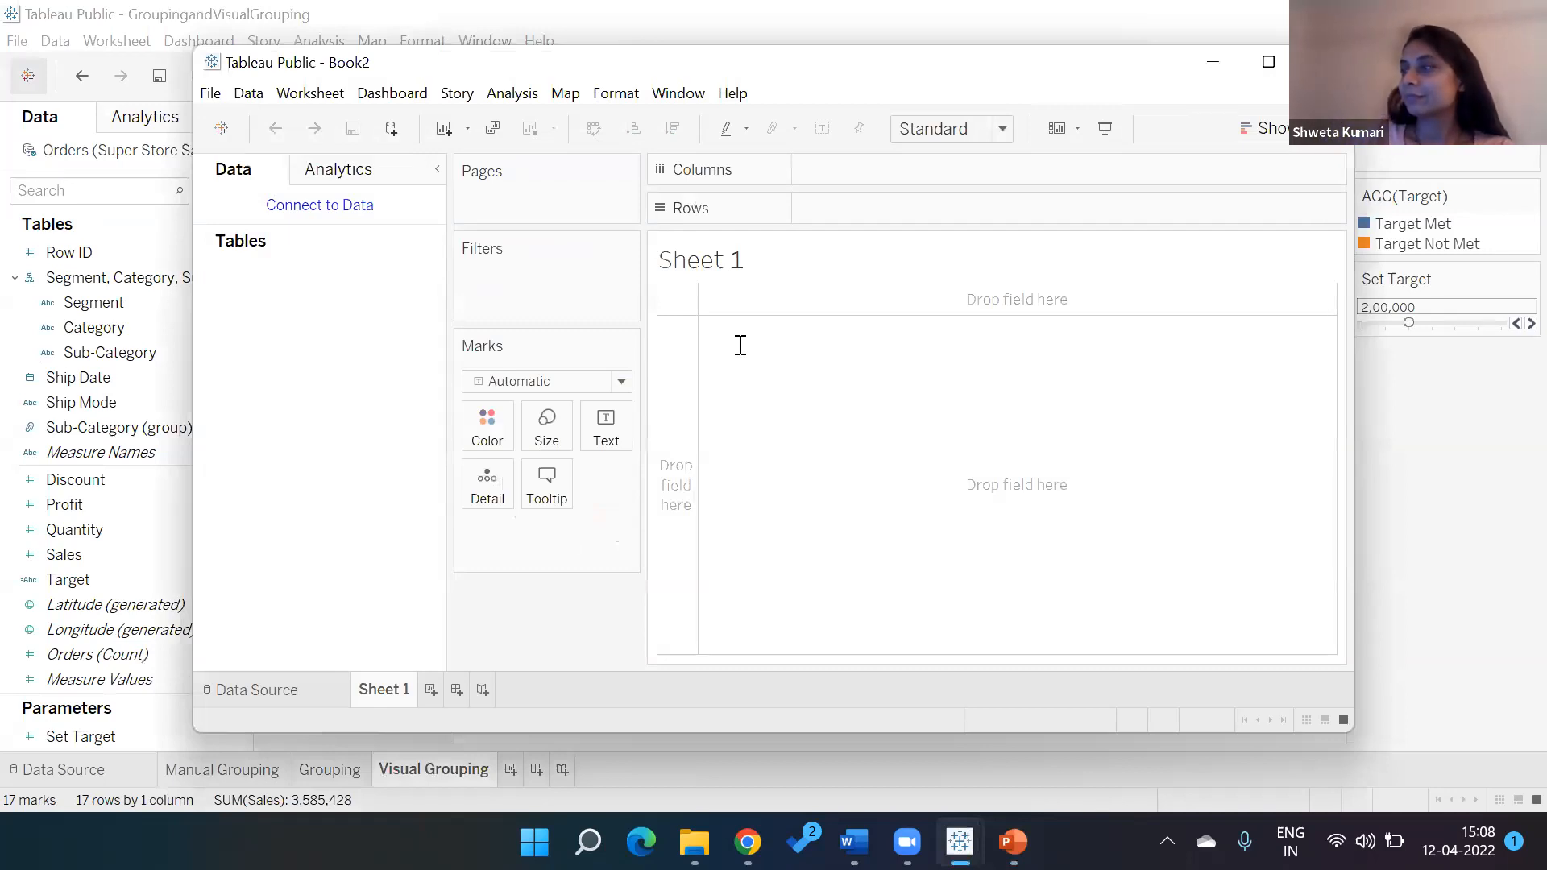
Switch from Book2 to the GroupingandVisualGrouping workbook, where the Tableau Public Sign In dialog appears
{"action": "key", "text": "alt+Tab"}
{"action": "key", "text": "alt+Tab"}
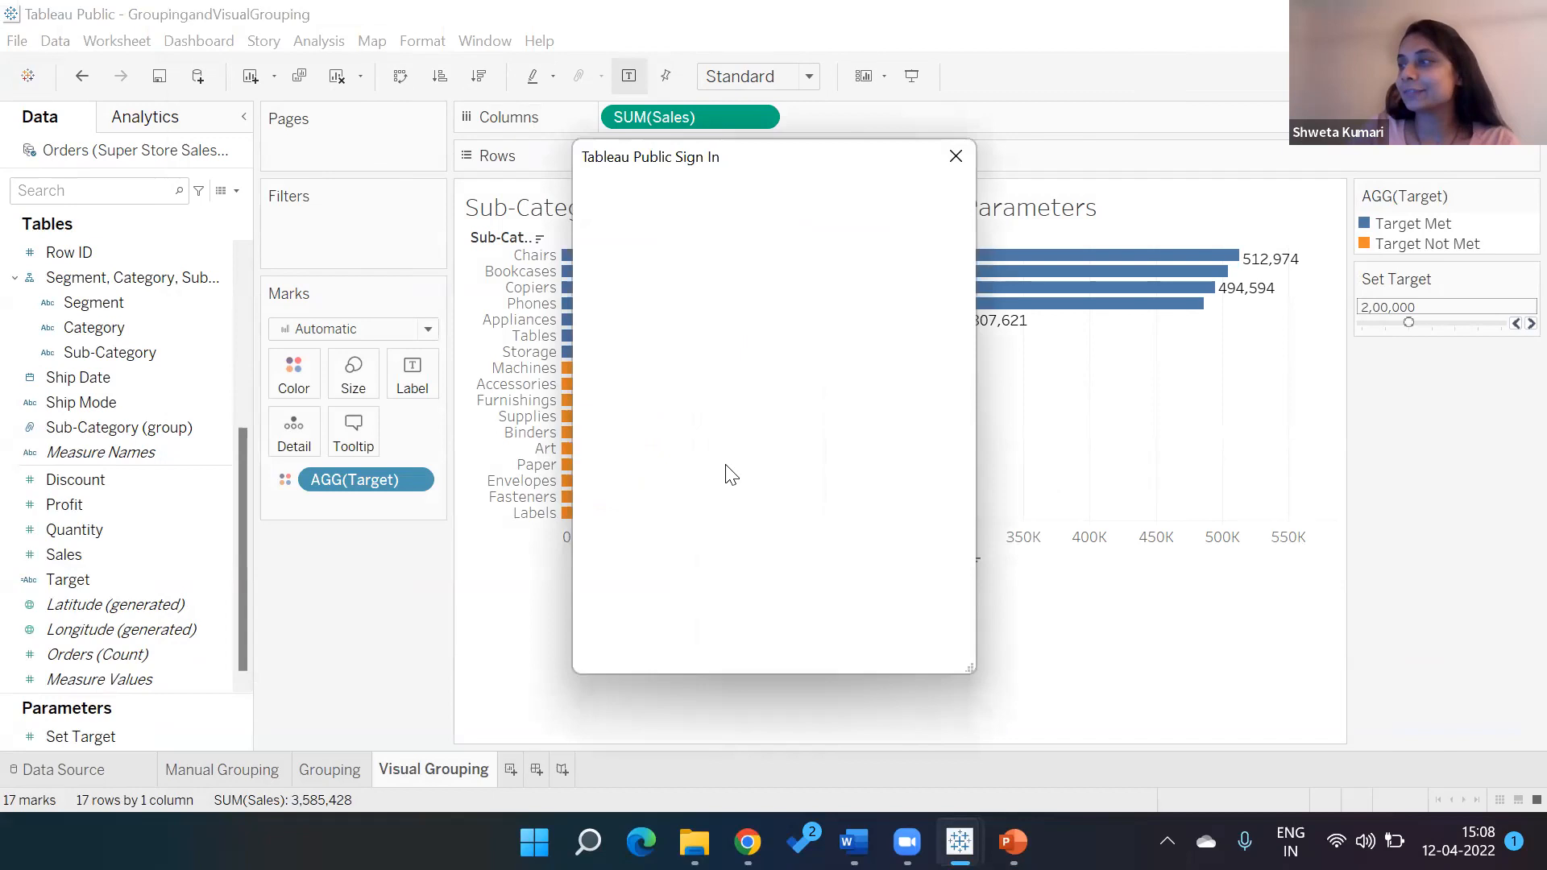
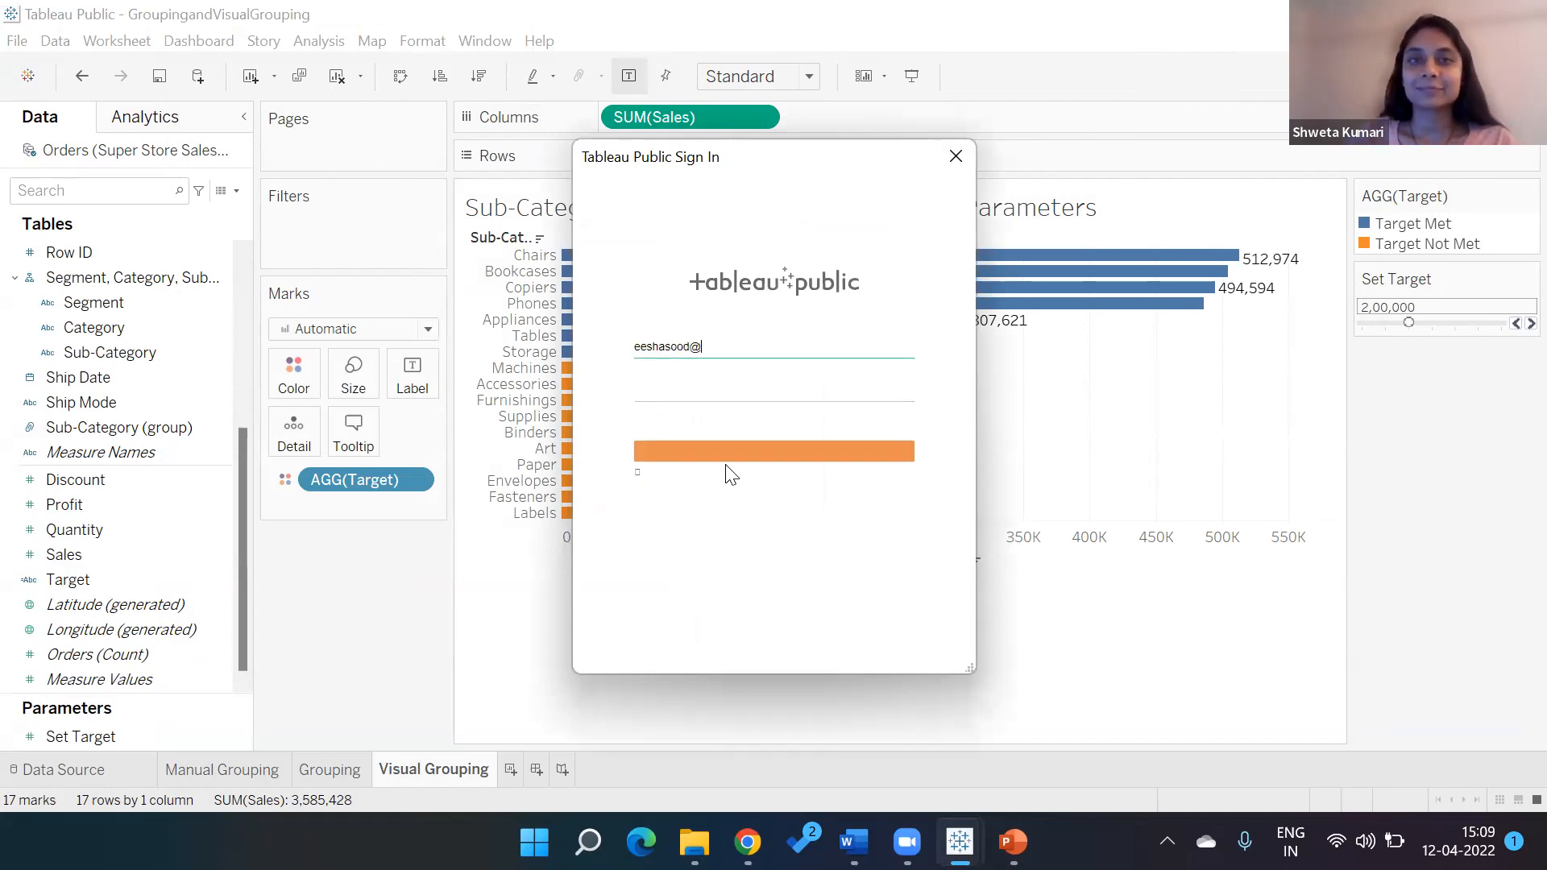
Sign in to Tableau Public with the account e-mail and password, then return to Book2
{"action": "key", "text": "Tab"}
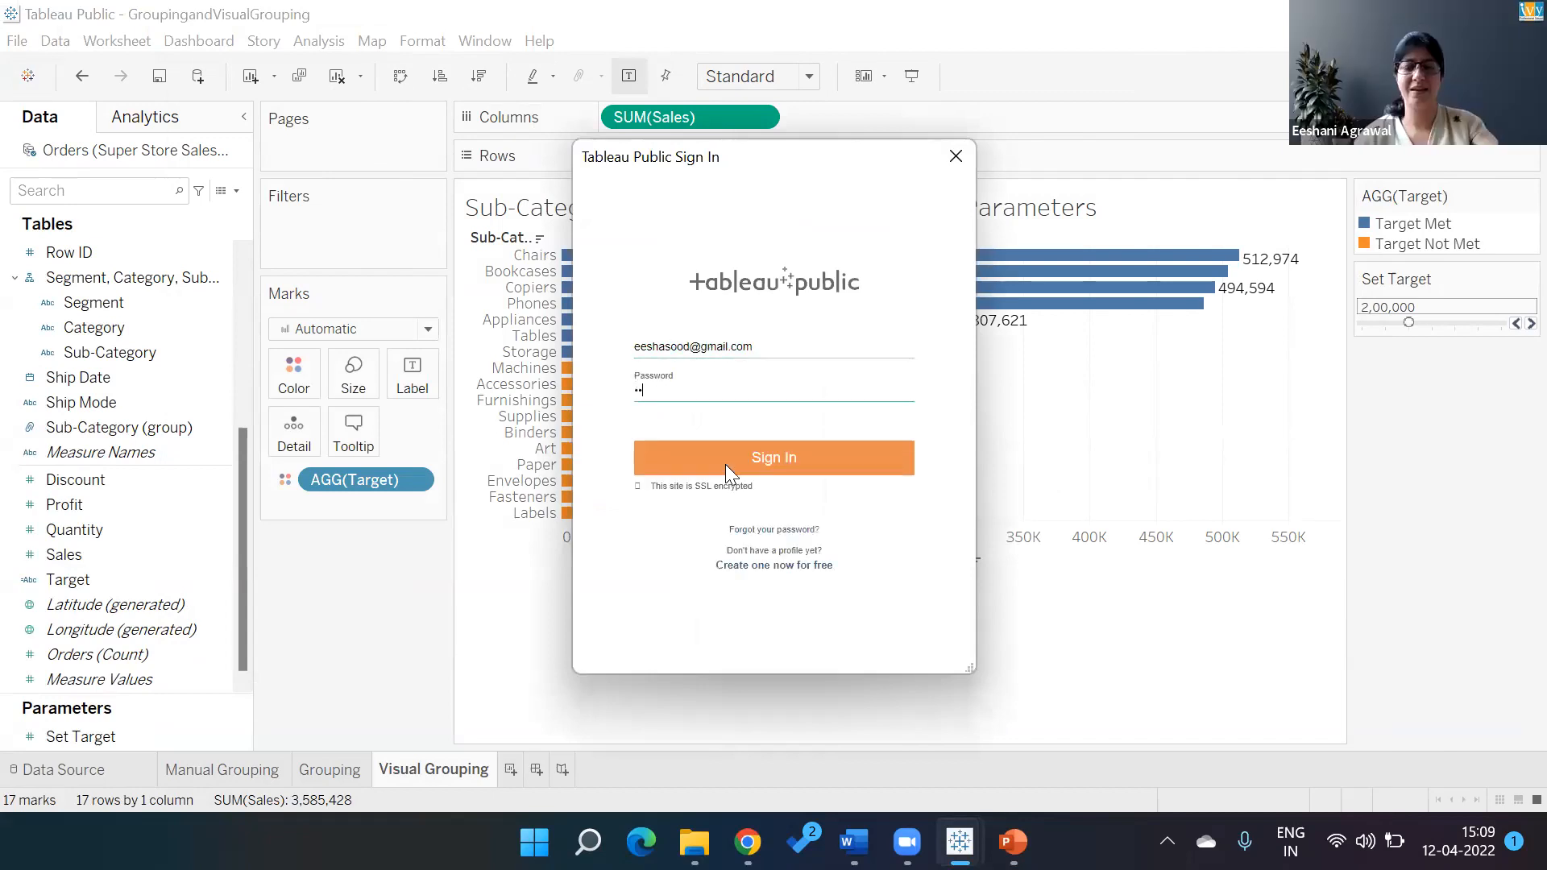
{"action": "type", "text": "•••••••••"}
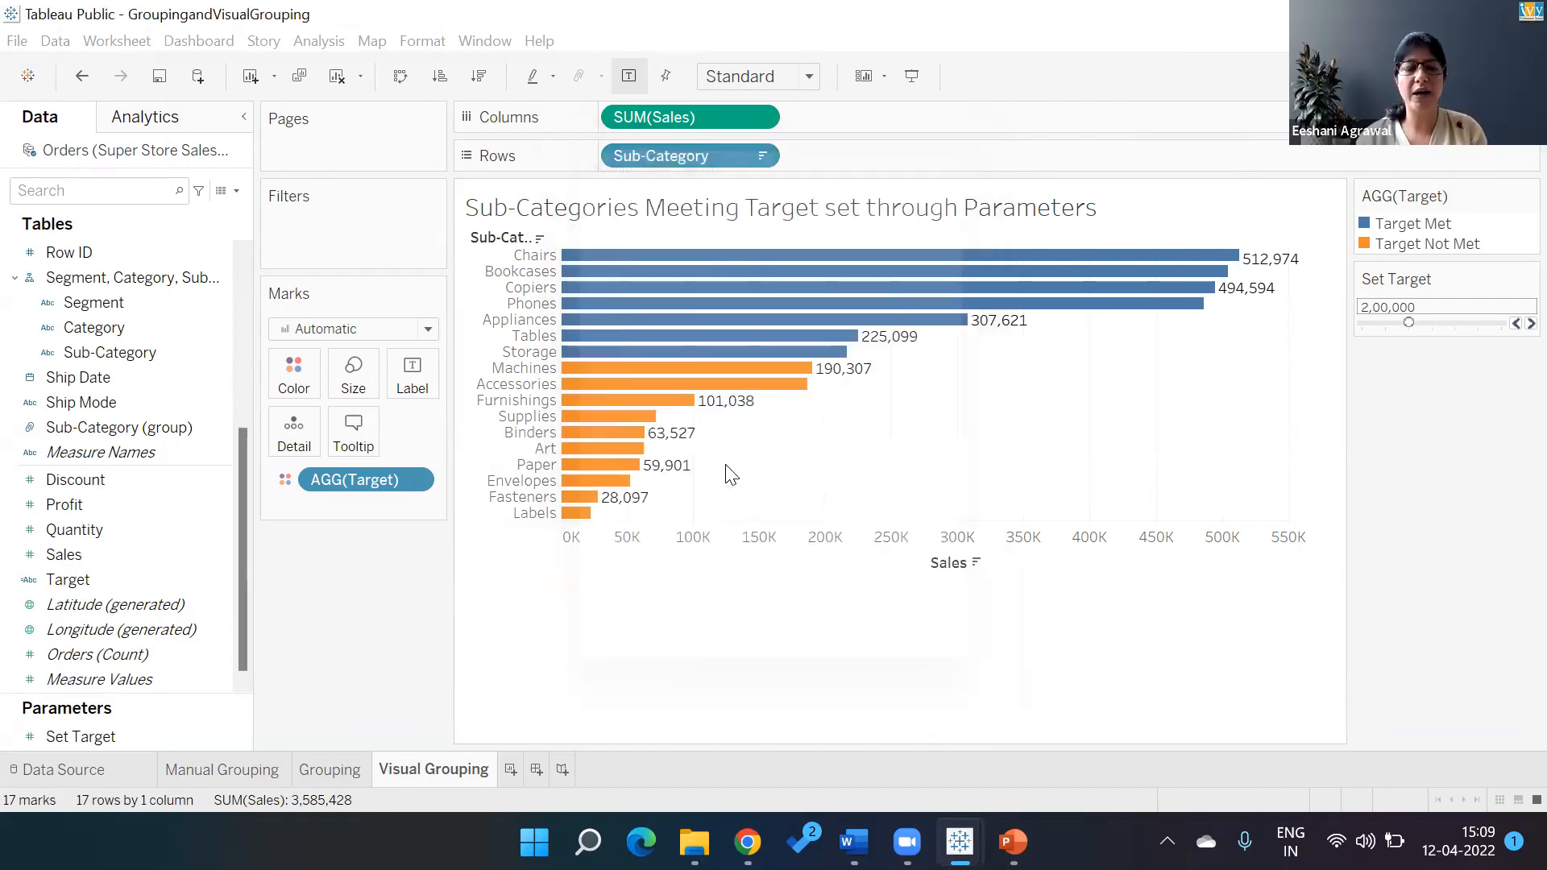
{"action": "key", "text": "alt+Tab"}
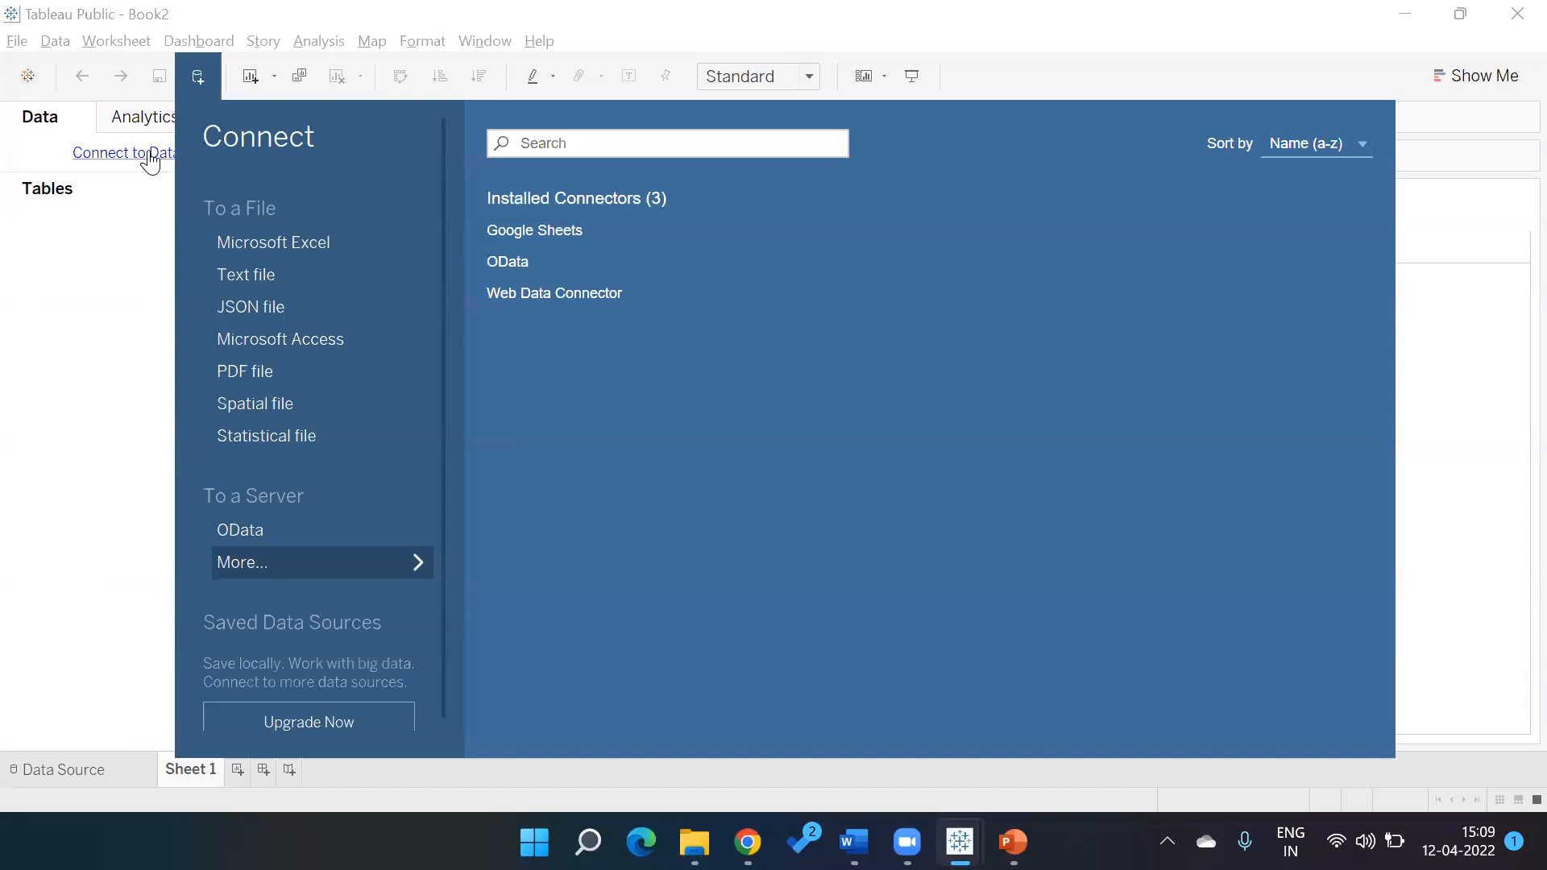
Connect Book2 to the Super Store Sales Excel file's Orders table and go to Sheet 1
{"action": "left_click", "coordinate": [282, 241]}
{"action": "double_click", "coordinate": [316, 258]}
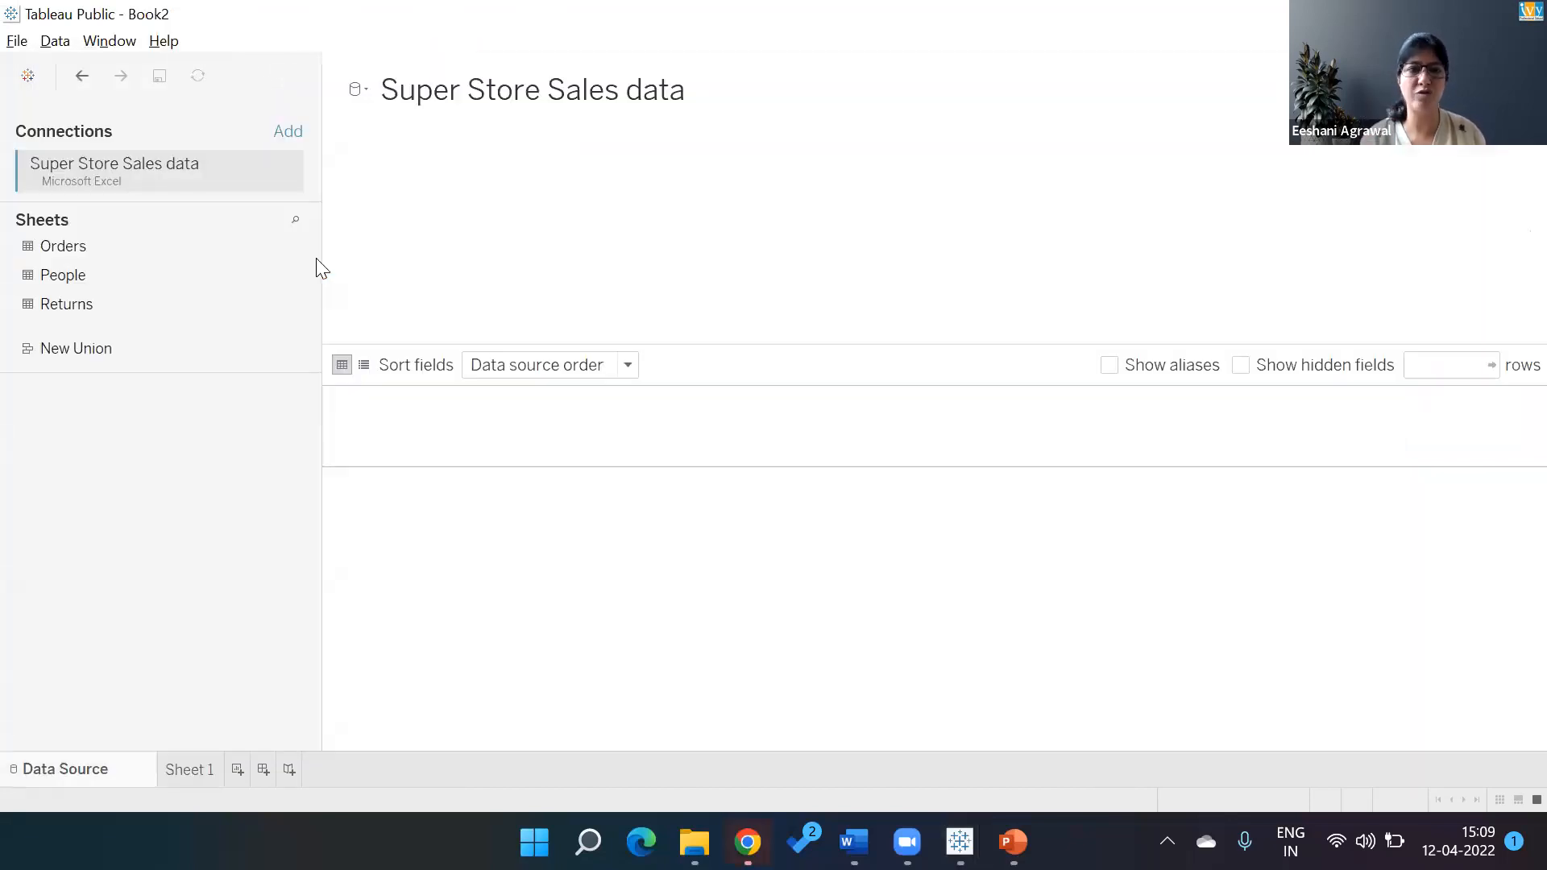
{"action": "left_click", "coordinate": [123, 239]}
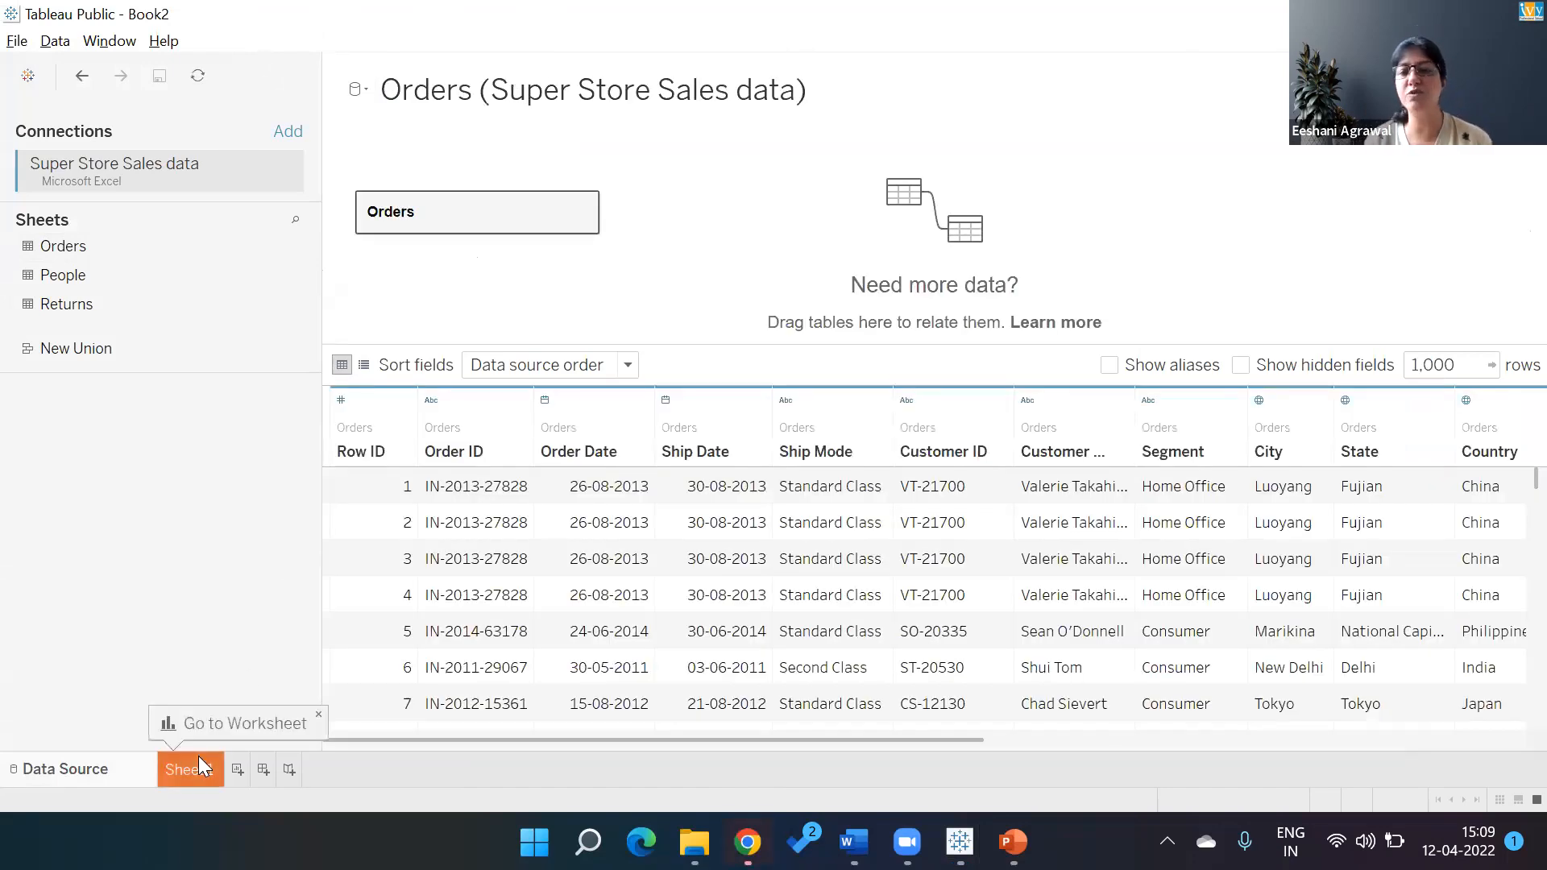
{"action": "left_click", "coordinate": [198, 767]}
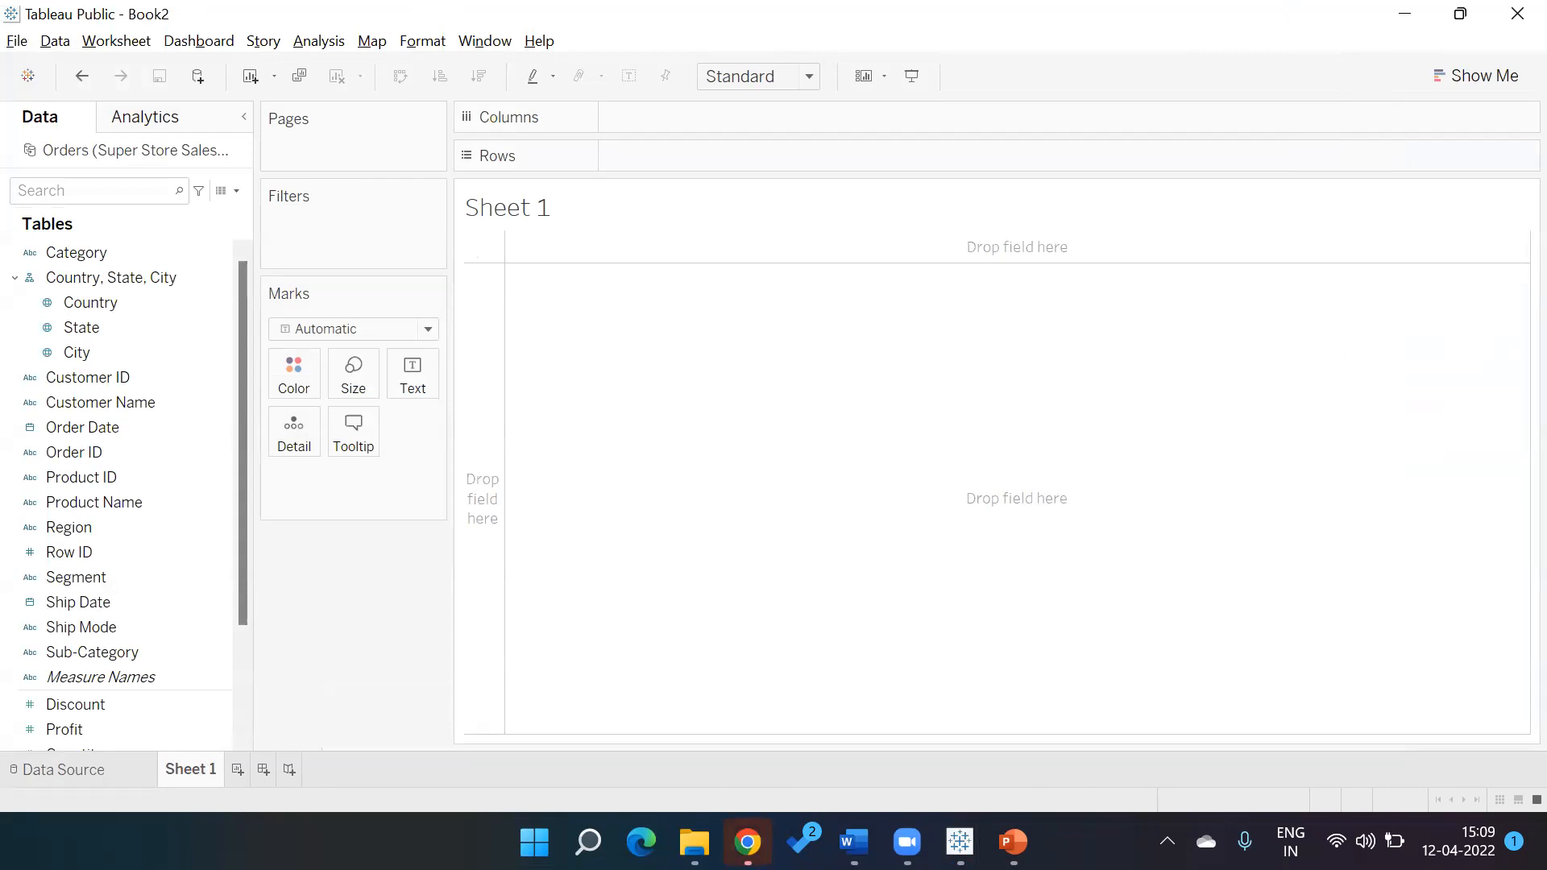
{"action": "right_click", "coordinate": [1206, 841]}
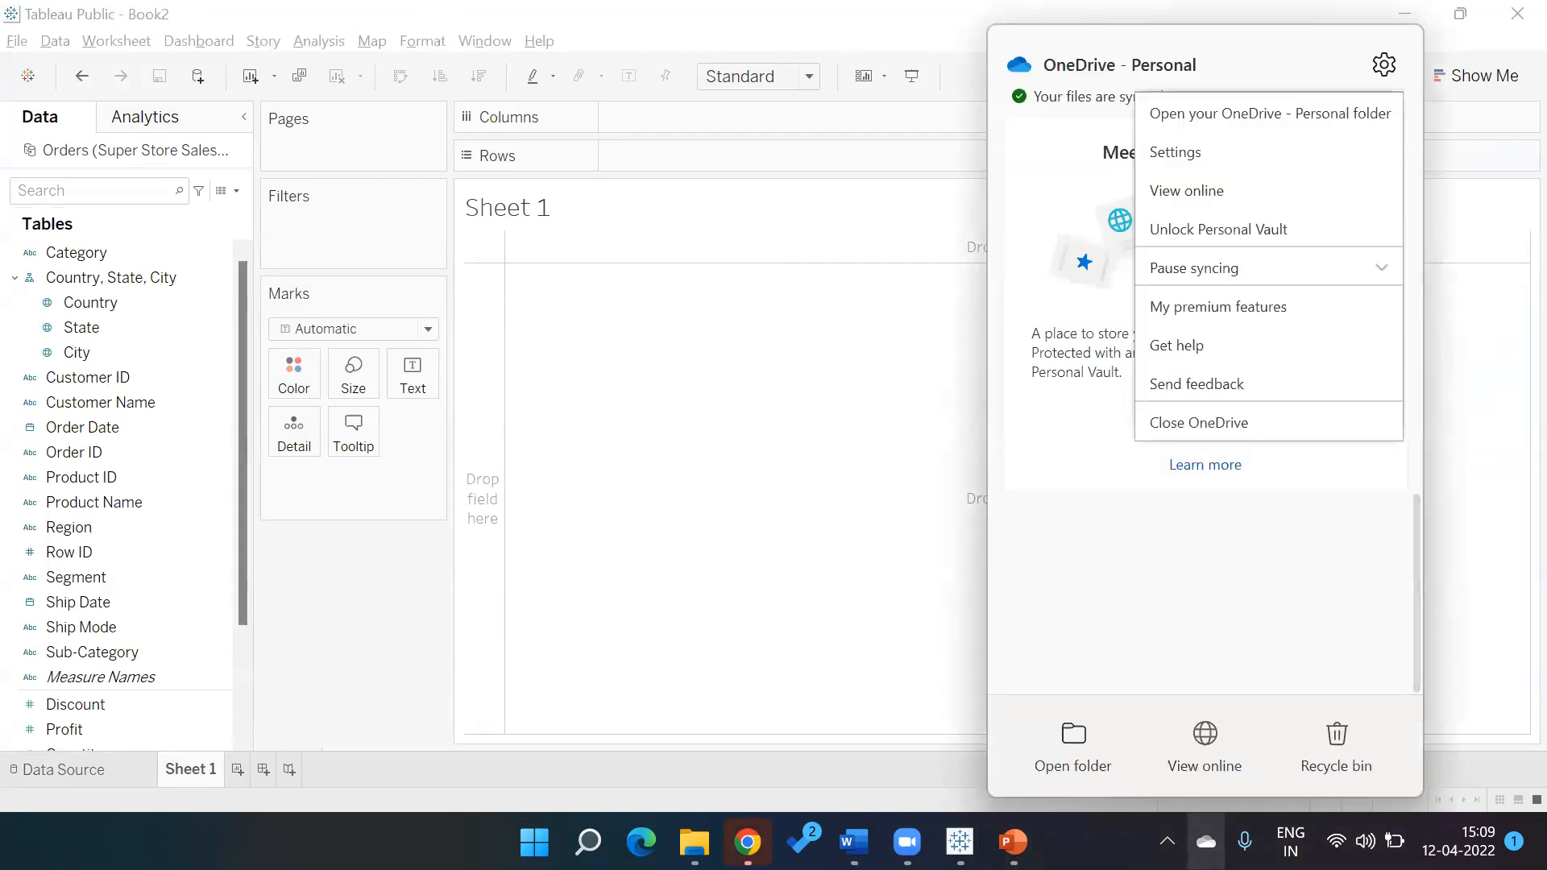
{"action": "left_click", "coordinate": [1216, 269]}
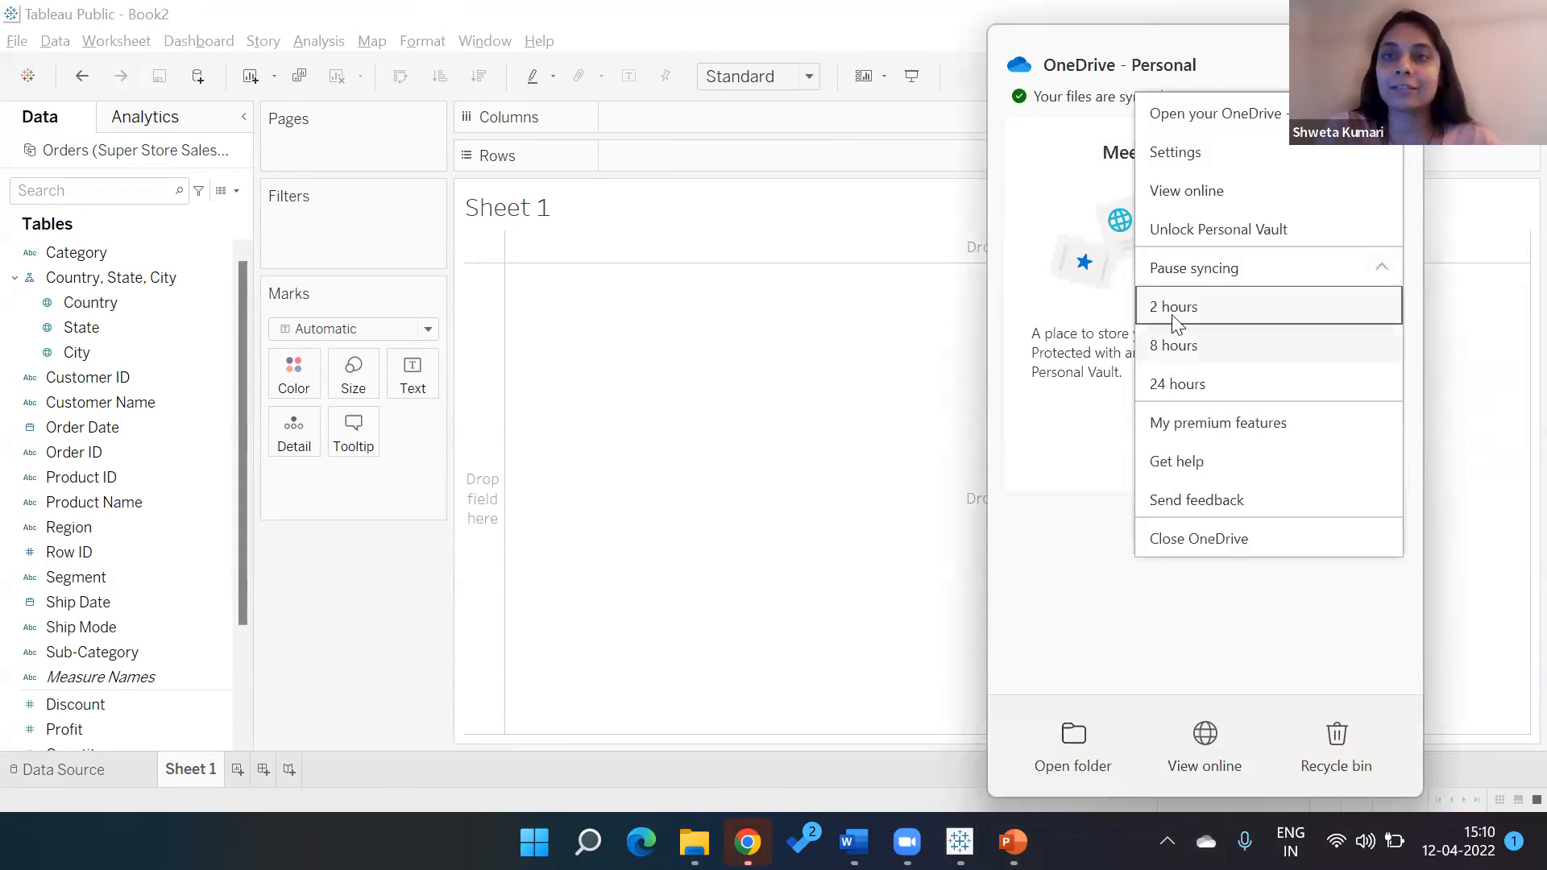
{"action": "left_click", "coordinate": [847, 548]}
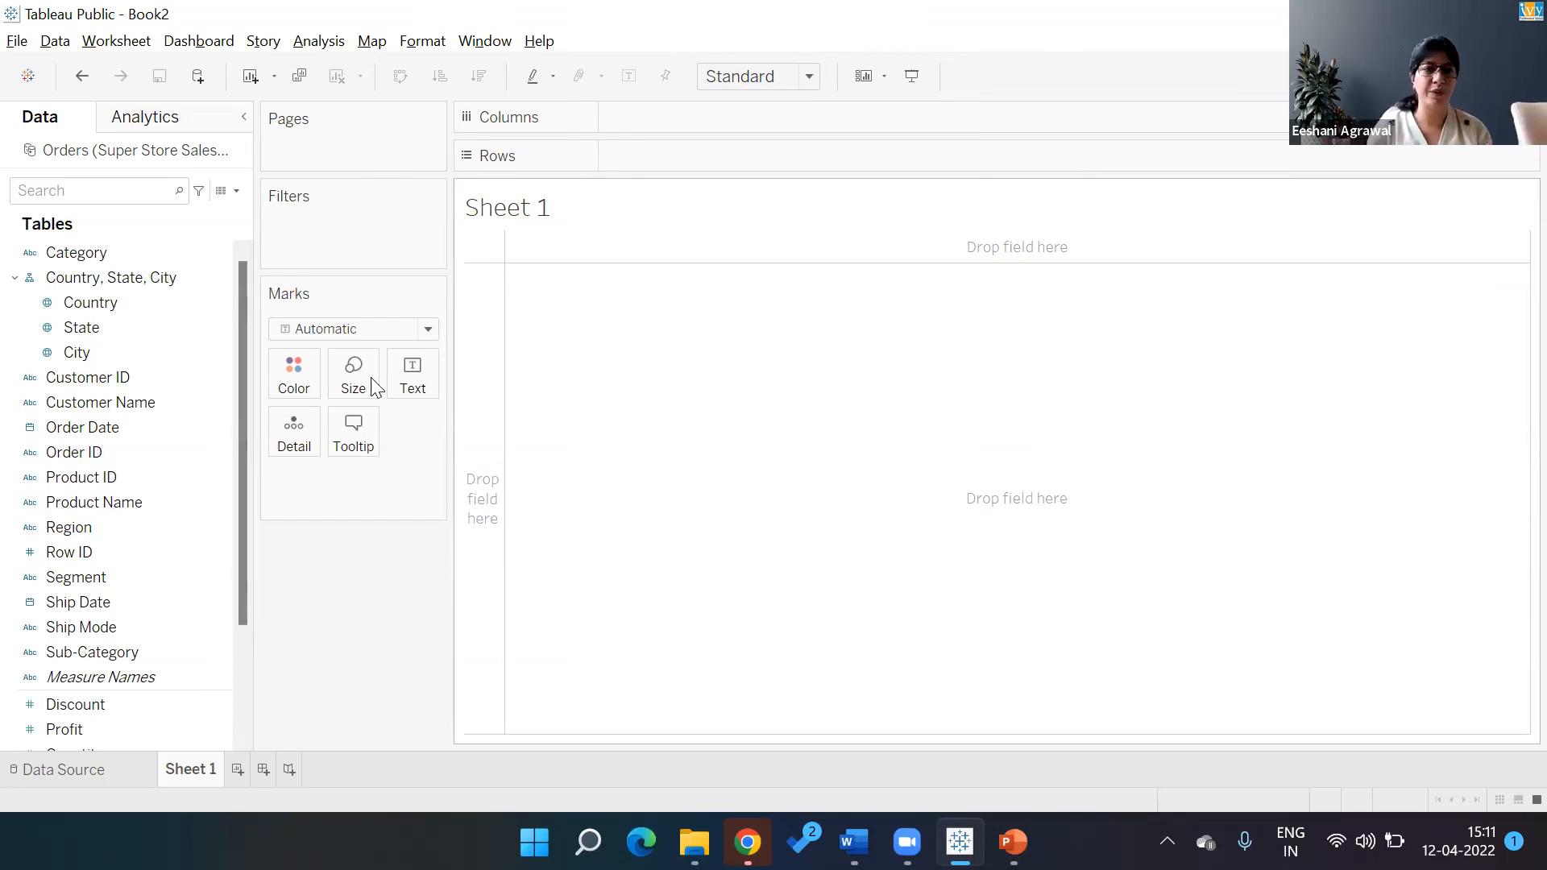
Chart SUM(Sales) by Sub-Category as horizontal bars using Show Me
{"action": "double_click", "coordinate": [115, 654]}
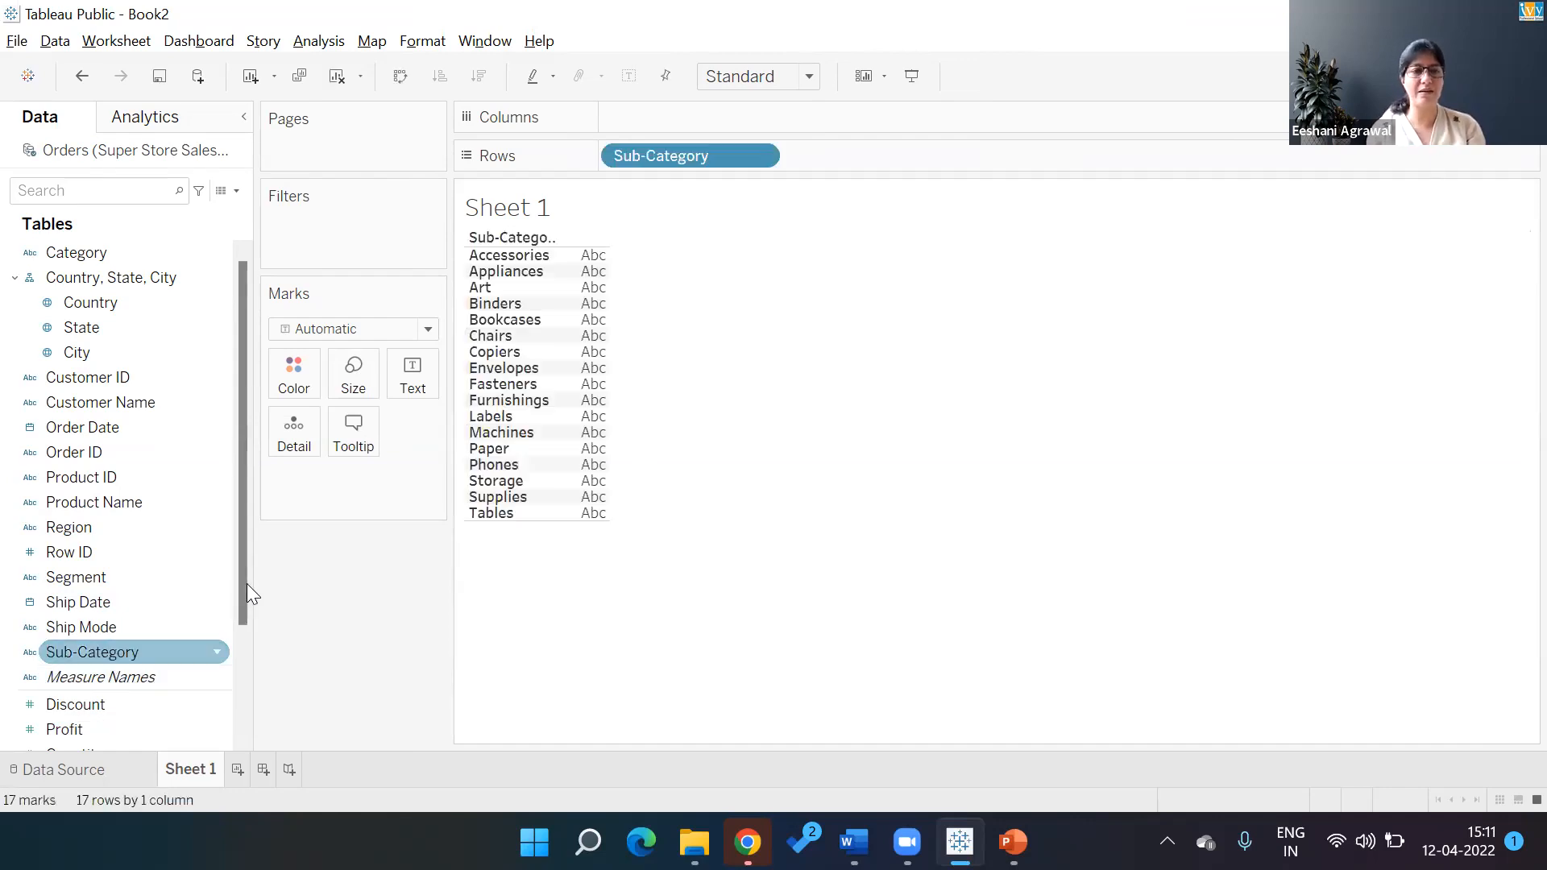
{"action": "scroll", "coordinate": [127, 654], "scroll_direction": "down", "scroll_amount": 2}
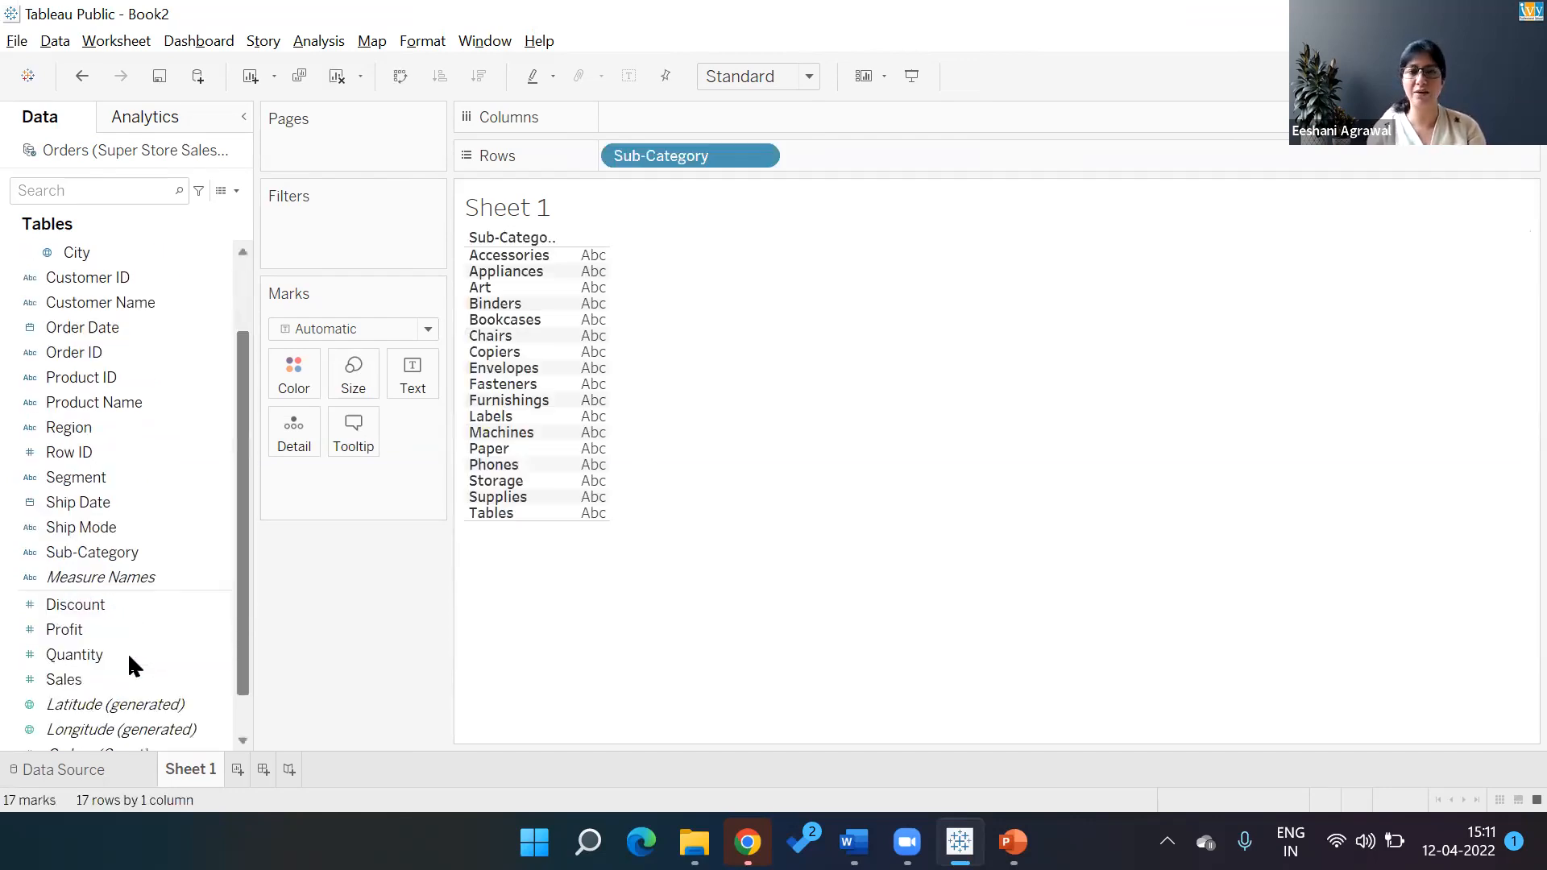
{"action": "double_click", "coordinate": [127, 653]}
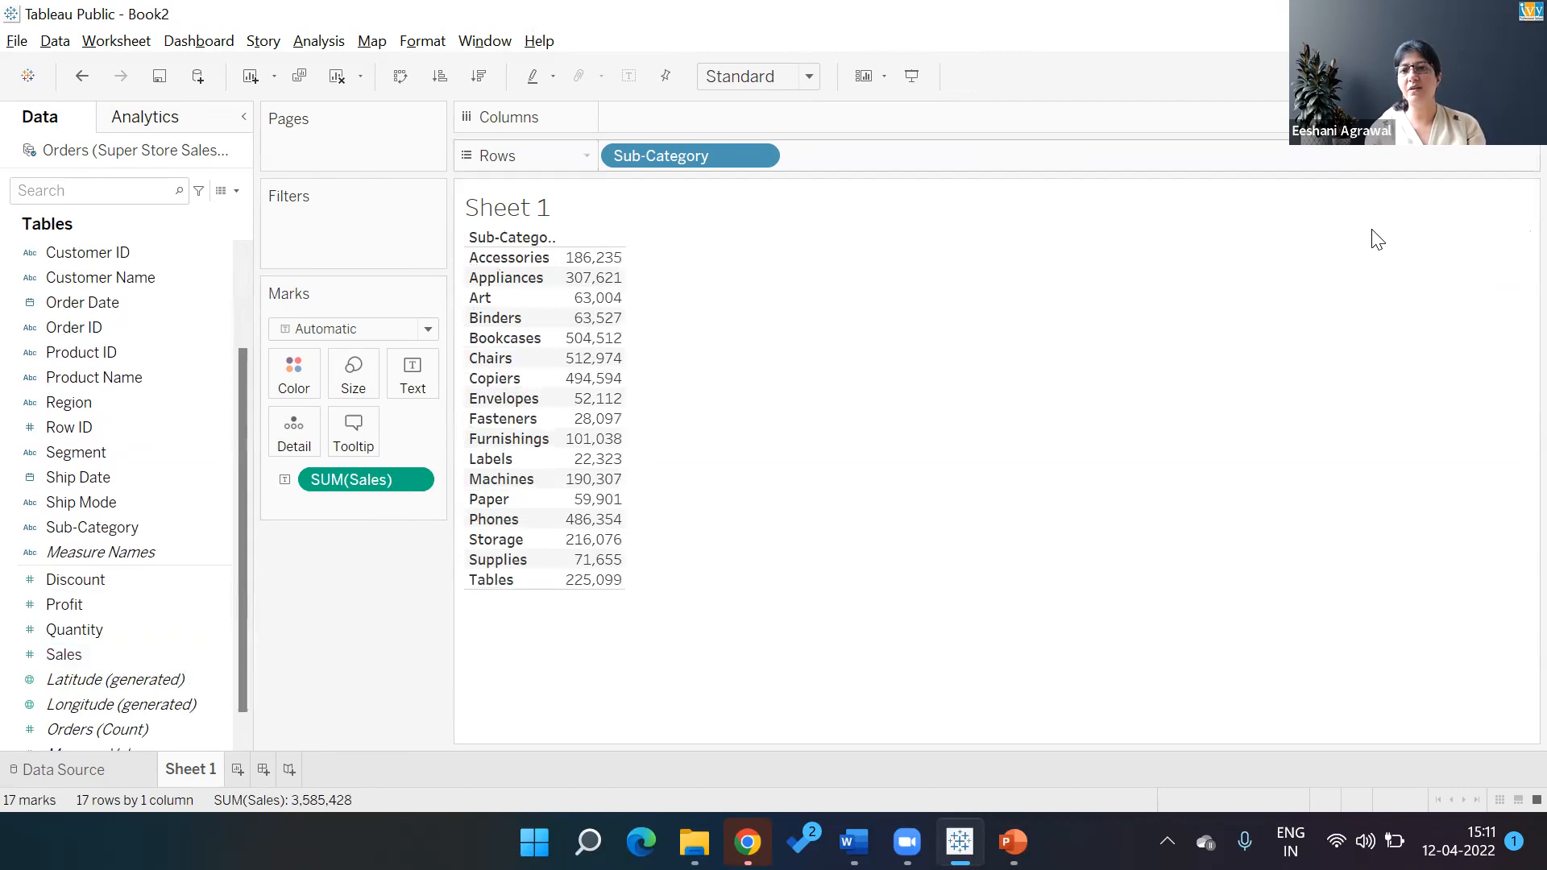
{"action": "left_click", "coordinate": [1499, 76]}
{"action": "left_click", "coordinate": [1346, 255]}
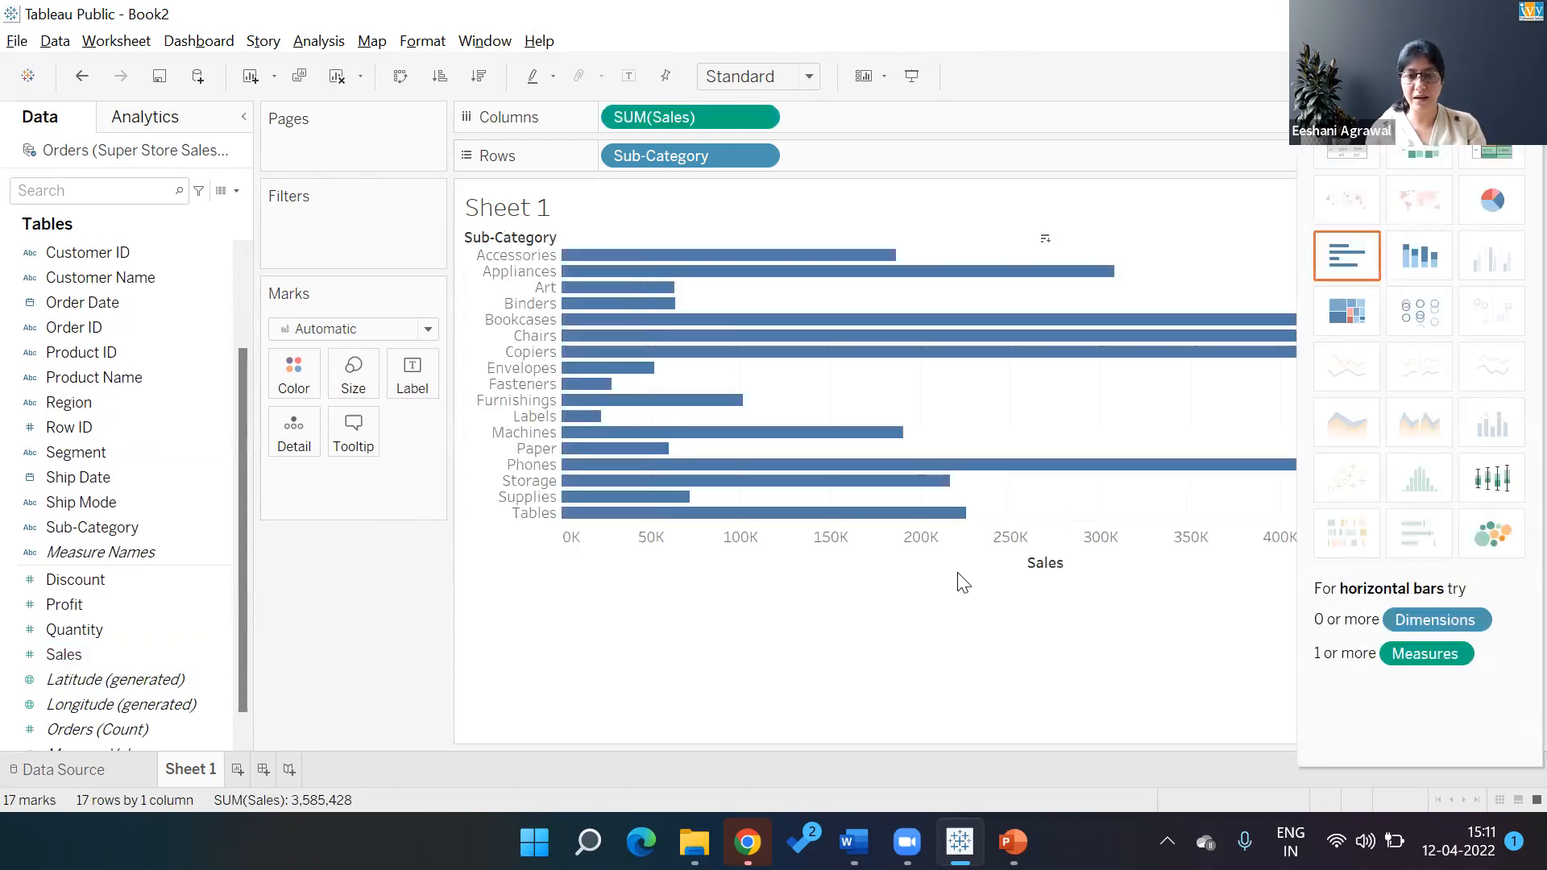
Select the sub-categories Accessories through Labels and start a set from them
{"action": "left_click", "coordinate": [553, 257]}
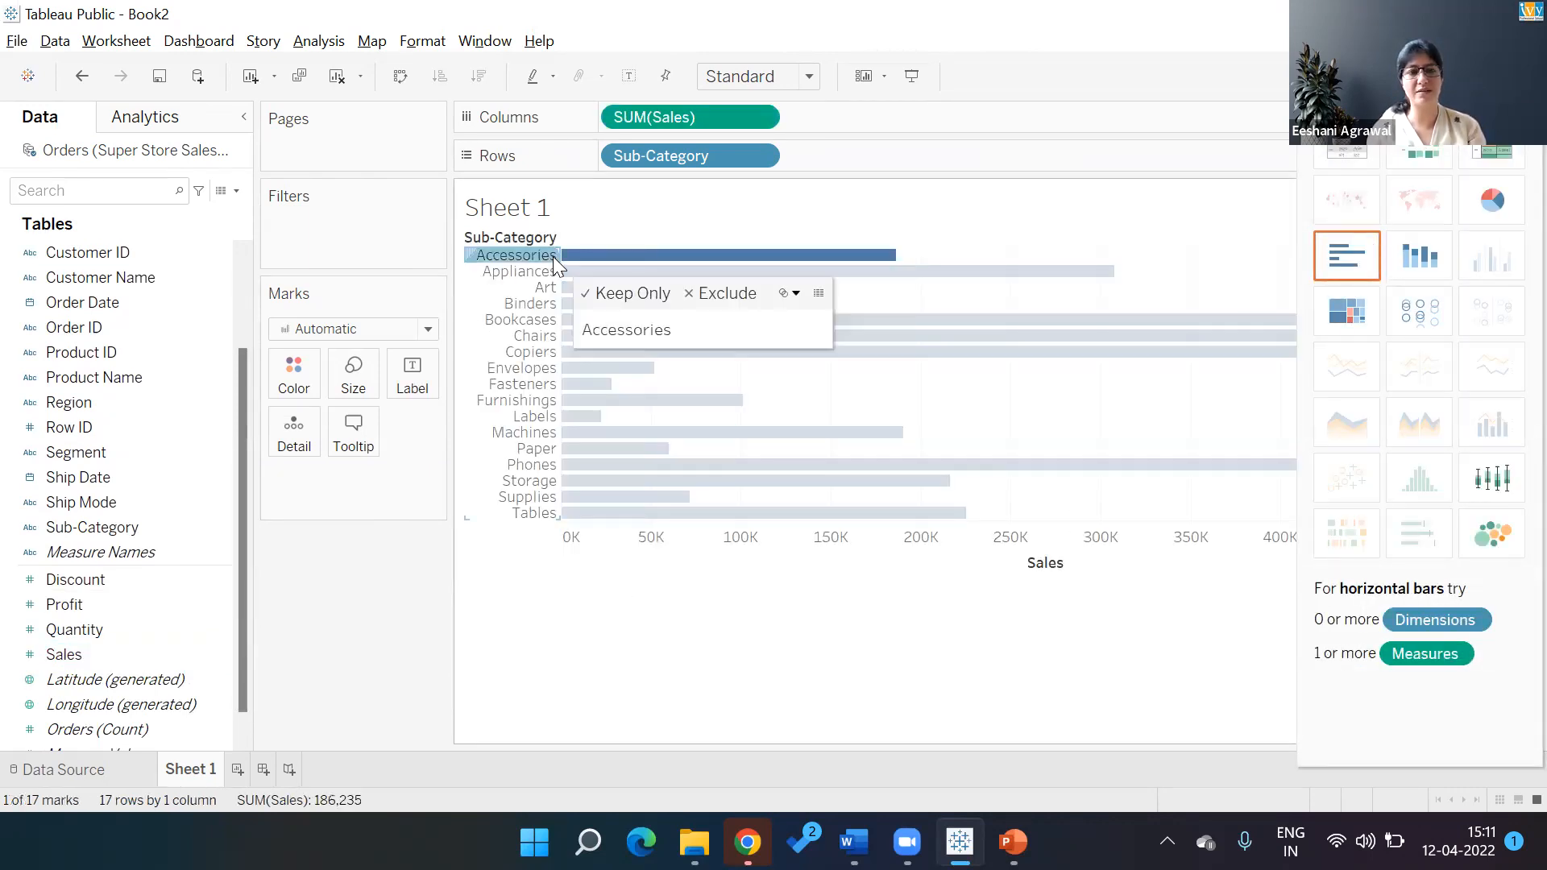
{"action": "left_click", "coordinate": [535, 417], "text": "shift"}
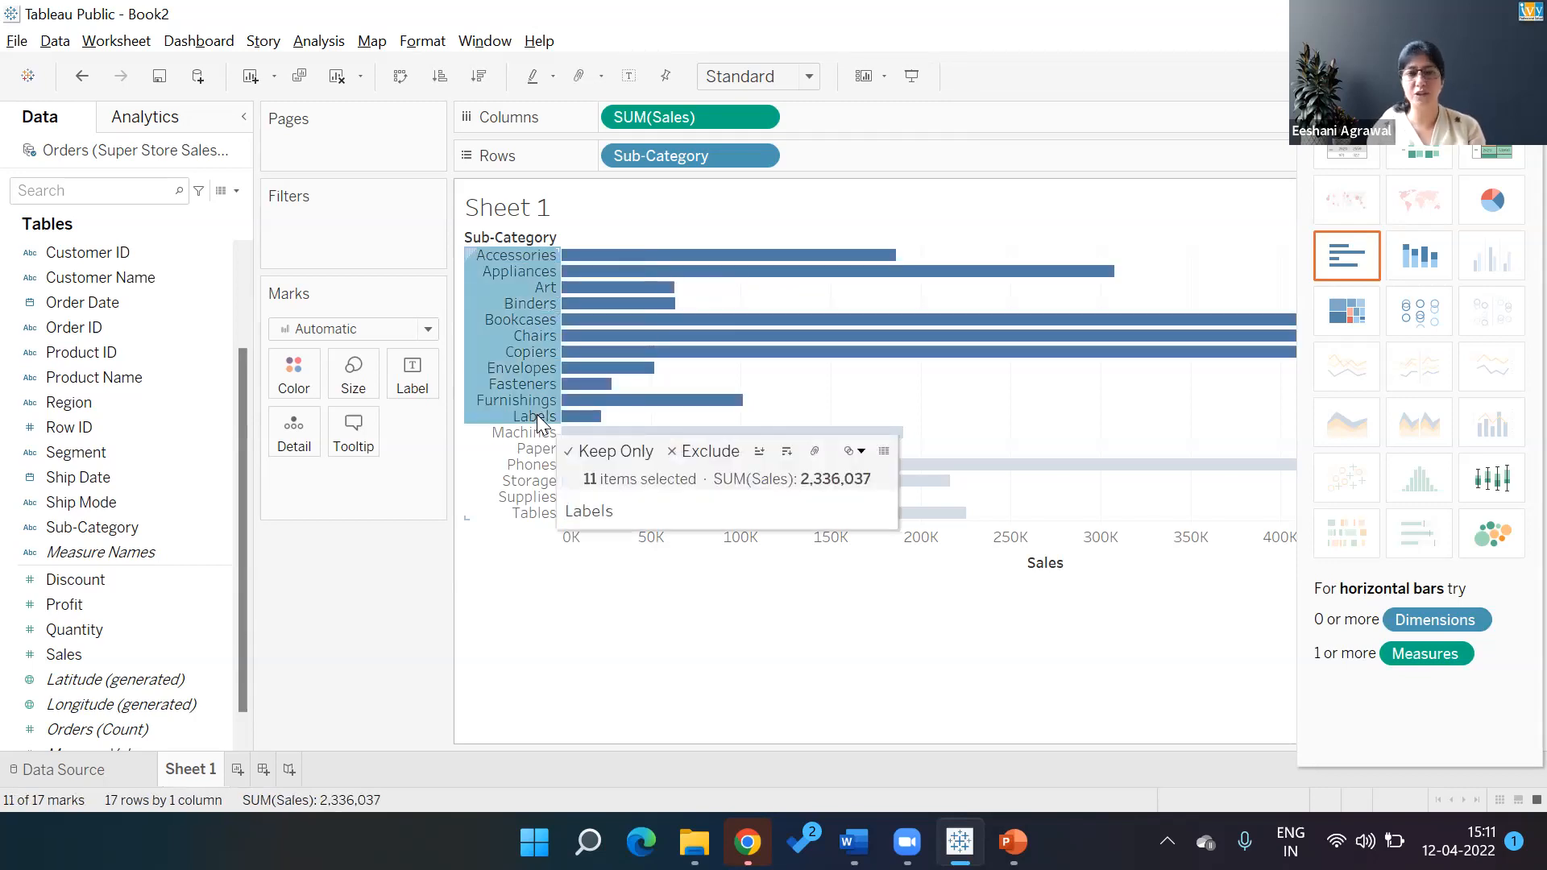
{"action": "left_click", "coordinate": [860, 451]}
{"action": "left_click", "coordinate": [866, 481]}
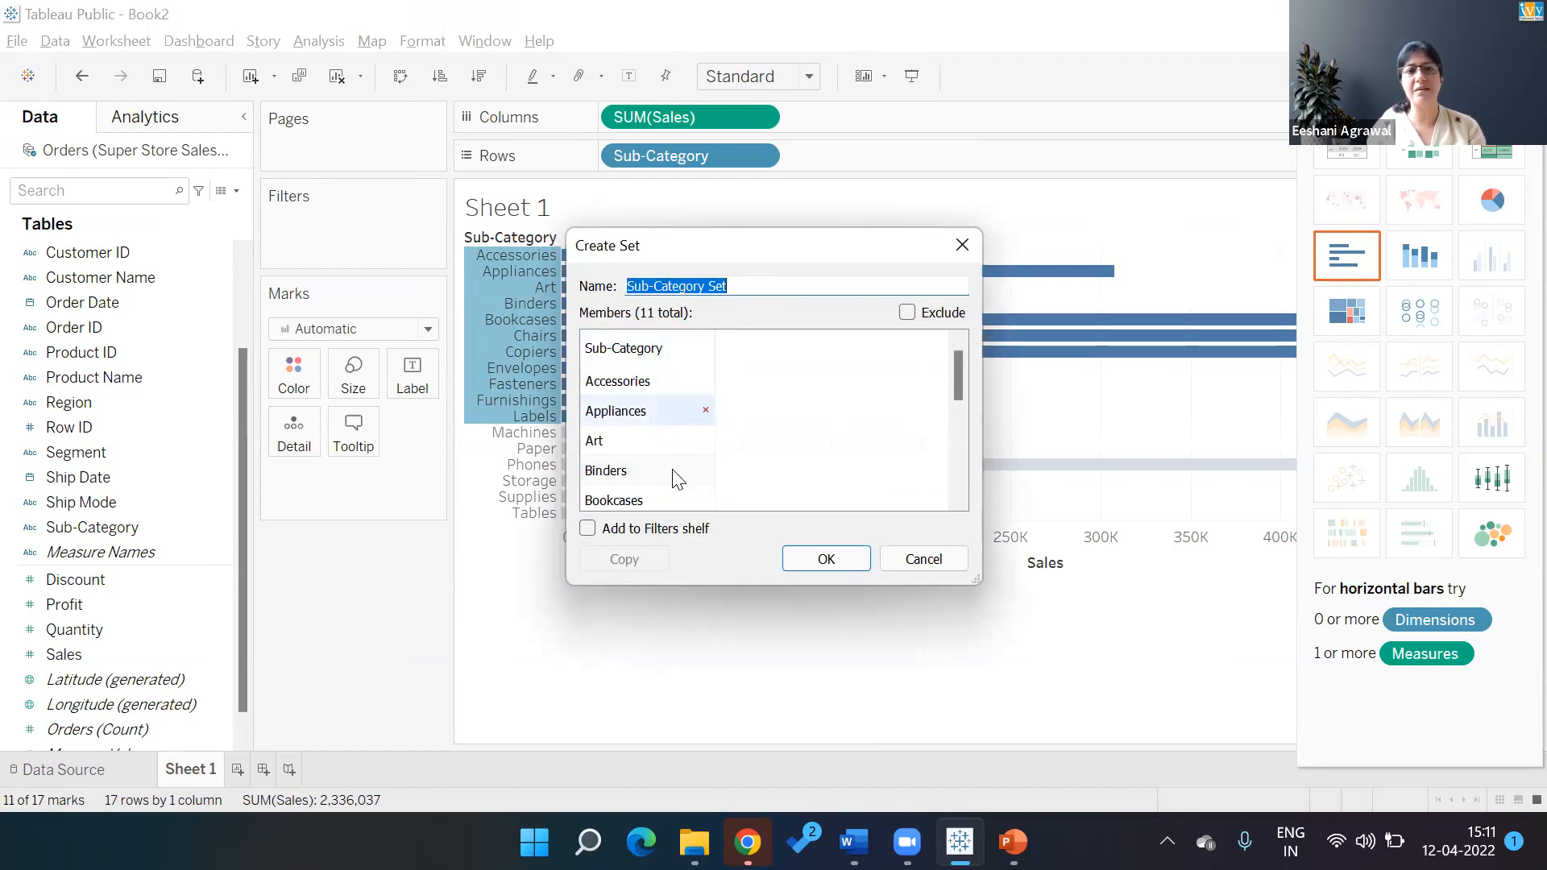
Save the 11-member Sub-Category Set and use it to filter the bar chart
{"action": "left_click", "coordinate": [824, 560]}
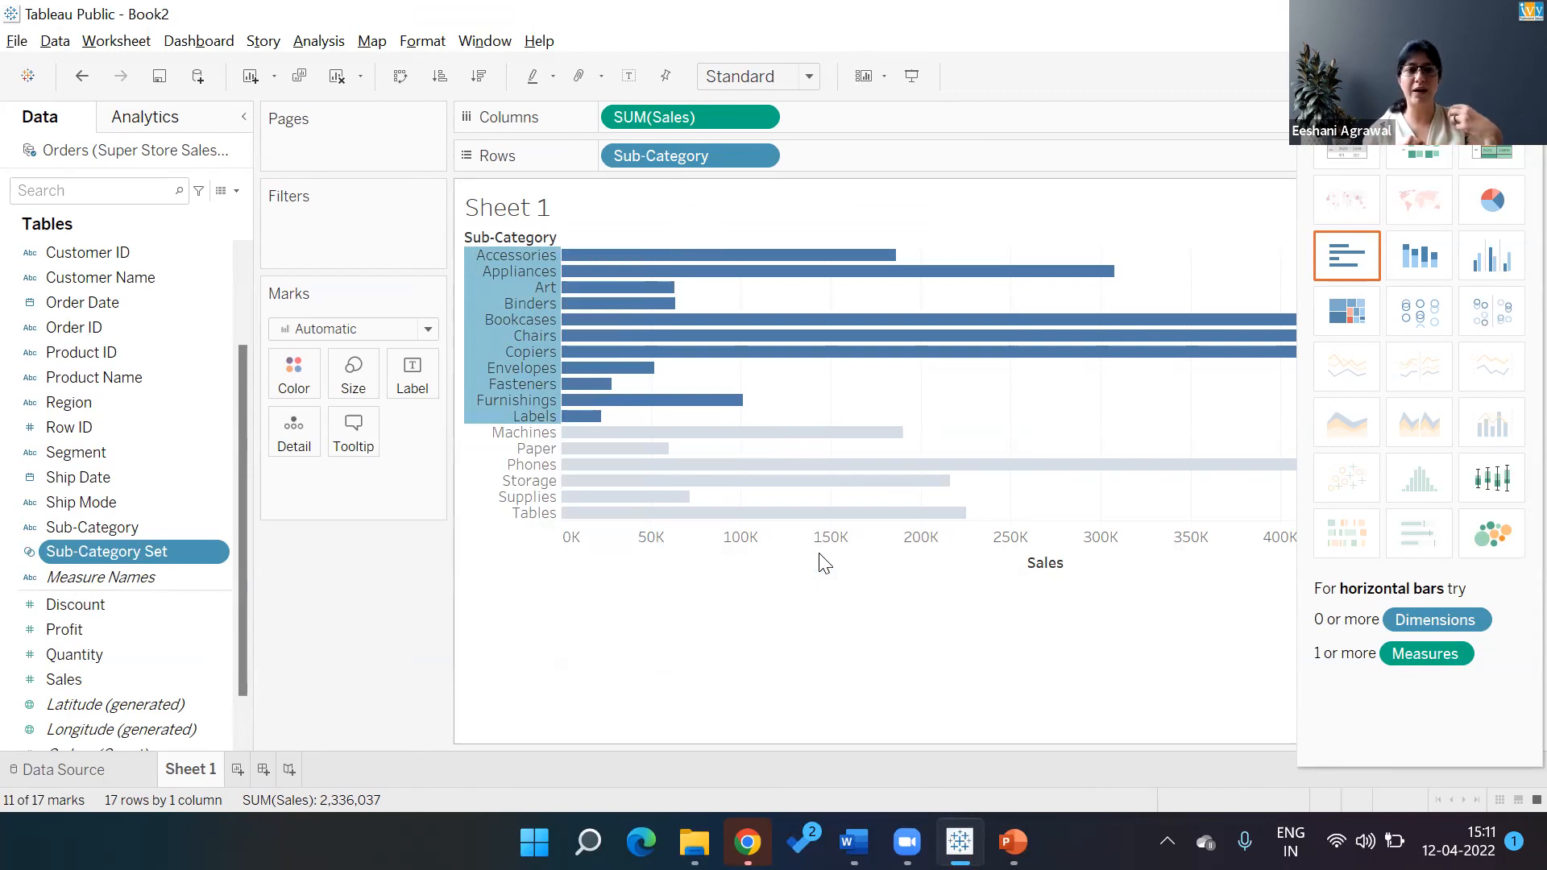
{"action": "left_click_drag", "start_coordinate": [145, 551], "coordinate": [384, 226]}
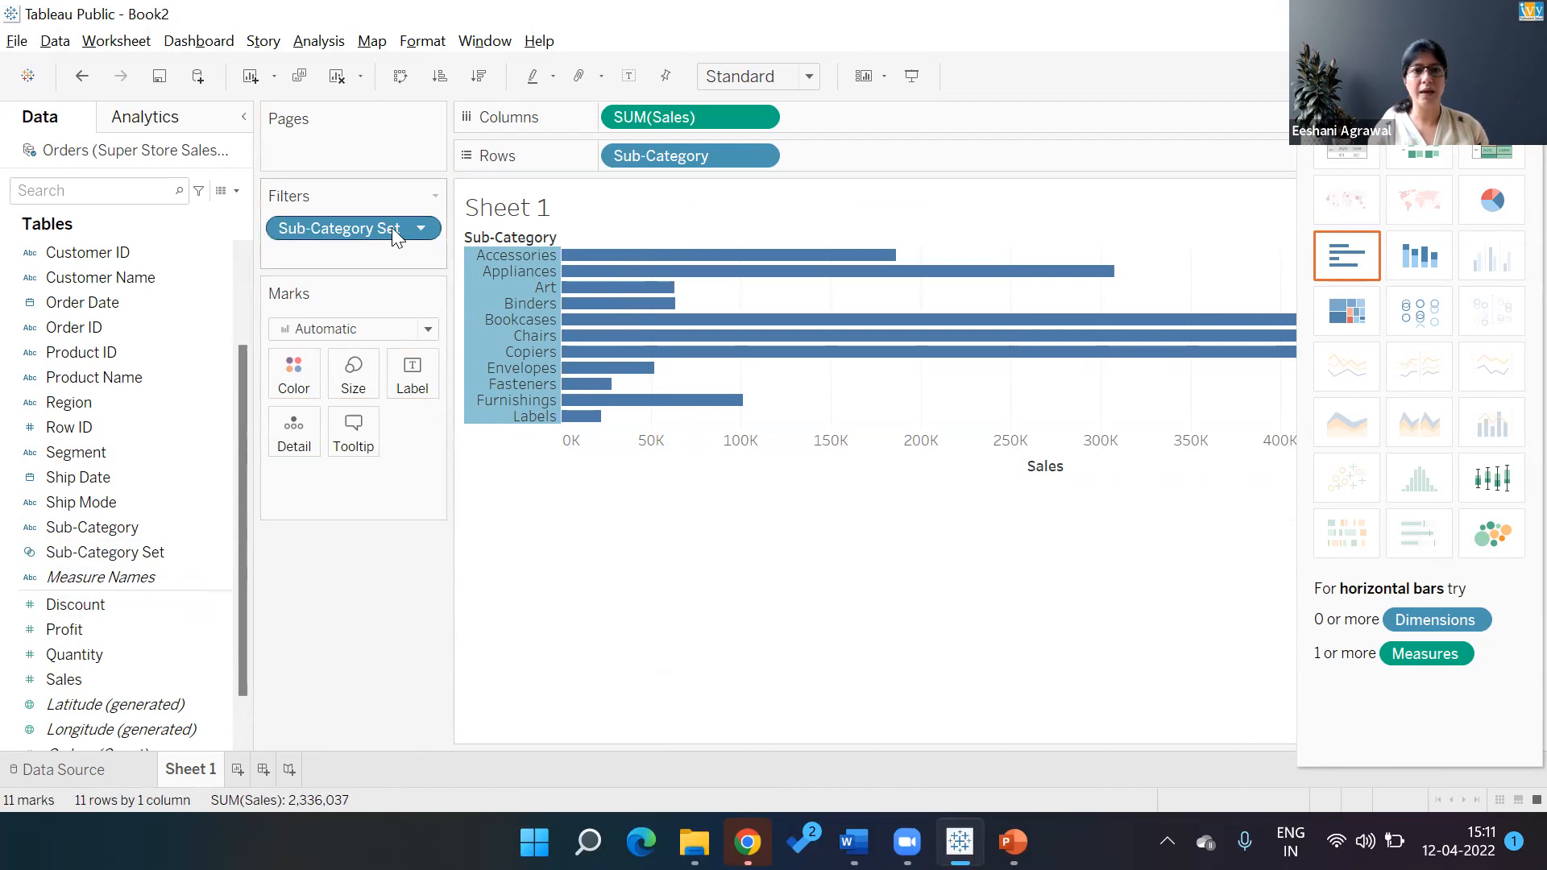
Switch the set filter to Show In/Out of Set with All values, and group bars by In/Out
{"action": "left_click", "coordinate": [420, 230]}
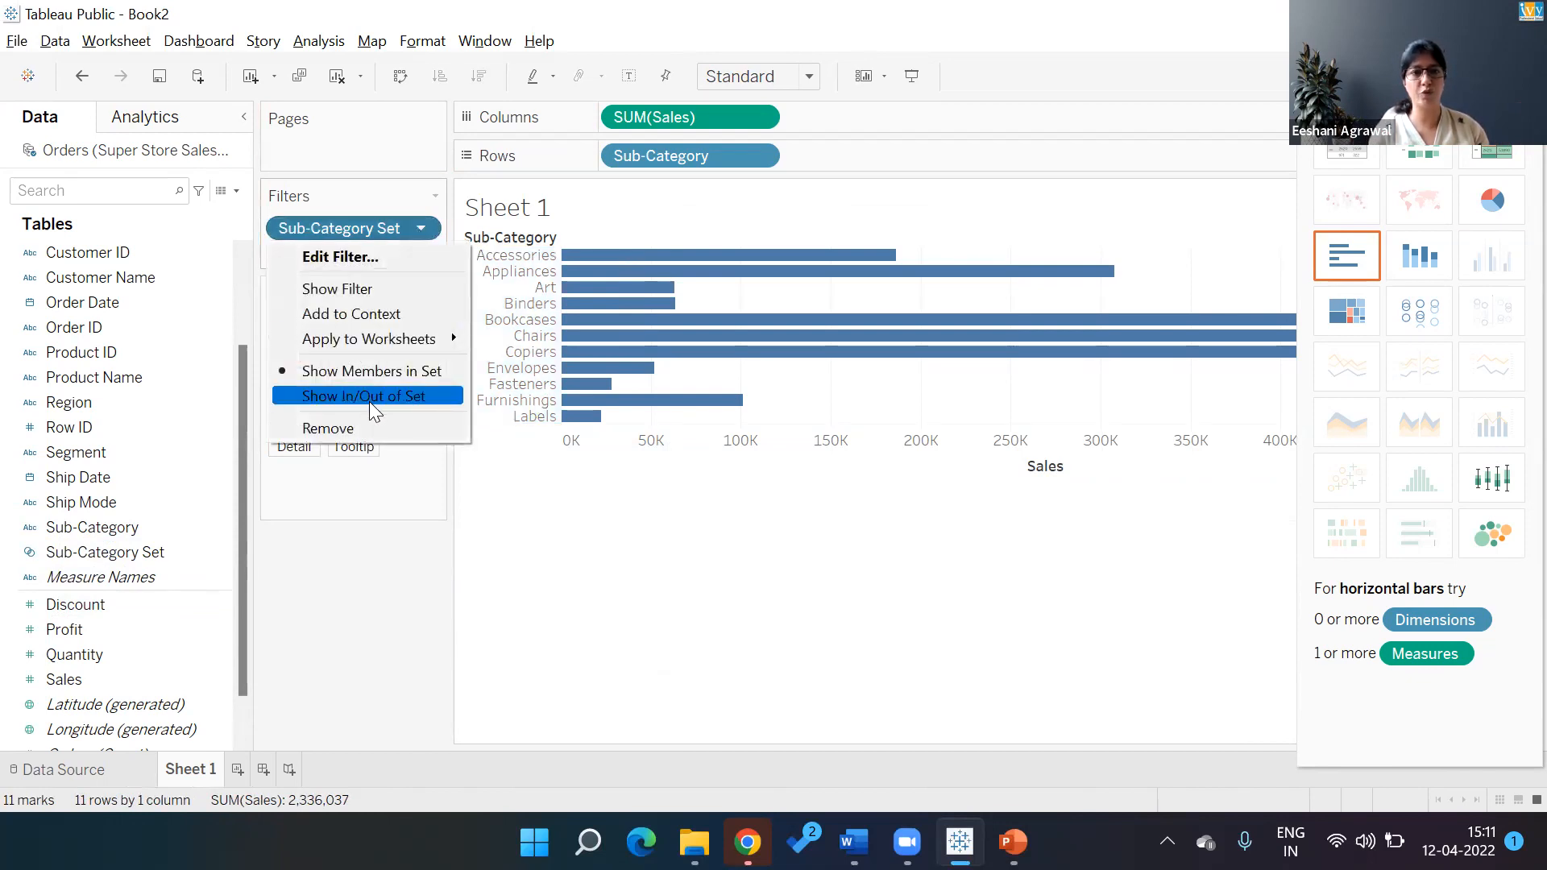
{"action": "left_click", "coordinate": [369, 396]}
{"action": "left_click", "coordinate": [608, 504]}
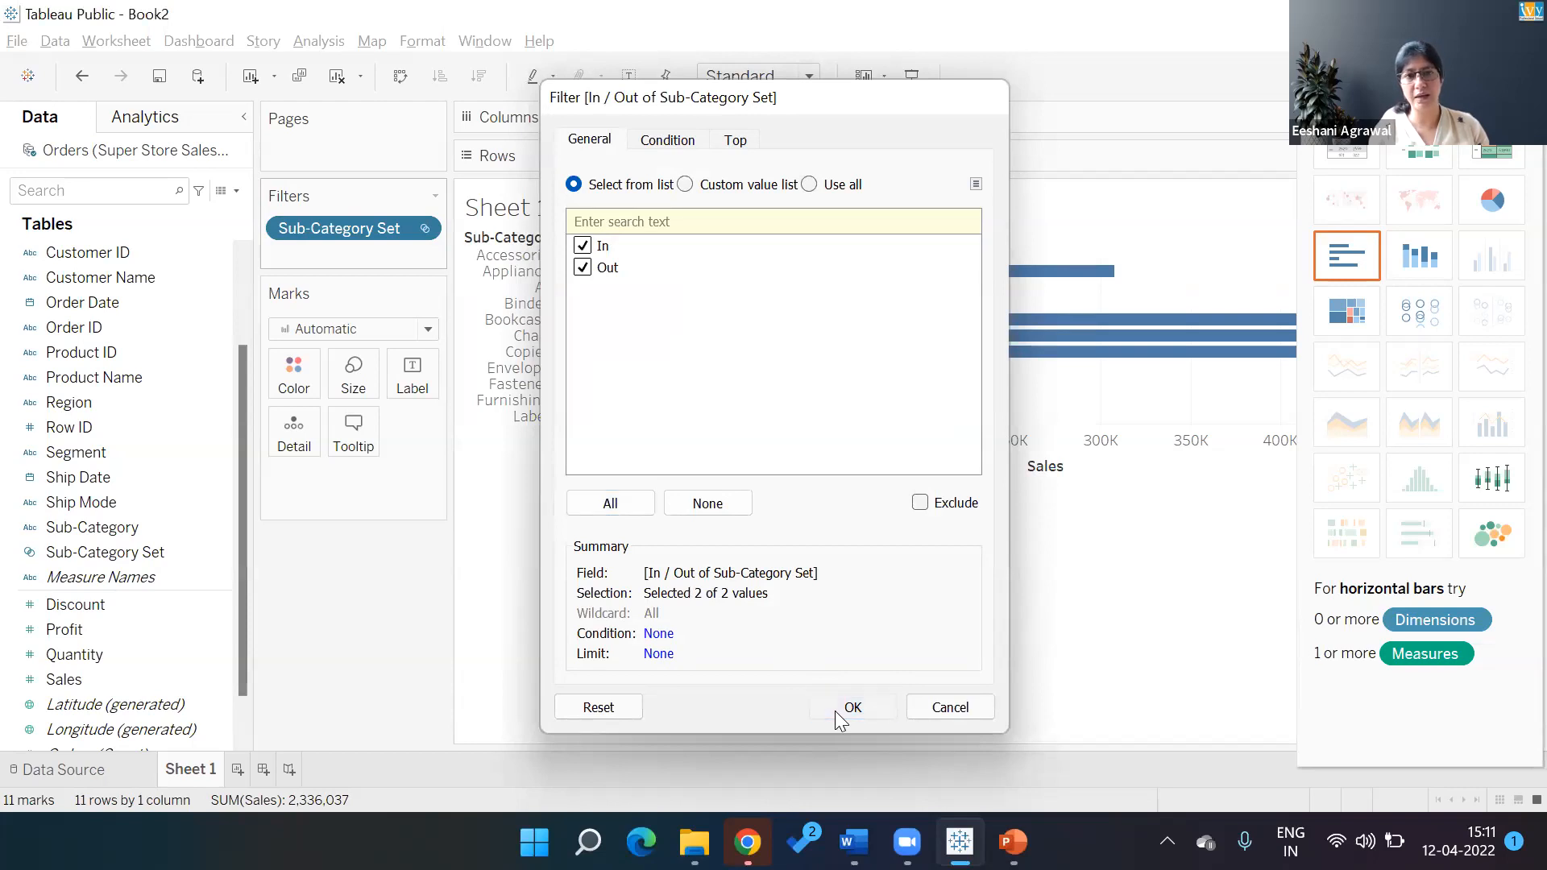
{"action": "left_click", "coordinate": [838, 709]}
{"action": "left_click_drag", "start_coordinate": [620, 147], "coordinate": [622, 151]}
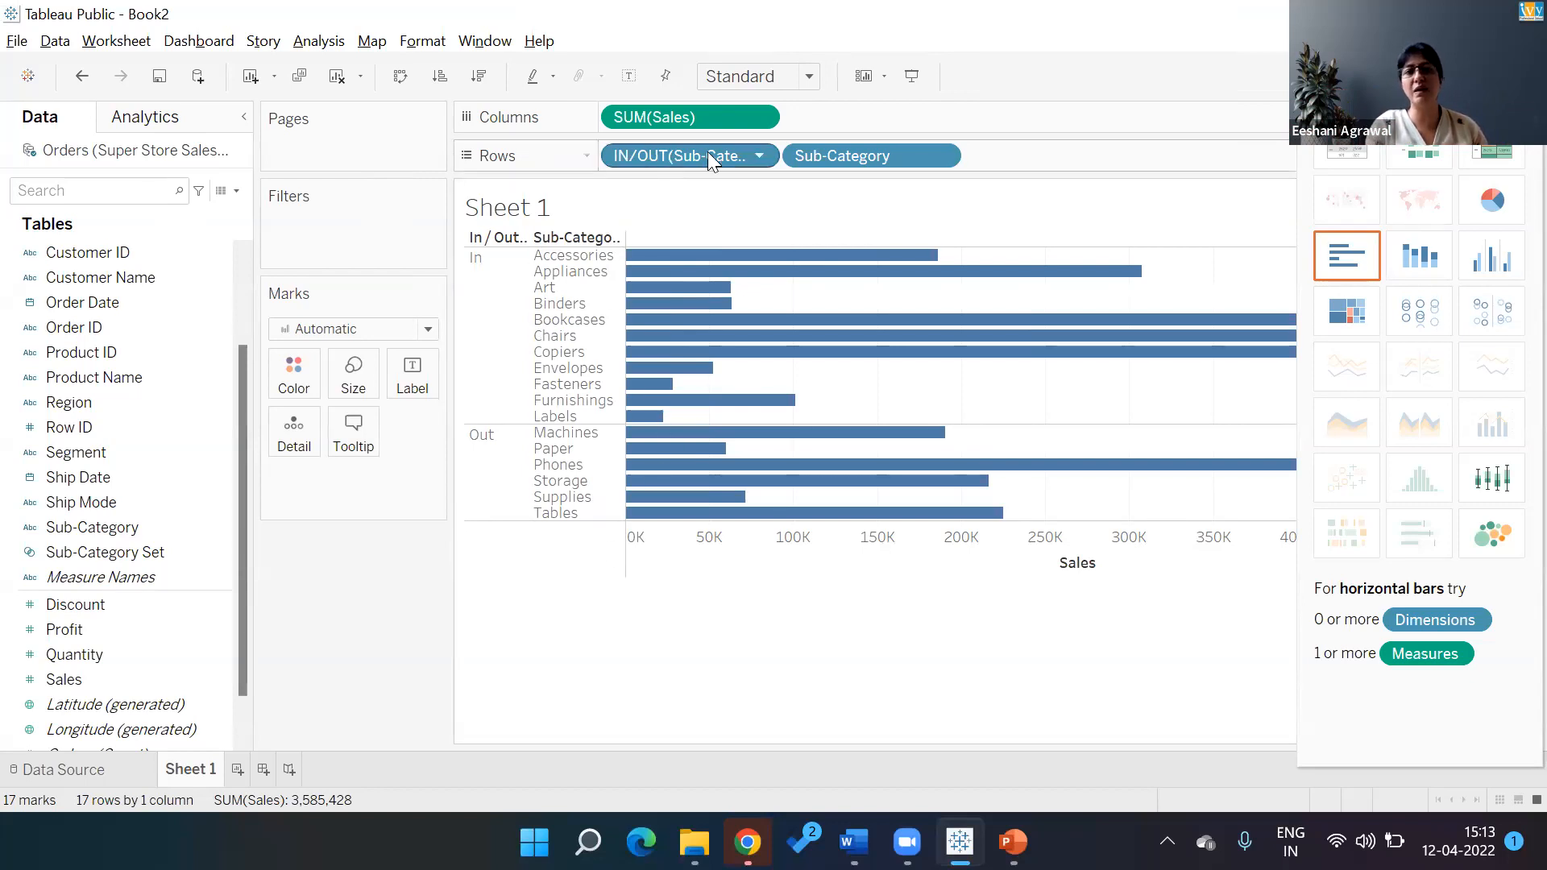
{"action": "left_click_drag", "start_coordinate": [666, 155], "coordinate": [314, 228]}
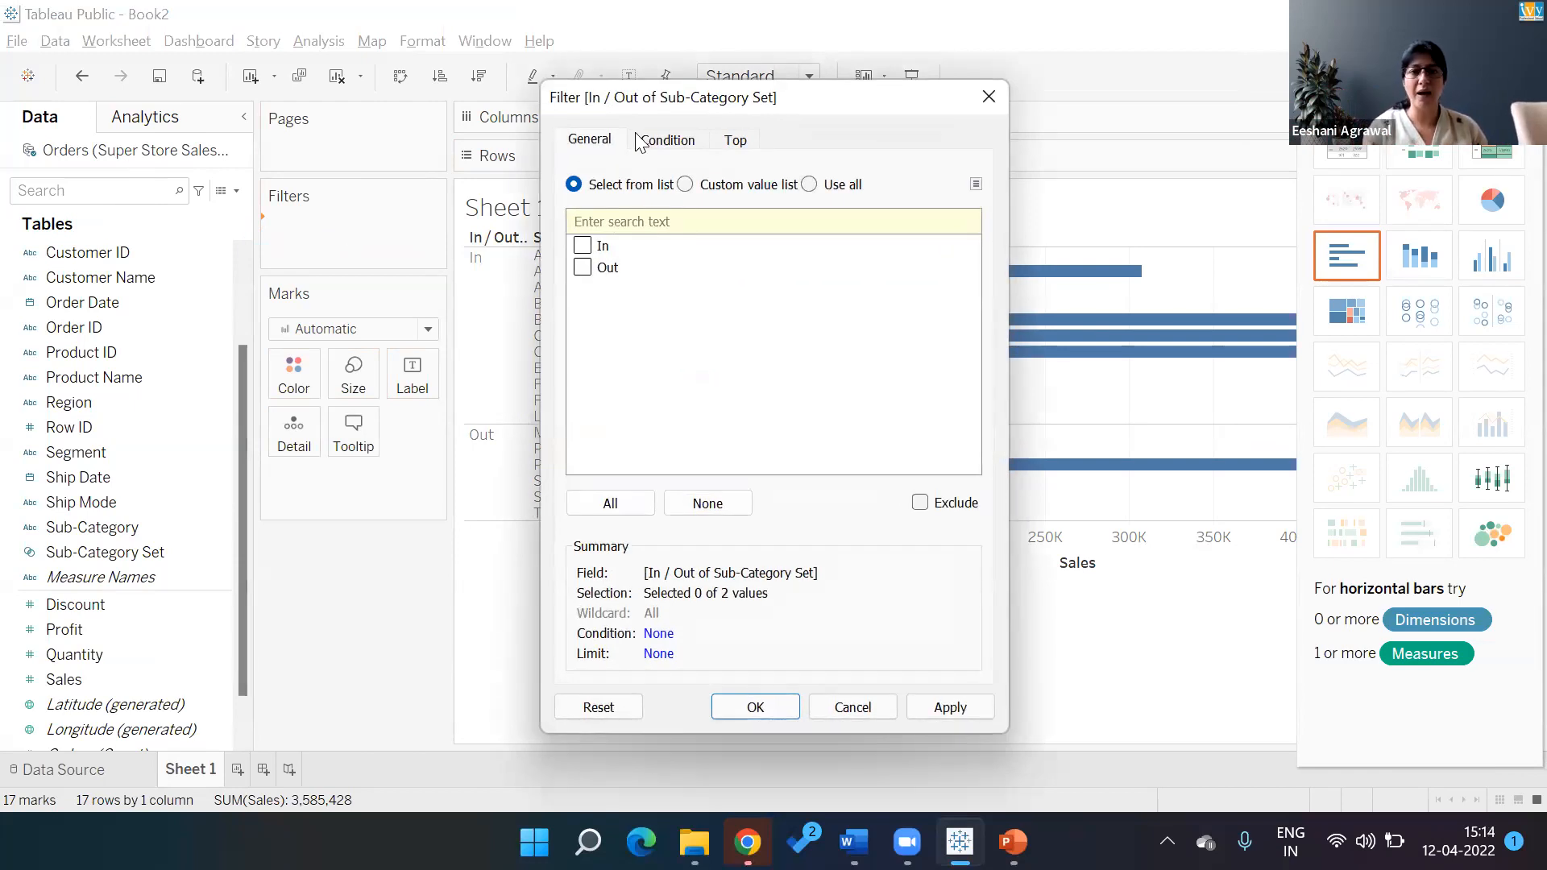
{"action": "left_click", "coordinate": [582, 246]}
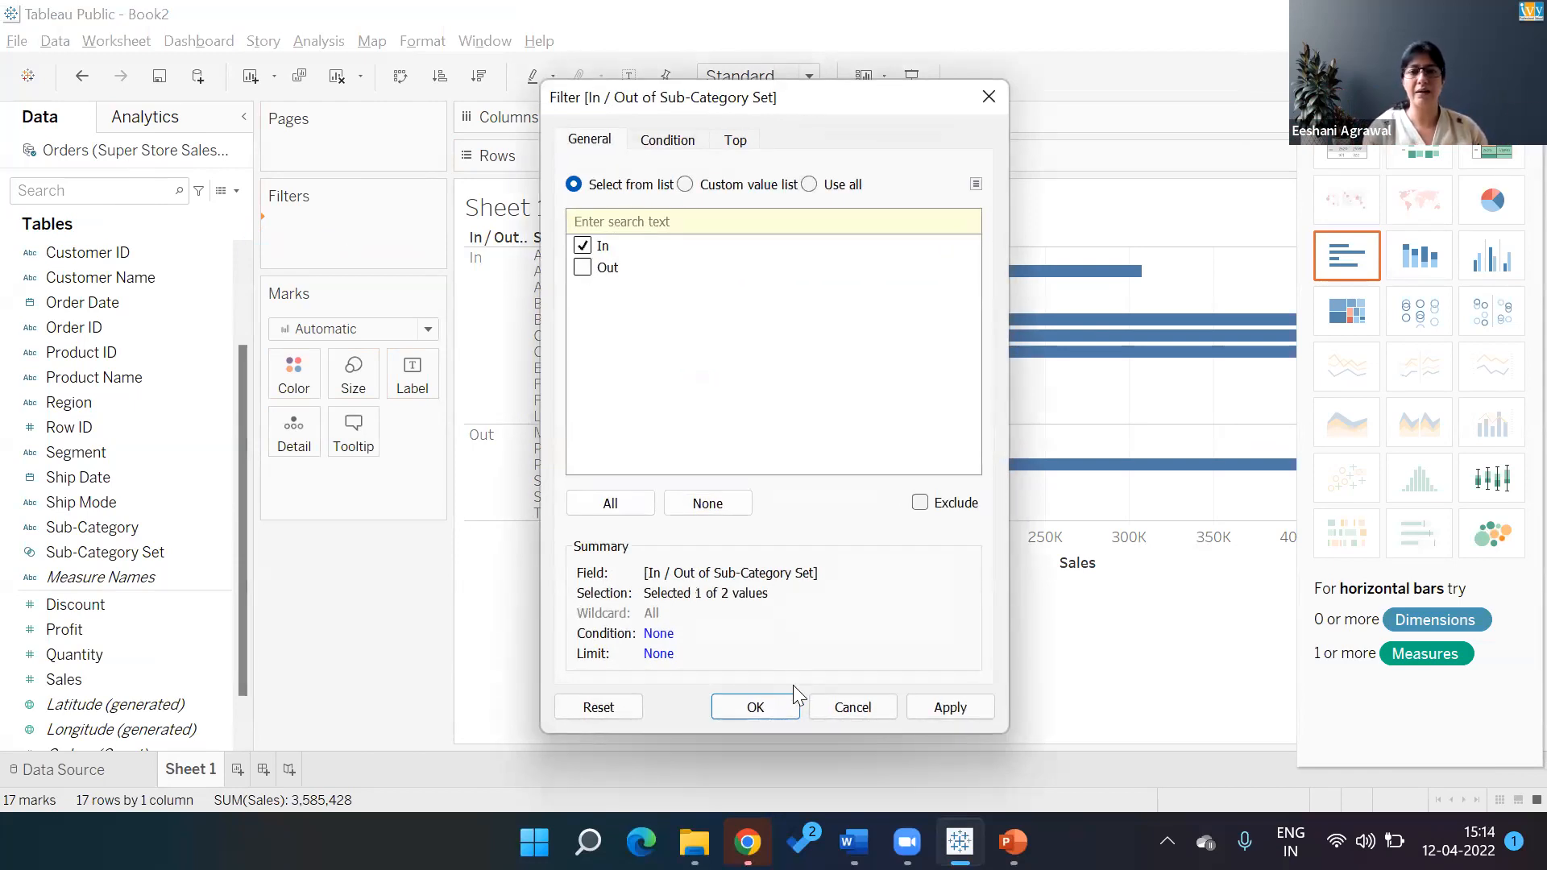
{"action": "left_click", "coordinate": [786, 706]}
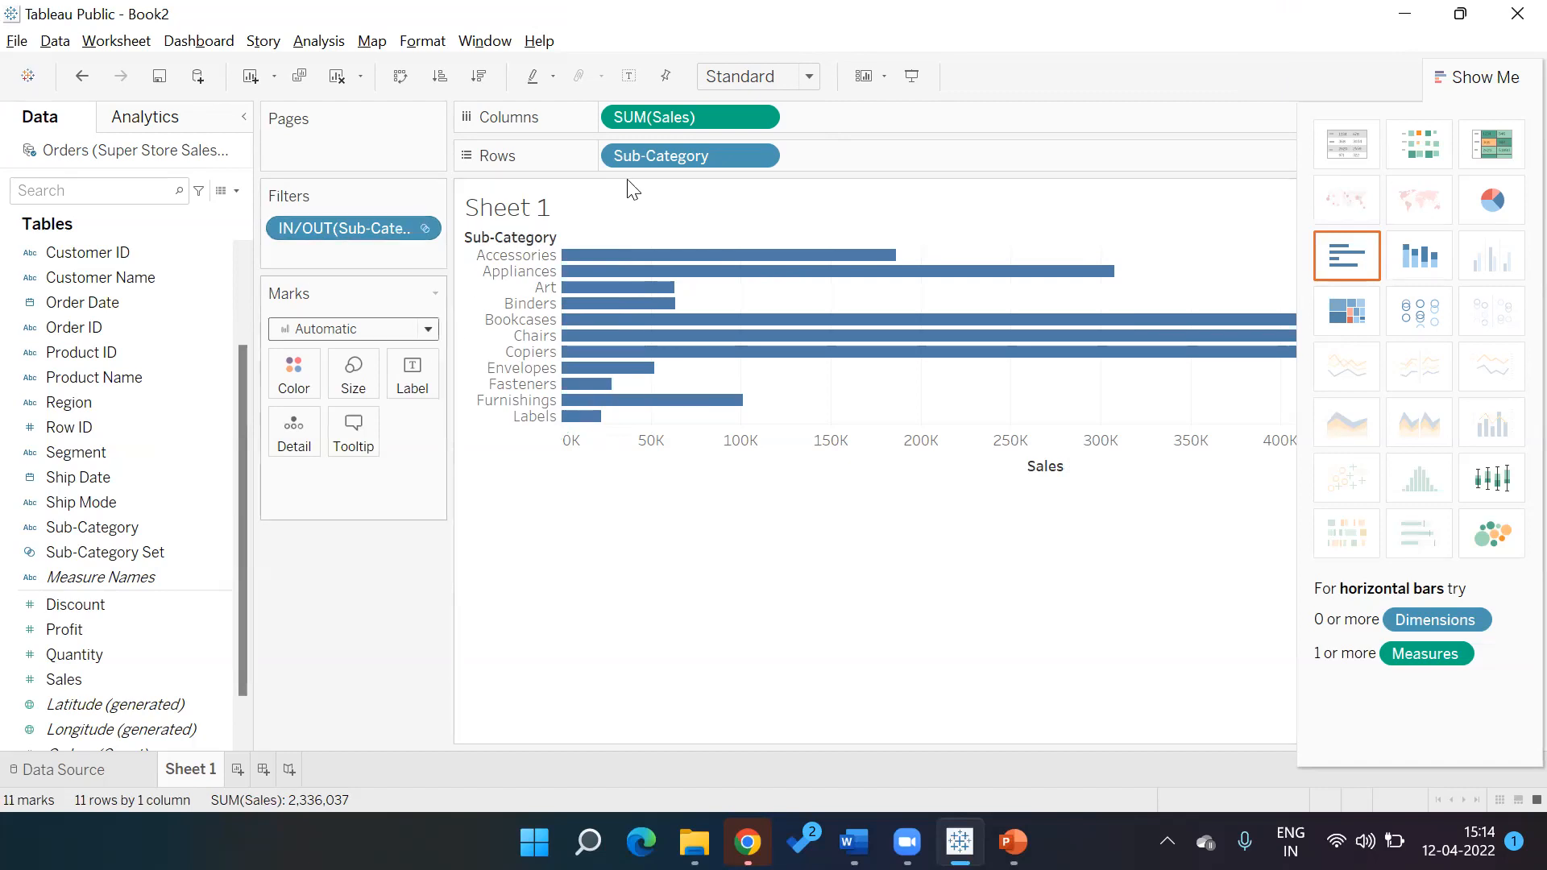
Put IN/OUT on Rows, remove Sub-Category, and swap axes into In and Out Sales columns
{"action": "left_click_drag", "start_coordinate": [346, 230], "coordinate": [609, 153]}
{"action": "left_click_drag", "start_coordinate": [828, 153], "coordinate": [723, 663]}
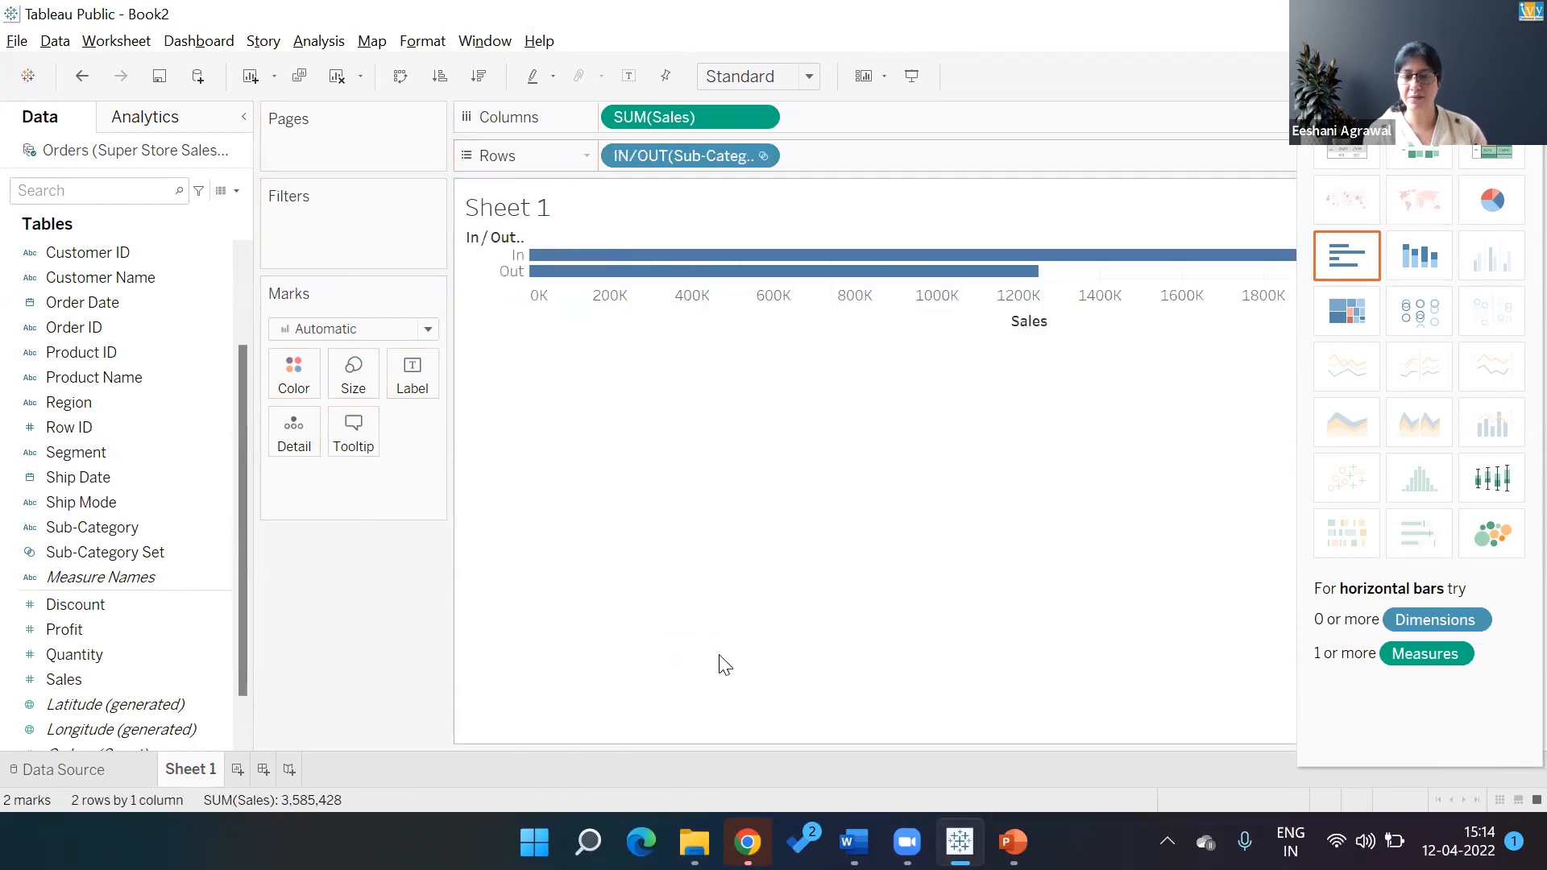
{"action": "left_click", "coordinate": [401, 76]}
Inspect the In header's context menu without changes, then select the IN/OUT field
{"action": "mouse_move", "coordinate": [587, 353]}
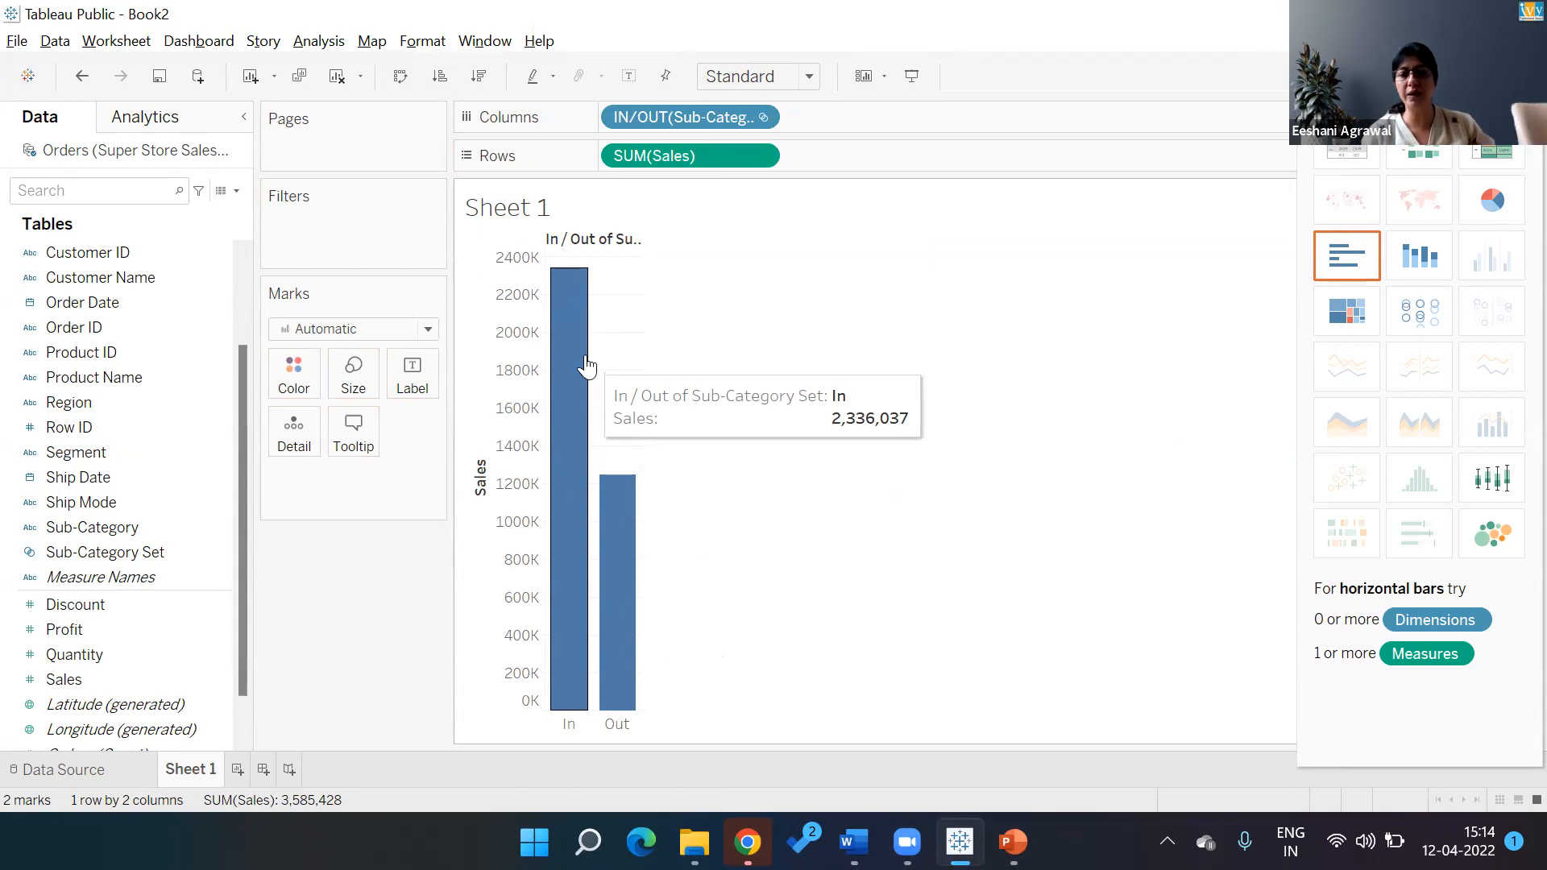
{"action": "left_click", "coordinate": [569, 730]}
{"action": "right_click", "coordinate": [569, 730]}
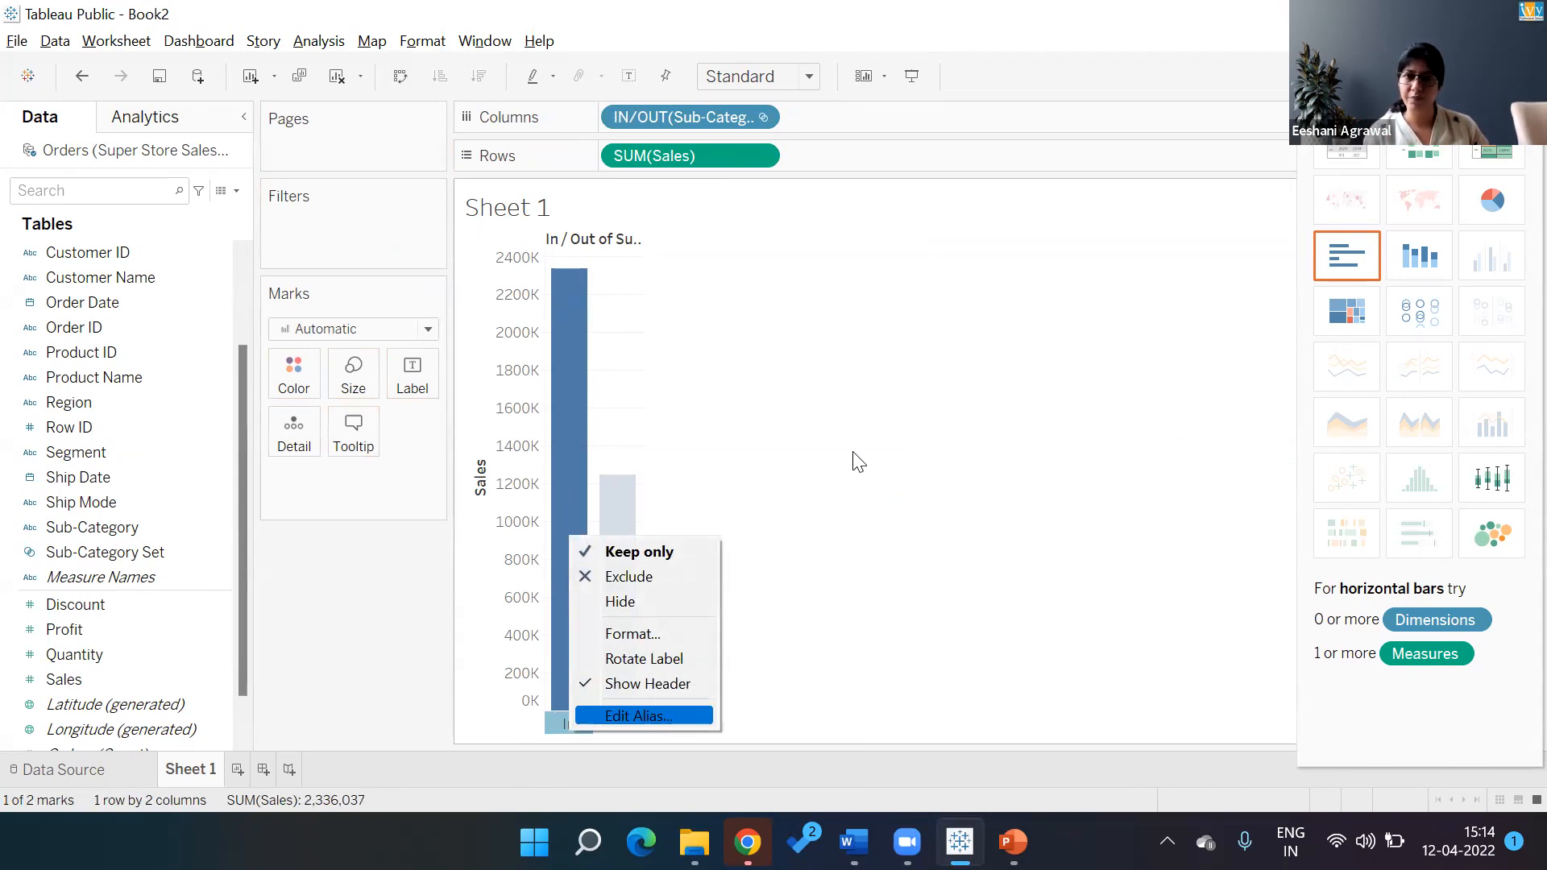
{"action": "left_click", "coordinate": [901, 419]}
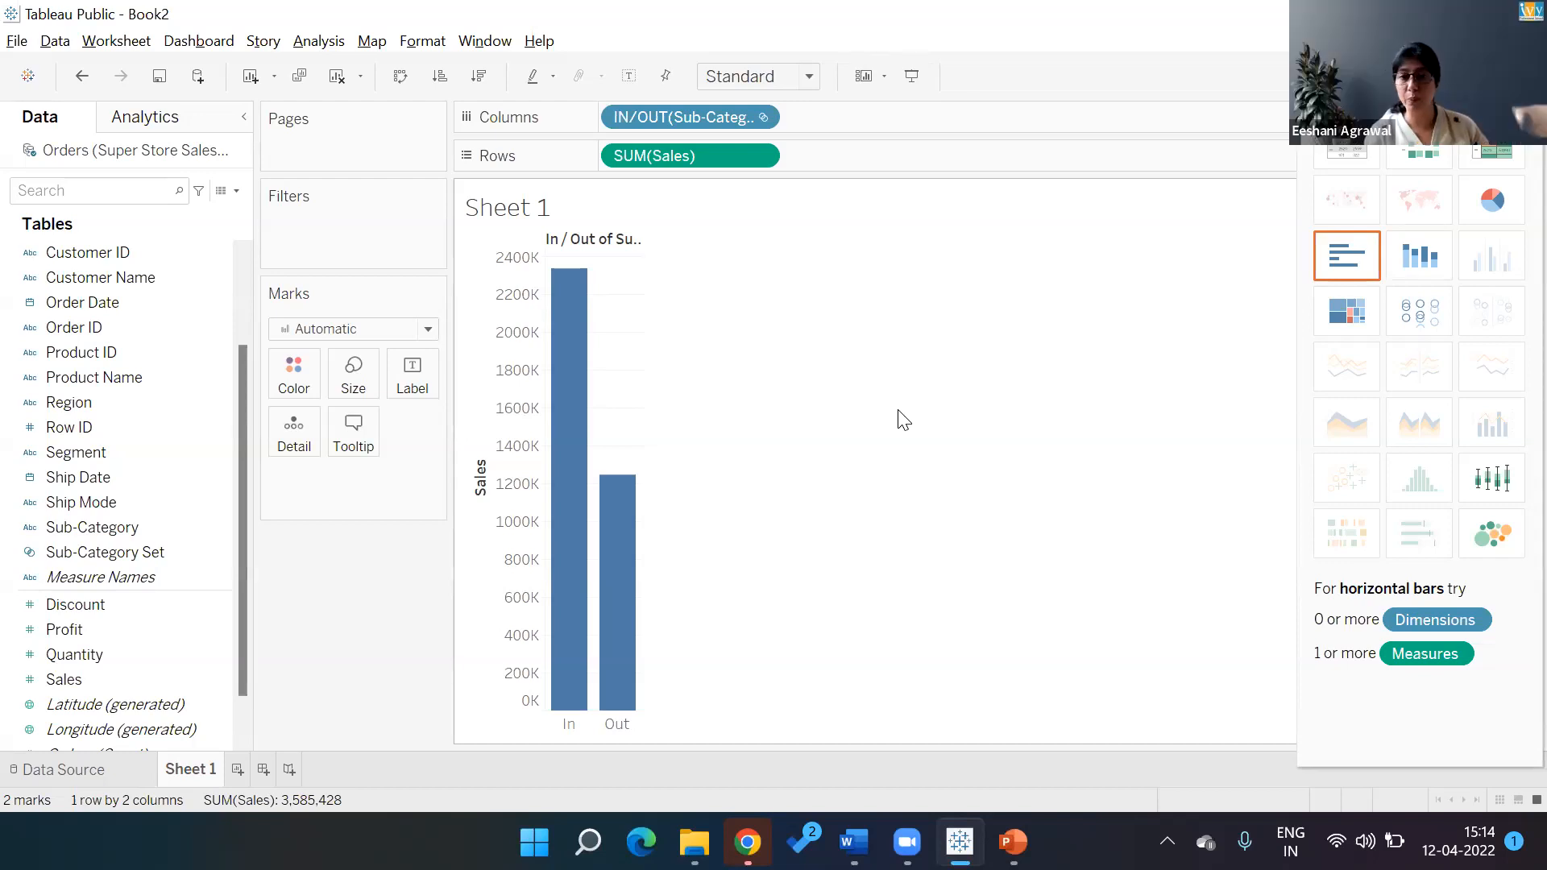
{"action": "left_click", "coordinate": [693, 118]}
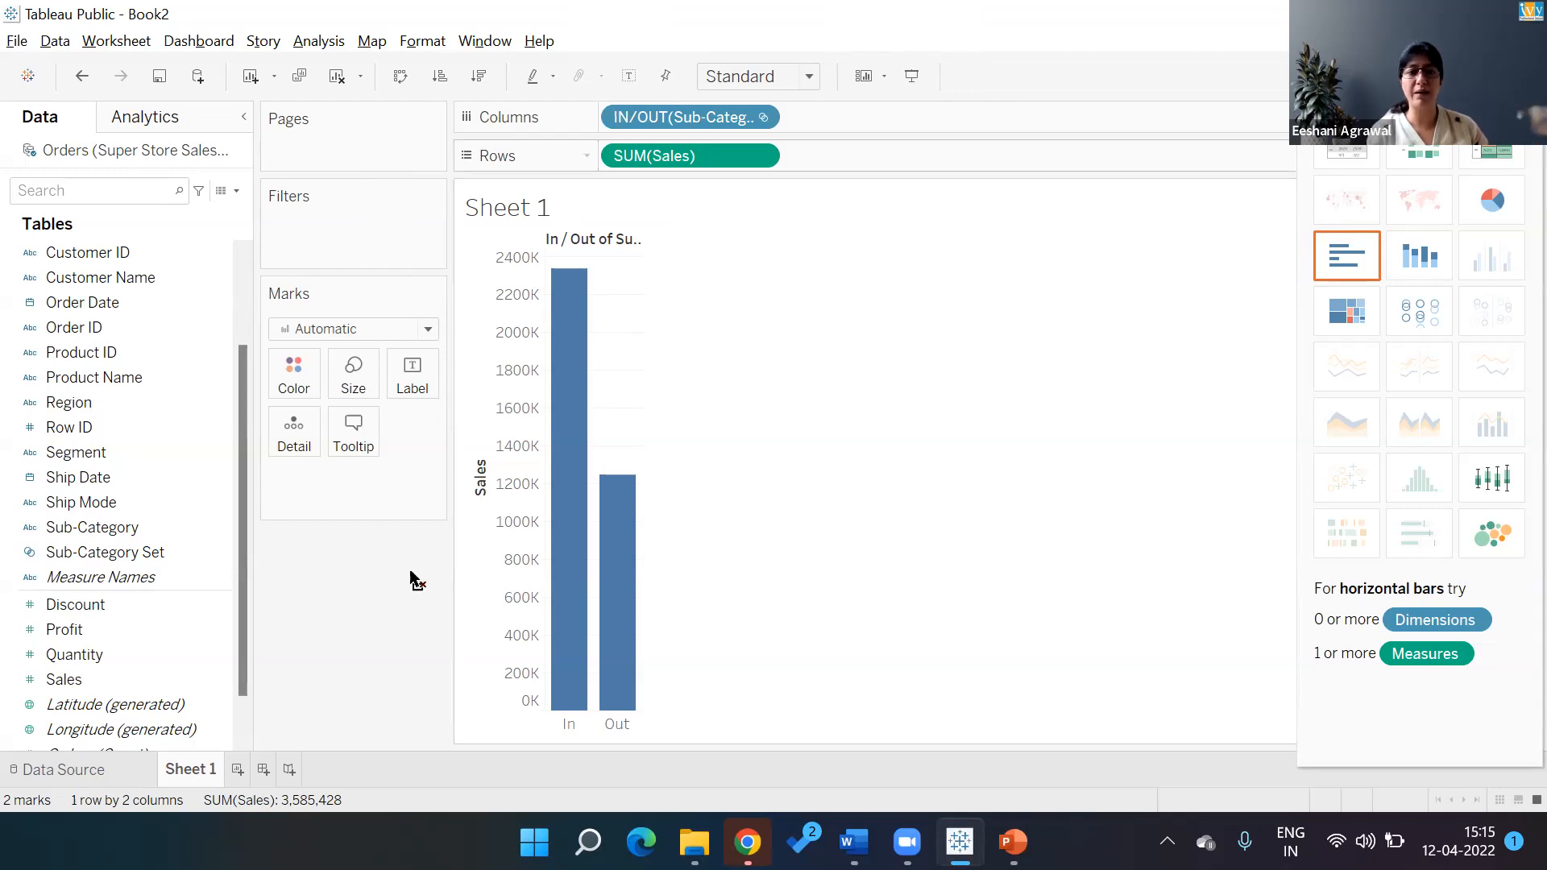
Remove the IN/OUT pill from Columns and delete Sub-Category Set from the Data pane
{"action": "left_click_drag", "start_coordinate": [396, 603], "coordinate": [186, 636]}
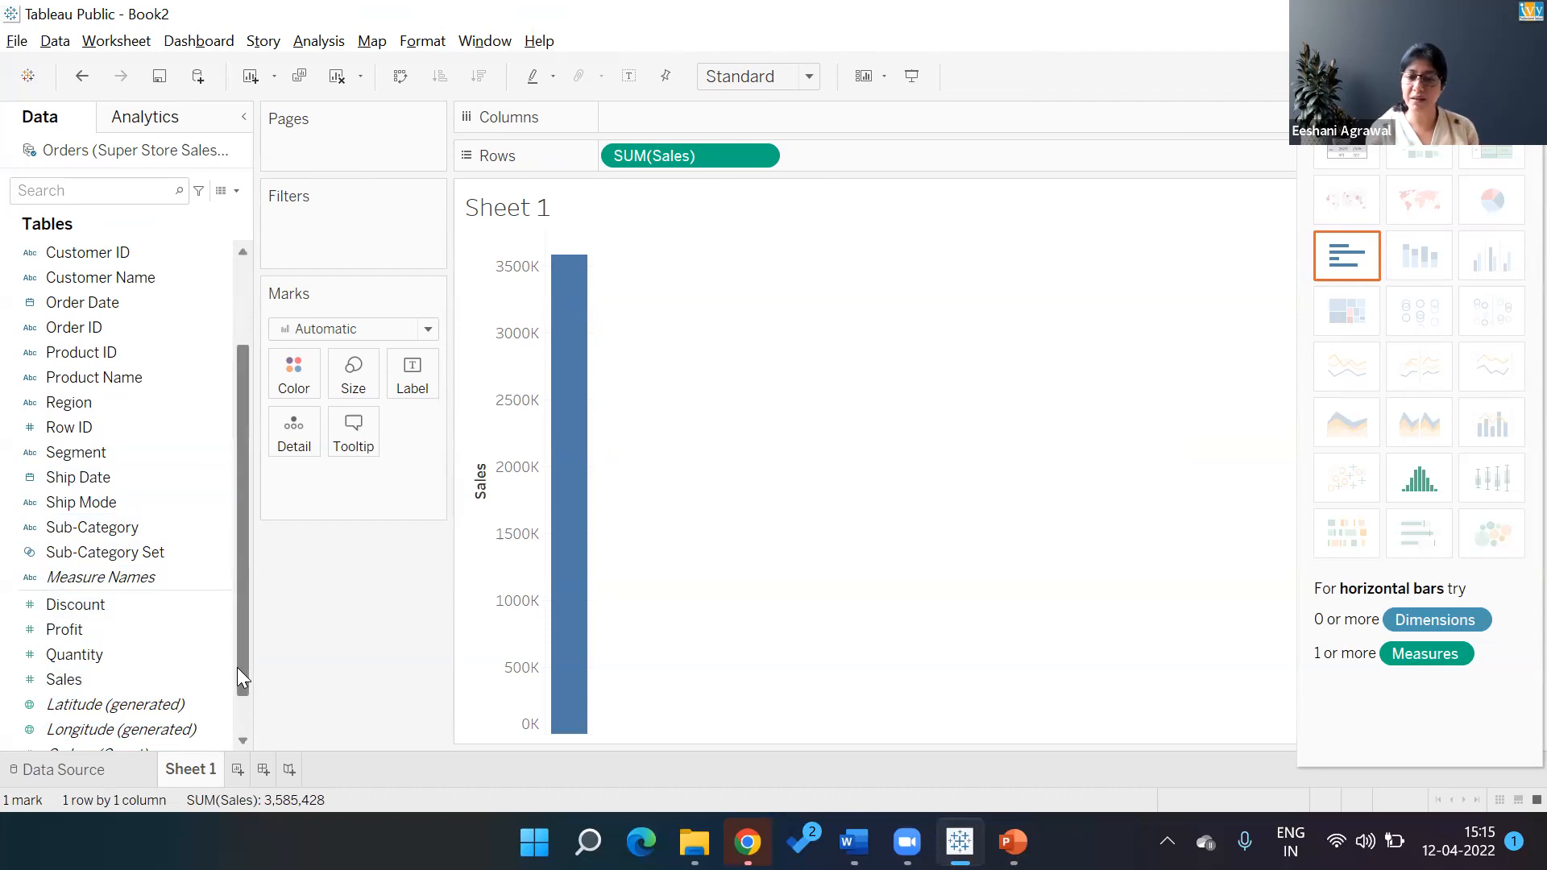
{"action": "left_click", "coordinate": [98, 541]}
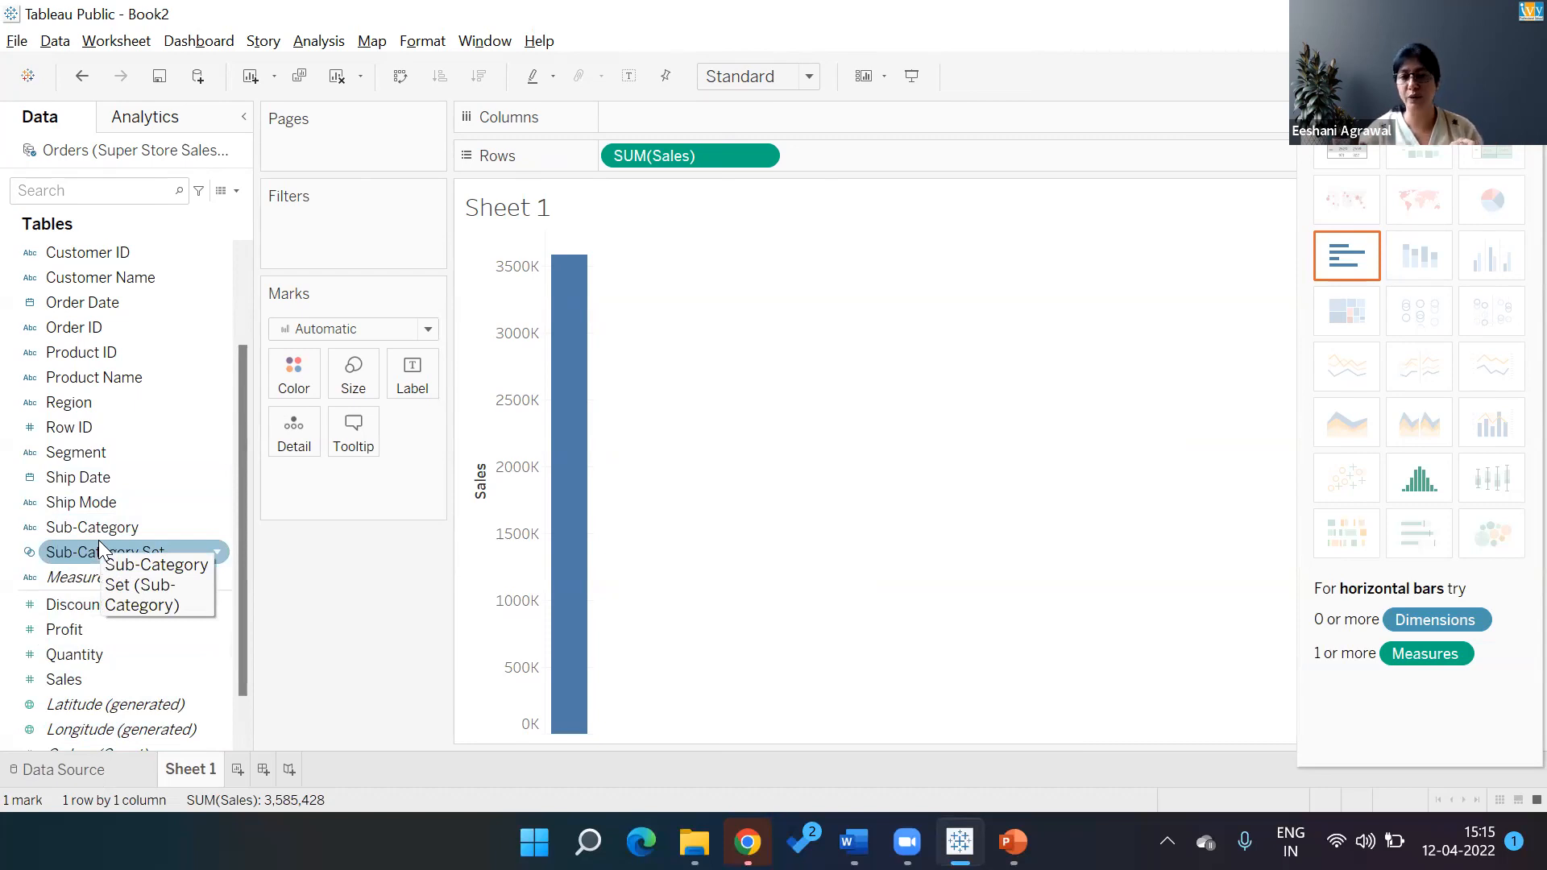
{"action": "left_click", "coordinate": [216, 553]}
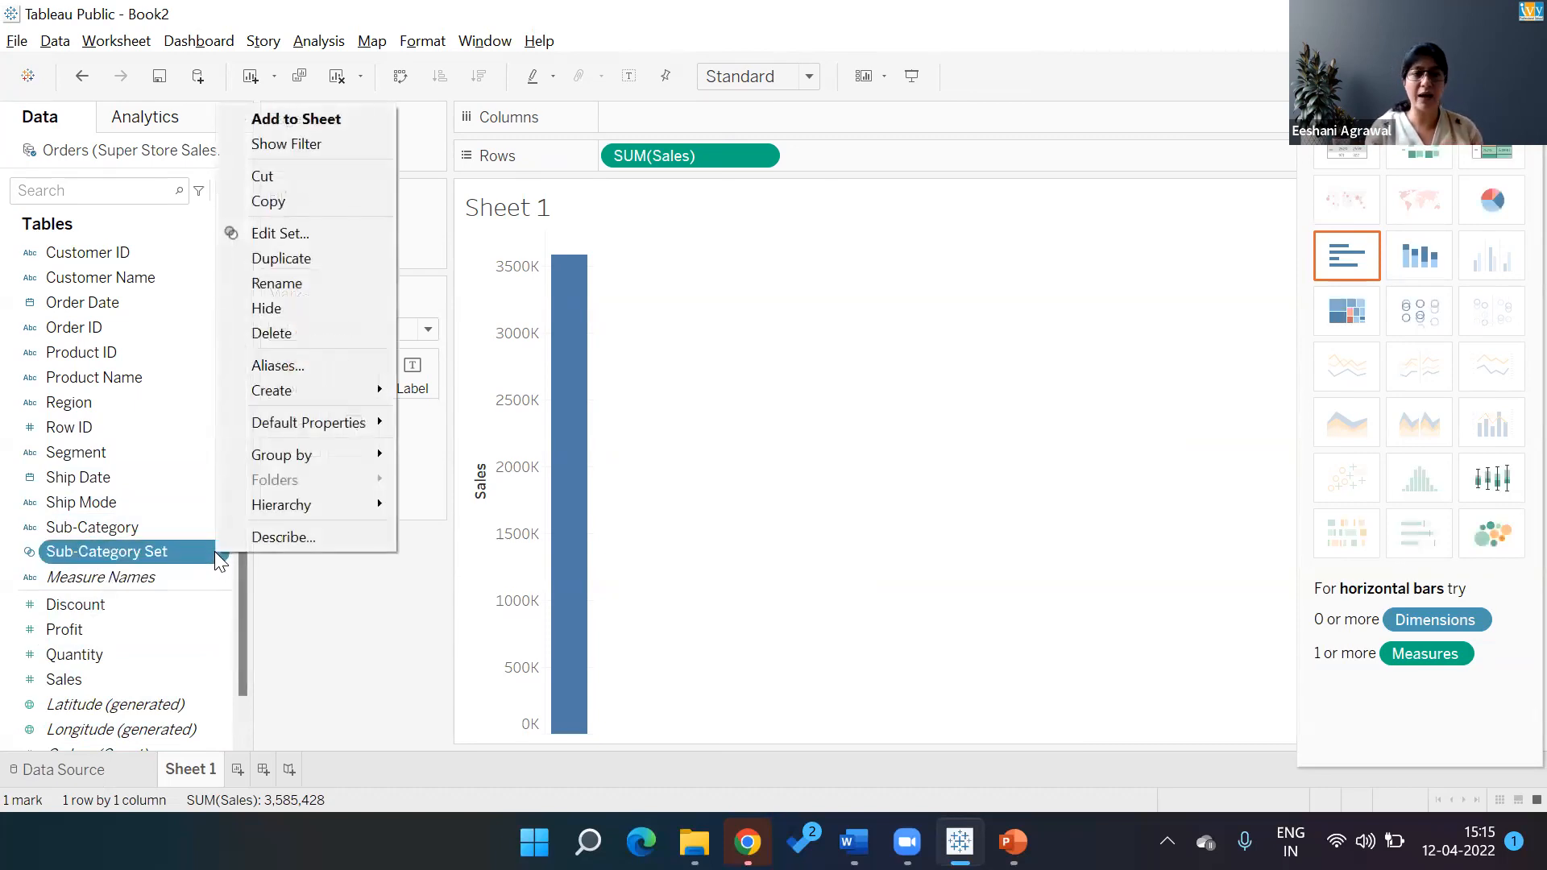
{"action": "left_click", "coordinate": [312, 336]}
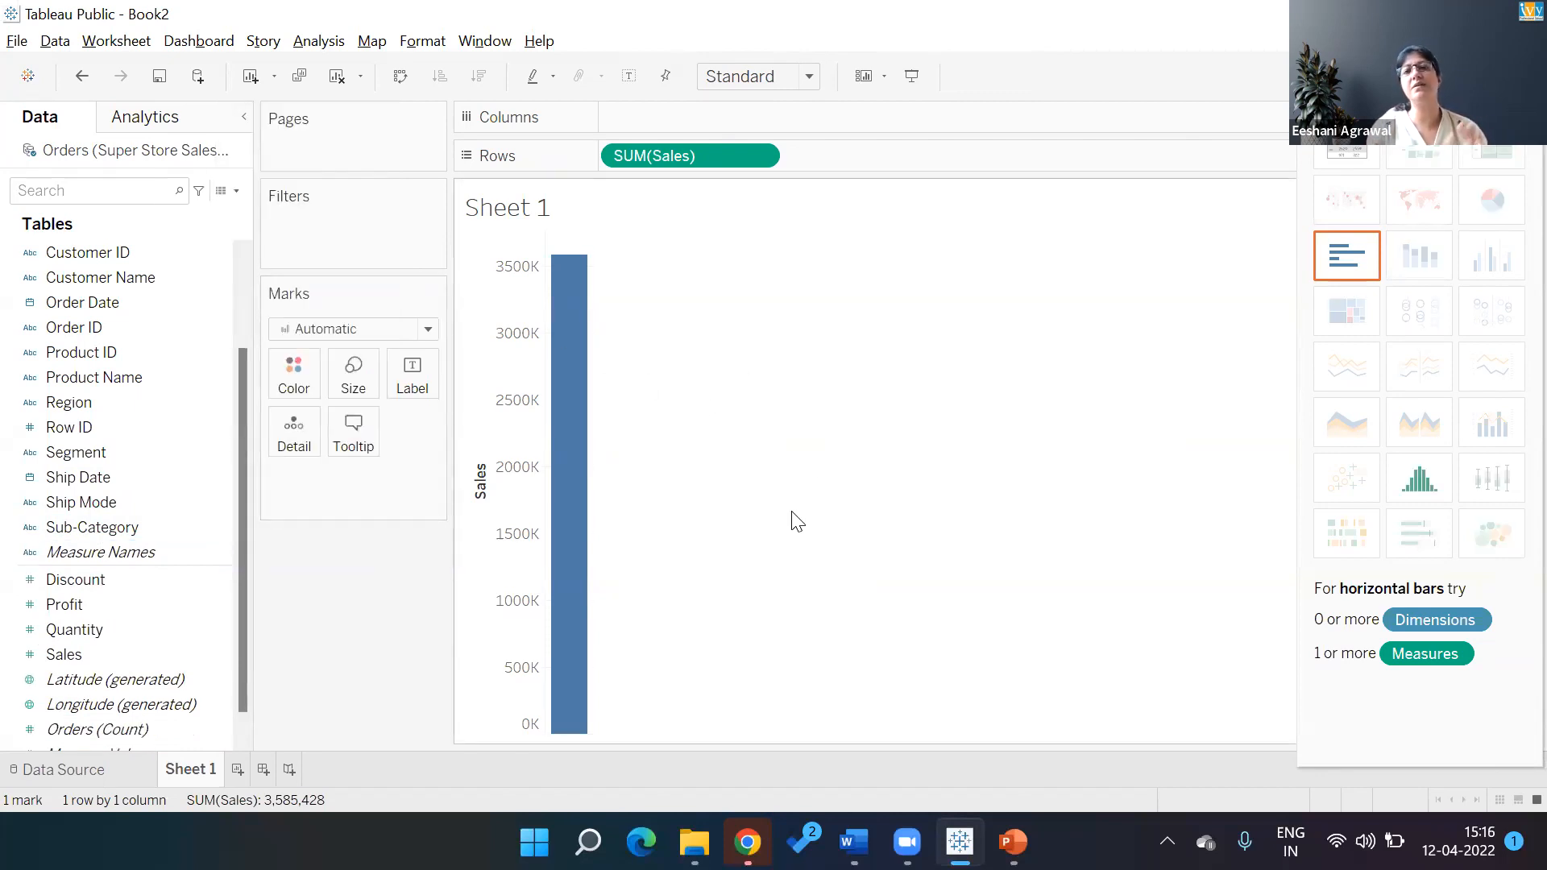
{"action": "left_click", "coordinate": [125, 502]}
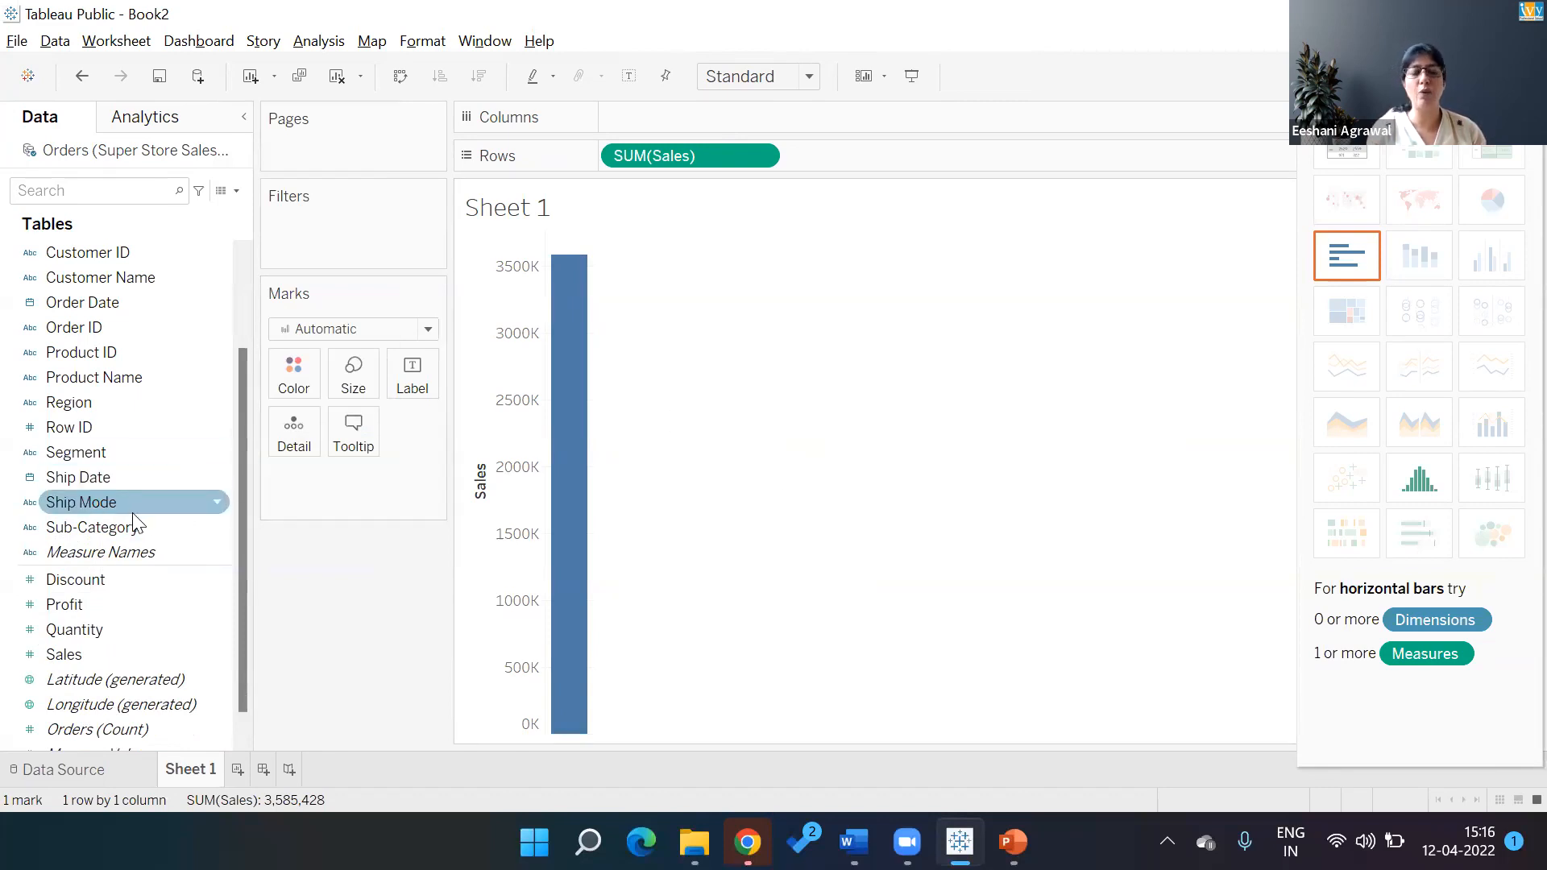
Create a Sub-Category set with the condition Sum of Sales >= 200000
{"action": "right_click", "coordinate": [215, 526]}
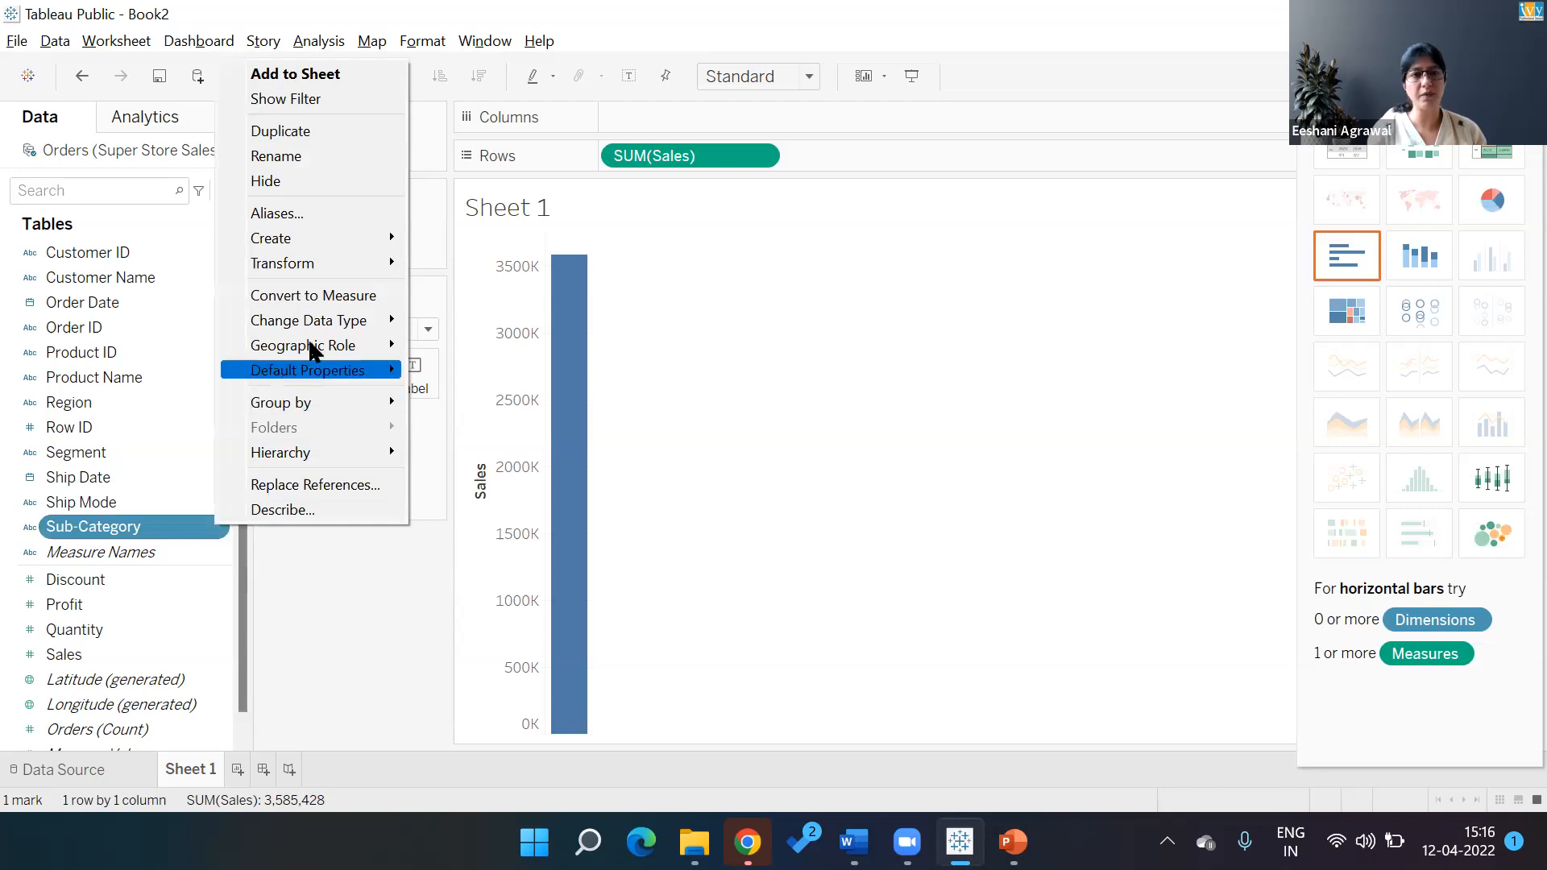
{"action": "mouse_move", "coordinate": [303, 239]}
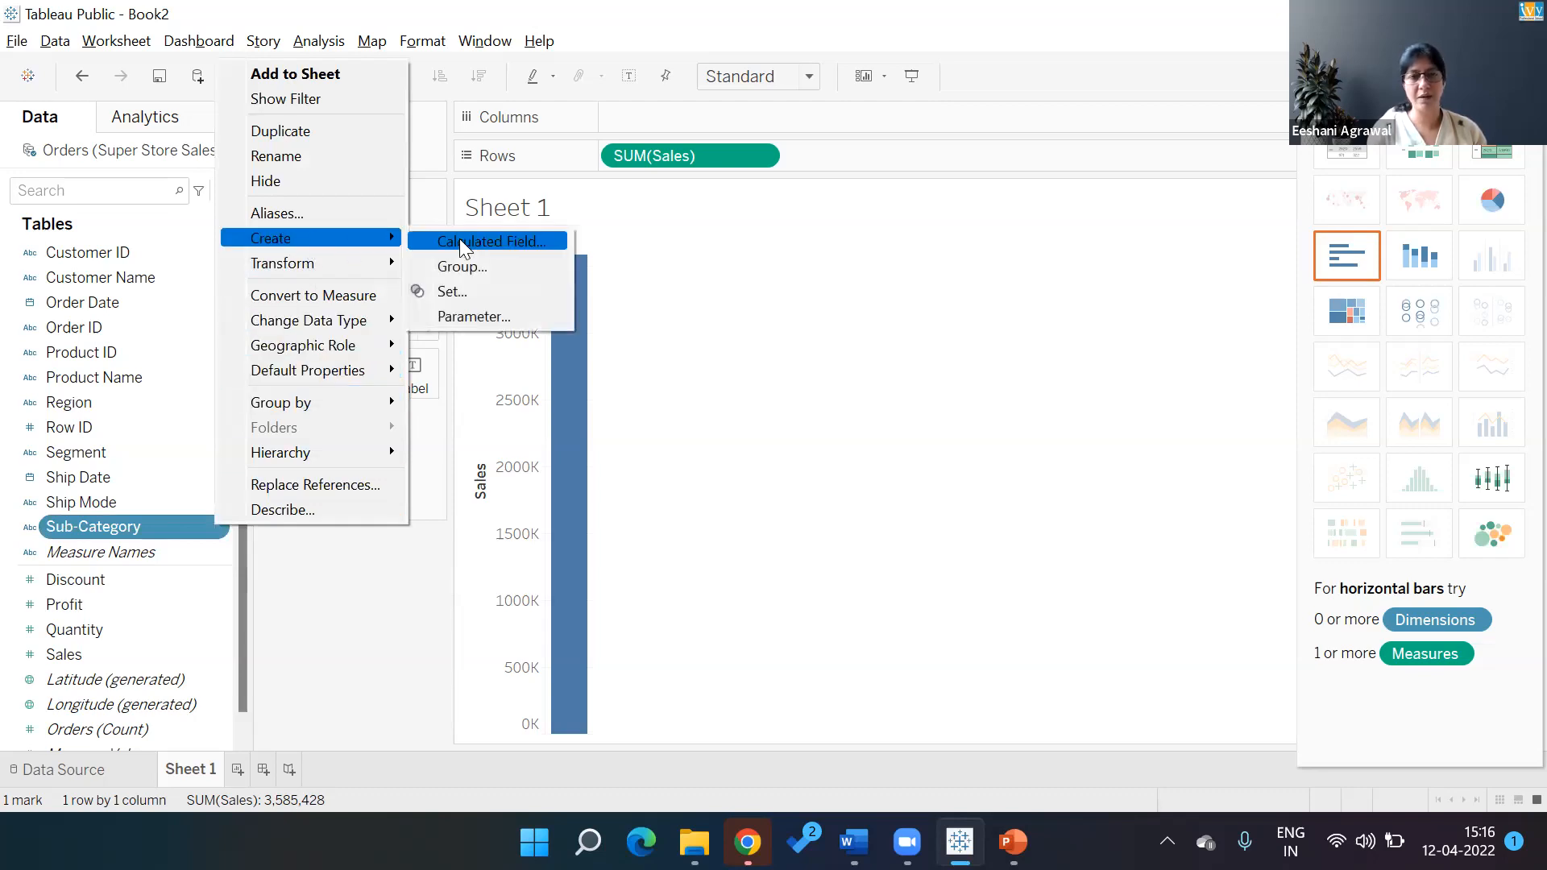
{"action": "left_click", "coordinate": [469, 290]}
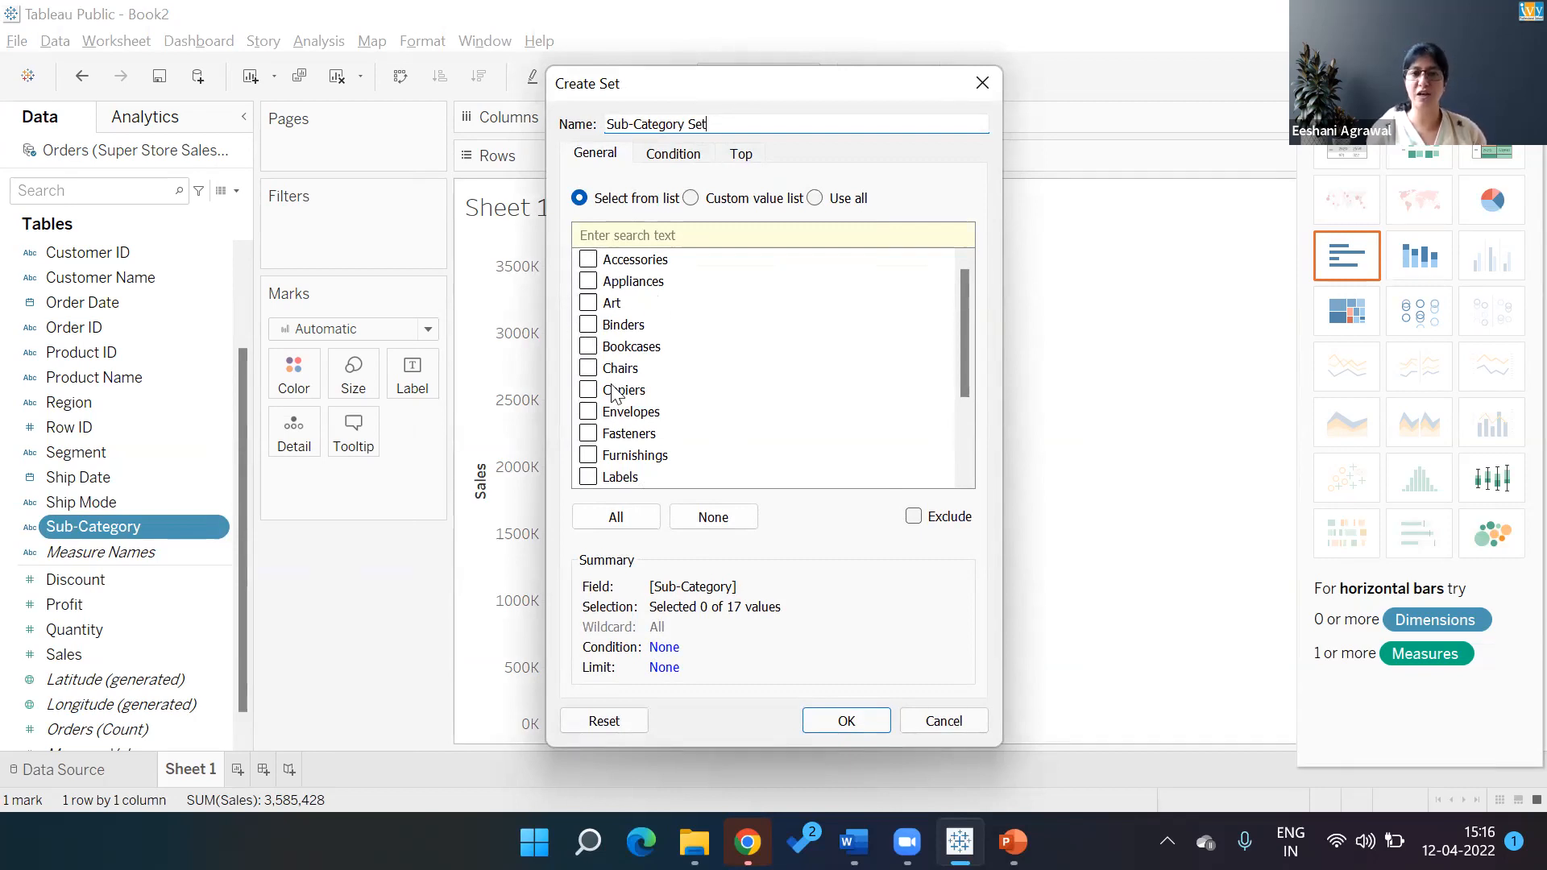
{"action": "left_click", "coordinate": [674, 154]}
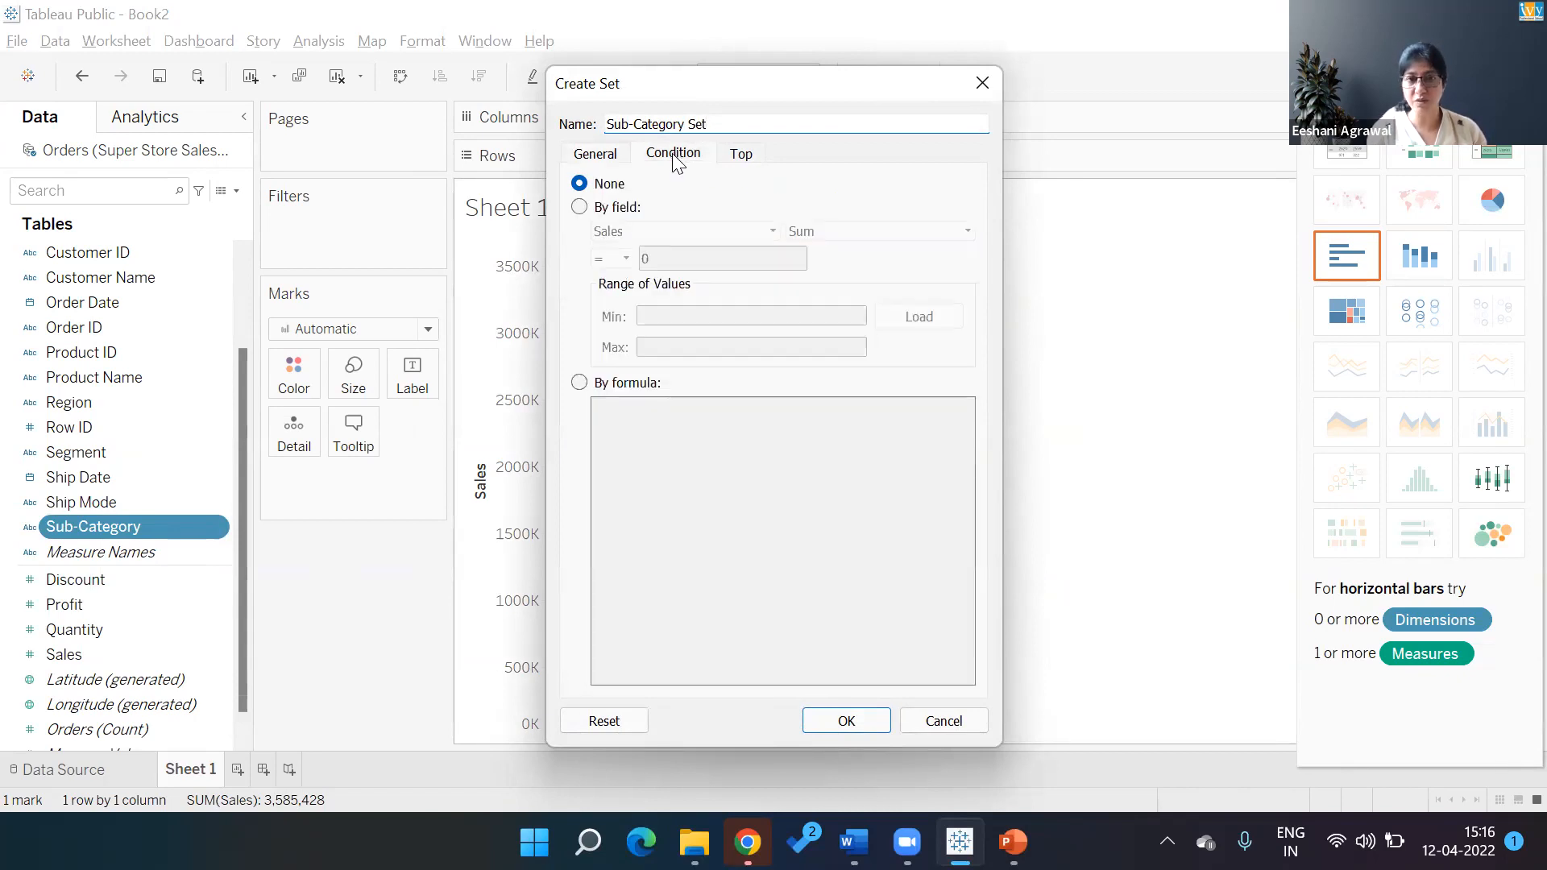
{"action": "left_click", "coordinate": [613, 208]}
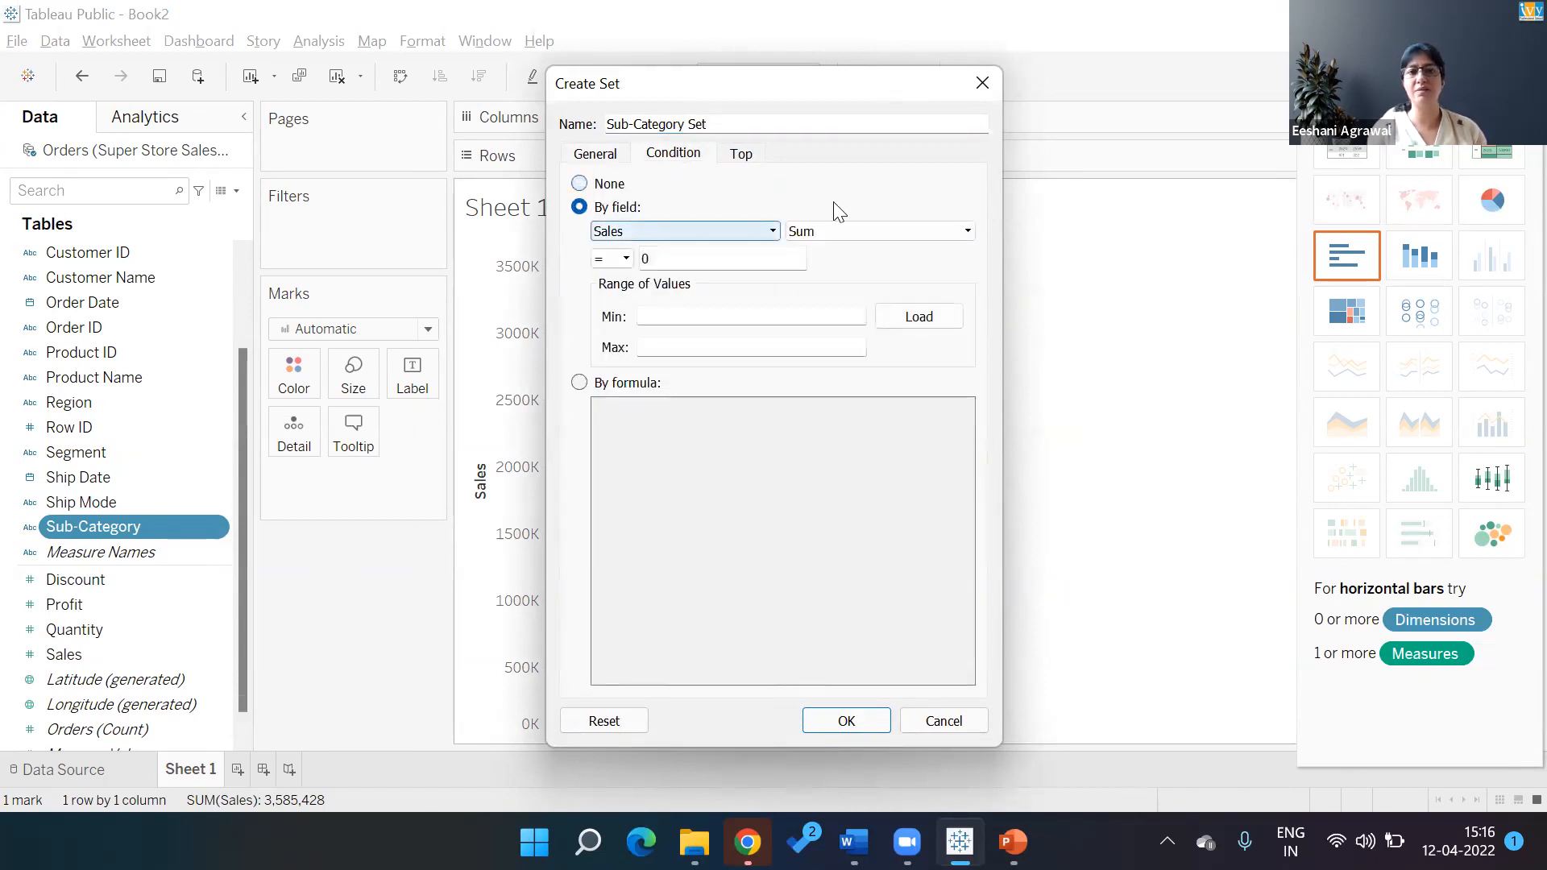
{"action": "left_click", "coordinate": [627, 259]}
{"action": "left_click", "coordinate": [614, 354]}
{"action": "key", "text": "BackSpace"}
{"action": "type", "text": "20000"}
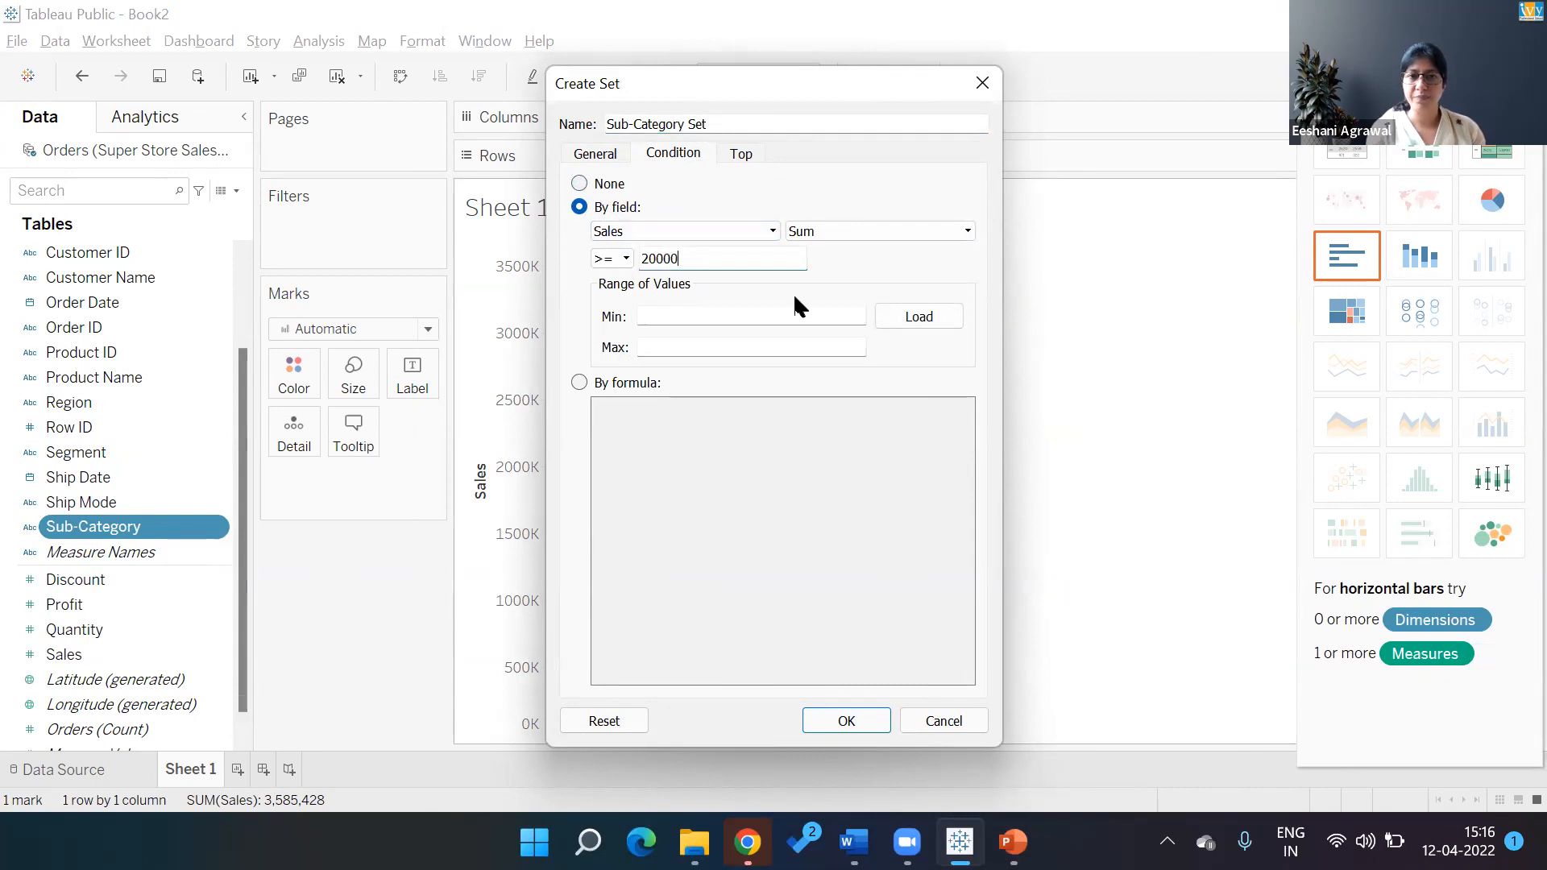
{"action": "type", "text": "0"}
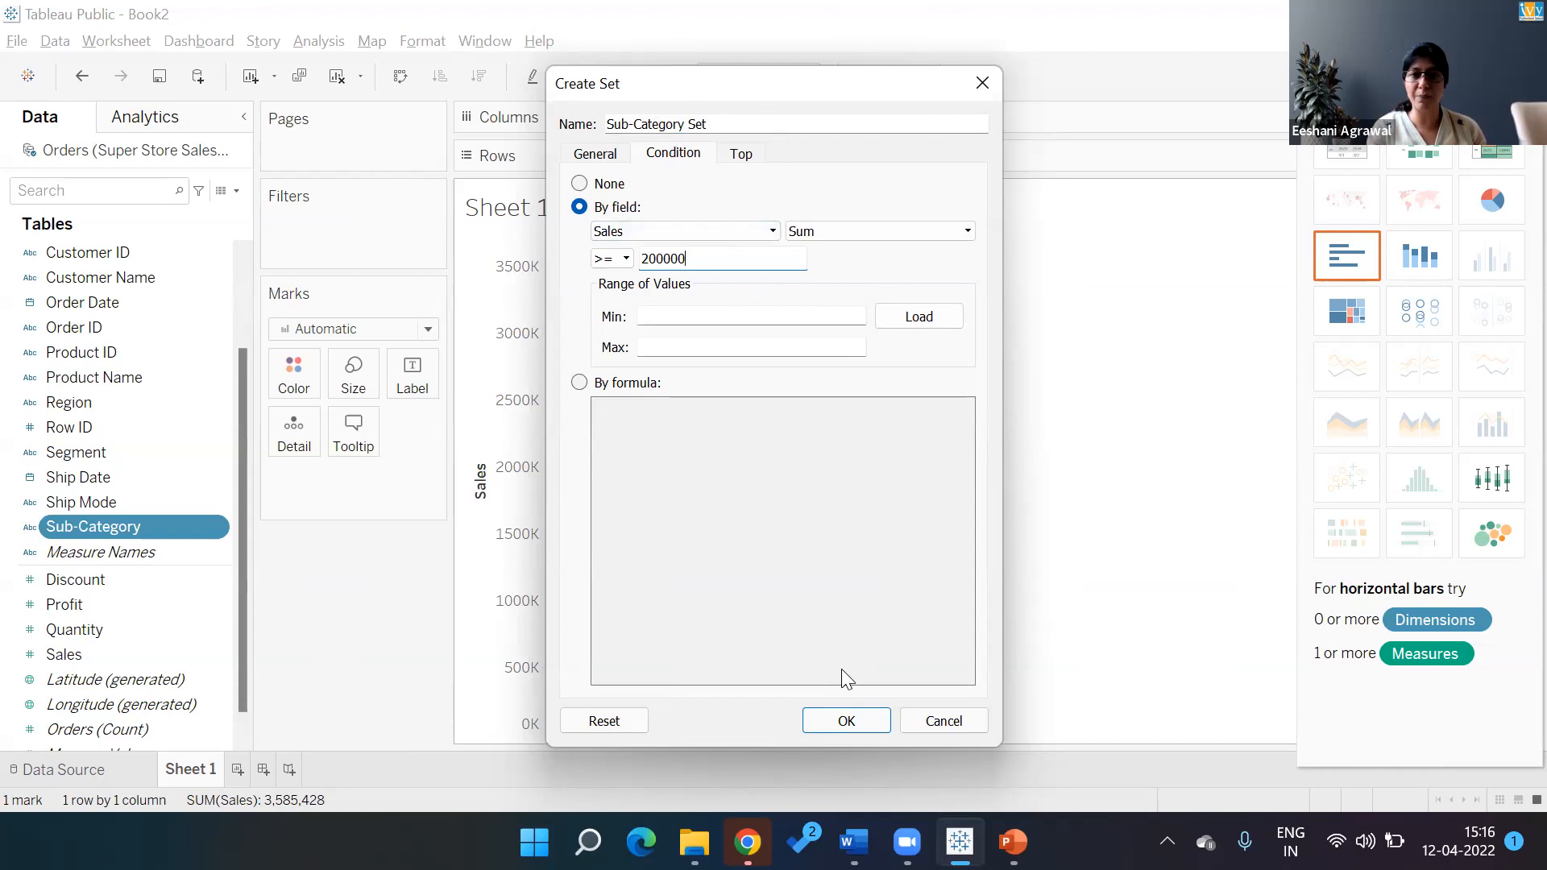
{"action": "left_click", "coordinate": [848, 721]}
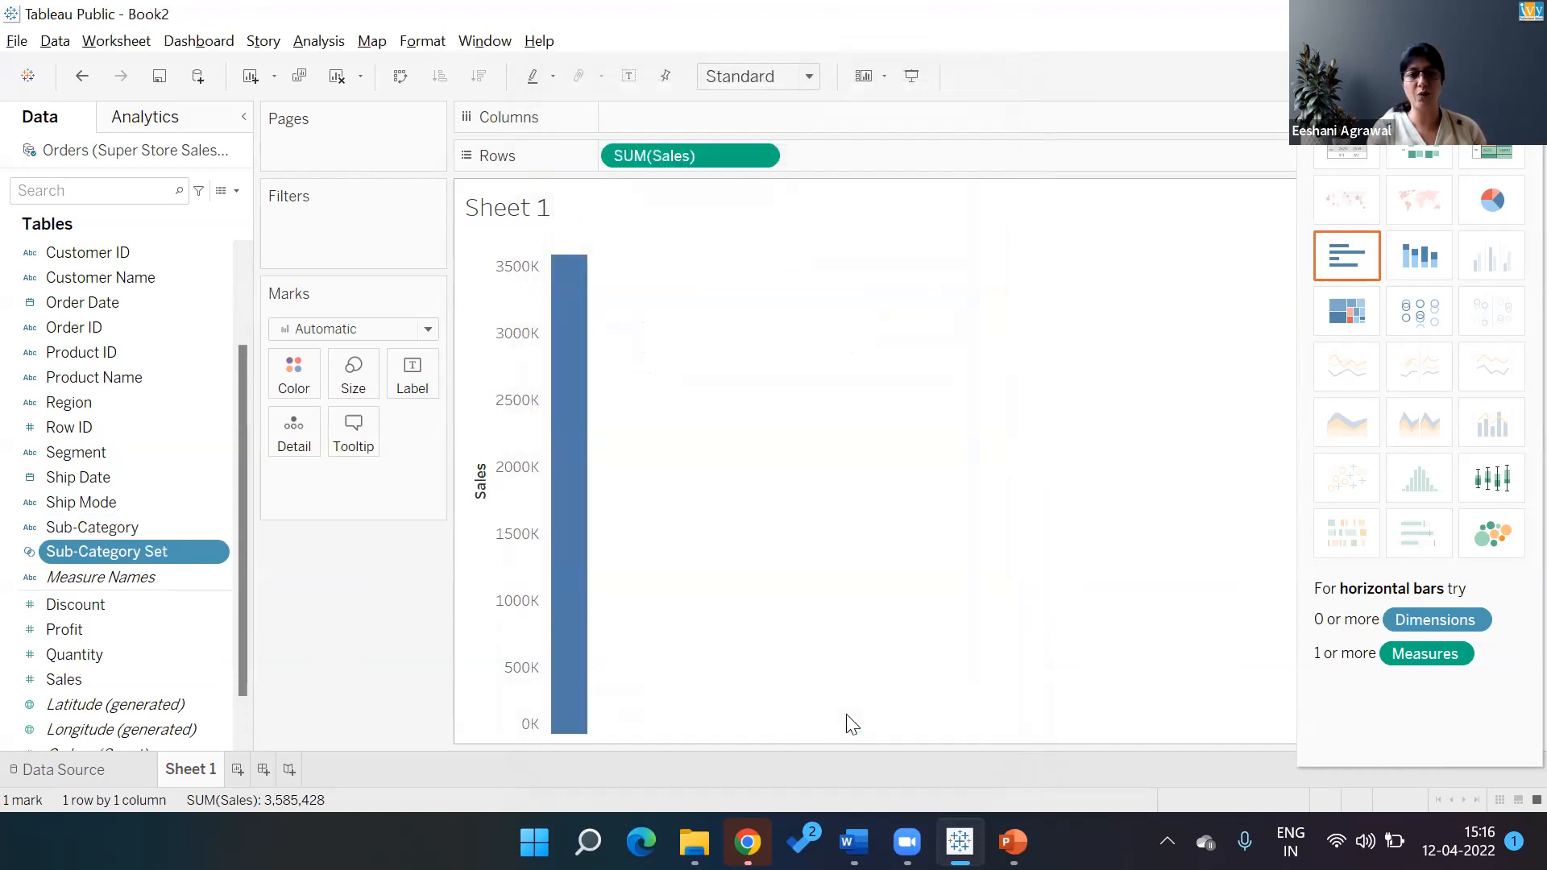
Show horizontal Sales bars with Sub-Category Set In/Out and Sub-Category on Rows
{"action": "left_click_drag", "start_coordinate": [112, 553], "coordinate": [602, 161]}
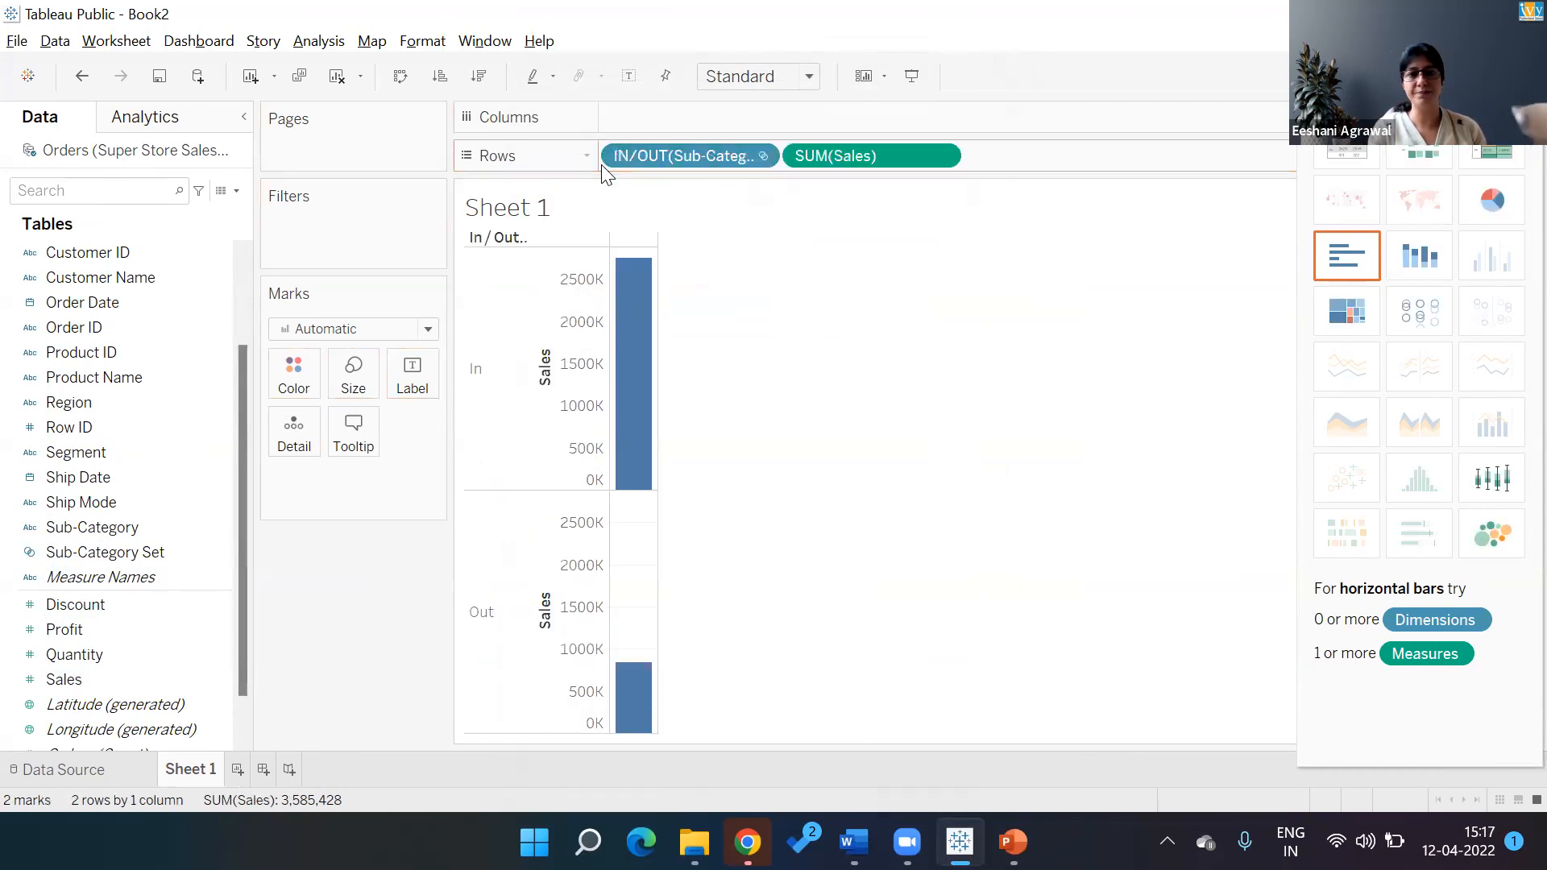
{"action": "left_click_drag", "start_coordinate": [159, 534], "coordinate": [788, 151]}
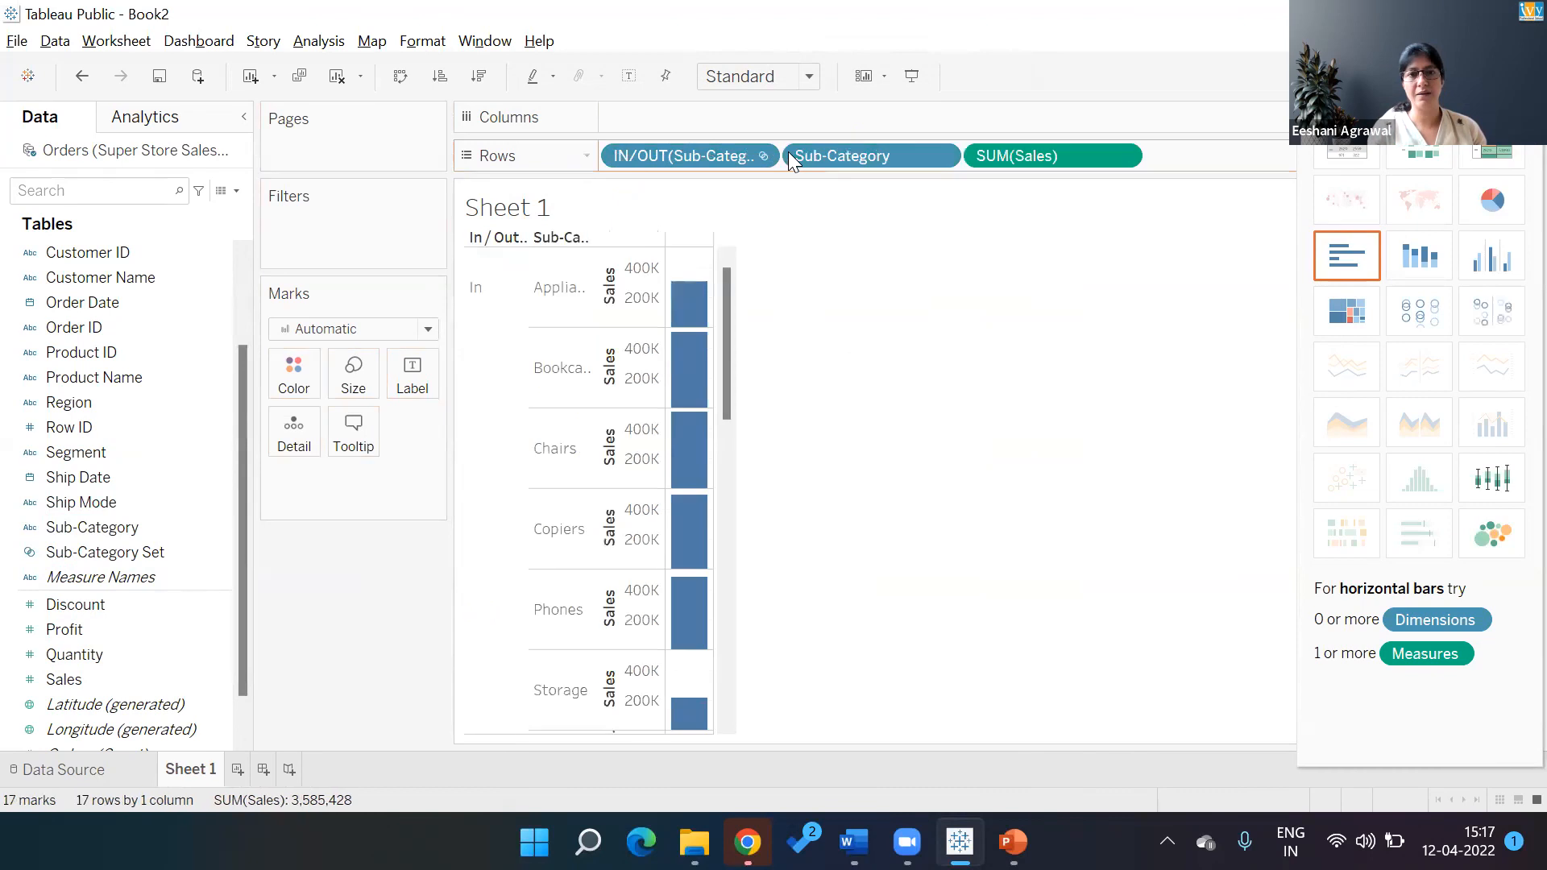
{"action": "left_click_drag", "start_coordinate": [1002, 150], "coordinate": [975, 123]}
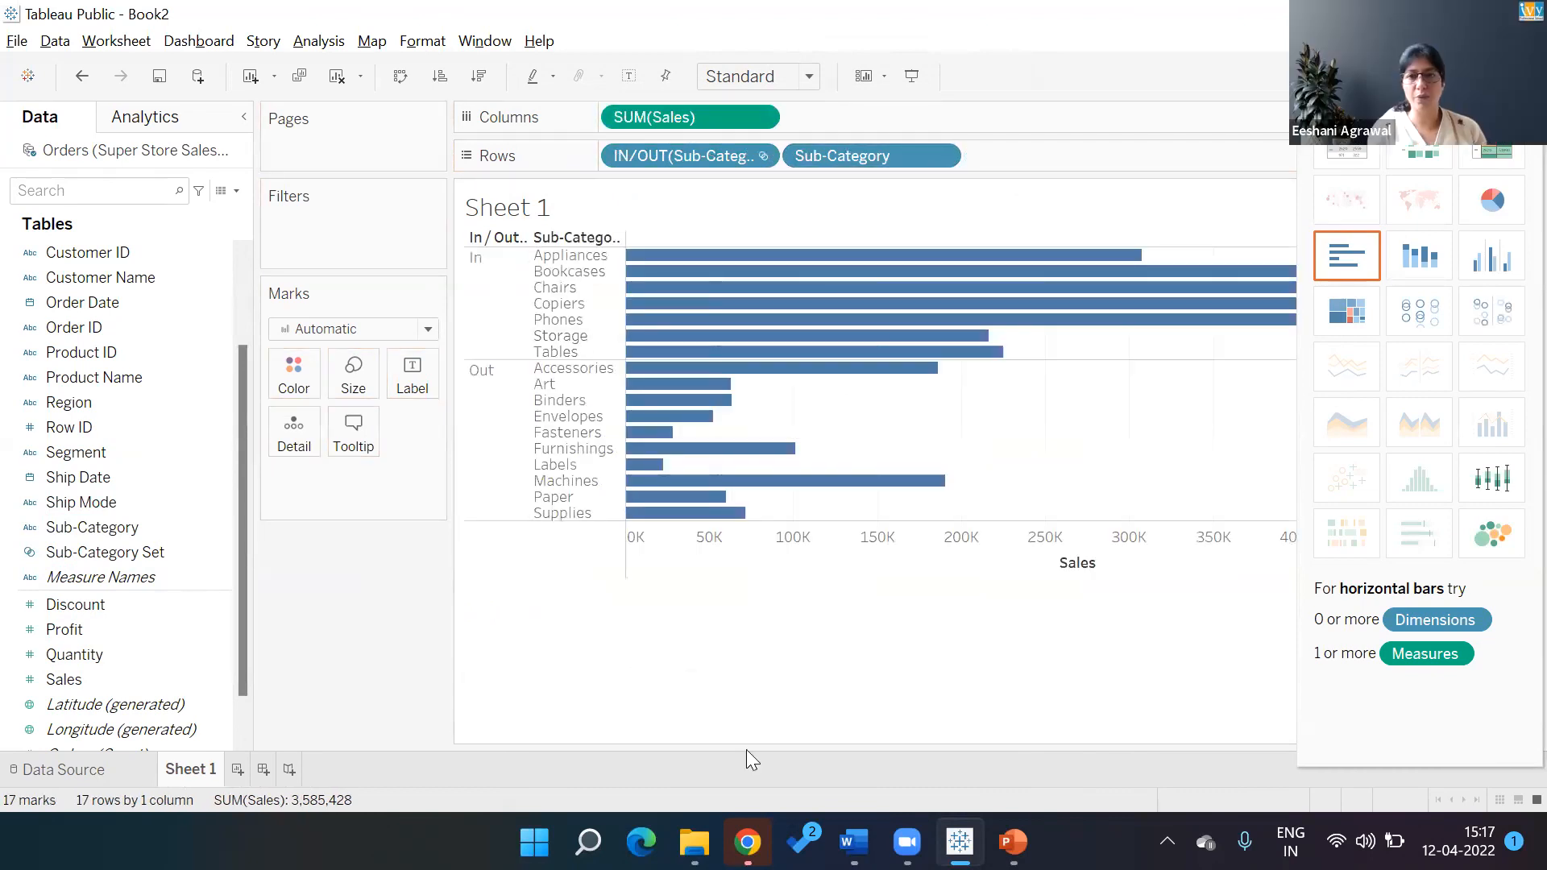
{"action": "left_click", "coordinate": [1491, 77]}
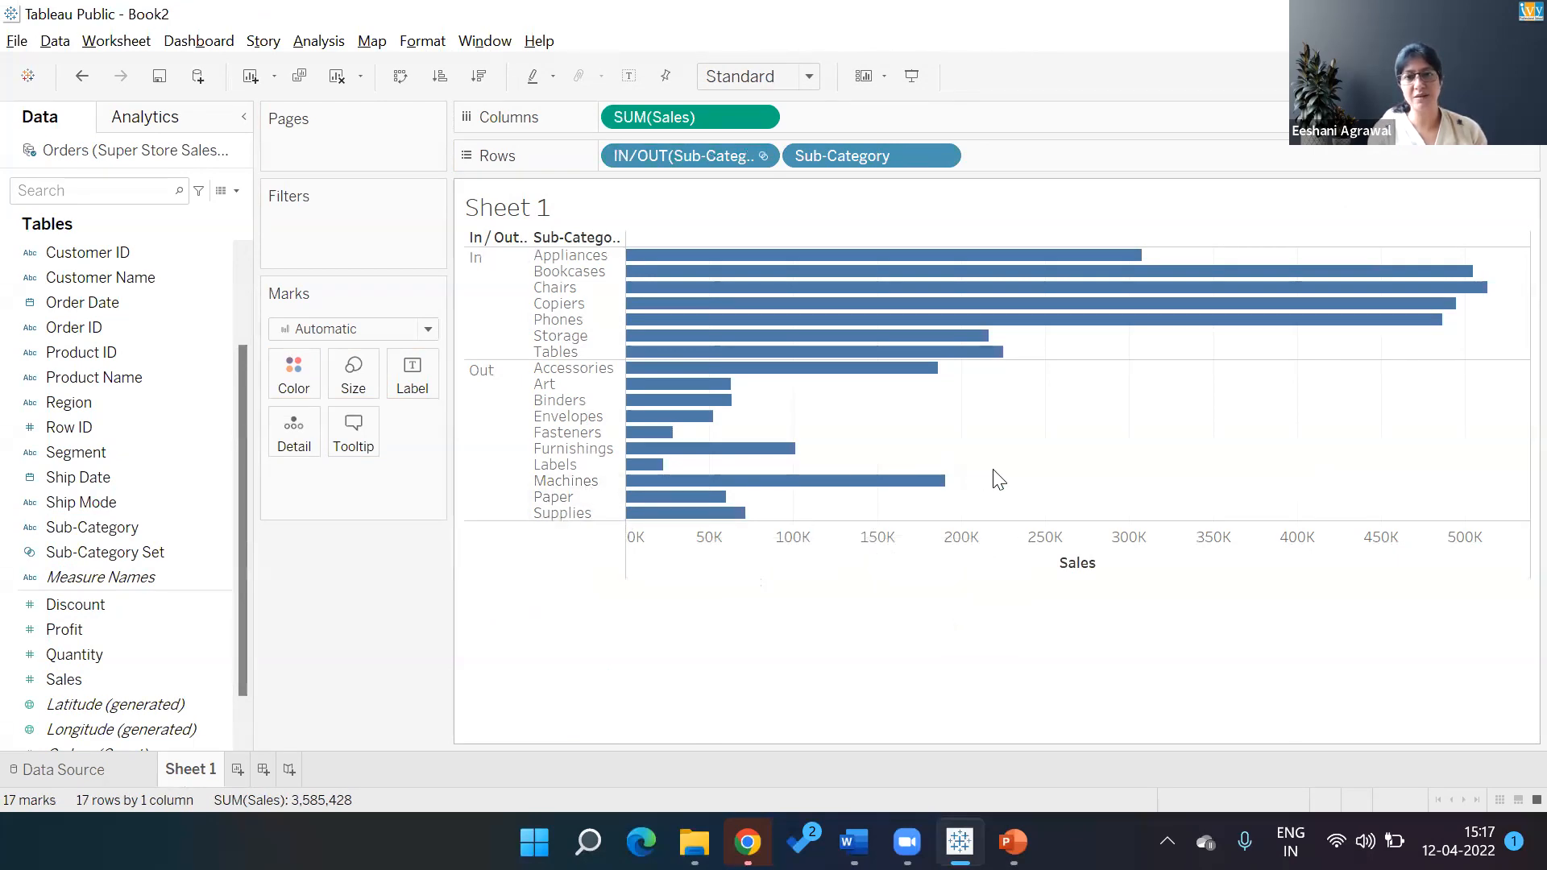
Go to PowerPoint and advance to the 'Differnce Between Set & Group' slide
{"action": "mouse_move", "coordinate": [946, 494]}
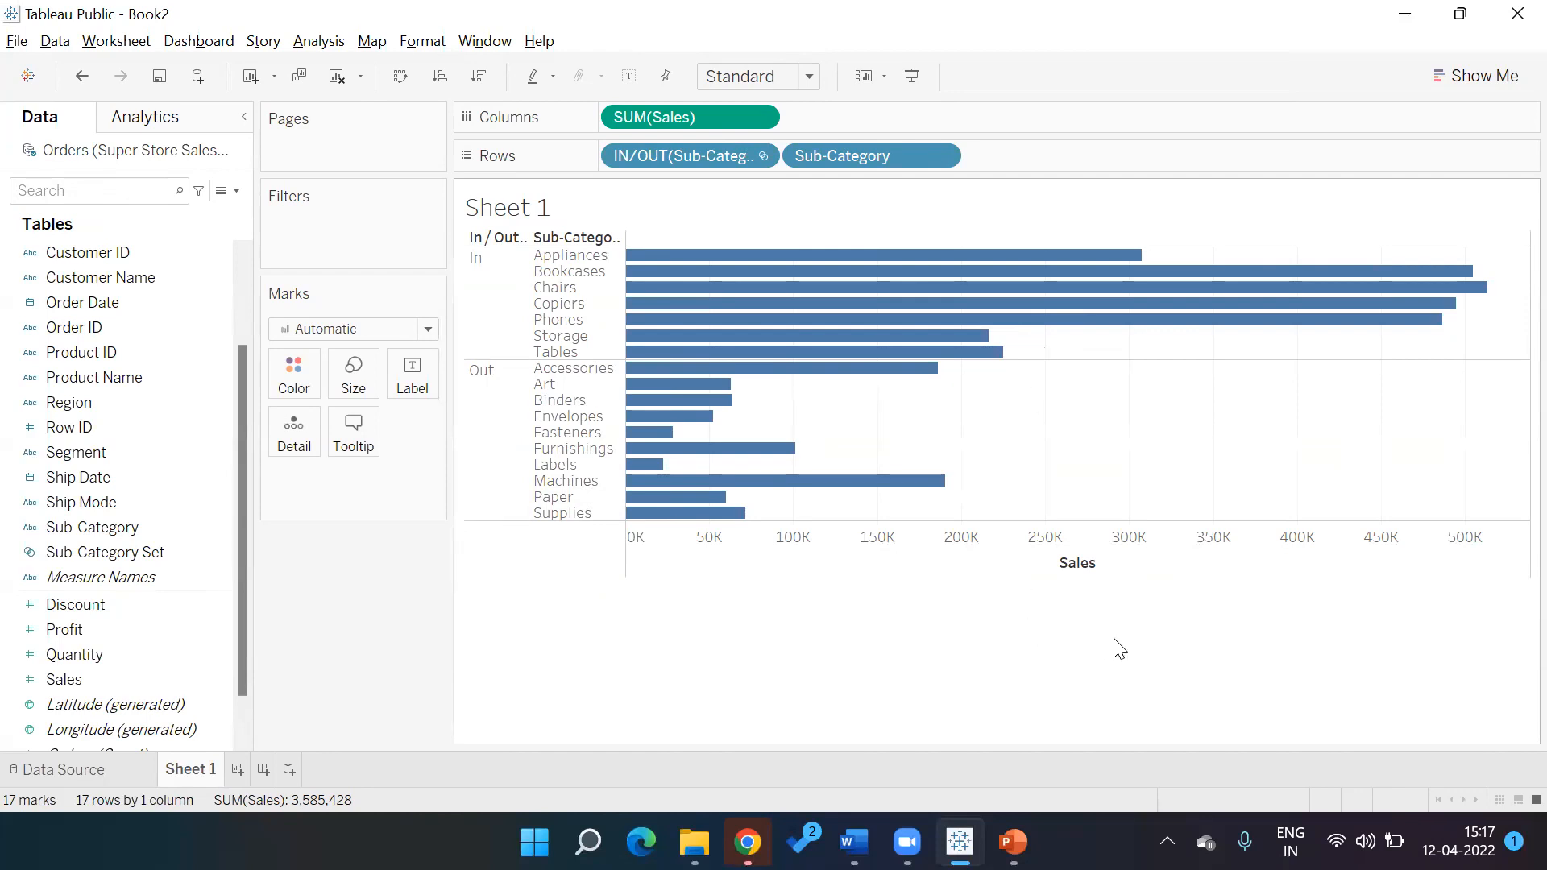
{"action": "key", "text": "alt+Tab"}
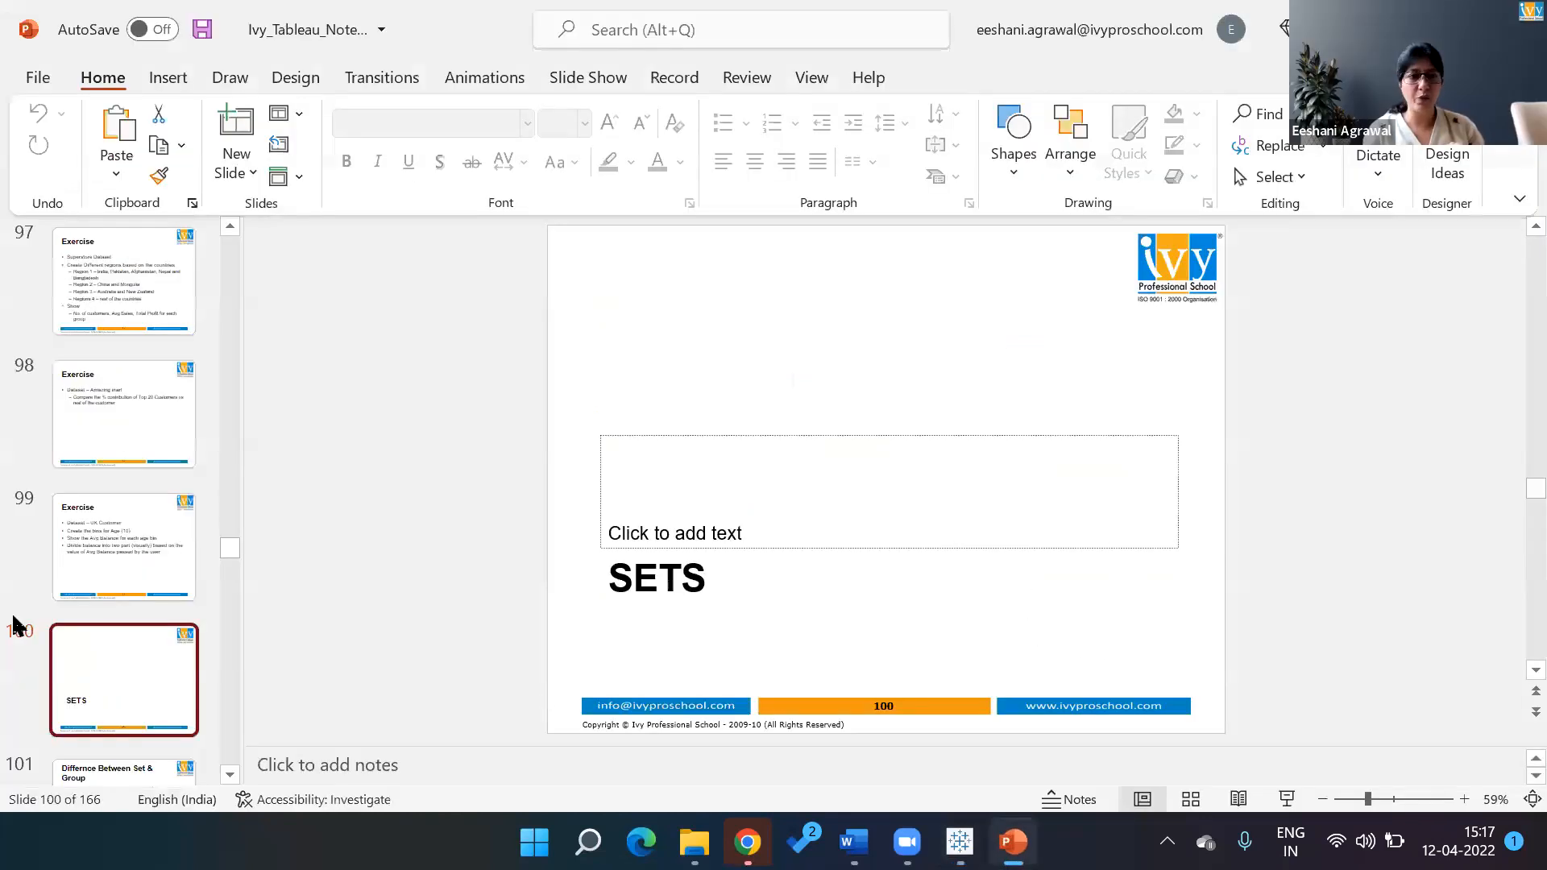
{"action": "key", "text": "Down"}
{"action": "key", "text": "Down"}
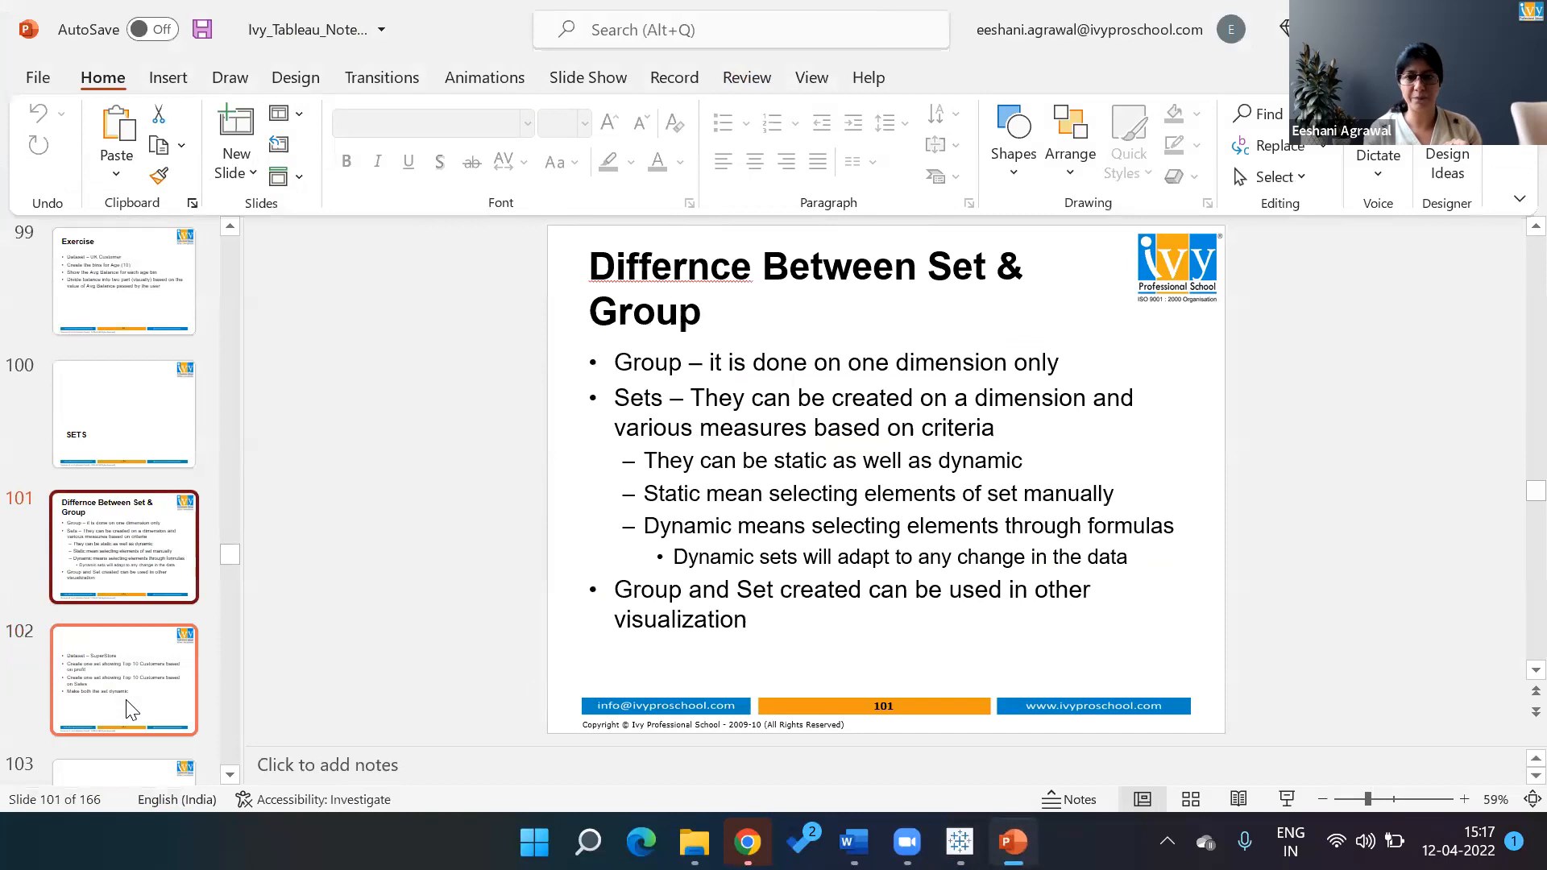
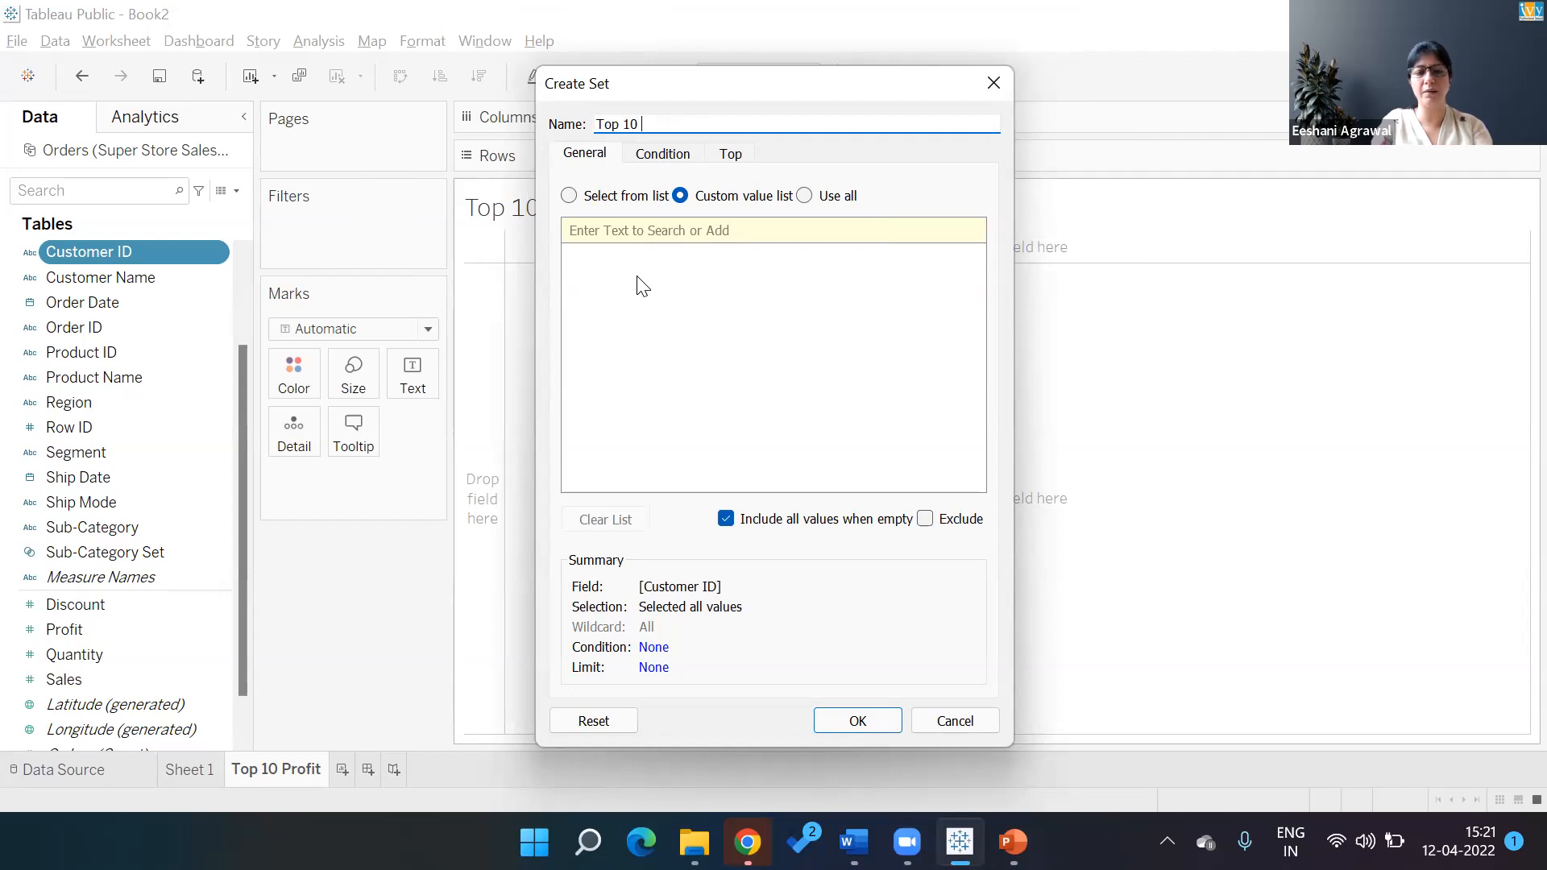
Limit the Top 10 Profit Customer ID set to the top 10 by Sum of Profit and confirm it
{"action": "key", "text": "Tab"}
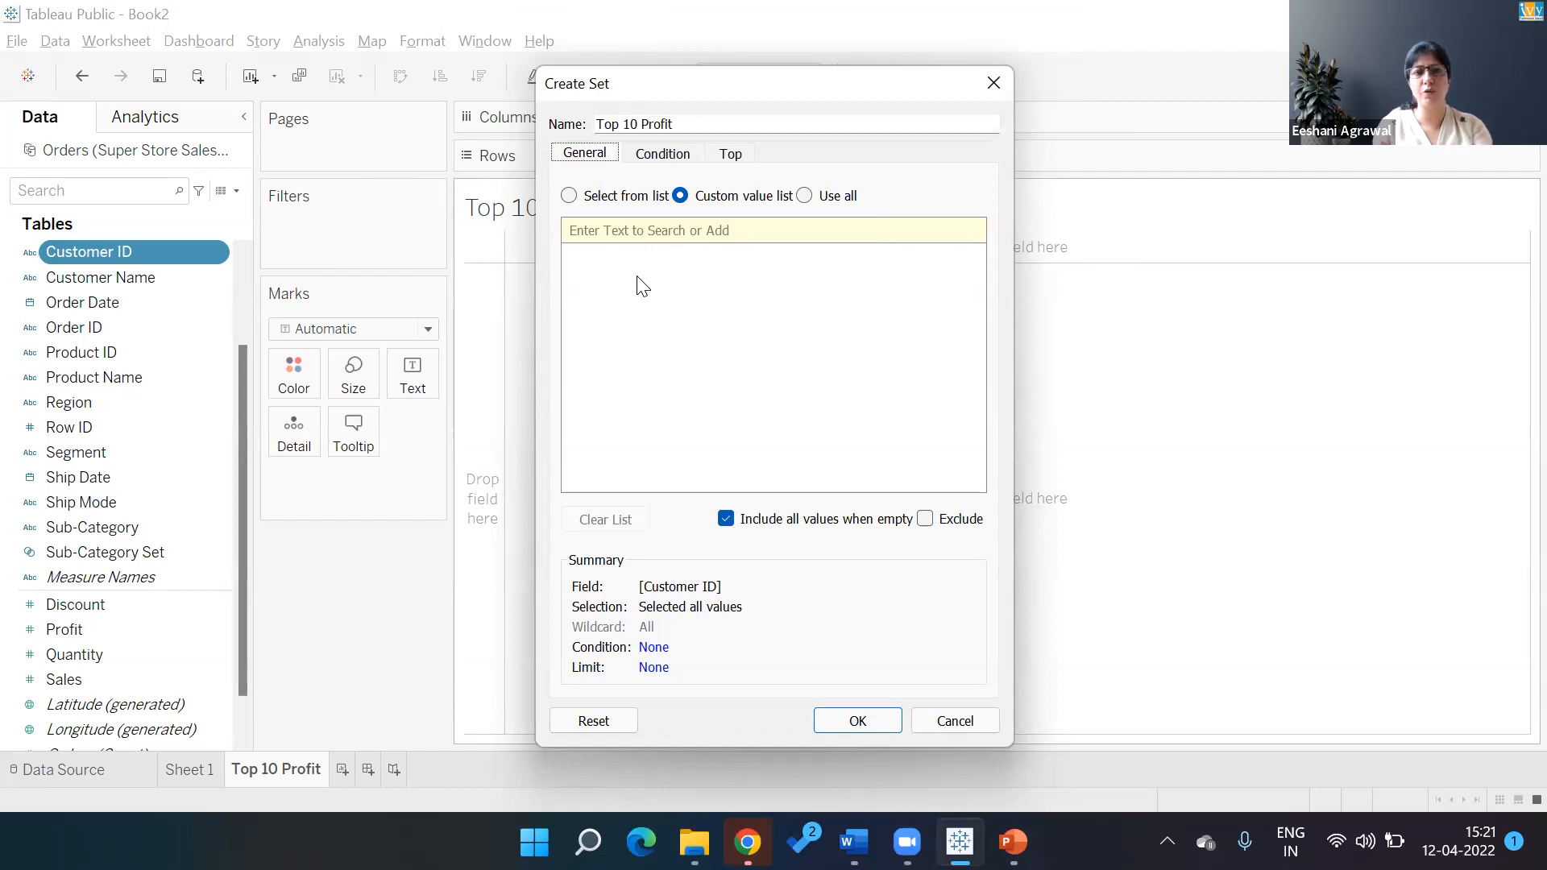
{"action": "key", "text": "Right"}
{"action": "key", "text": "Right"}
{"action": "key", "text": "Tab"}
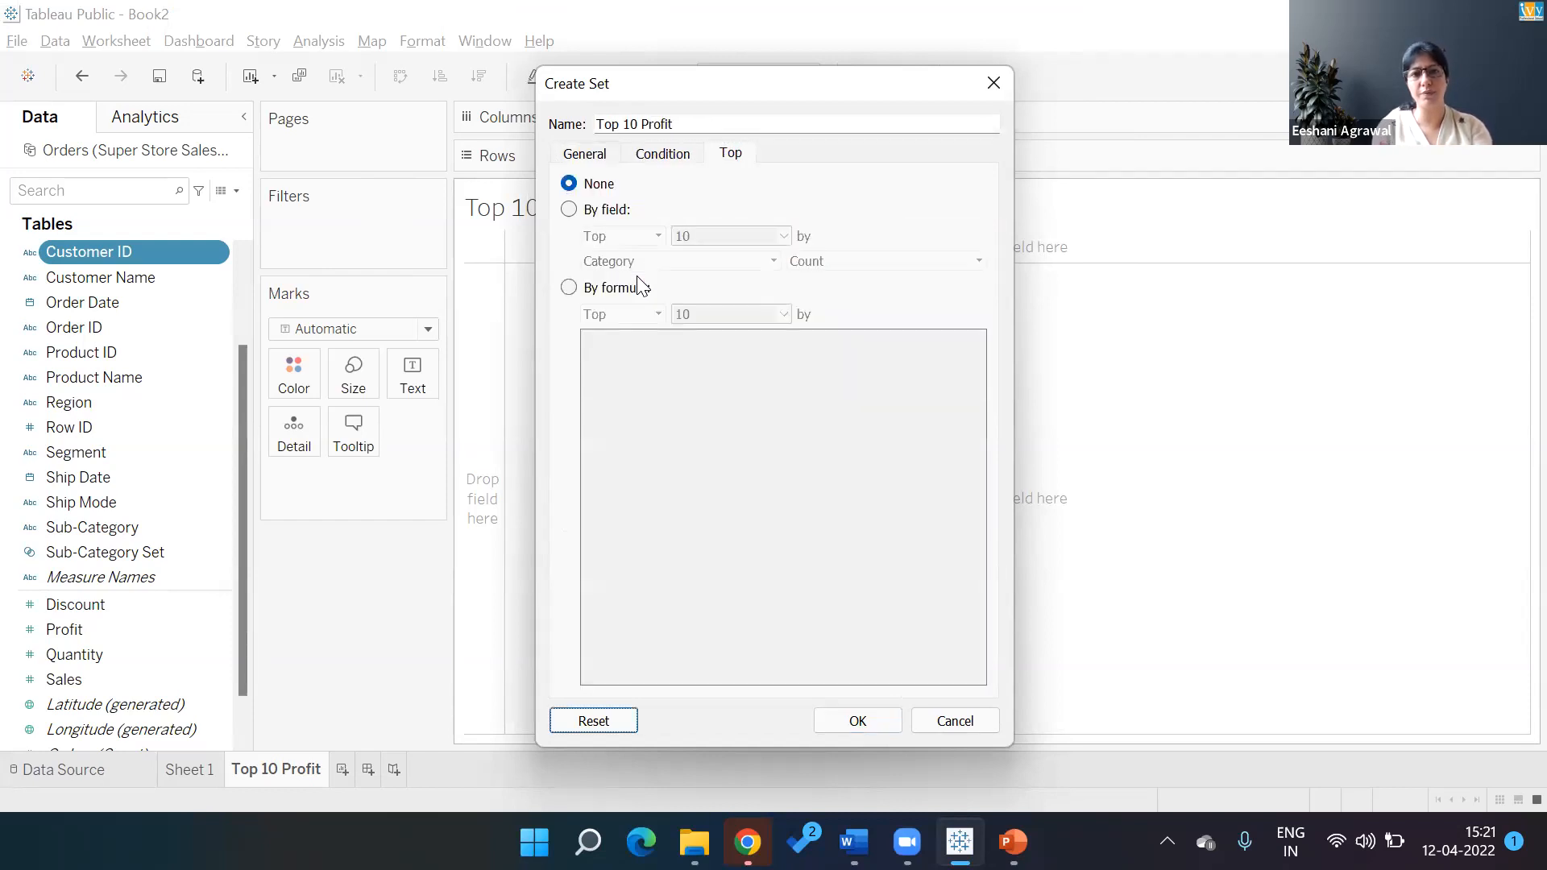
{"action": "key", "text": "Tab"}
{"action": "key", "text": "Tab"}
{"action": "key", "text": "Tab"}
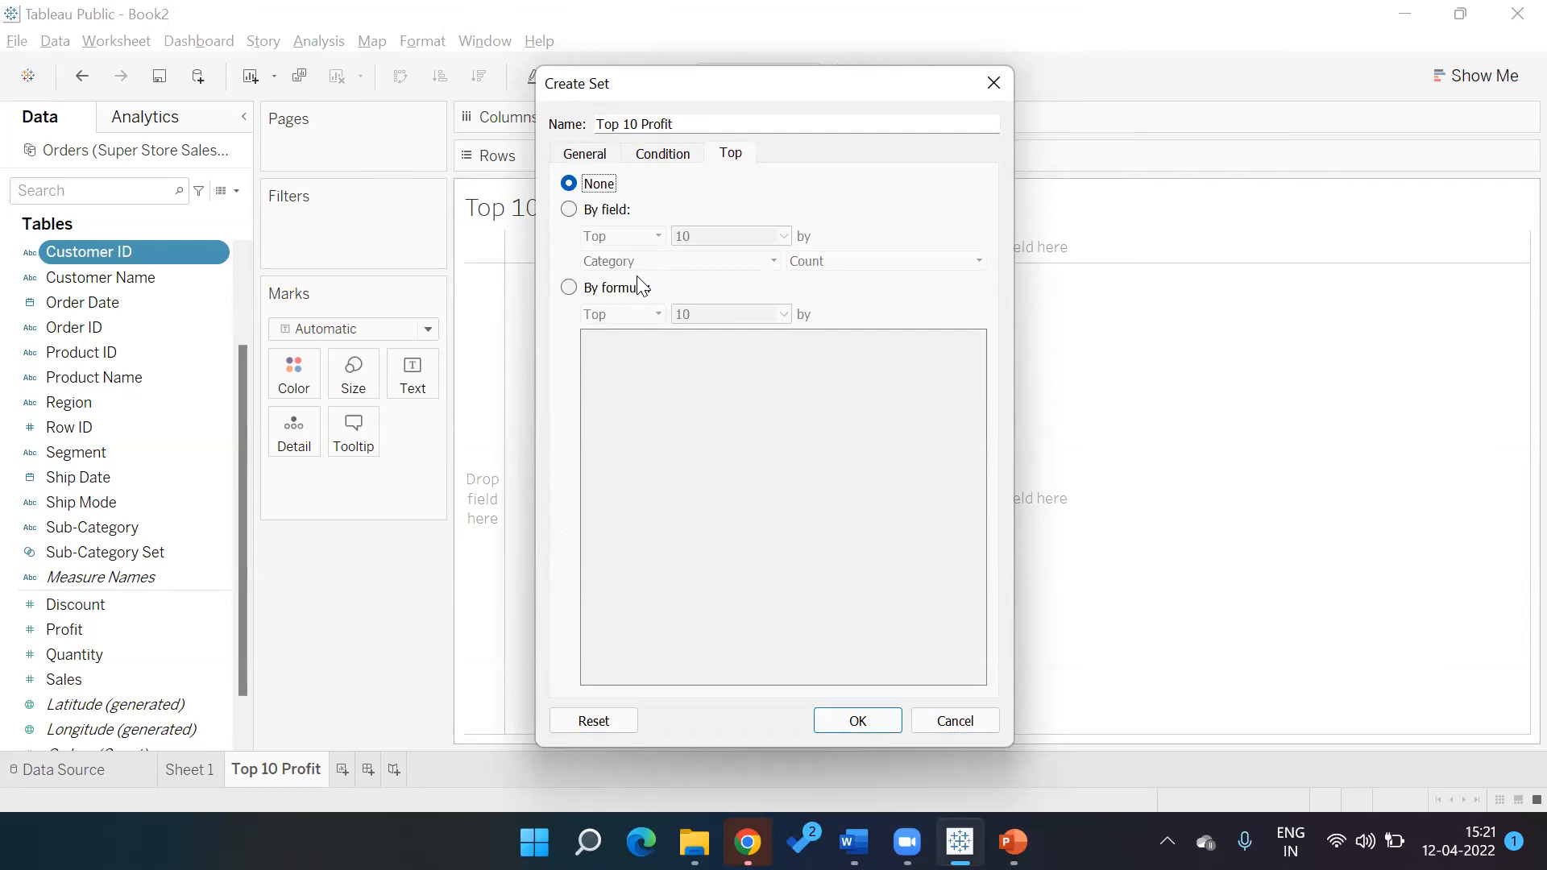
{"action": "key", "text": "Down"}
{"action": "key", "text": "Tab"}
{"action": "key", "text": "Tab"}
{"action": "key", "text": "Tab"}
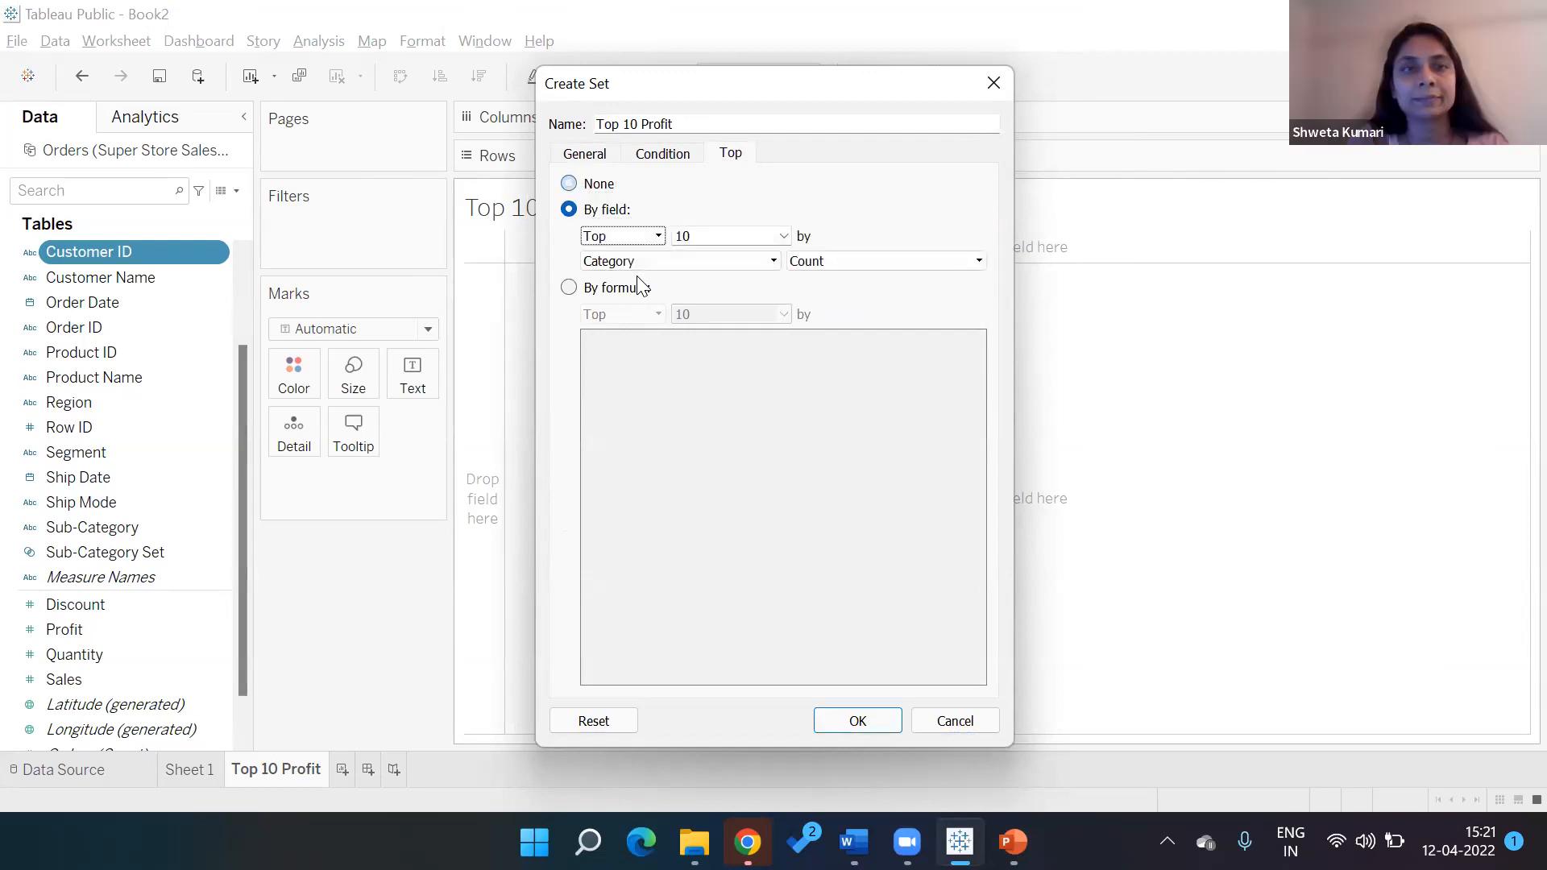
{"action": "type", "text": "prof"}
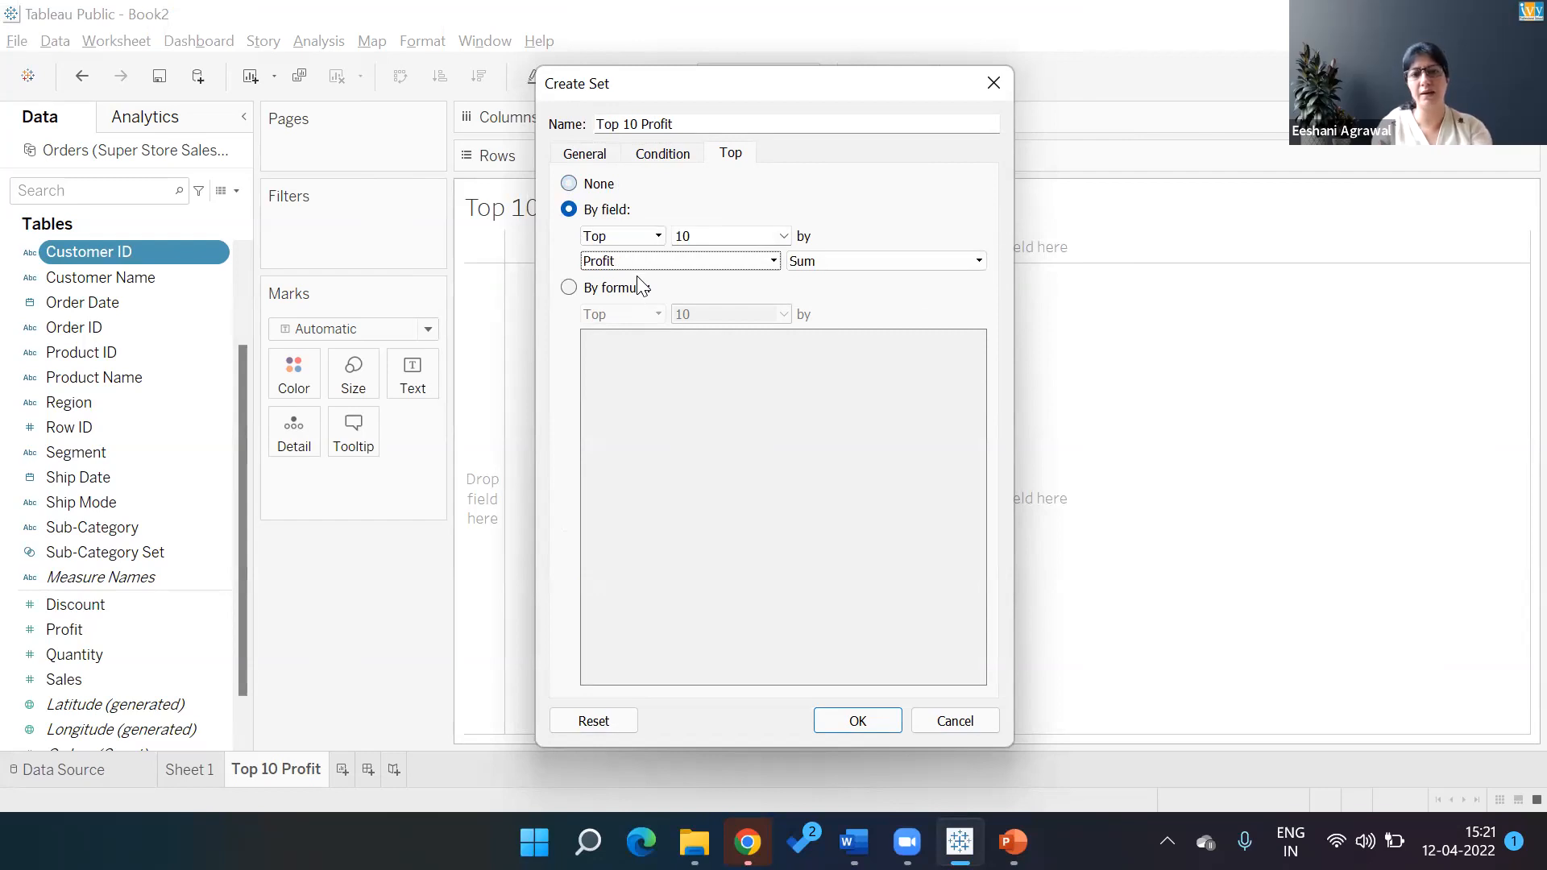
{"action": "key", "text": "Return"}
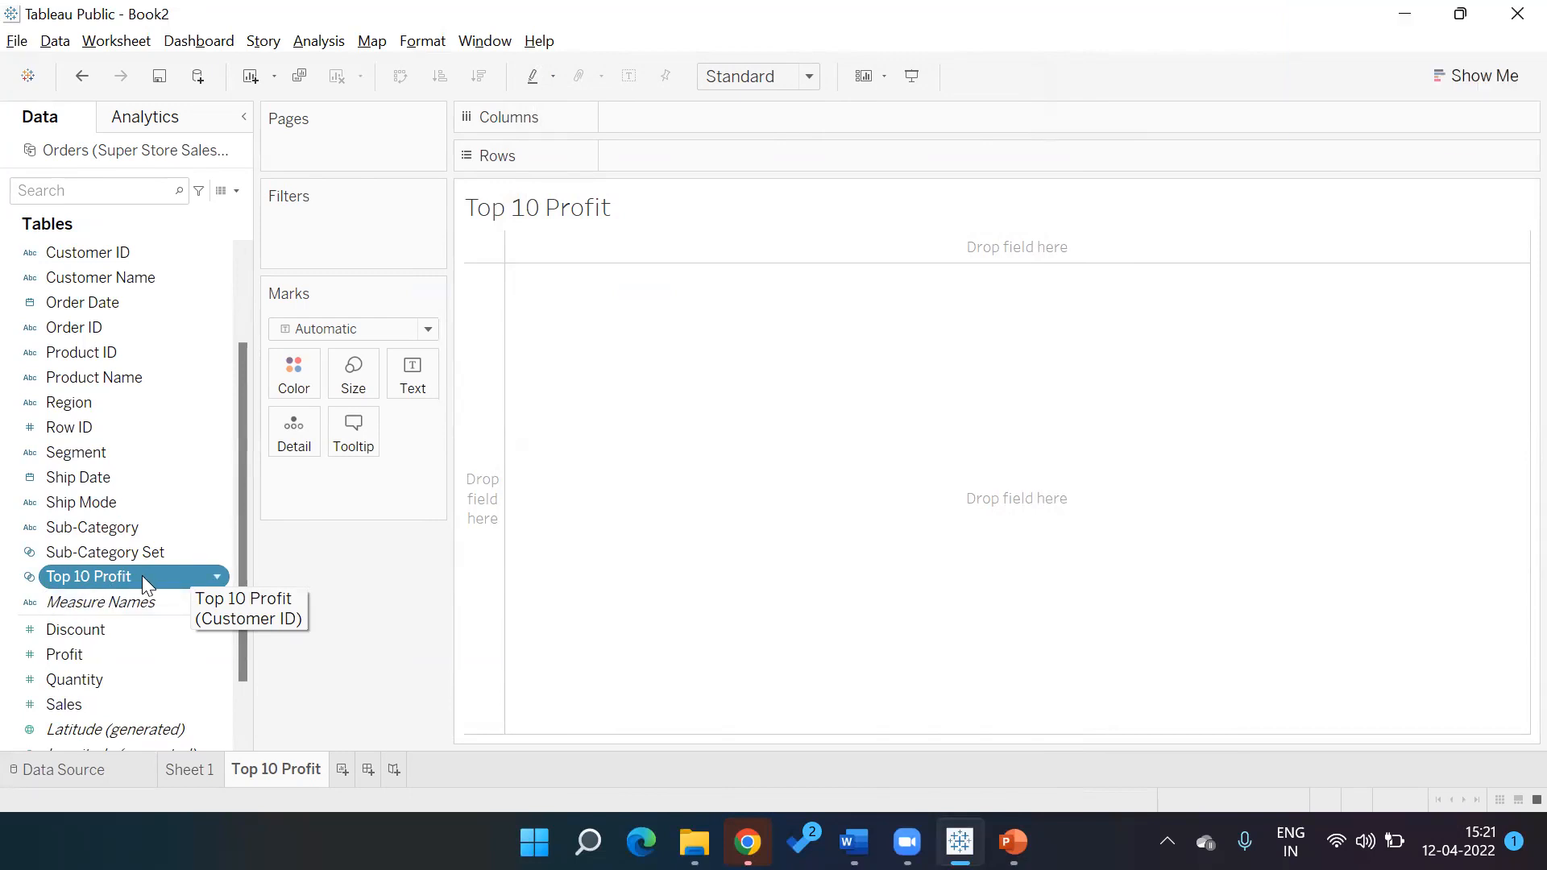
Filter the sheet by the Top 10 Profit set, keeping Show Members in Set
{"action": "left_click_drag", "start_coordinate": [142, 575], "coordinate": [363, 212]}
{"action": "left_click", "coordinate": [135, 556]}
{"action": "left_click_drag", "start_coordinate": [132, 569], "coordinate": [339, 208]}
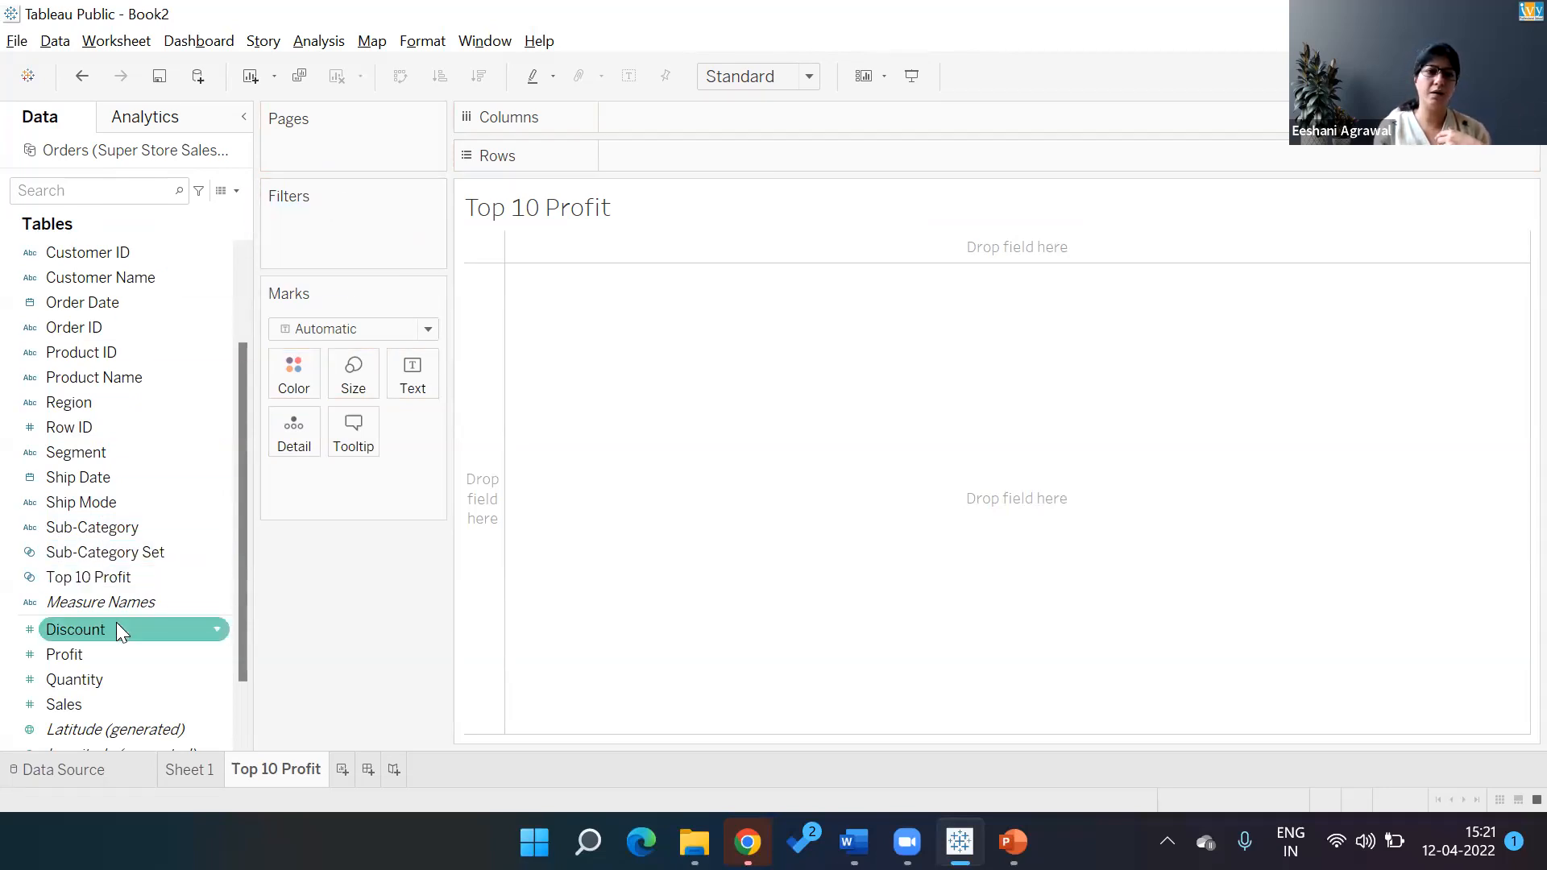
{"action": "left_click_drag", "start_coordinate": [116, 574], "coordinate": [355, 234]}
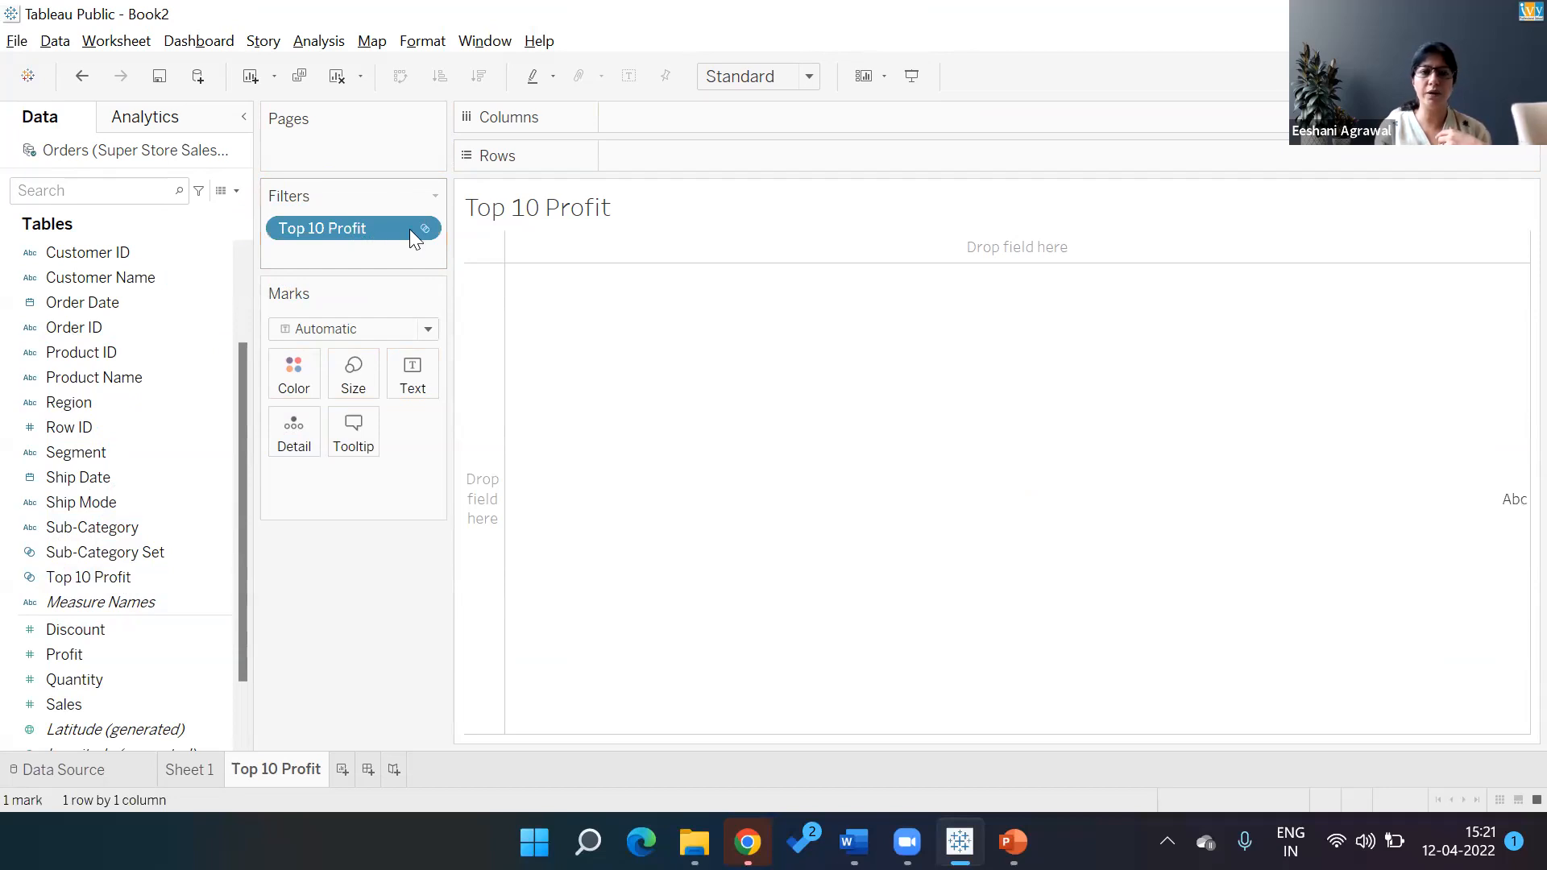
{"action": "left_click", "coordinate": [421, 228]}
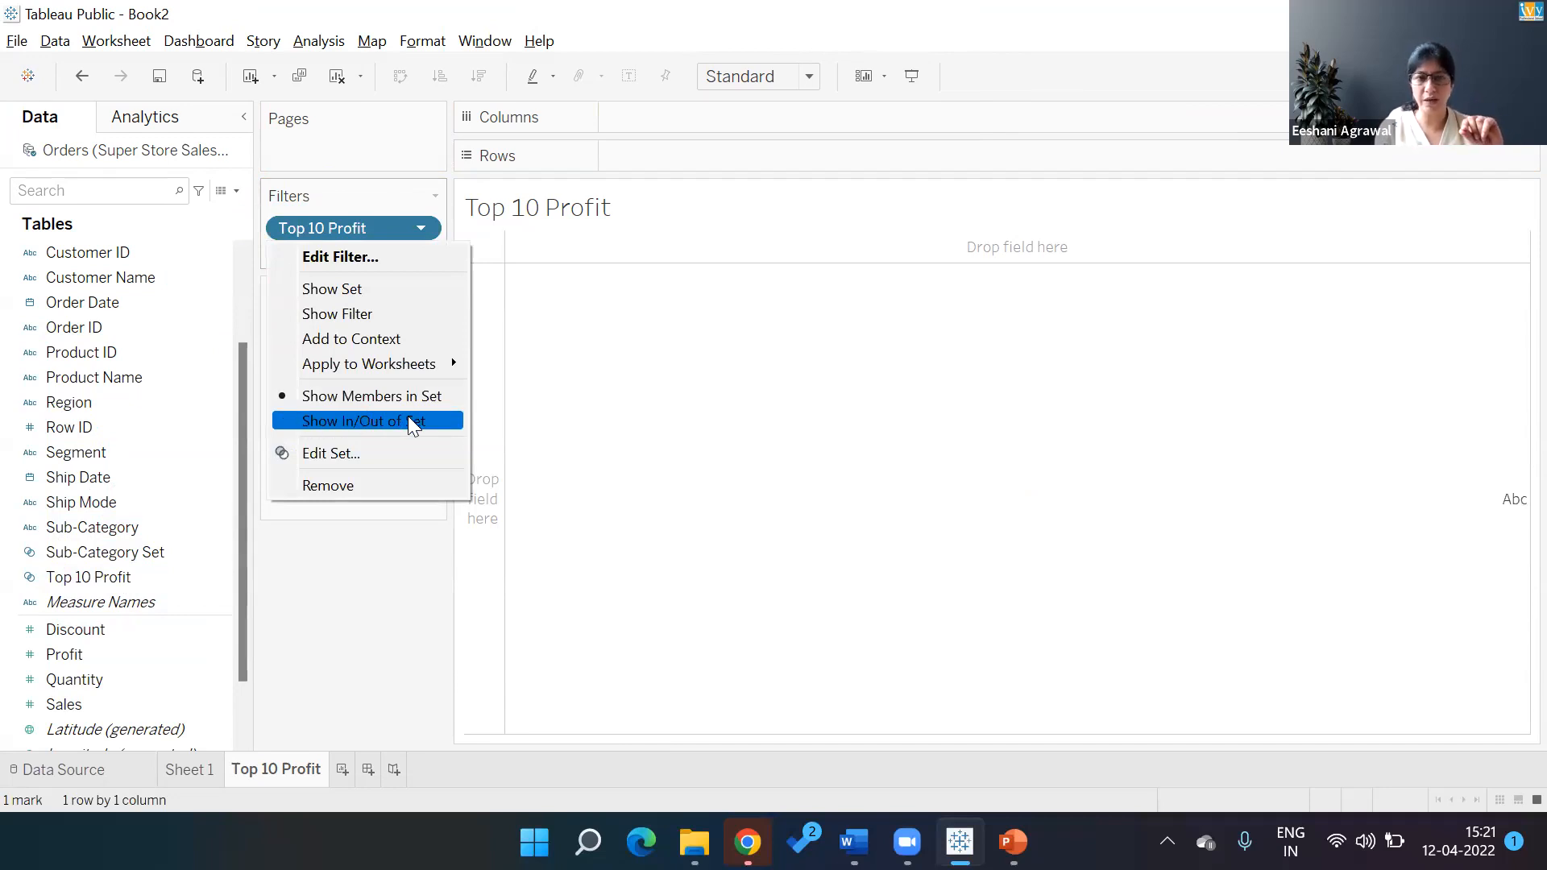
{"action": "left_click", "coordinate": [392, 397]}
List Customer ID on Rows and switch the set filter to In/Out of Set for editing
{"action": "double_click", "coordinate": [107, 244]}
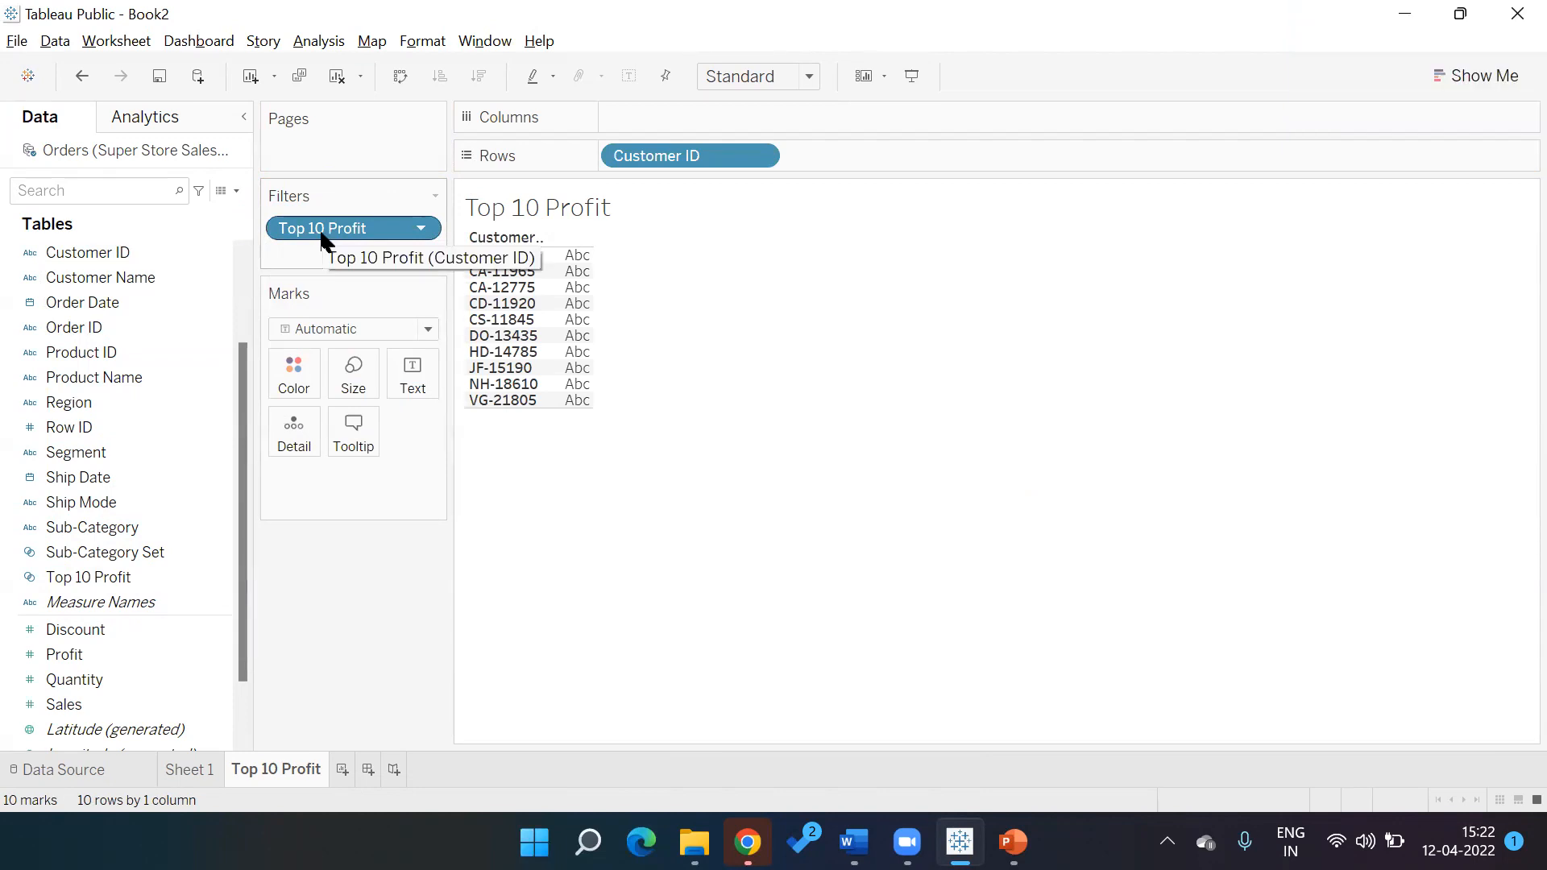
{"action": "left_click", "coordinate": [421, 234]}
{"action": "left_click", "coordinate": [361, 420]}
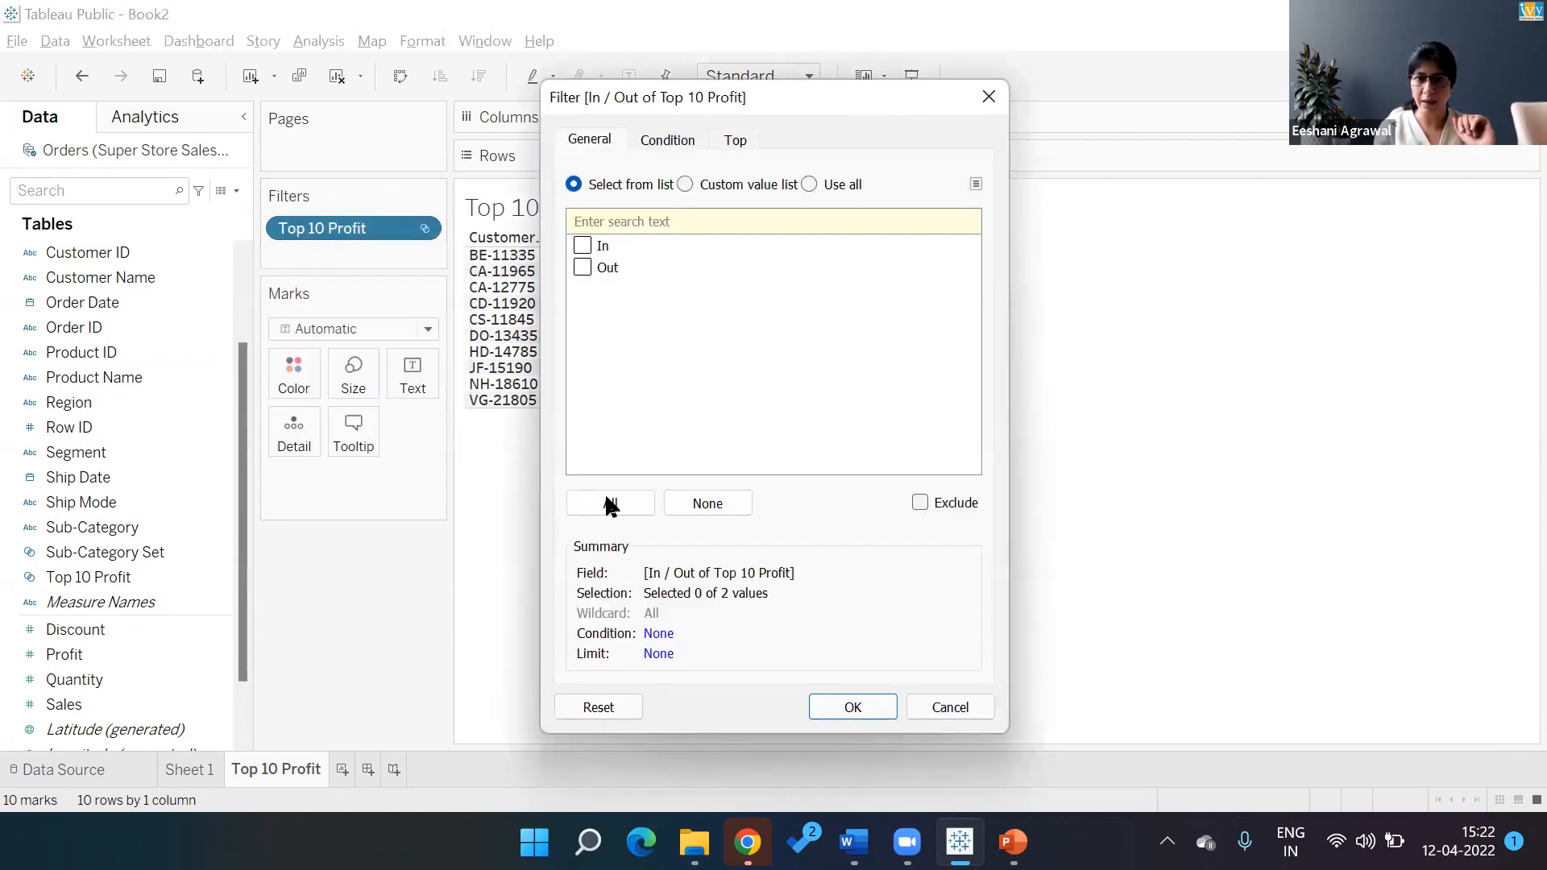
Show all customers, group rows by IN/OUT, and add each customer's summed Profit
{"action": "left_click", "coordinate": [610, 504]}
{"action": "left_click", "coordinate": [859, 707]}
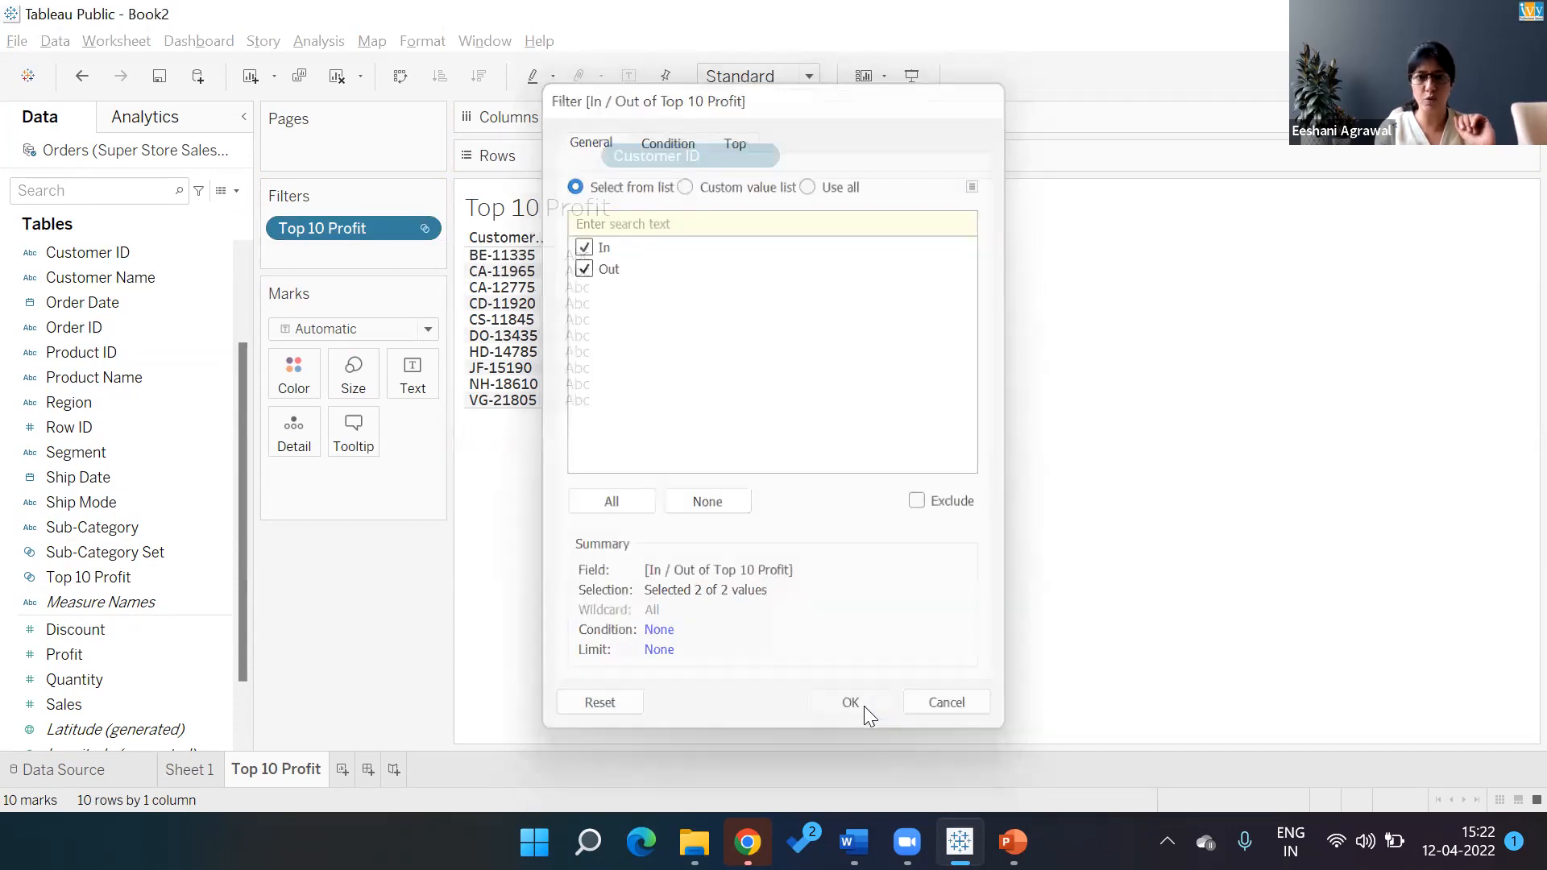
{"action": "left_click_drag", "start_coordinate": [384, 231], "coordinate": [617, 159]}
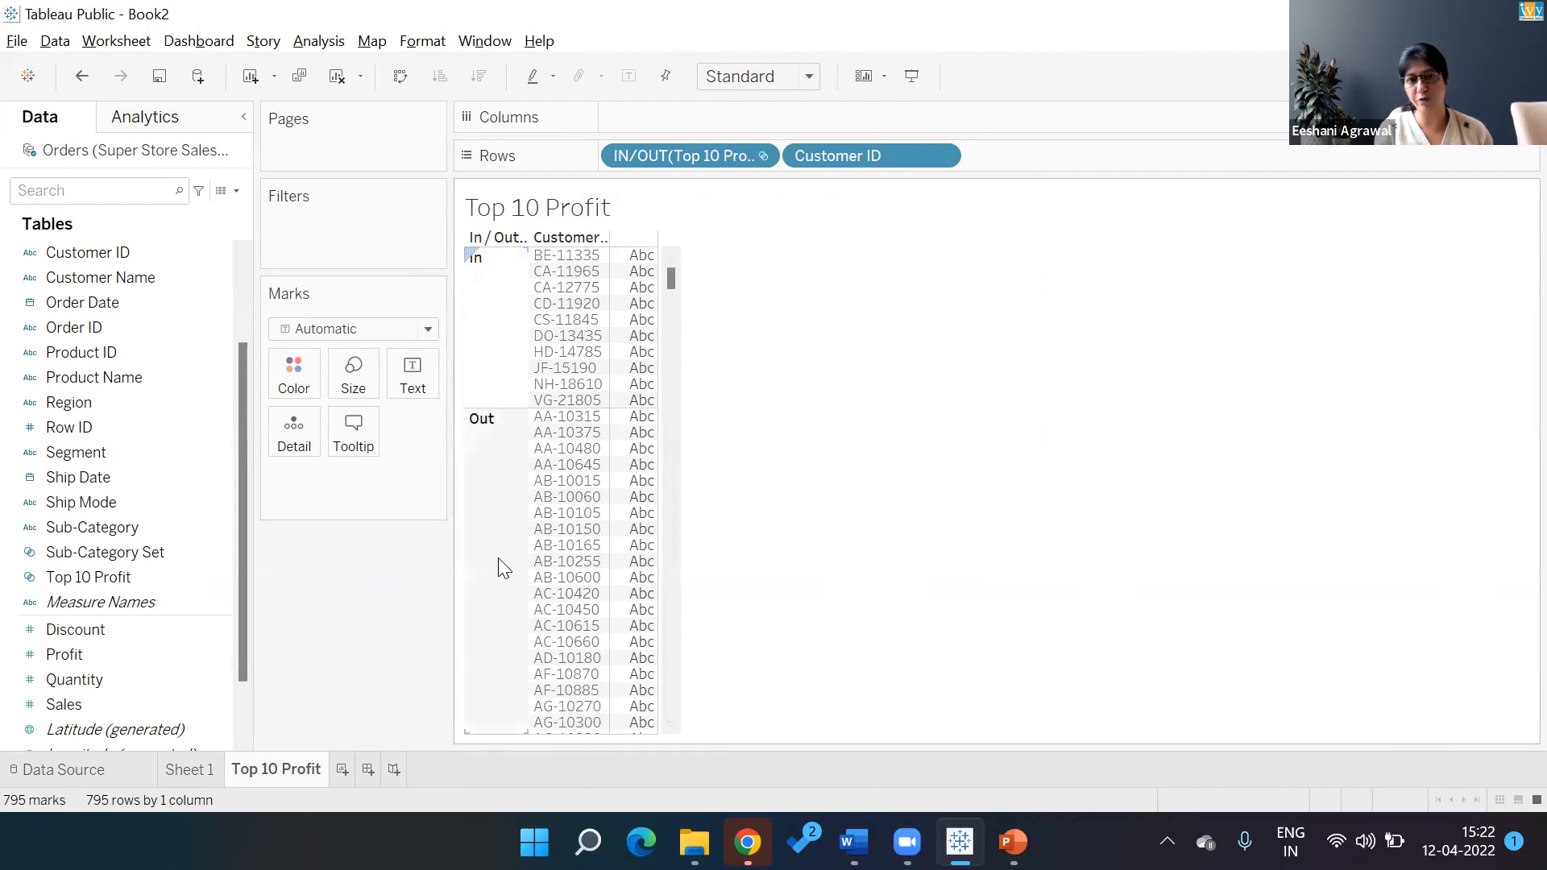
{"action": "double_click", "coordinate": [104, 654]}
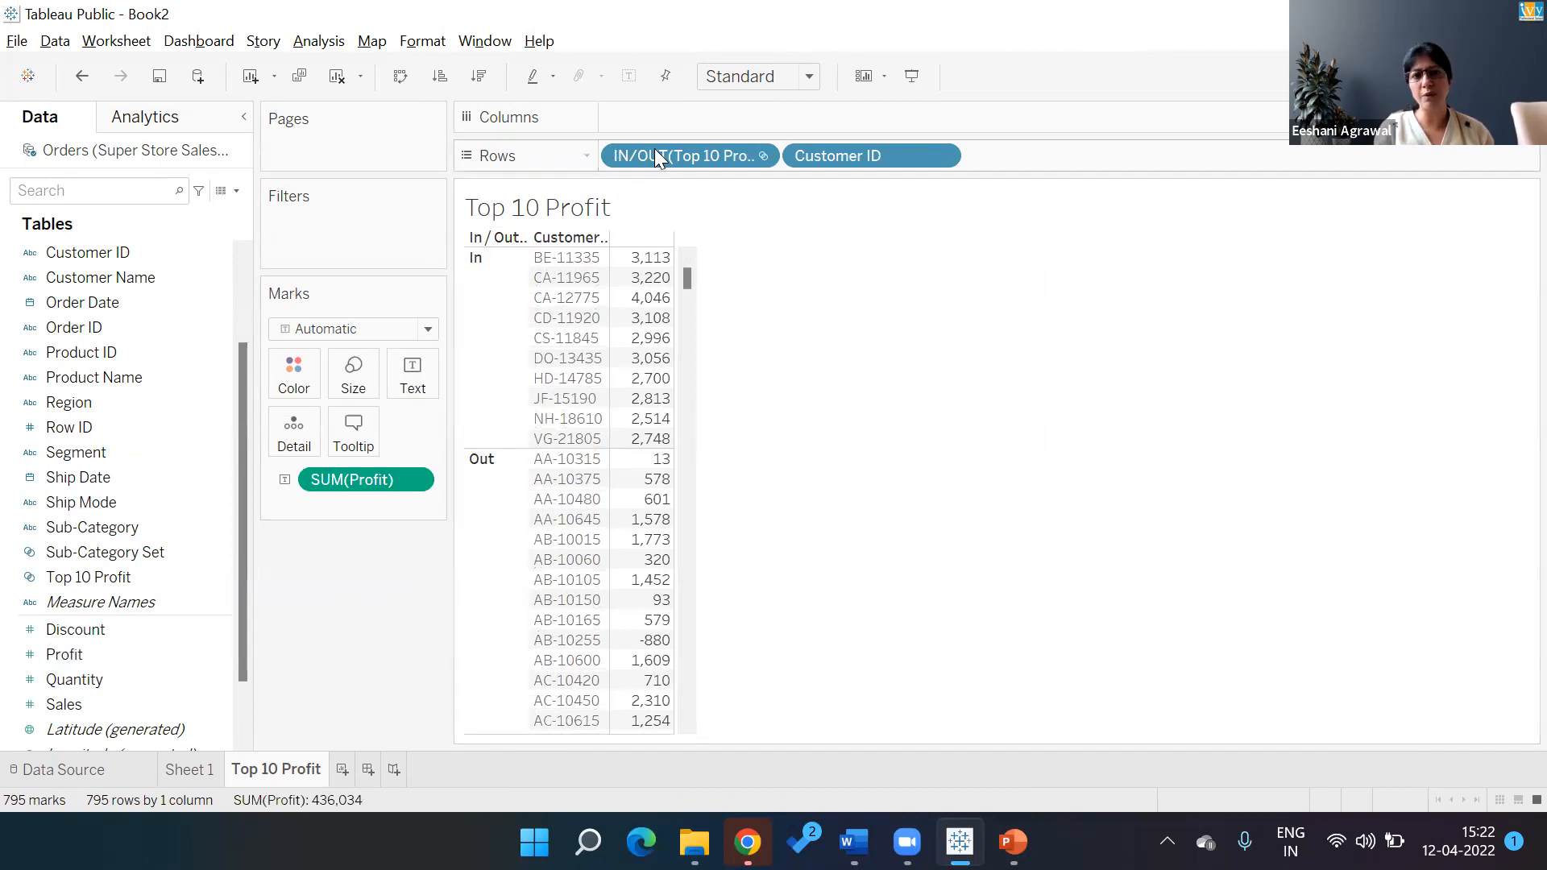
Move IN/OUT back to Filters and keep only the In customers
{"action": "left_click_drag", "start_coordinate": [656, 153], "coordinate": [325, 231]}
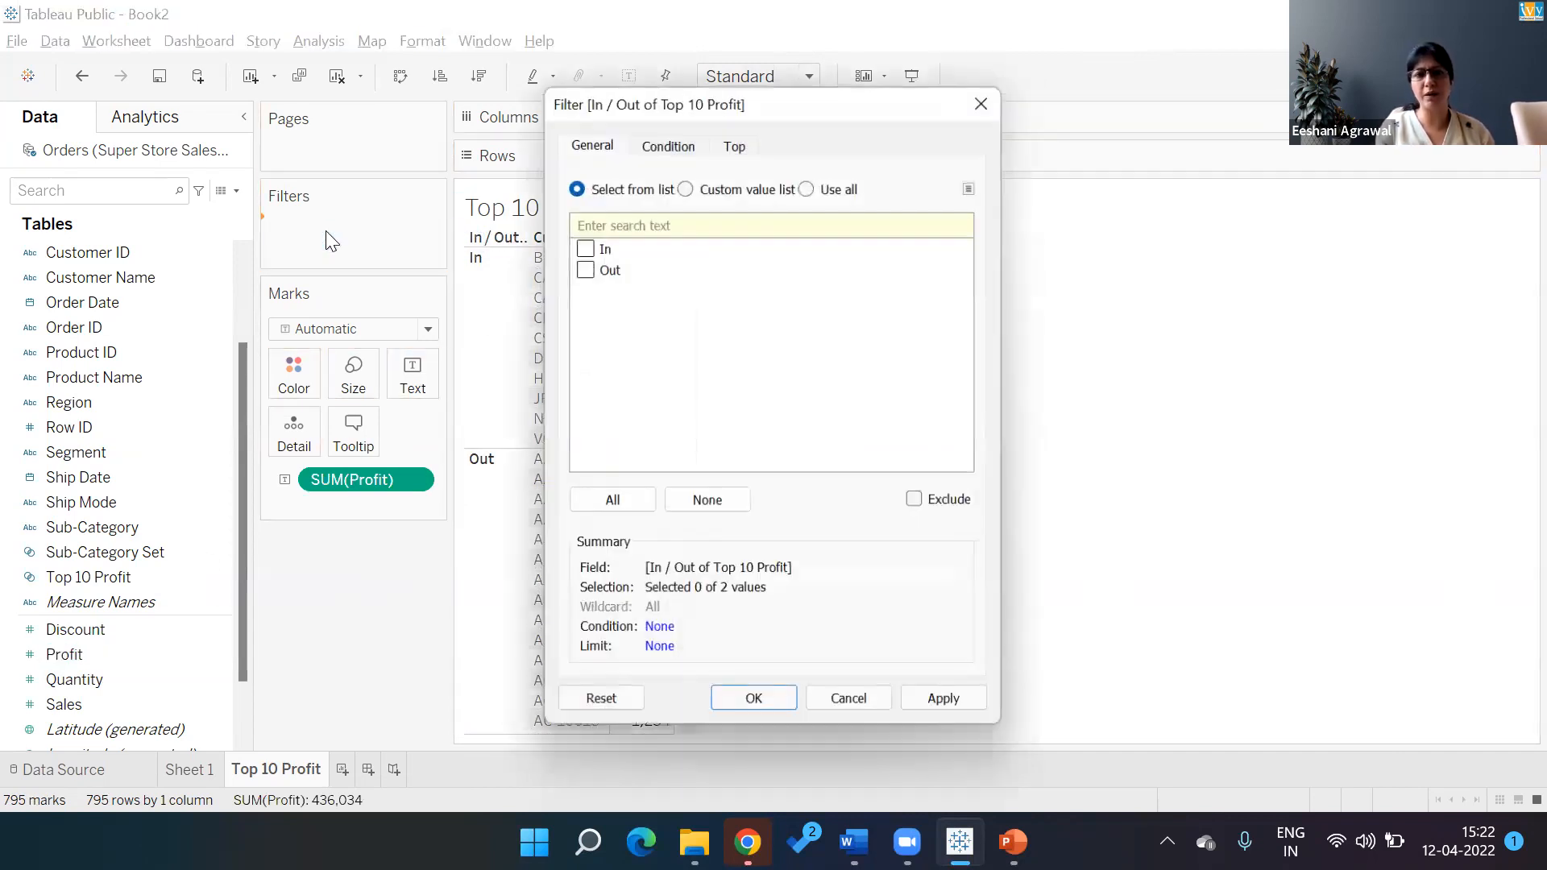
{"action": "left_click", "coordinate": [581, 245]}
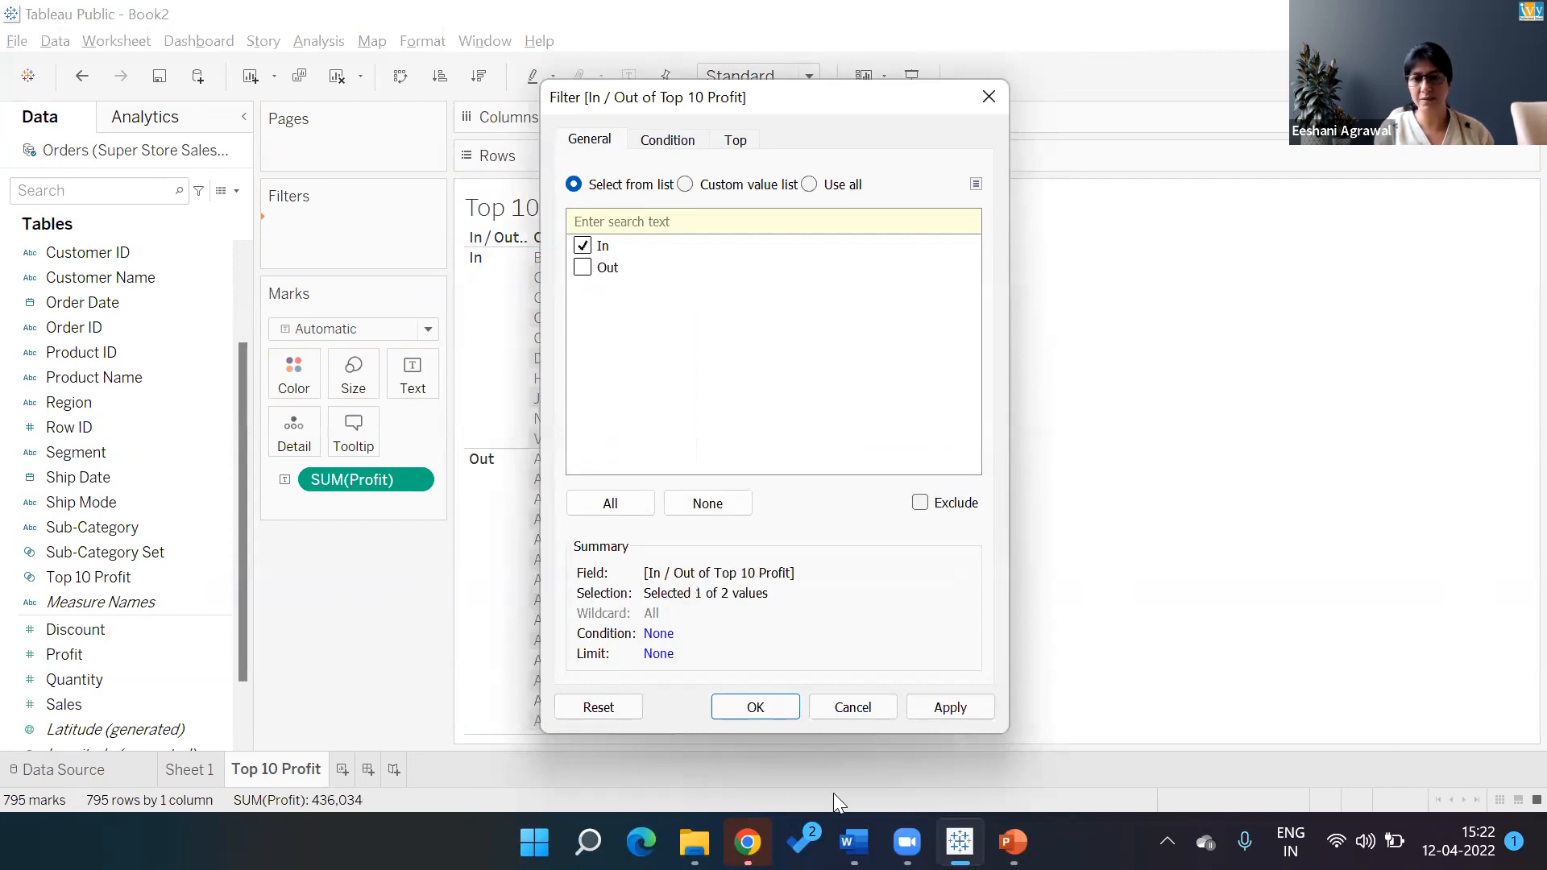
{"action": "left_click", "coordinate": [790, 706]}
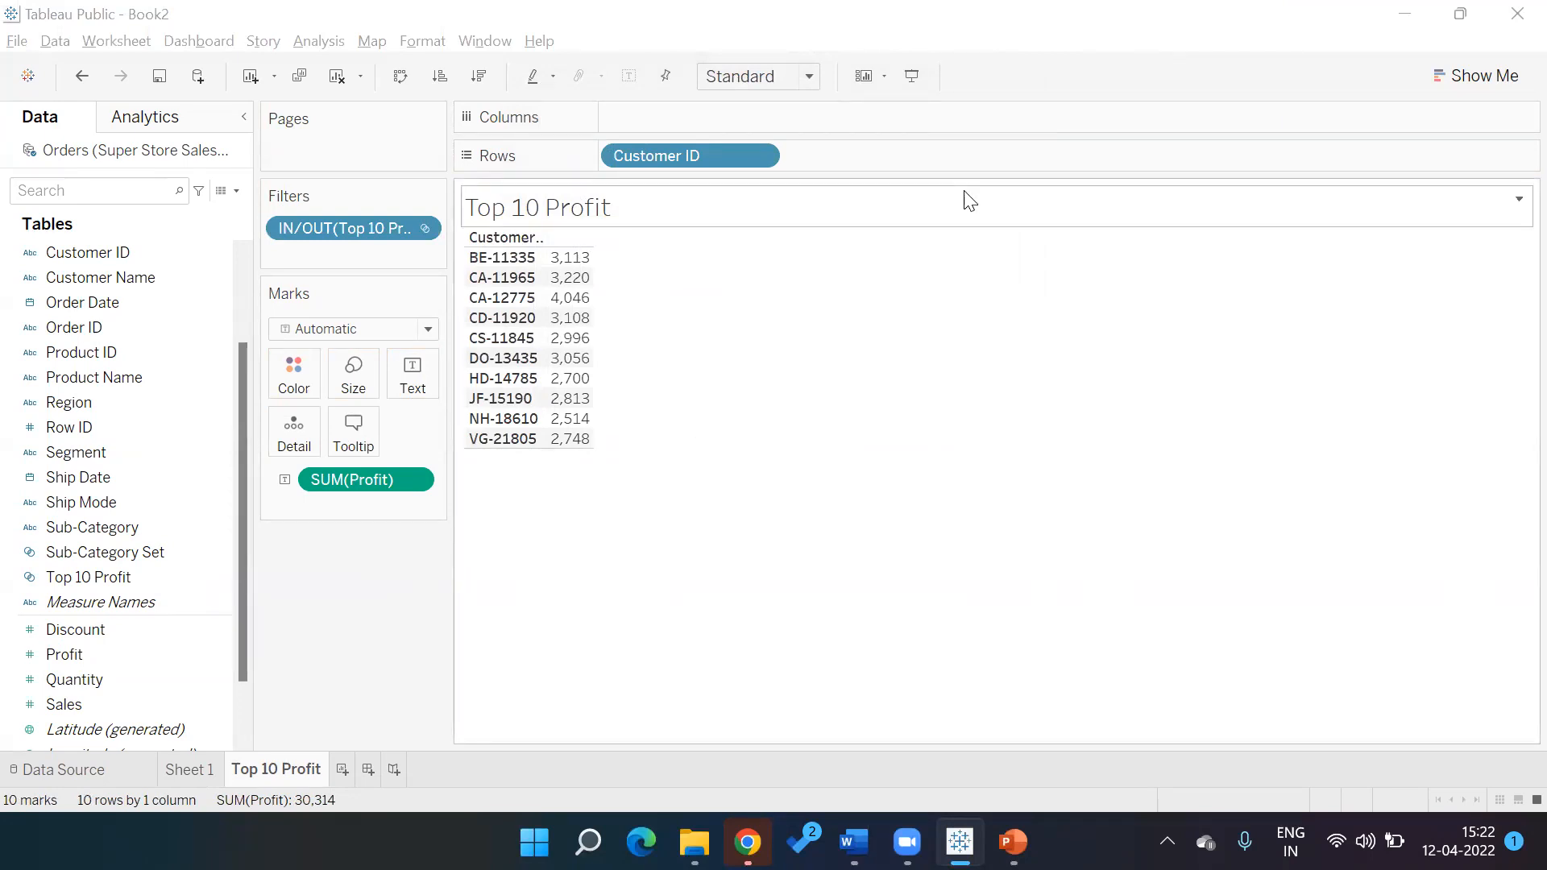
Make the profit table descending horizontal bars with value labels, then add Sheet 3
{"action": "left_click", "coordinate": [1478, 76]}
{"action": "left_click", "coordinate": [1368, 261]}
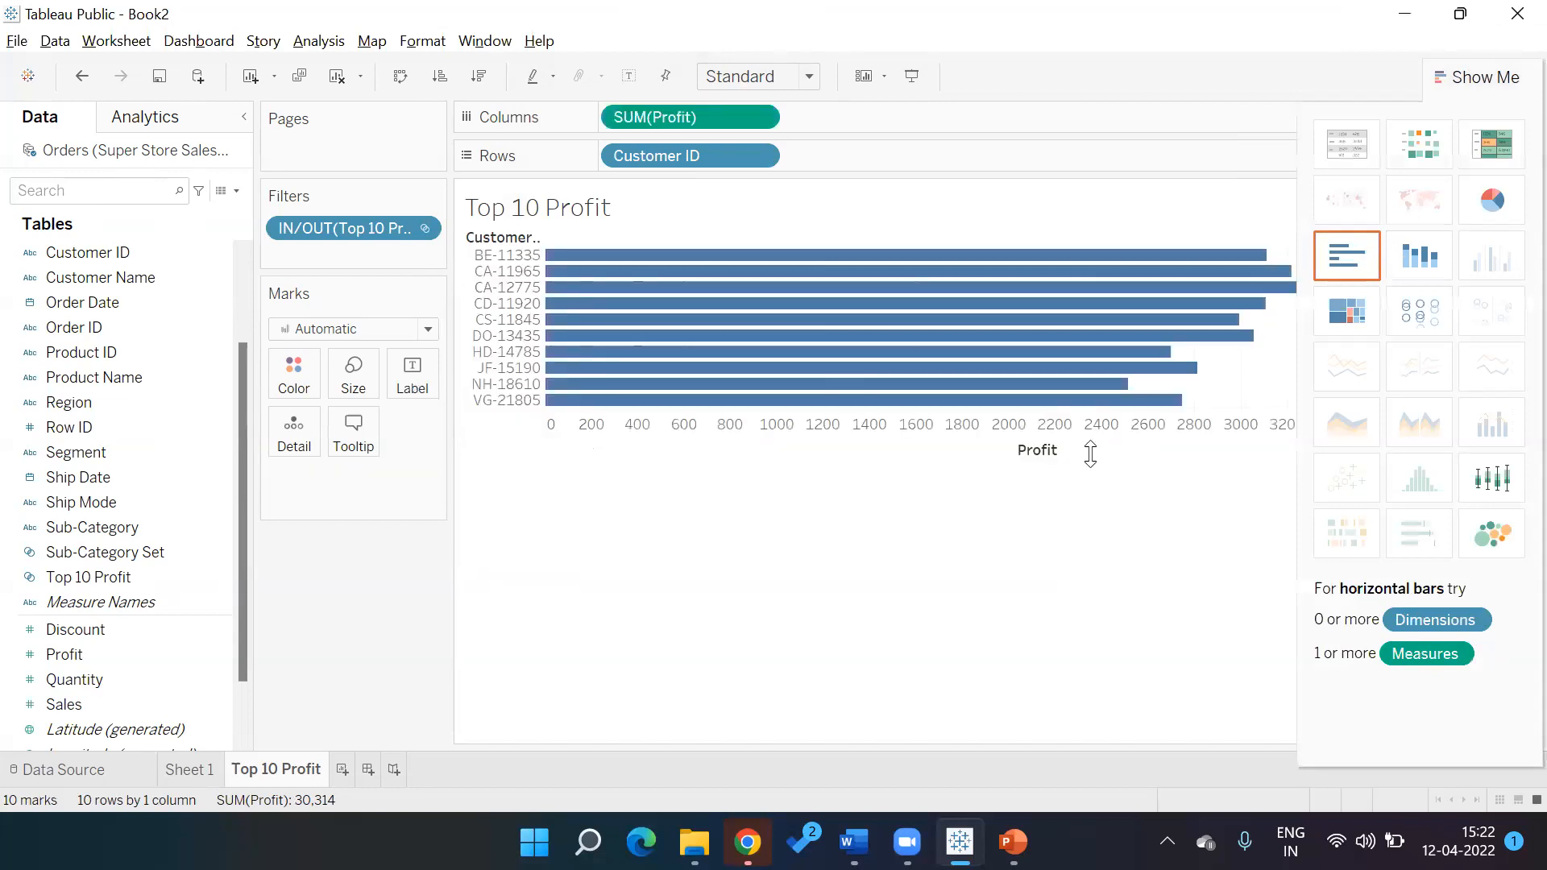
{"action": "left_click", "coordinate": [1067, 450]}
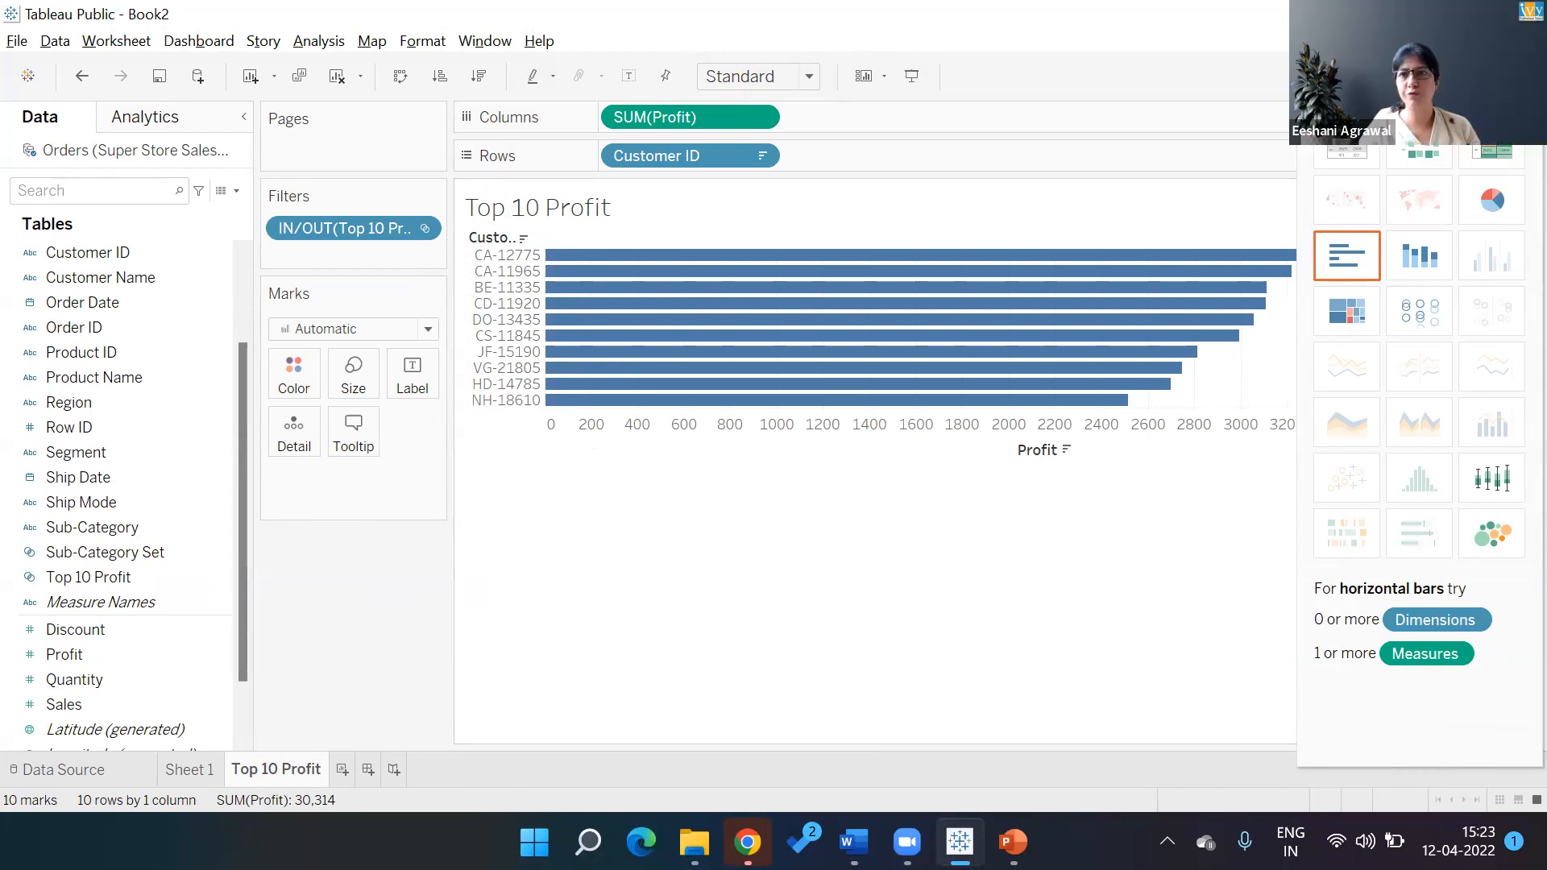
{"action": "left_click", "coordinate": [1496, 76]}
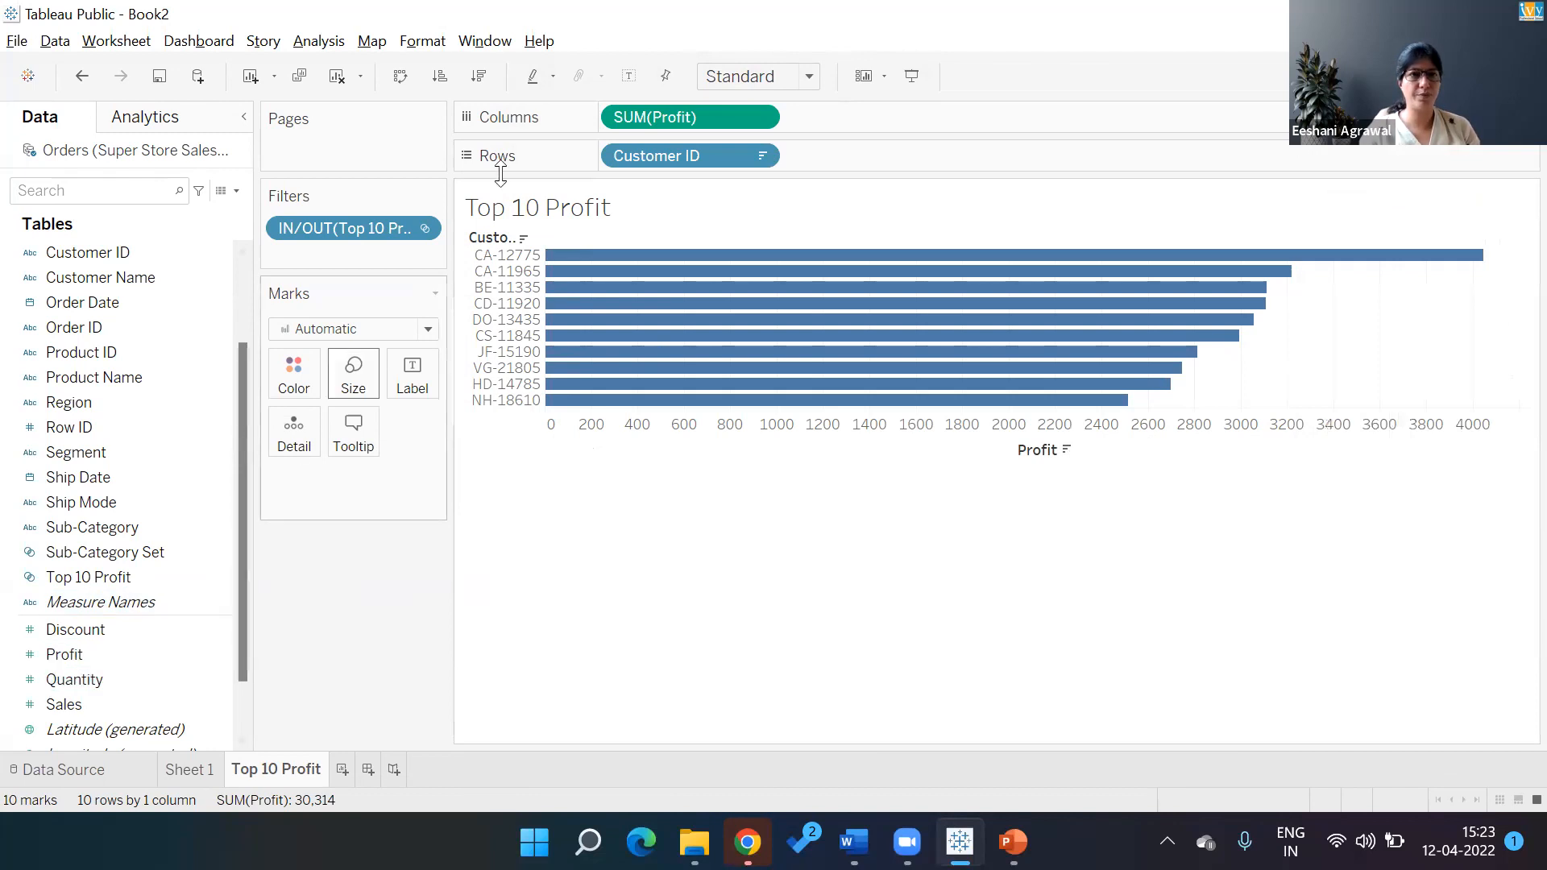
{"action": "left_click", "coordinate": [630, 76]}
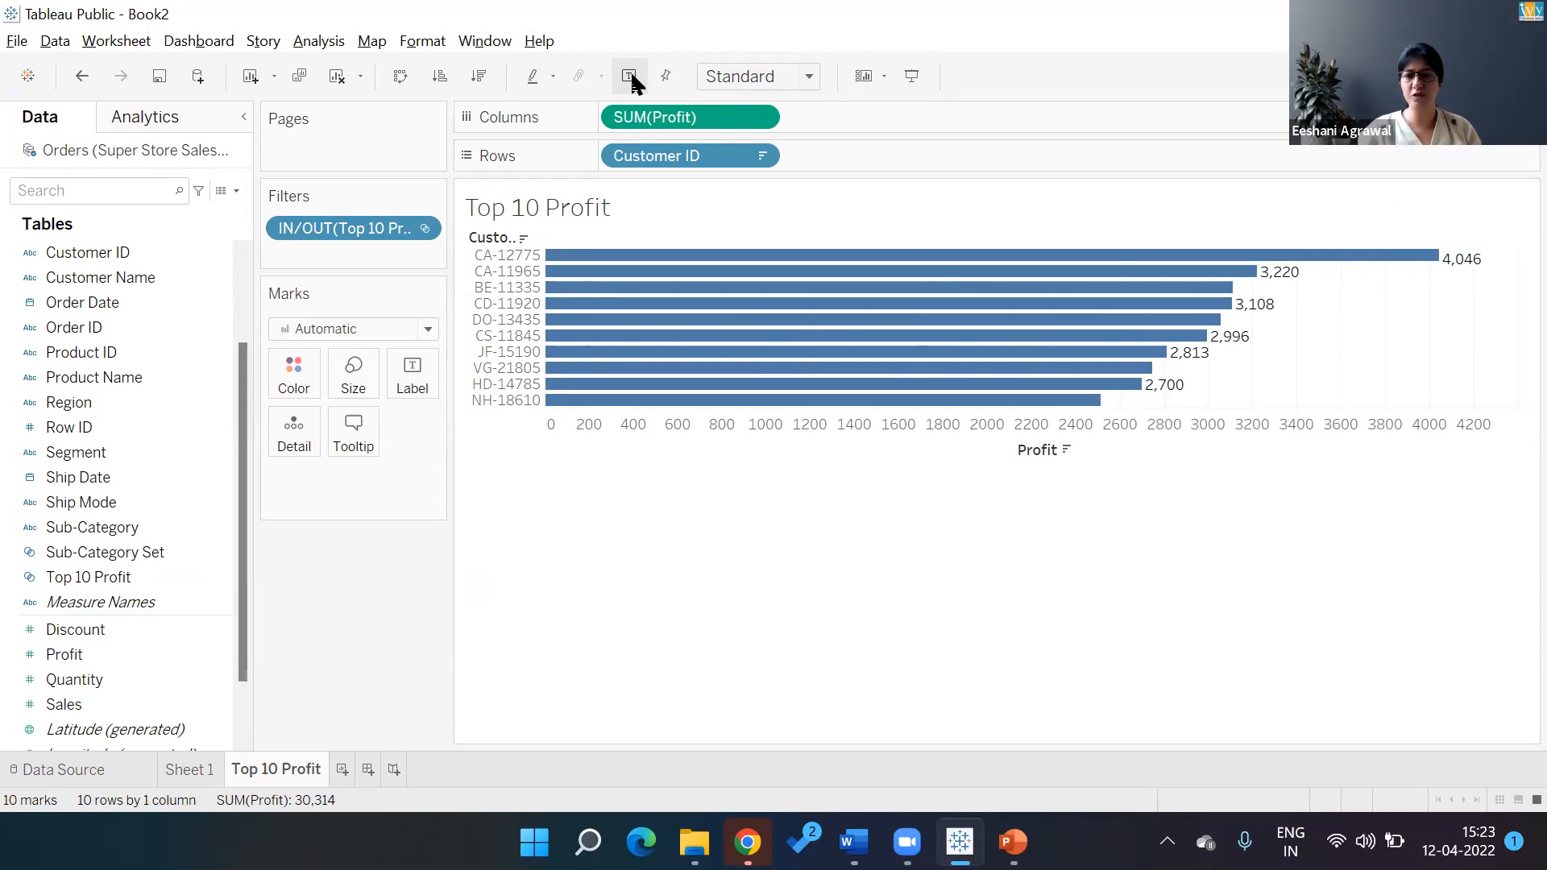
{"action": "left_click", "coordinate": [342, 769]}
Rename Sheet 3 to 'Top 10 Sales'
{"action": "double_click", "coordinate": [345, 770]}
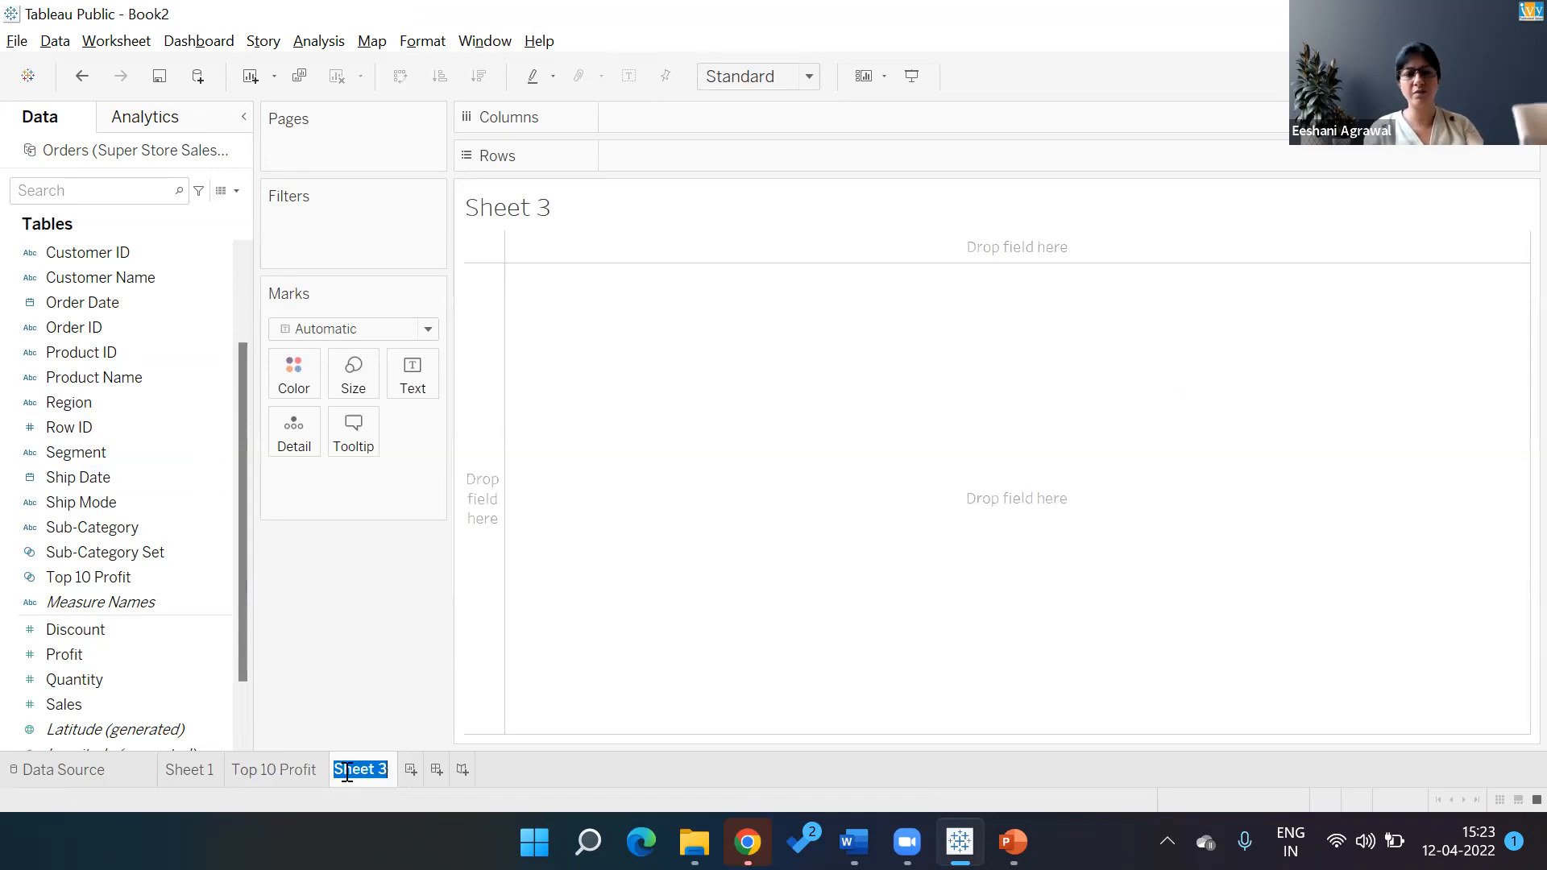
{"action": "type", "text": "Top 10"}
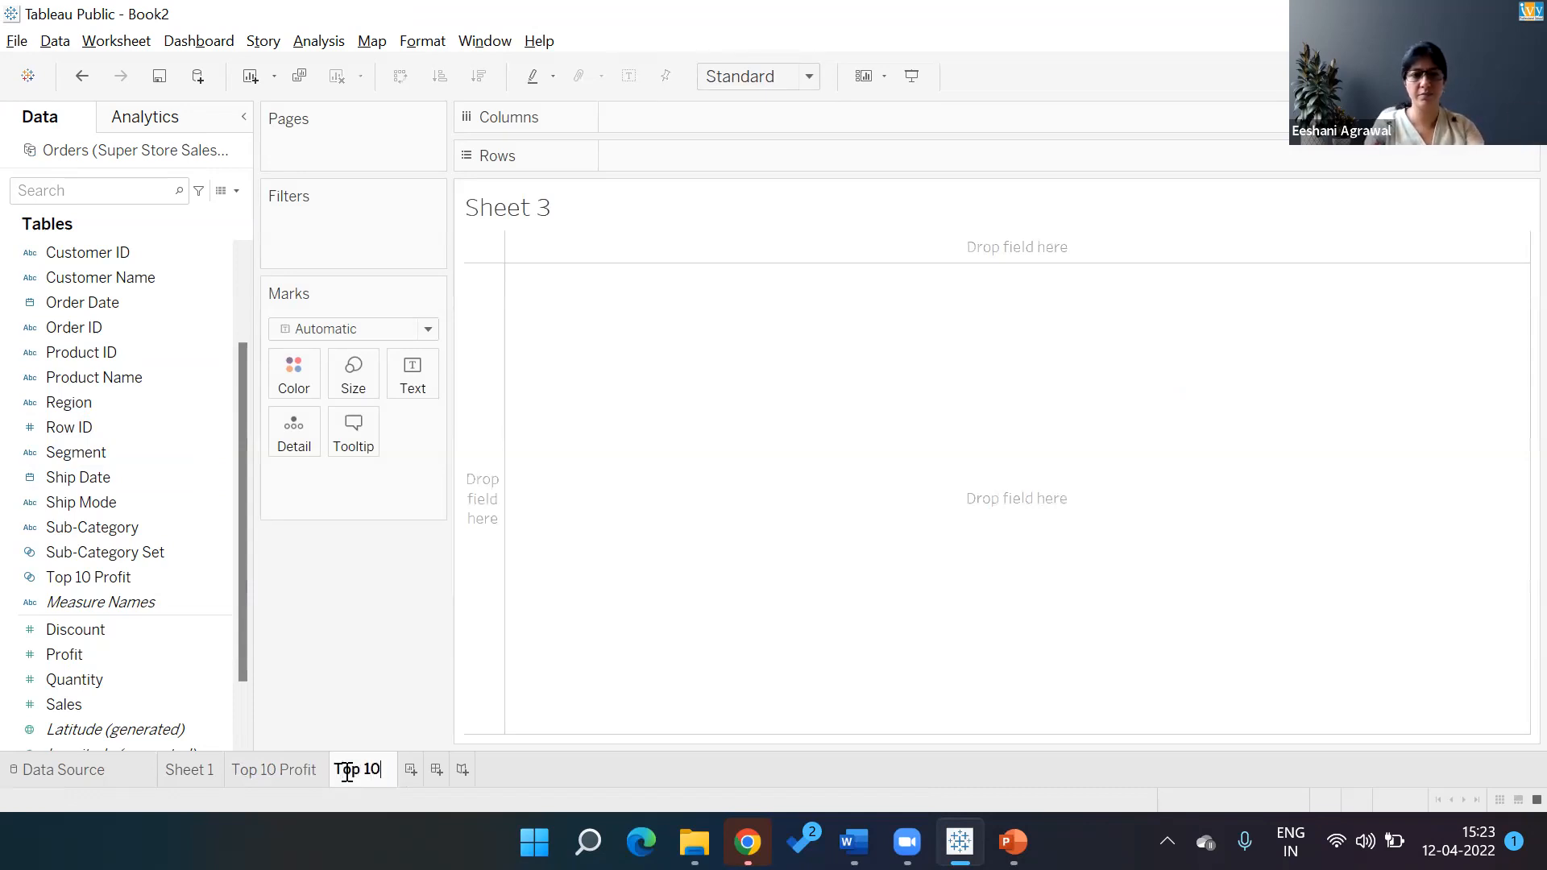
{"action": "type", "text": " Sales"}
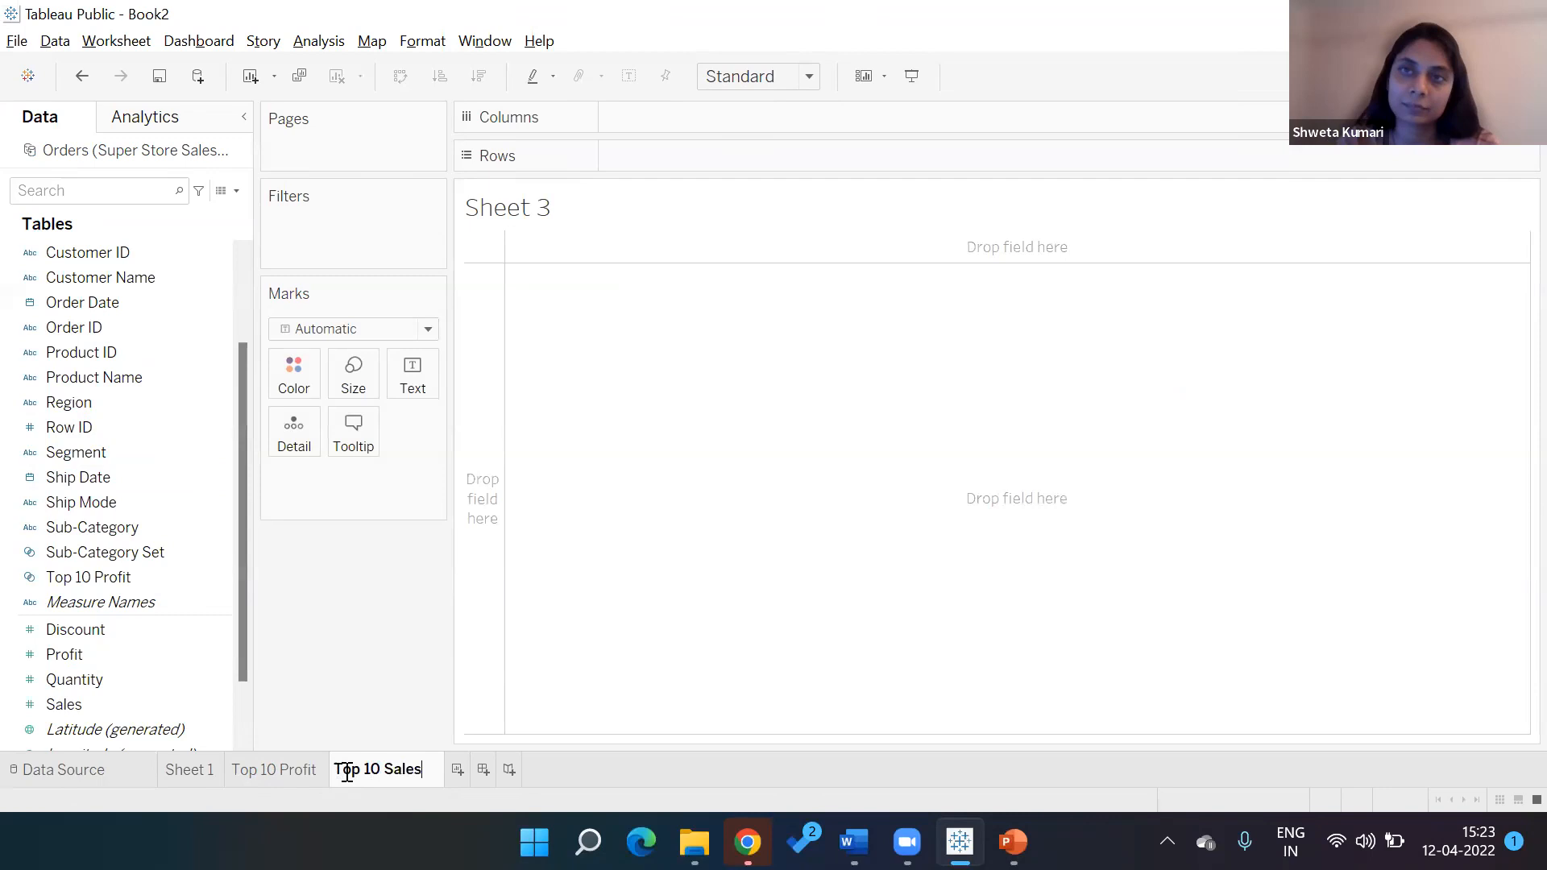
{"action": "key", "text": "Return"}
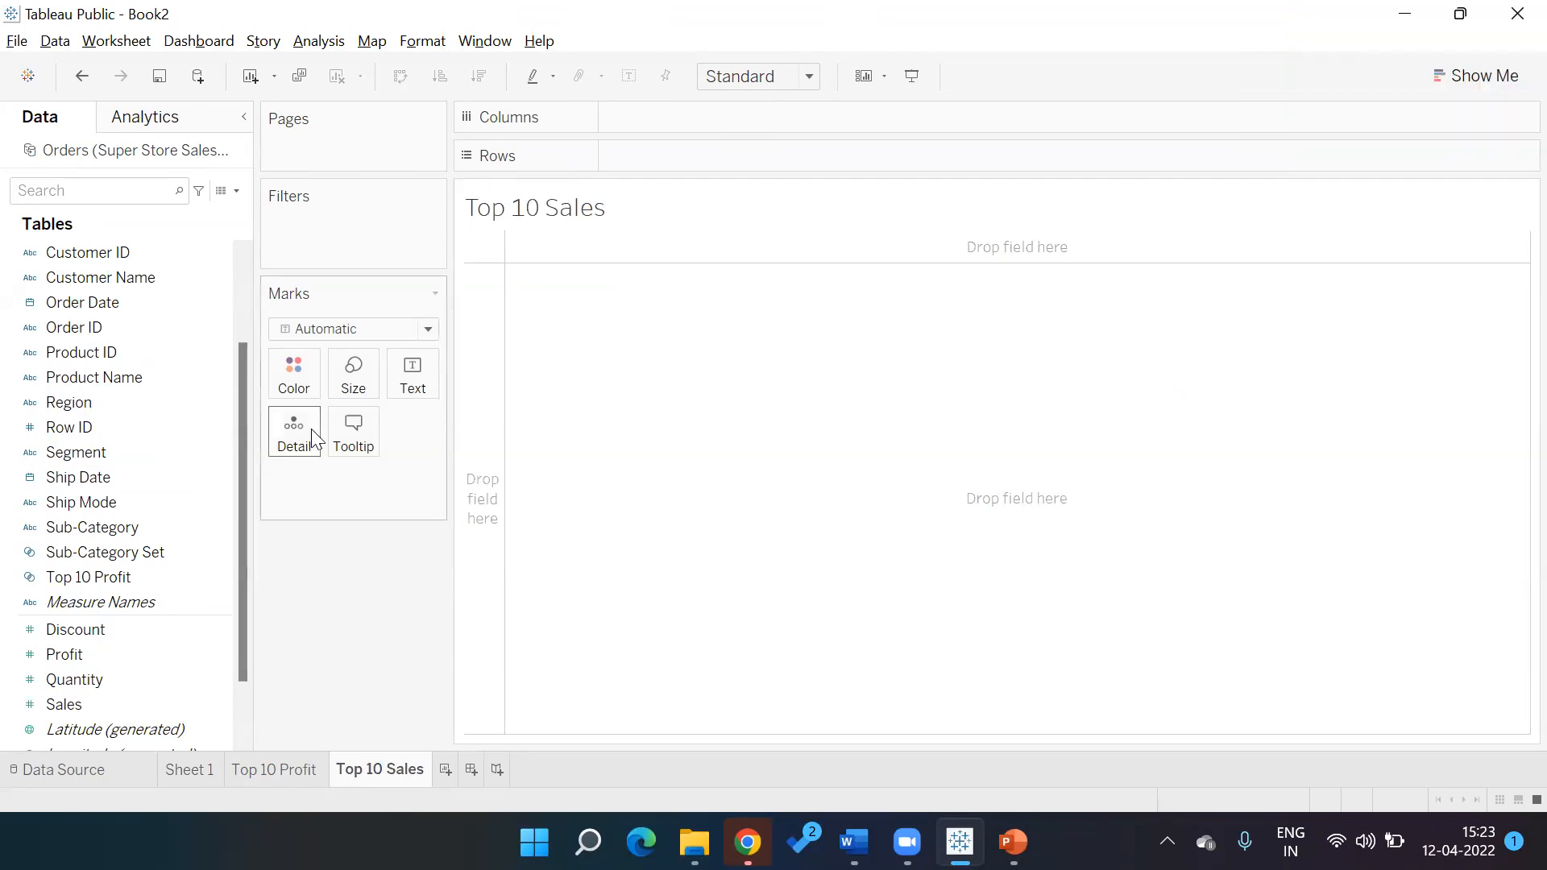
{"action": "left_click", "coordinate": [109, 528]}
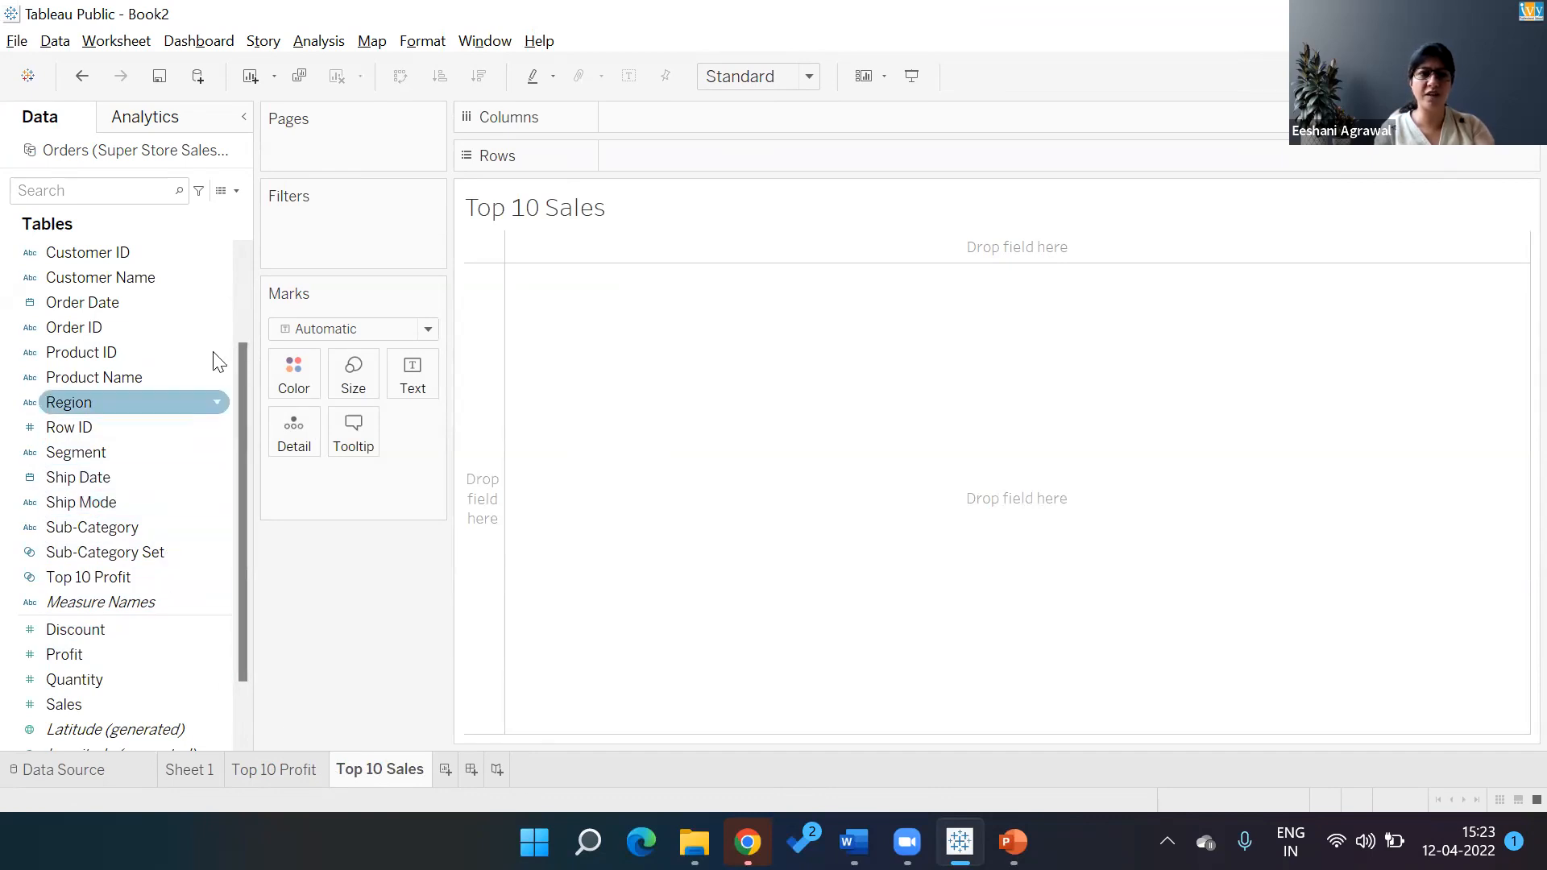
Create a Customer ID set named 'Top 10 Sales' holding the top 10 by Sum of Sales
{"action": "left_click", "coordinate": [216, 252]}
{"action": "mouse_move", "coordinate": [270, 405]}
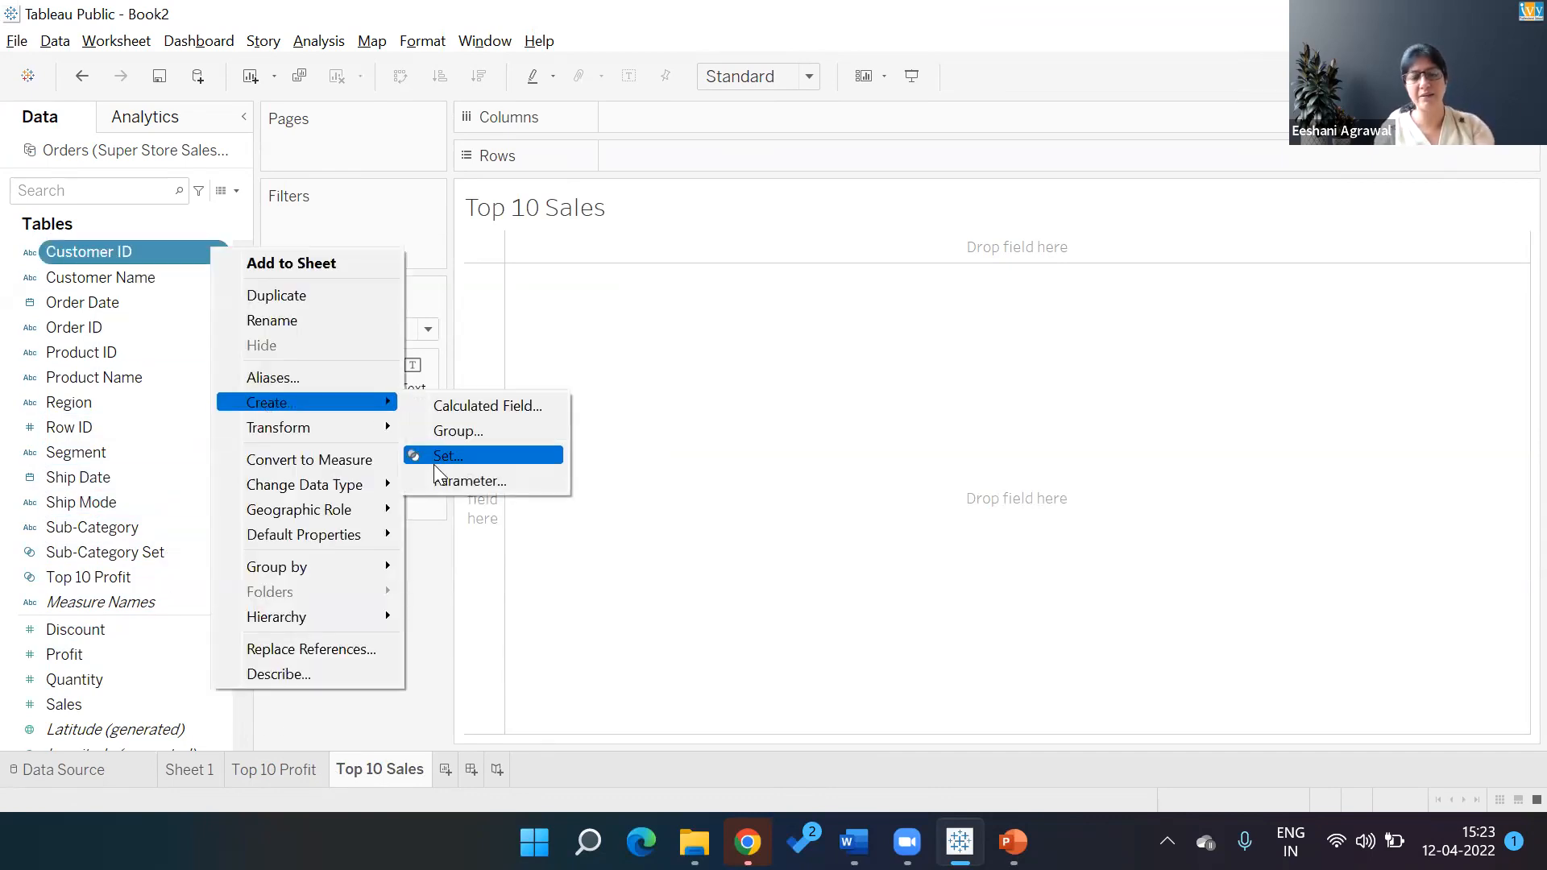
{"action": "left_click", "coordinate": [435, 462]}
{"action": "key", "text": "BackSpace"}
{"action": "key", "text": "BackSpace"}
{"action": "key", "text": "BackSpace"}
{"action": "key", "text": "BackSpace"}
{"action": "key", "text": "BackSpace"}
{"action": "key", "text": "BackSpace"}
{"action": "key", "text": "BackSpace"}
{"action": "key", "text": "BackSpace"}
{"action": "key", "text": "BackSpace"}
{"action": "key", "text": "BackSpace"}
{"action": "key", "text": "BackSpace"}
{"action": "key", "text": "BackSpace"}
{"action": "key", "text": "BackSpace"}
{"action": "key", "text": "BackSpace"}
{"action": "key", "text": "BackSpace"}
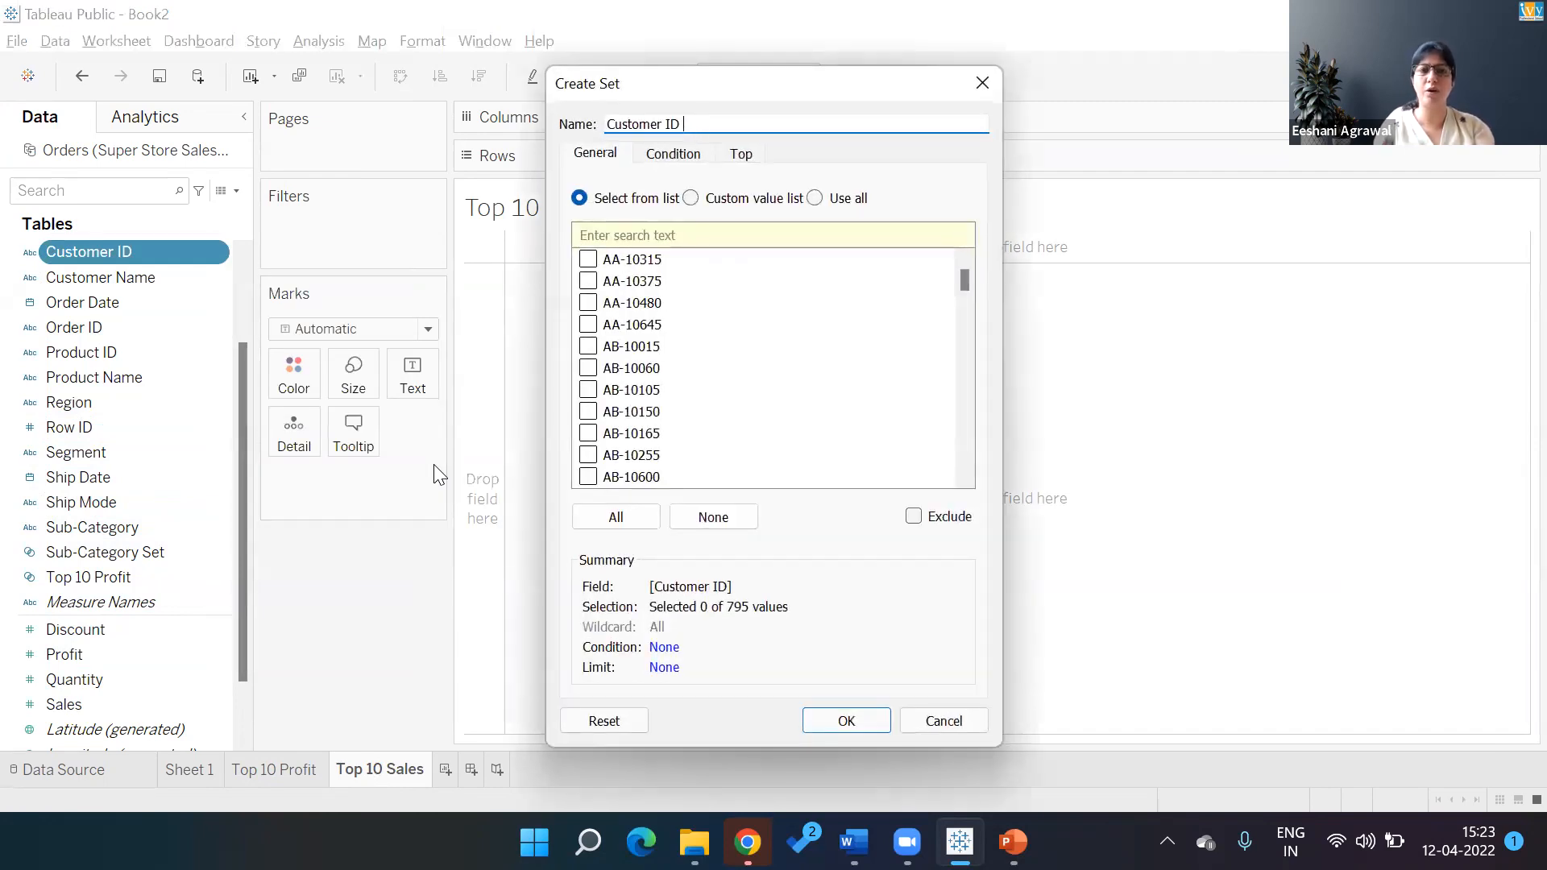
{"action": "type", "text": "Top 10 Sales"}
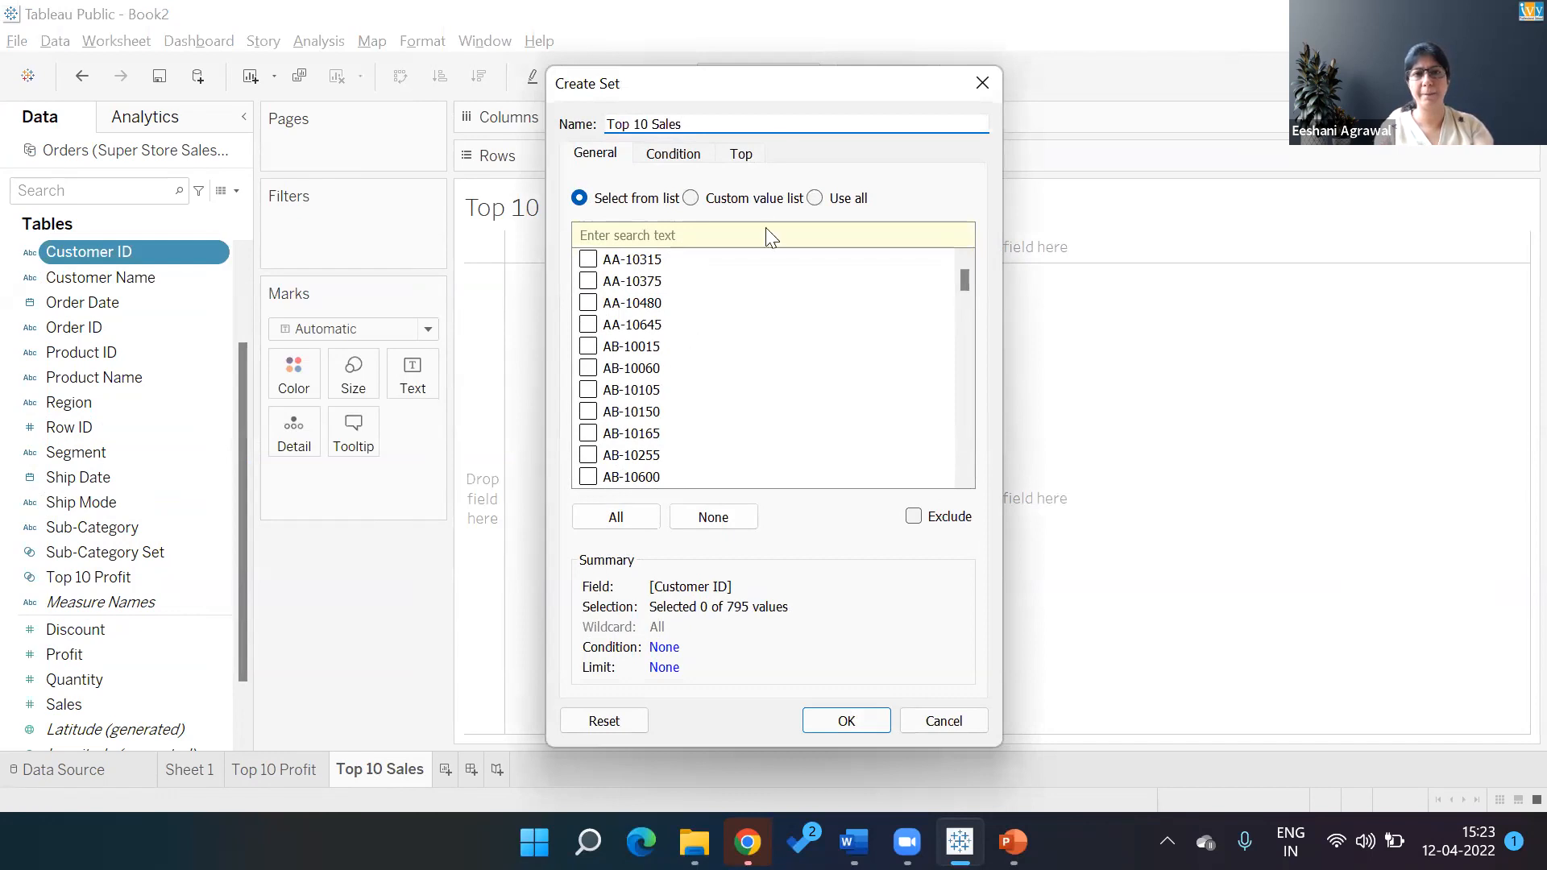
{"action": "left_click", "coordinate": [741, 155]}
{"action": "left_click", "coordinate": [610, 211]}
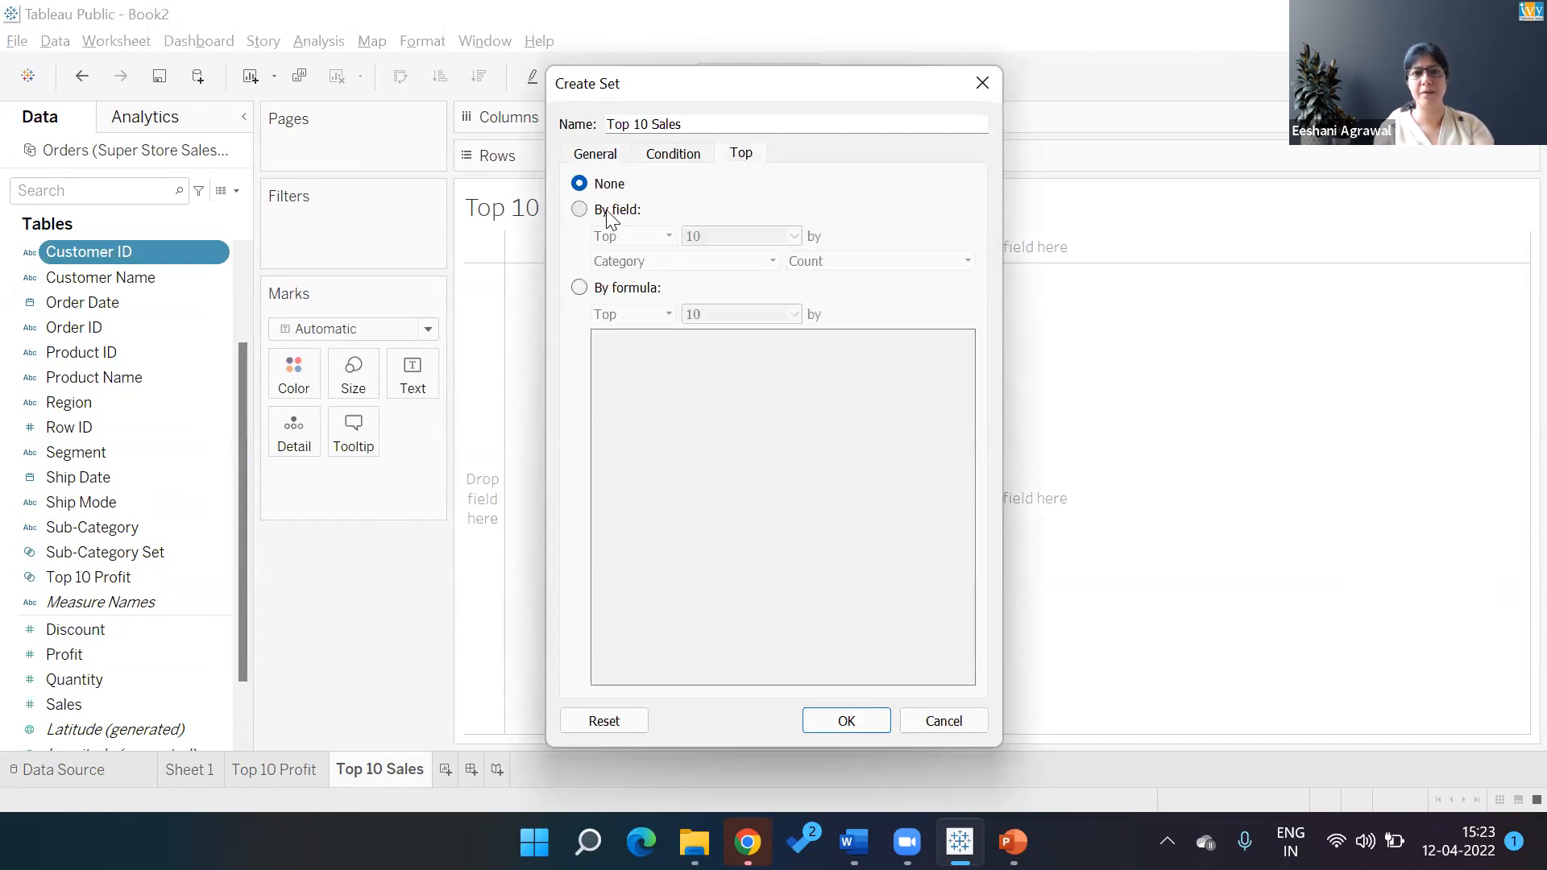
{"action": "left_click", "coordinate": [702, 266]}
{"action": "type", "text": "sales"}
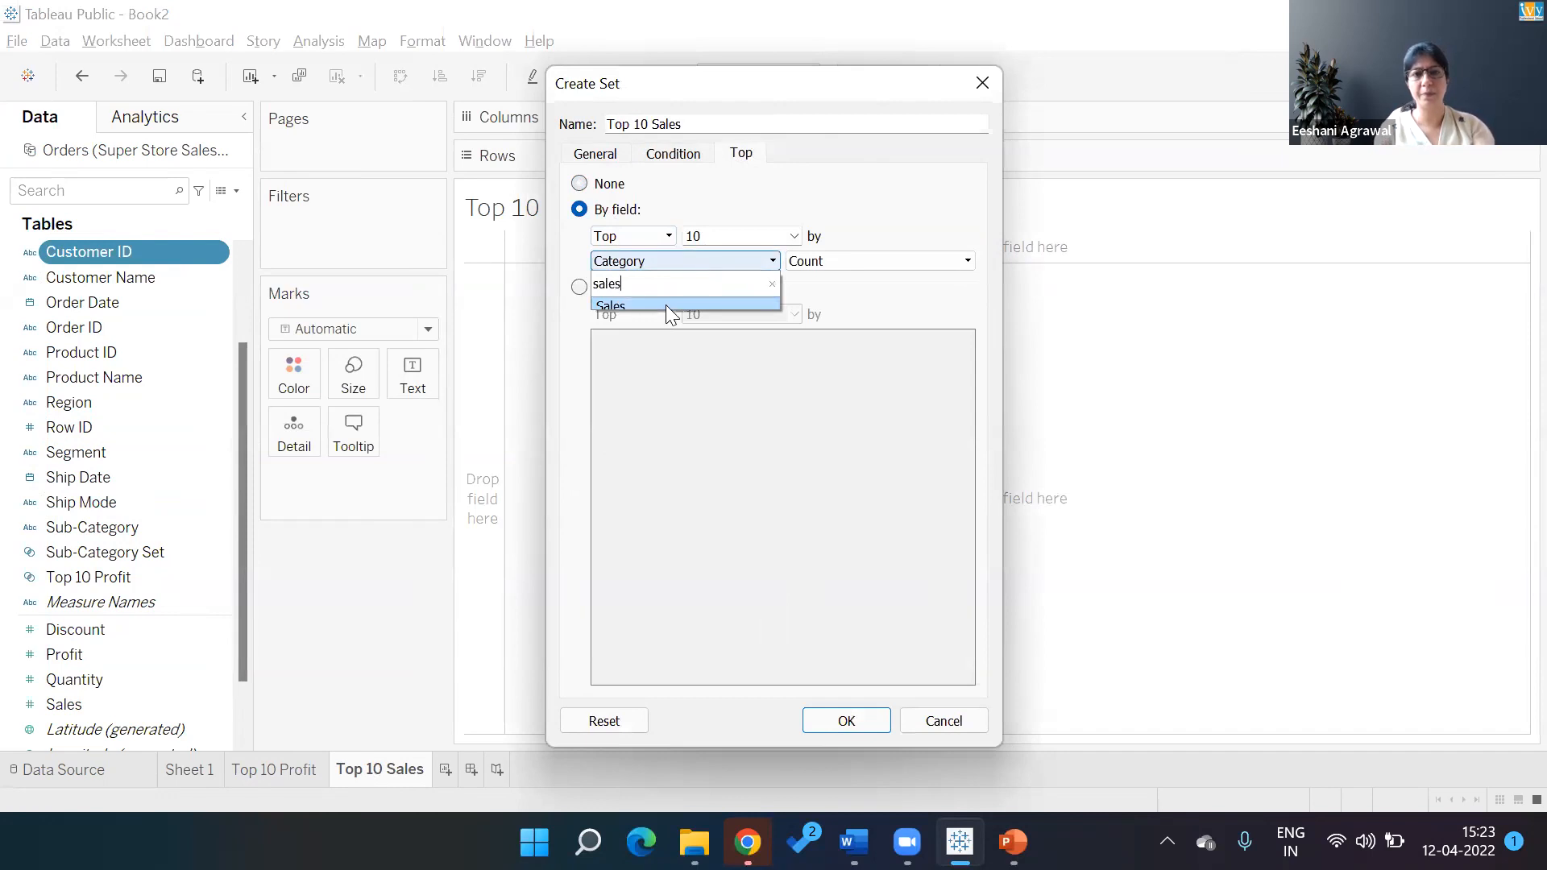
{"action": "left_click", "coordinate": [665, 305]}
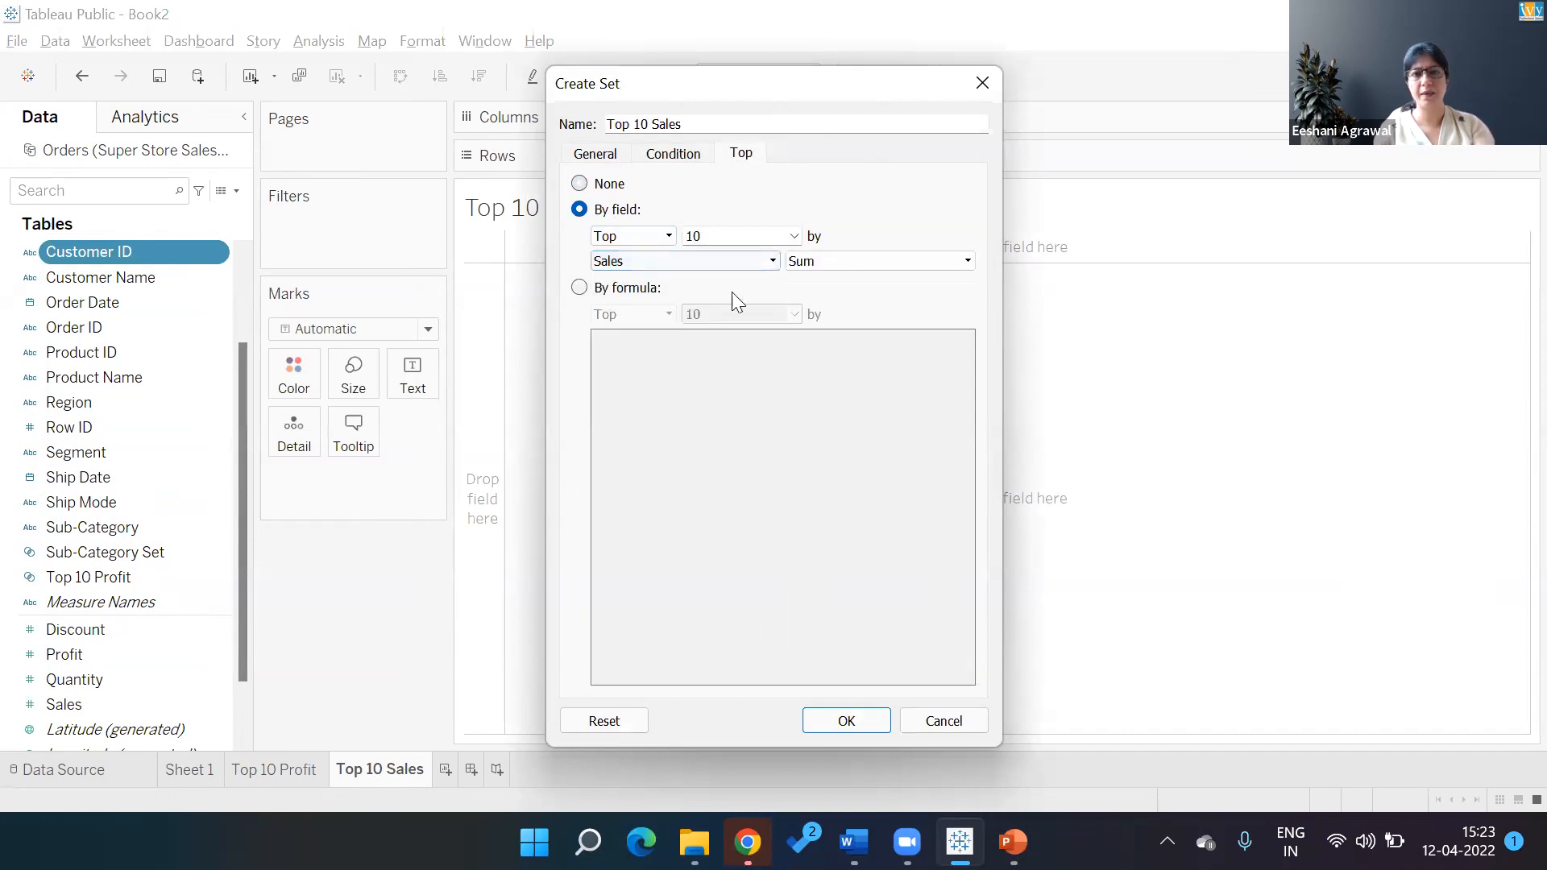
{"action": "left_click", "coordinate": [845, 722]}
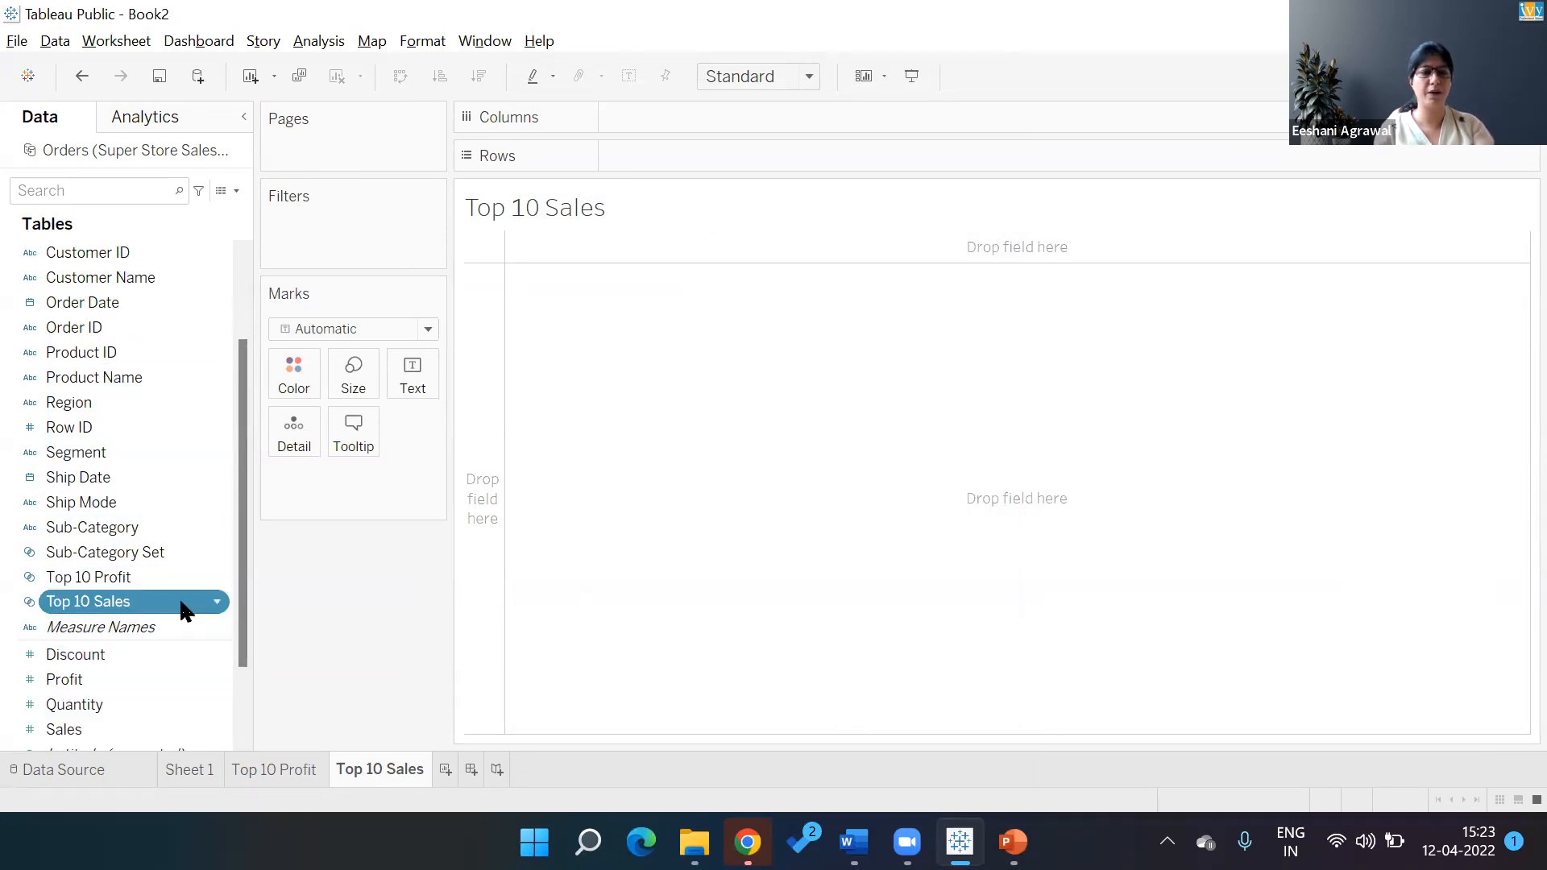
Filter the sheet by the Top 10 Sales set and list Customer ID with summed Sales
{"action": "left_click_drag", "start_coordinate": [184, 610], "coordinate": [368, 228]}
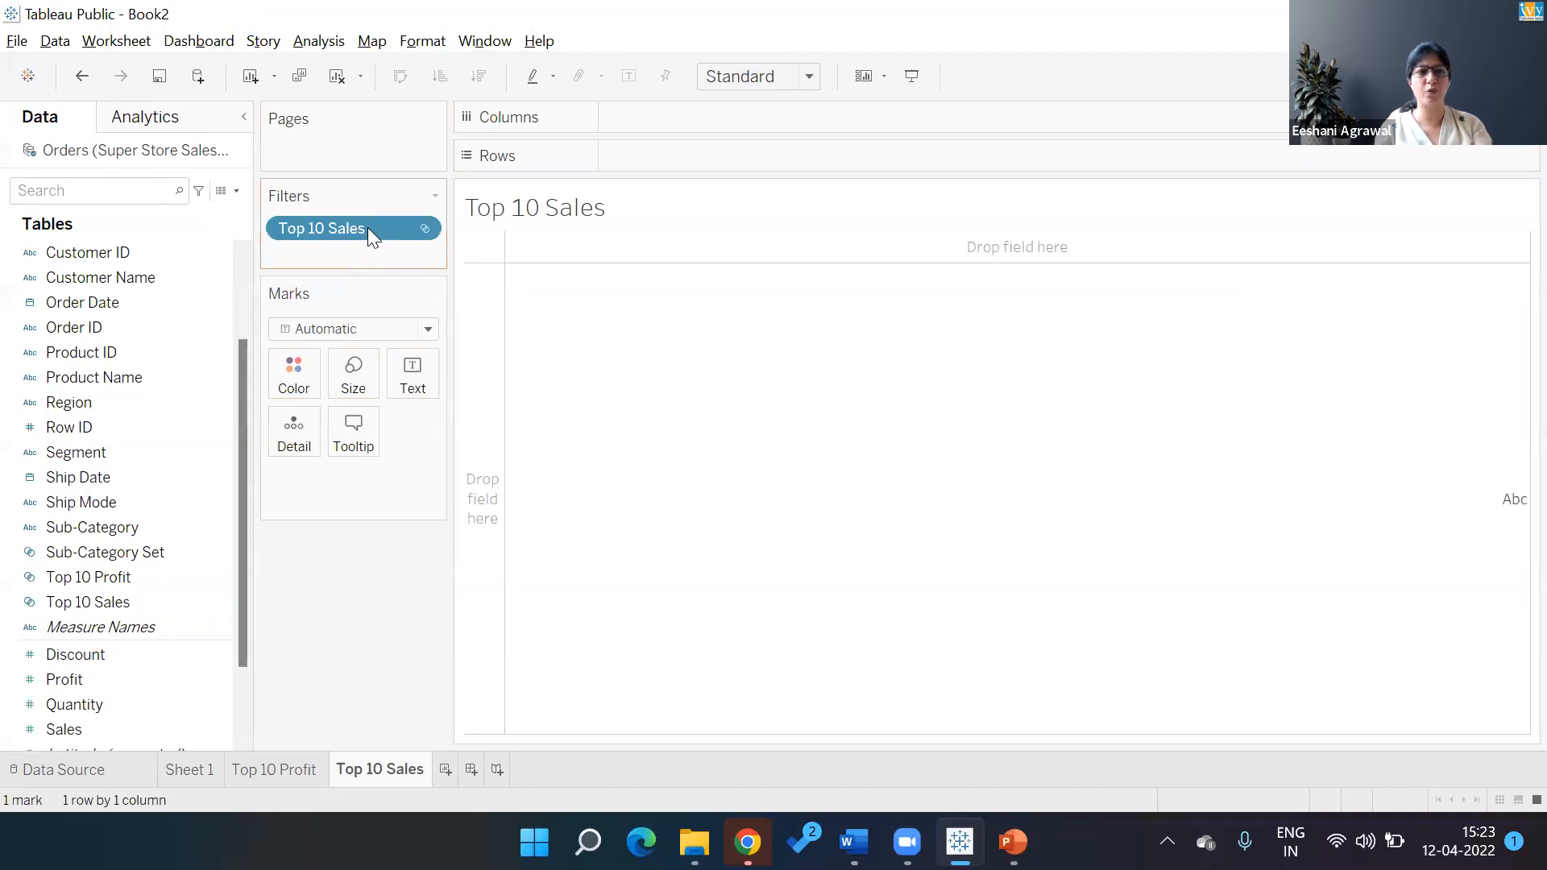
{"action": "left_click", "coordinate": [419, 228]}
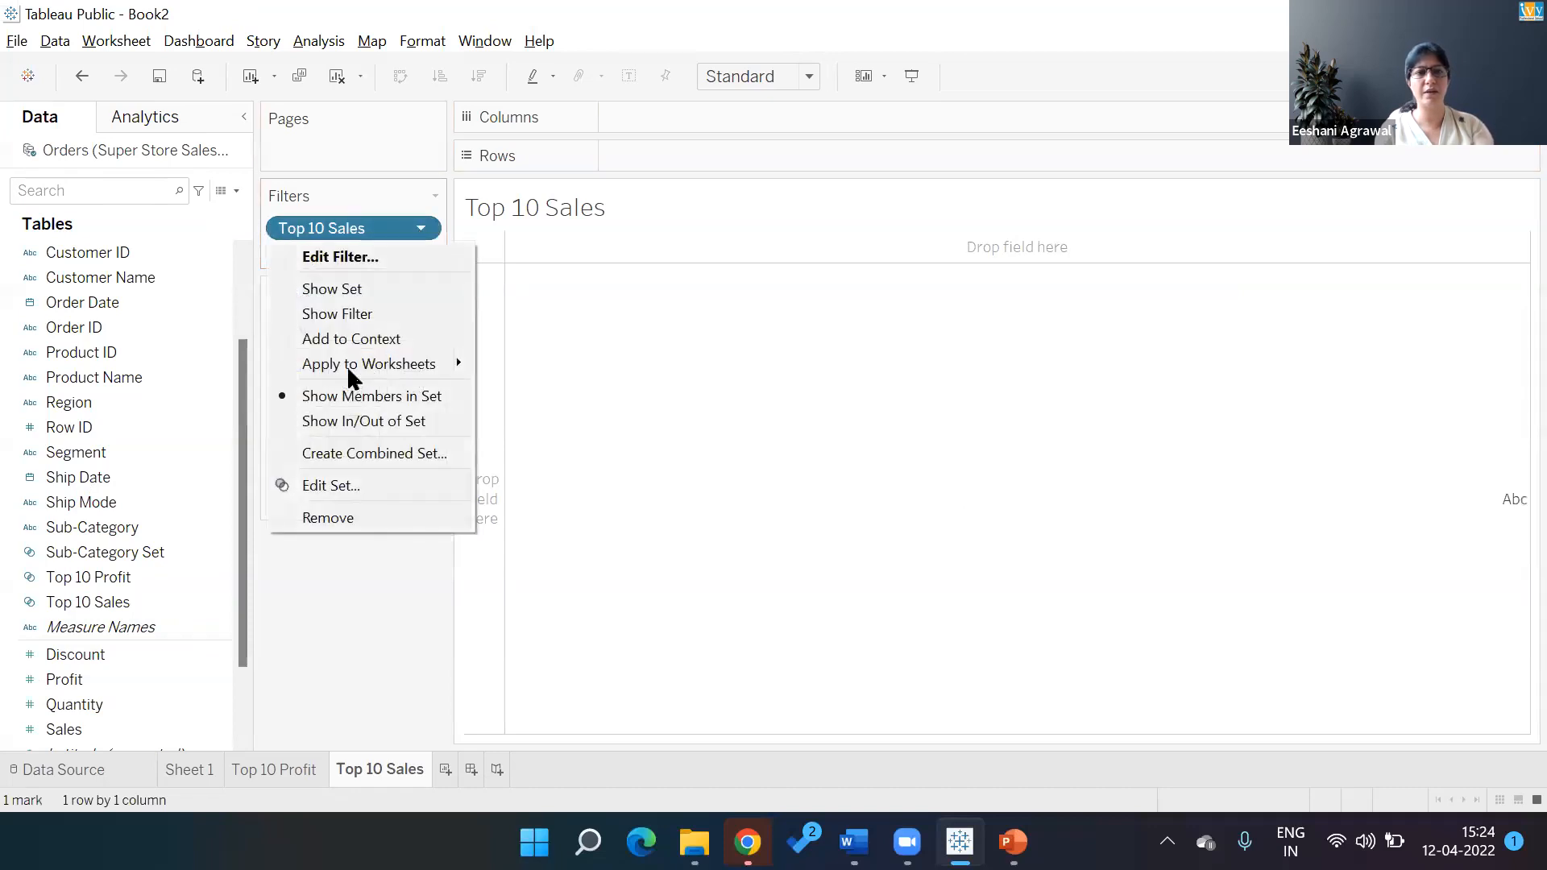
{"action": "double_click", "coordinate": [101, 256]}
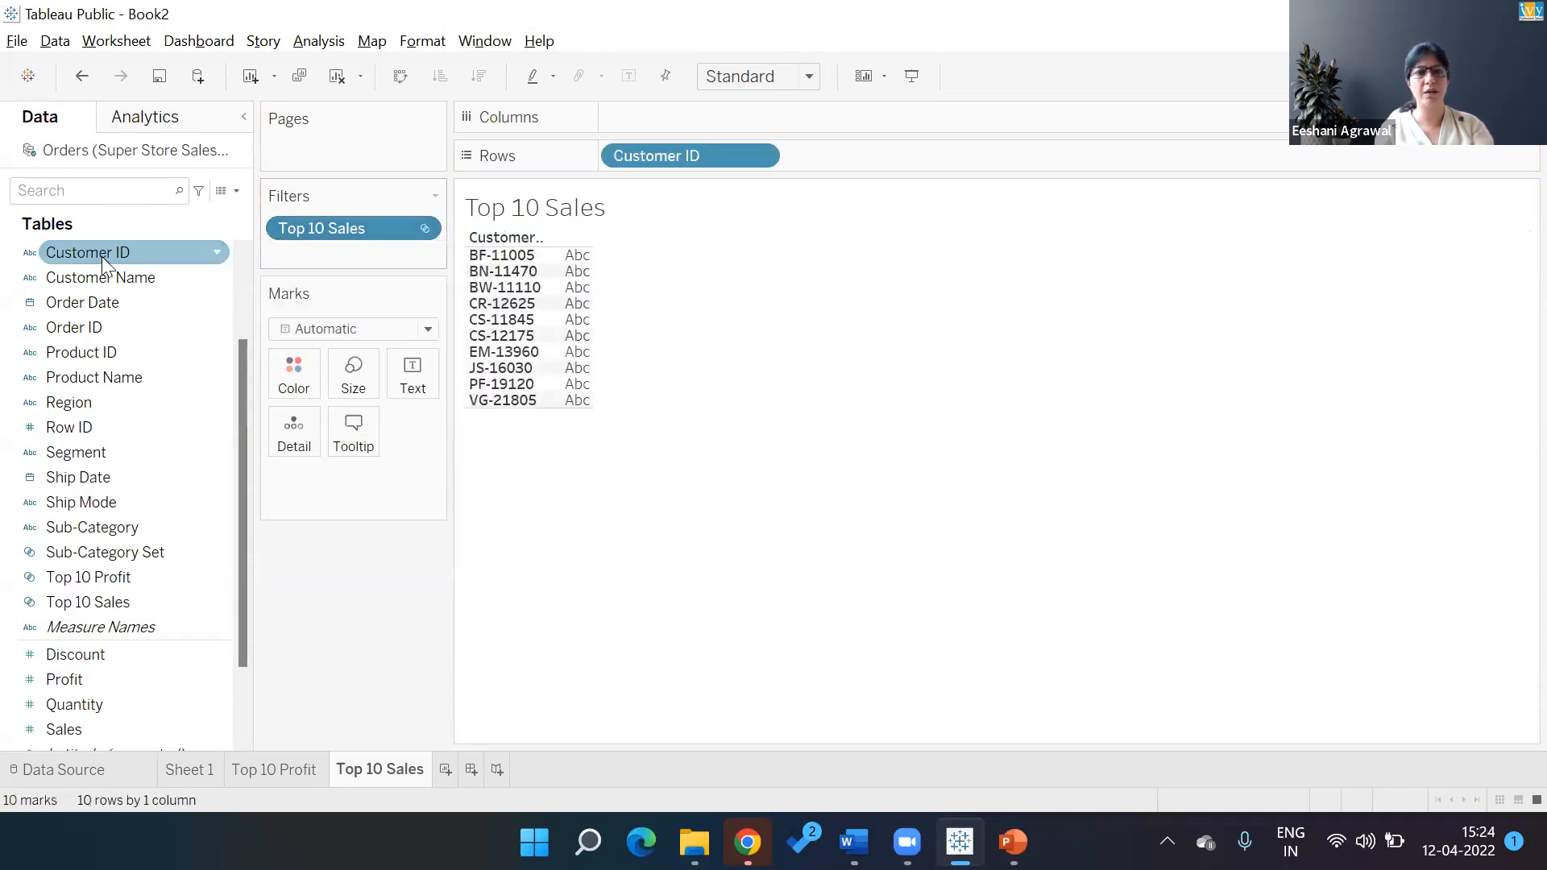
{"action": "double_click", "coordinate": [95, 730]}
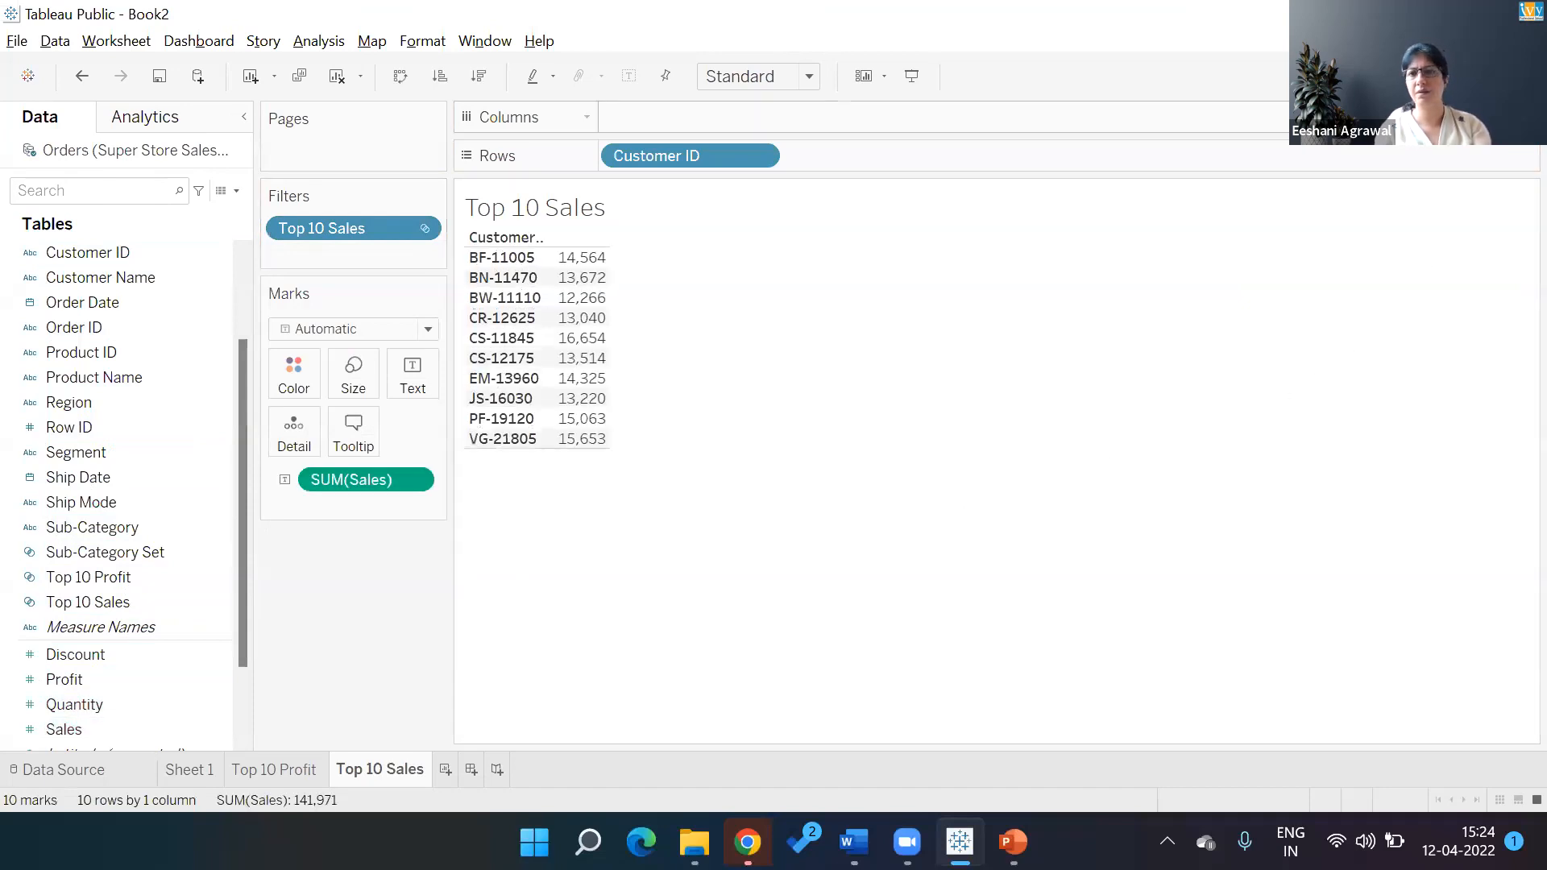
Turn the table into descending horizontal sales bars with value labels
{"action": "left_click", "coordinate": [1479, 78]}
{"action": "left_click", "coordinate": [1347, 256]}
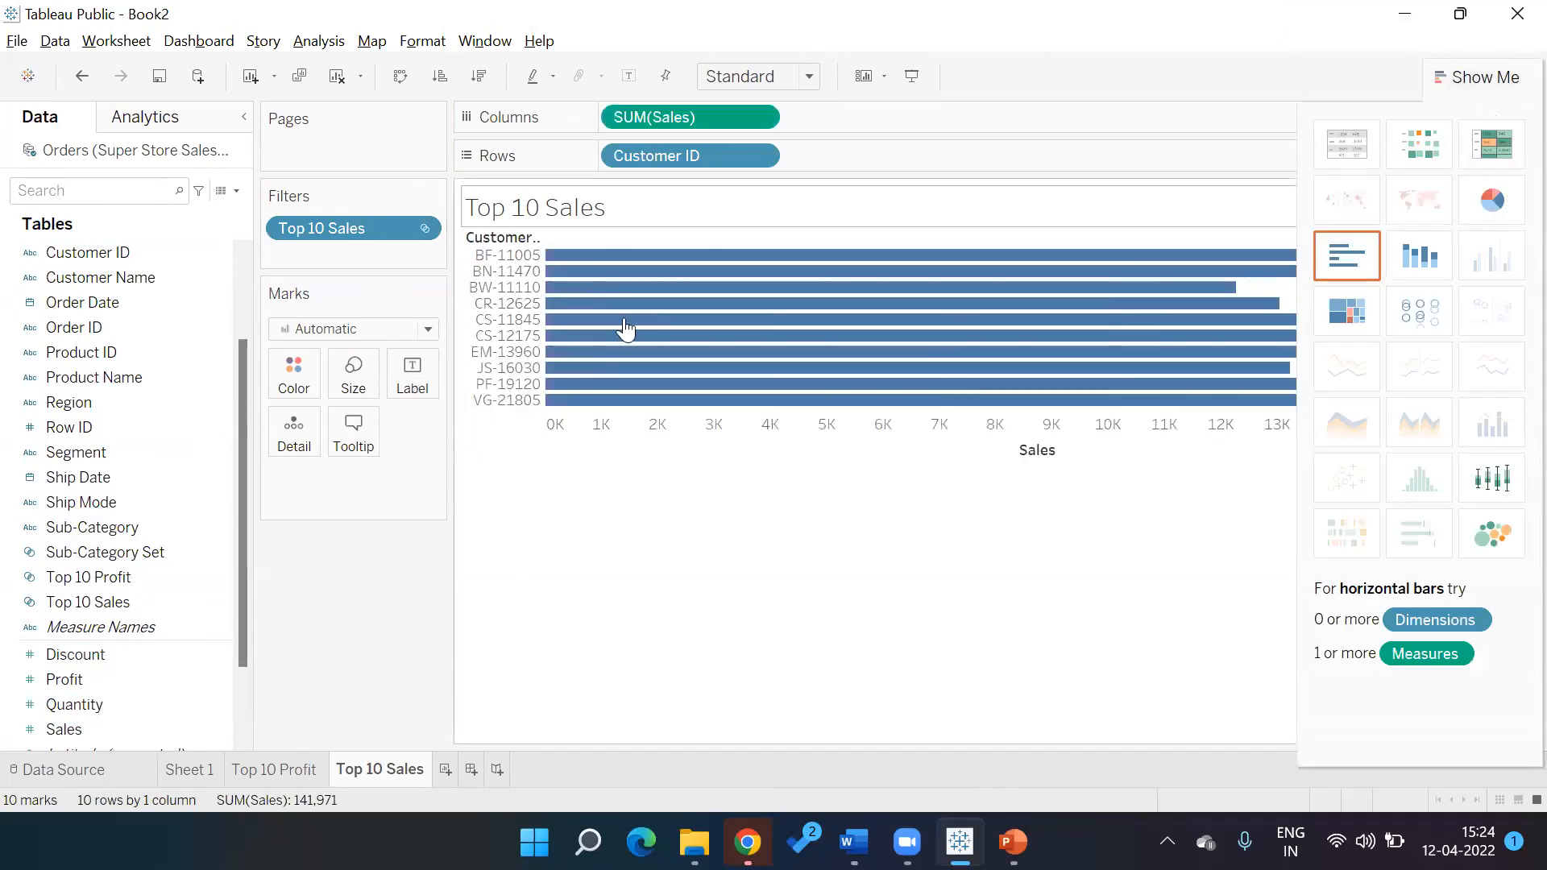
{"action": "left_click", "coordinate": [1064, 449]}
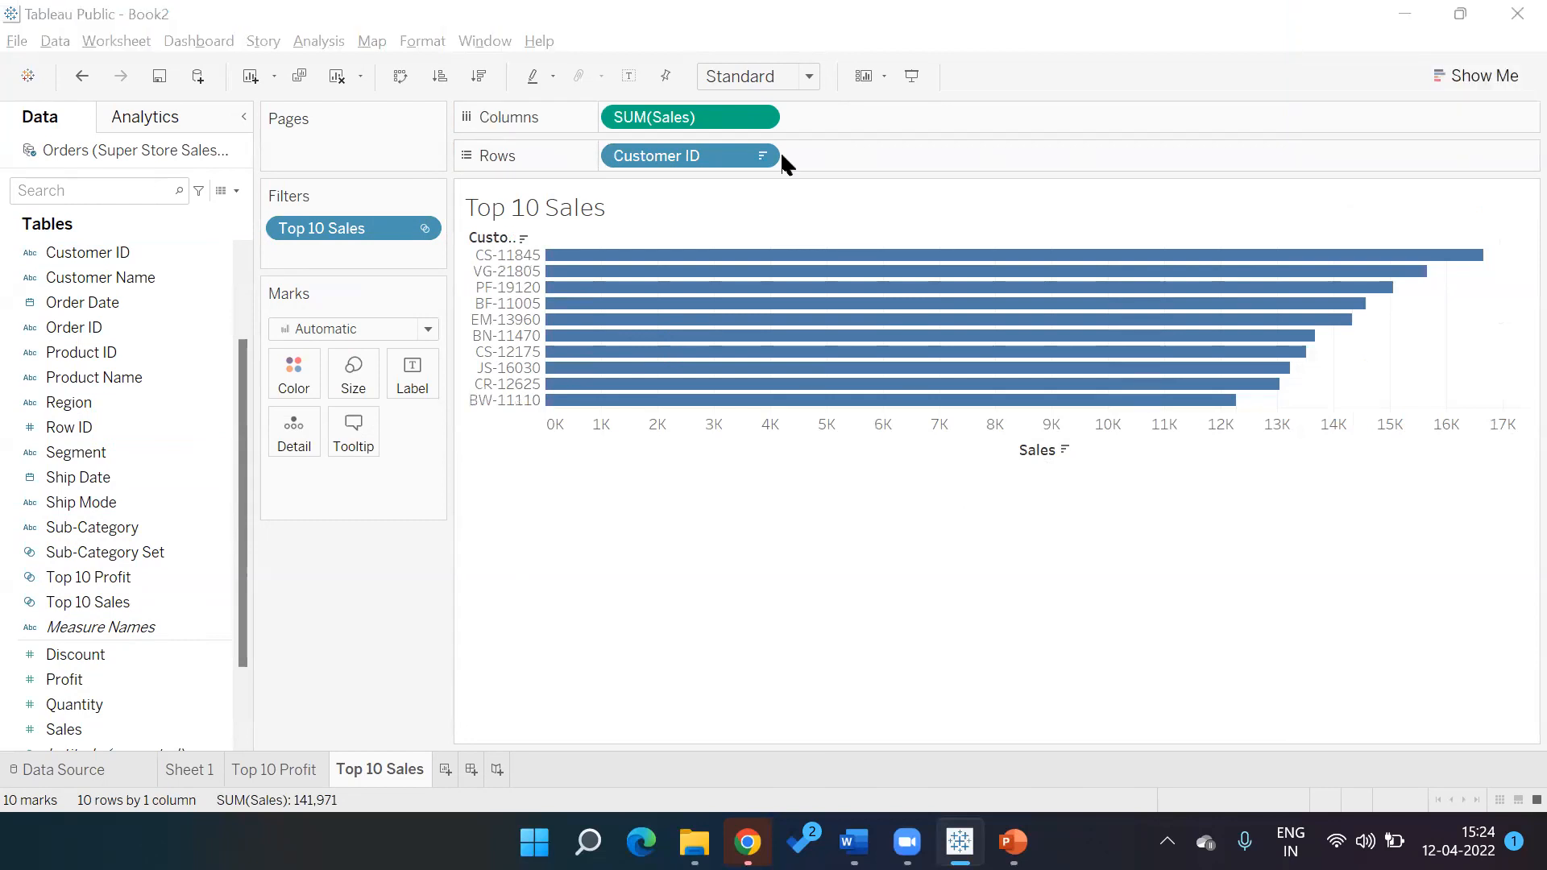
{"action": "left_click", "coordinate": [629, 78]}
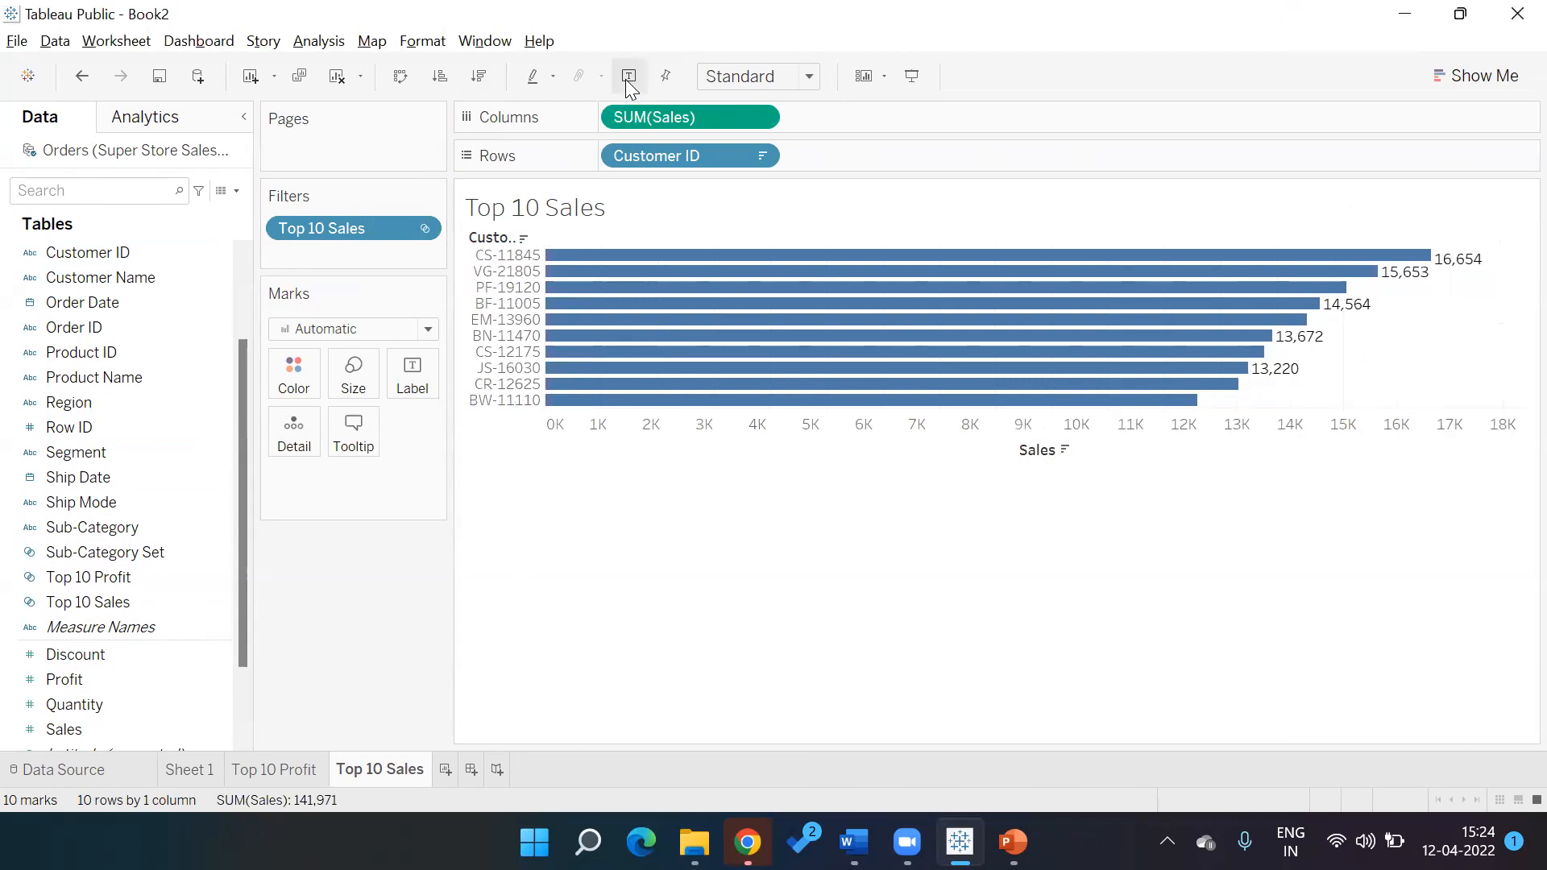
{"action": "left_click", "coordinate": [423, 229]}
{"action": "left_click", "coordinate": [659, 587]}
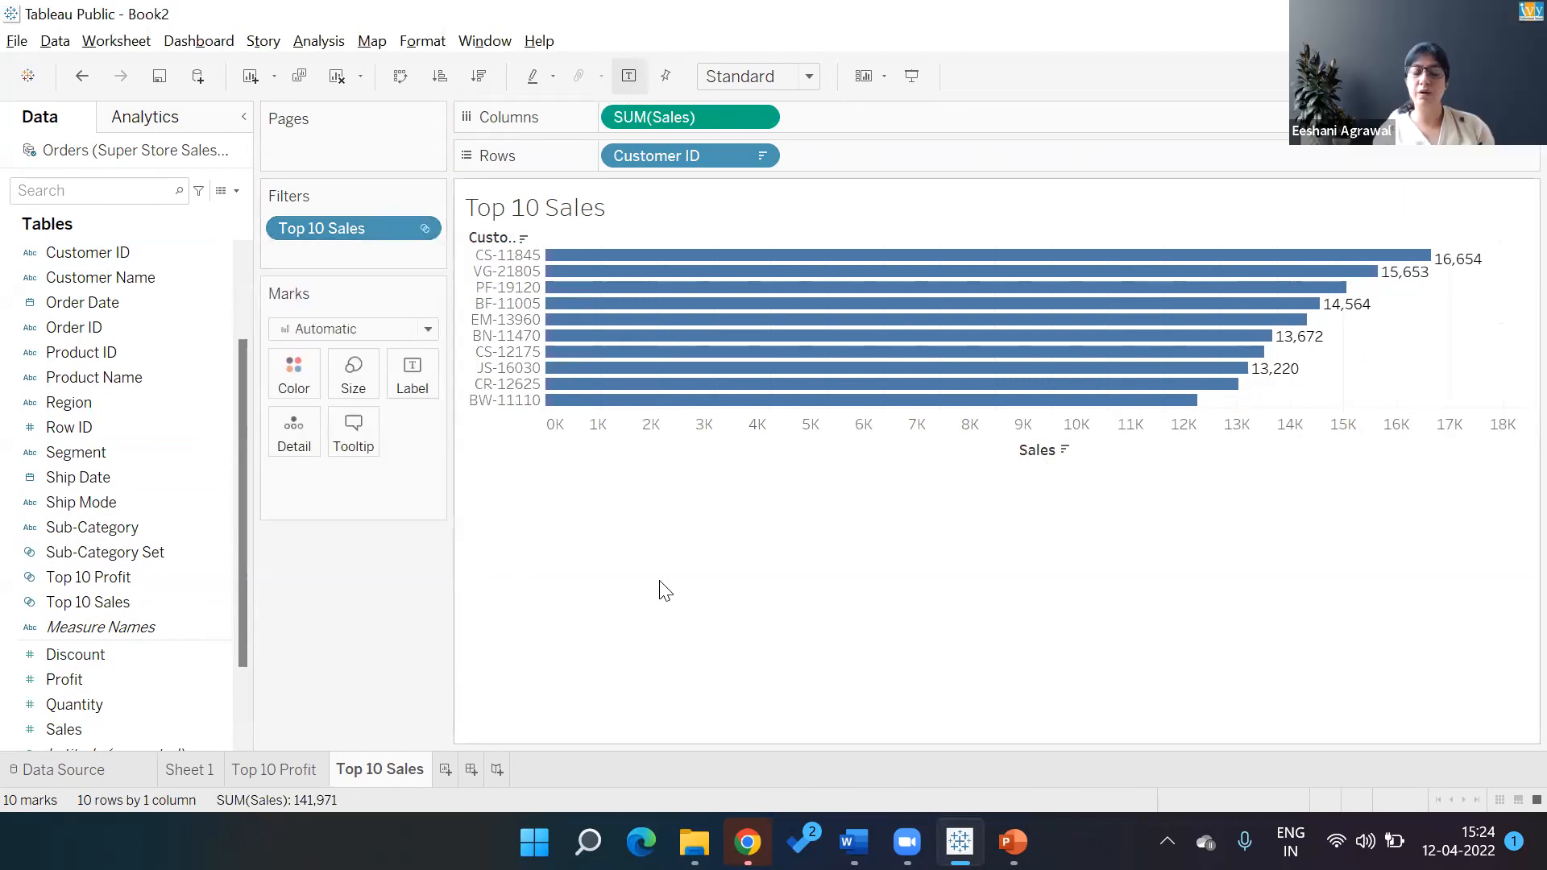
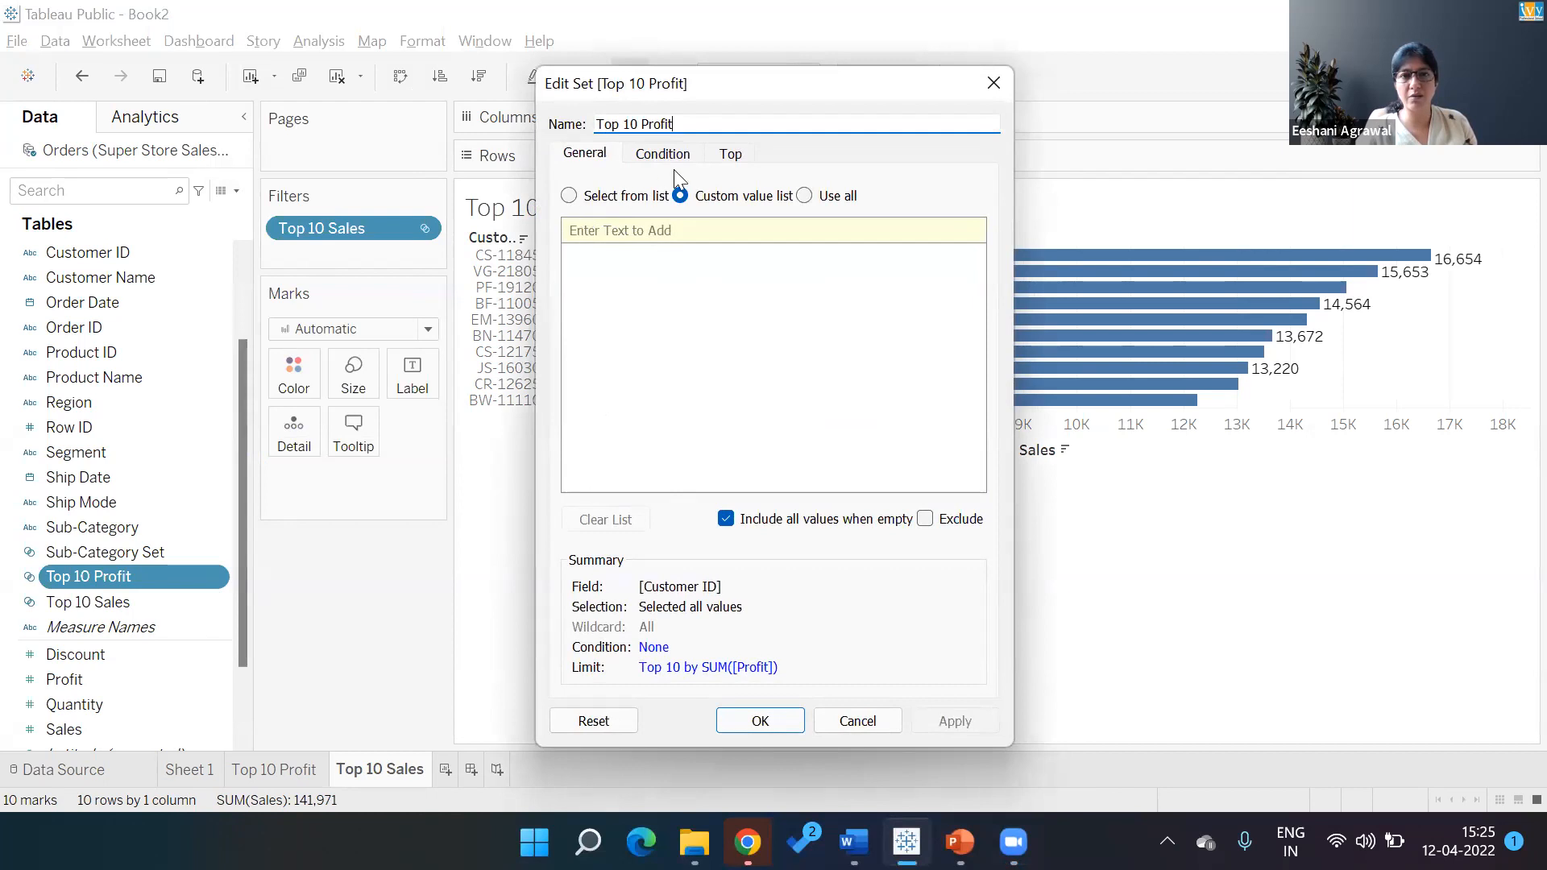
Check the Top 10 Profit set's General, Top and Condition settings, then cancel without changes
{"action": "left_click", "coordinate": [738, 160]}
{"action": "left_click", "coordinate": [689, 161]}
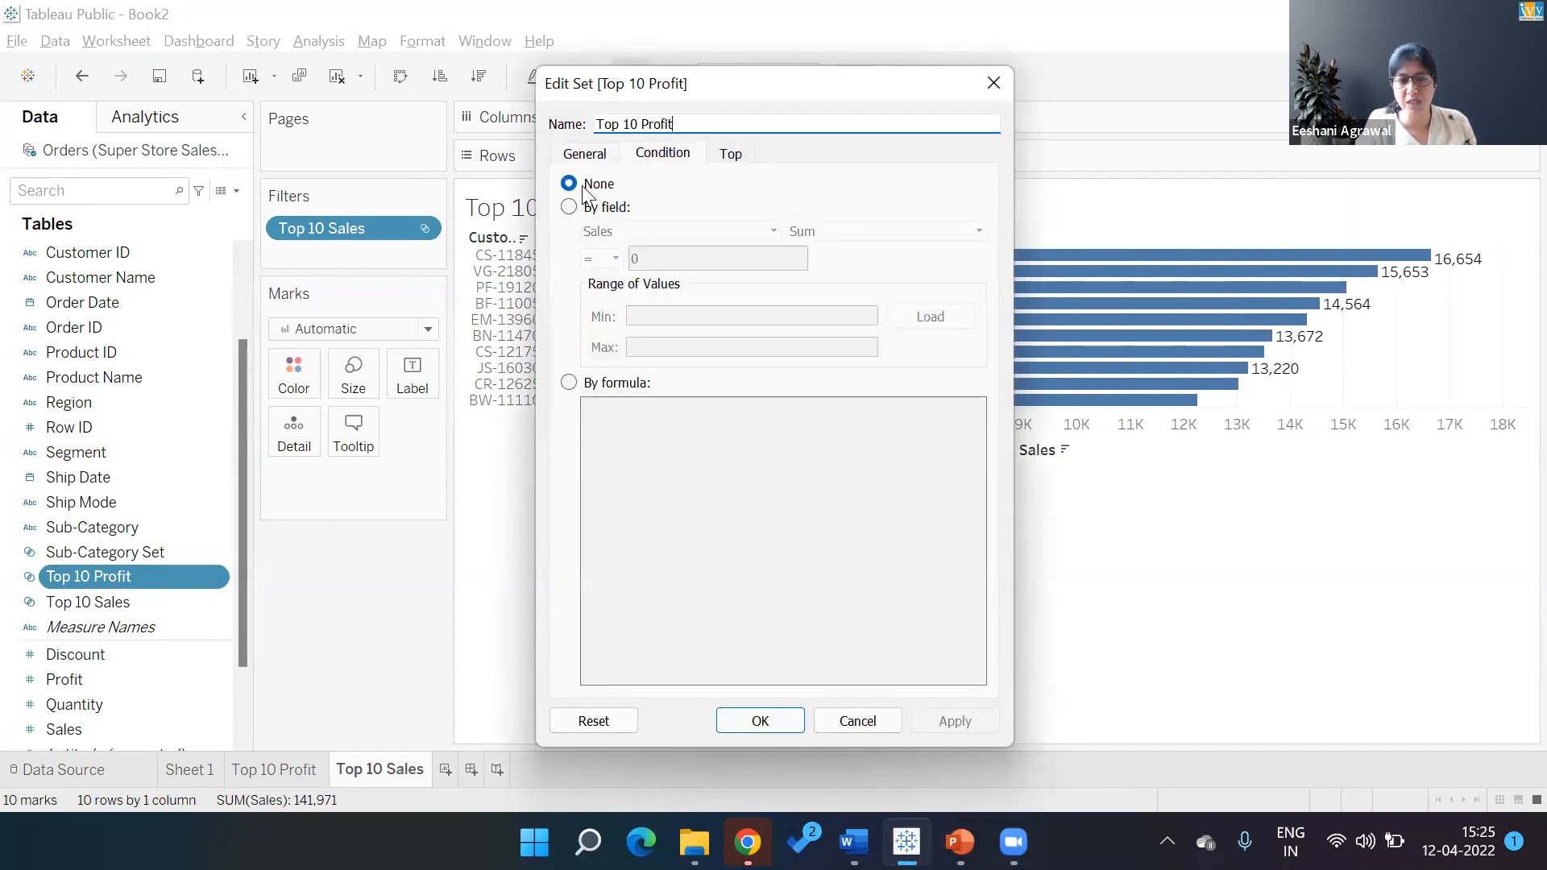
{"action": "left_click", "coordinate": [600, 158]}
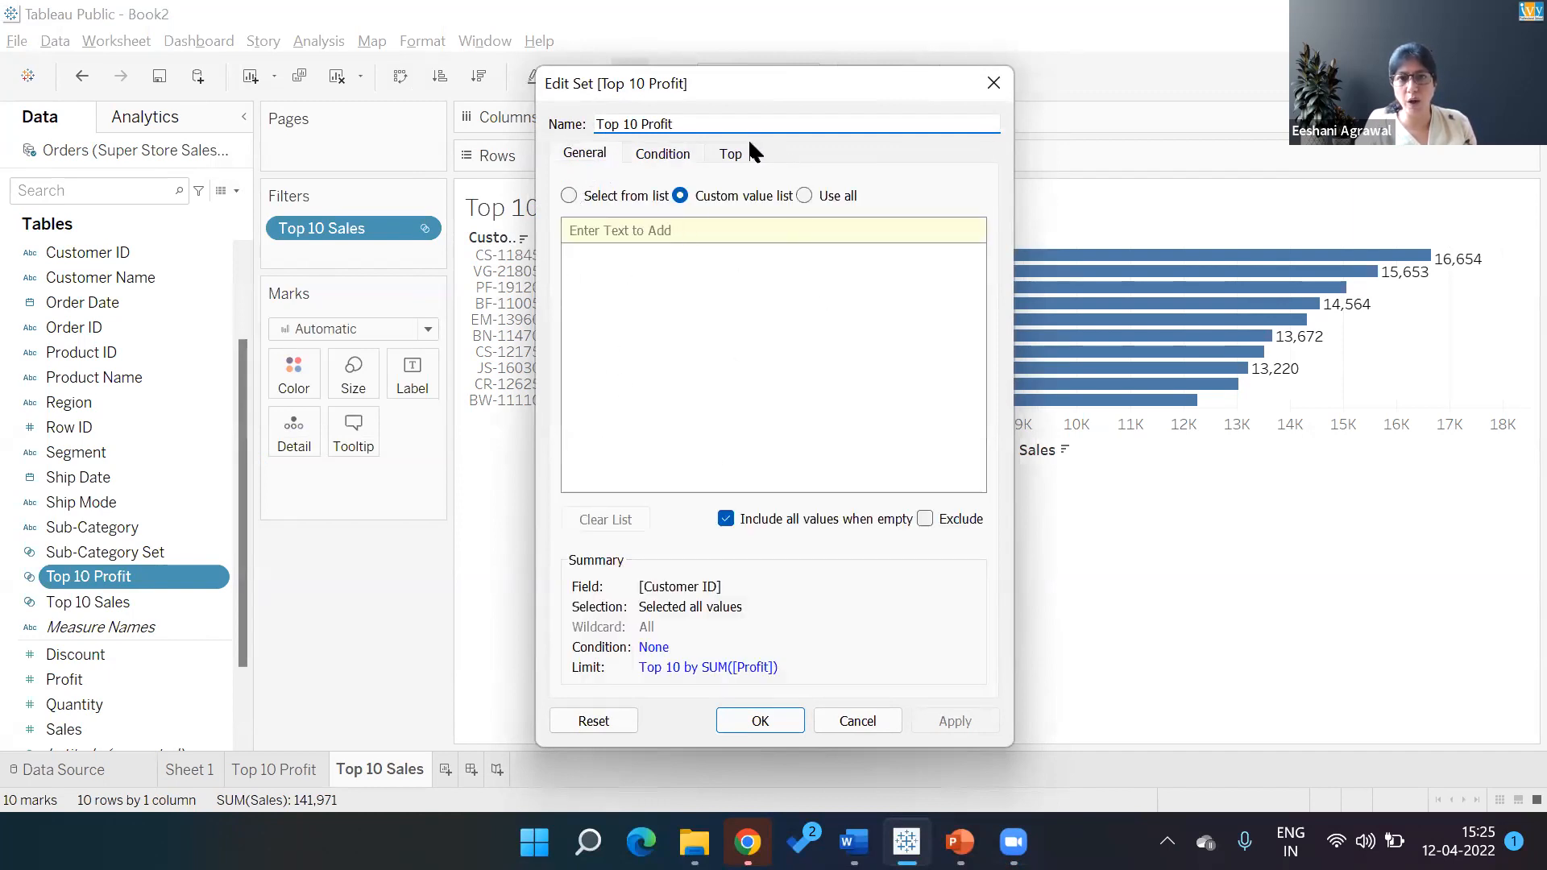
{"action": "left_click", "coordinate": [733, 155]}
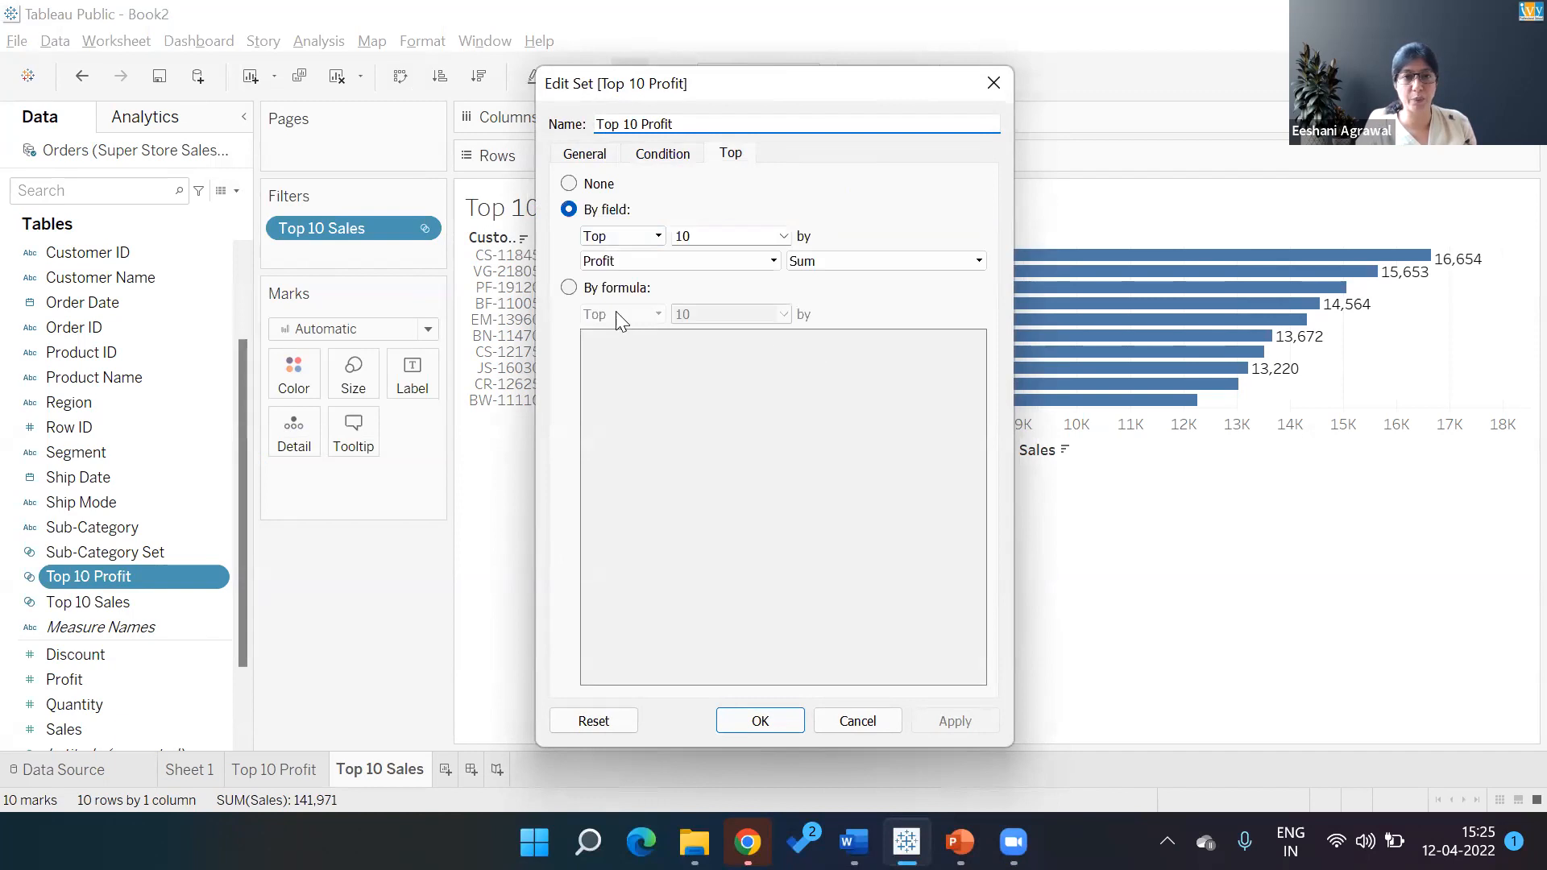
{"action": "left_click", "coordinate": [675, 157]}
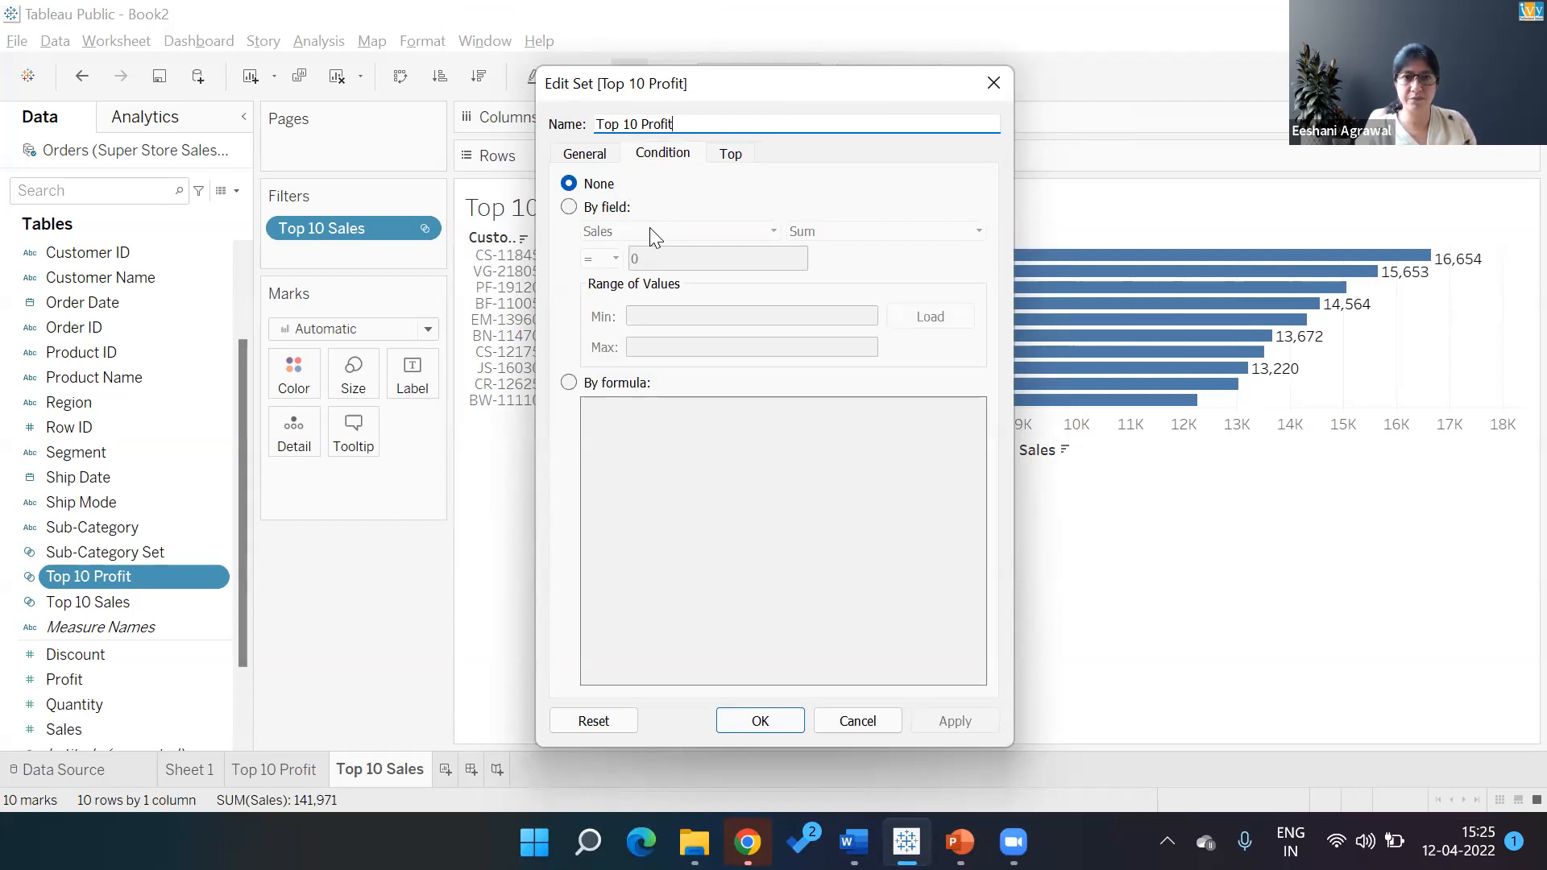
{"action": "left_click", "coordinate": [746, 104]}
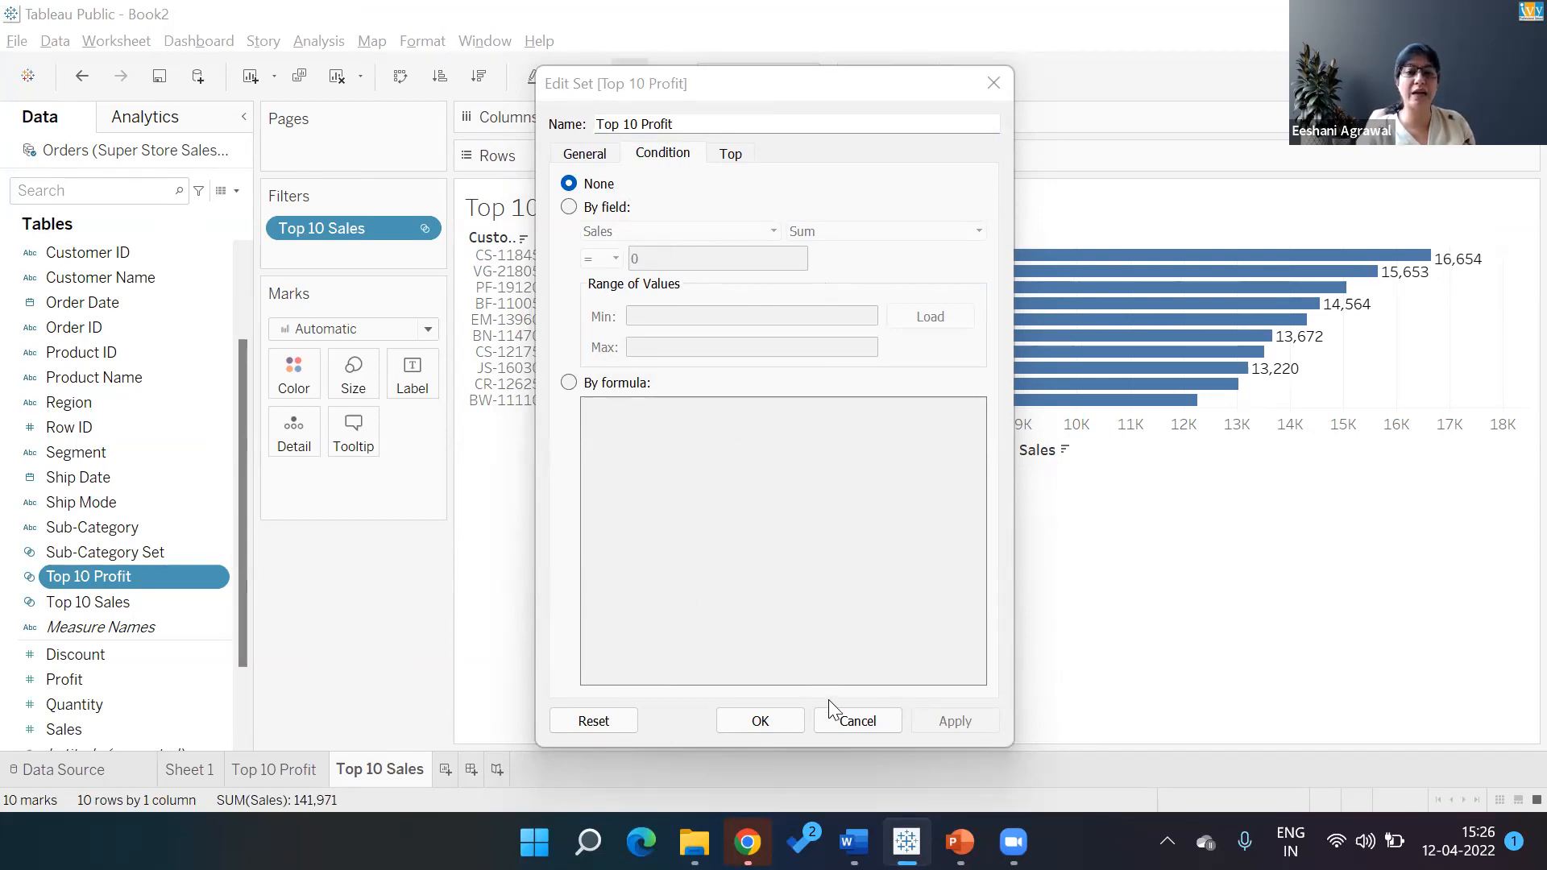
{"action": "left_click", "coordinate": [835, 720]}
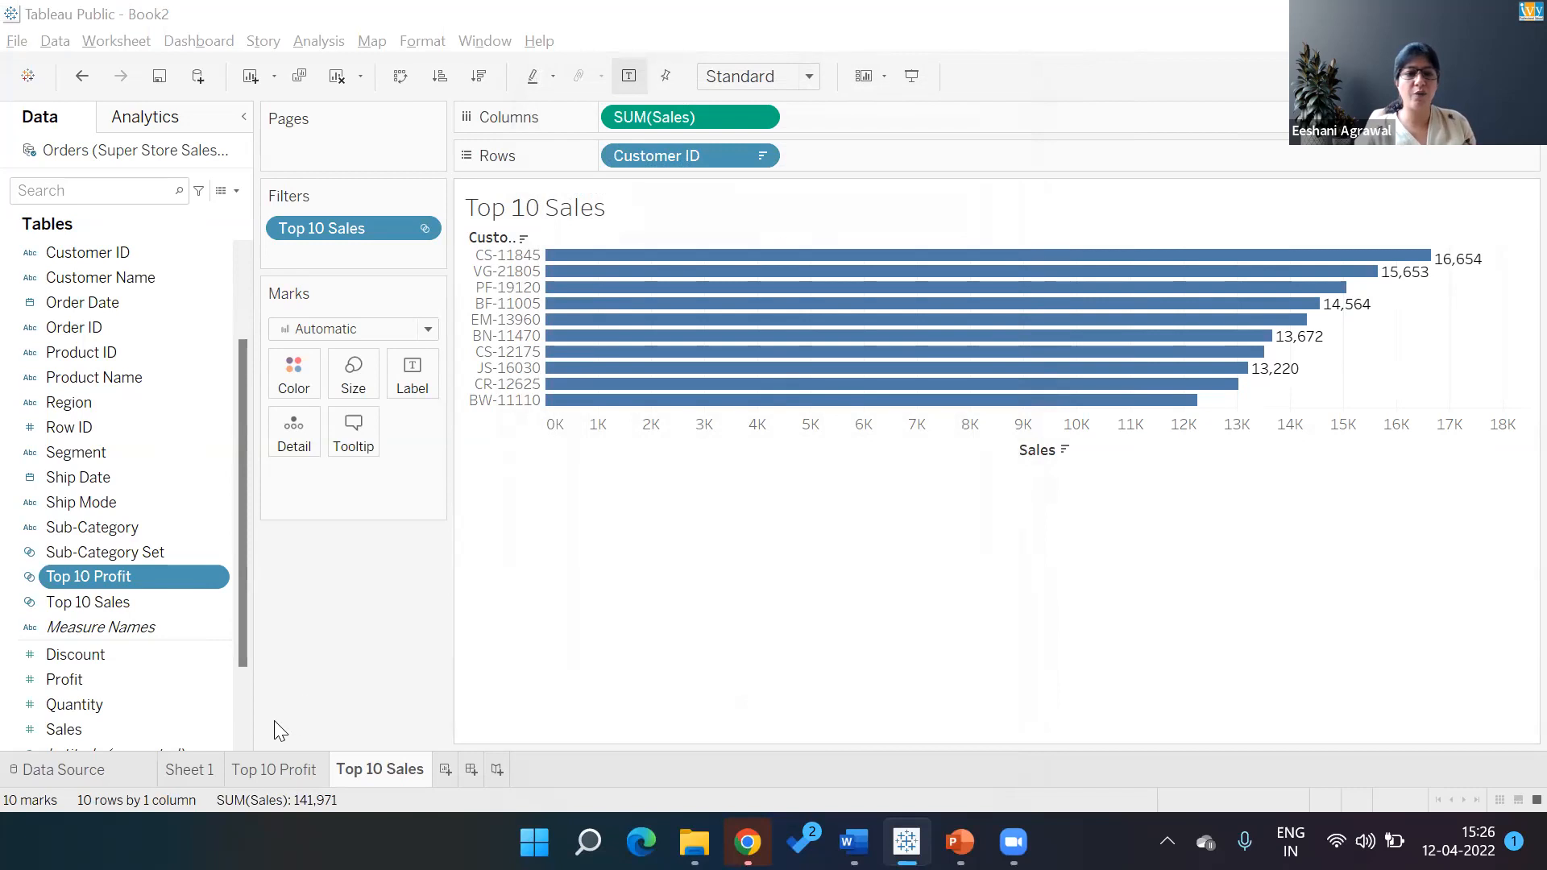
{"action": "left_click", "coordinate": [272, 759]}
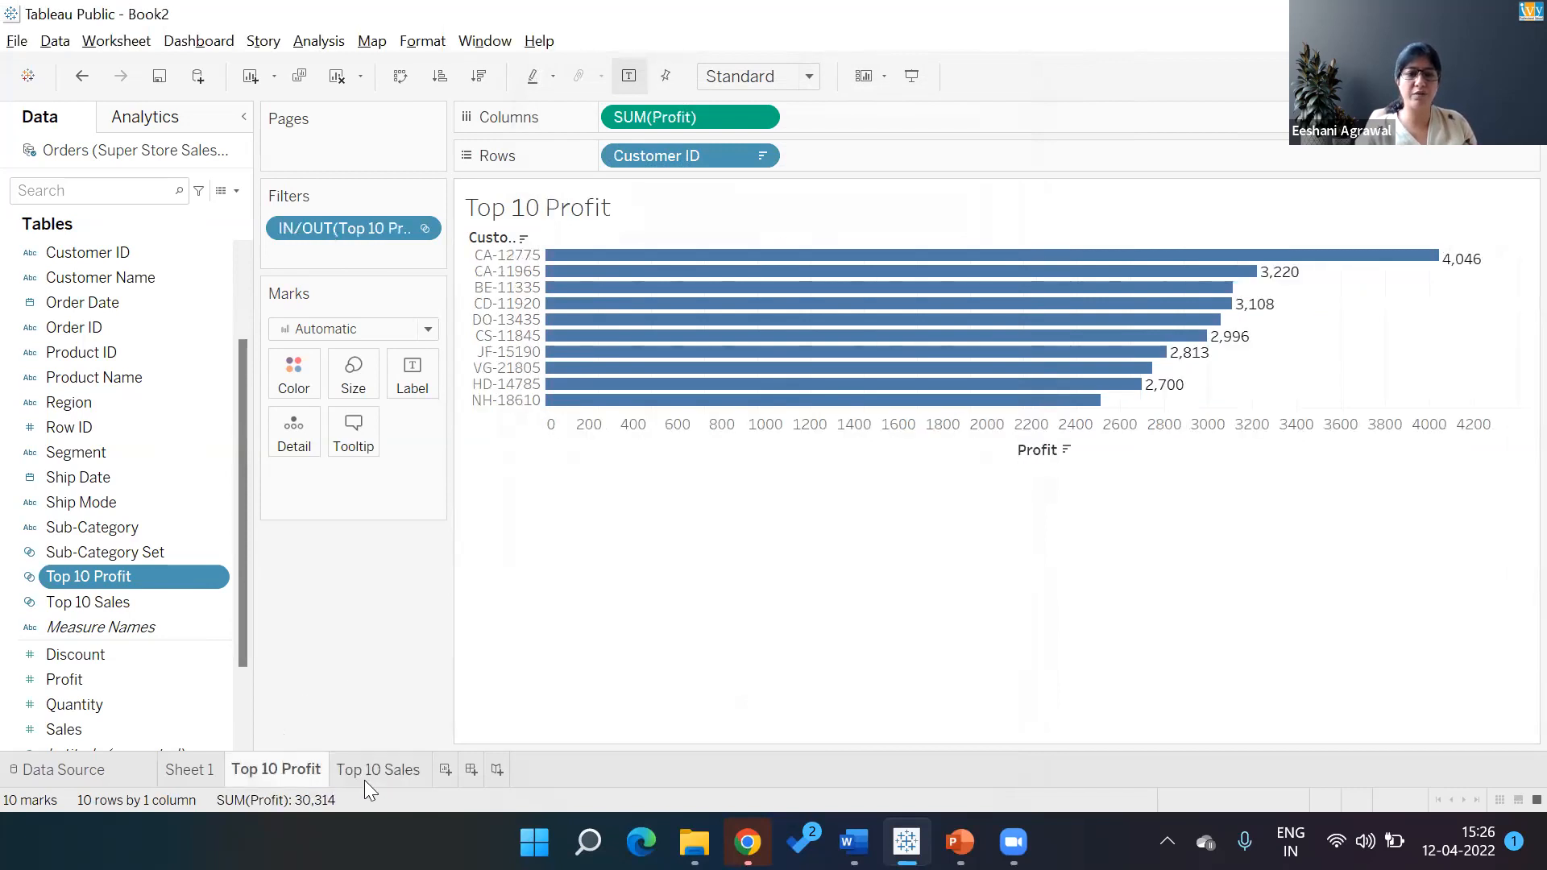
{"action": "left_click", "coordinate": [384, 769]}
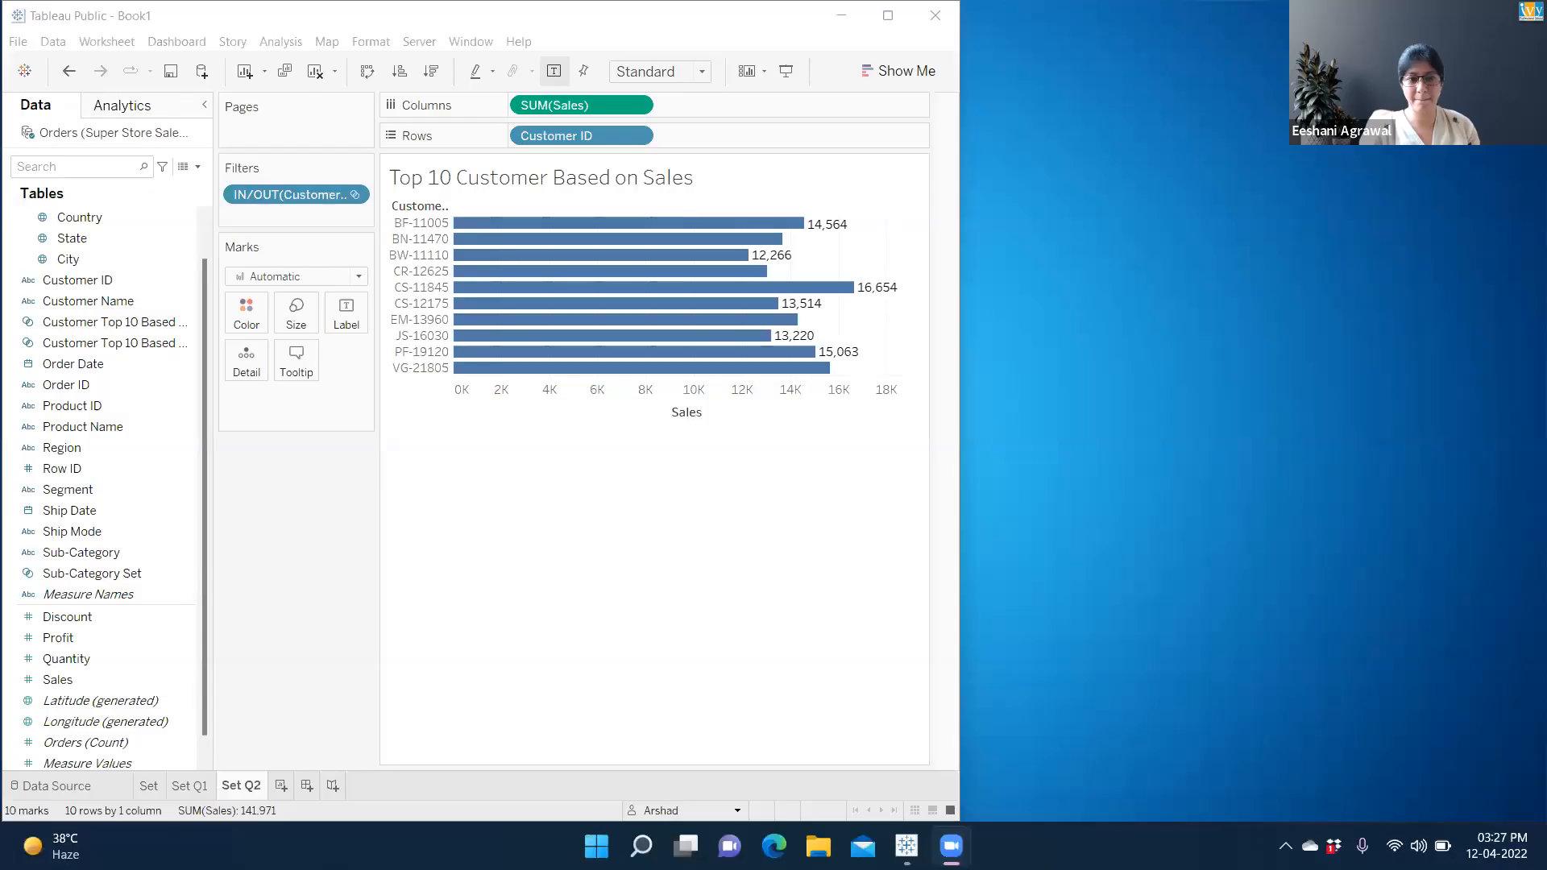
Sort the Top 10 Customer Based on Sales bars descending, highest seller first
{"action": "left_click", "coordinate": [887, 17]}
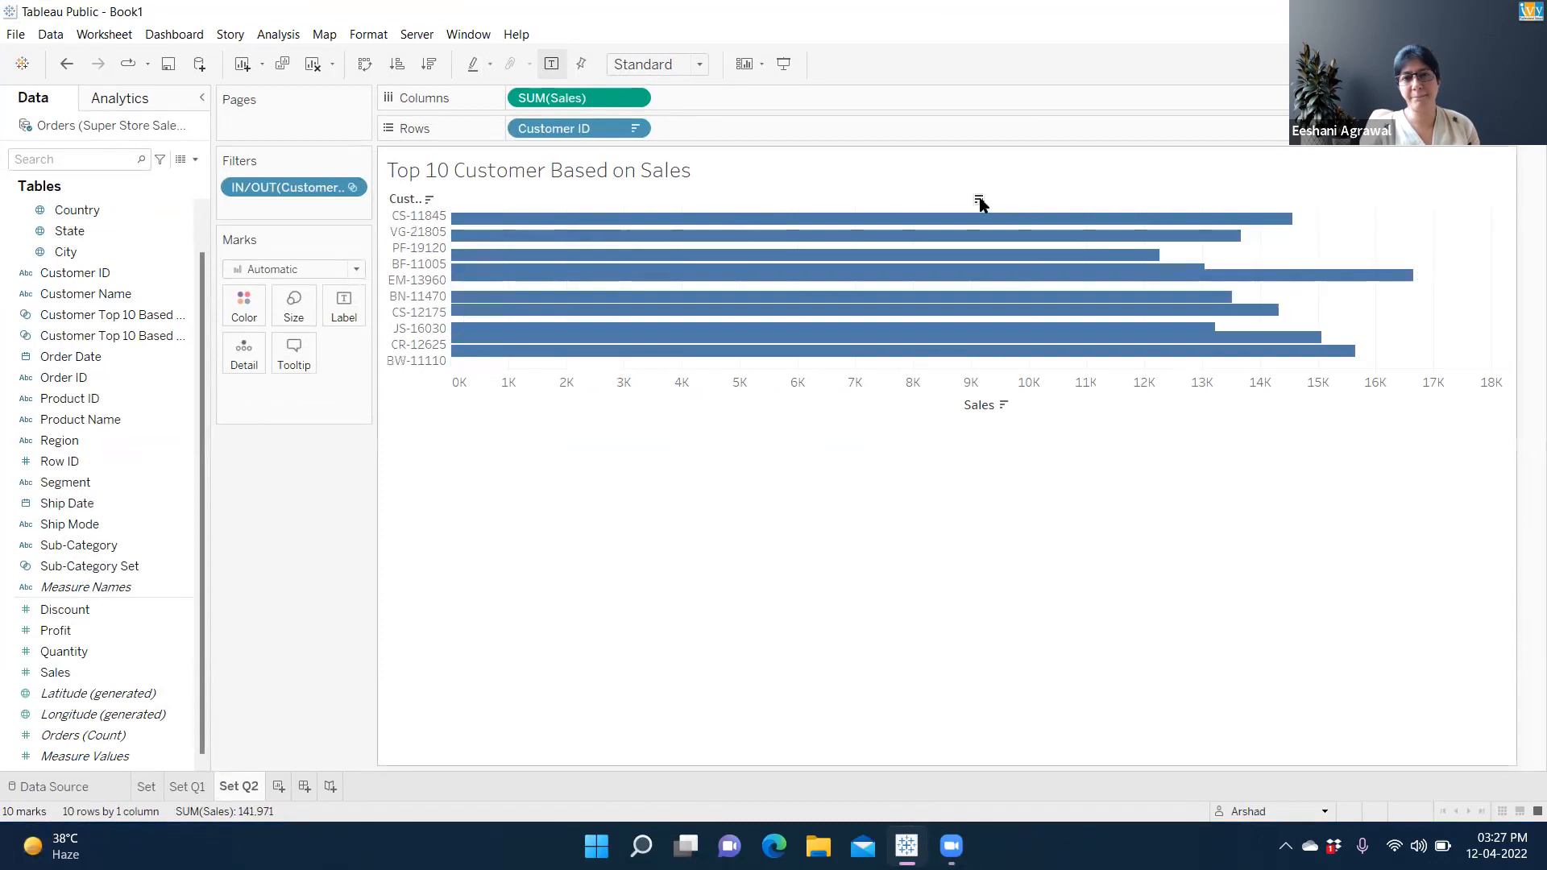
{"action": "left_click", "coordinate": [979, 200]}
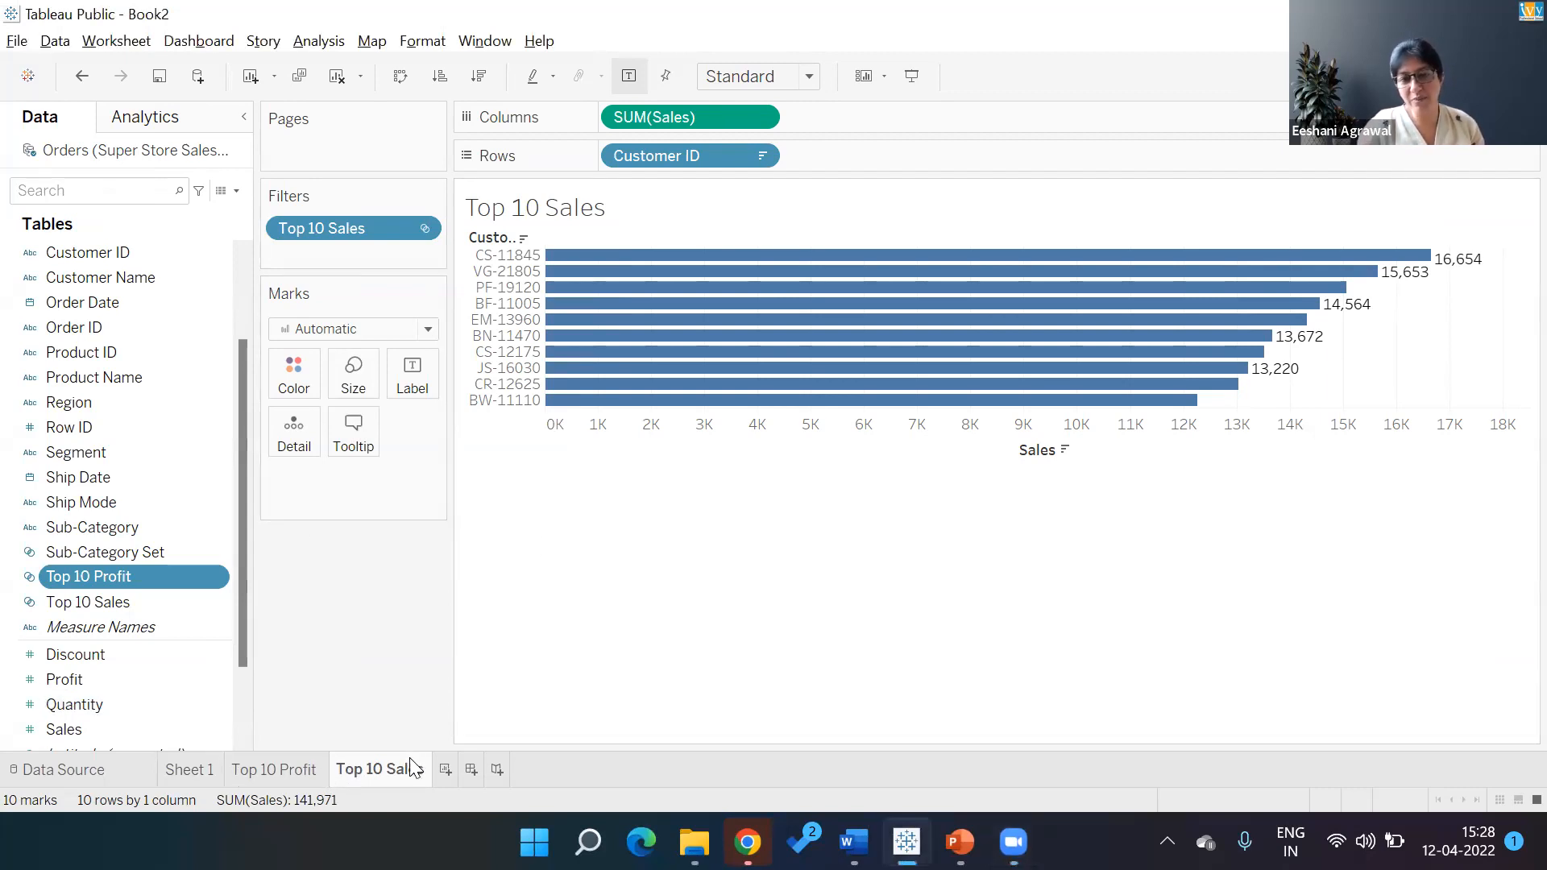
Switch to the Top 10 Profit sheet and open the Top 10 Profit set's options menu
{"action": "left_click", "coordinate": [306, 761]}
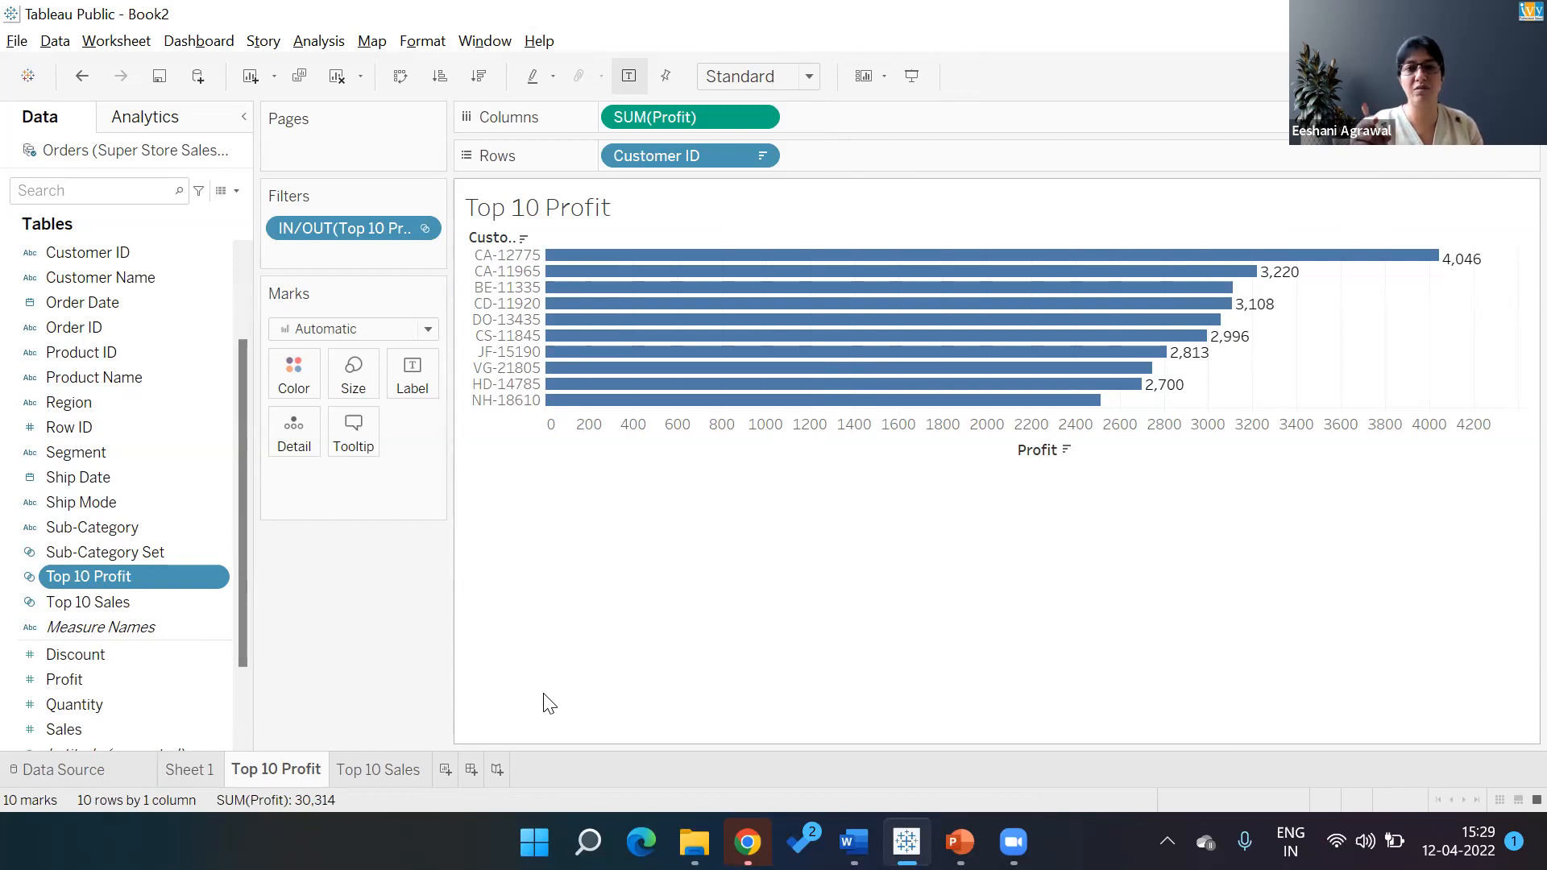
{"action": "left_click", "coordinate": [103, 600]}
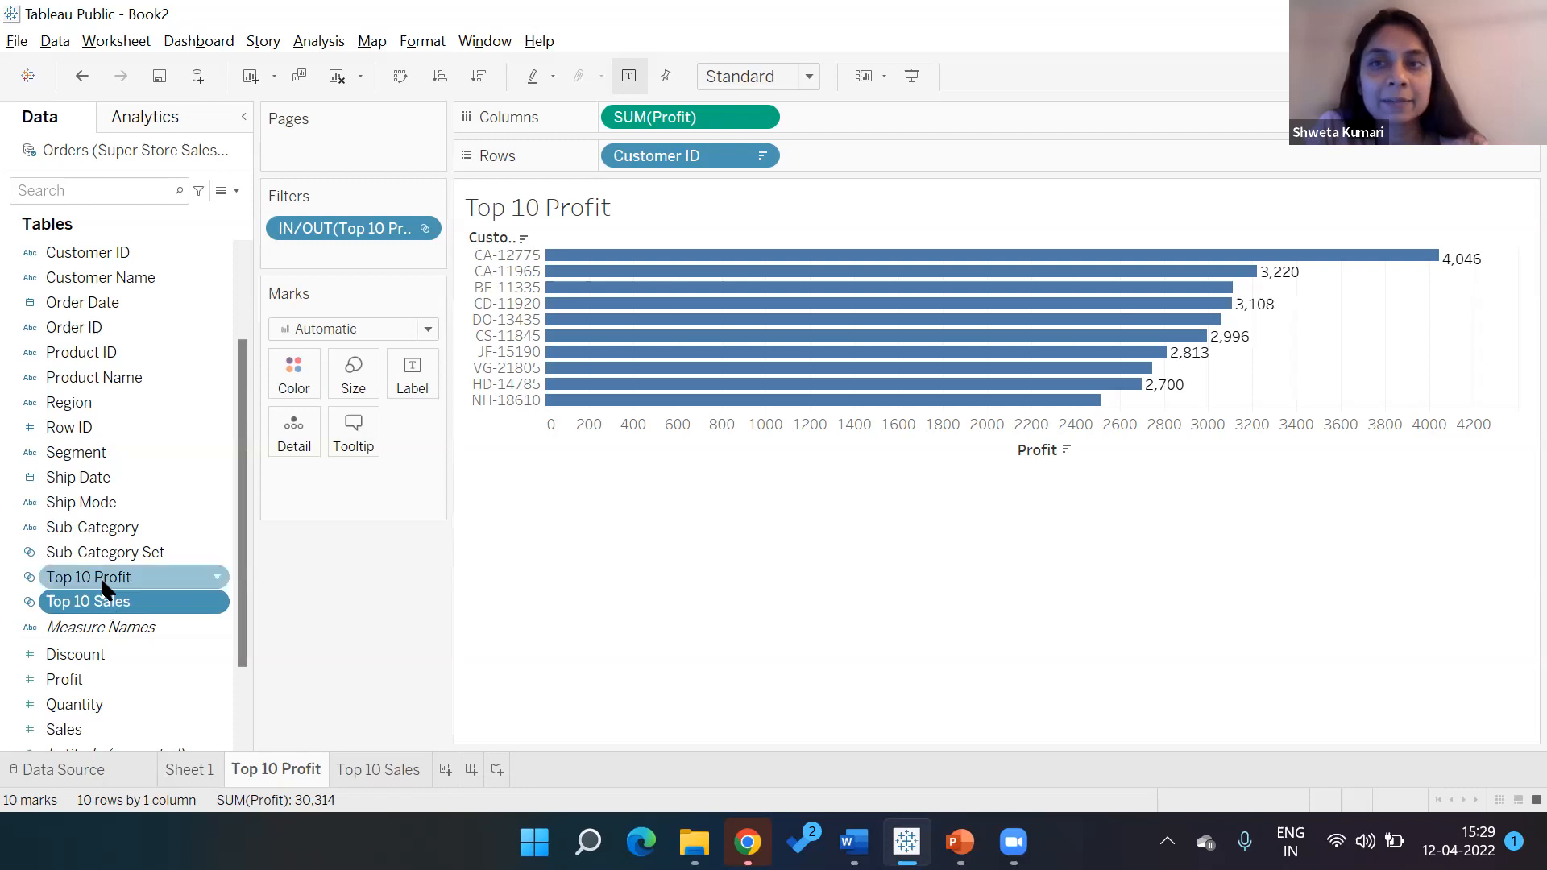
{"action": "left_click", "coordinate": [102, 577]}
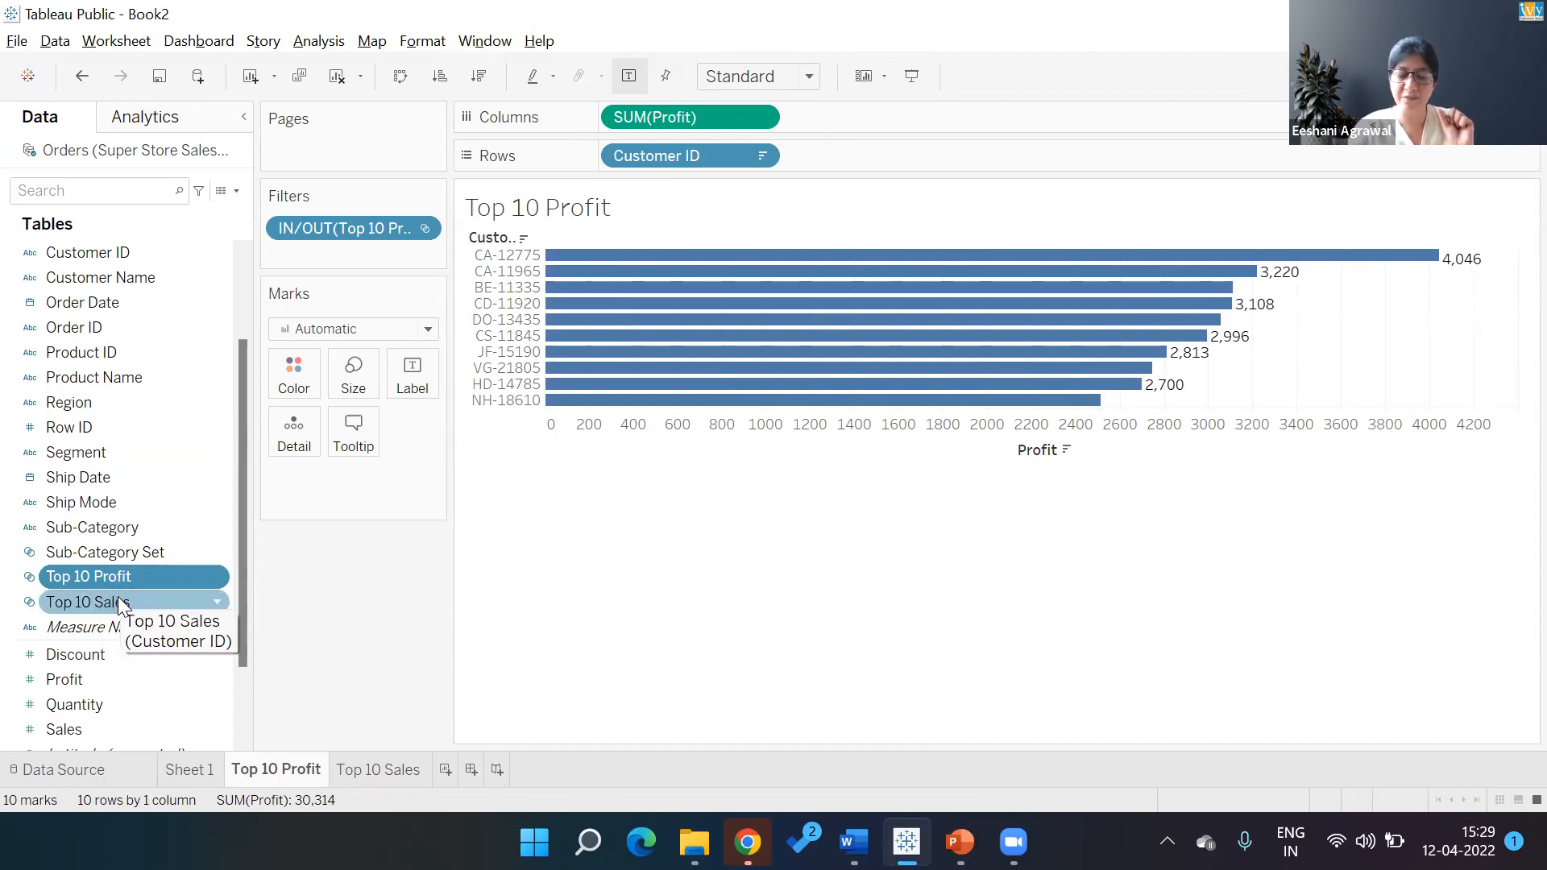
{"action": "left_click", "coordinate": [214, 575]}
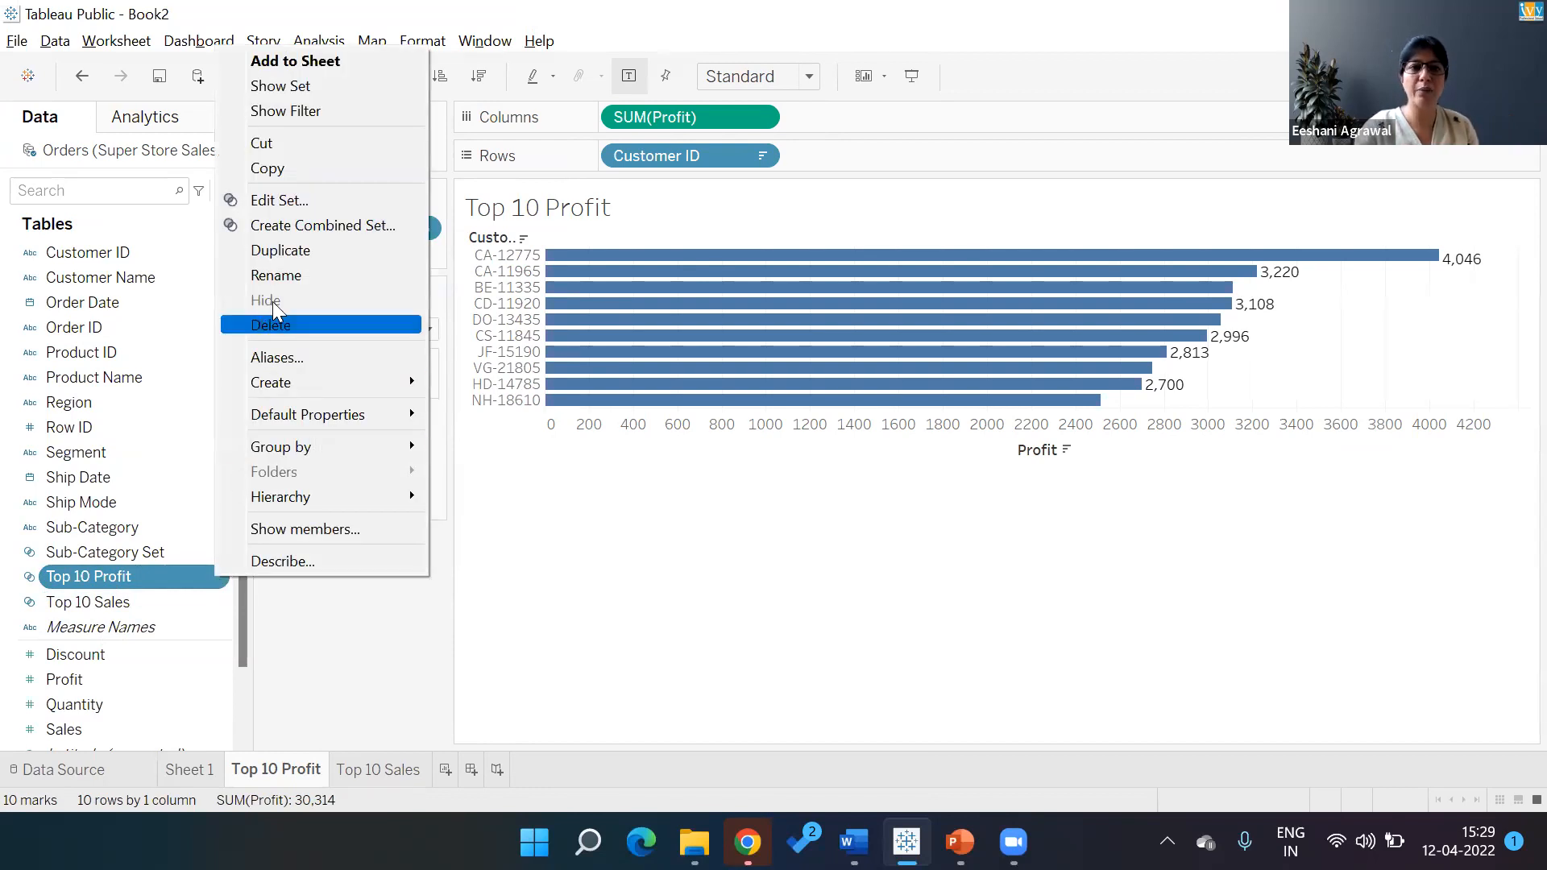
Combine Top 10 Profit with Top 10 Sales as 'Top 10 Profit and Sales', keeping shared members only
{"action": "left_click", "coordinate": [263, 226]}
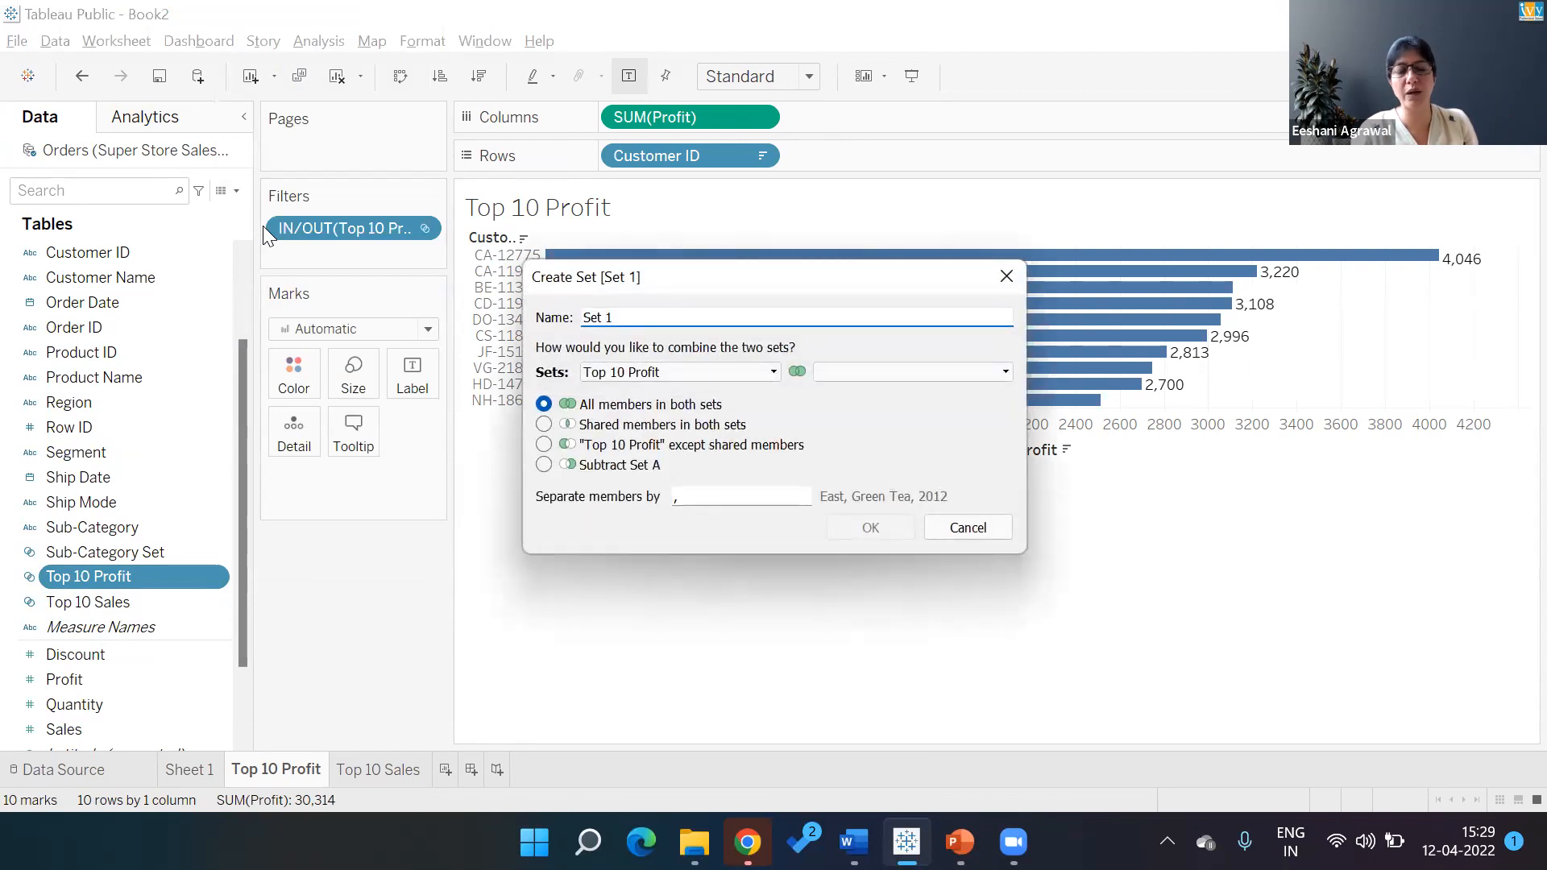
{"action": "key", "text": "BackSpace"}
{"action": "key", "text": "BackSpace"}
{"action": "key", "text": "BackSpace"}
{"action": "key", "text": "BackSpace"}
{"action": "key", "text": "BackSpace"}
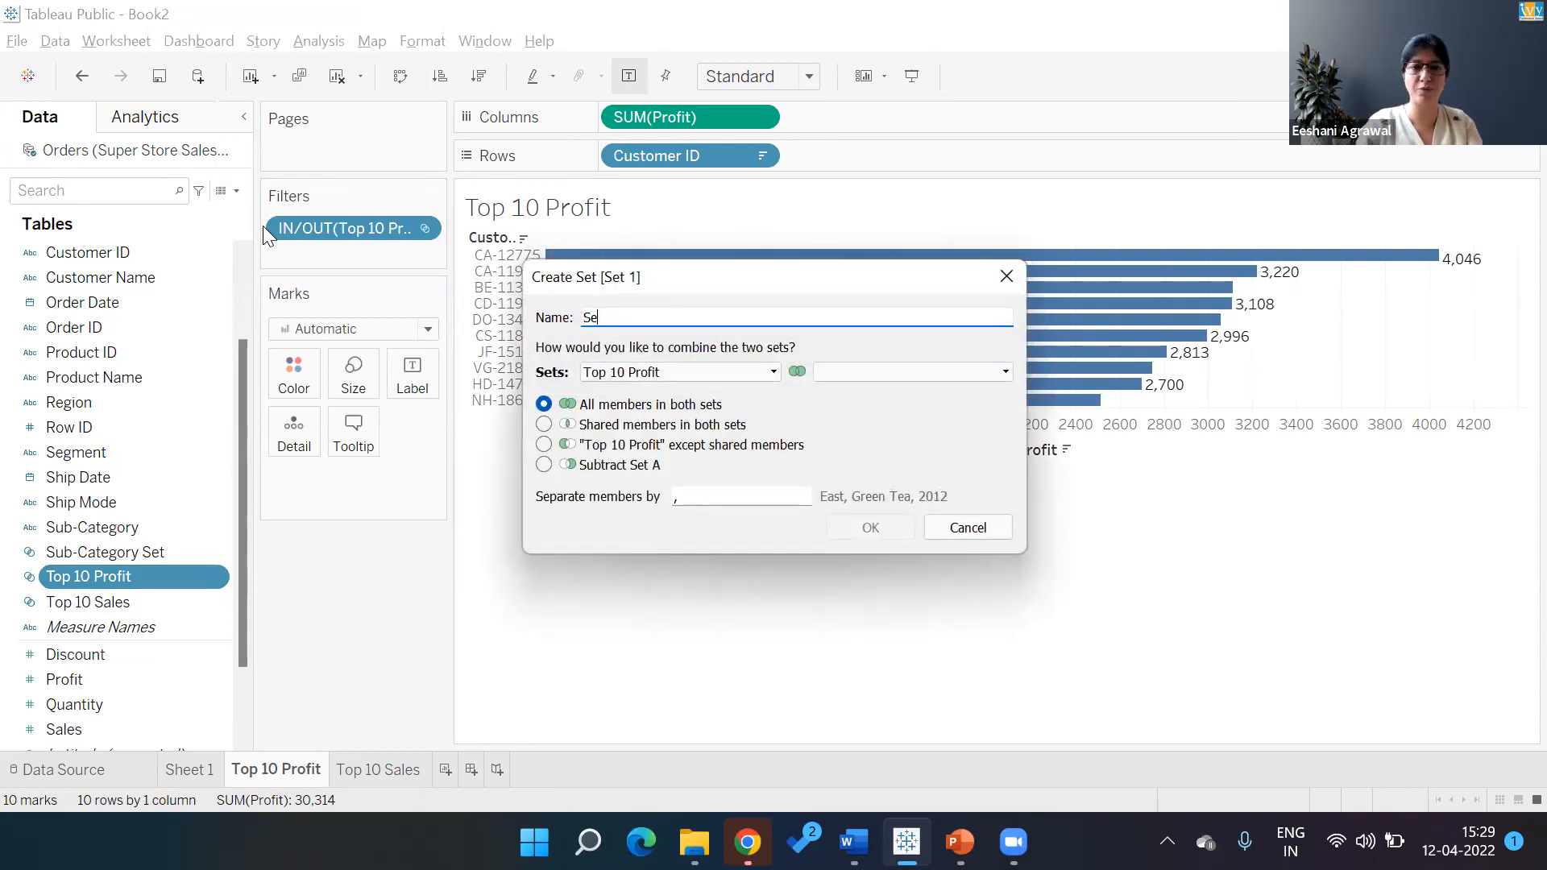
{"action": "type", "text": "Top 10 "}
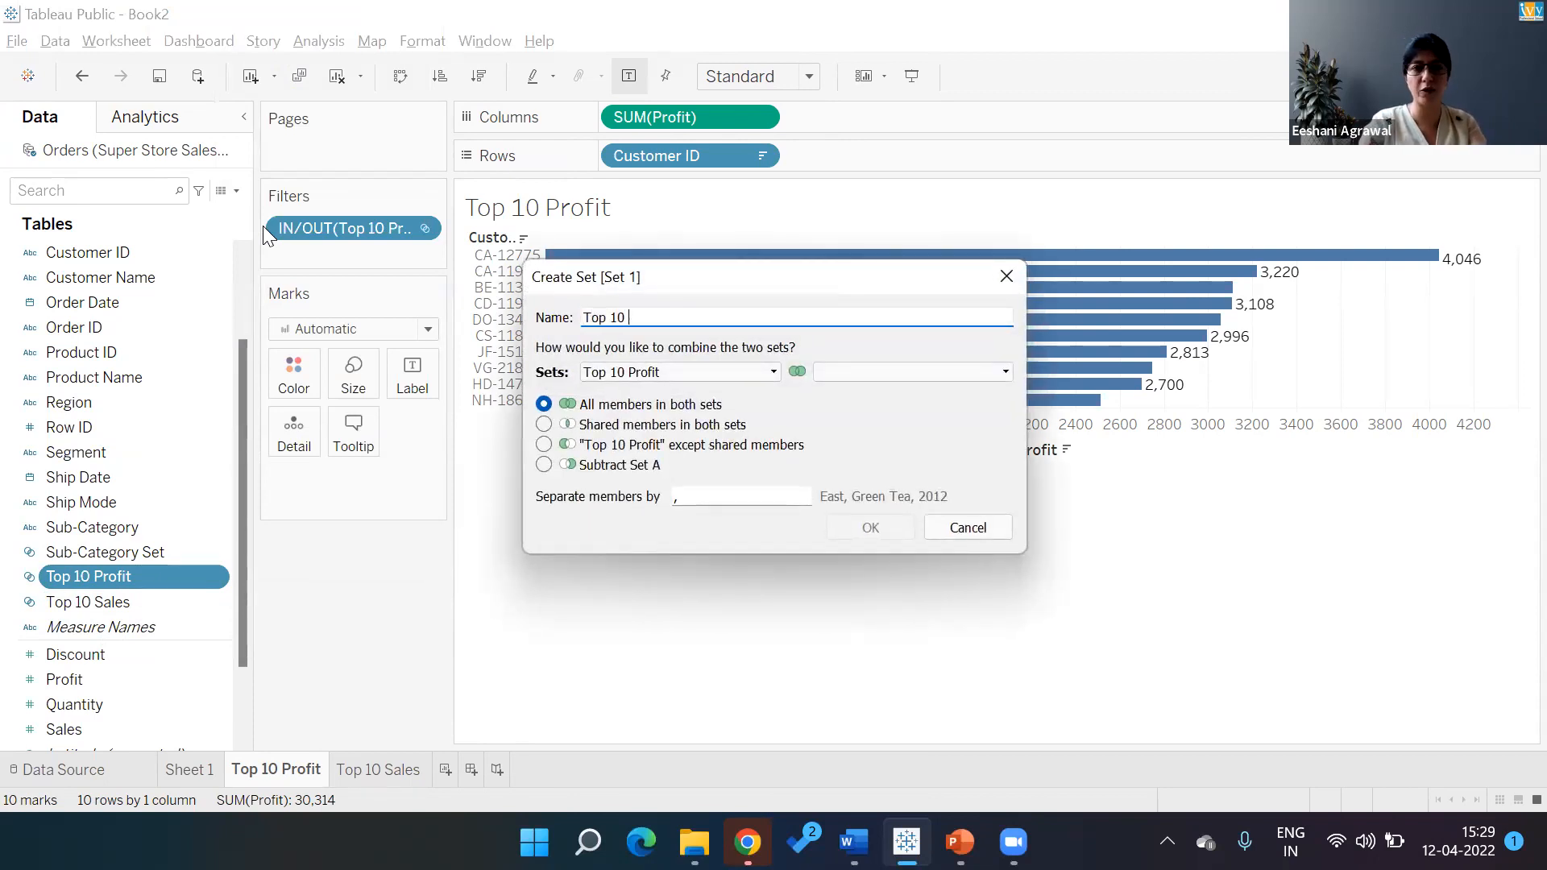
{"action": "type", "text": "Profit and Sales"}
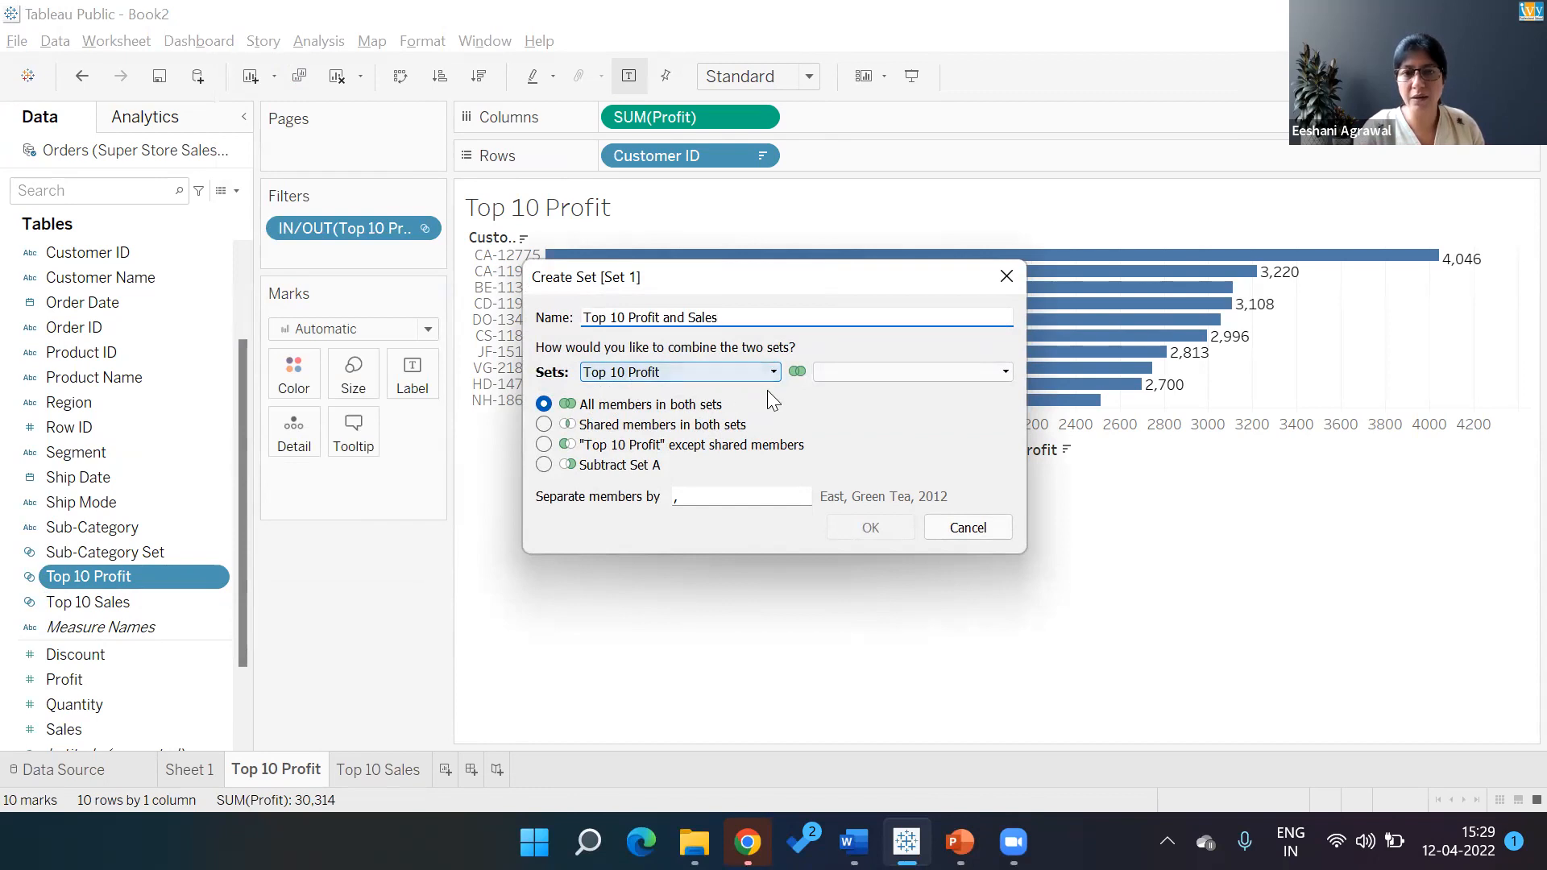
{"action": "left_click", "coordinate": [844, 377]}
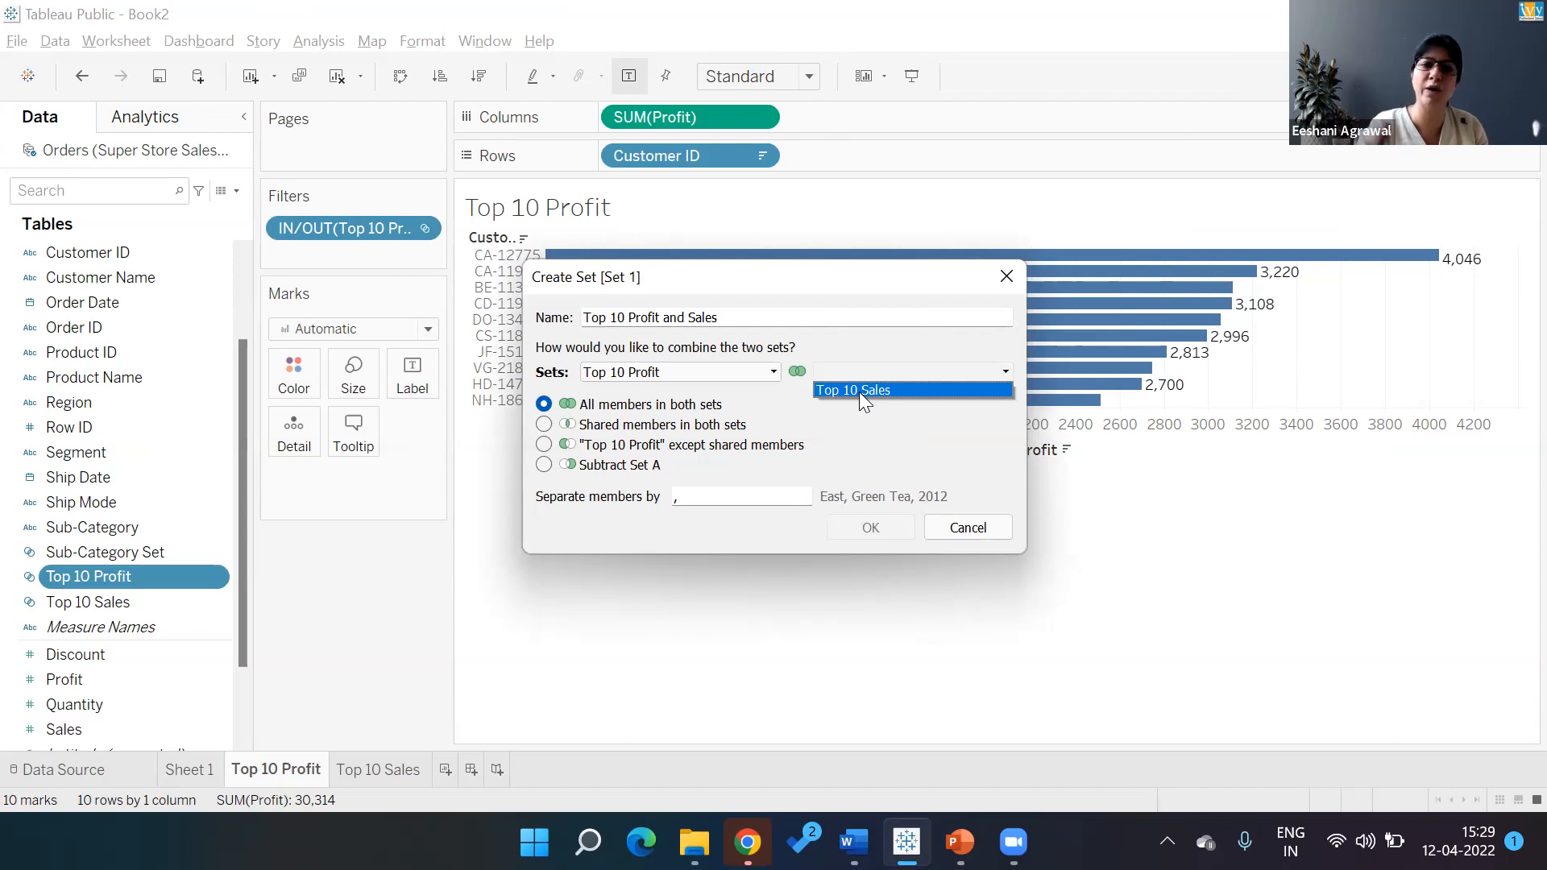
{"action": "left_click", "coordinate": [859, 391]}
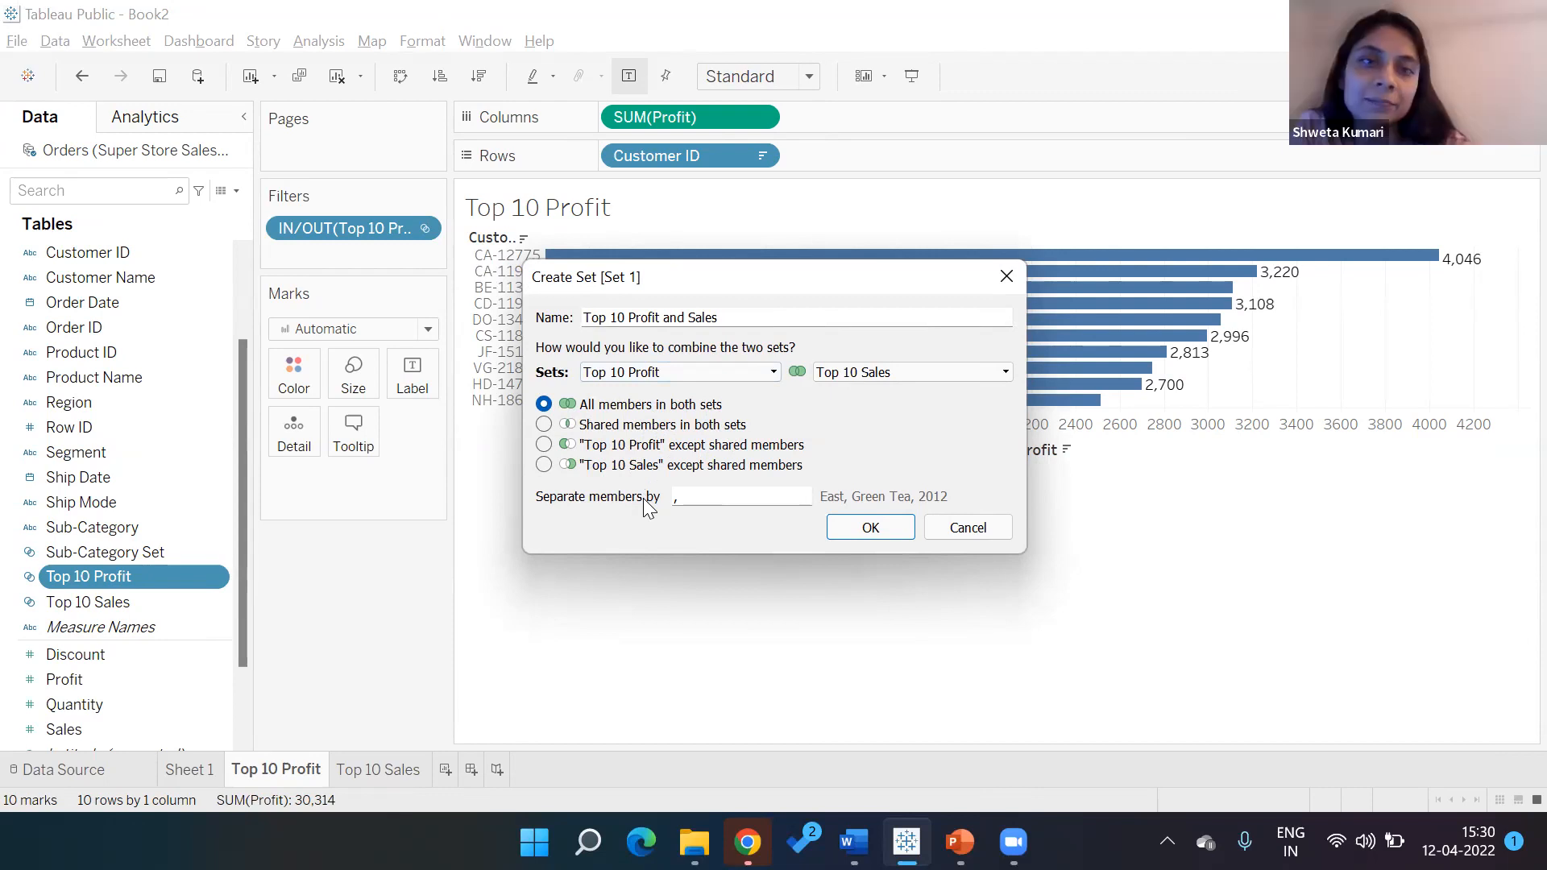
{"action": "left_click", "coordinate": [544, 425]}
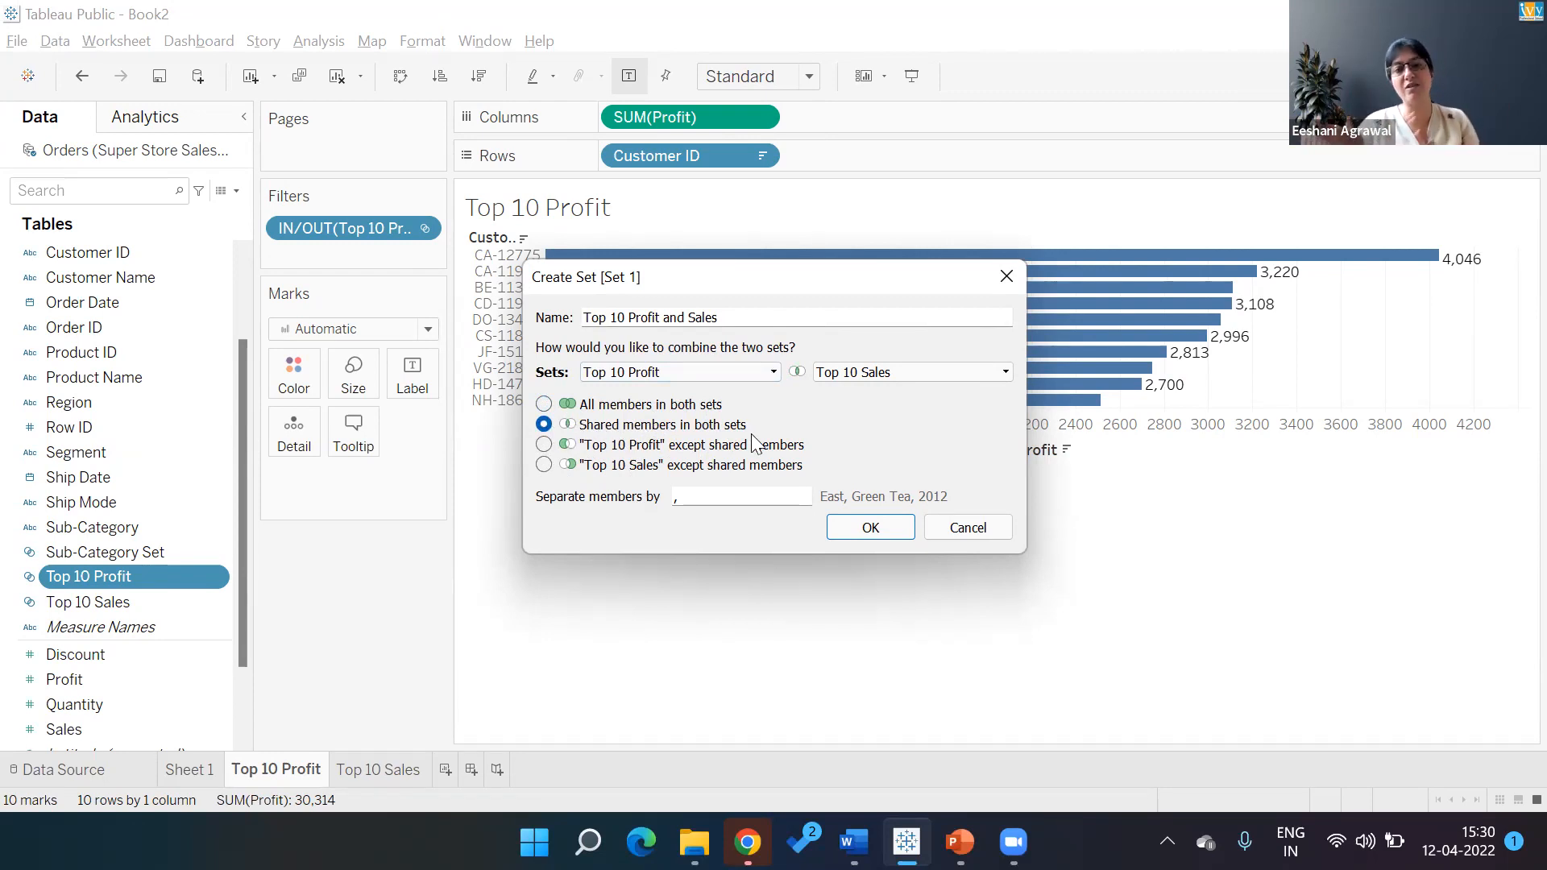
{"action": "left_click", "coordinate": [888, 530]}
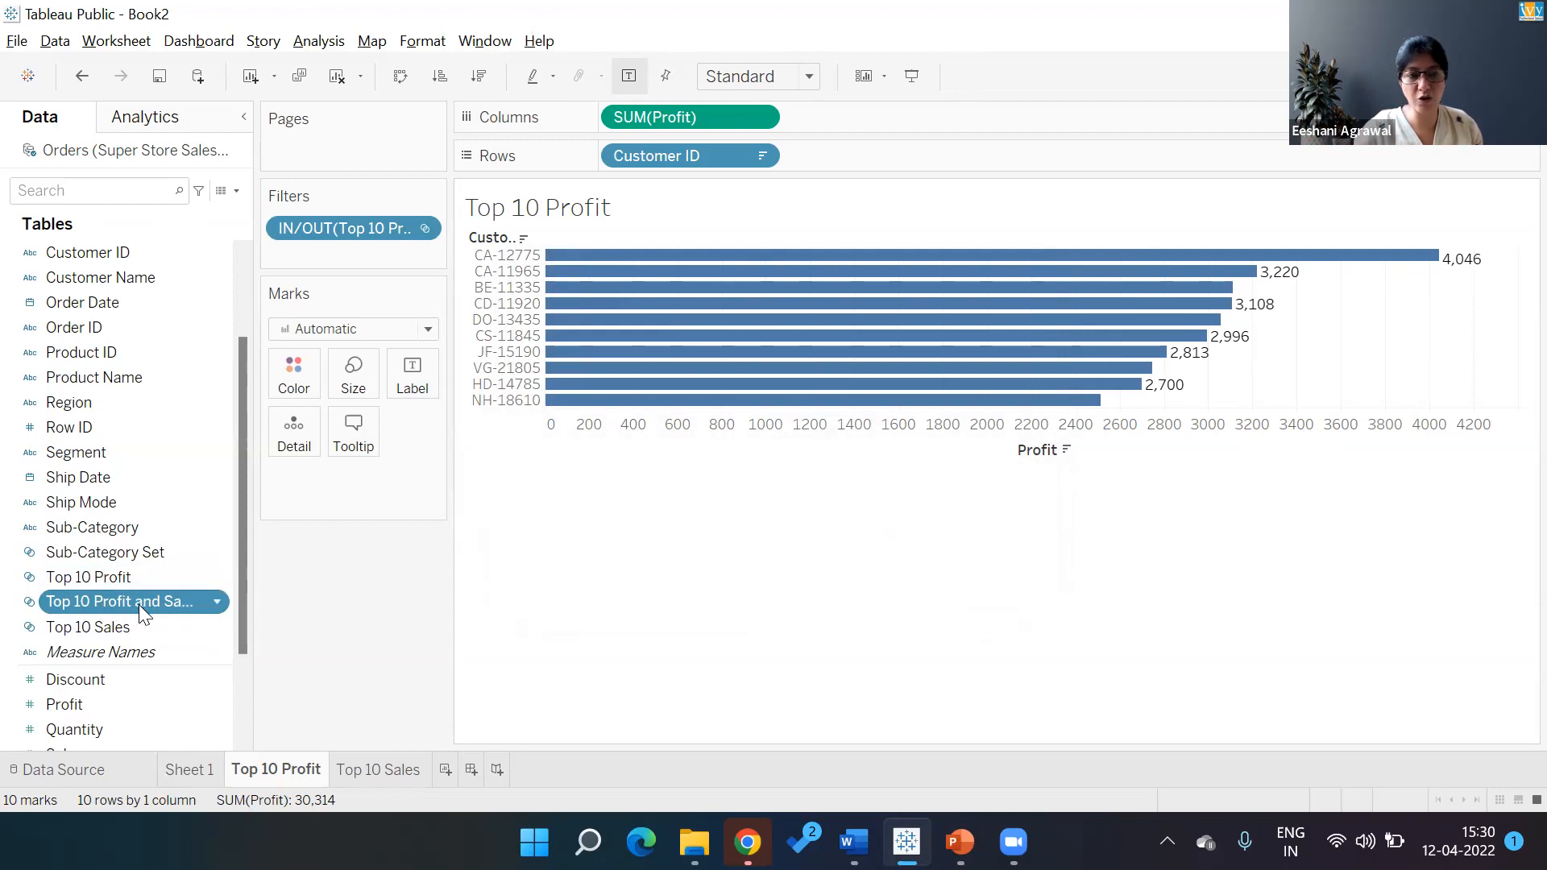
Add a sheet 'Top Sales and Profit' with rows split by combined-set In/Out, then Customer ID
{"action": "left_click", "coordinate": [445, 769]}
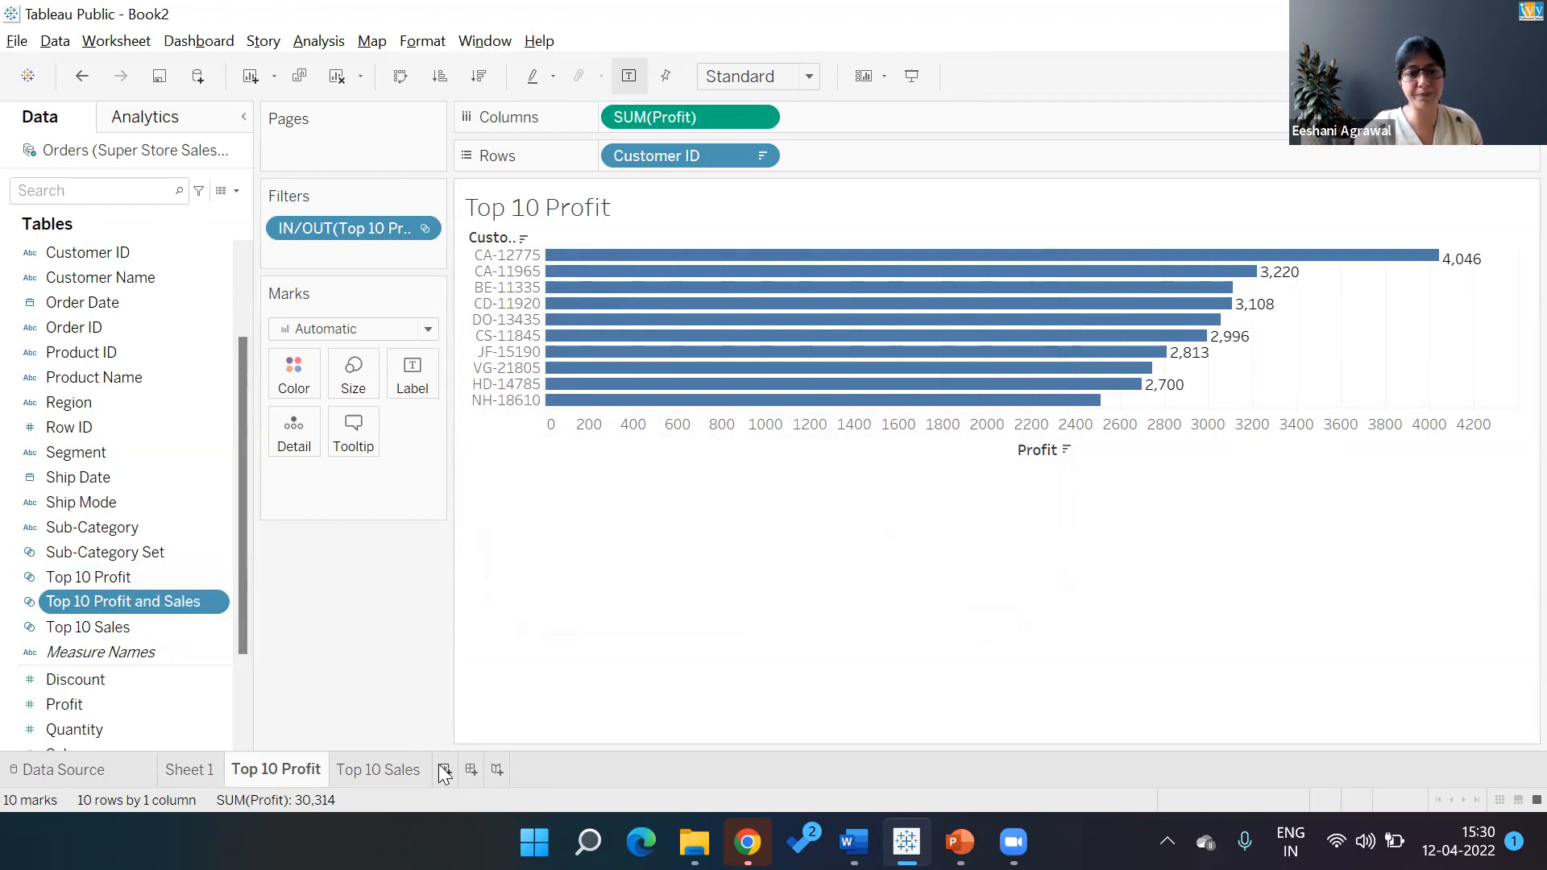
{"action": "double_click", "coordinate": [441, 770]}
{"action": "type", "text": "Top"}
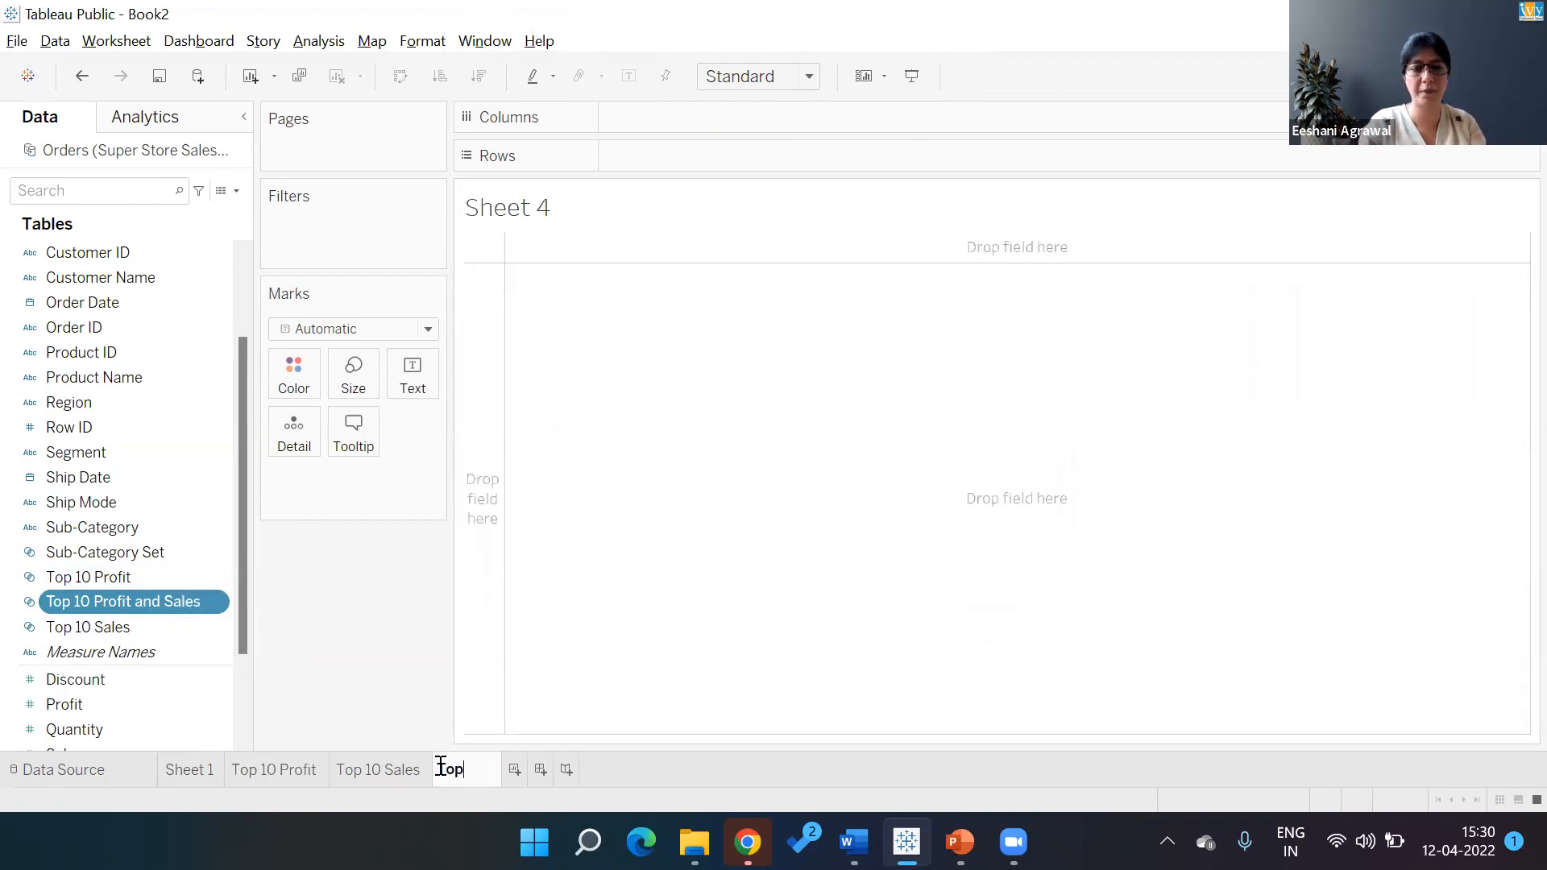
{"action": "type", "text": " Sales a"}
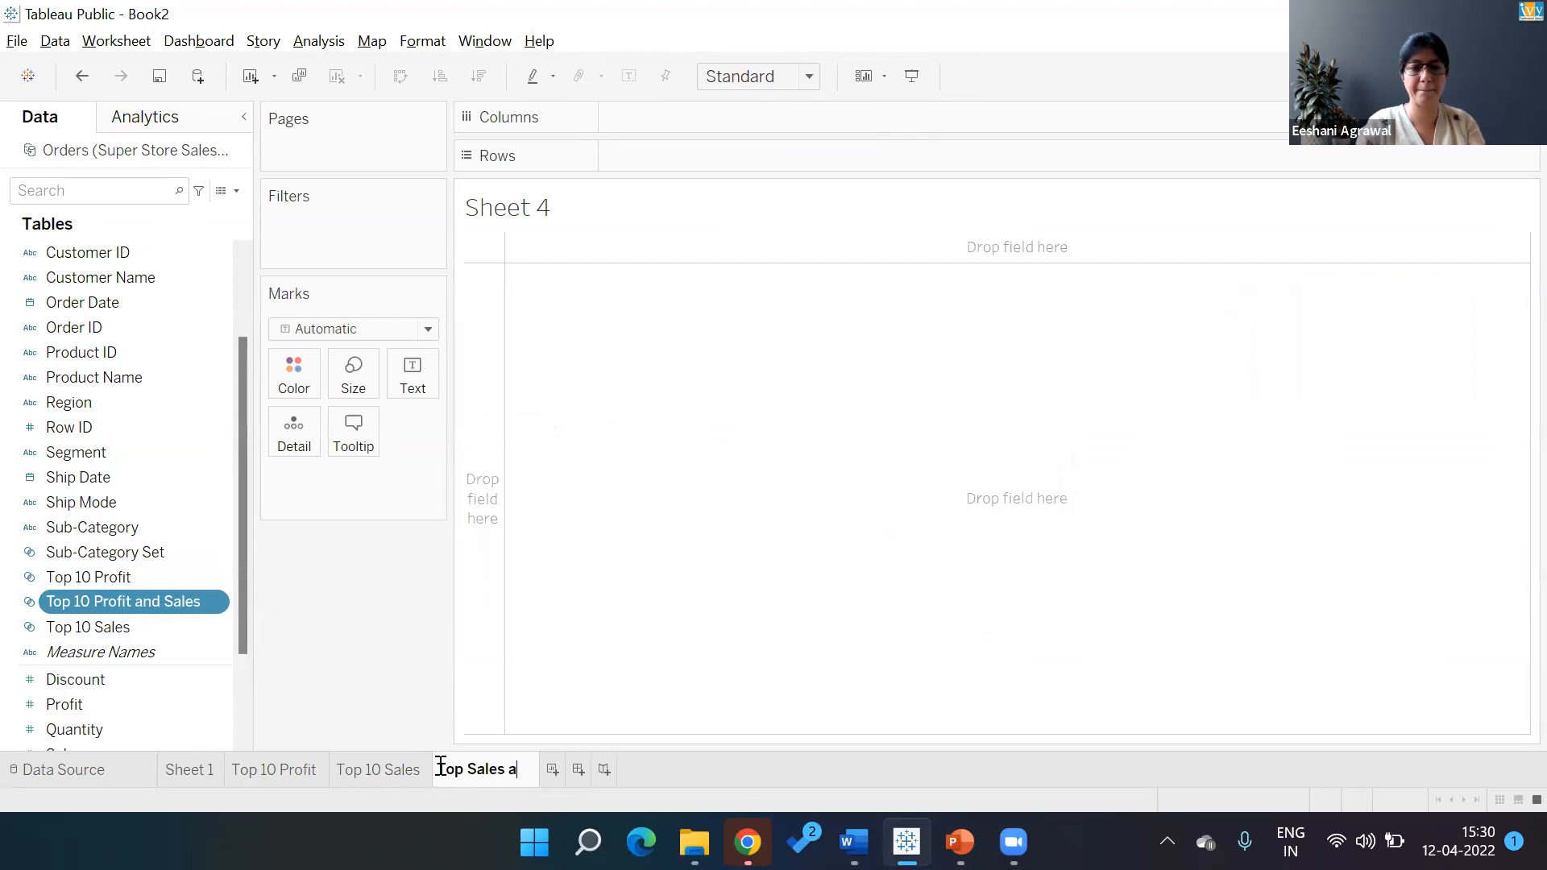
{"action": "type", "text": "nd Profit"}
{"action": "key", "text": "Return"}
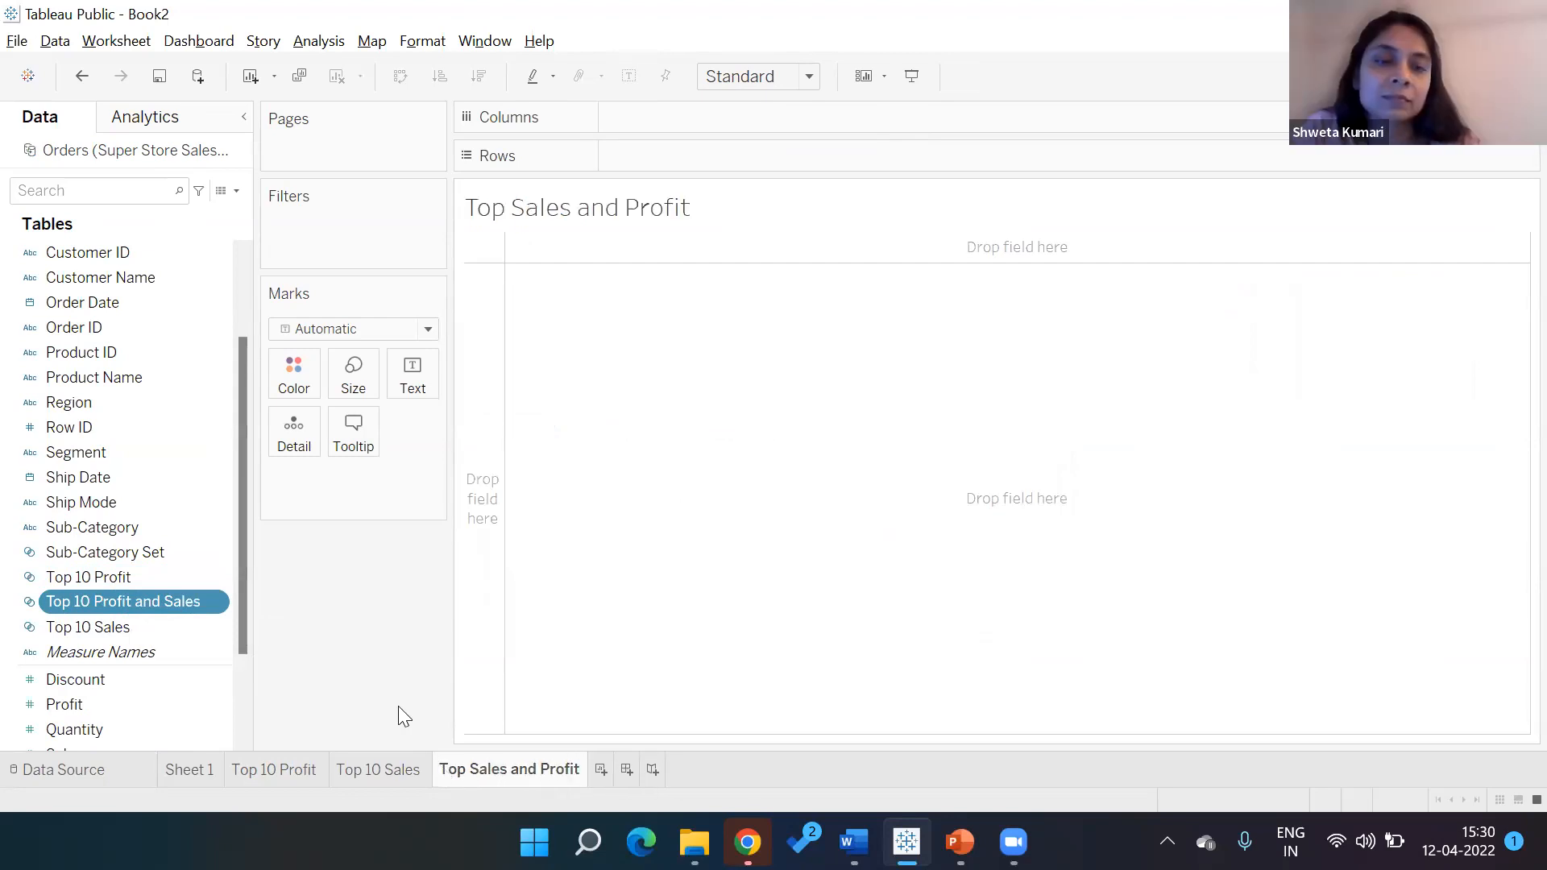
{"action": "double_click", "coordinate": [212, 610]}
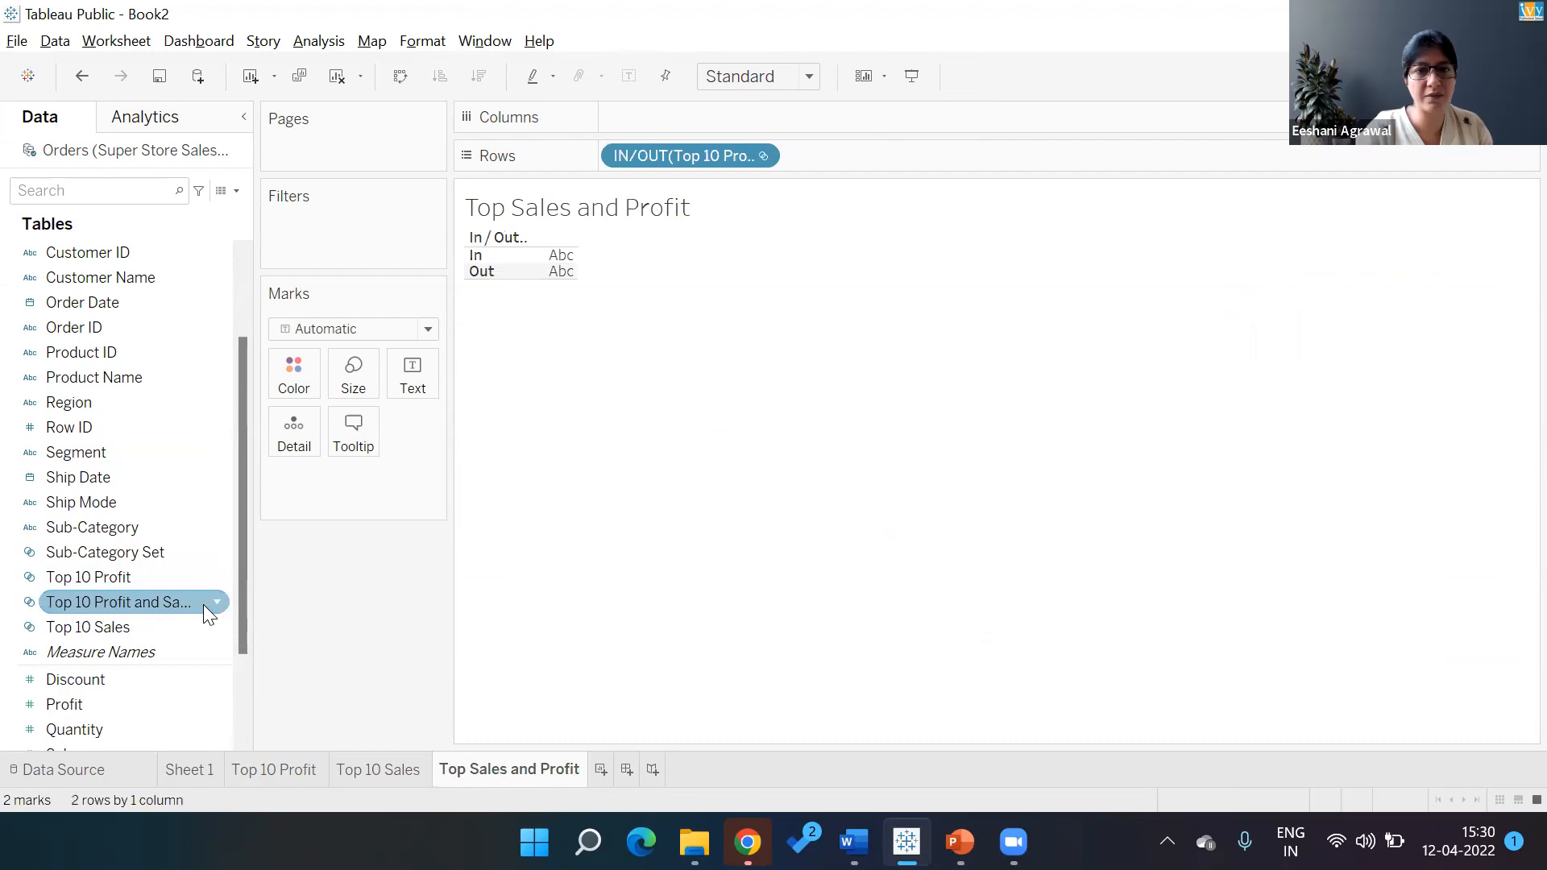
{"action": "double_click", "coordinate": [104, 253]}
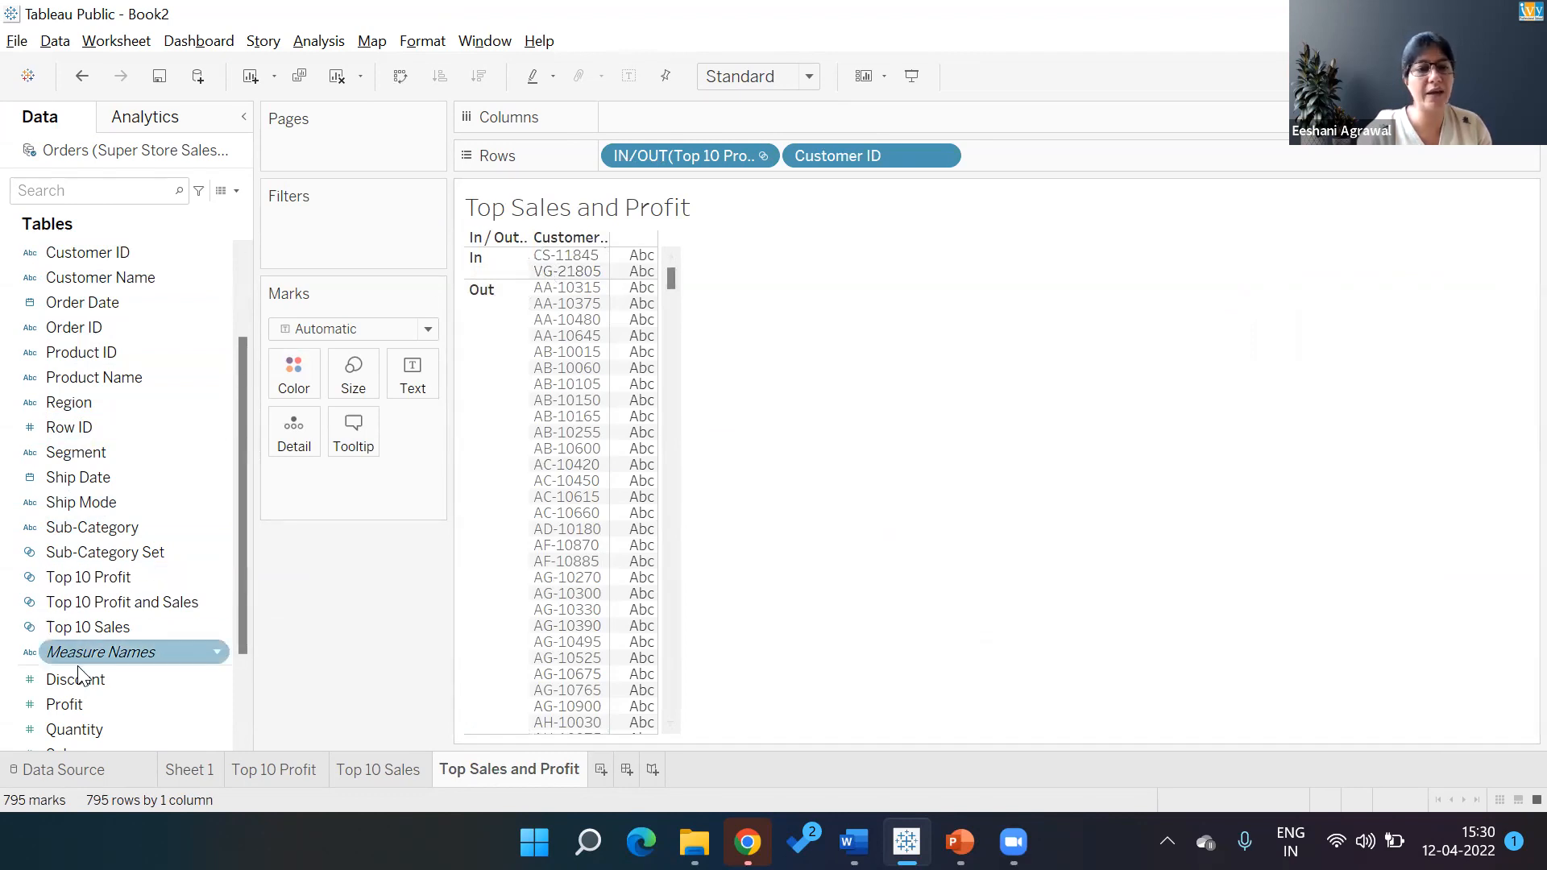
Add Profit and Sales as columns in the In/Out customer table, then switch to the course slides
{"action": "double_click", "coordinate": [69, 705]}
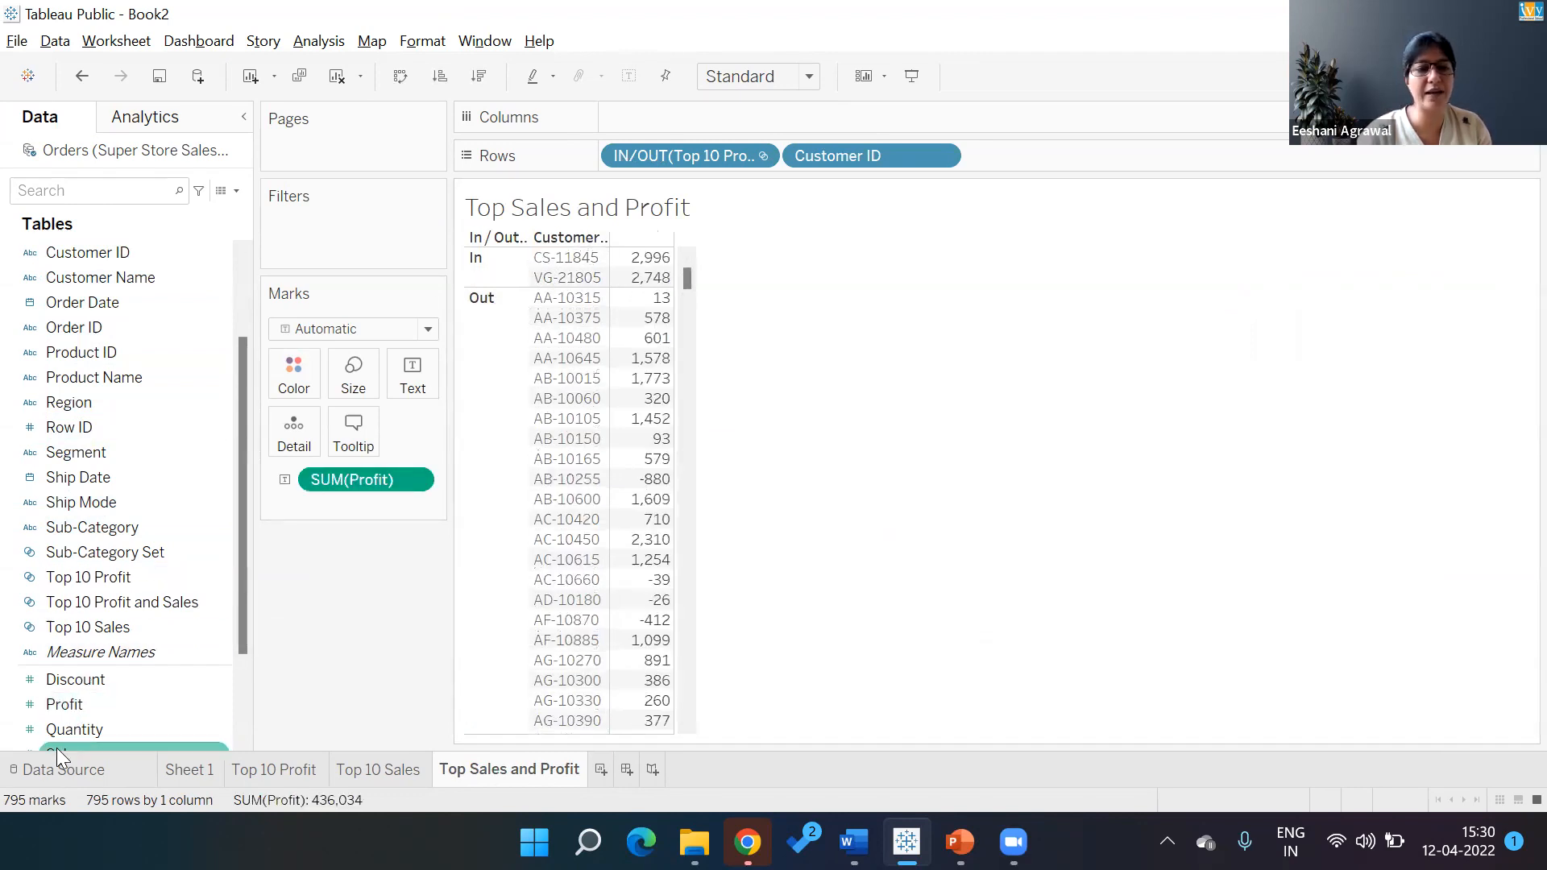
{"action": "double_click", "coordinate": [55, 745]}
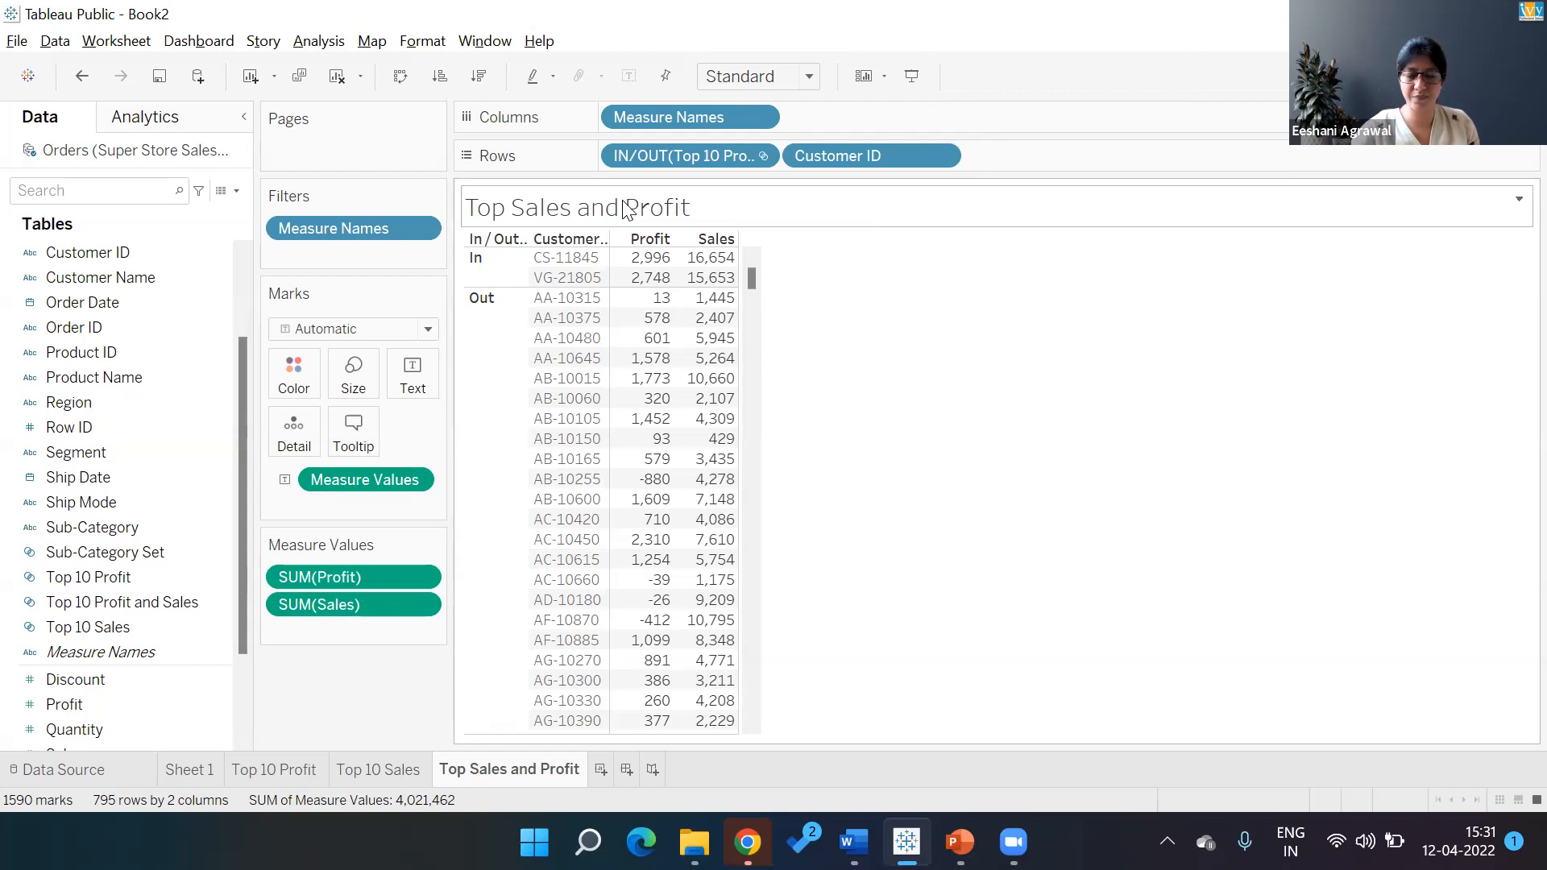
{"action": "left_click", "coordinate": [959, 842]}
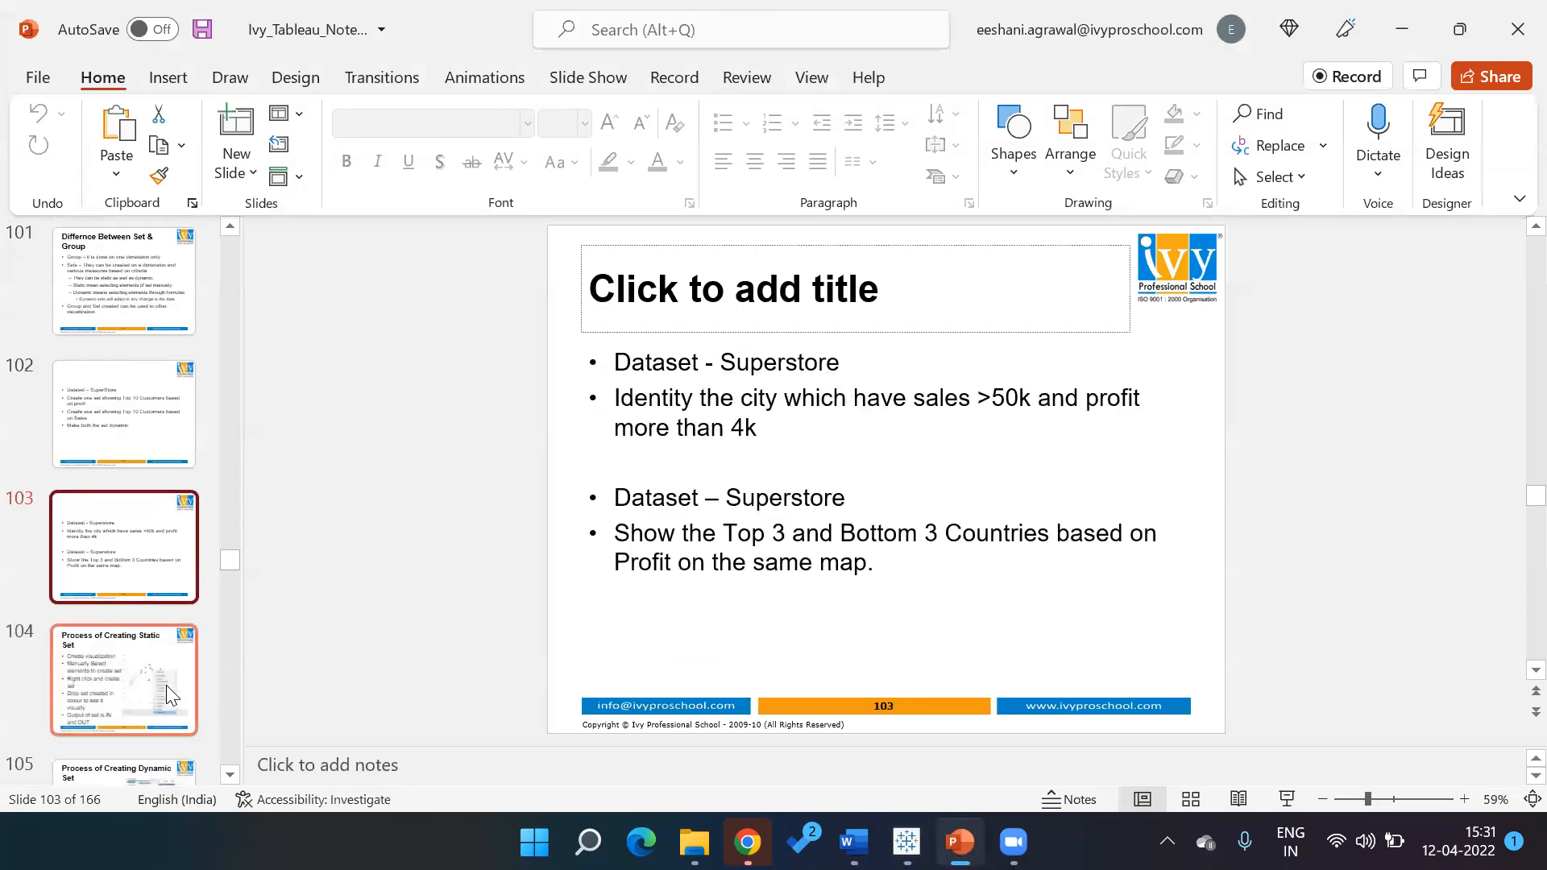
Go back to slide 102's Top 10 customer sets exercise, then return to Tableau
{"action": "key", "text": "Up"}
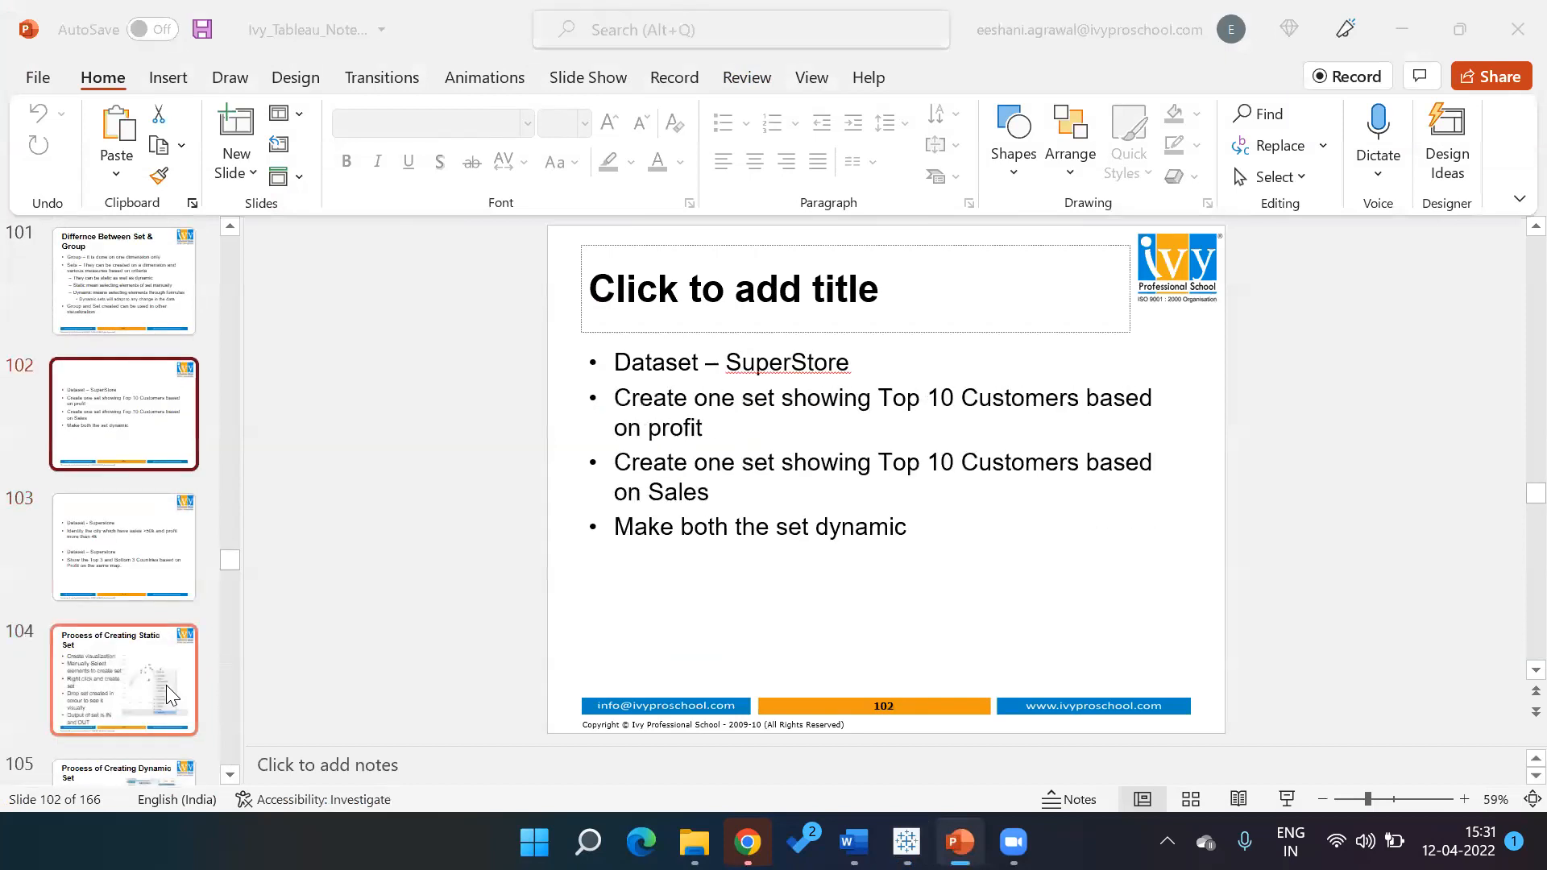
{"action": "key", "text": "alt+Tab"}
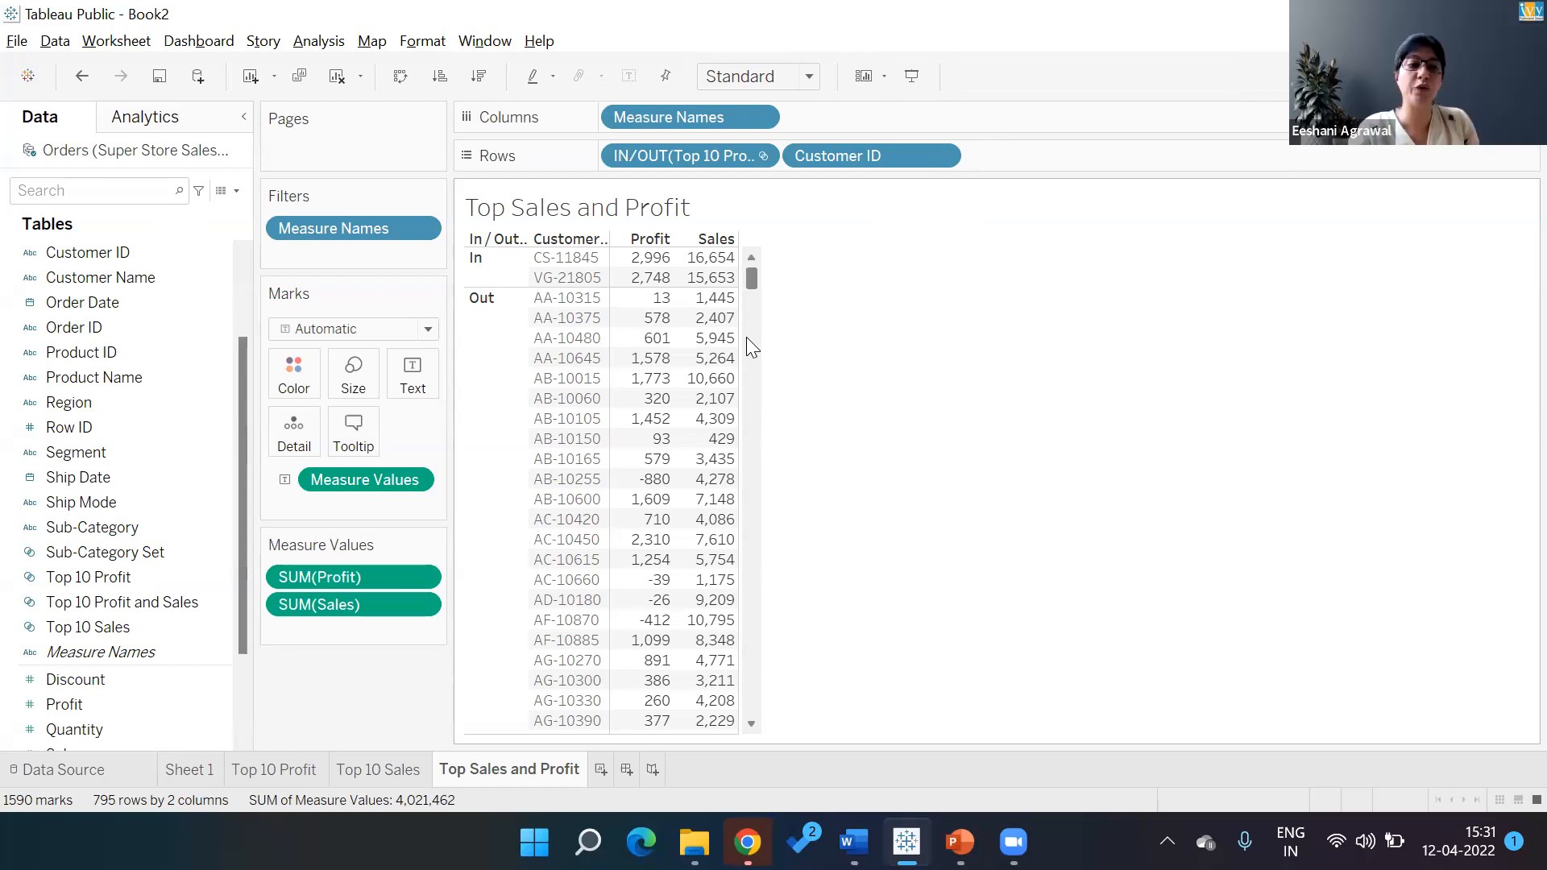
{"action": "left_click", "coordinate": [163, 606]}
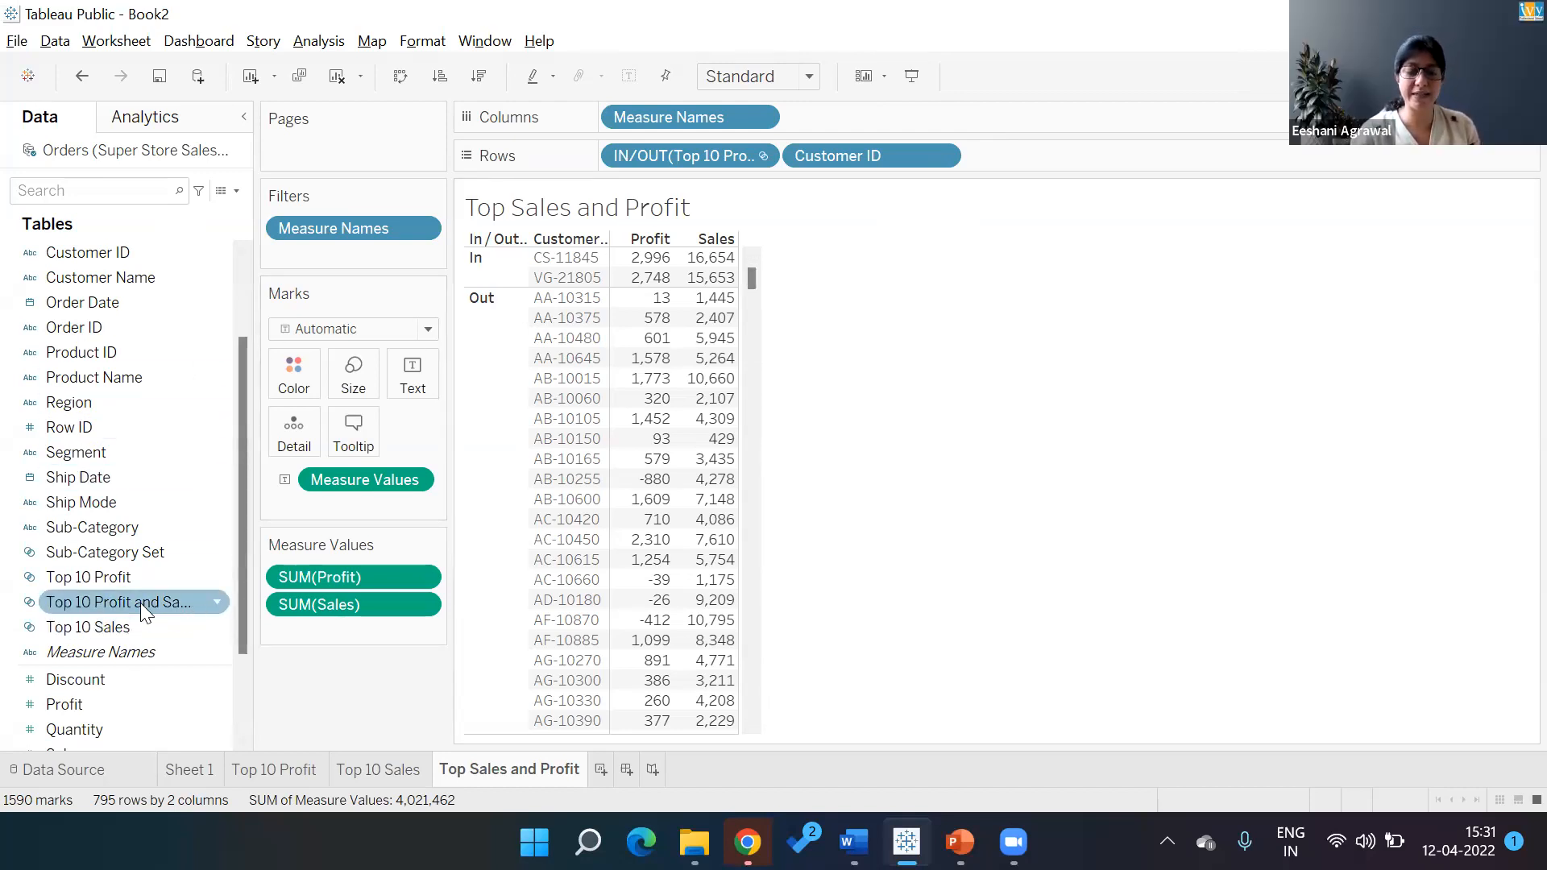
{"action": "left_click", "coordinate": [140, 577]}
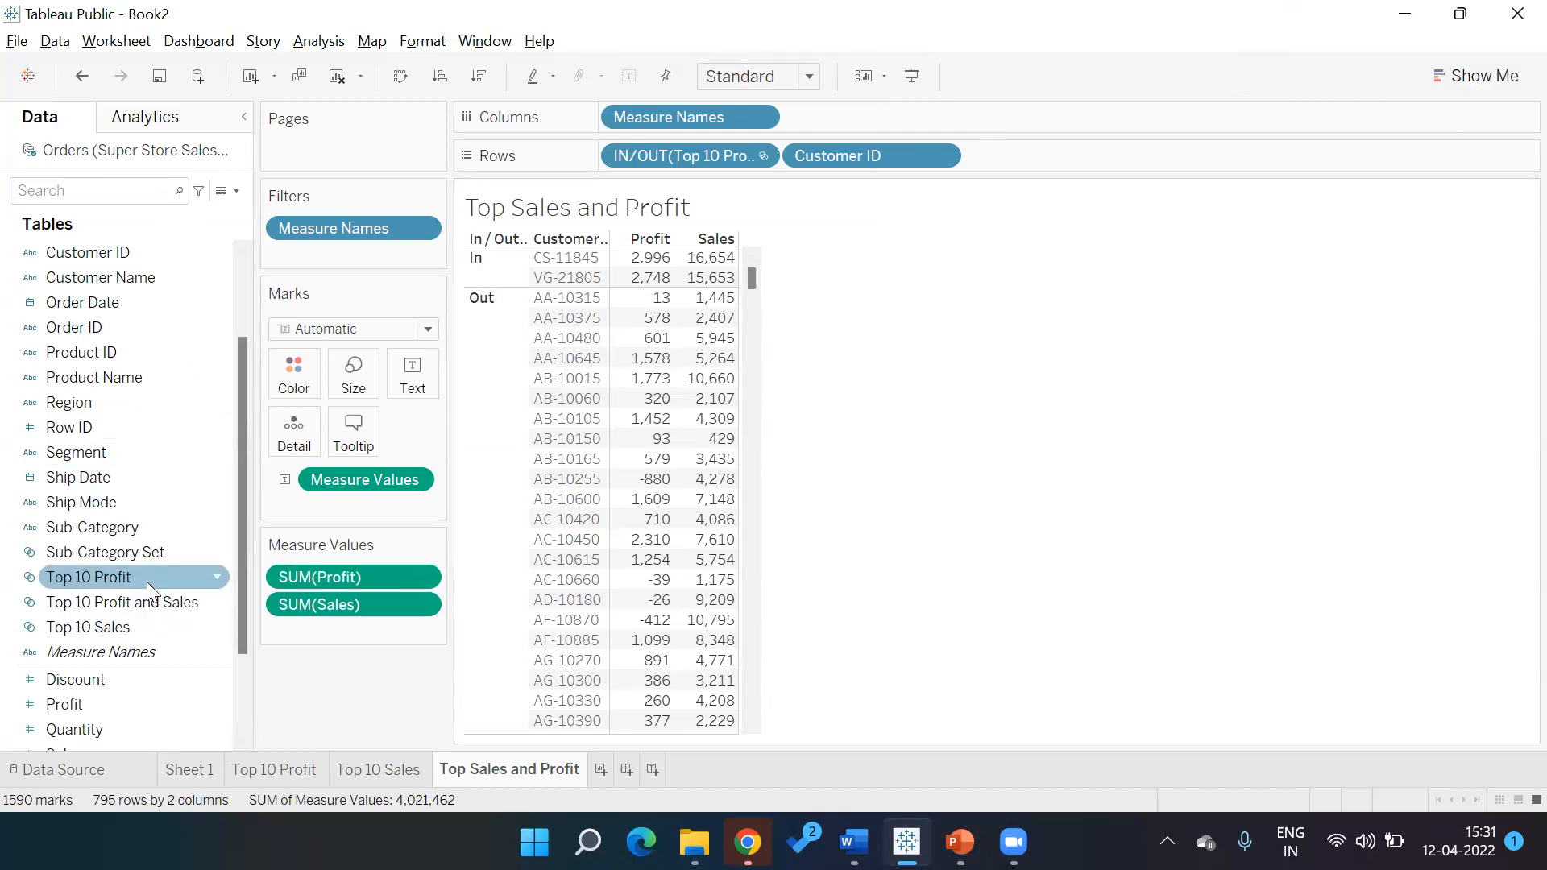
{"action": "left_click", "coordinate": [157, 603]}
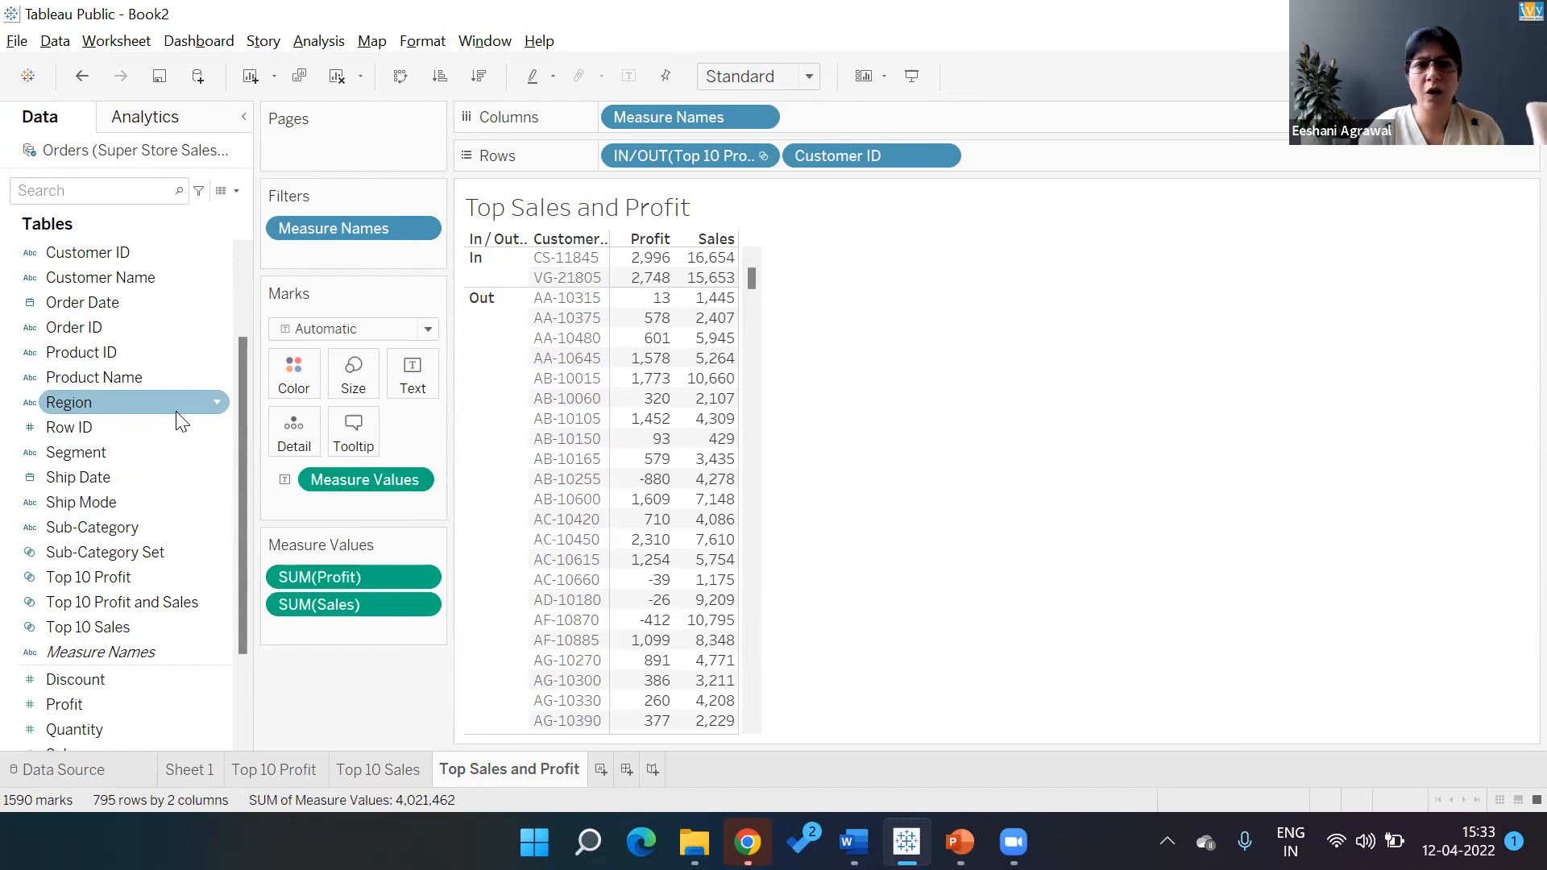
{"action": "left_click", "coordinate": [329, 80]}
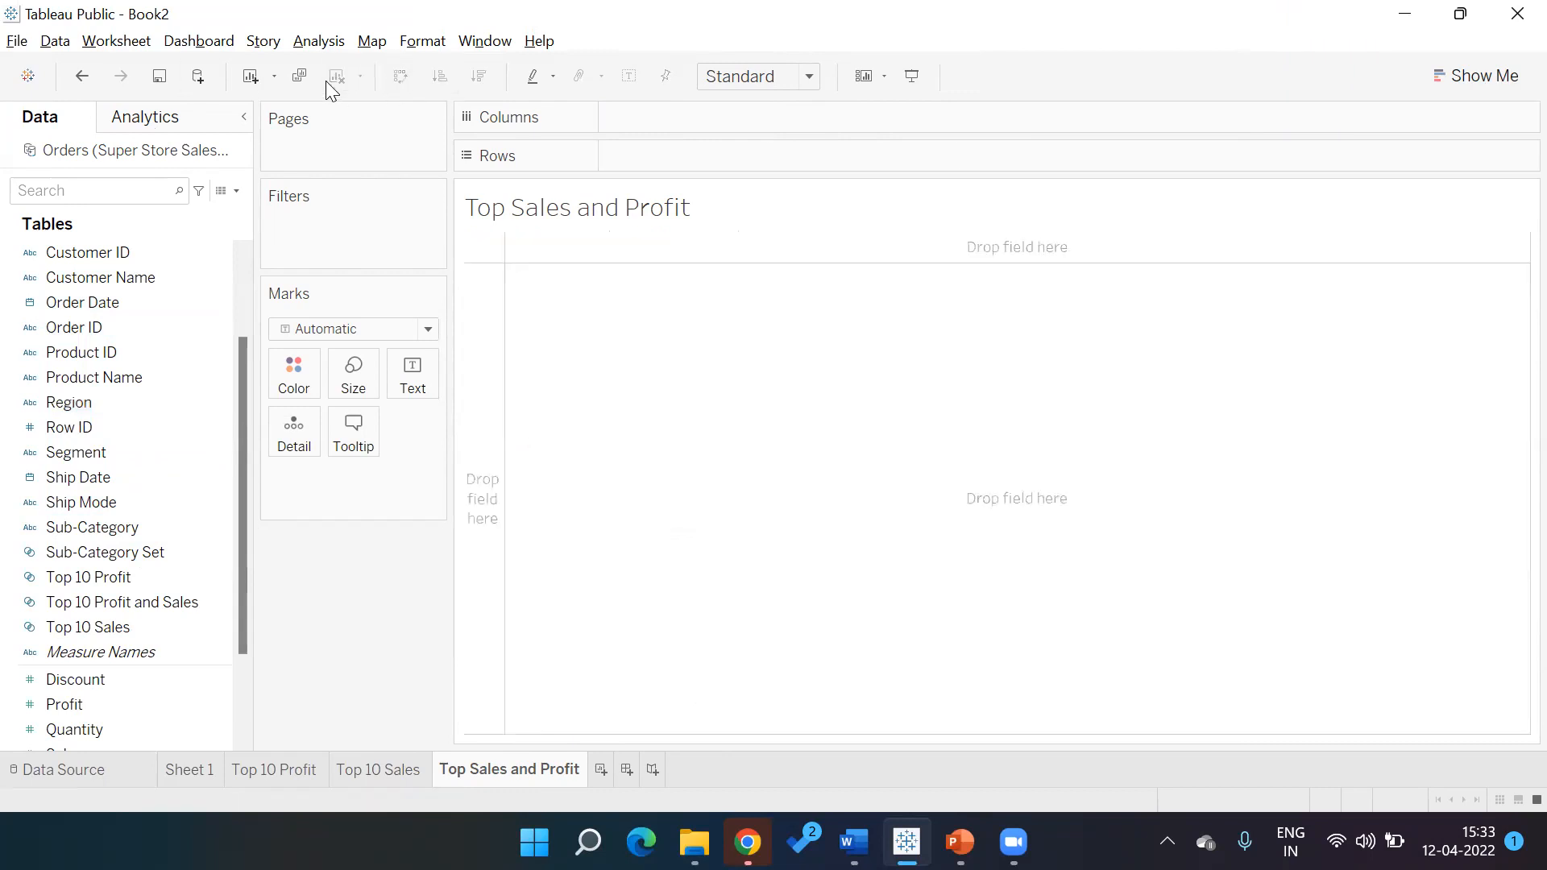
{"action": "double_click", "coordinate": [158, 610]}
{"action": "double_click", "coordinate": [111, 701]}
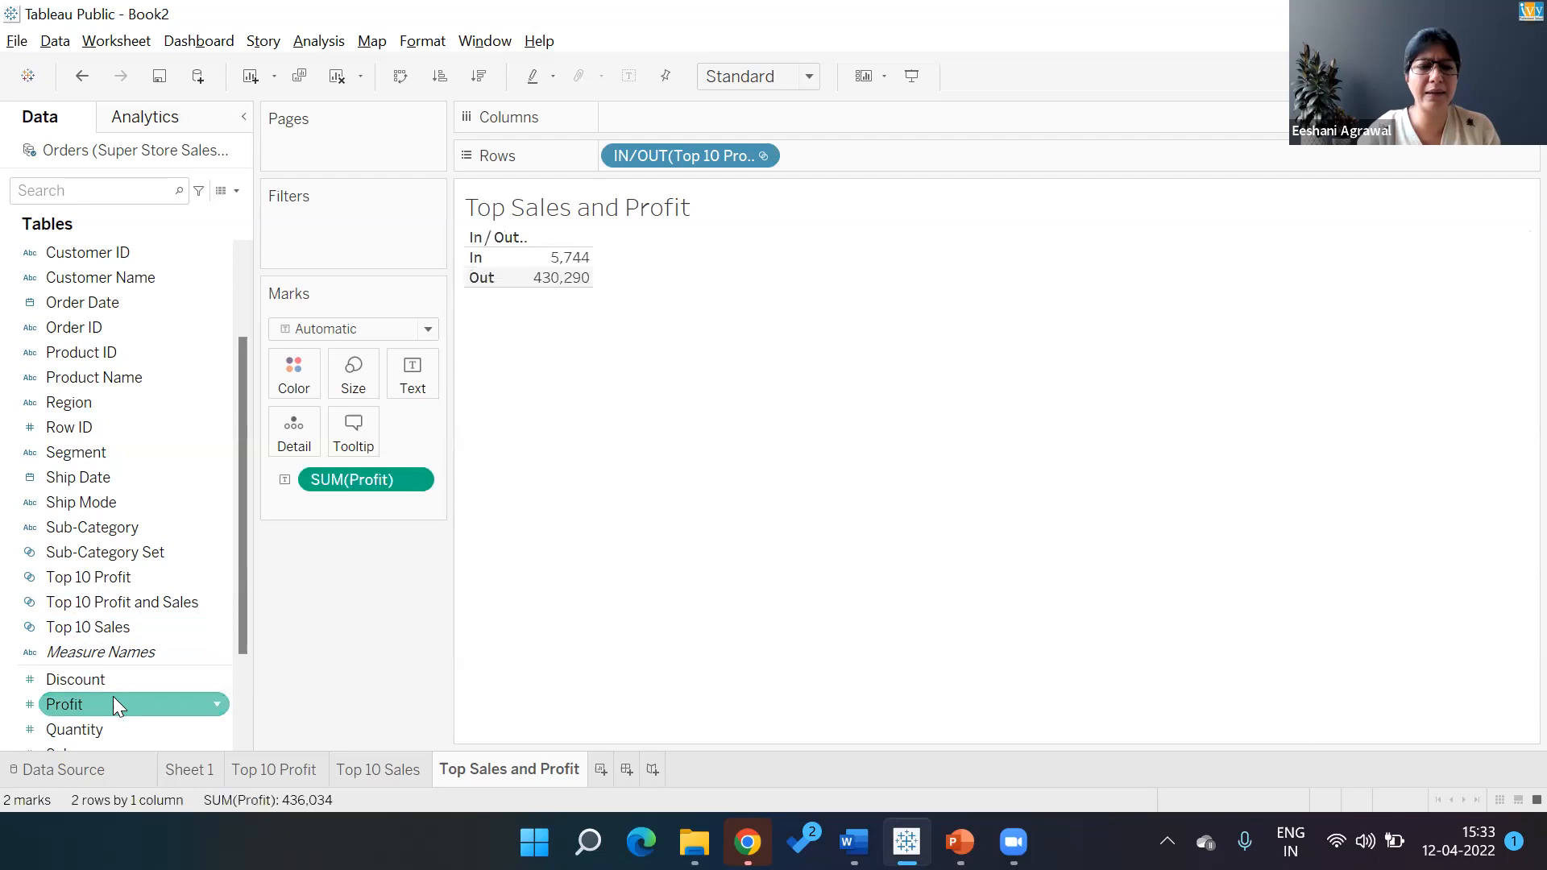
{"action": "double_click", "coordinate": [93, 745]}
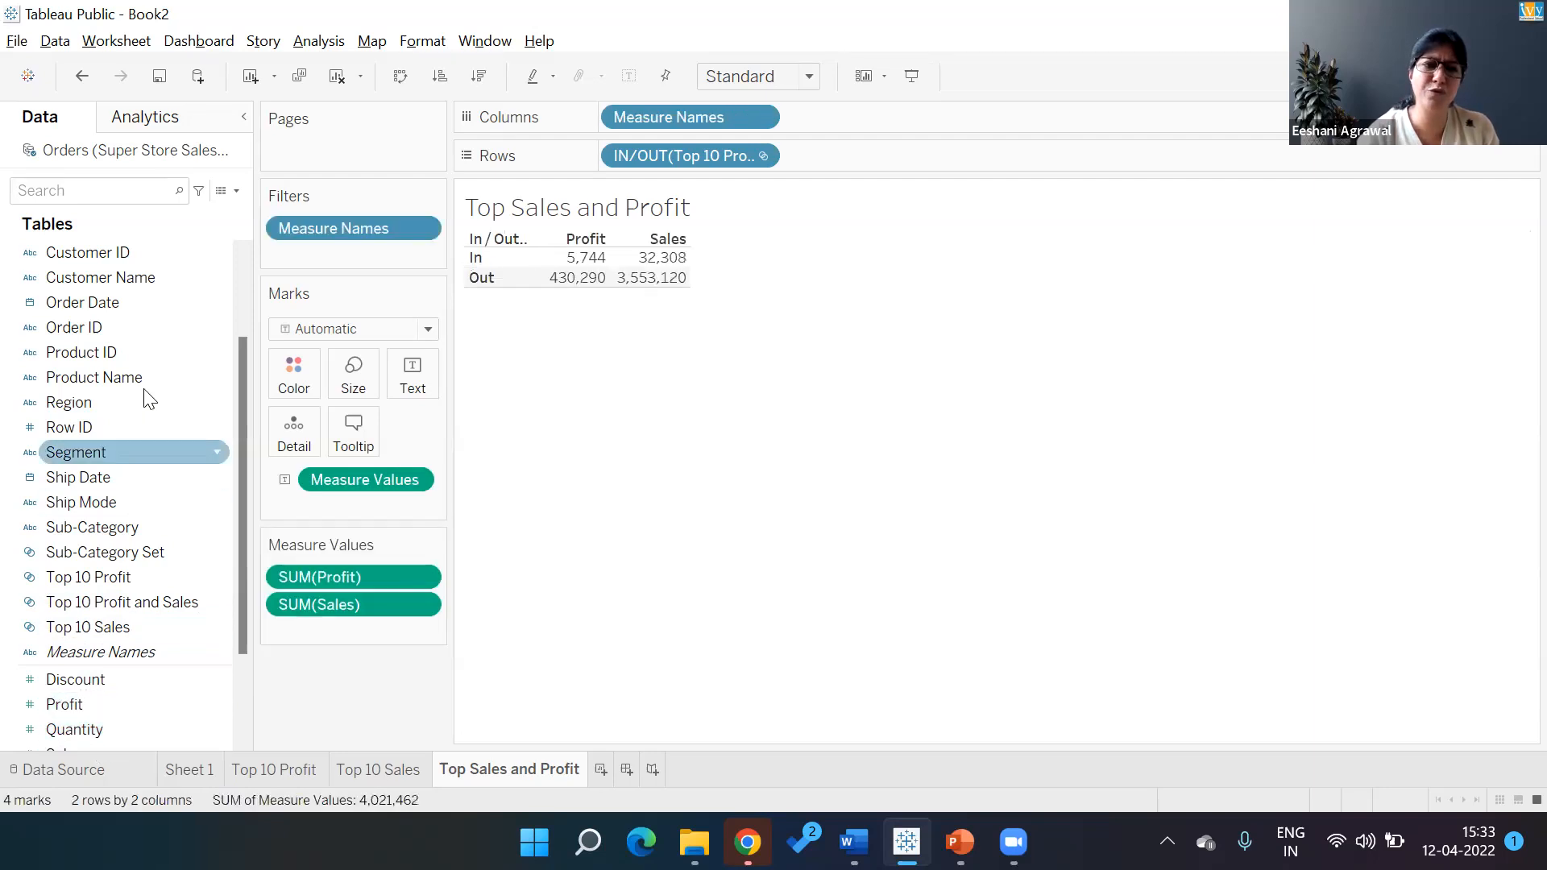
{"action": "double_click", "coordinate": [140, 255]}
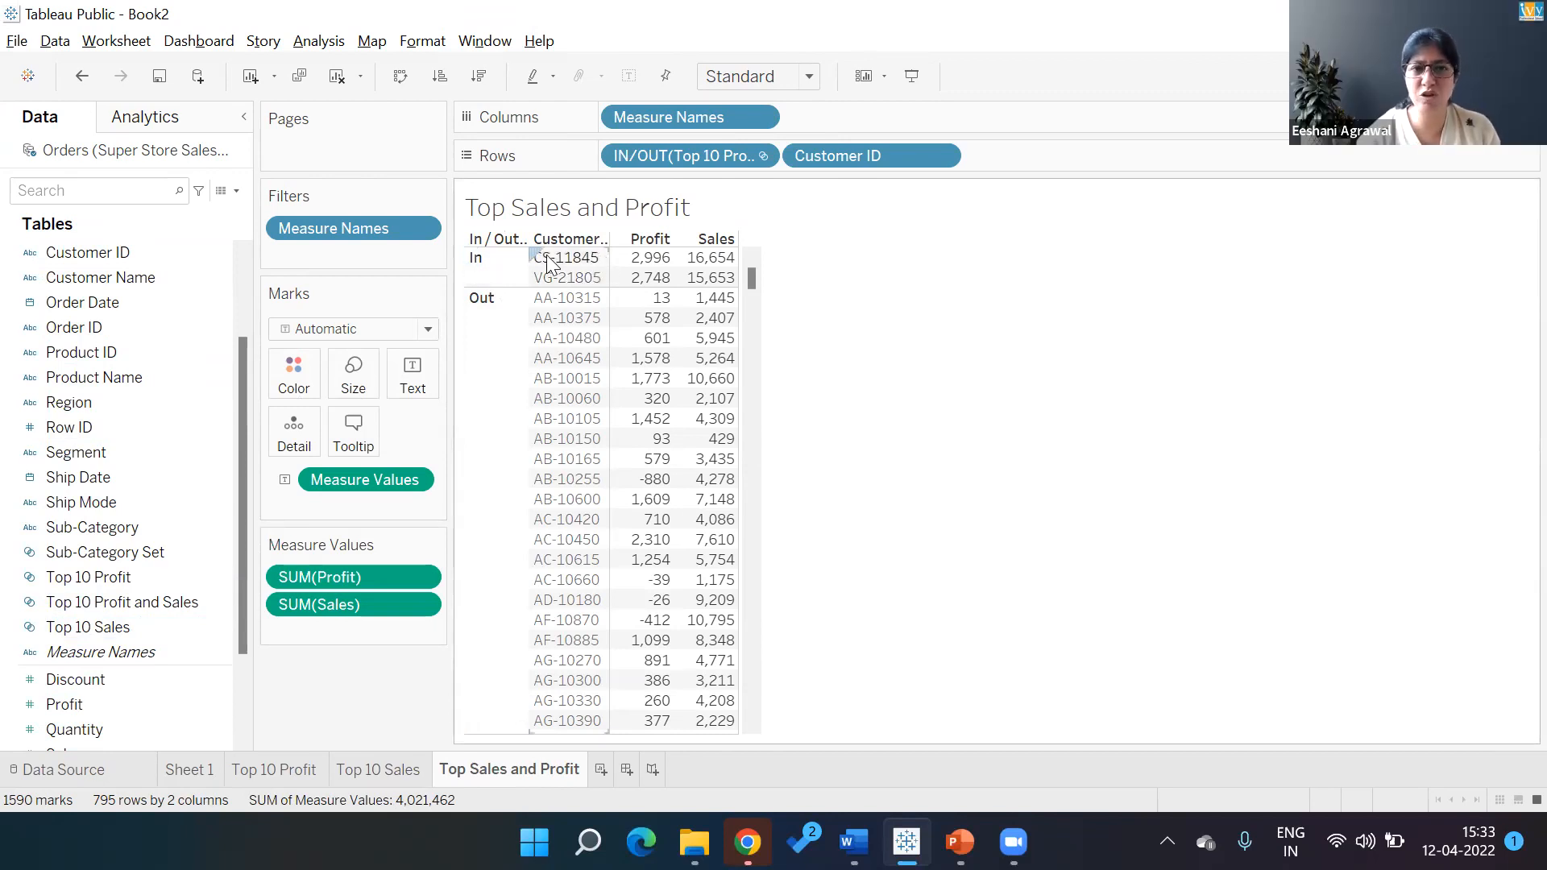
{"action": "mouse_move", "coordinate": [728, 282]}
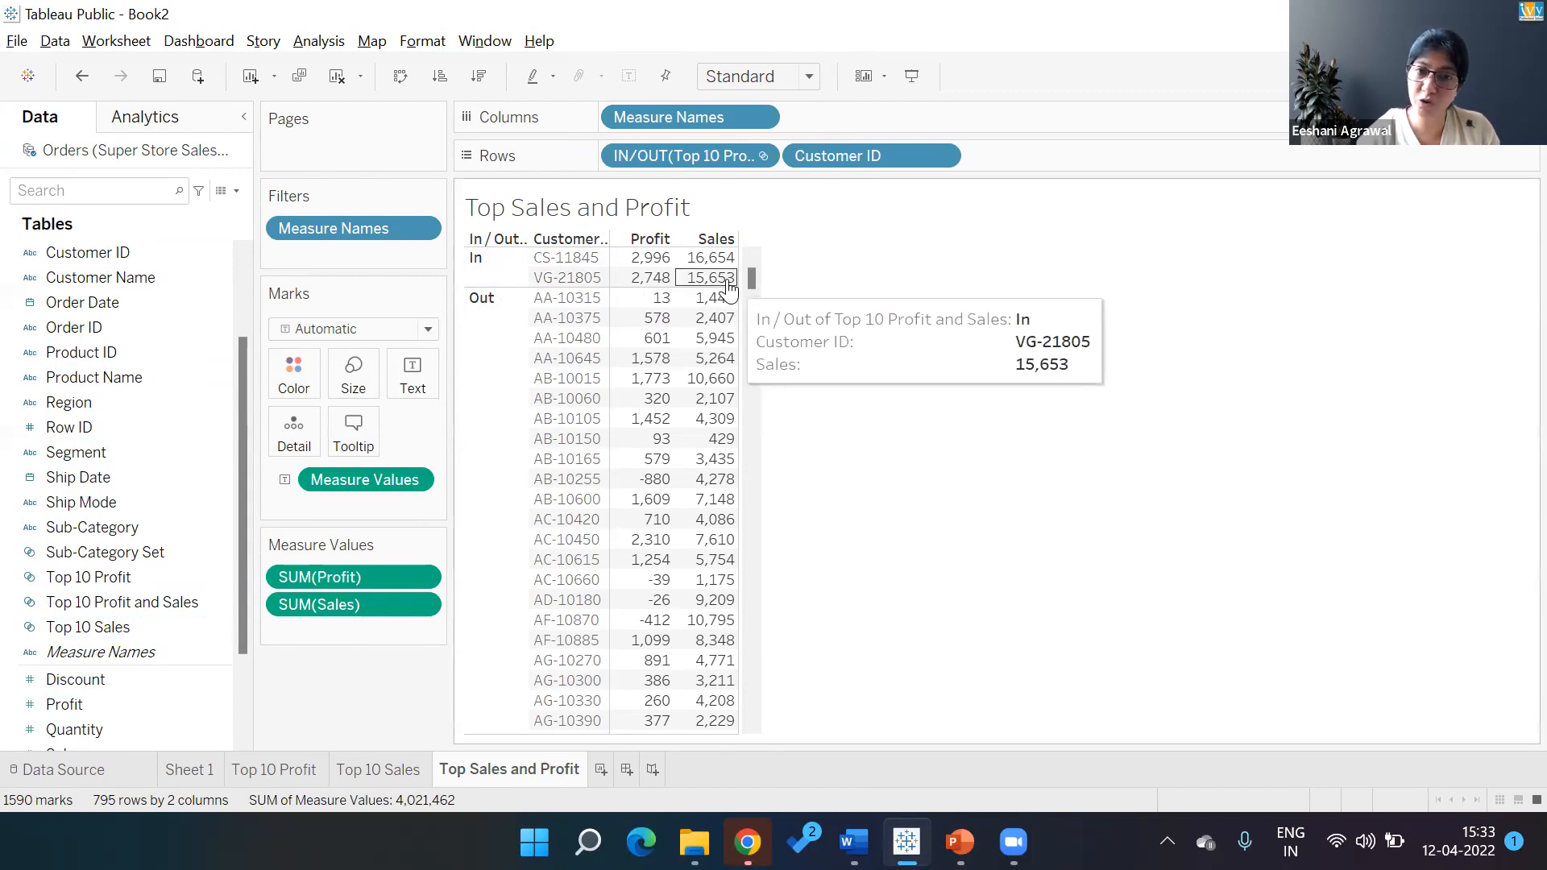
{"action": "mouse_move", "coordinate": [634, 282]}
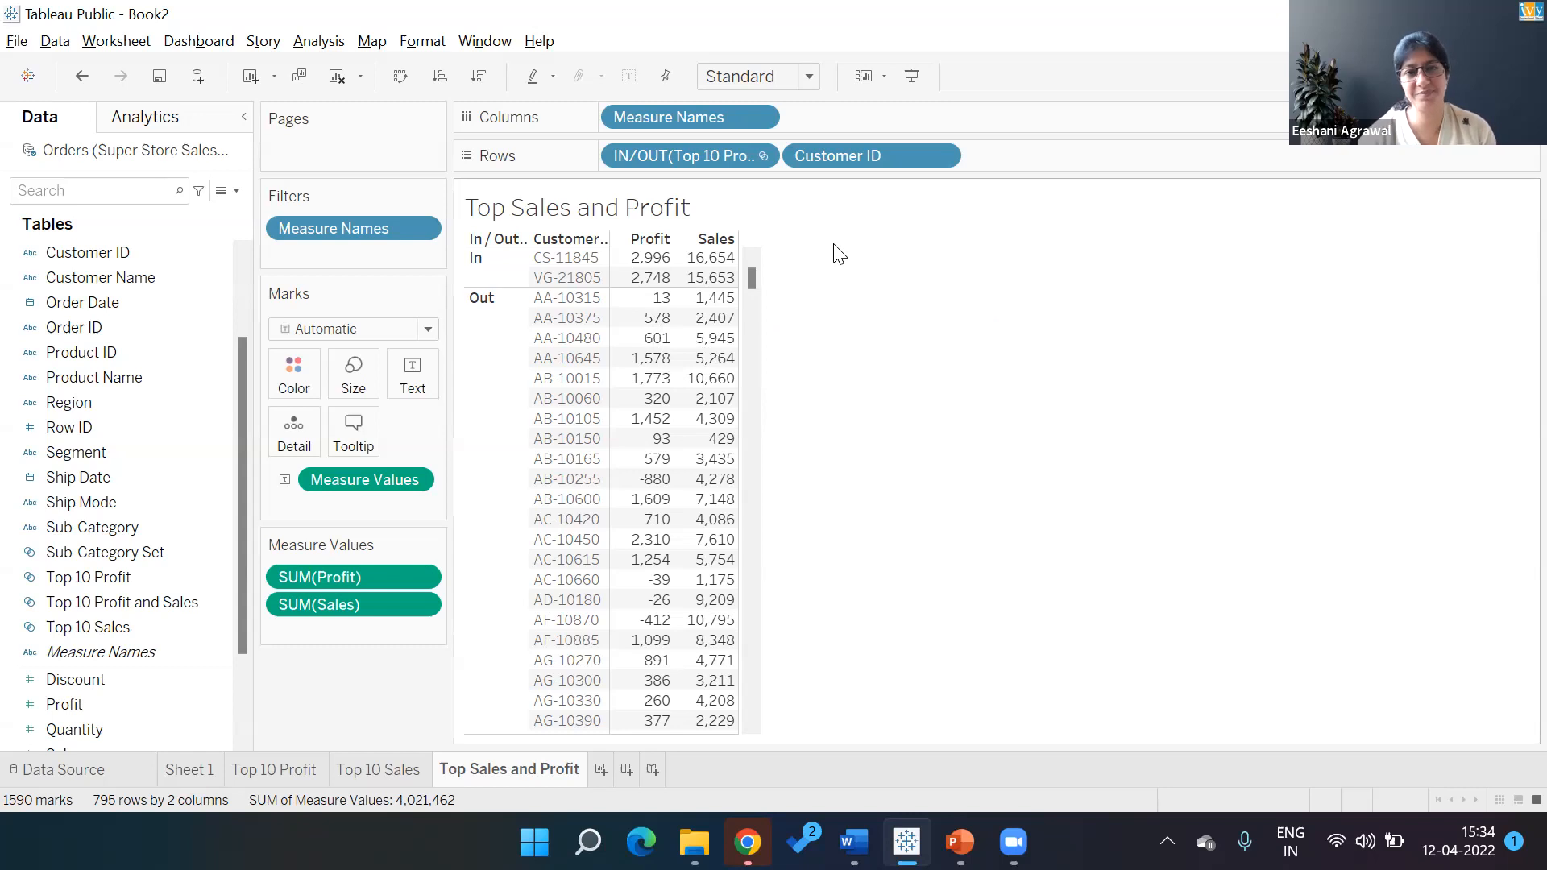
Sort customers by Sales descending and add all Customer Name members beside each Customer ID
{"action": "left_click", "coordinate": [730, 240]}
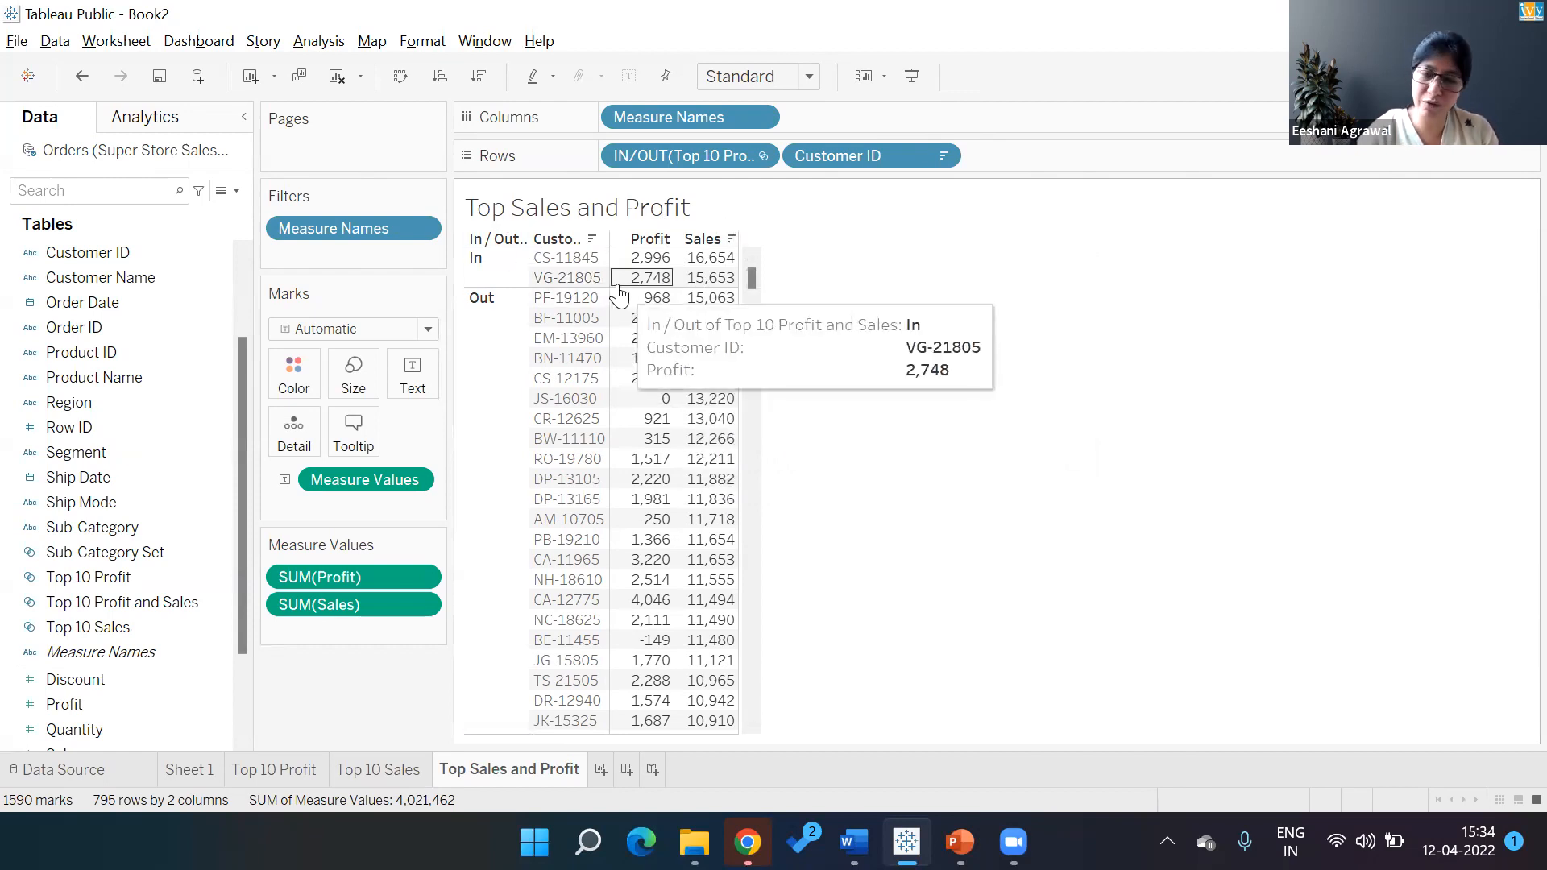
{"action": "left_click_drag", "start_coordinate": [152, 277], "coordinate": [1115, 153]}
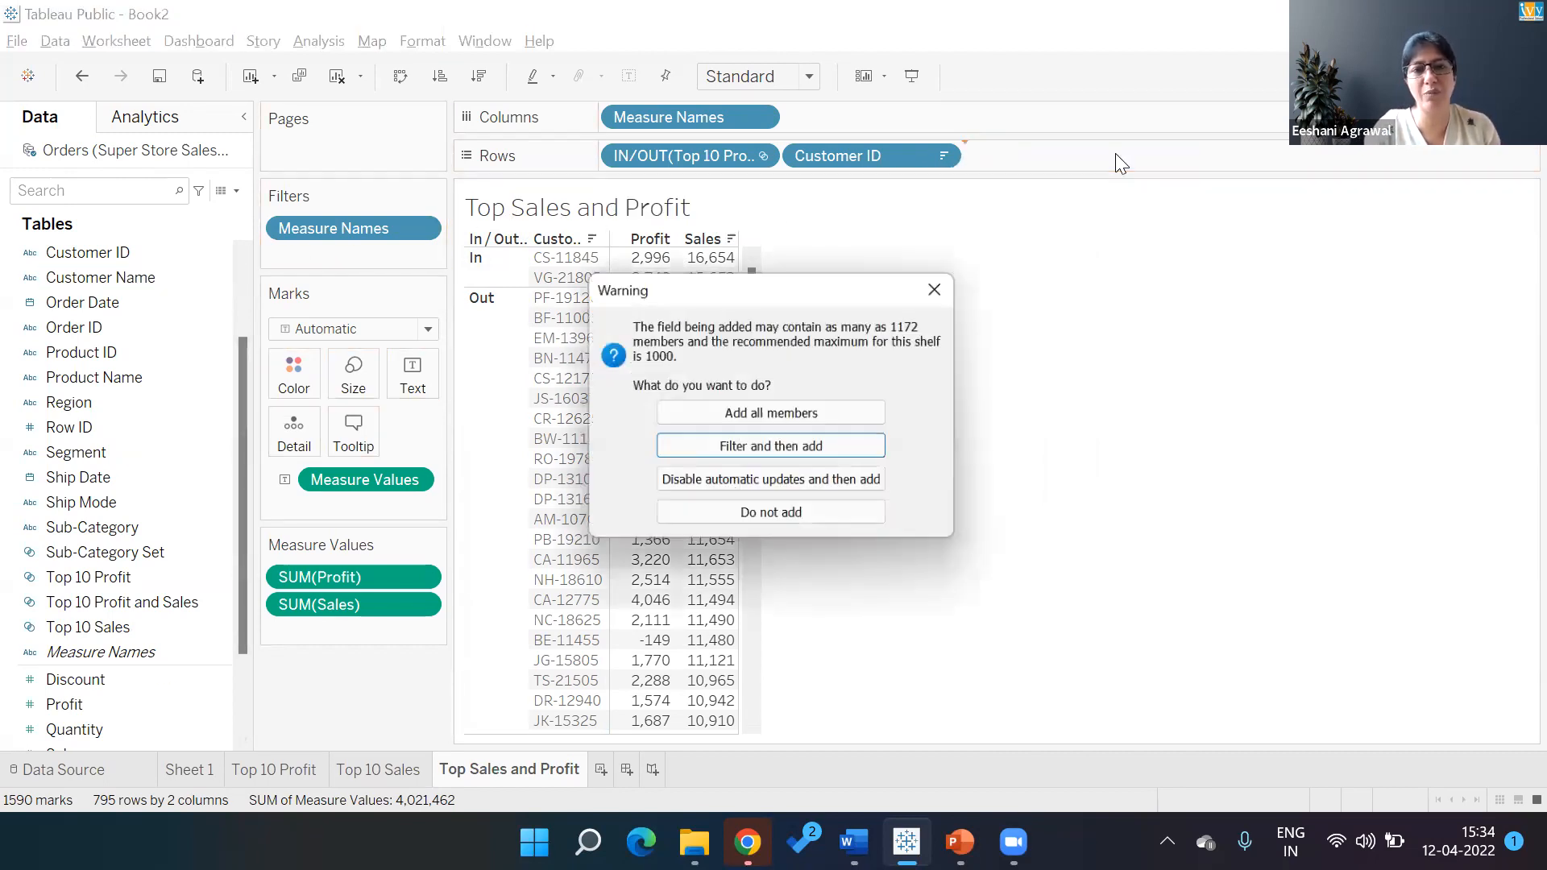
{"action": "left_click", "coordinate": [757, 418]}
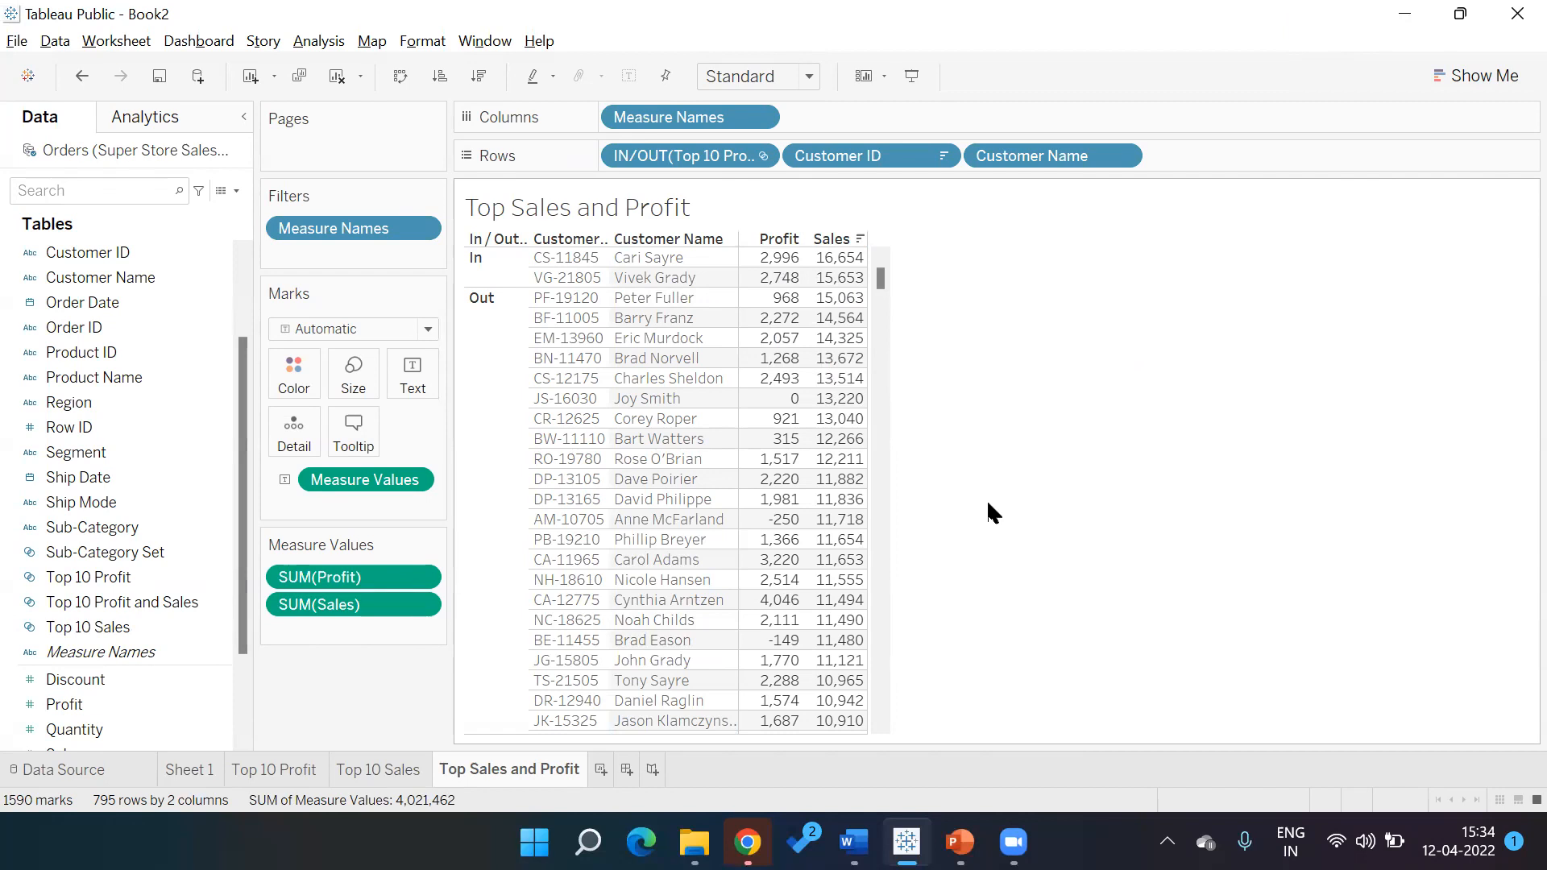
Save to Tableau Public, signing in with the account e-mail and password
{"action": "key", "text": "ctrl+s"}
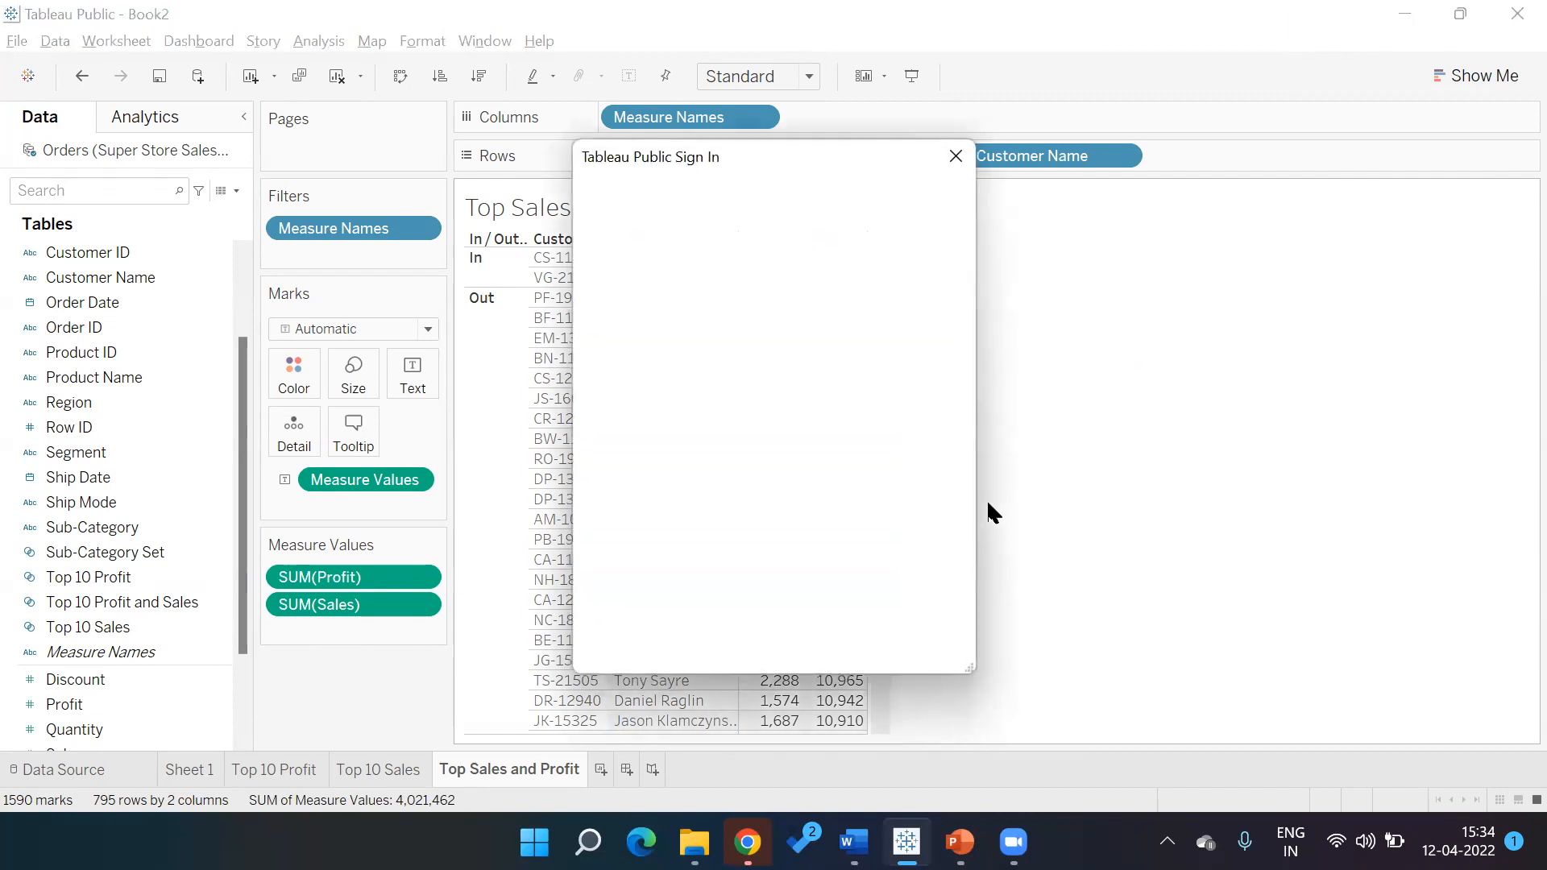
{"action": "left_click", "coordinate": [726, 347]}
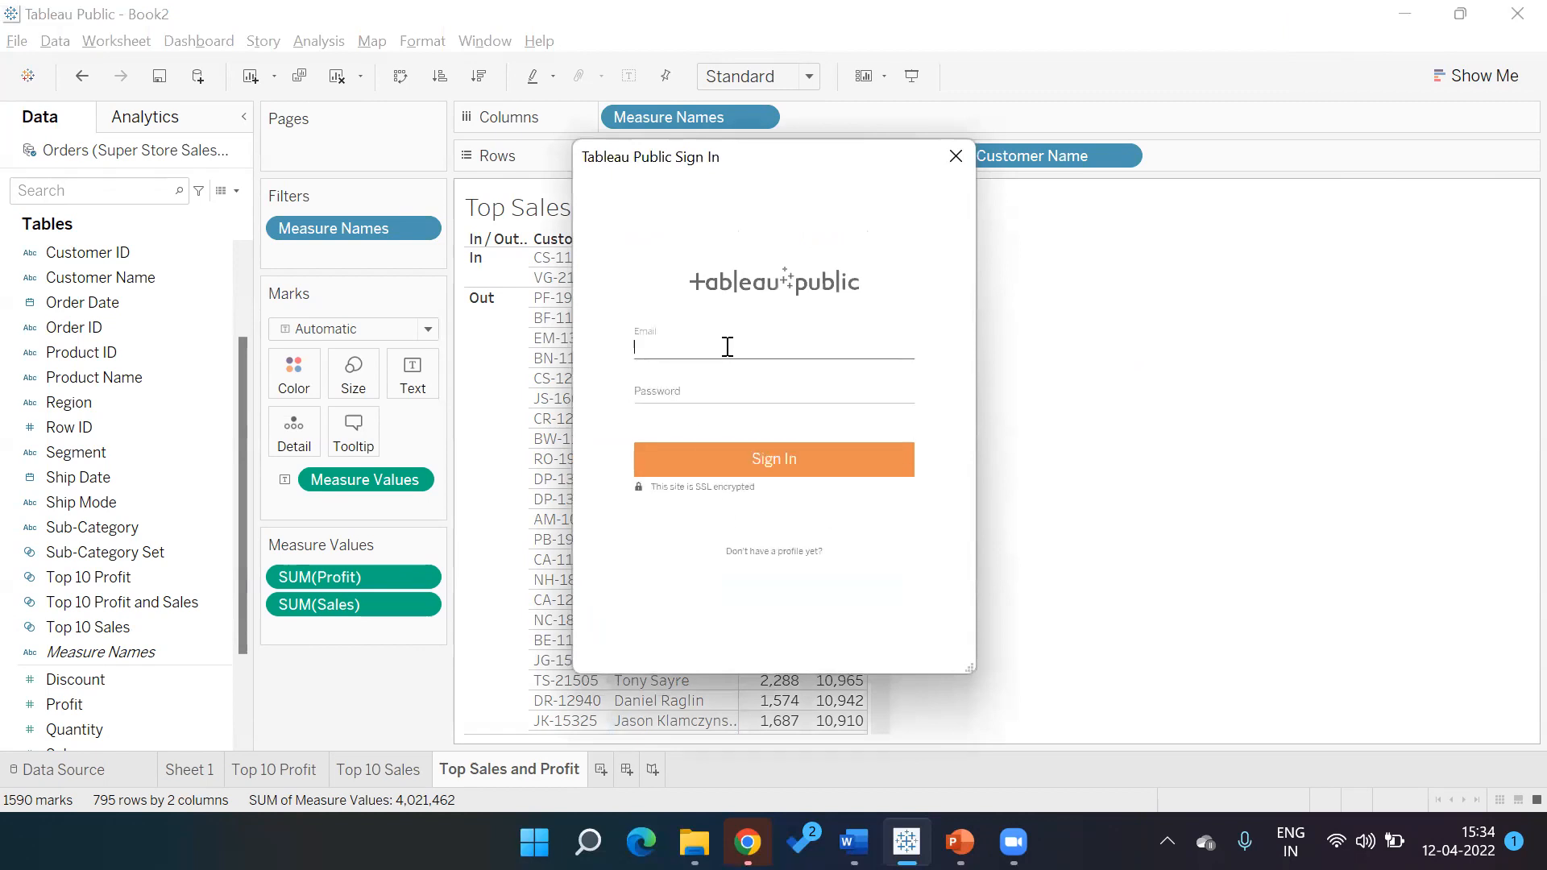
{"action": "key", "text": "Tab"}
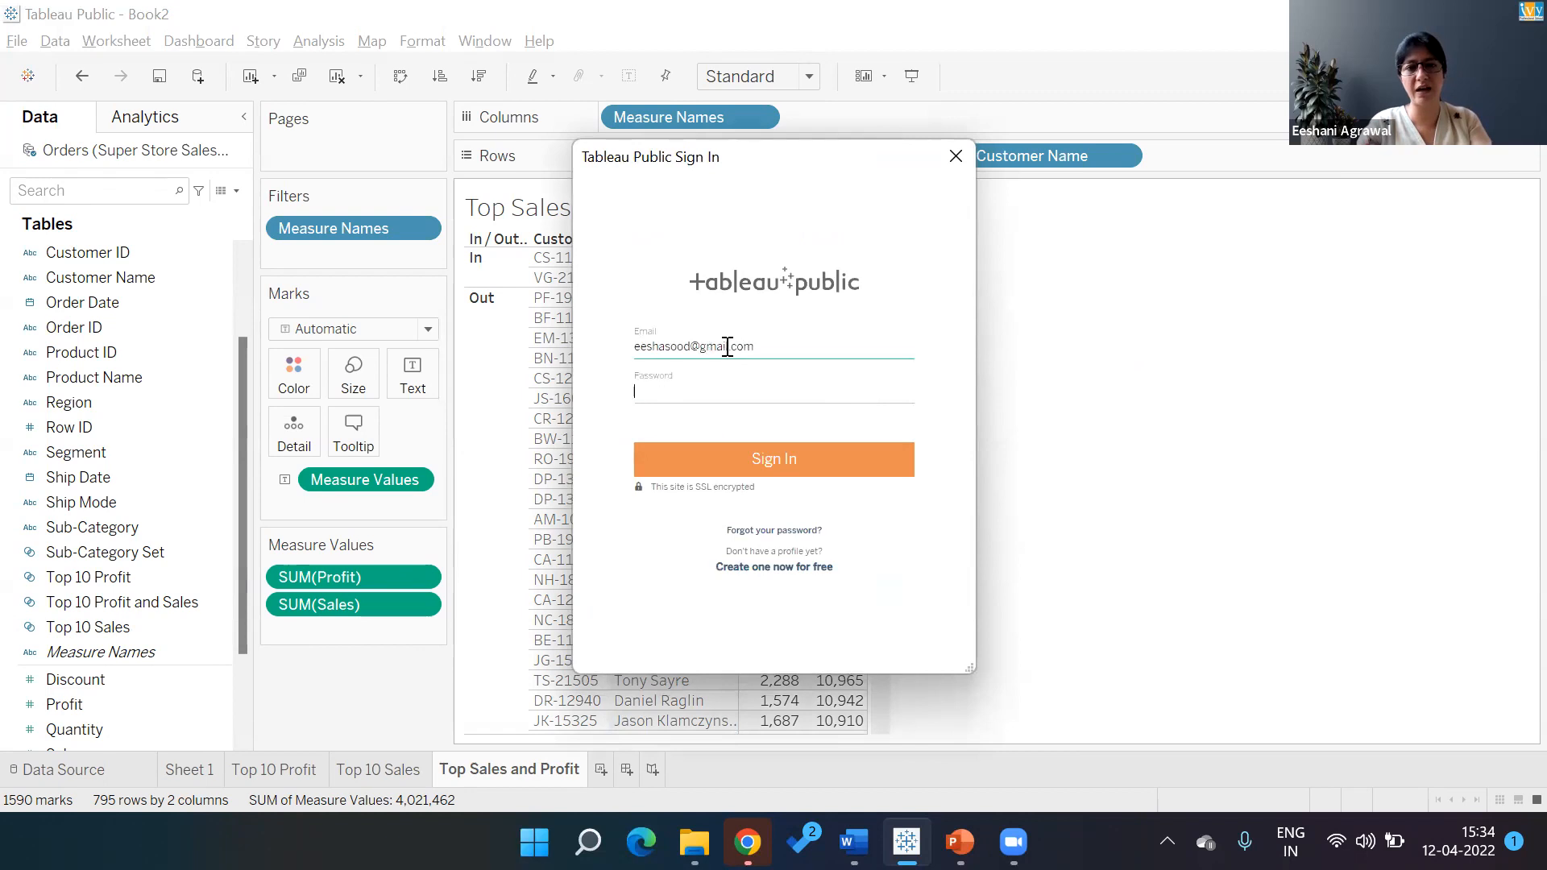
{"action": "type", "text": "•••••••"}
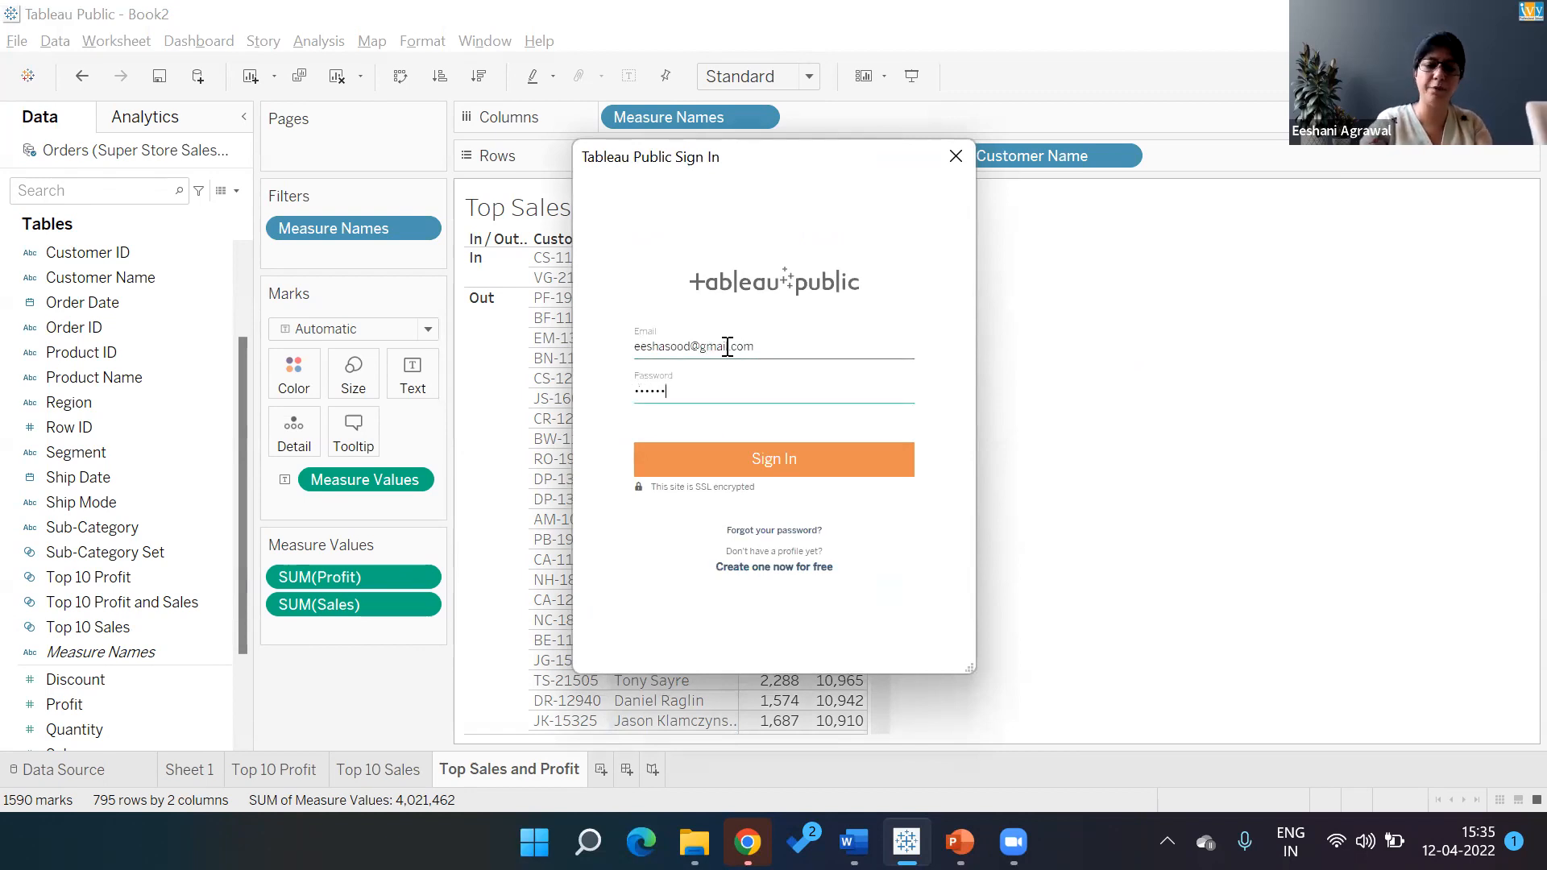
{"action": "key", "text": "ctrl+a"}
{"action": "key", "text": "BackSpace"}
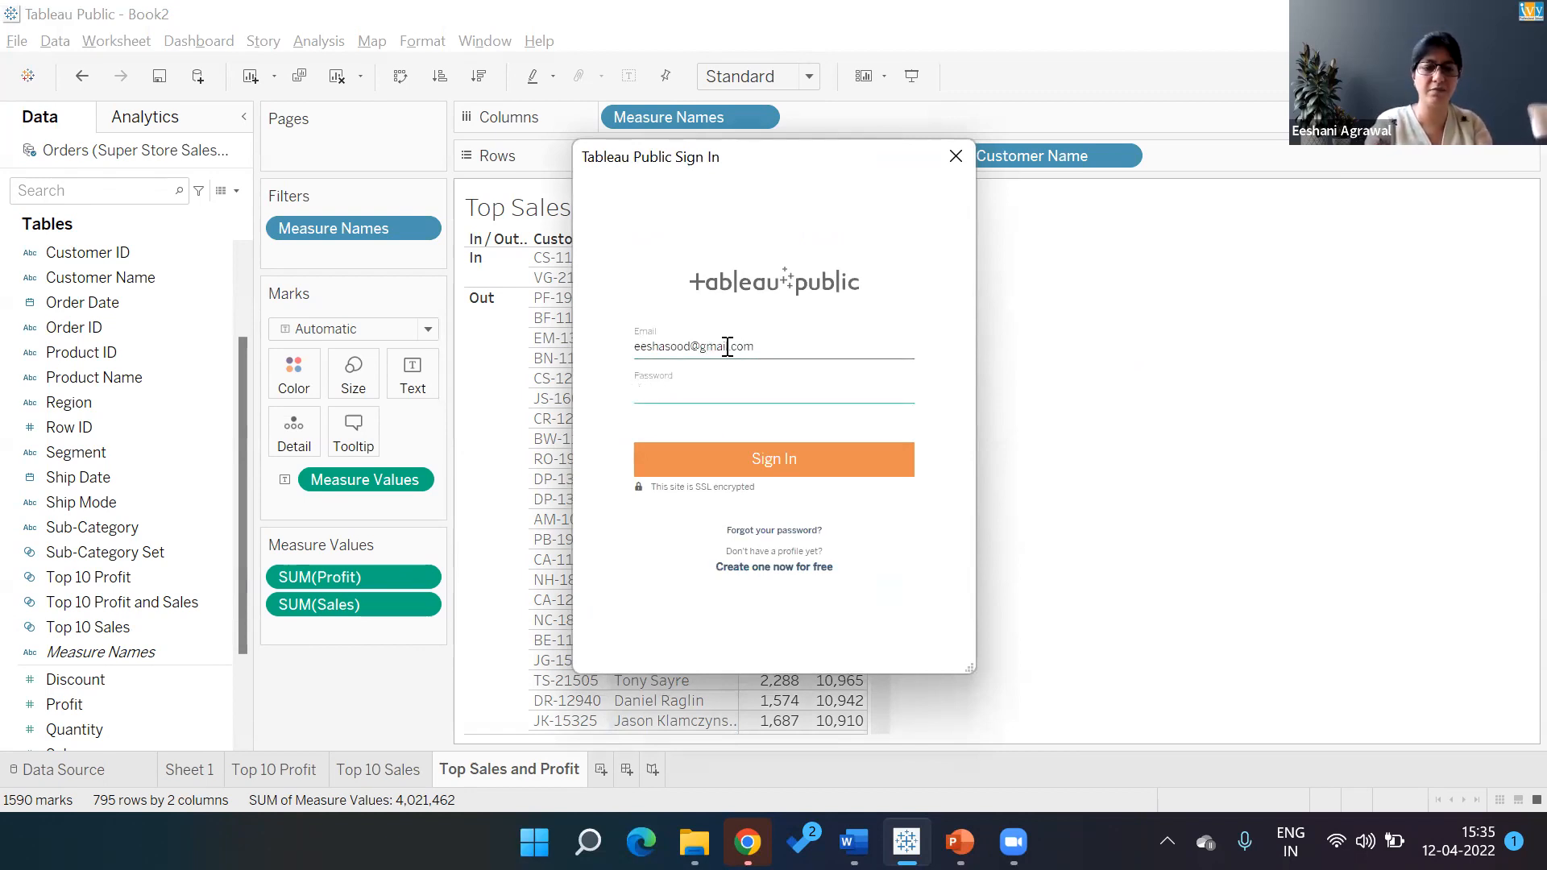
{"action": "type", "text": "•••••••••"}
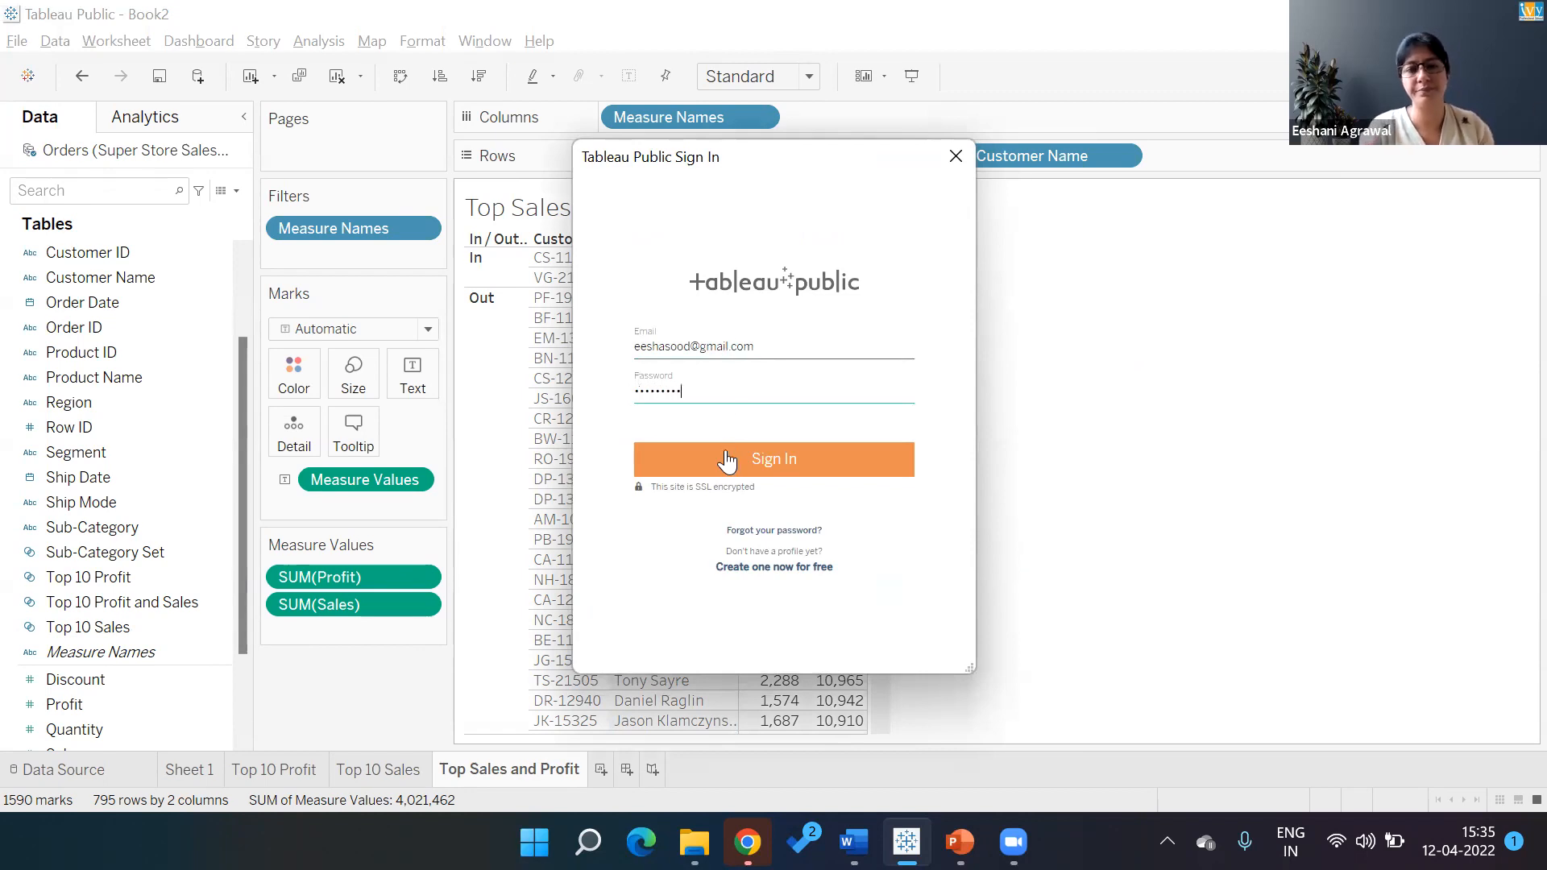
{"action": "left_click", "coordinate": [727, 461]}
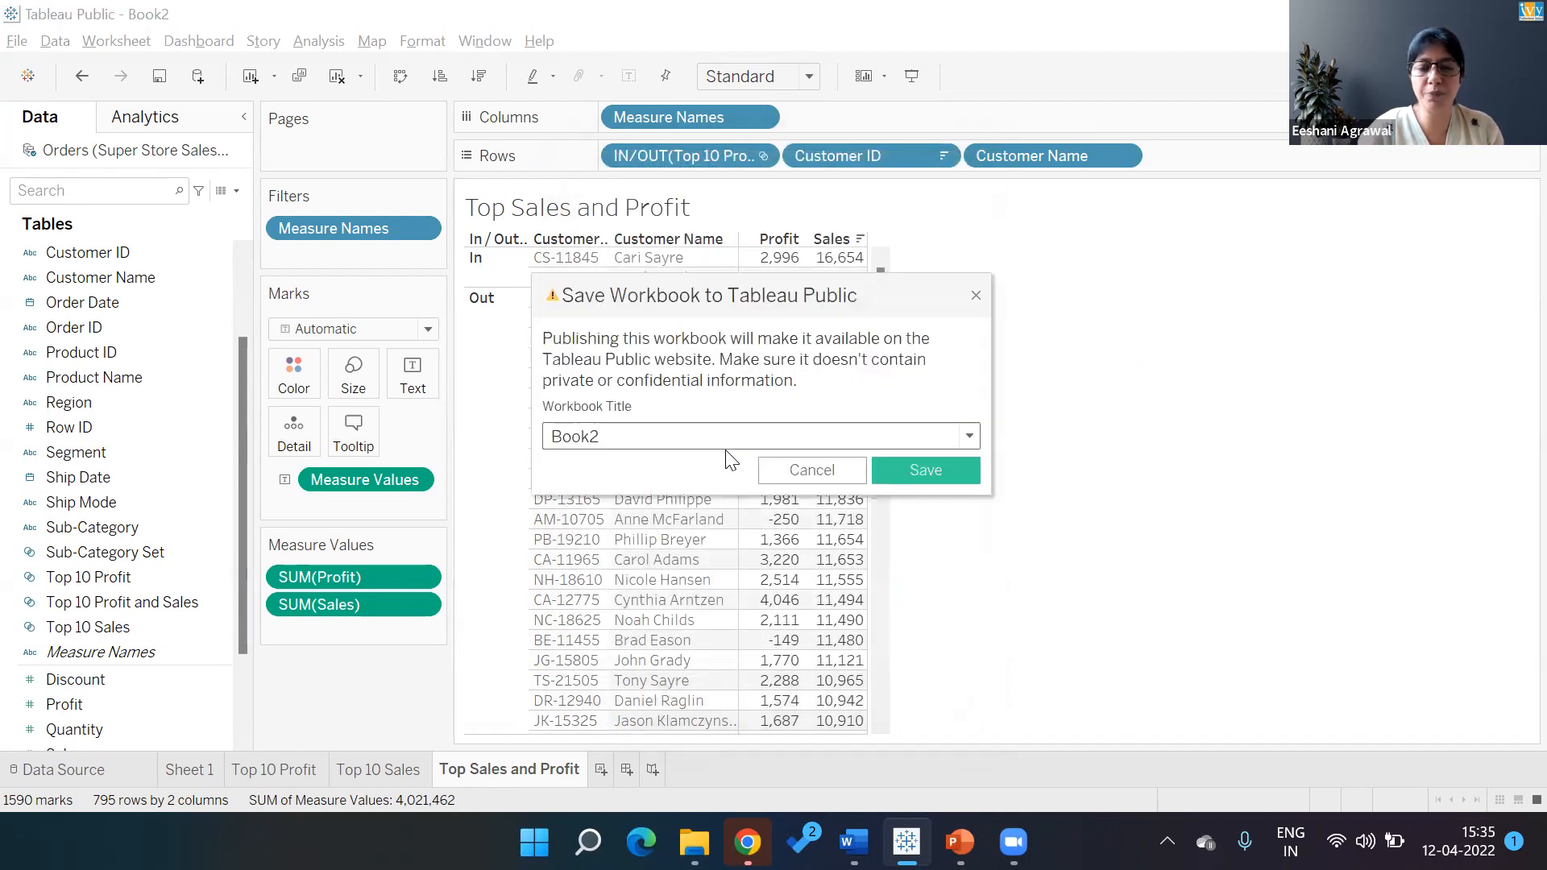
Retitle the workbook 'Session 11 - Set and Combined Set' and save it
{"action": "left_click_drag", "start_coordinate": [718, 442], "coordinate": [486, 447]}
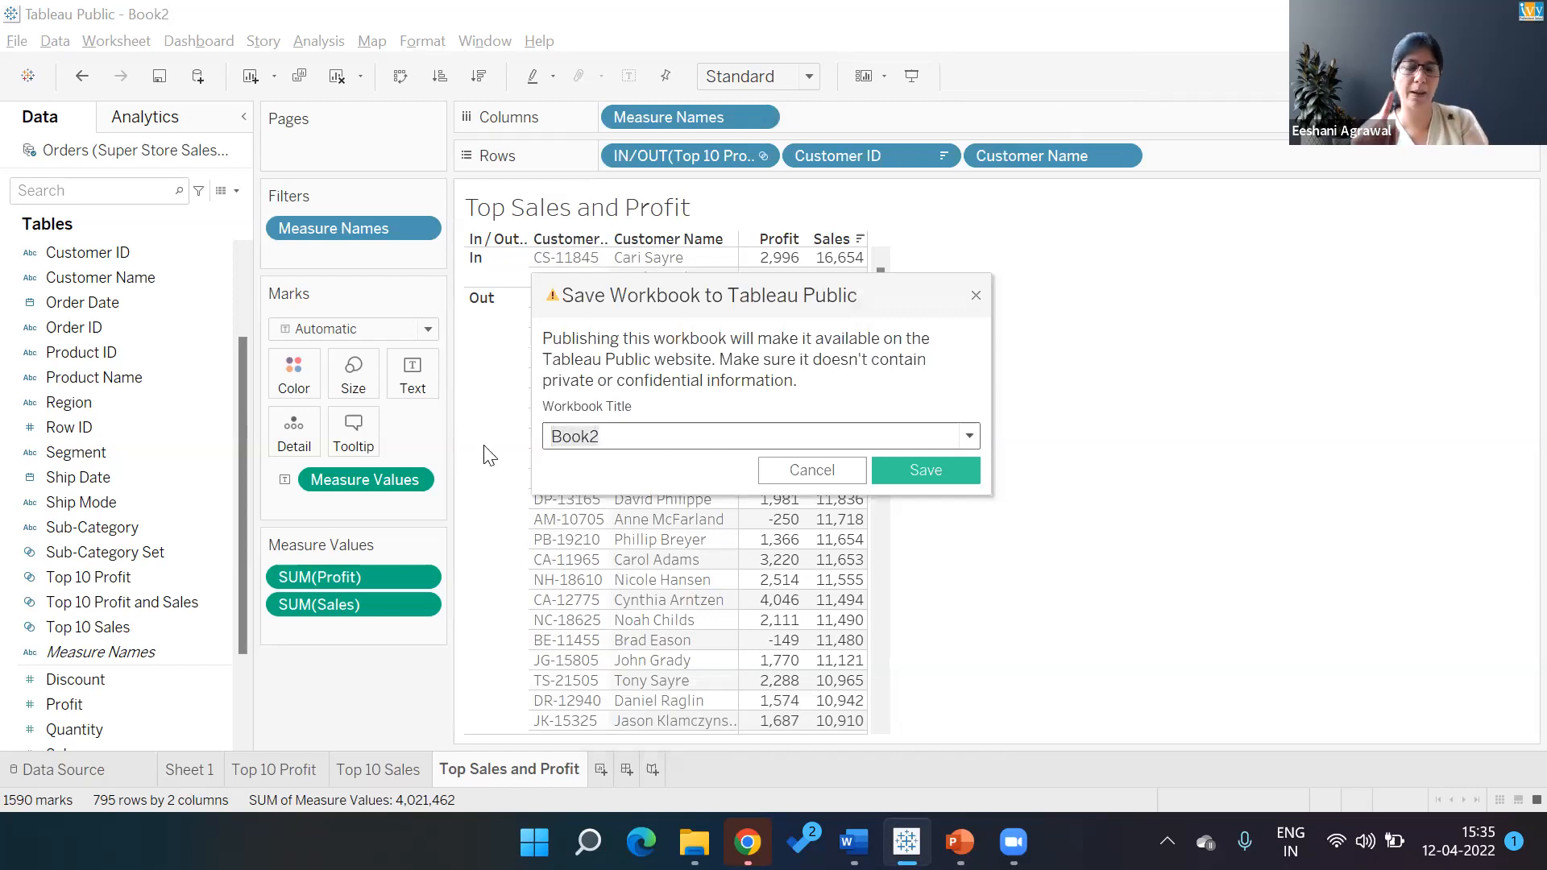
{"action": "type", "text": "Sets"}
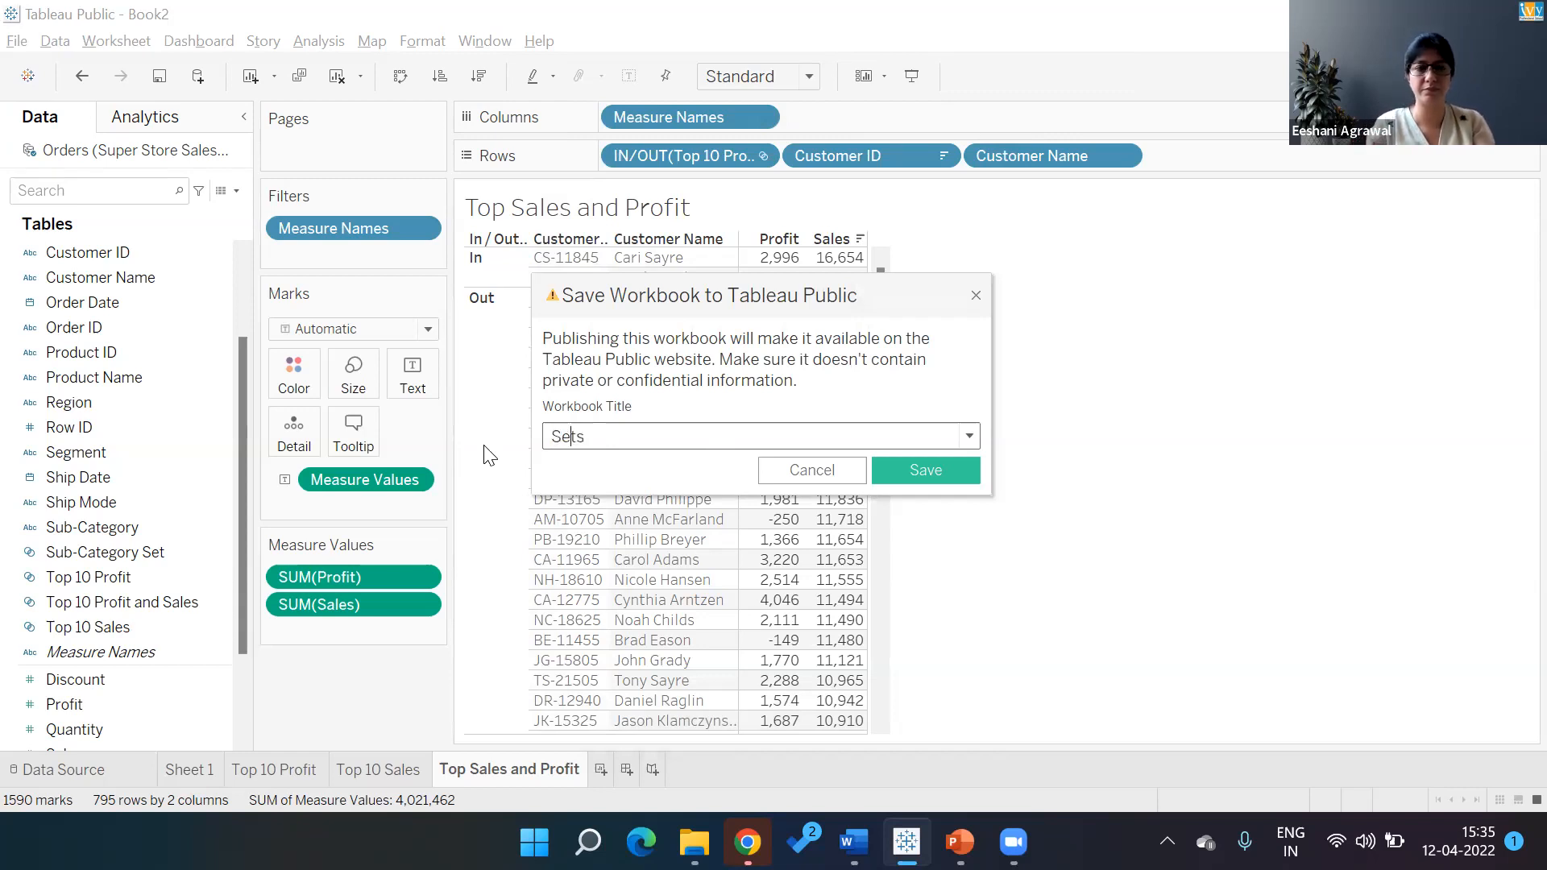
{"action": "type", "text": "Session 11 -"}
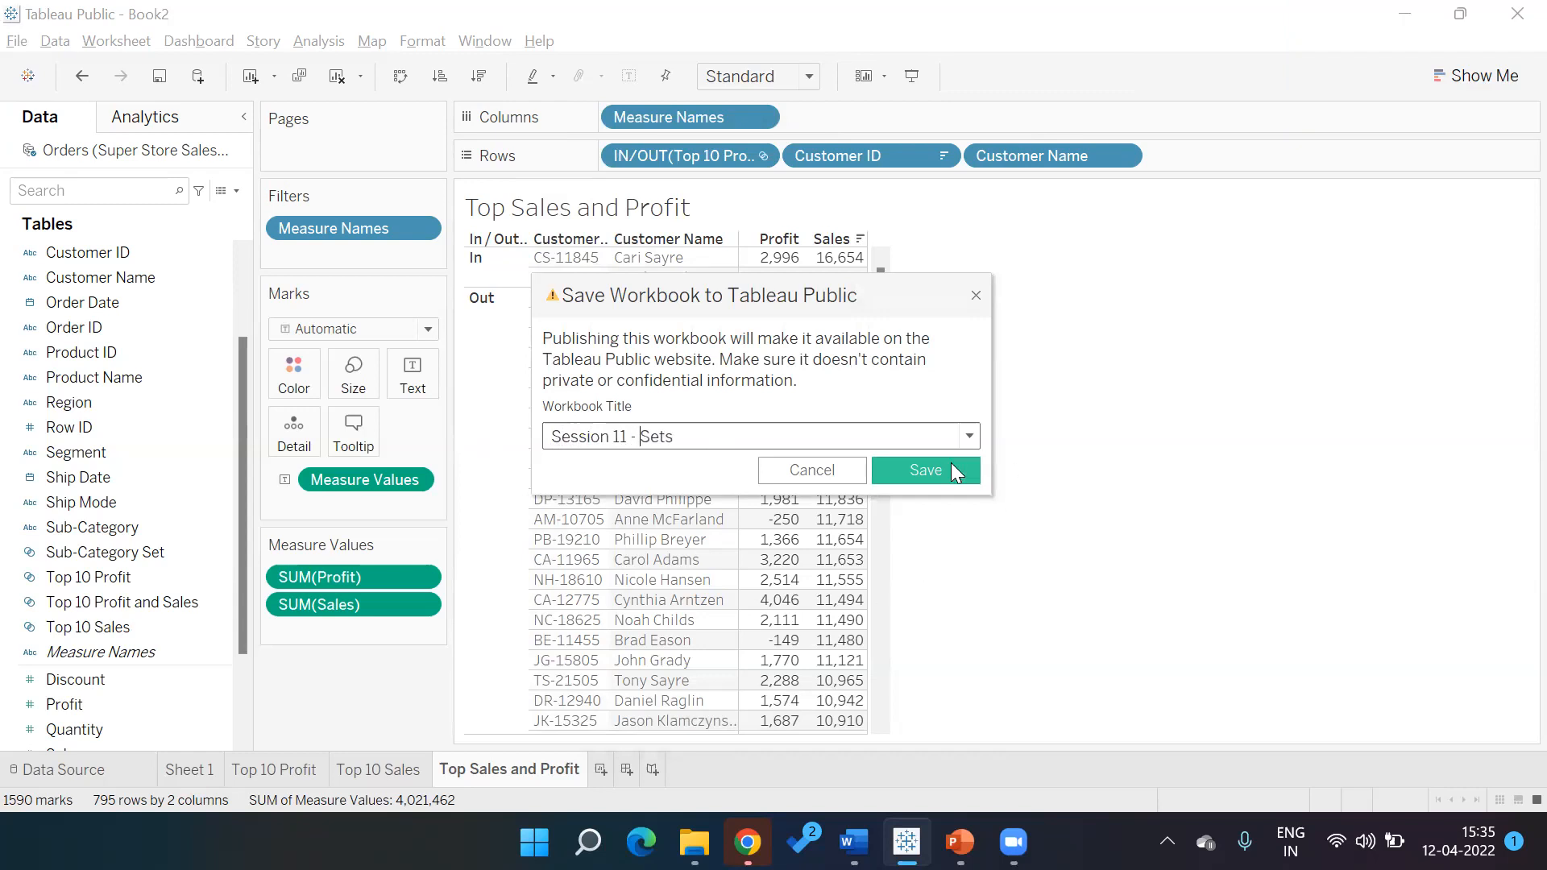
{"action": "left_click", "coordinate": [802, 435]}
{"action": "key", "text": "BackSpace"}
{"action": "type", "text": "and"}
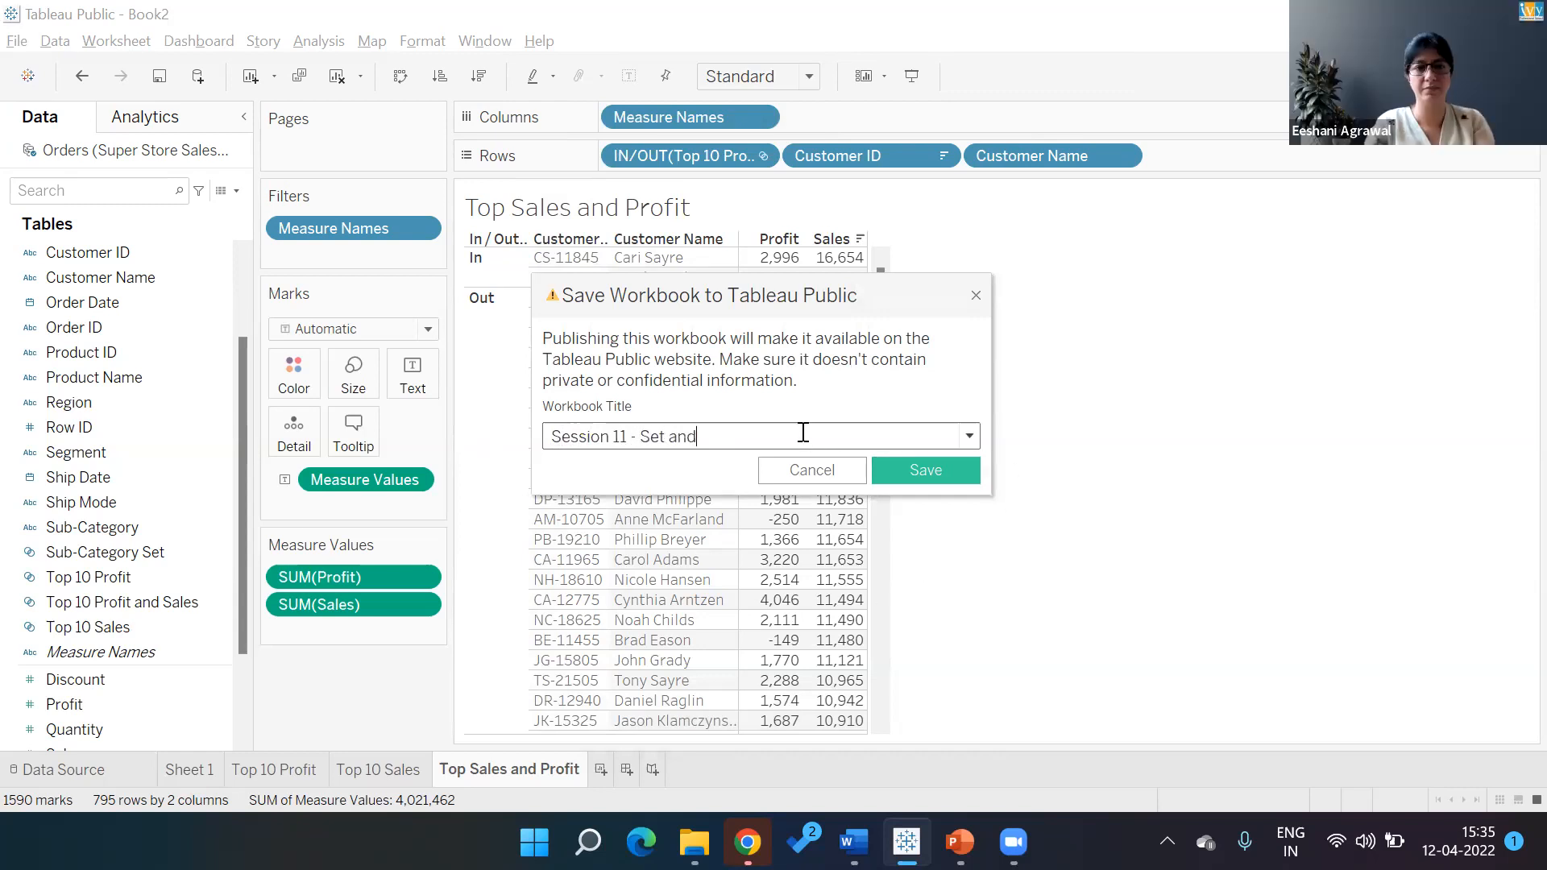
{"action": "type", "text": " com"}
{"action": "type", "text": "Com"}
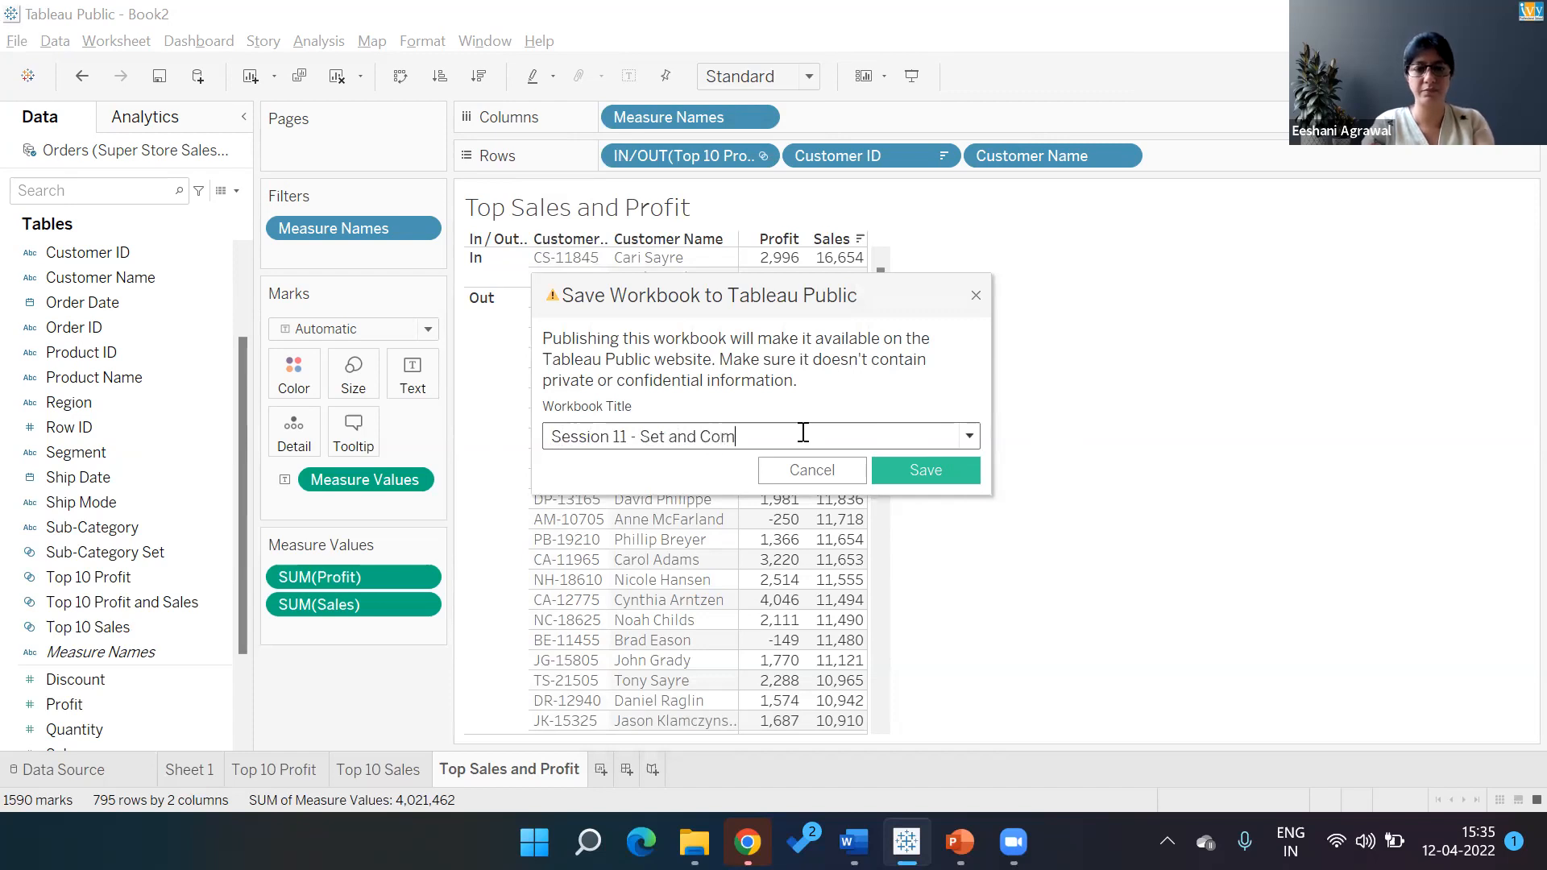
{"action": "type", "text": "bined Set"}
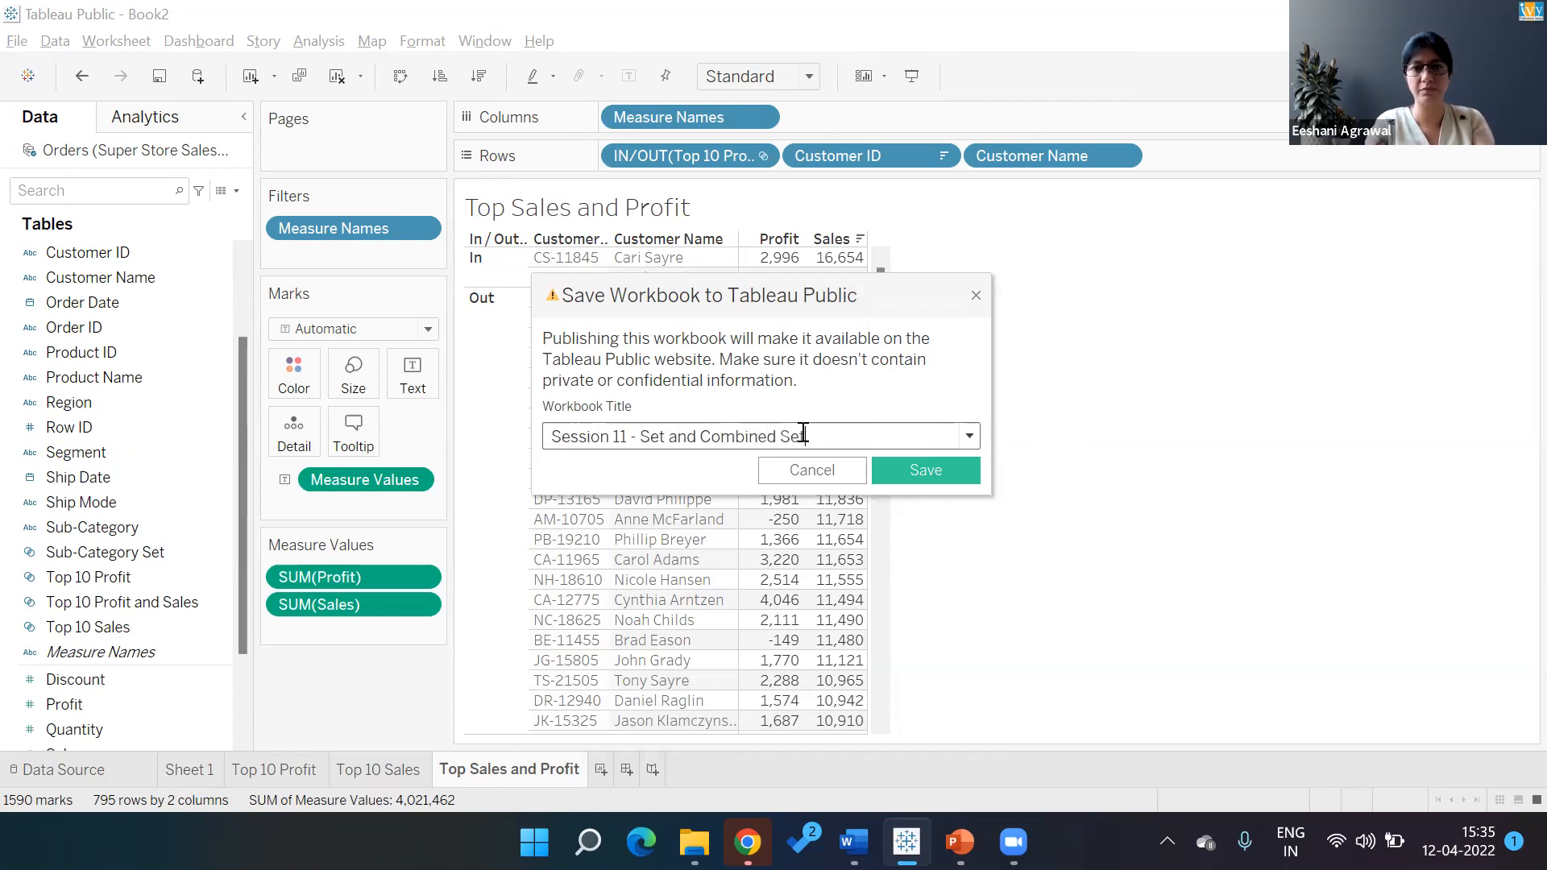
{"action": "left_click", "coordinate": [926, 470]}
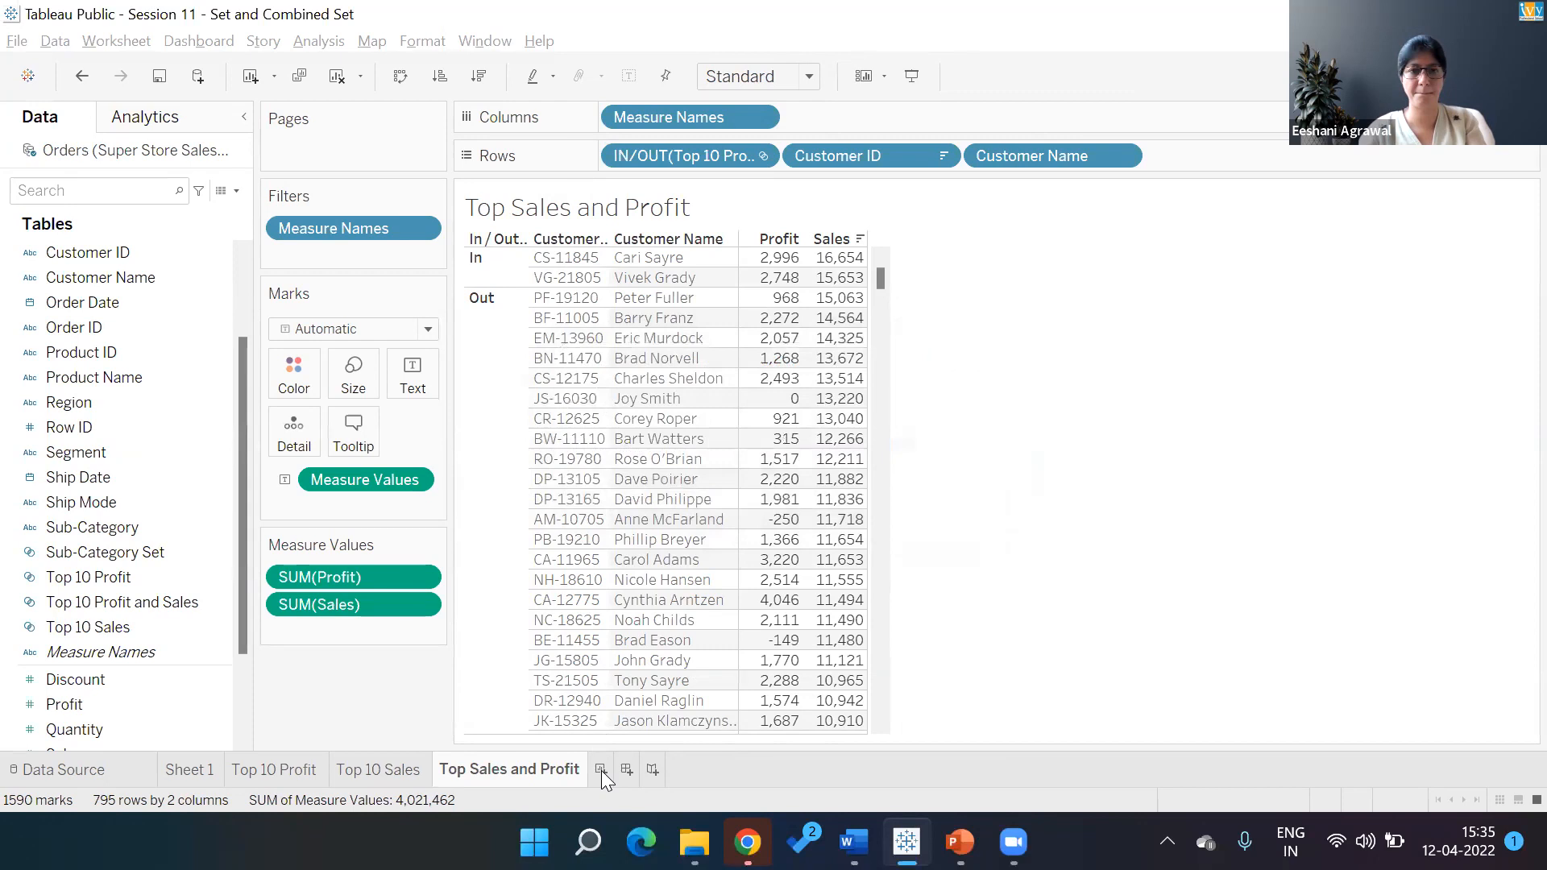
Add Sheet 5 and title it 'Show Top 2 and Bottom 2 Countries based on Sales on one Map'
{"action": "left_click", "coordinate": [601, 770]}
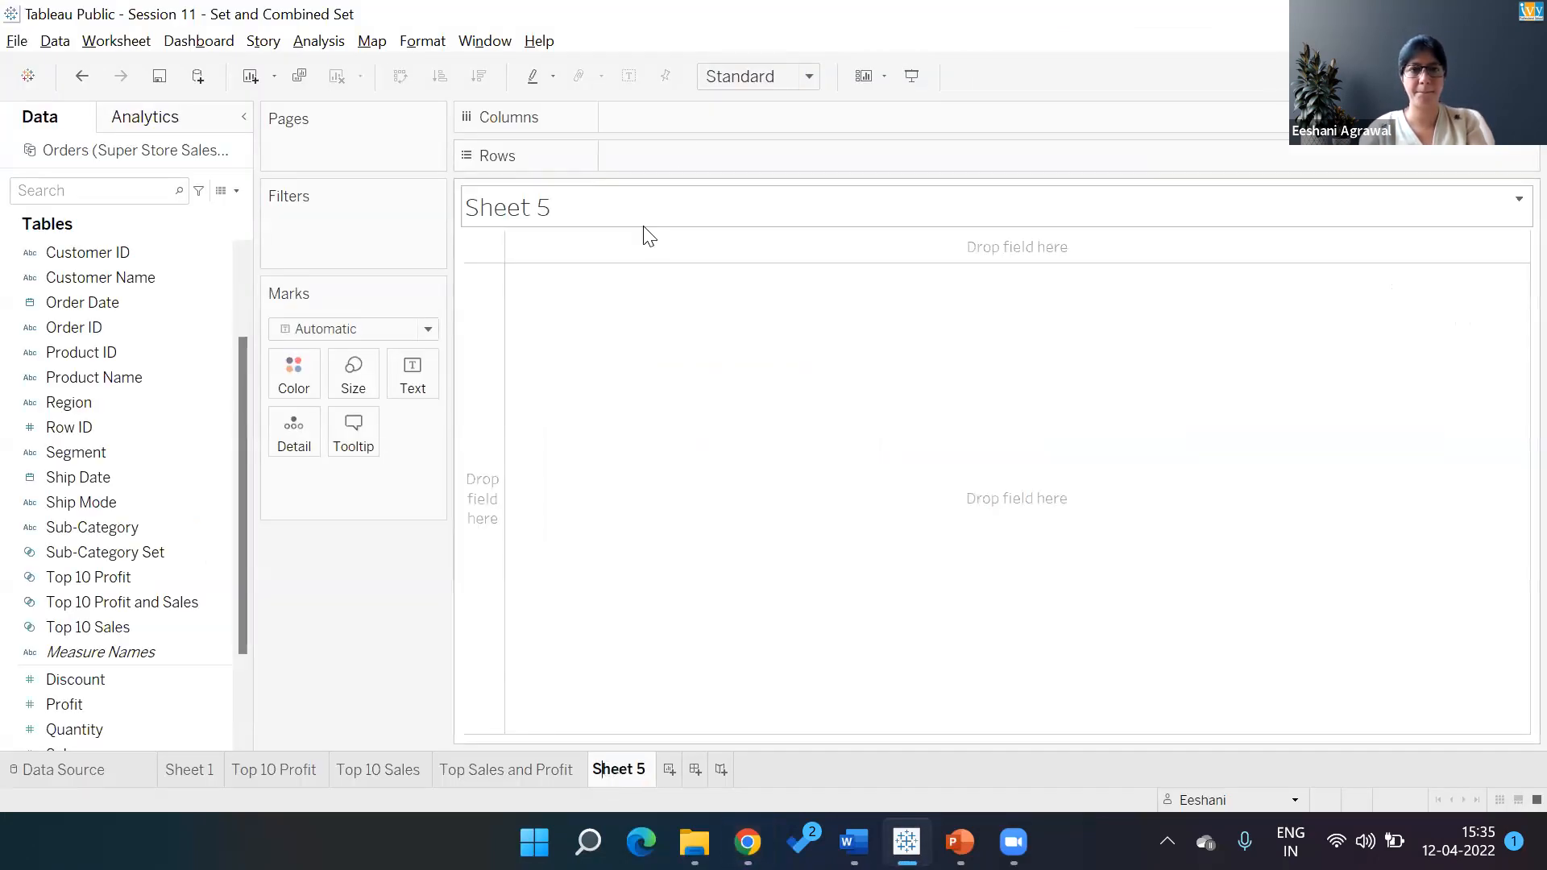
{"action": "double_click", "coordinate": [643, 231]}
{"action": "left_click", "coordinate": [974, 247]}
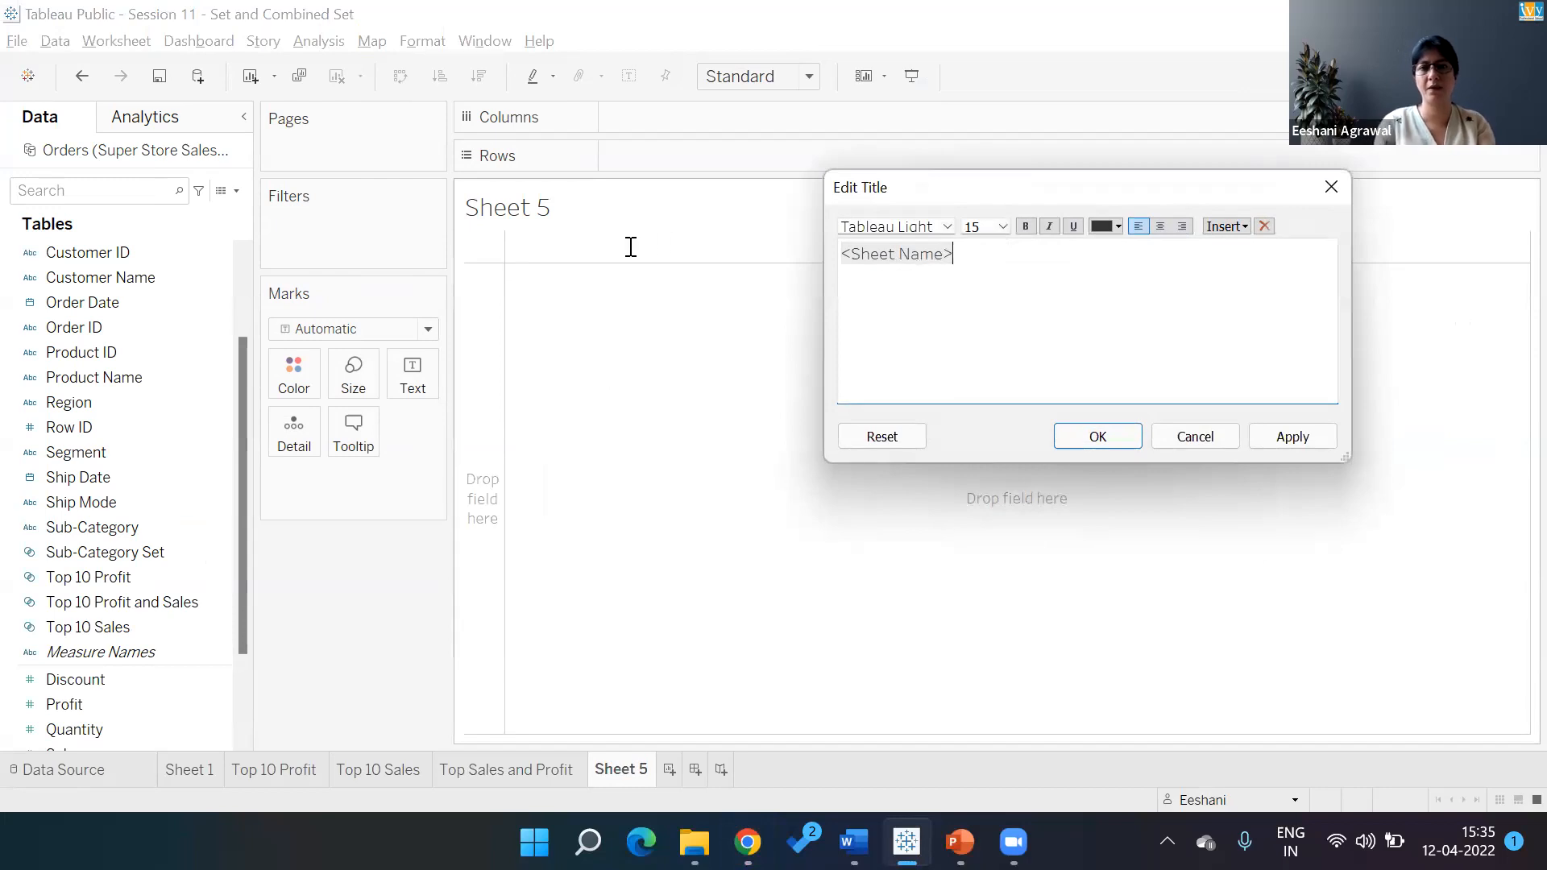
{"action": "key", "text": "BackSpace"}
{"action": "key", "text": "BackSpace"}
{"action": "key", "text": "BackSpace"}
{"action": "key", "text": "BackSpace"}
{"action": "key", "text": "BackSpace"}
{"action": "key", "text": "BackSpace"}
{"action": "key", "text": "BackSpace"}
{"action": "key", "text": "BackSpace"}
{"action": "key", "text": "BackSpace"}
{"action": "key", "text": "BackSpace"}
{"action": "key", "text": "BackSpace"}
{"action": "key", "text": "BackSpace"}
{"action": "type", "text": "S"}
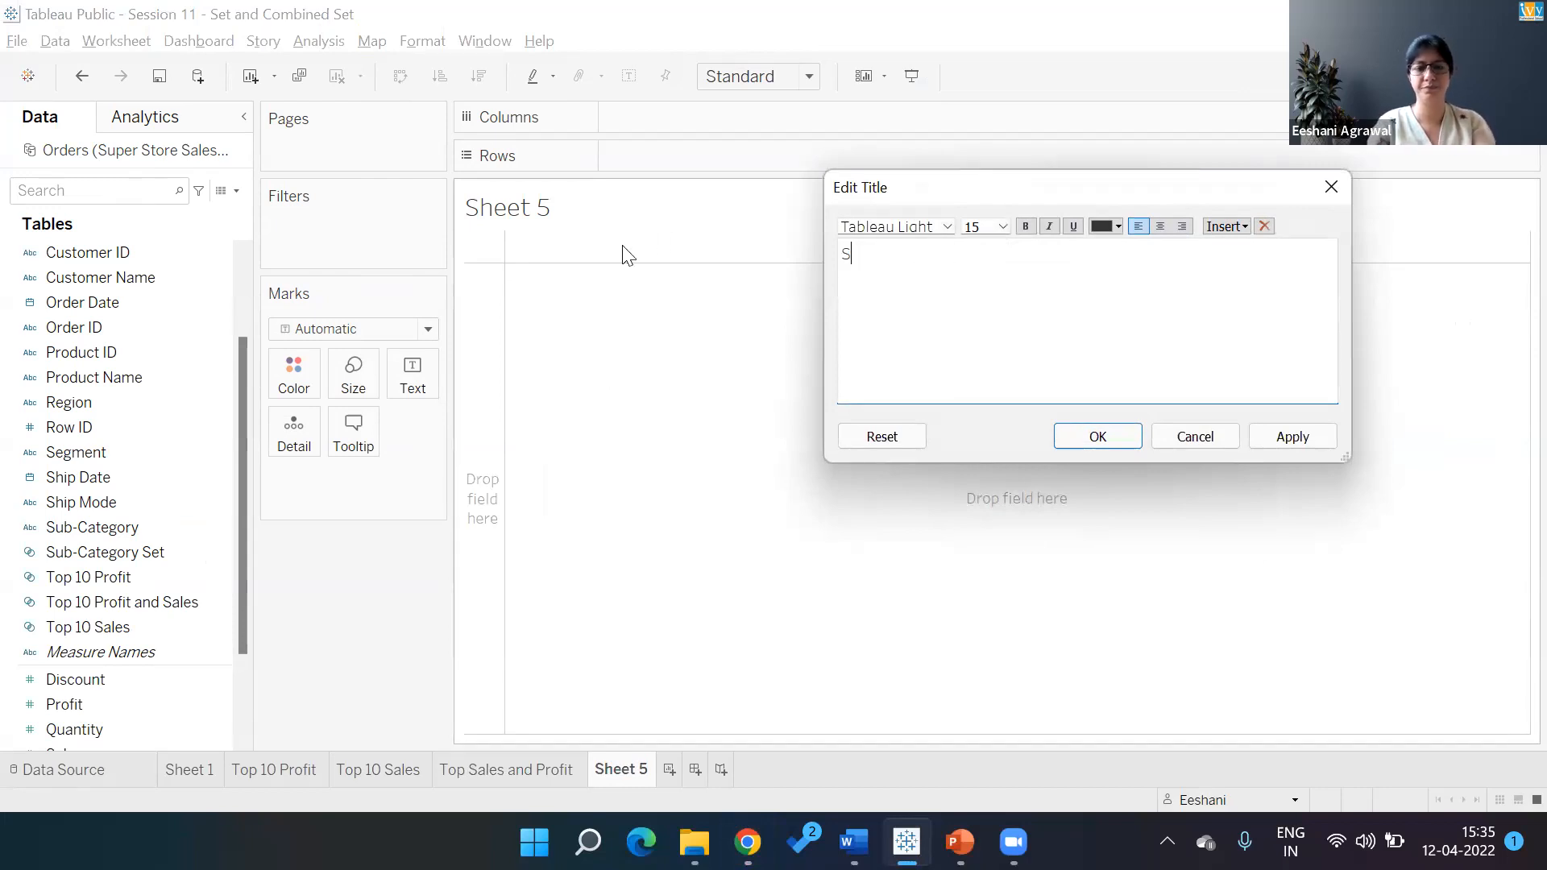
{"action": "type", "text": "how Top 2 and "}
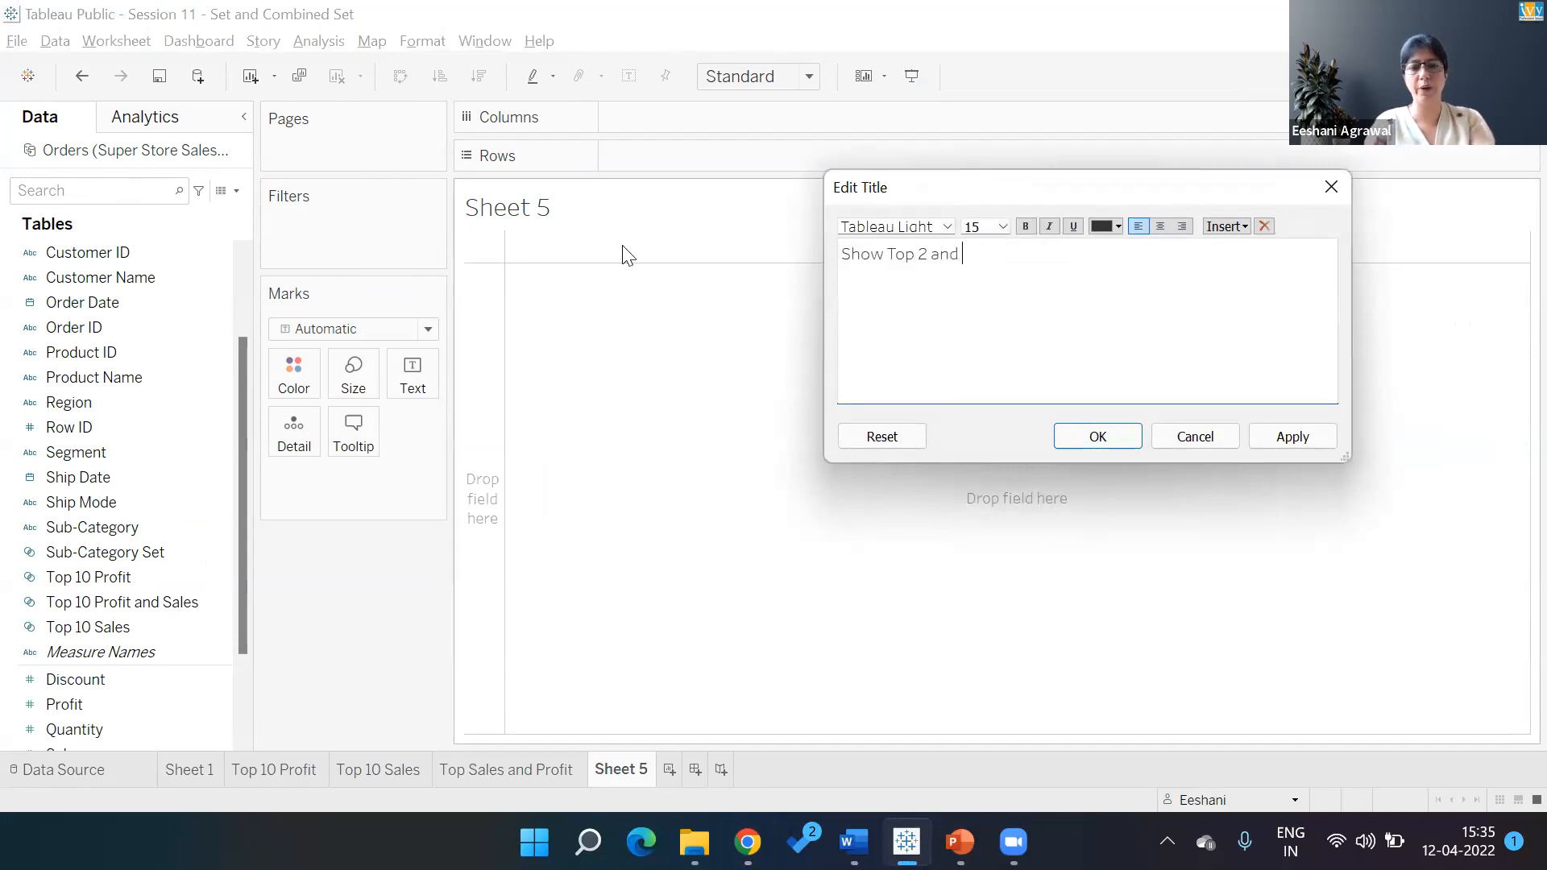
{"action": "type", "text": "Bottom 2 Countries based on Sales on"}
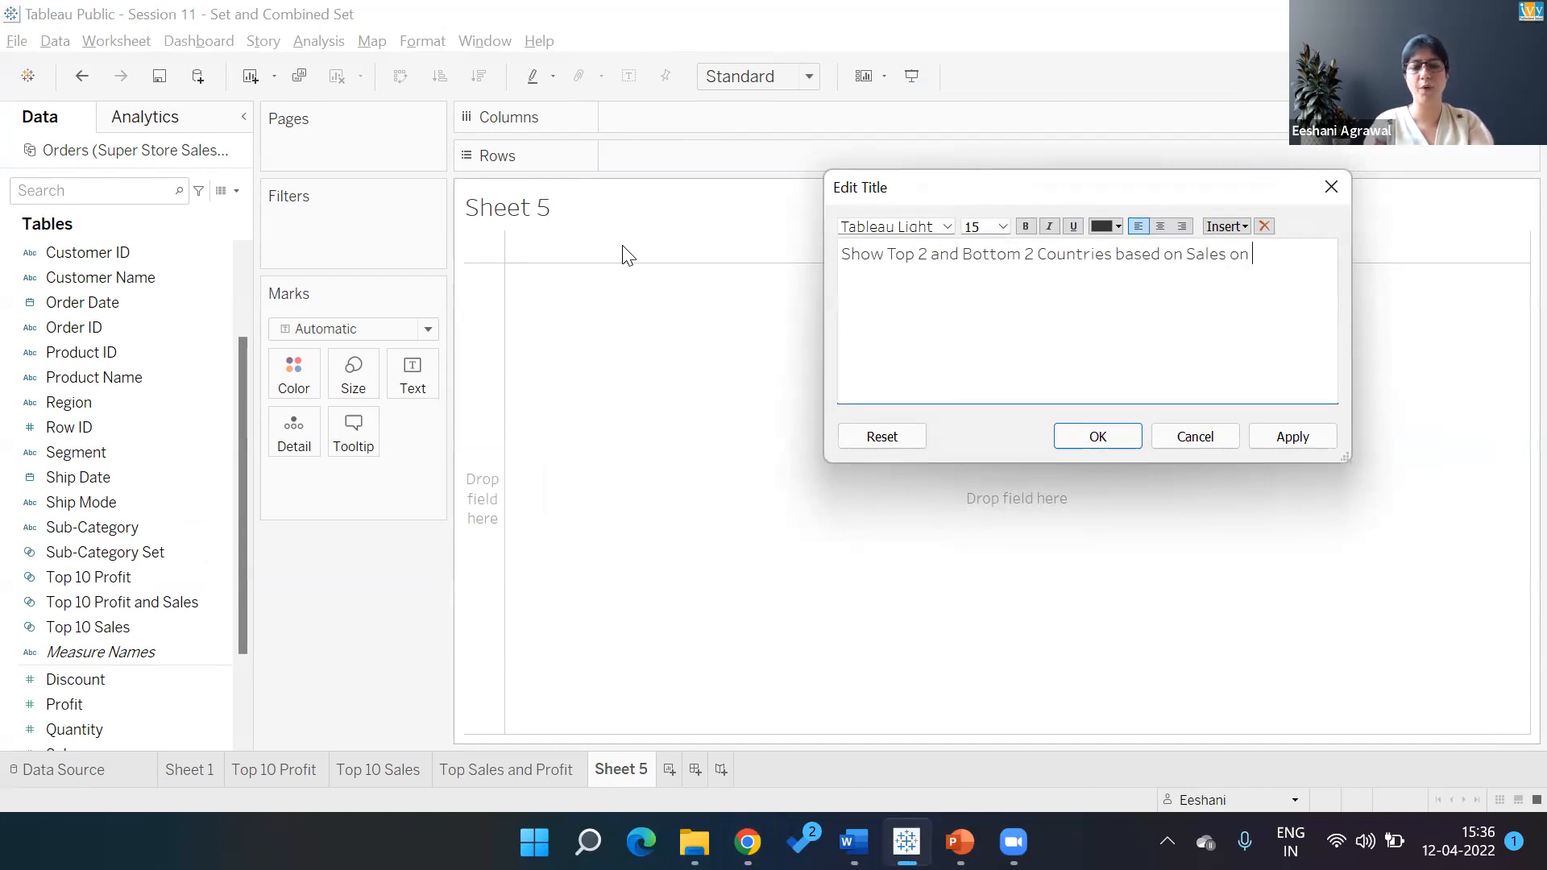
{"action": "type", "text": " one Map"}
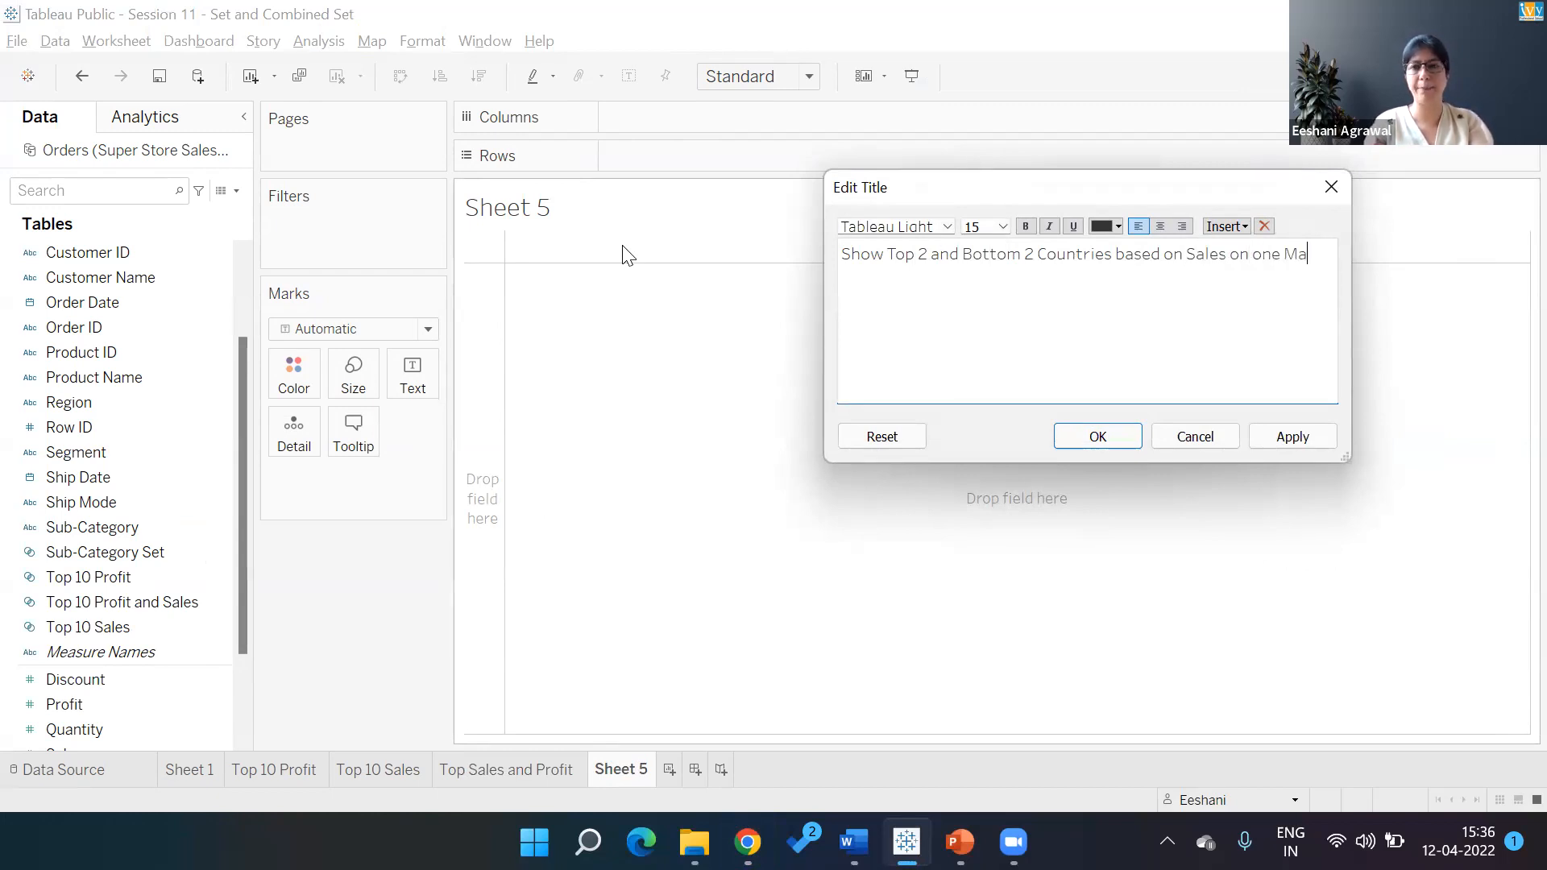
{"action": "left_click", "coordinate": [1093, 423]}
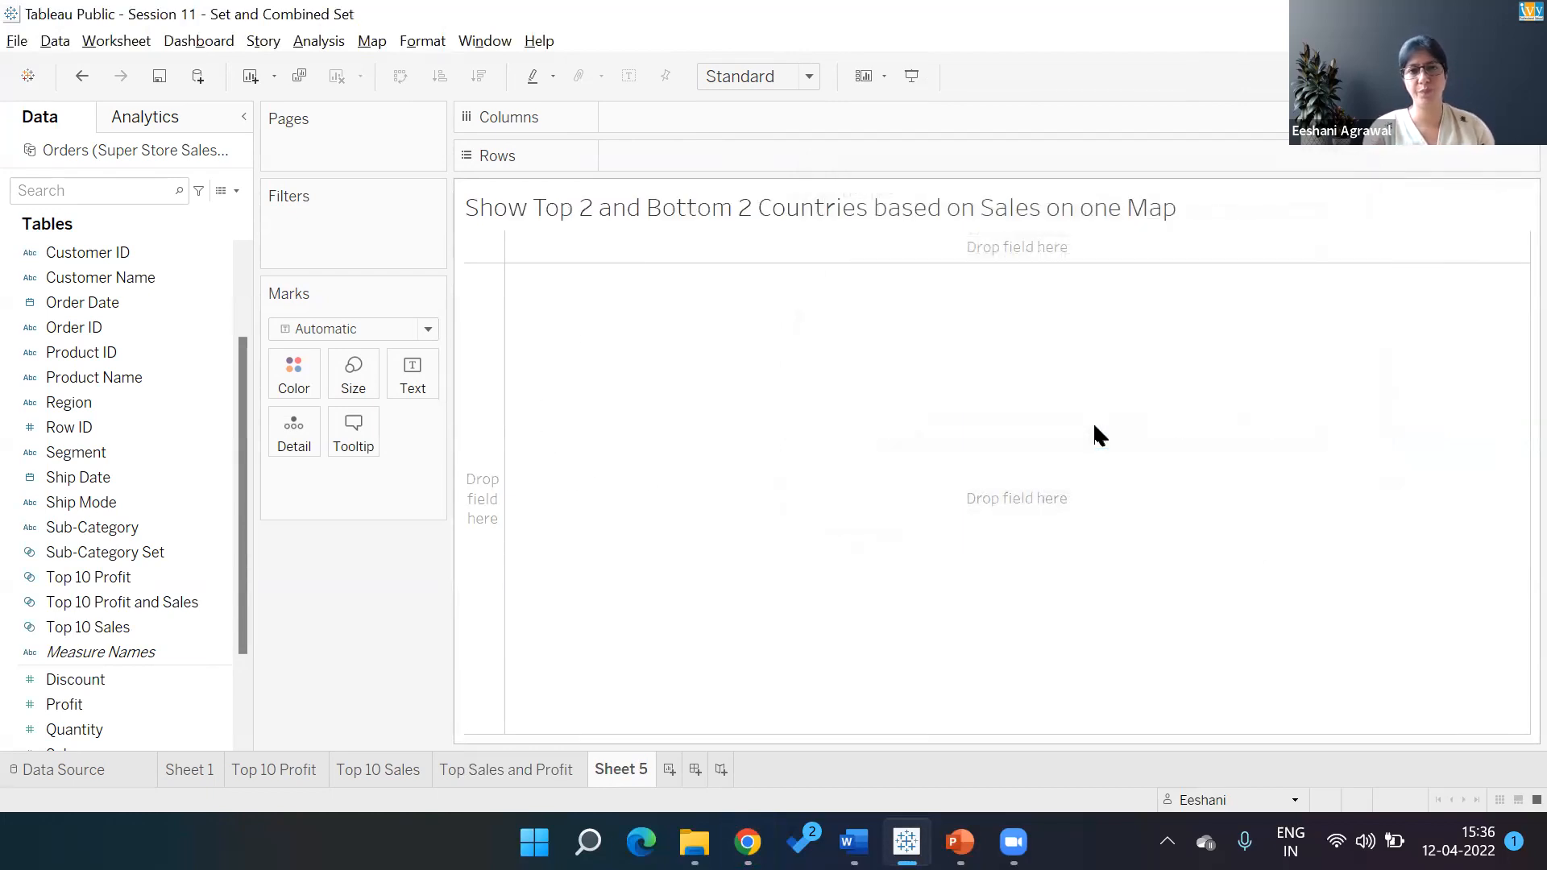
Rename the new sheet 'Top and Bottom 2 Cuontries' and start renaming Sheet 1 to 'Set Example'
{"action": "double_click", "coordinate": [640, 768]}
{"action": "type", "text": "Top and "}
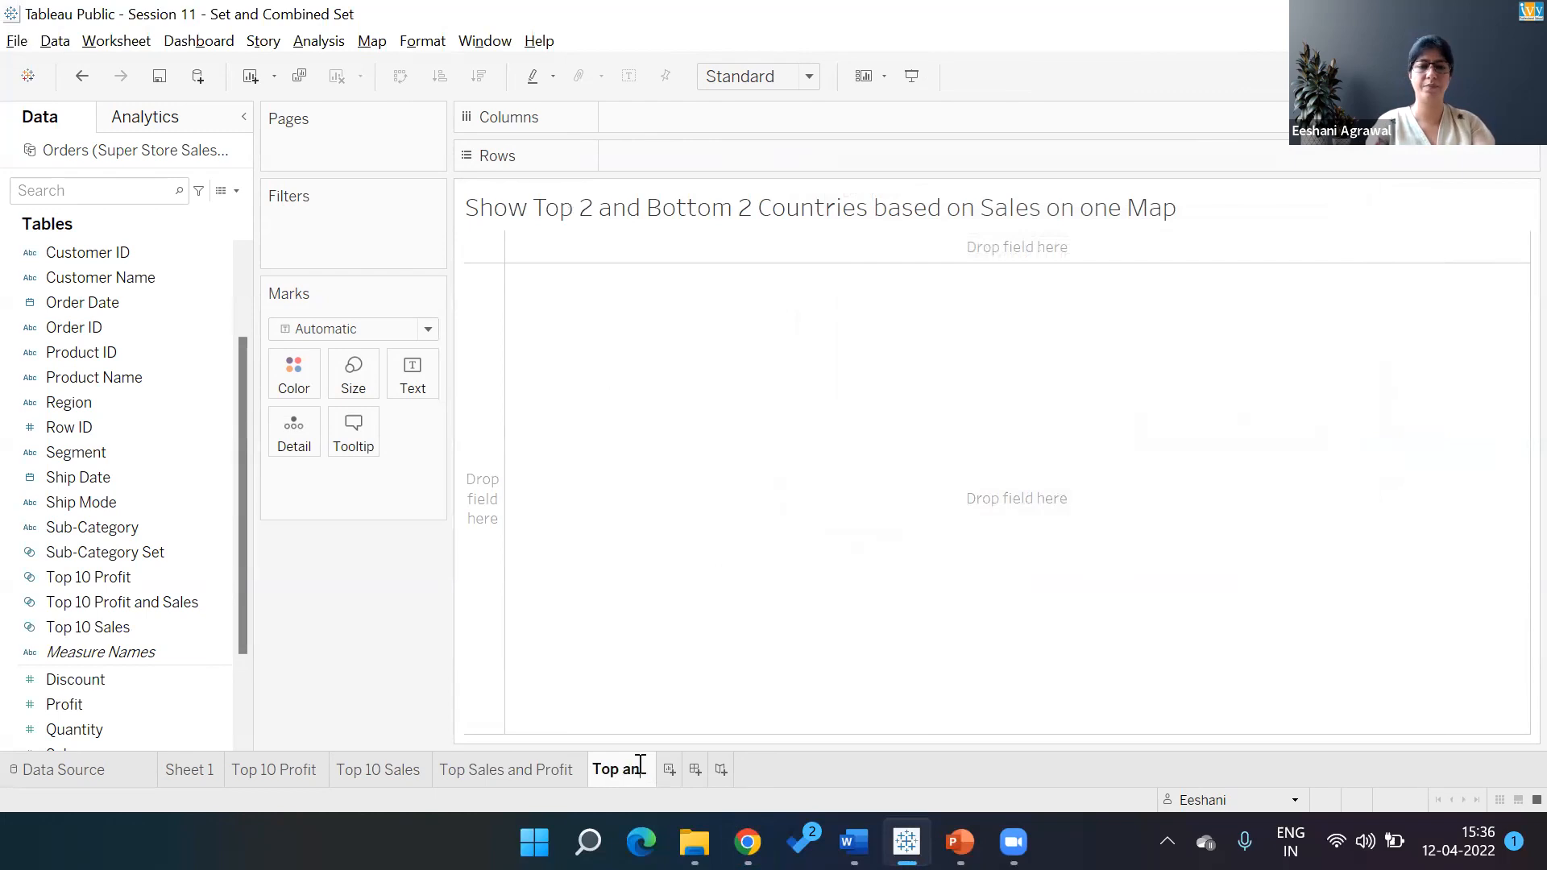
{"action": "type", "text": "Bottom"}
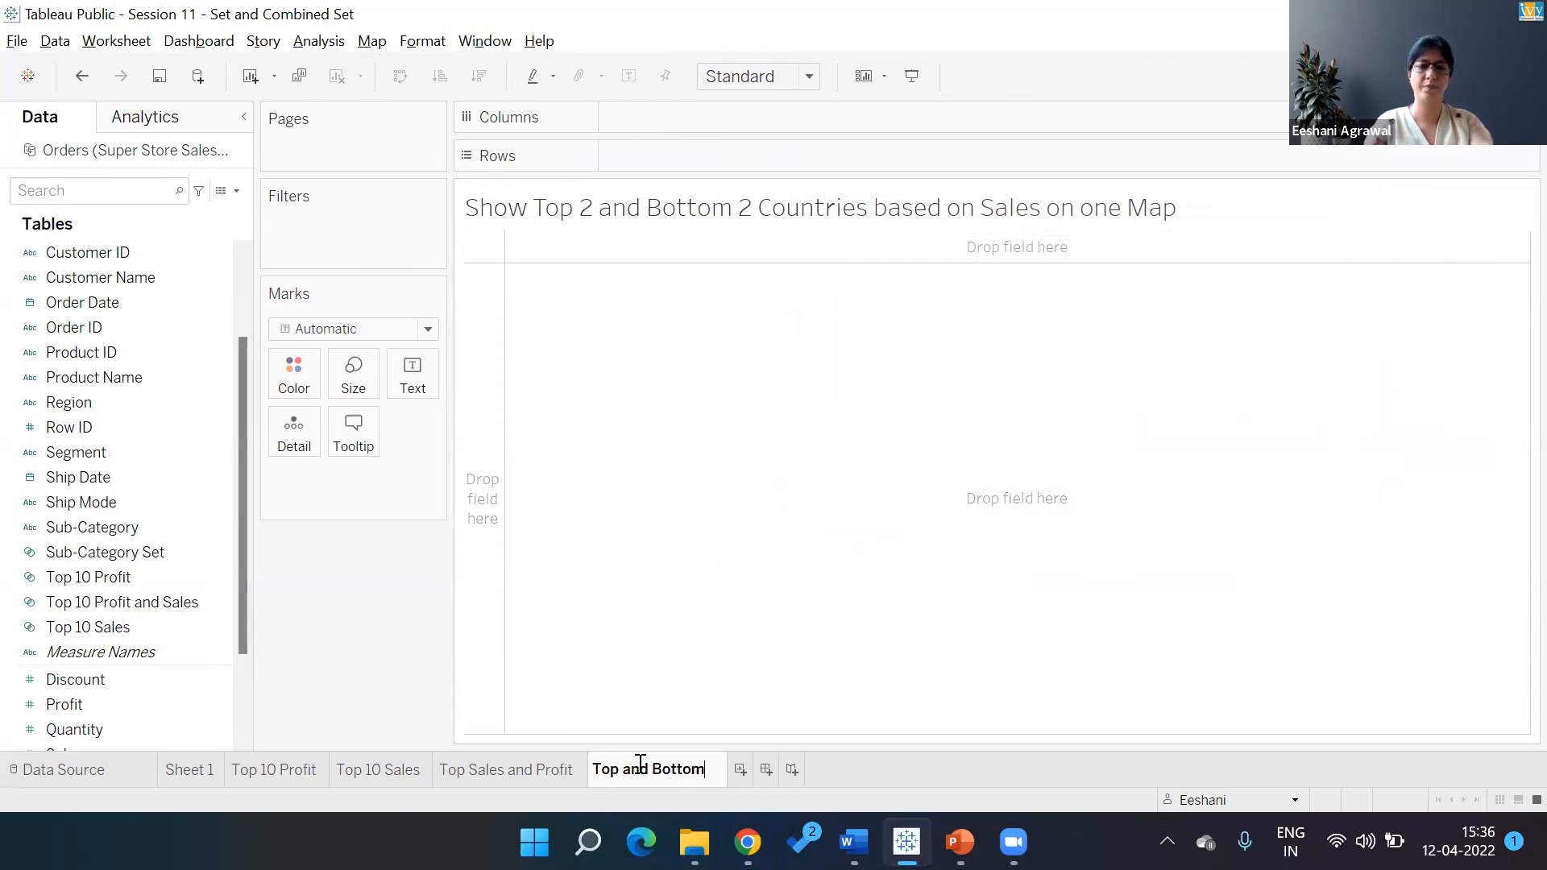
{"action": "type", "text": " 2 Cuontries"}
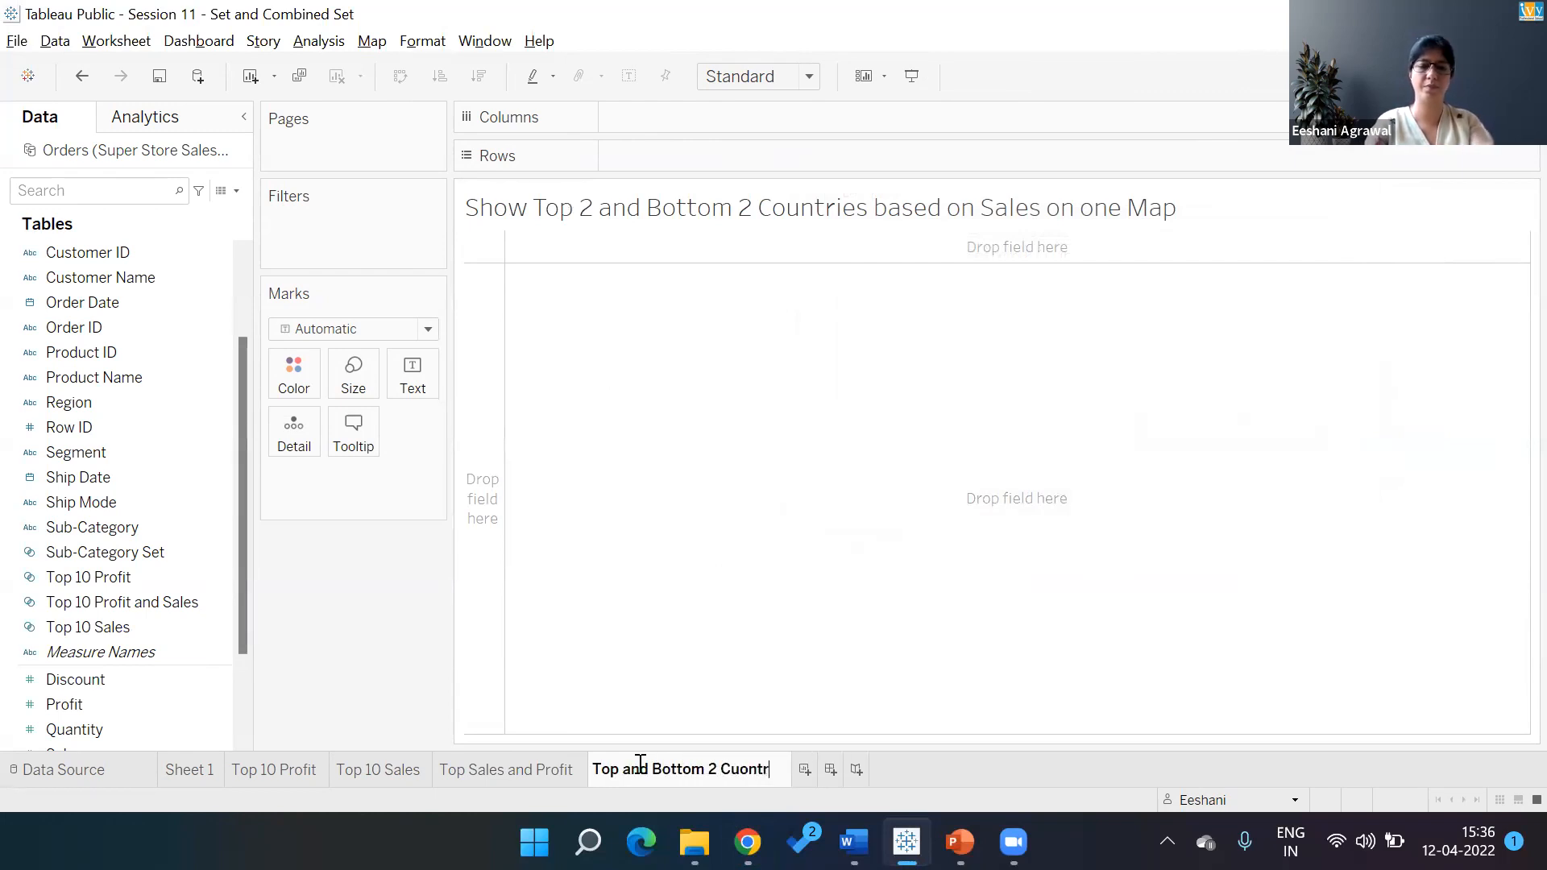
{"action": "key", "text": "Return"}
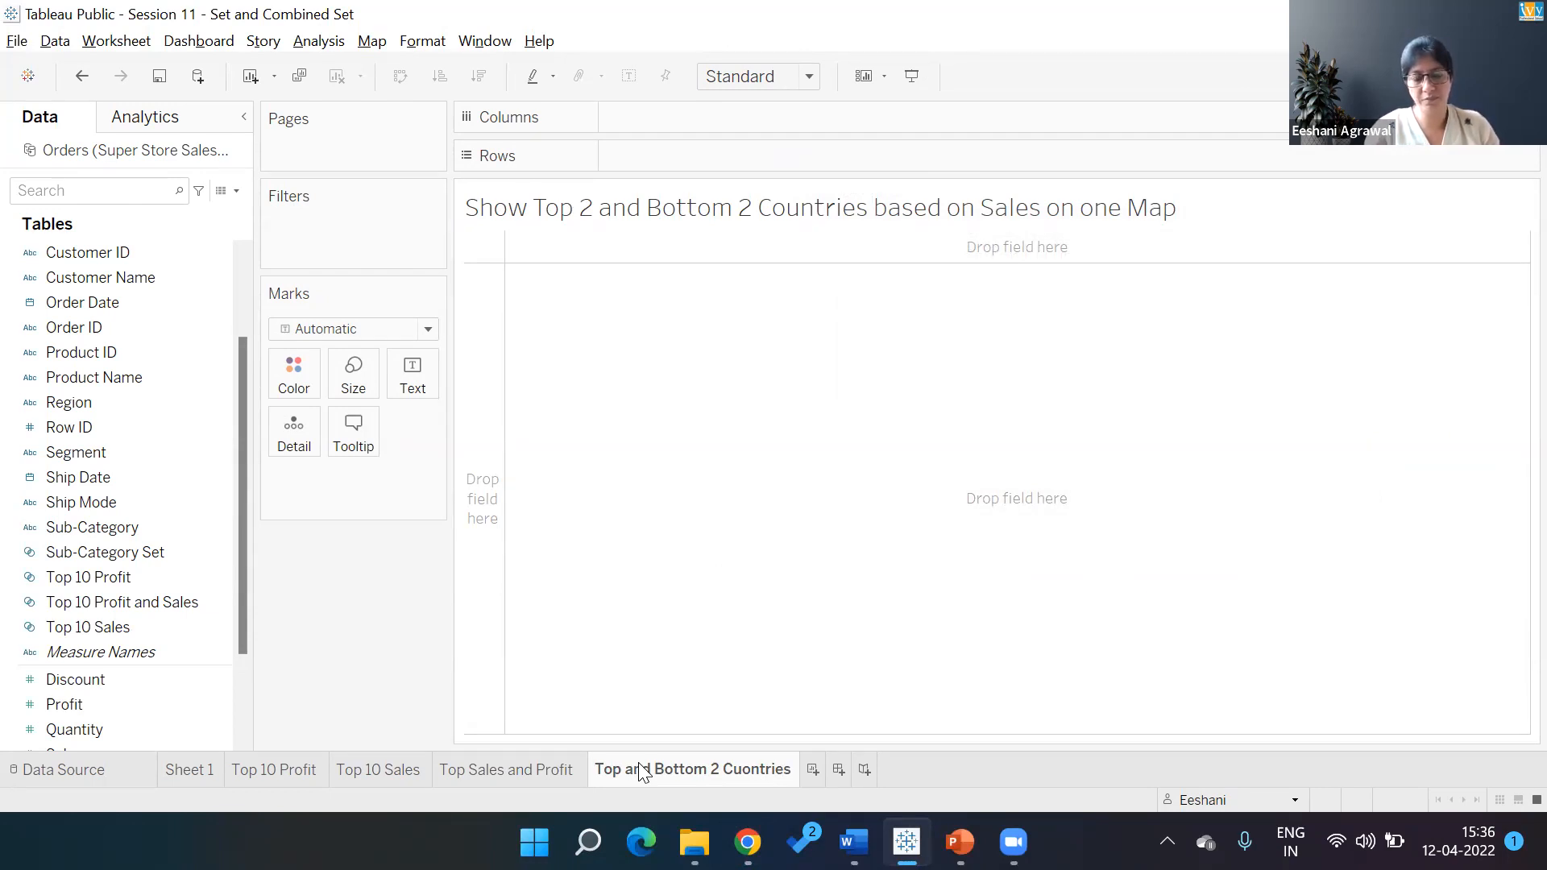
{"action": "double_click", "coordinate": [187, 770]}
{"action": "type", "text": "Set Example"}
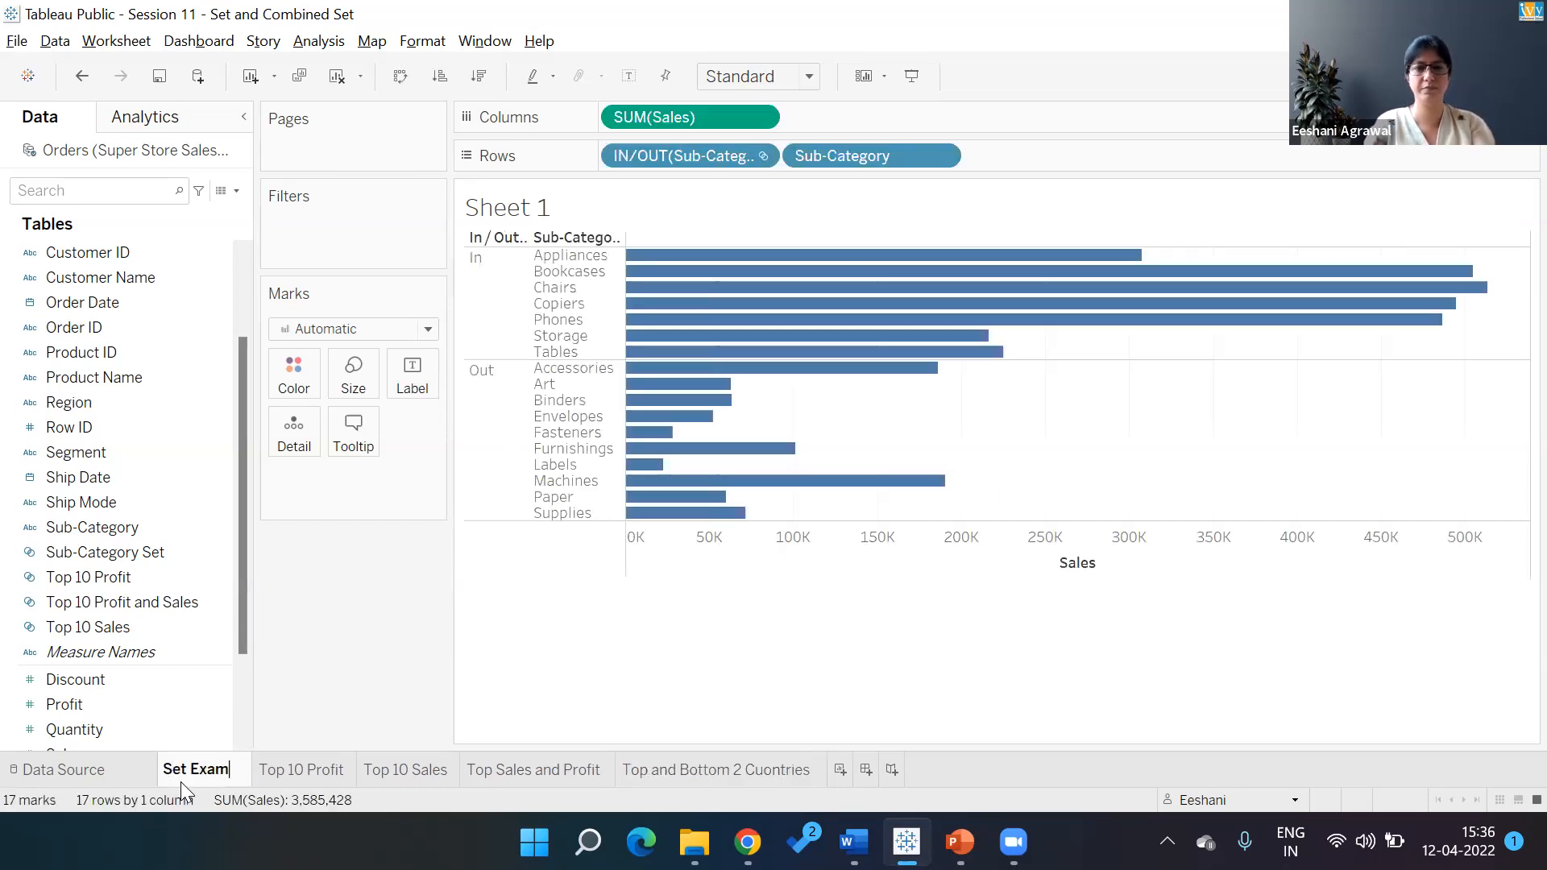
Switch back to the 'Top and Bottom 2 Countries' sheet
{"action": "left_click", "coordinate": [695, 770]}
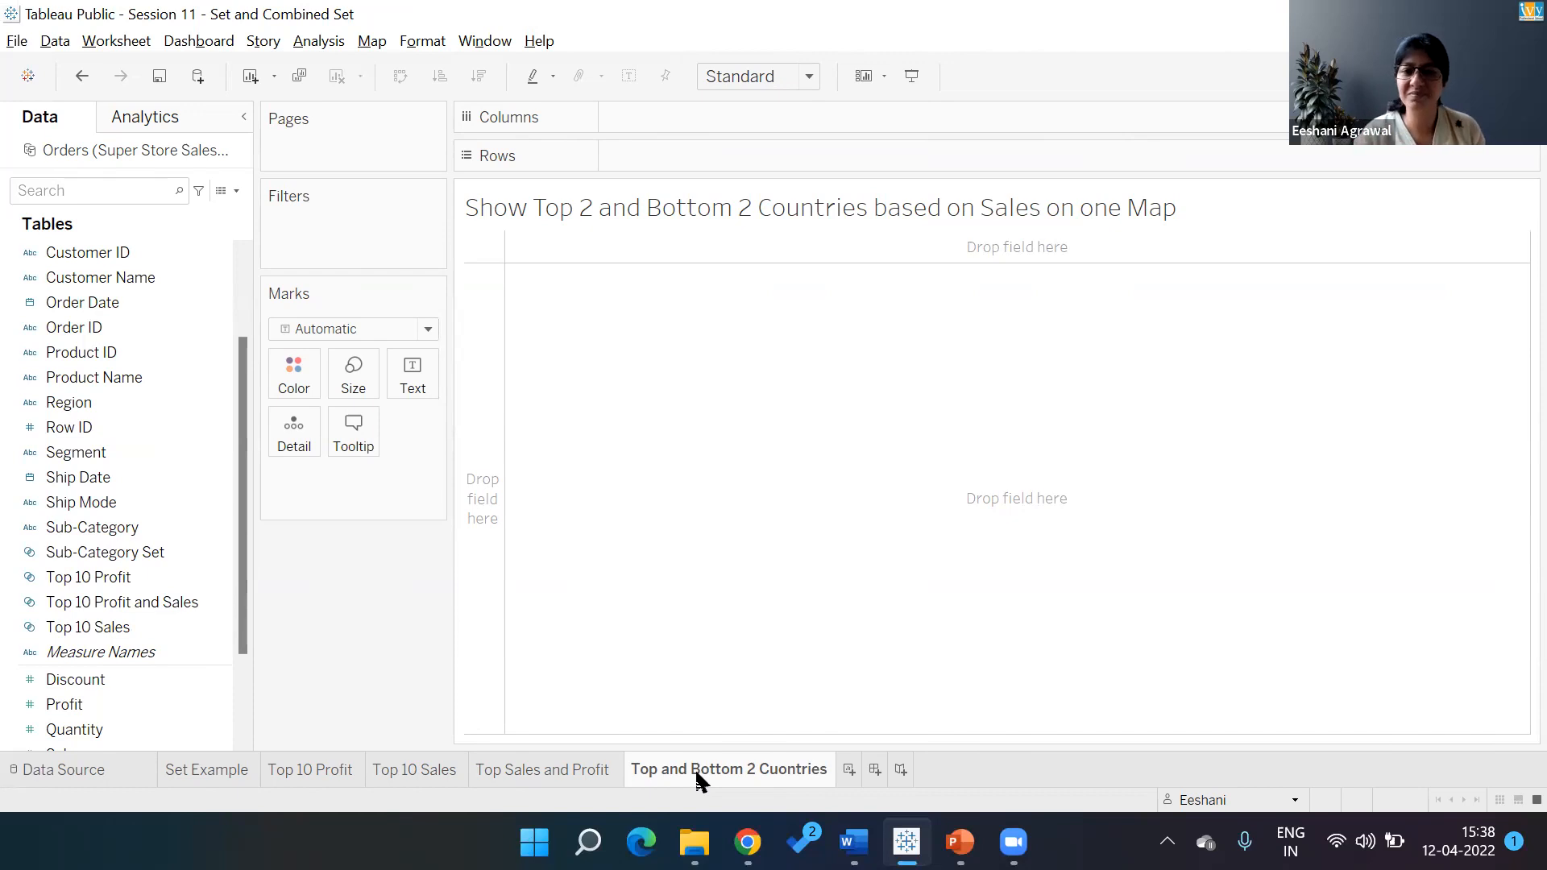
Fix the tab name's typo, changing 'Cuontries' to 'Countries'
{"action": "double_click", "coordinate": [790, 772]}
{"action": "key", "text": "End"}
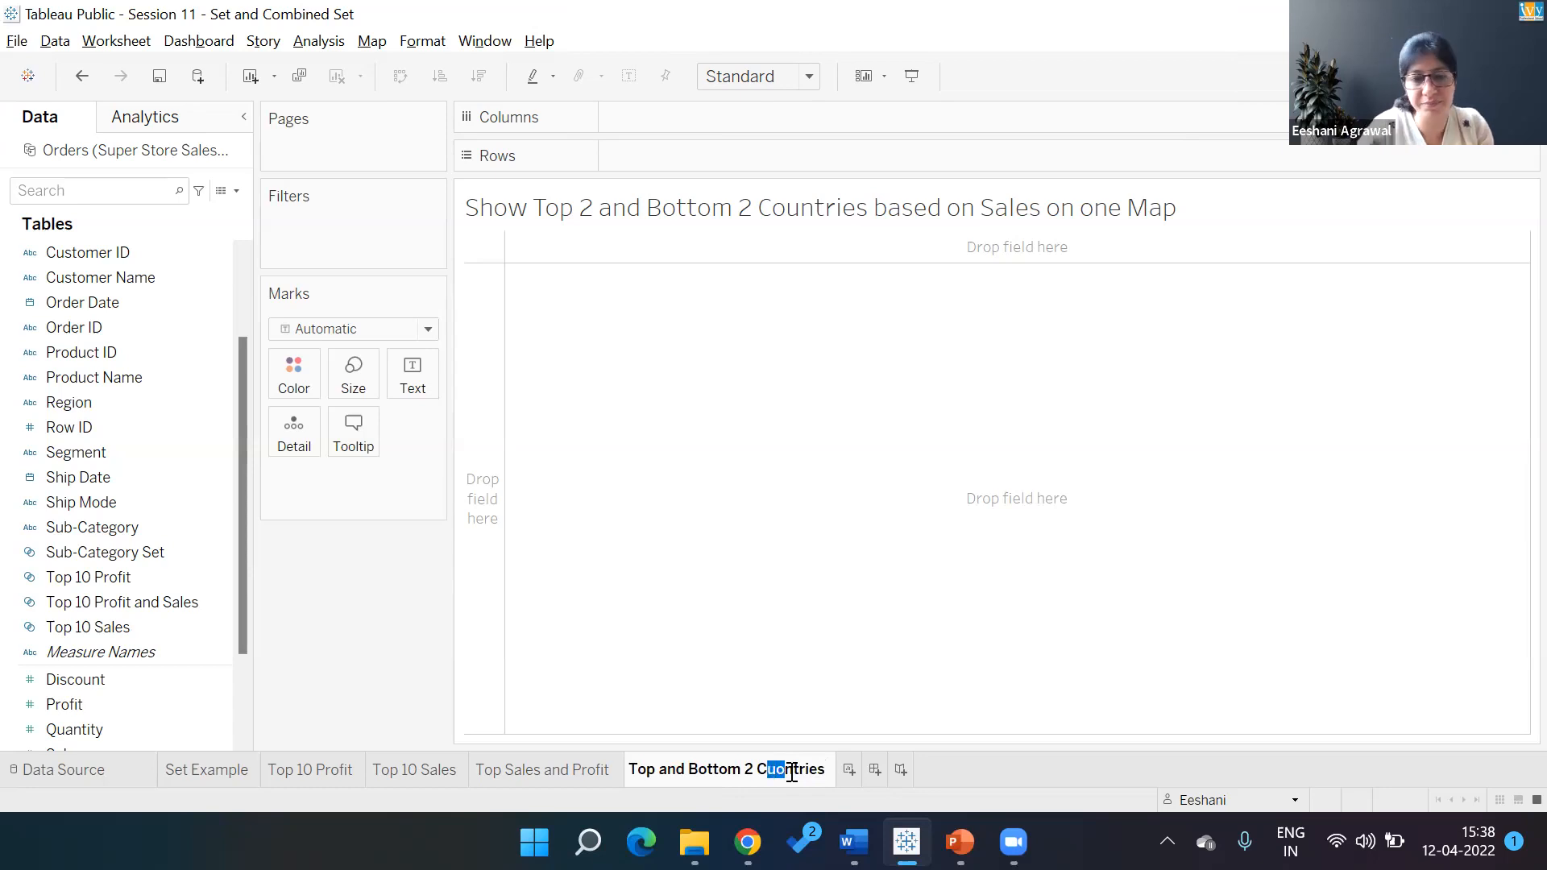
{"action": "type", "text": "ou"}
{"action": "key", "text": "Return"}
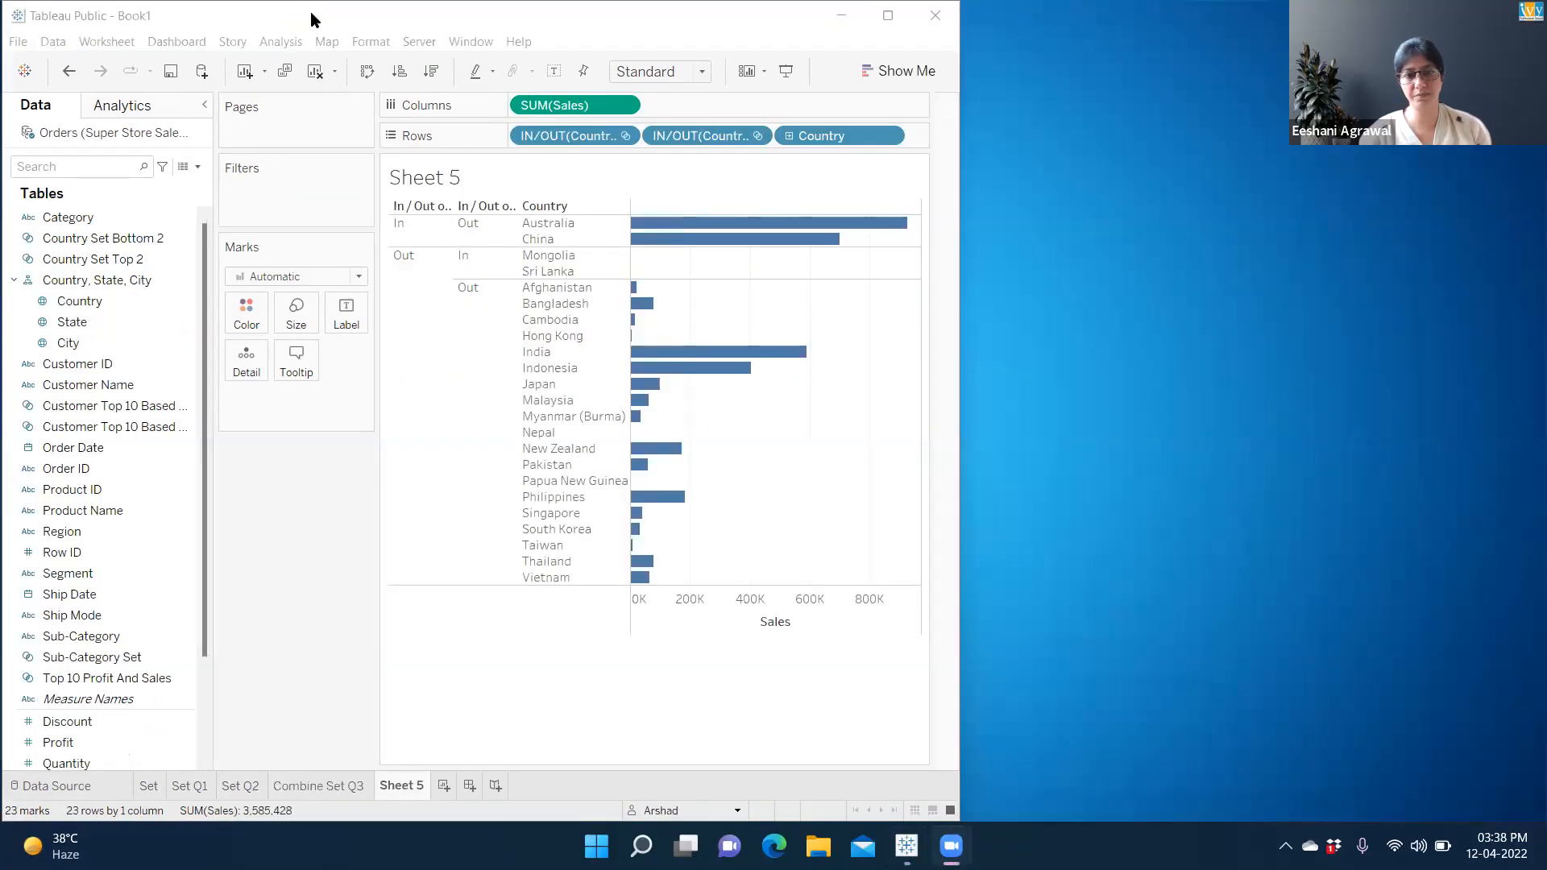
Restore and re-maximize the Tableau window to show Sheet 5's In/Out country sales bars
{"action": "double_click", "coordinate": [311, 11]}
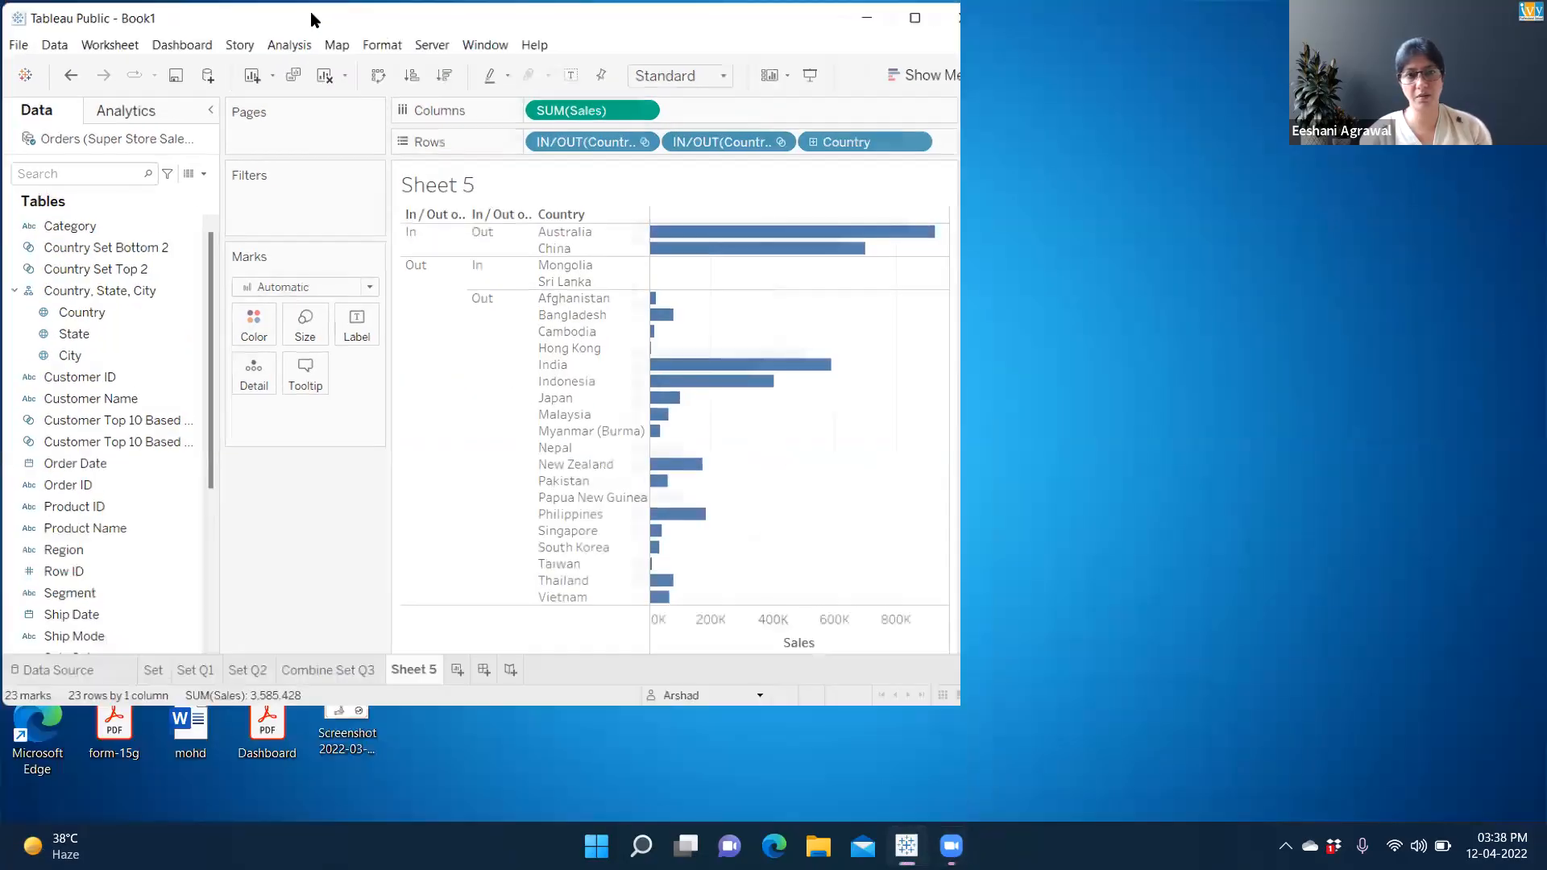
{"action": "double_click", "coordinate": [311, 11]}
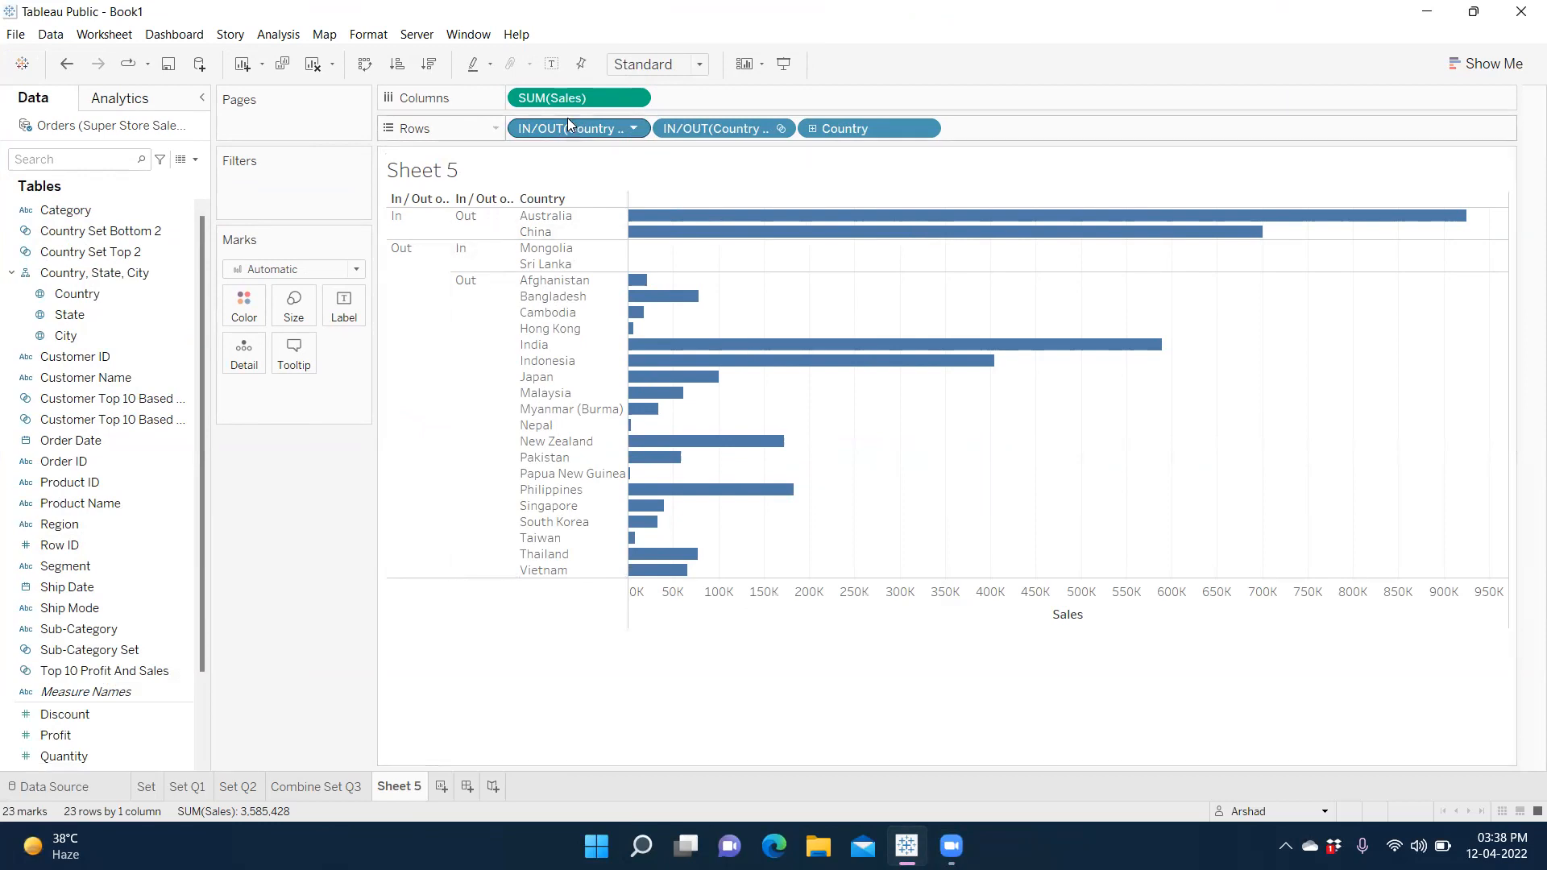
{"action": "mouse_move", "coordinate": [586, 130]}
{"action": "left_mouse_down"}
{"action": "mouse_move", "coordinate": [499, 148]}
{"action": "mouse_move", "coordinate": [577, 138]}
{"action": "left_mouse_up"}
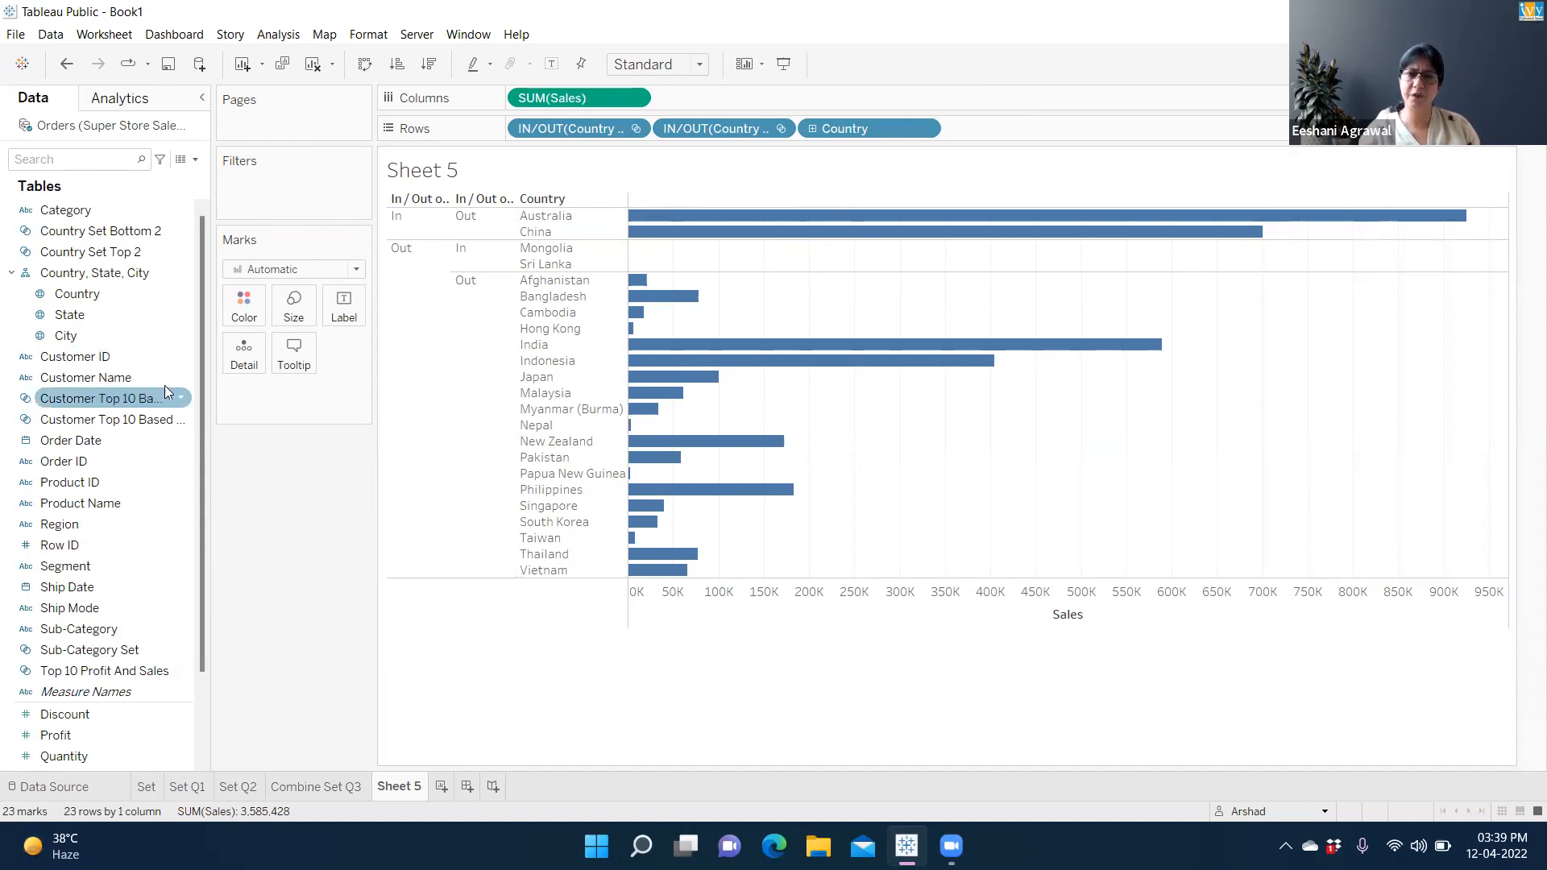
Remove the first IN/OUT(Country) pill from Rows, leaving only the bottom-2 split, and open Show Me
{"action": "left_click_drag", "start_coordinate": [570, 127], "coordinate": [373, 264]}
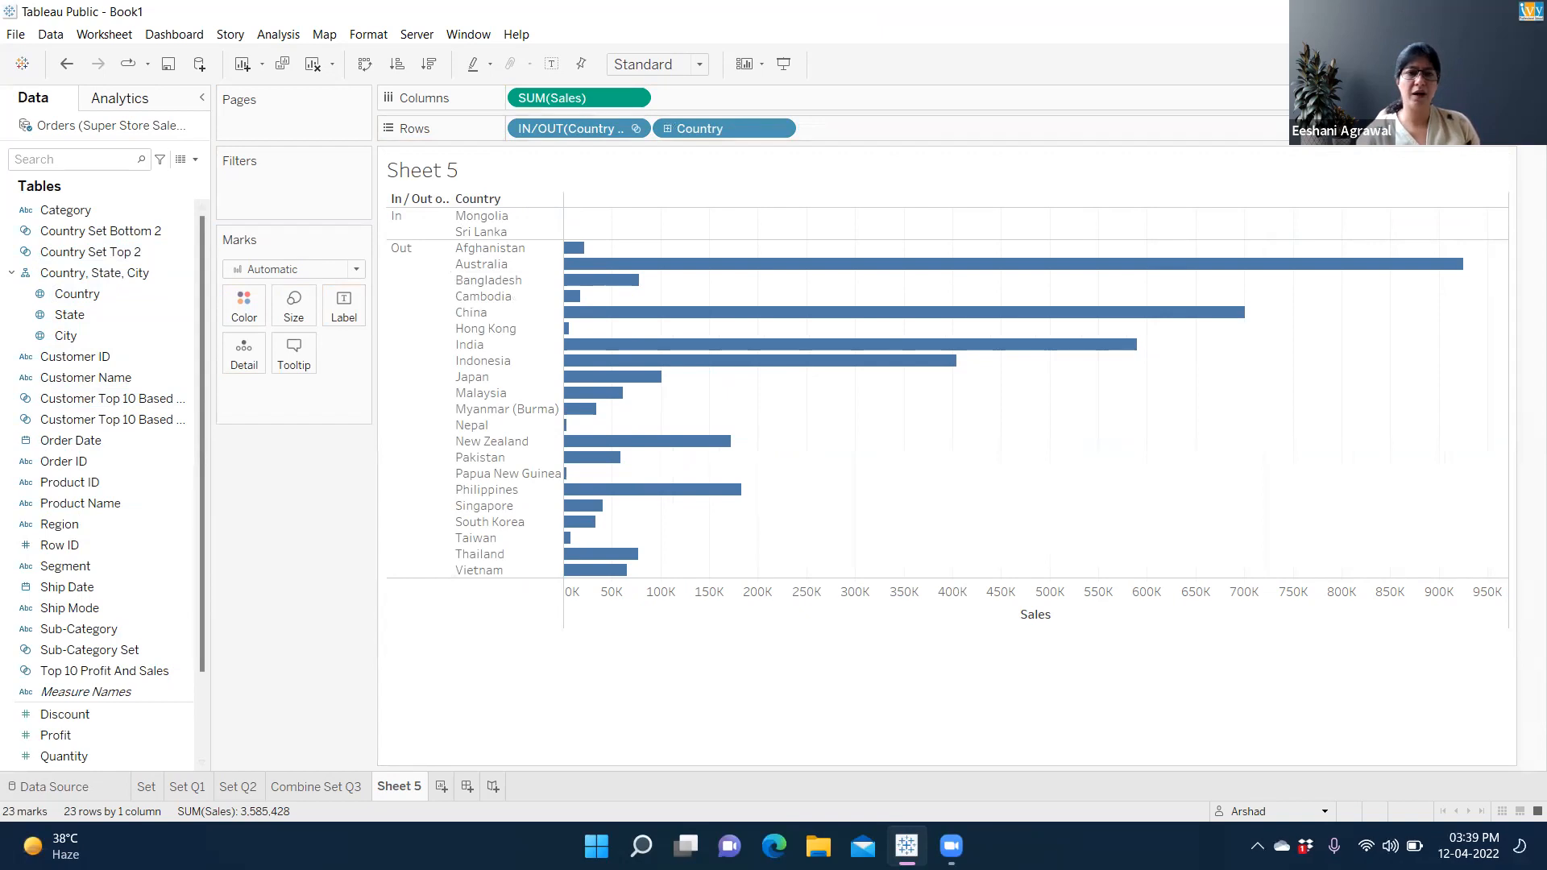
{"action": "left_click", "coordinate": [1487, 64]}
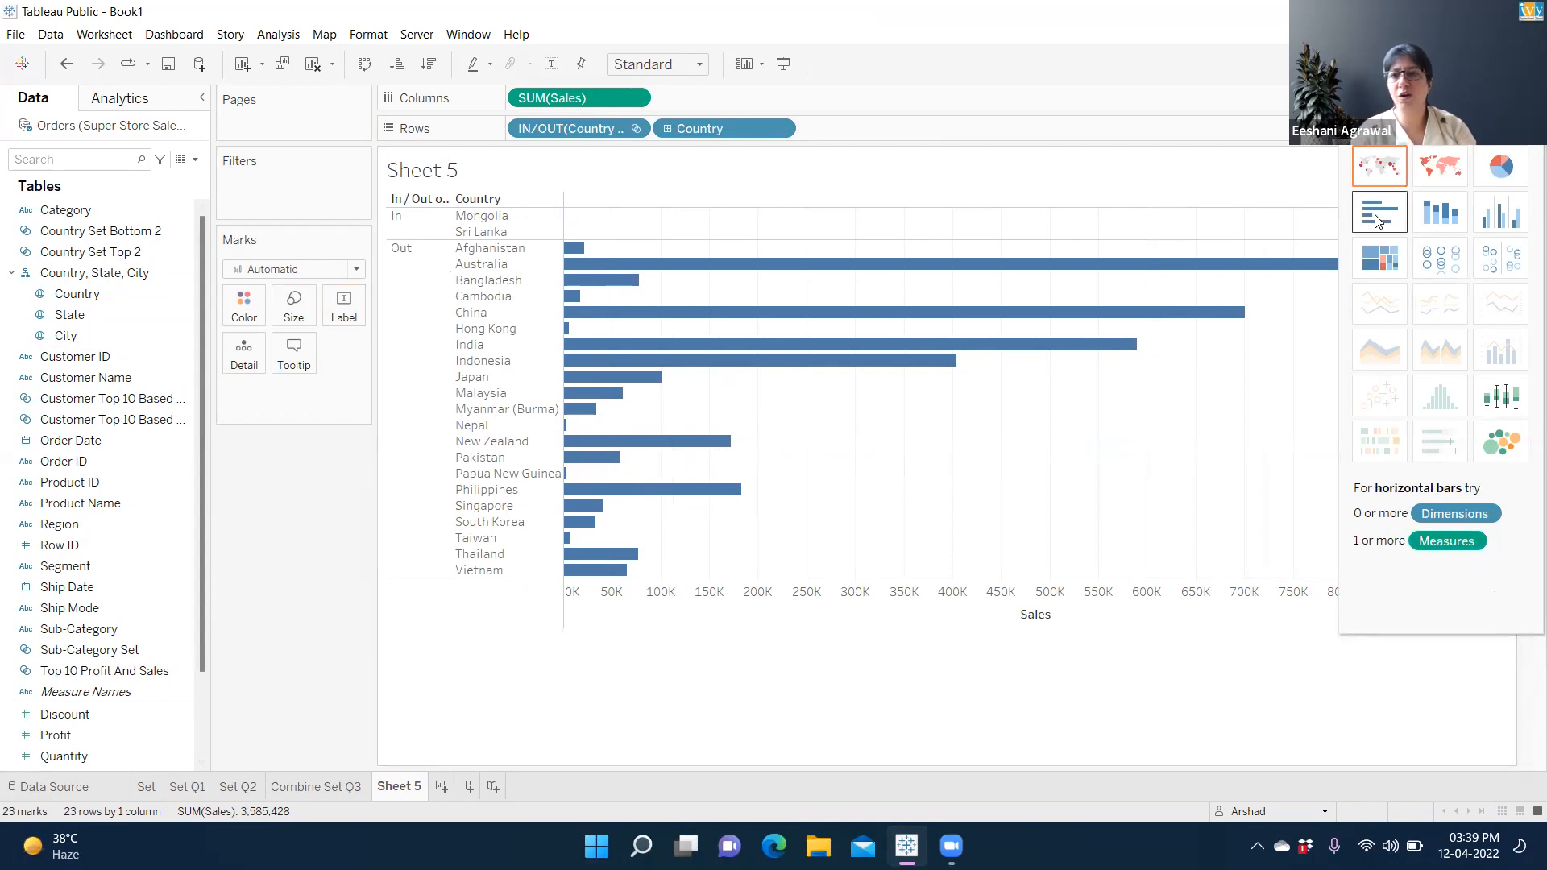
Convert the chart to a filled map and remove the IN/OUT pill from Rows
{"action": "left_click", "coordinate": [1448, 191]}
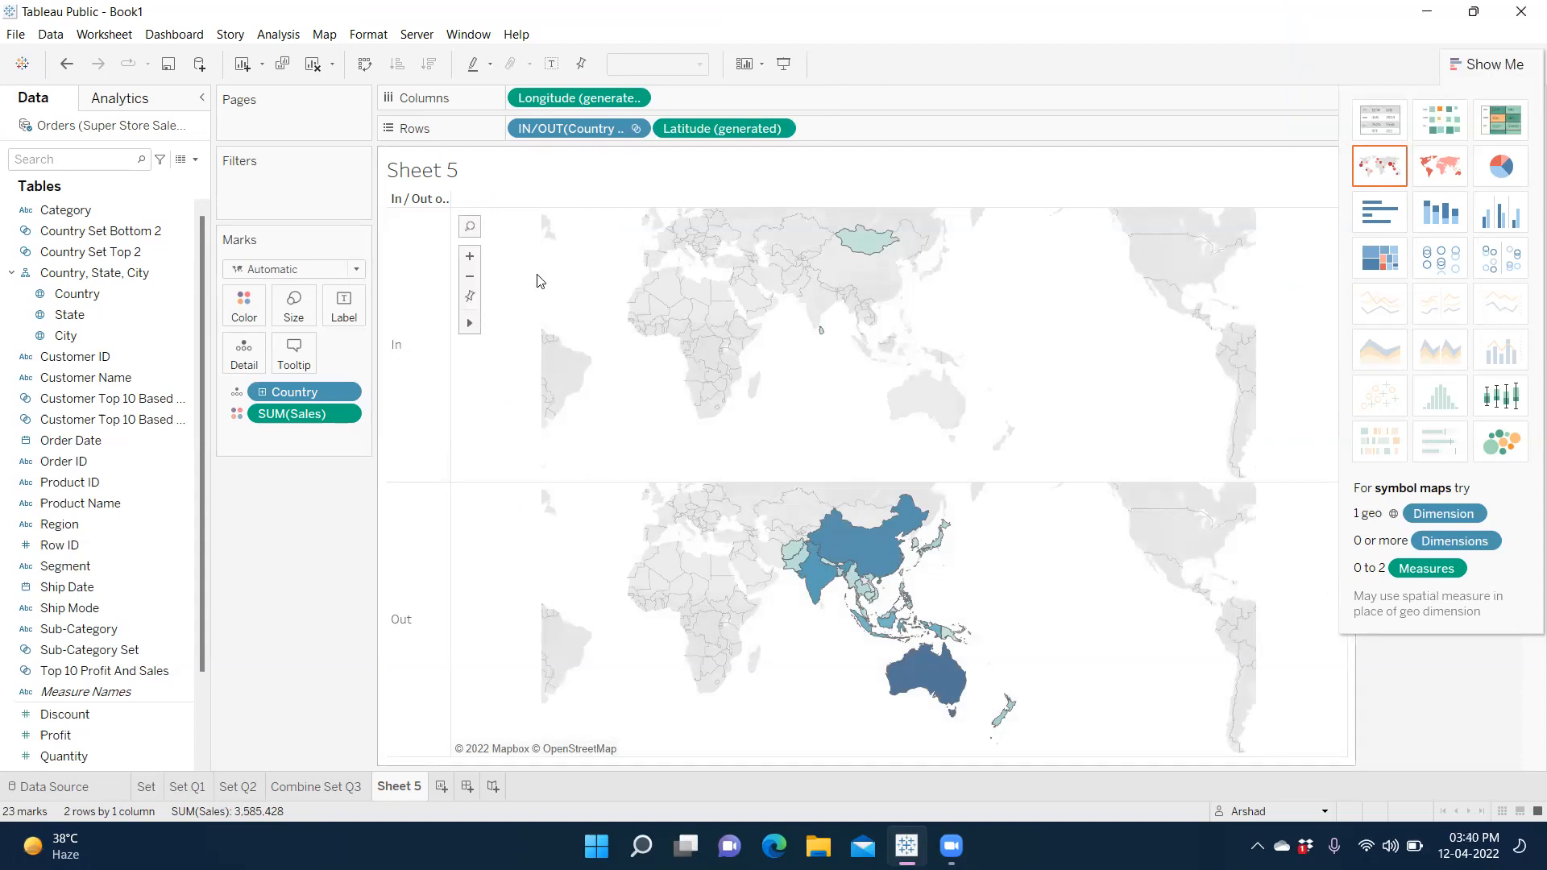
{"action": "left_click_drag", "start_coordinate": [570, 131], "coordinate": [117, 266]}
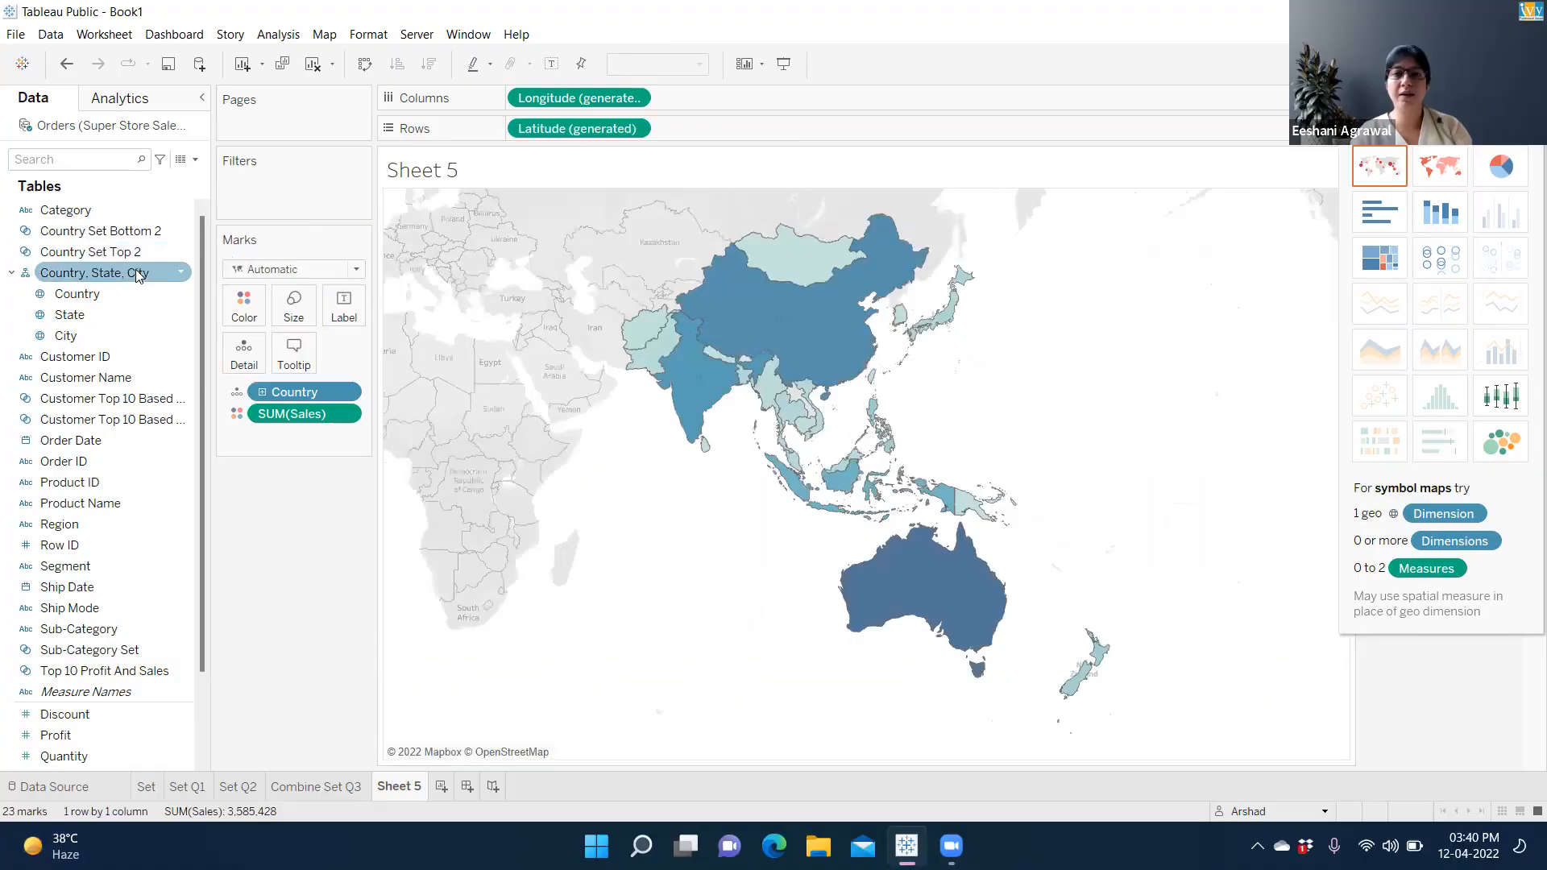
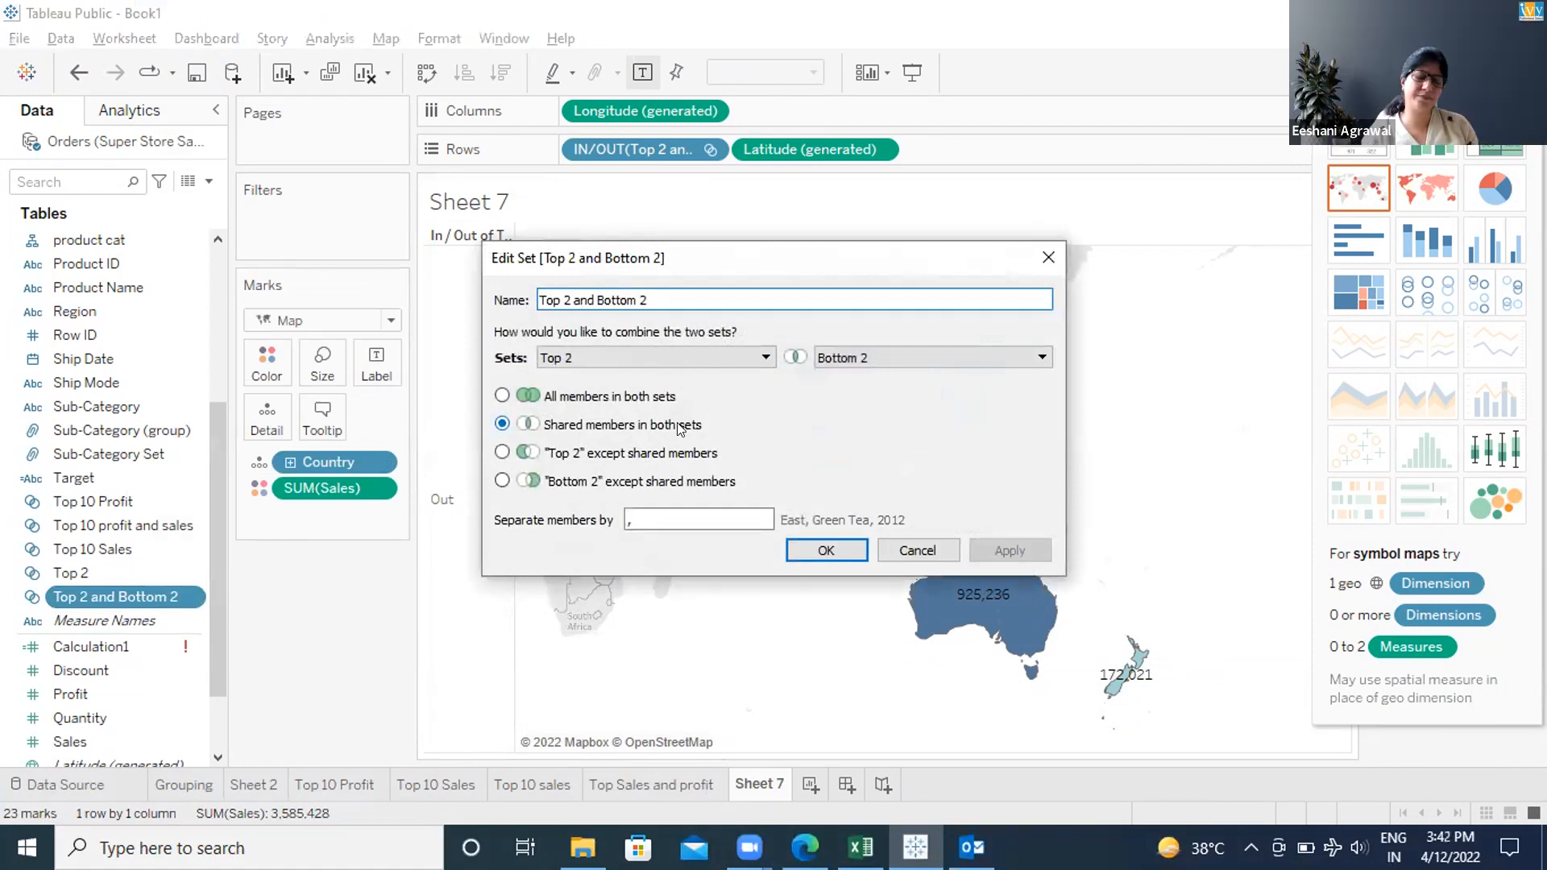
Cancel the combined set editor and confirm Top 2 holds the top 2 countries by Sum of Sales
{"action": "left_click", "coordinate": [933, 546]}
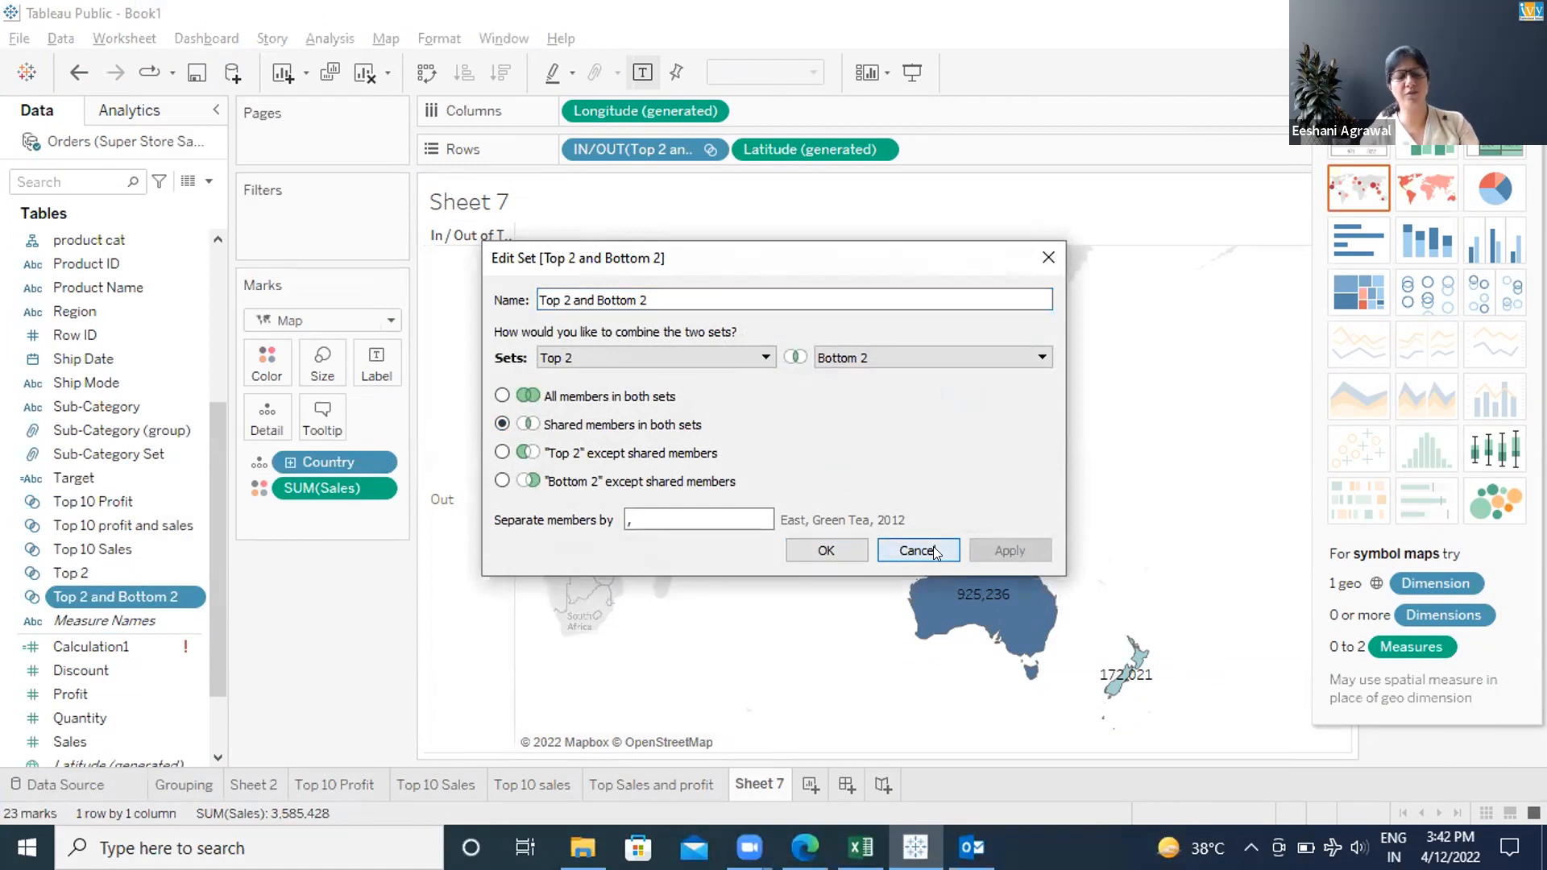
{"action": "left_click", "coordinate": [99, 568]}
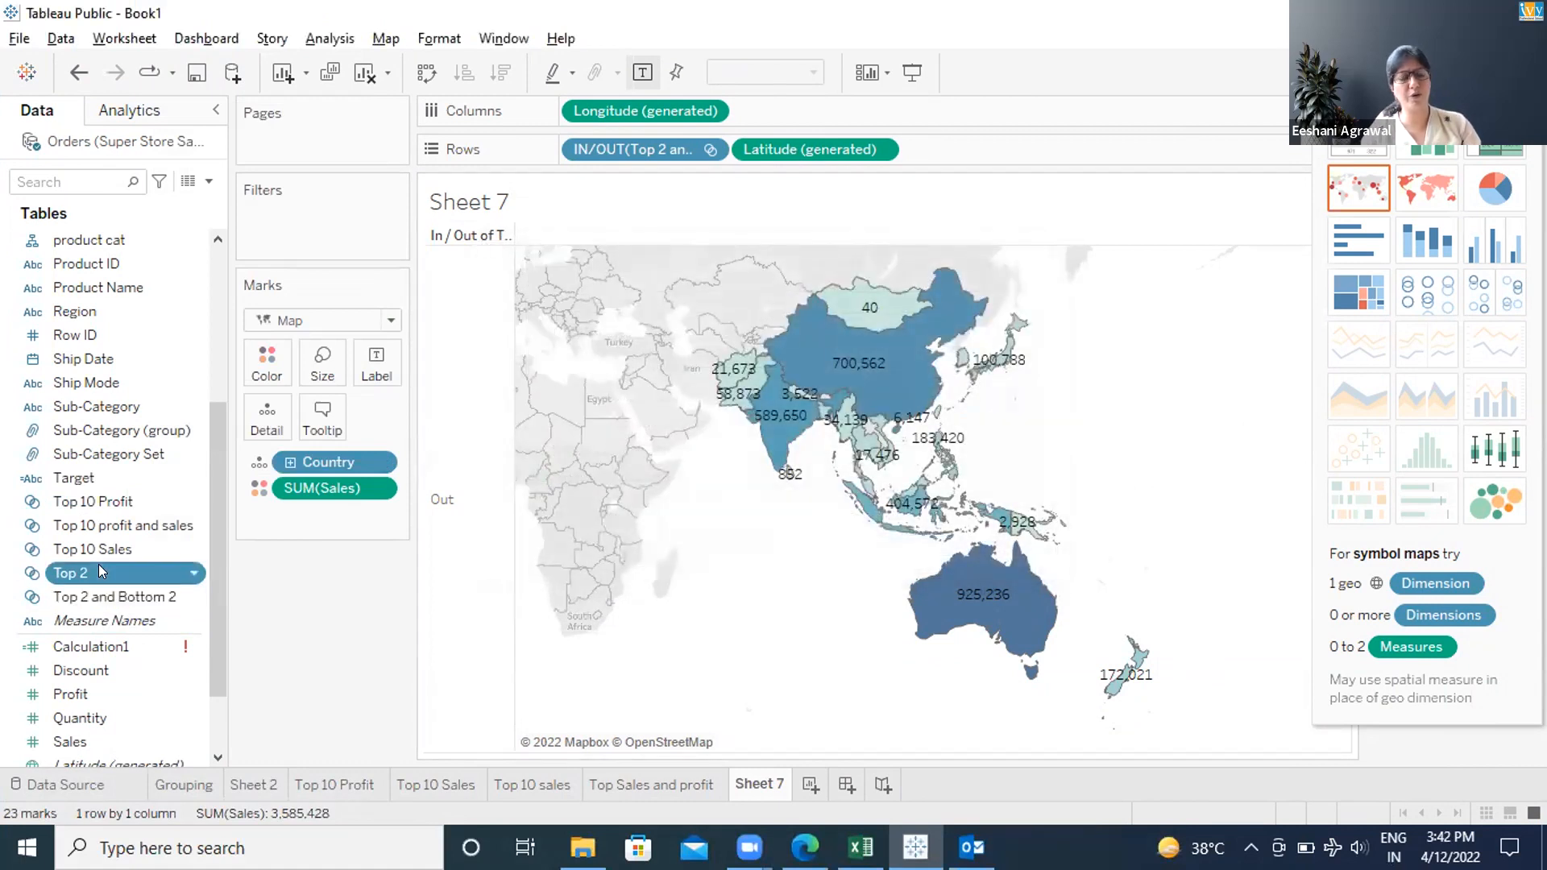
{"action": "right_click", "coordinate": [100, 571]}
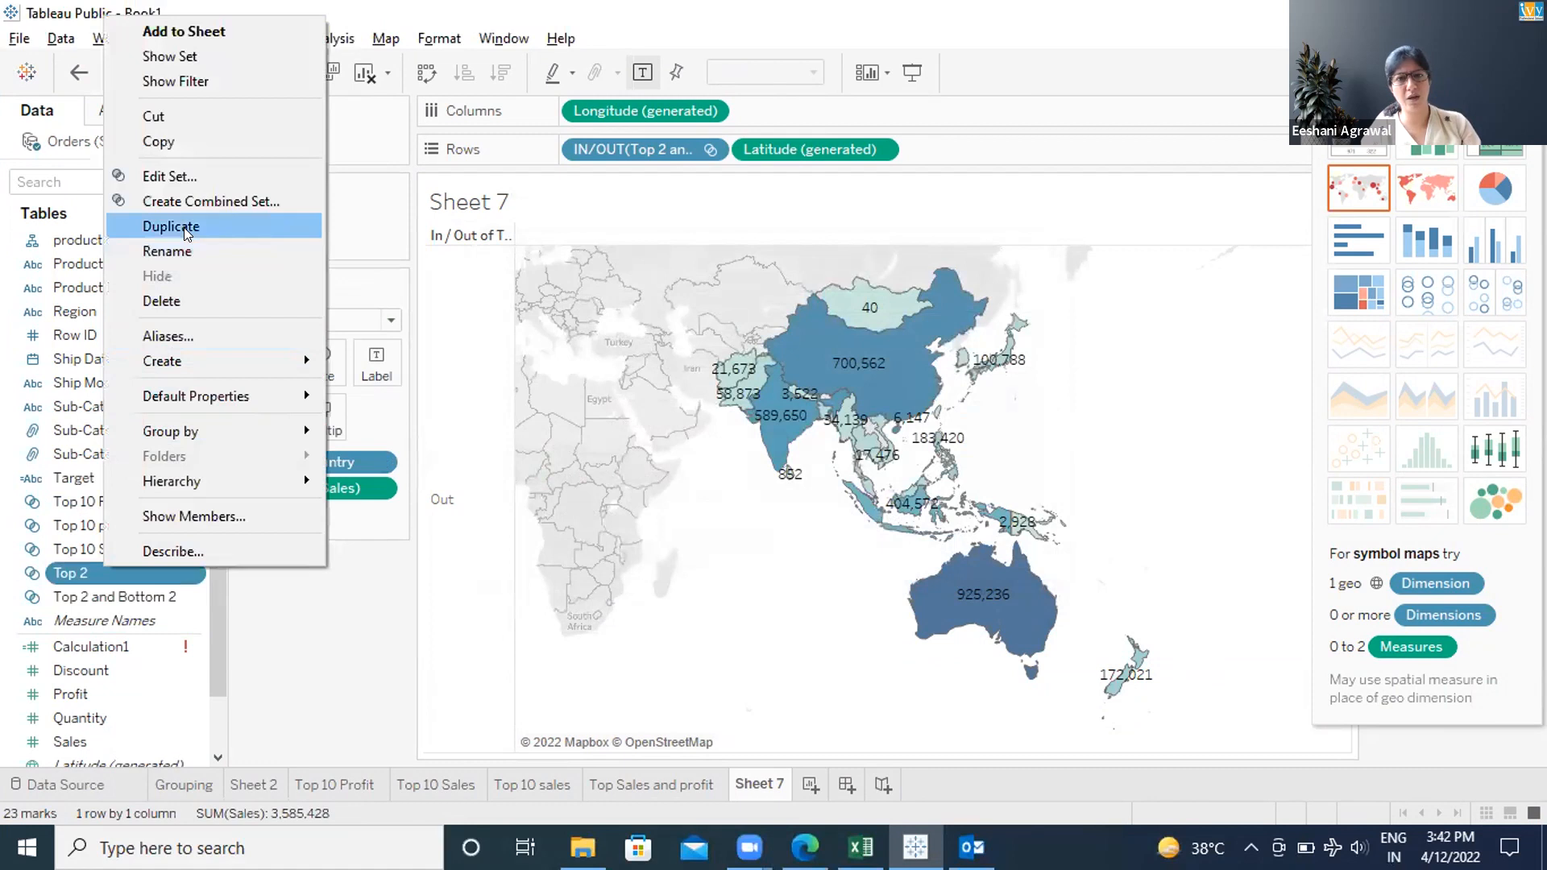
{"action": "left_click", "coordinate": [166, 174]}
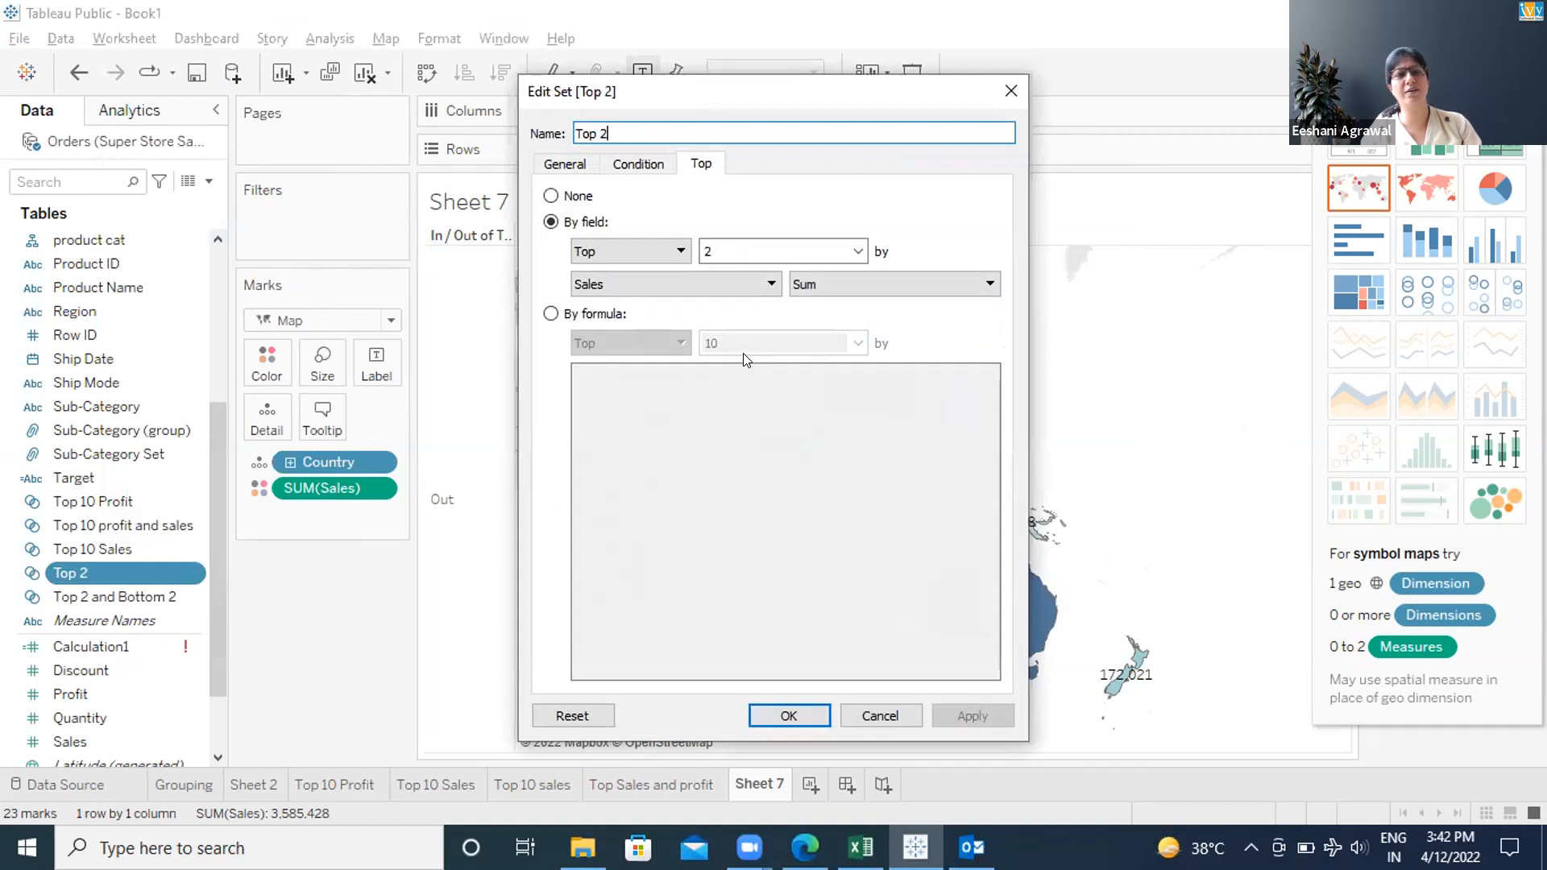
{"action": "left_click", "coordinate": [896, 706]}
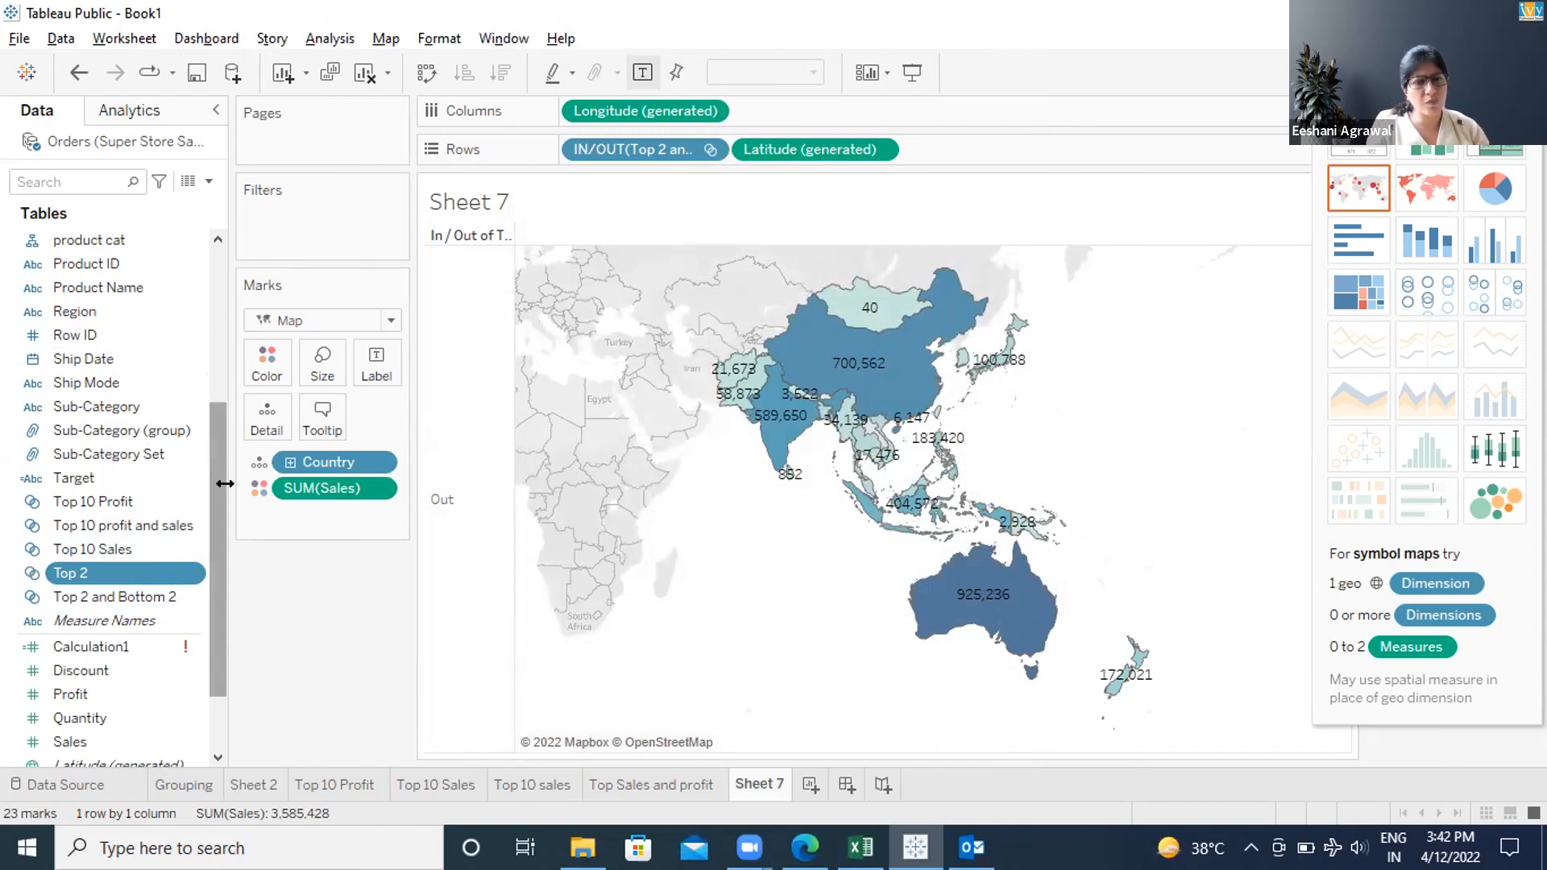
{"action": "scroll", "coordinate": [218, 474], "scroll_direction": "up", "scroll_amount": 2}
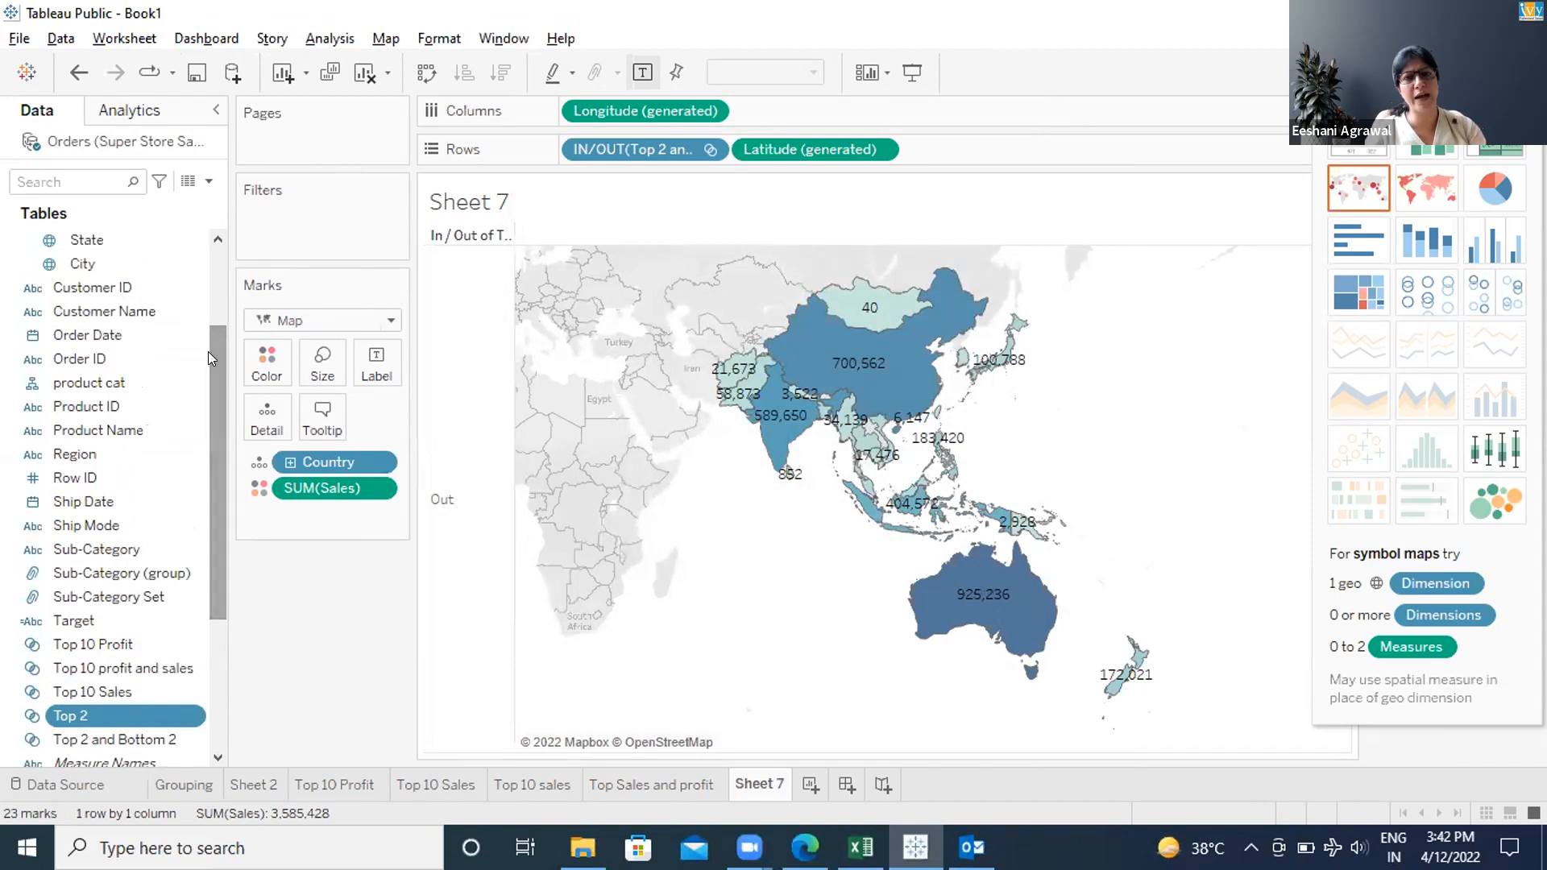
{"action": "scroll", "coordinate": [208, 351], "scroll_direction": "up", "scroll_amount": 2}
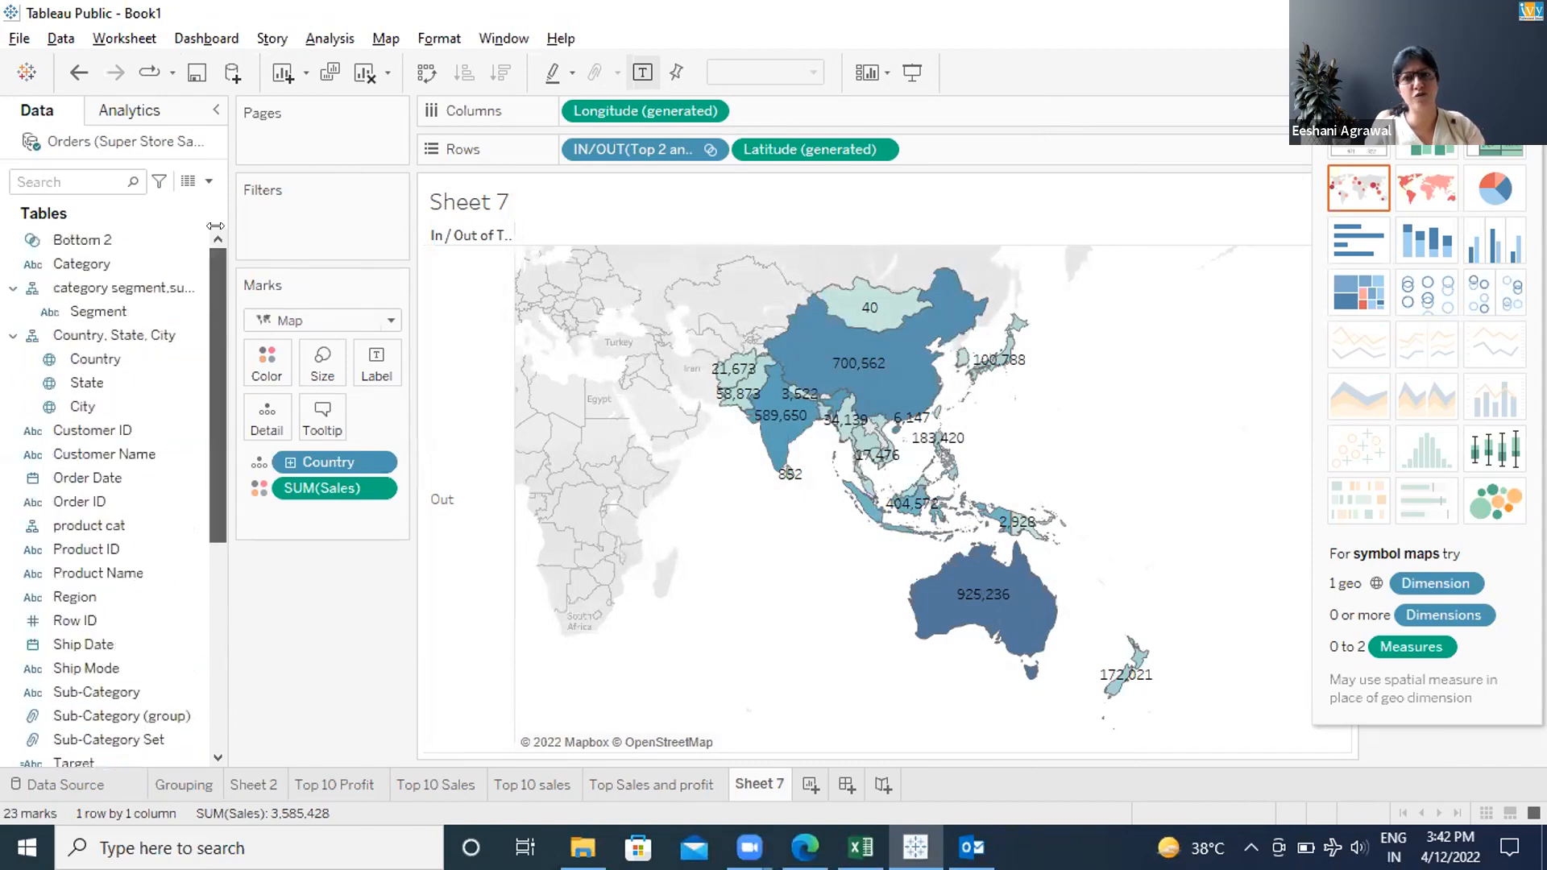
{"action": "right_click", "coordinate": [92, 237]}
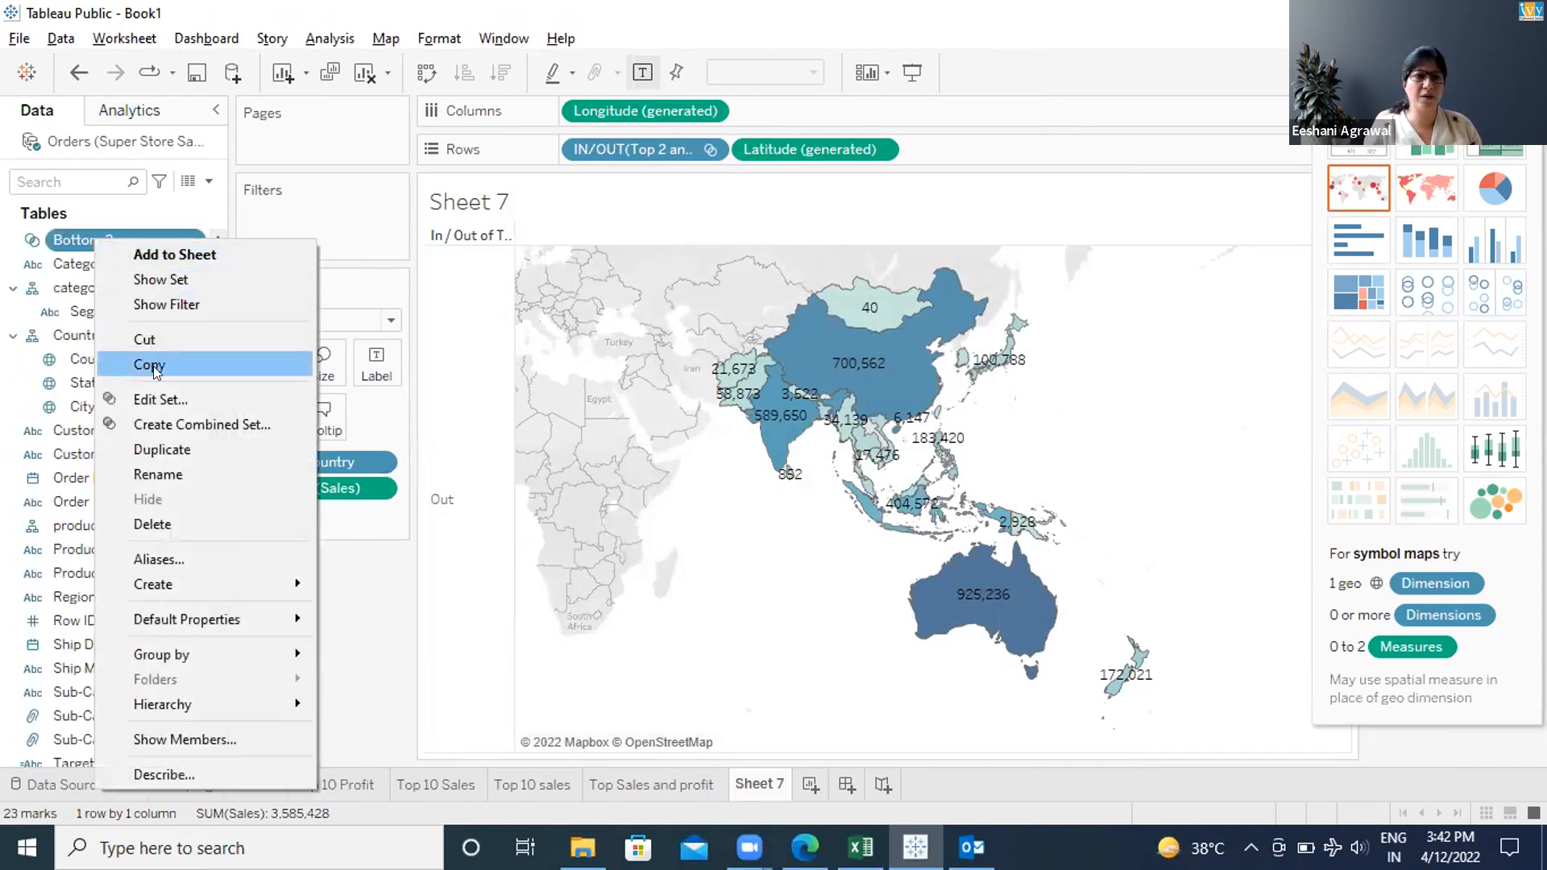
{"action": "left_click", "coordinate": [152, 399]}
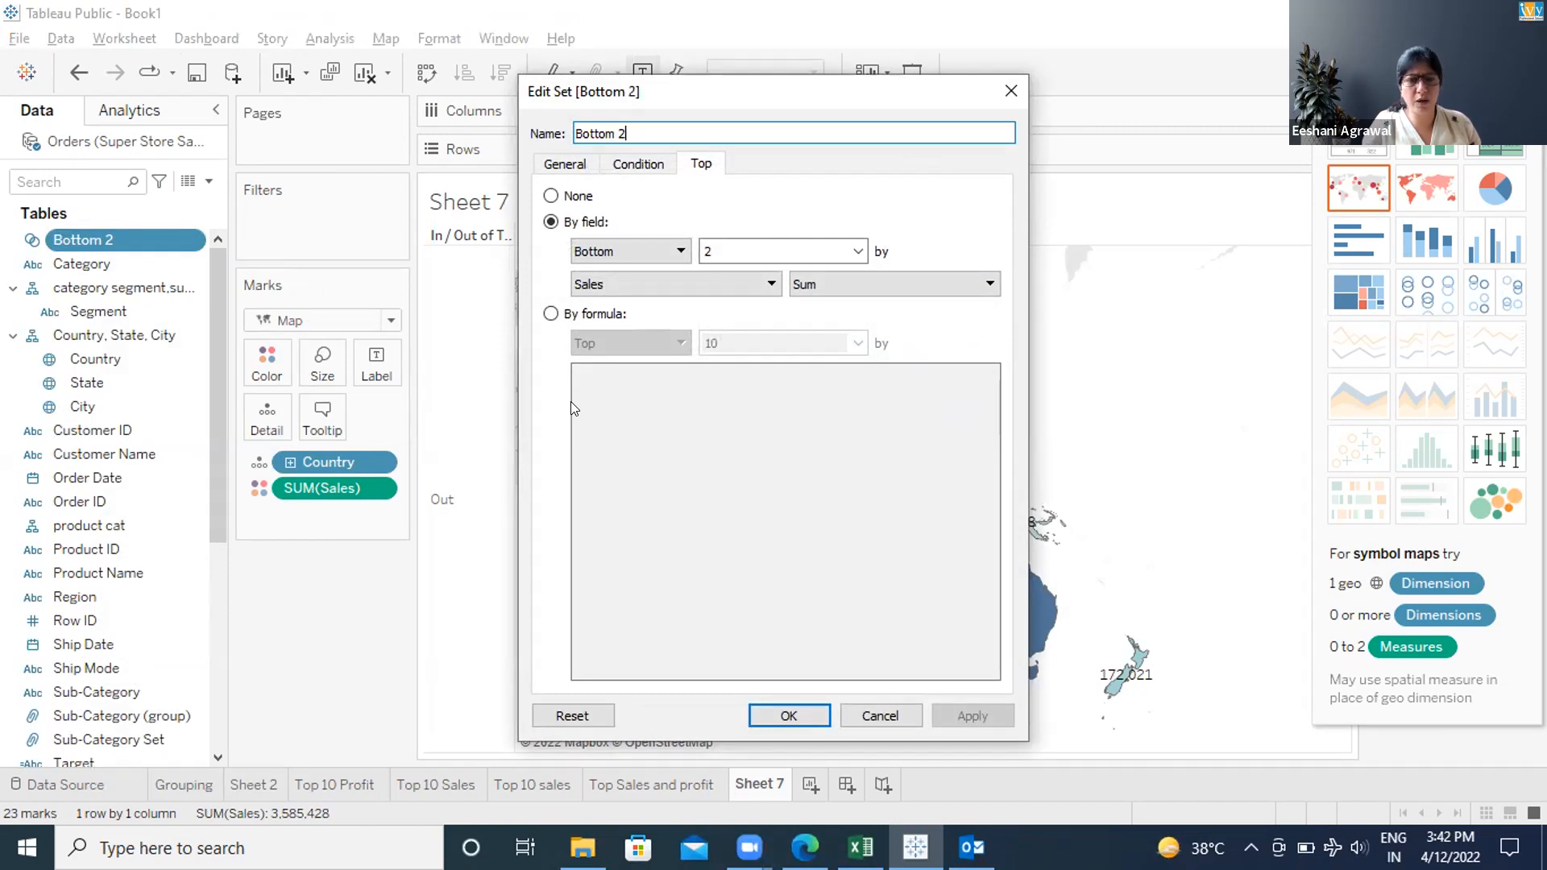
{"action": "left_click", "coordinate": [805, 713]}
{"action": "left_click_drag", "start_coordinate": [218, 493], "coordinate": [208, 598]}
{"action": "left_click", "coordinate": [102, 689]}
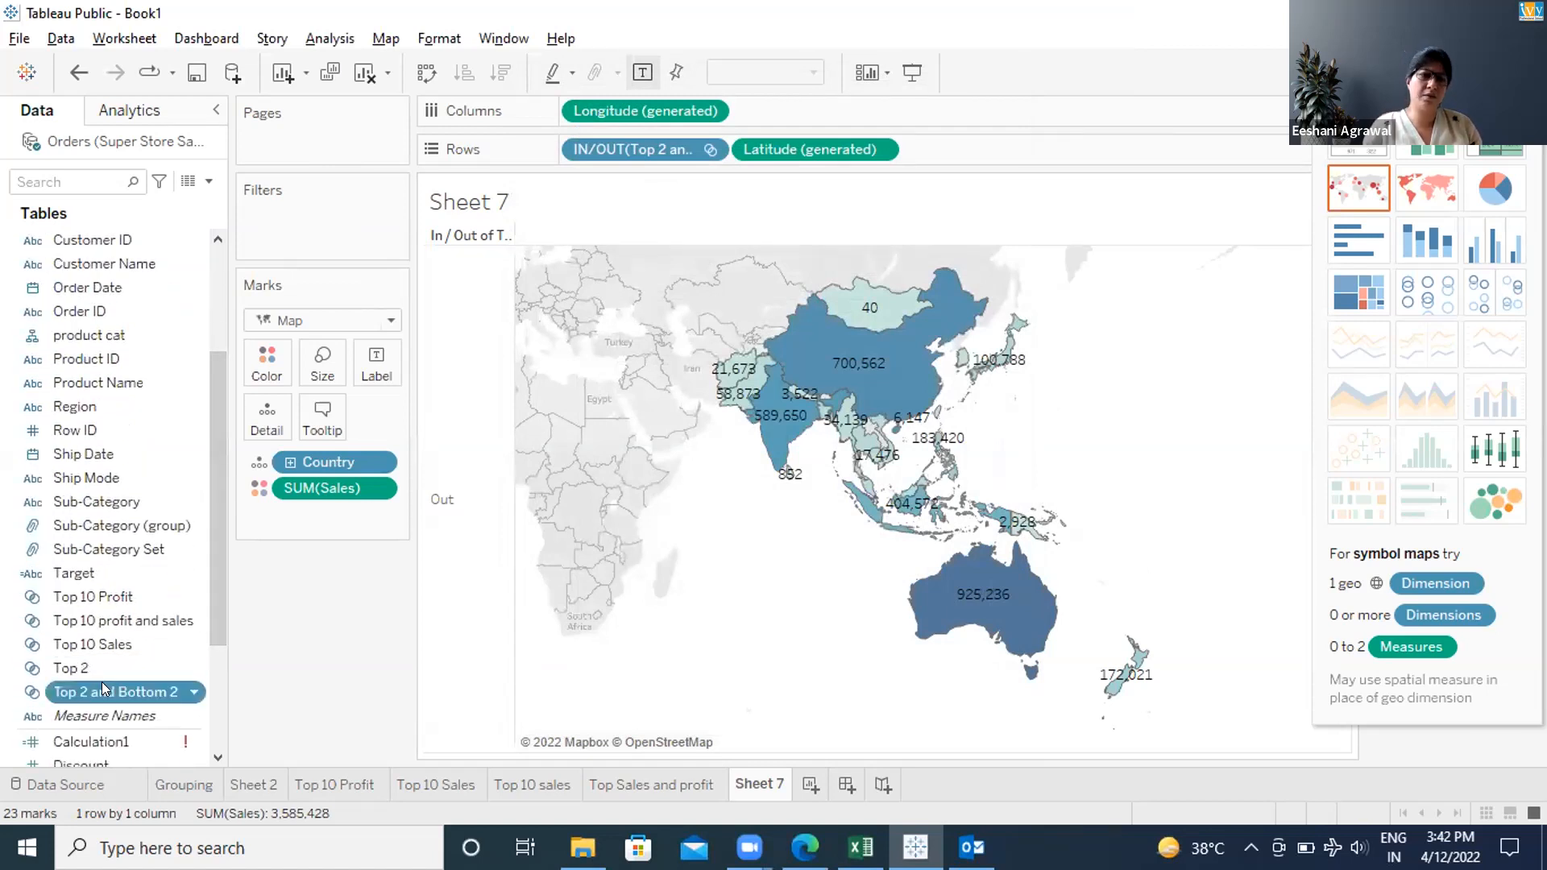
{"action": "right_click", "coordinate": [102, 682]}
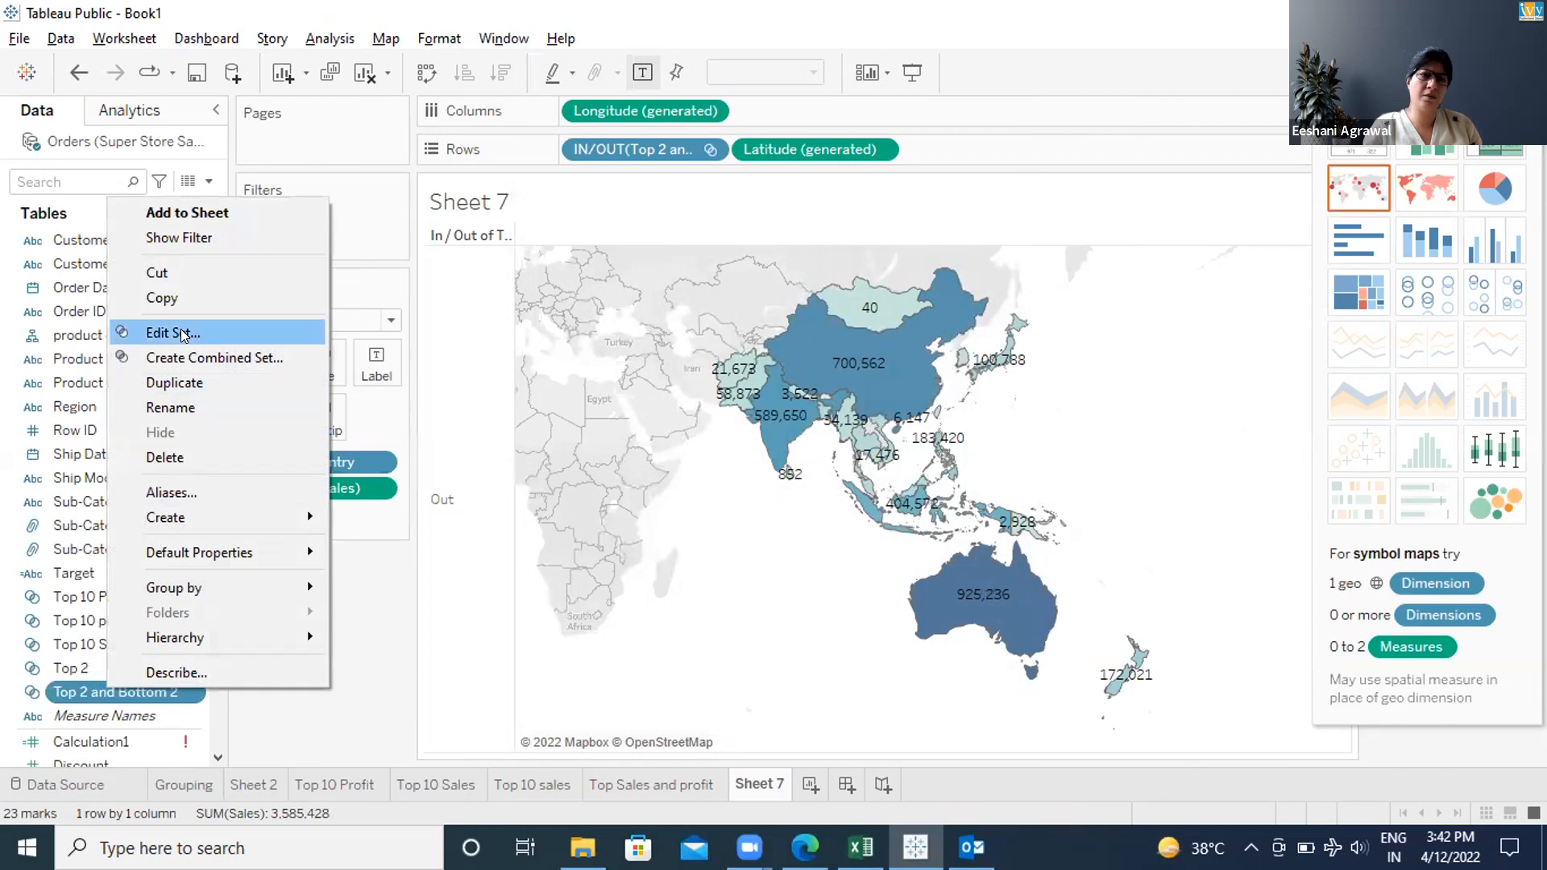
{"action": "left_click", "coordinate": [180, 332]}
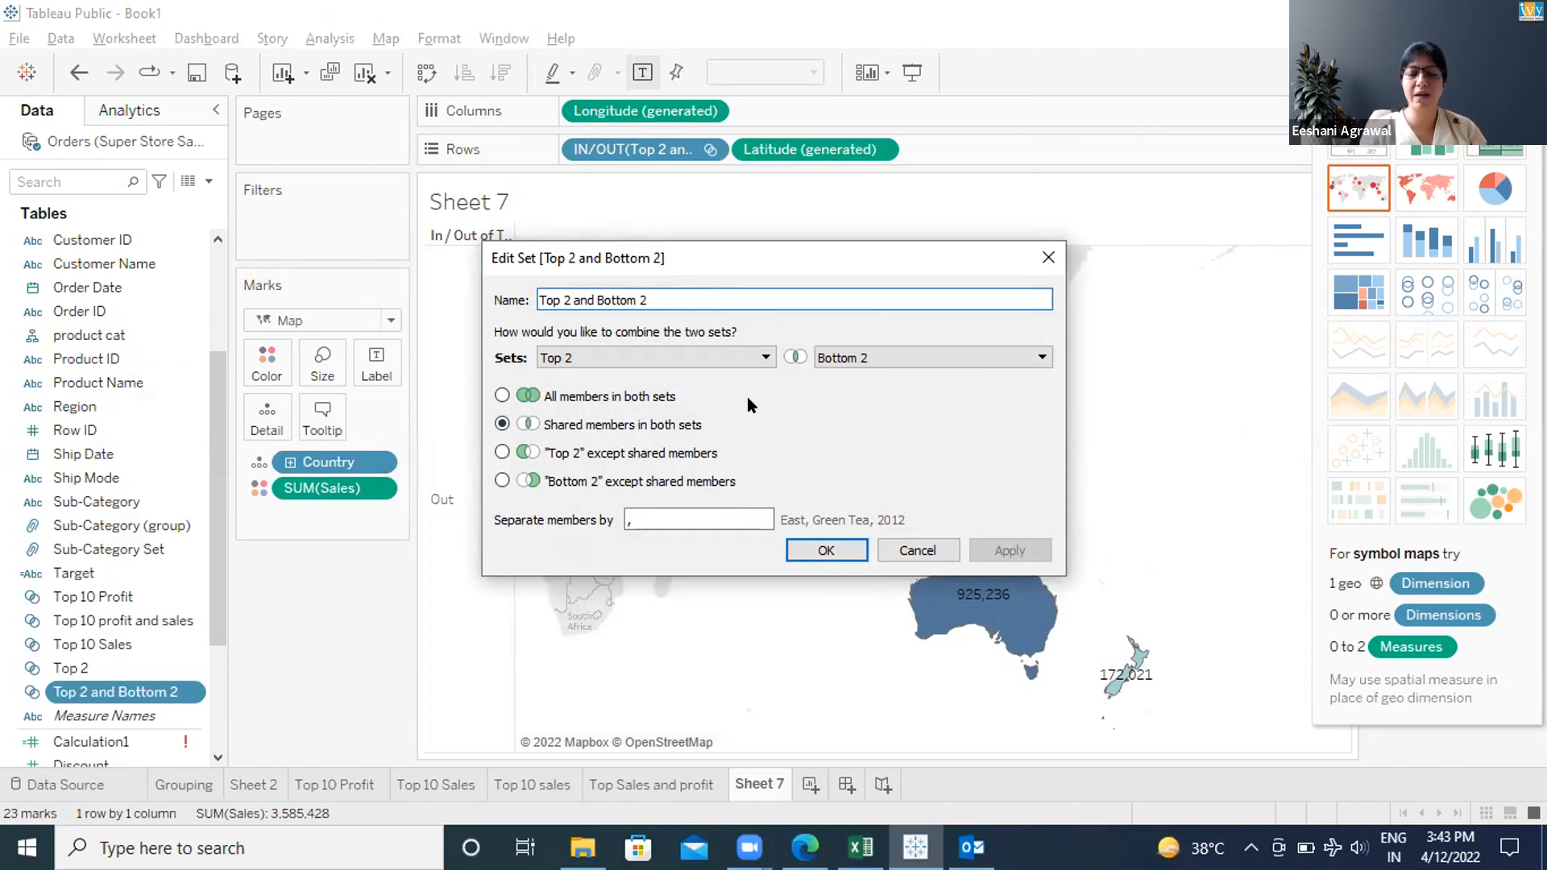
{"action": "left_click", "coordinate": [816, 546]}
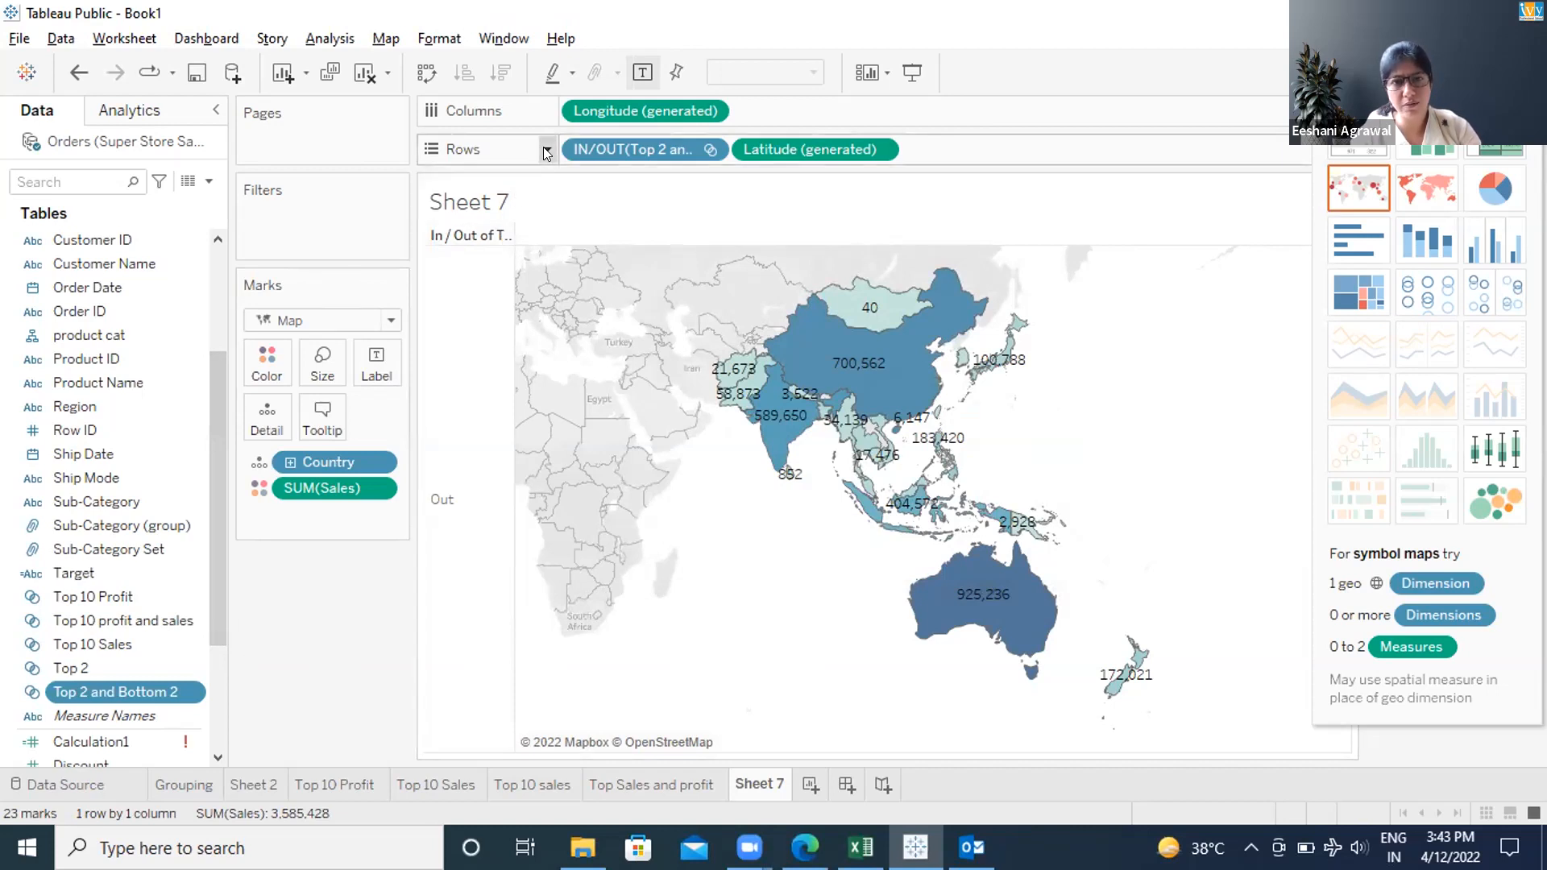
Switch the IN/OUT(Top 2 and Bottom 2) pill on Rows to Show Members in Set, leaving 0 marks
{"action": "left_click", "coordinate": [546, 151]}
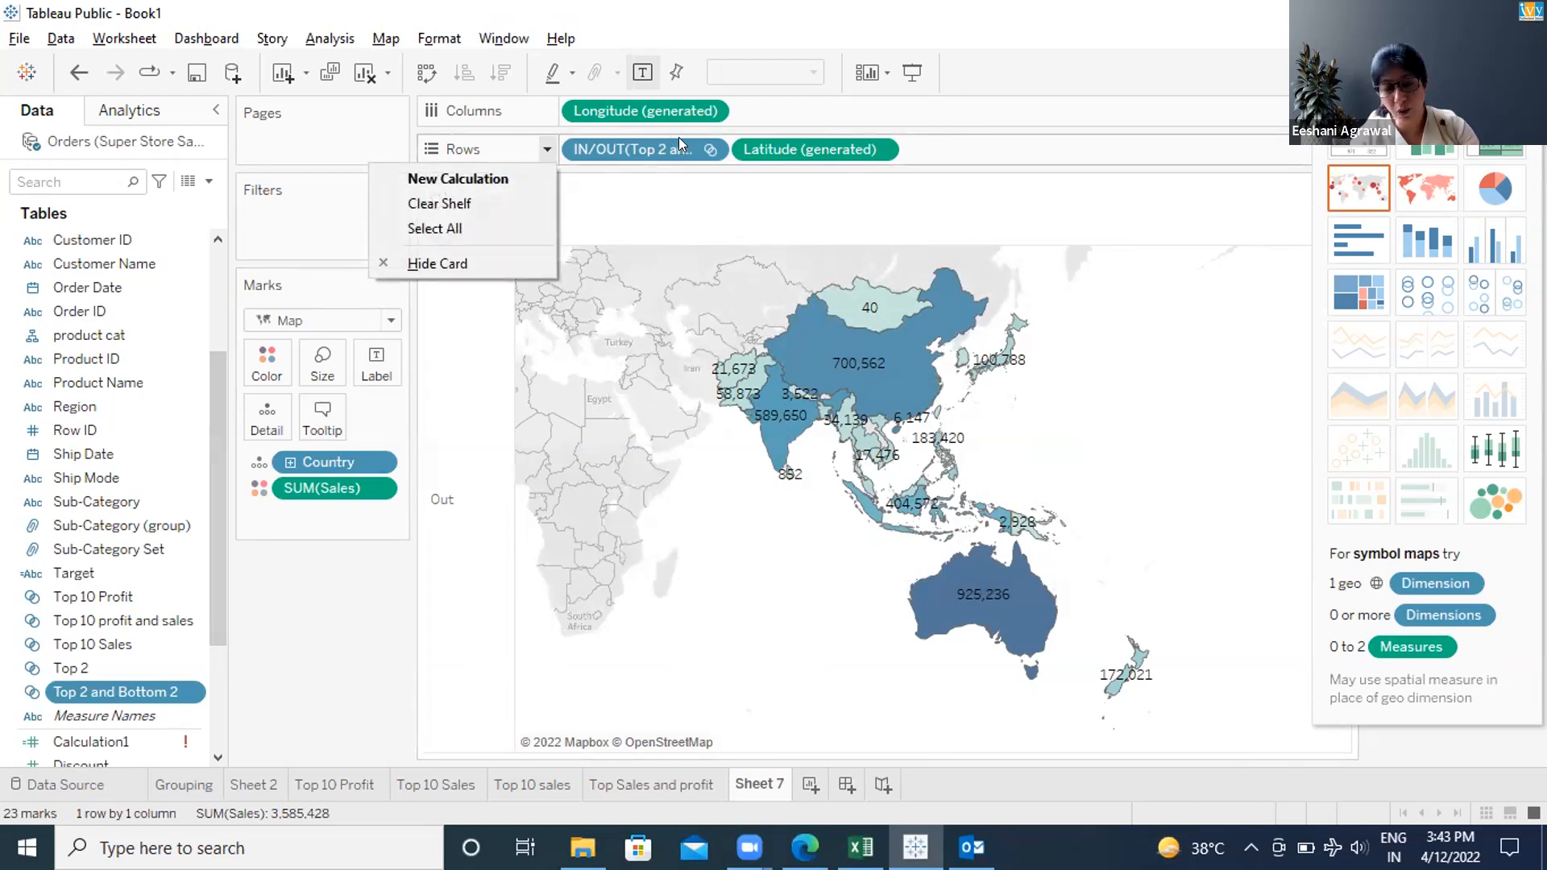
{"action": "left_click", "coordinate": [712, 147]}
{"action": "left_click", "coordinate": [713, 146]}
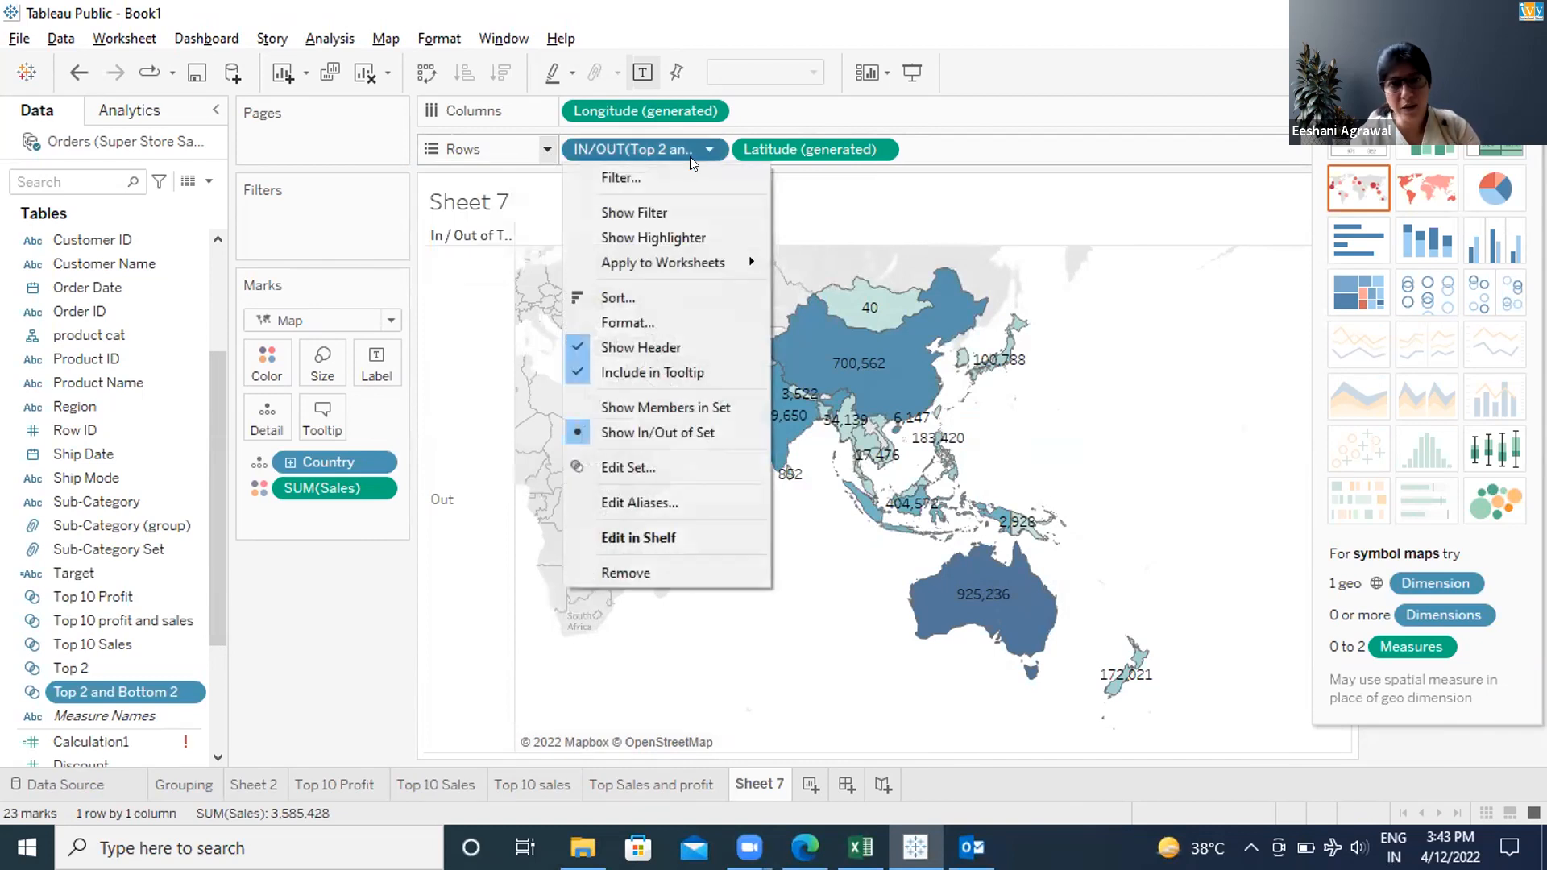
{"action": "left_click", "coordinate": [661, 185]}
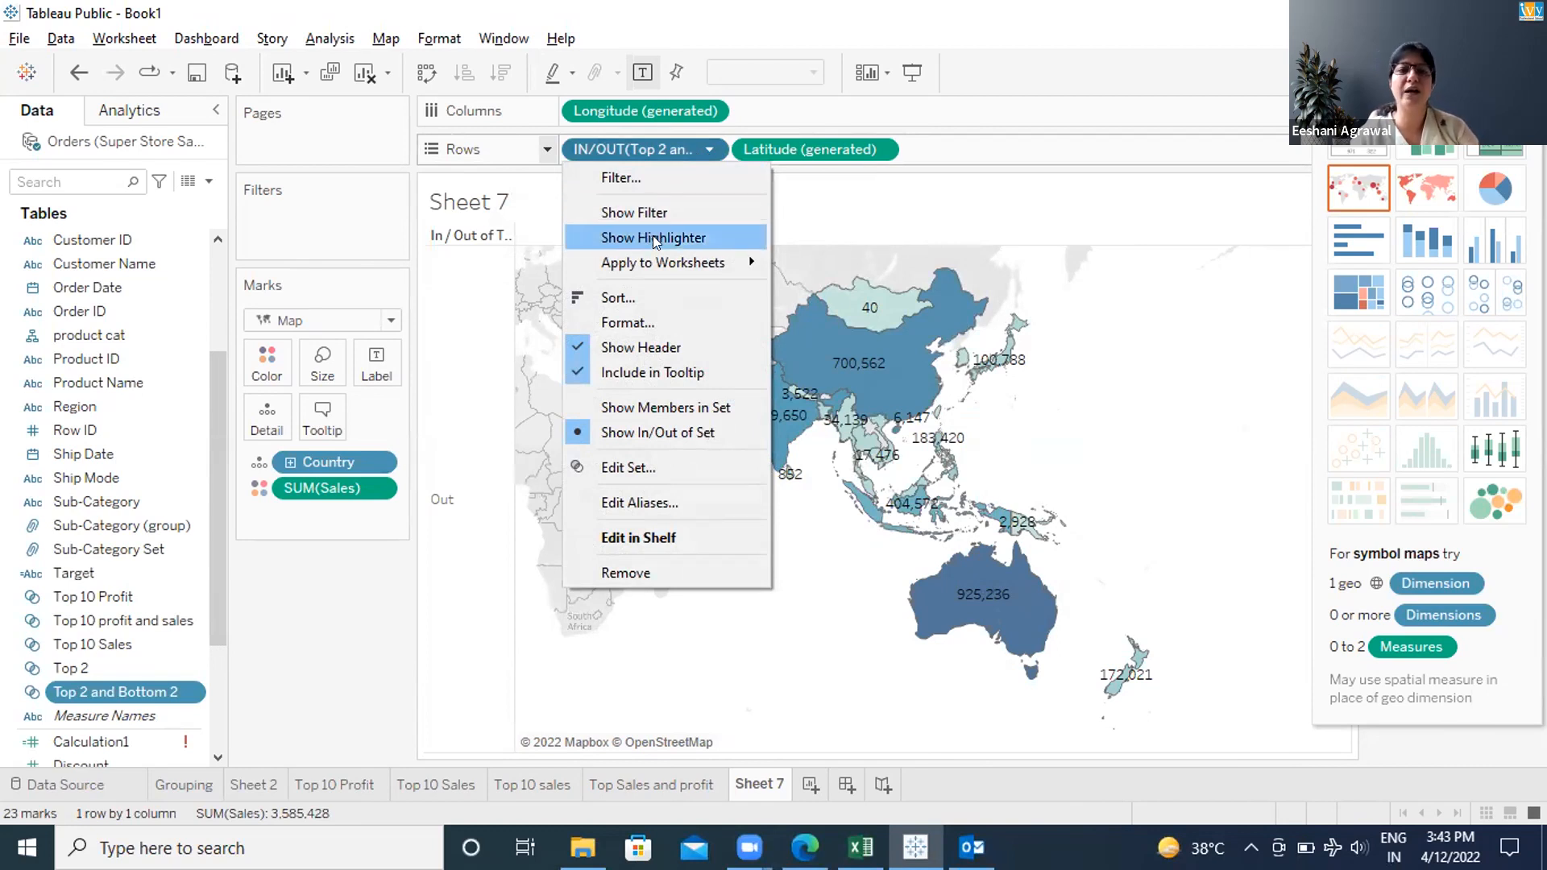
{"action": "left_click", "coordinate": [641, 403]}
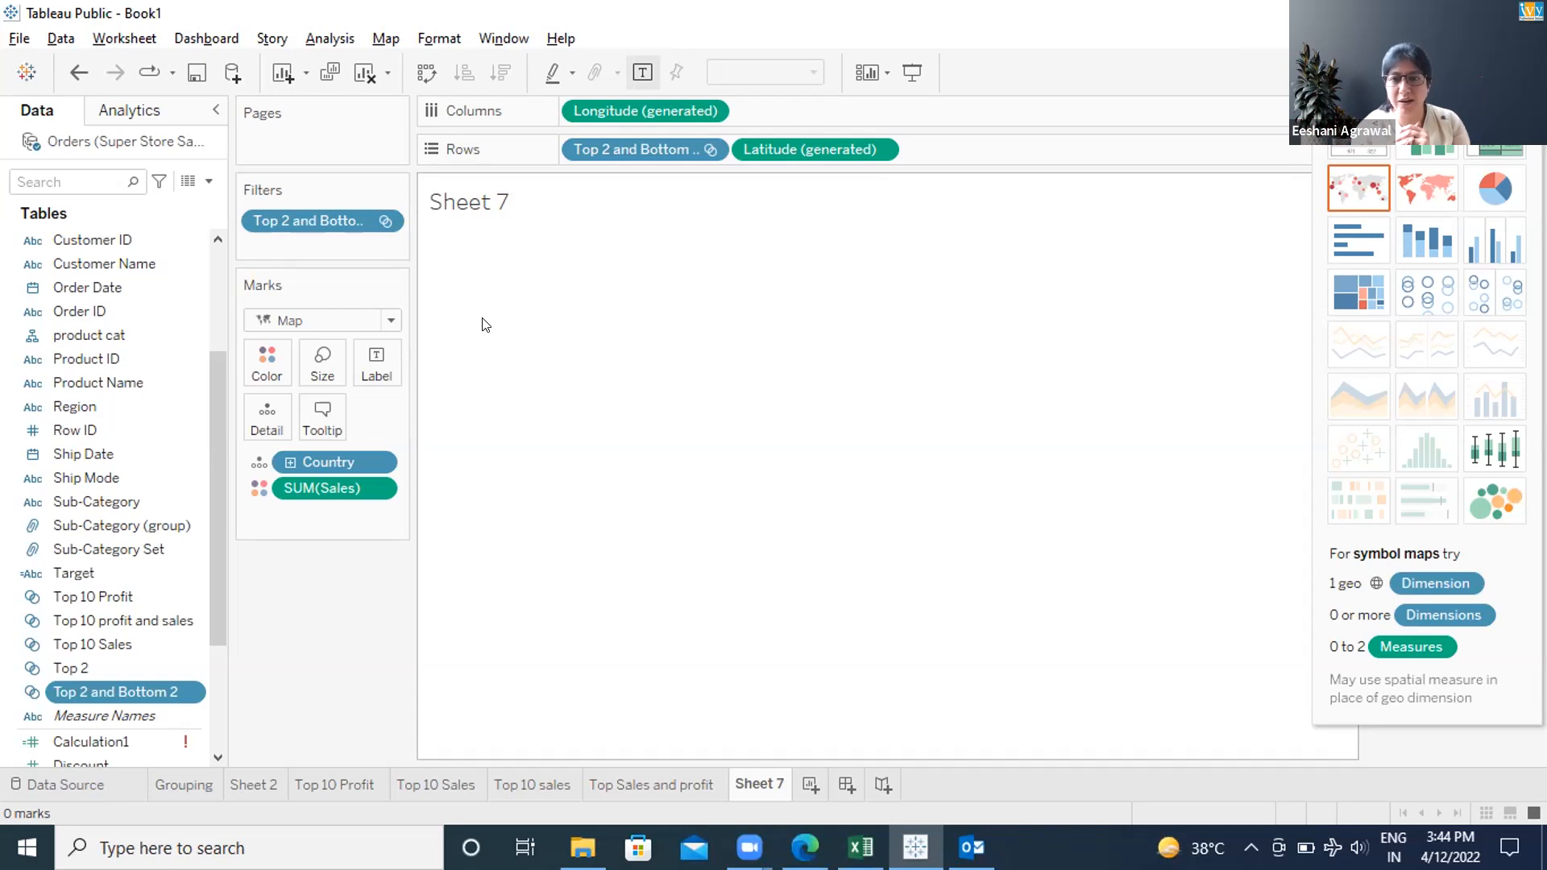
Edit the Top 2 and Bottom 2 set to use 'All members in both sets'
{"action": "right_click", "coordinate": [145, 691]}
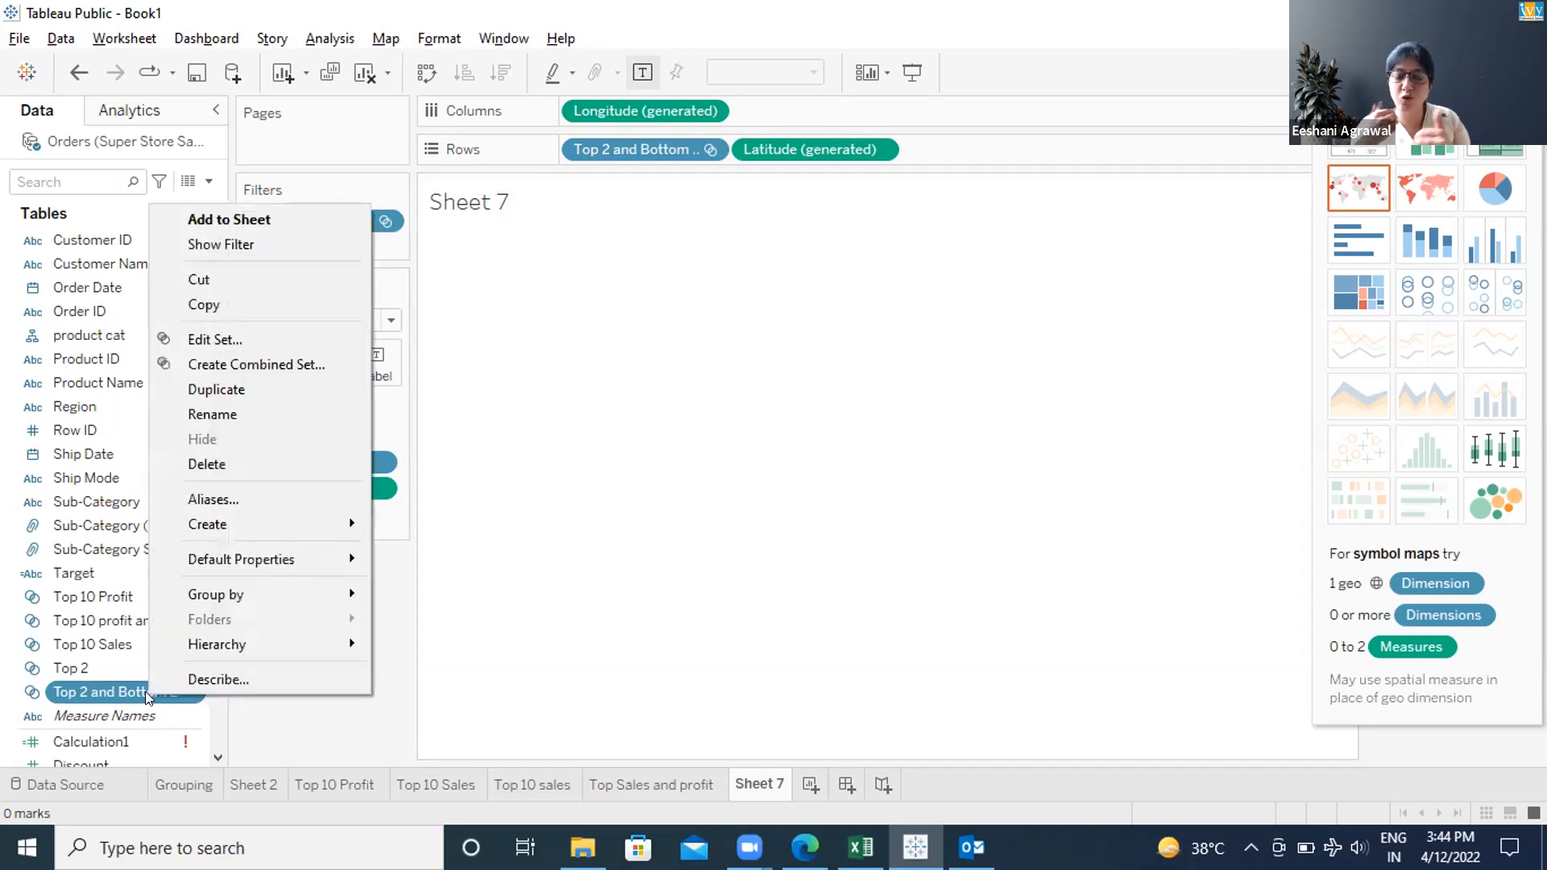
{"action": "left_click", "coordinate": [264, 364]}
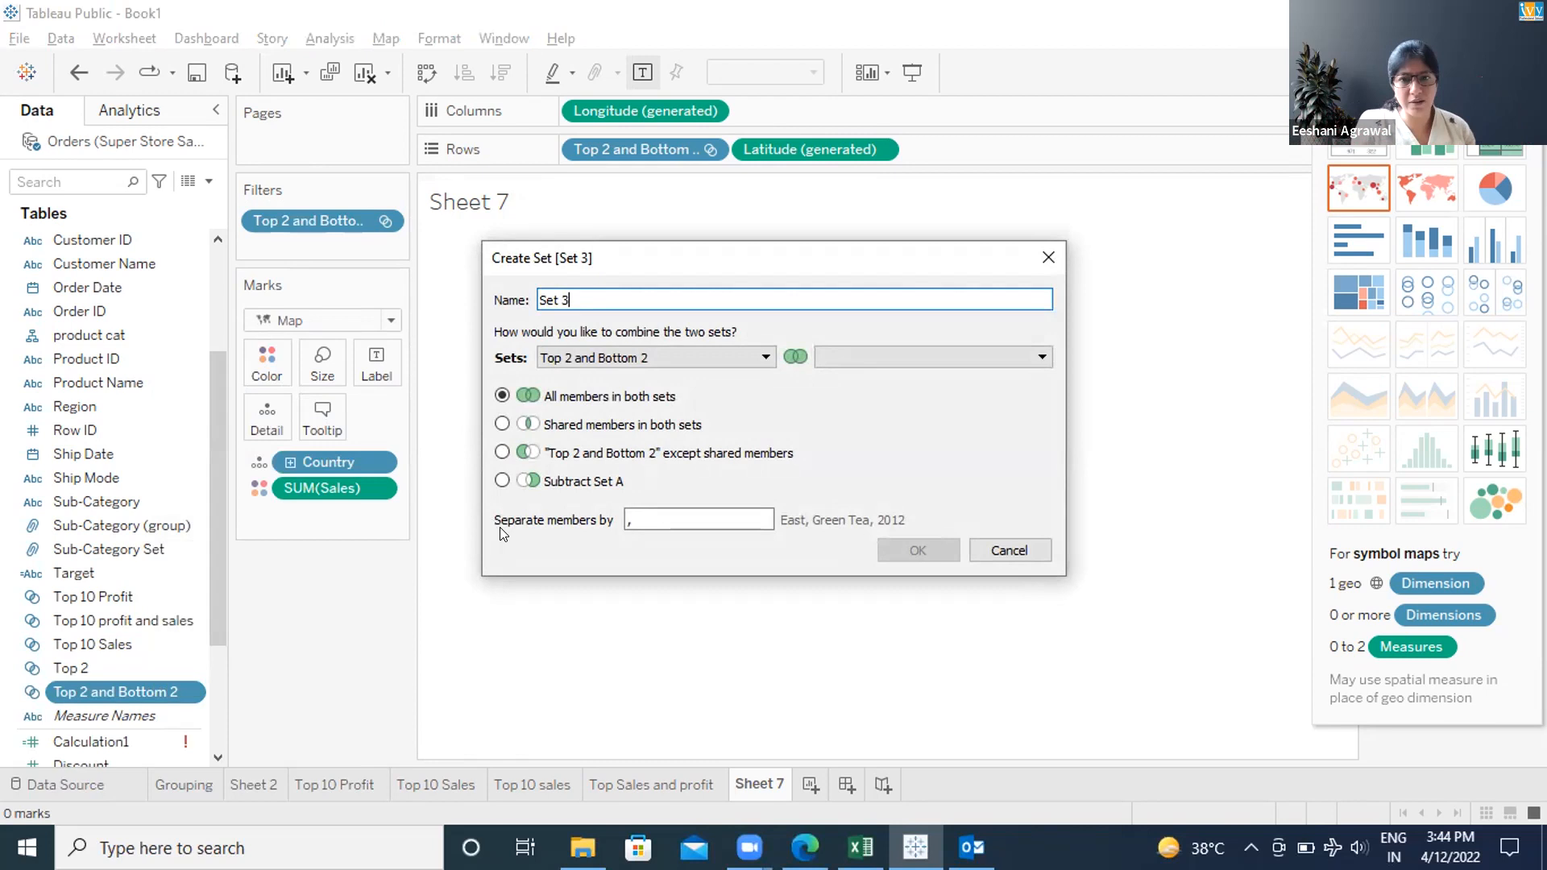
{"action": "left_click", "coordinate": [1009, 550]}
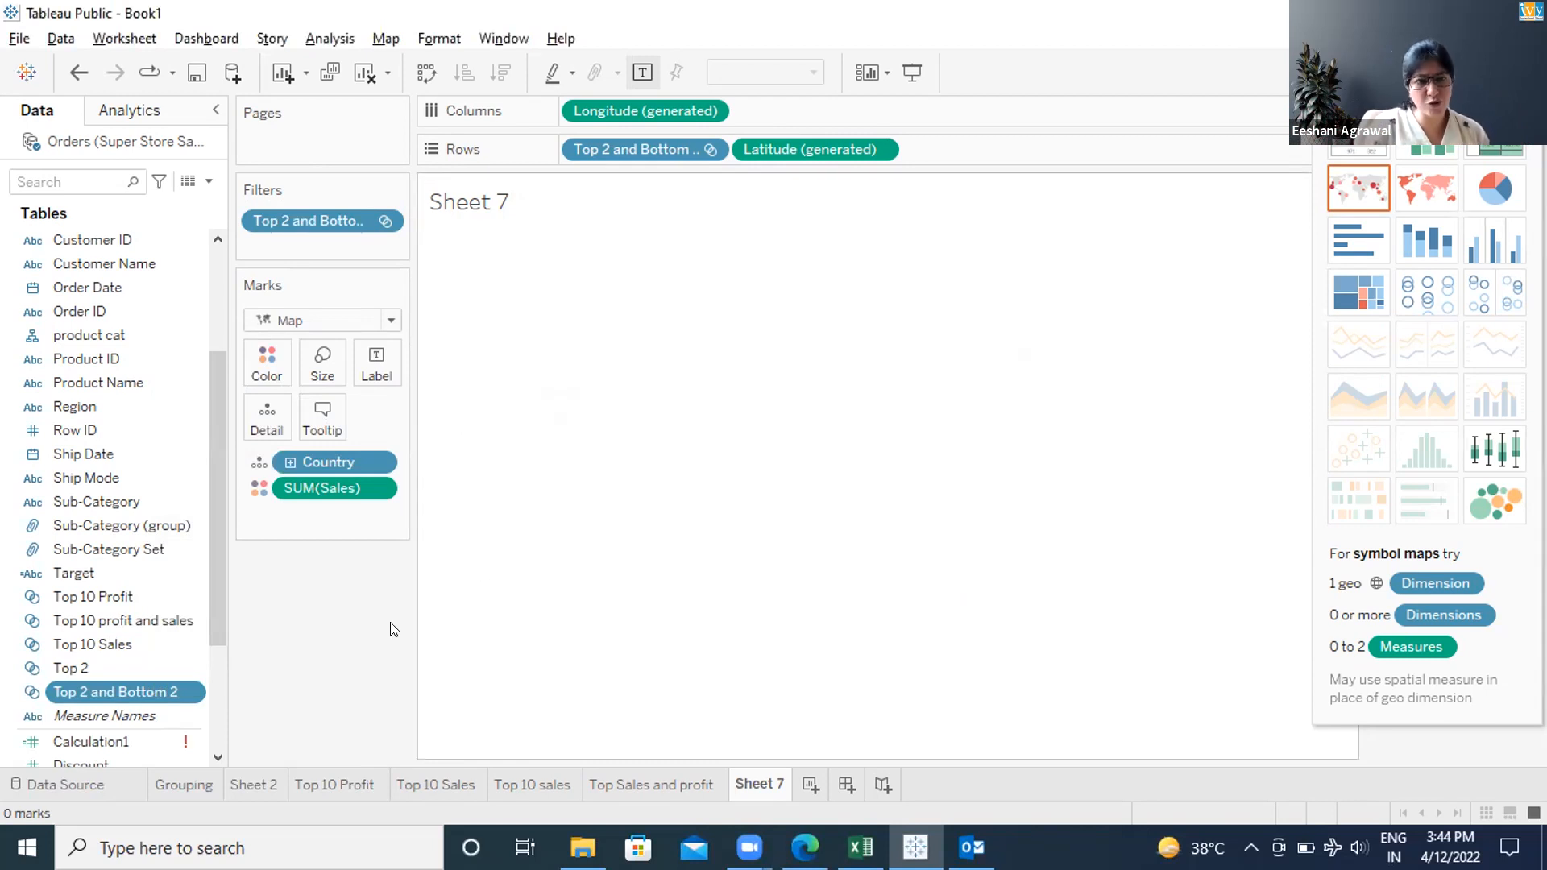
{"action": "left_click", "coordinate": [191, 692]}
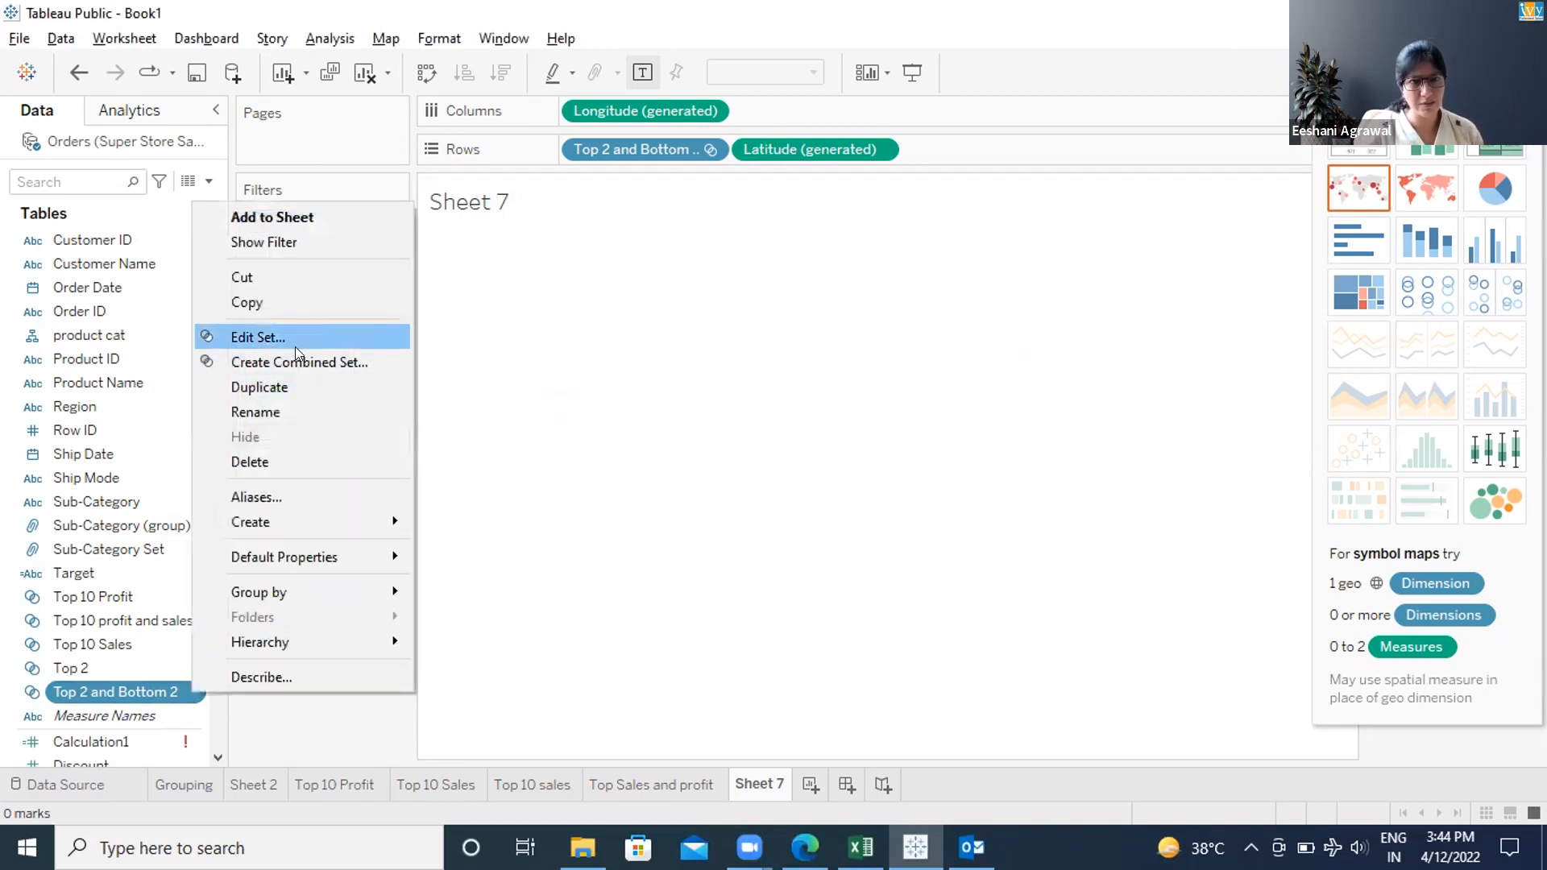
{"action": "left_click", "coordinate": [283, 357]}
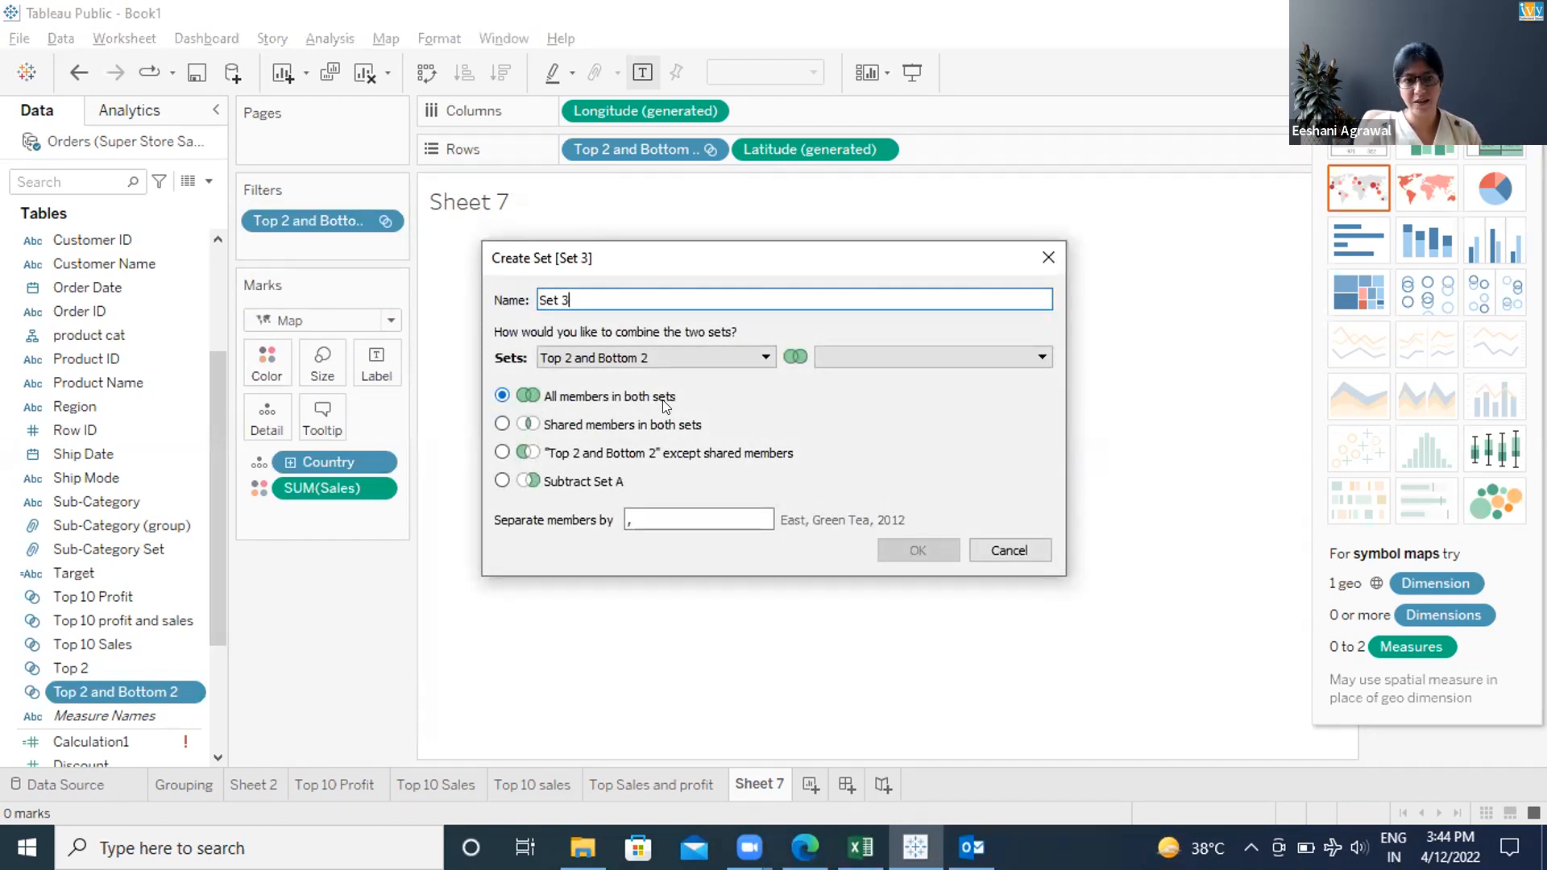
{"action": "key", "text": "Escape"}
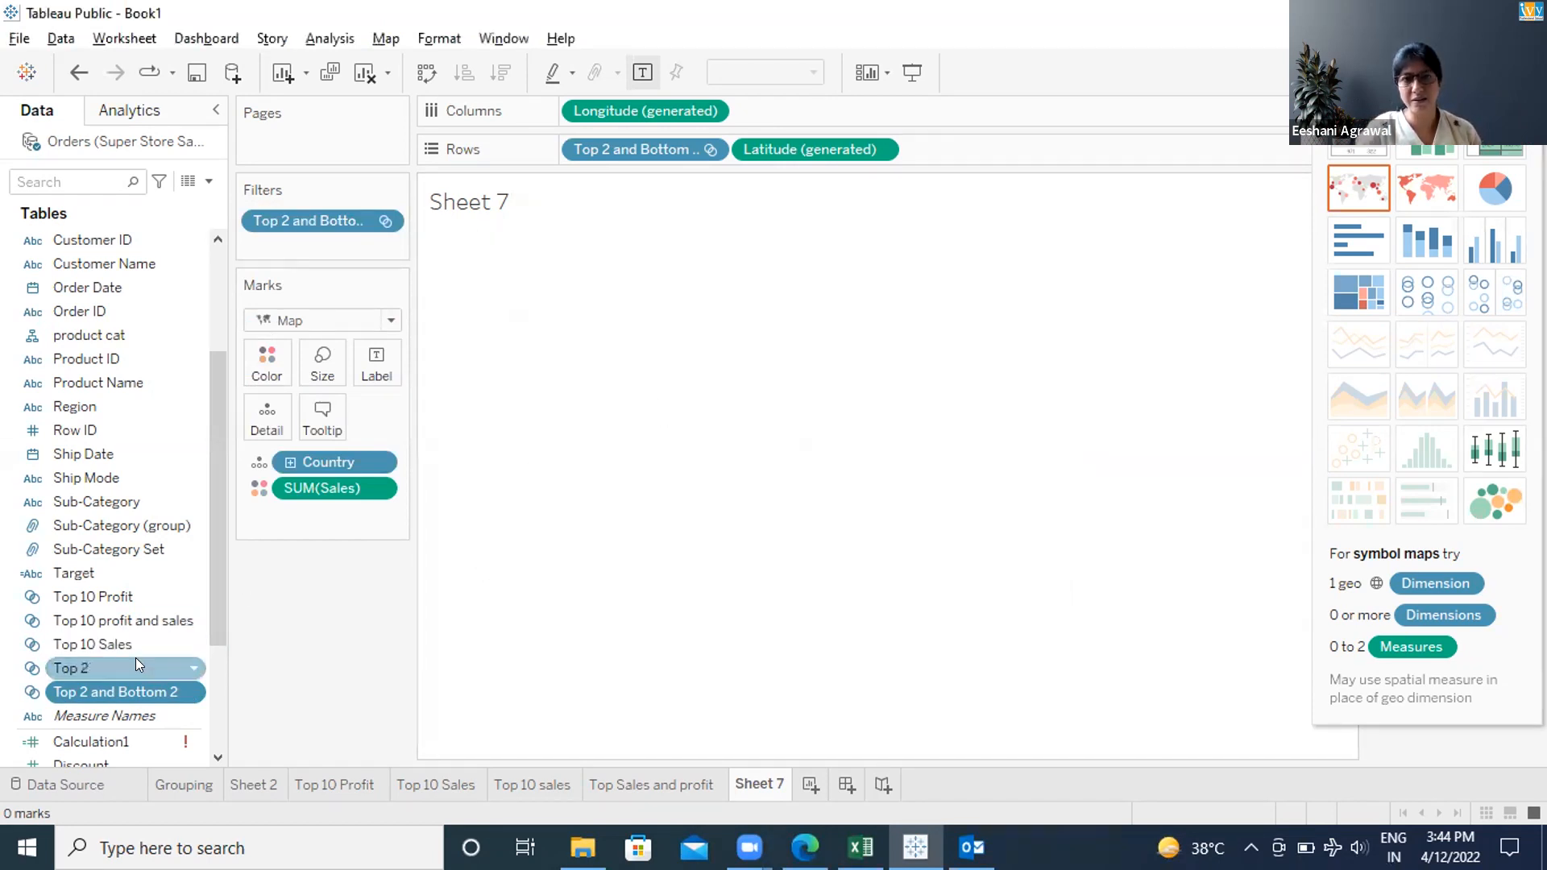
{"action": "right_click", "coordinate": [184, 688]}
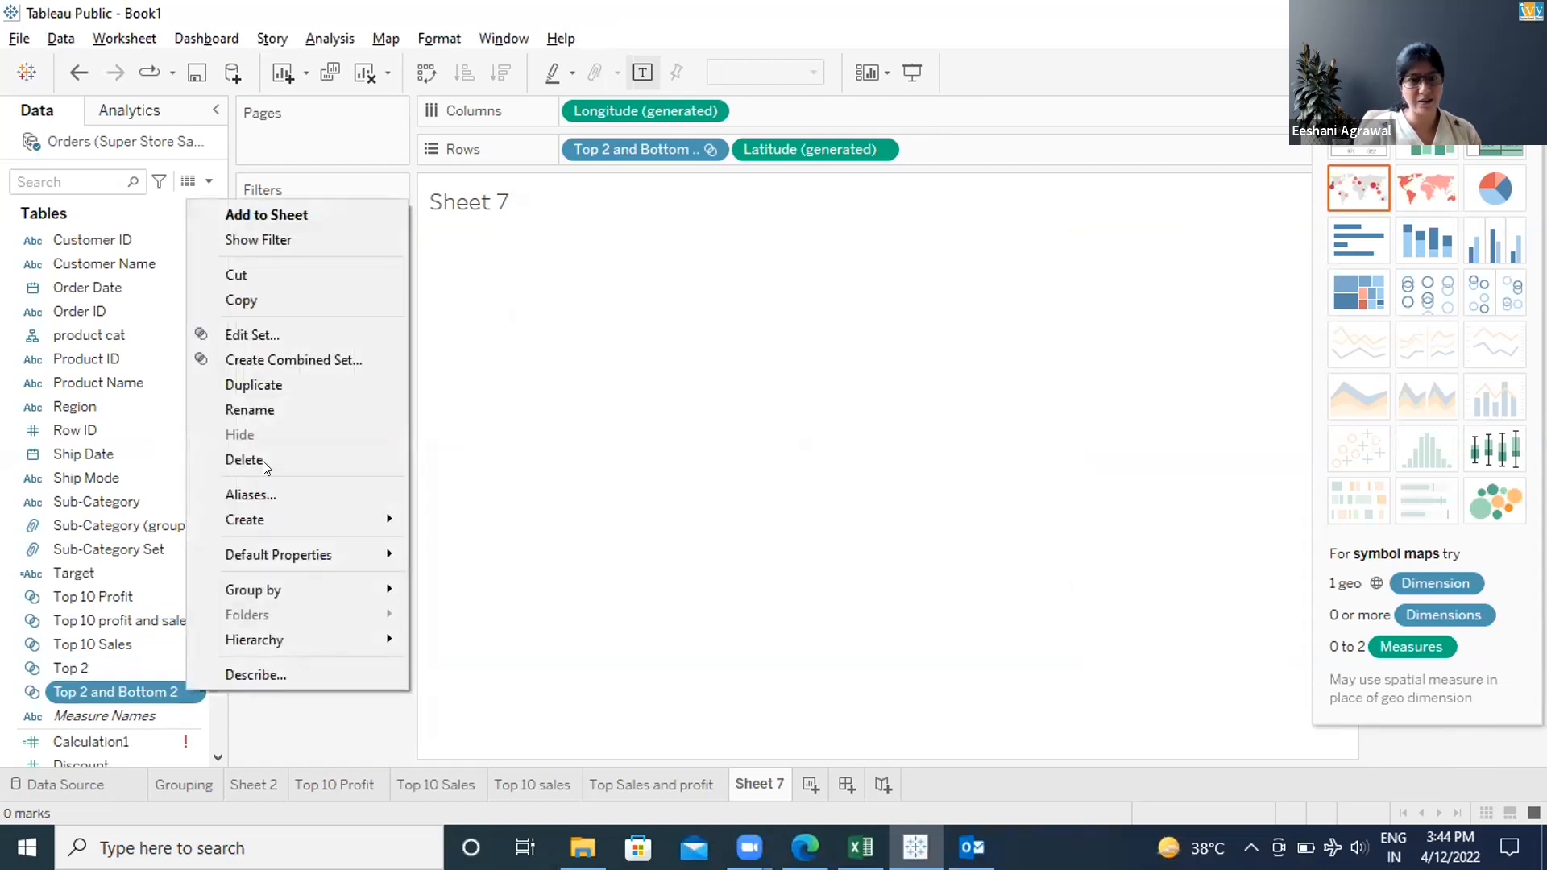
{"action": "left_click", "coordinate": [247, 335]}
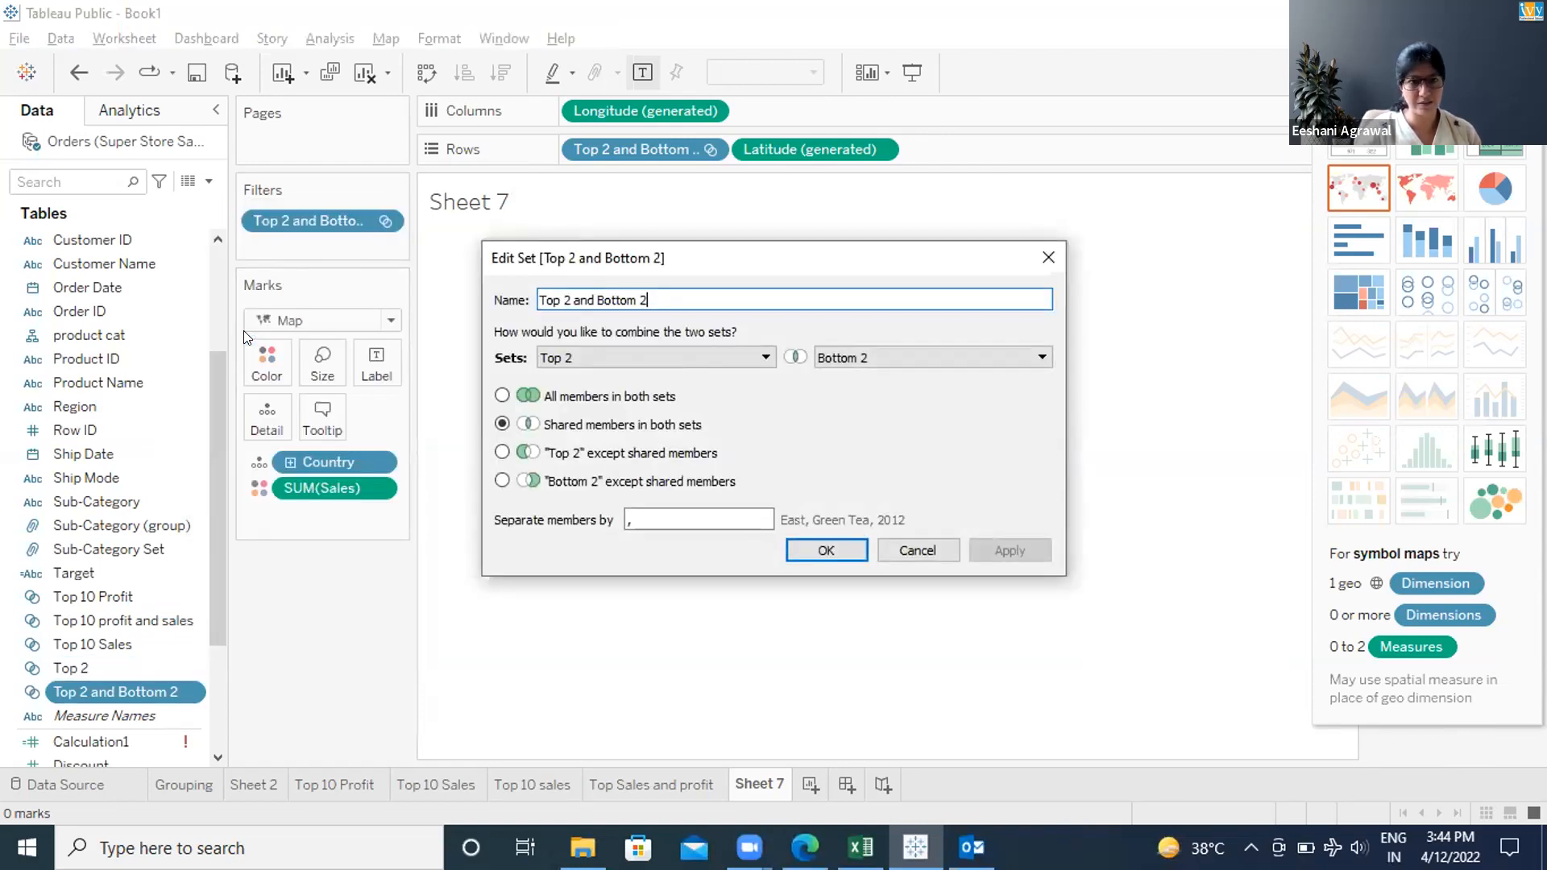
{"action": "left_click", "coordinate": [503, 397]}
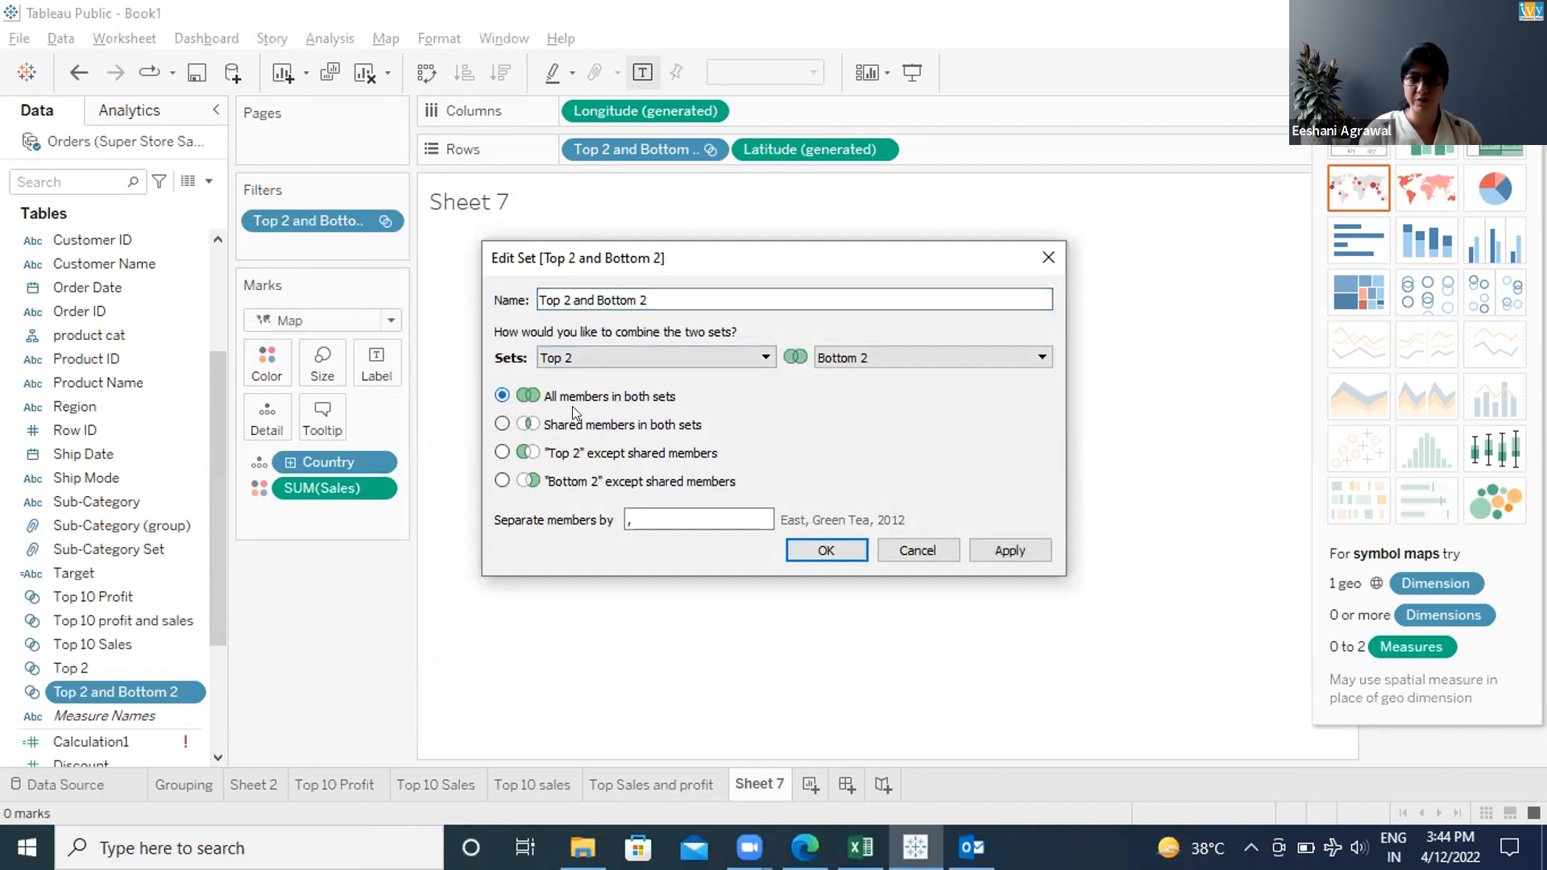
{"action": "left_click", "coordinate": [840, 545]}
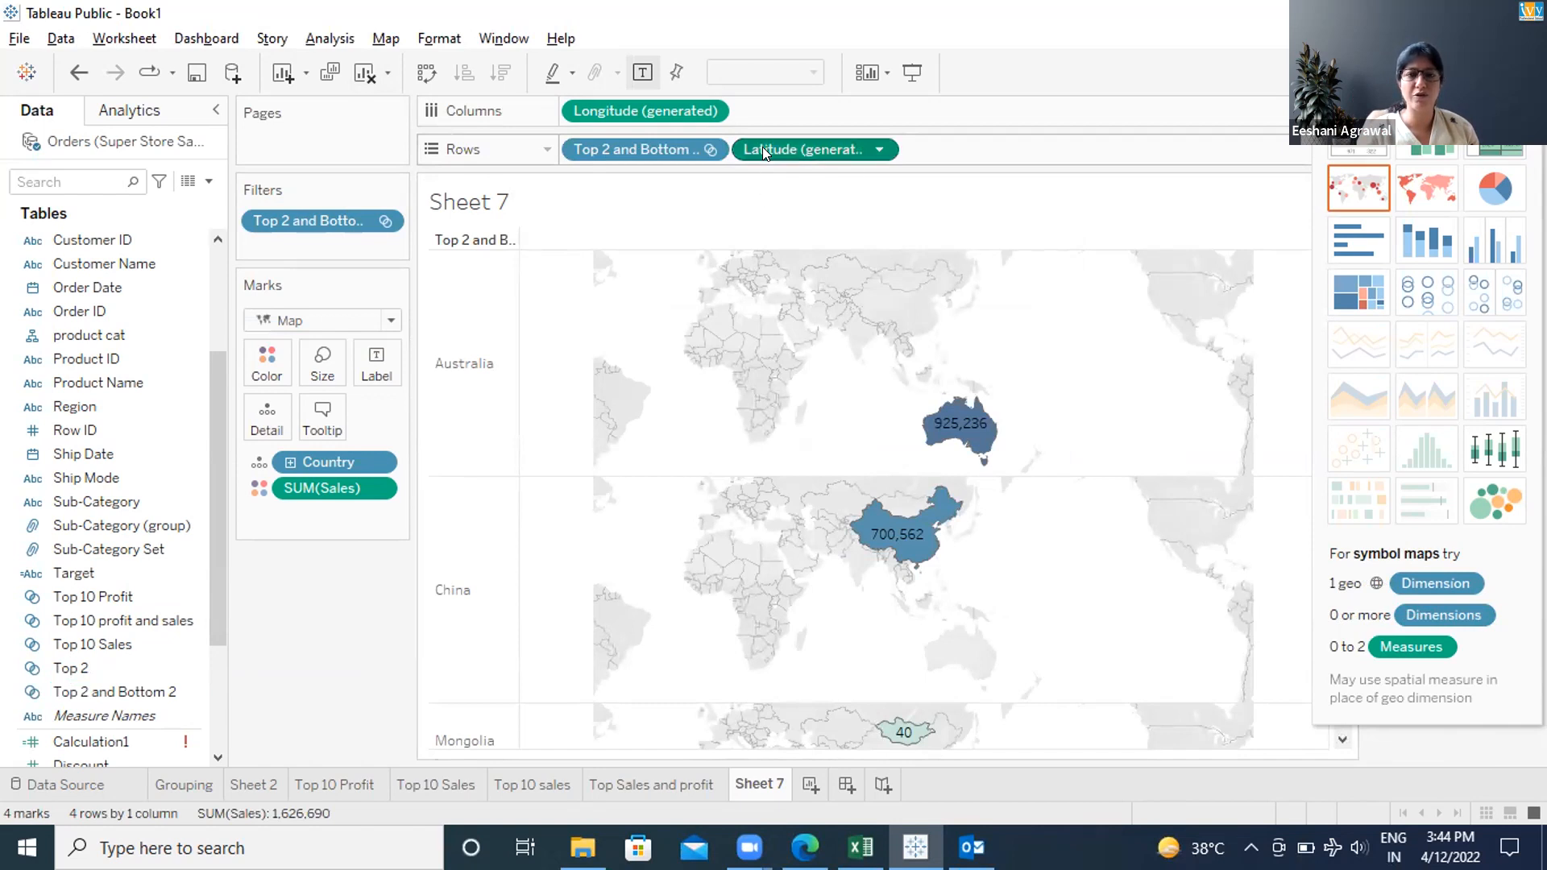
Drag the Top 2 and Bottom 2 pill off Rows so one map shows all four countries
{"action": "left_click_drag", "start_coordinate": [764, 153], "coordinate": [761, 146]}
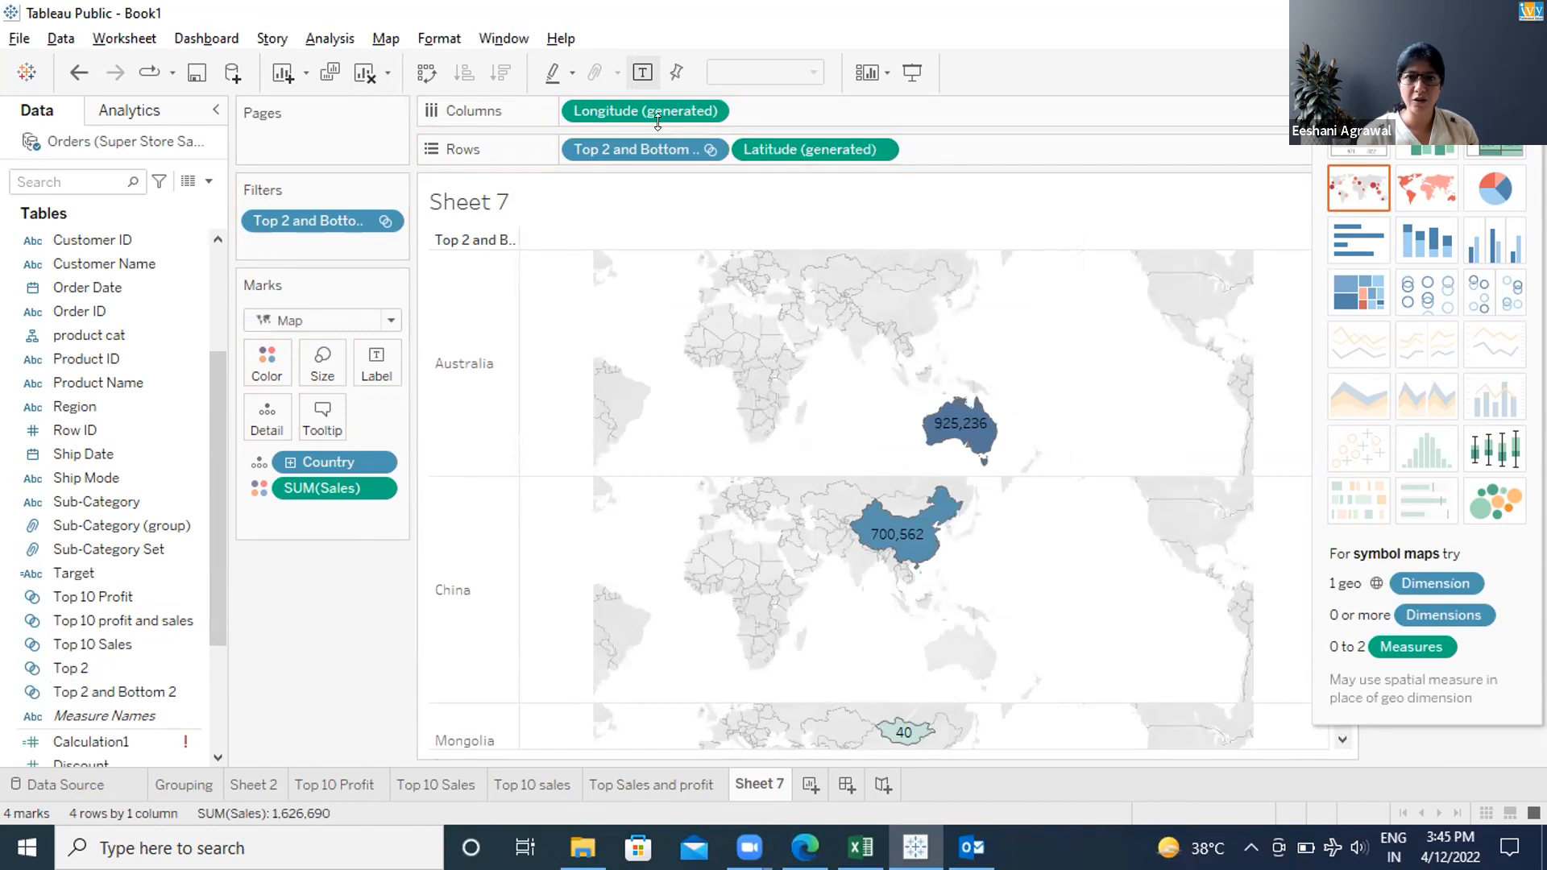
{"action": "left_click_drag", "start_coordinate": [645, 149], "coordinate": [643, 98]}
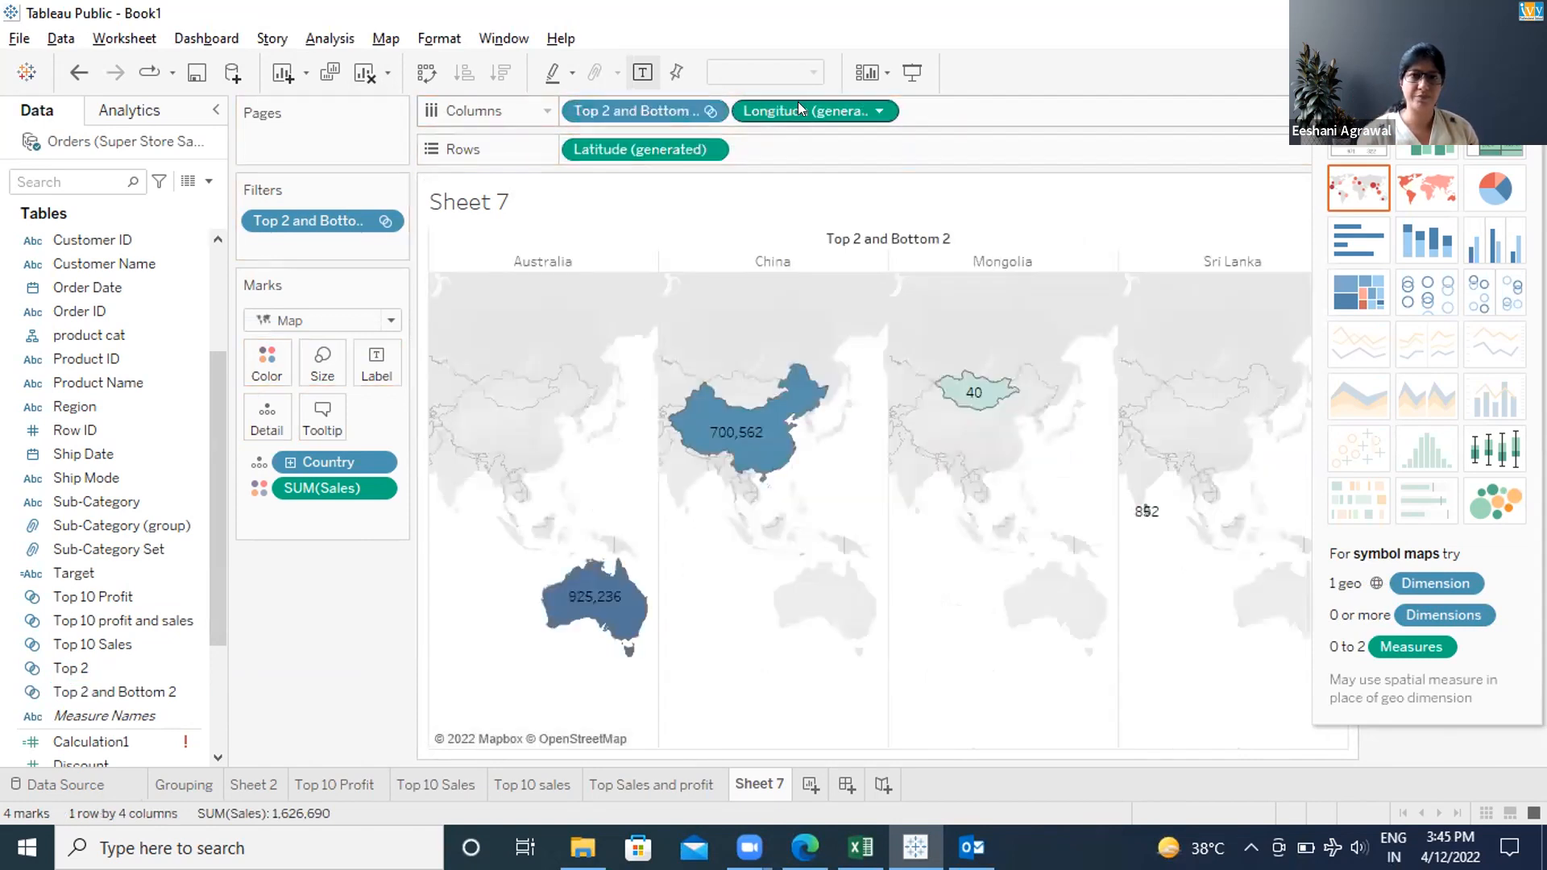
{"action": "left_click_drag", "start_coordinate": [799, 103], "coordinate": [800, 145]}
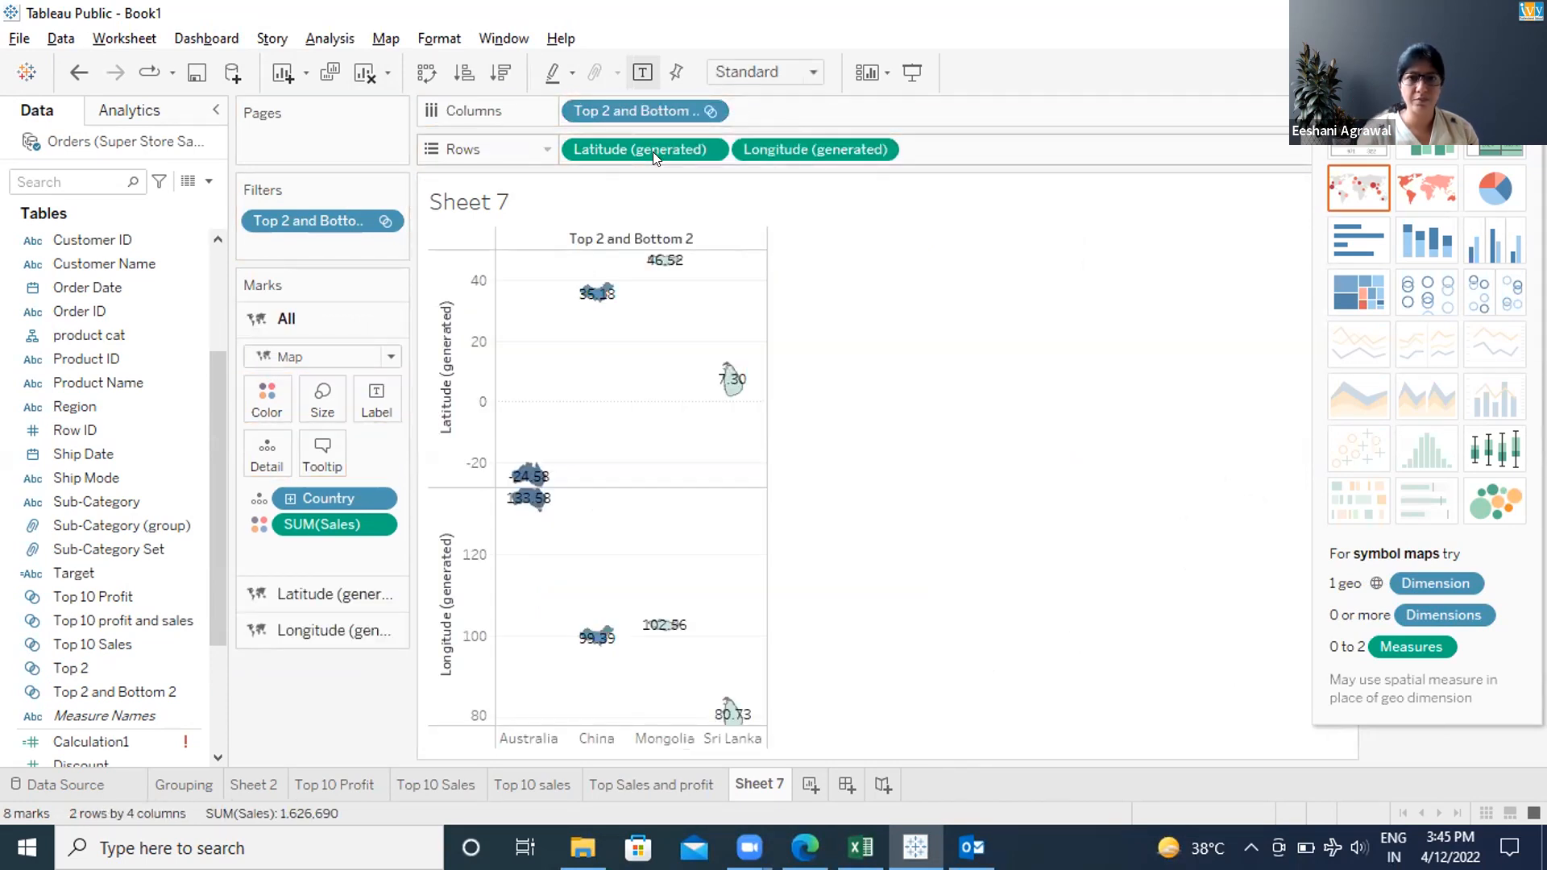
{"action": "key", "text": "ctrl+z"}
{"action": "key", "text": "ctrl+z"}
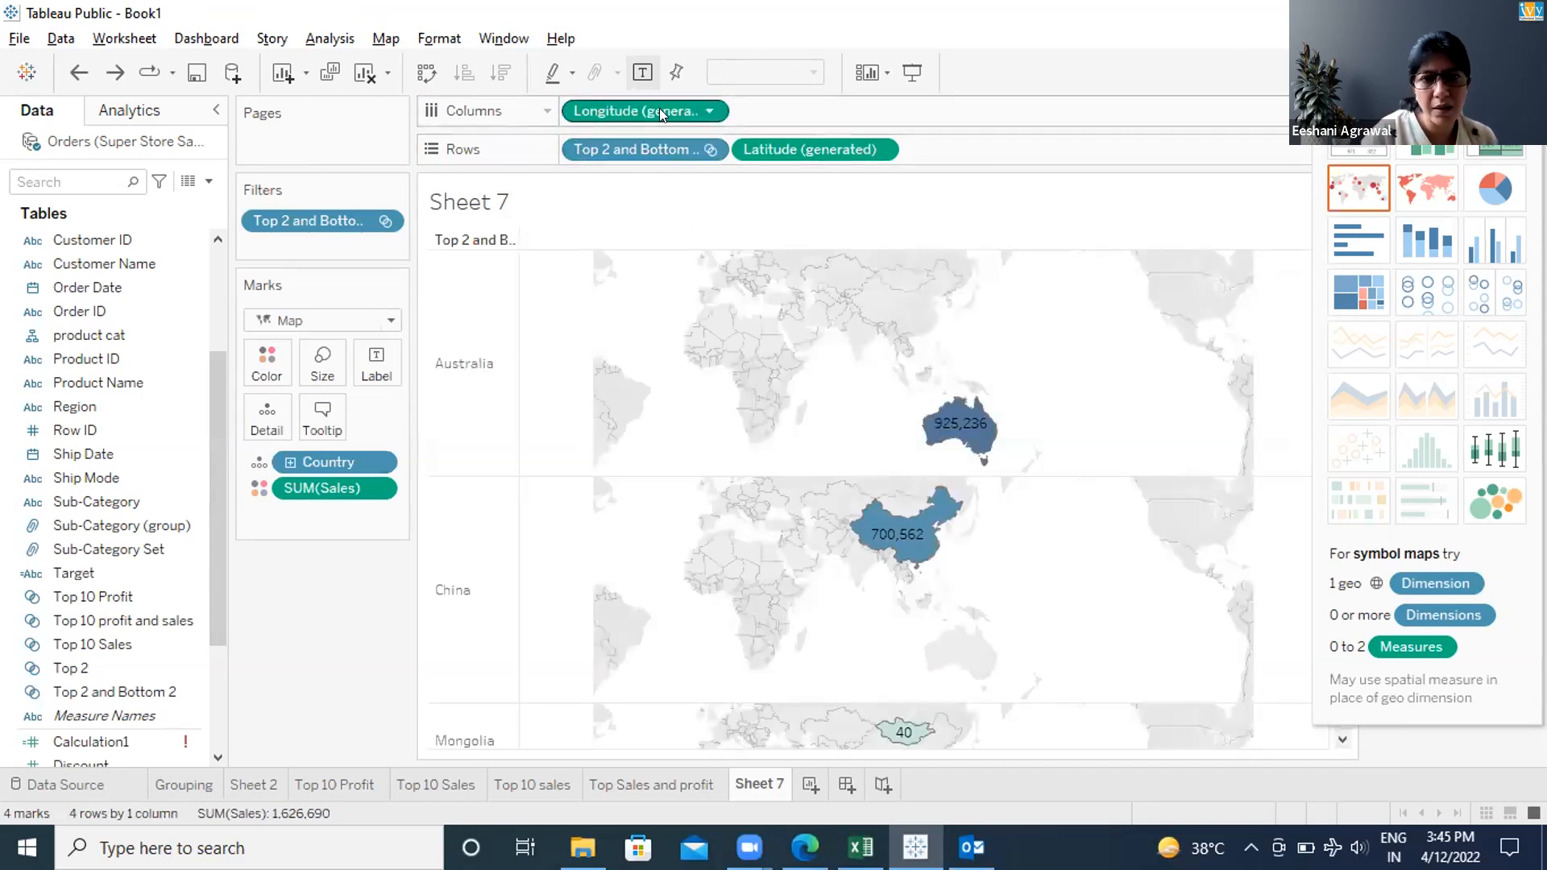
{"action": "left_click_drag", "start_coordinate": [639, 149], "coordinate": [76, 394]}
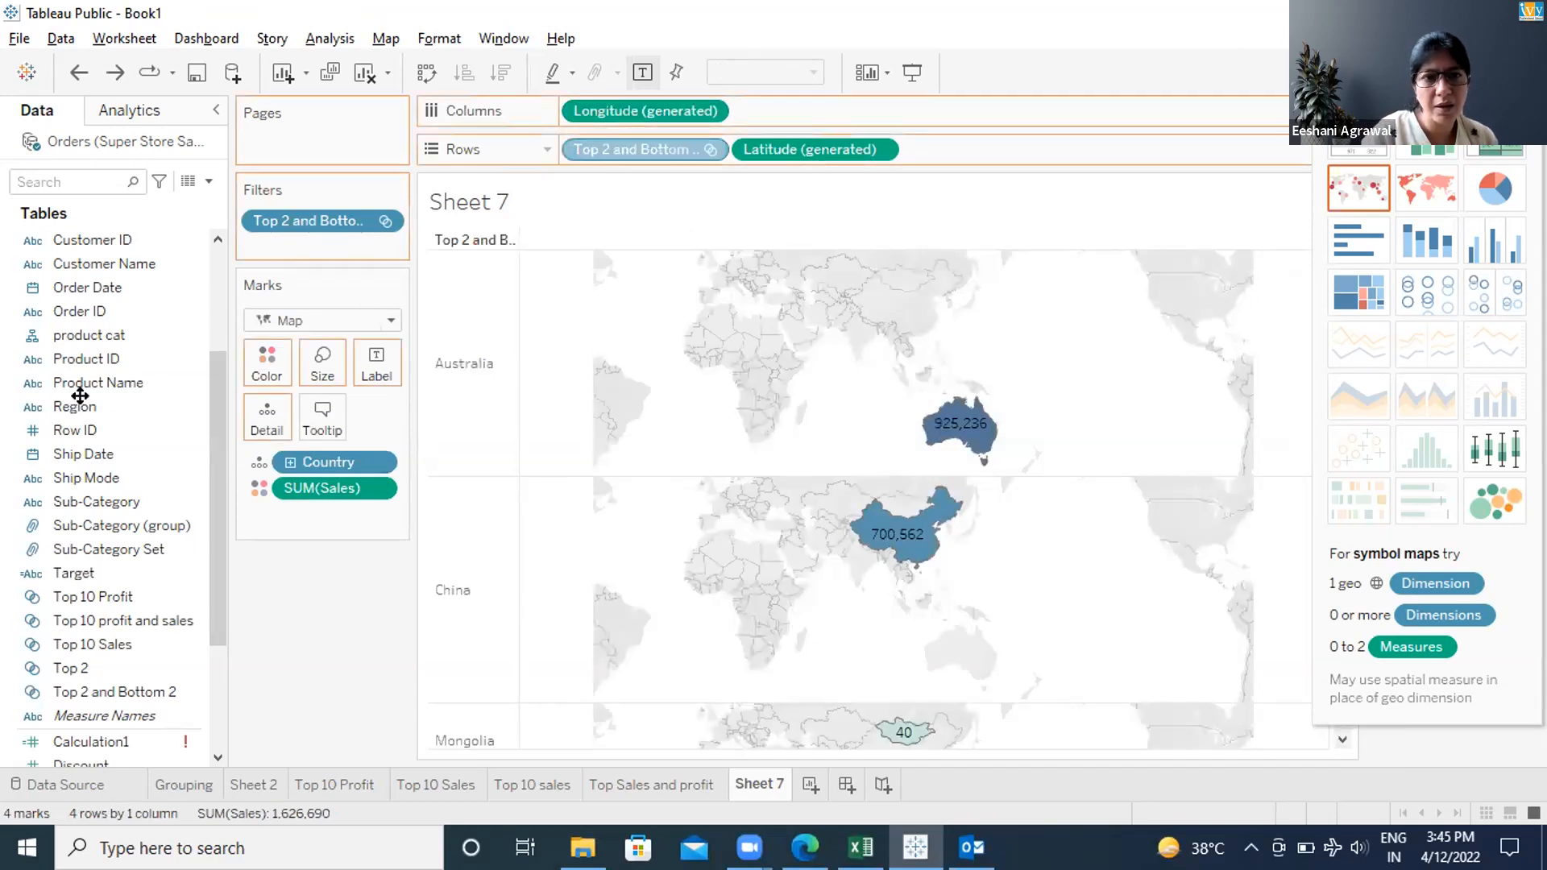
{"action": "left_click_drag", "start_coordinate": [485, 166], "coordinate": [645, 158]}
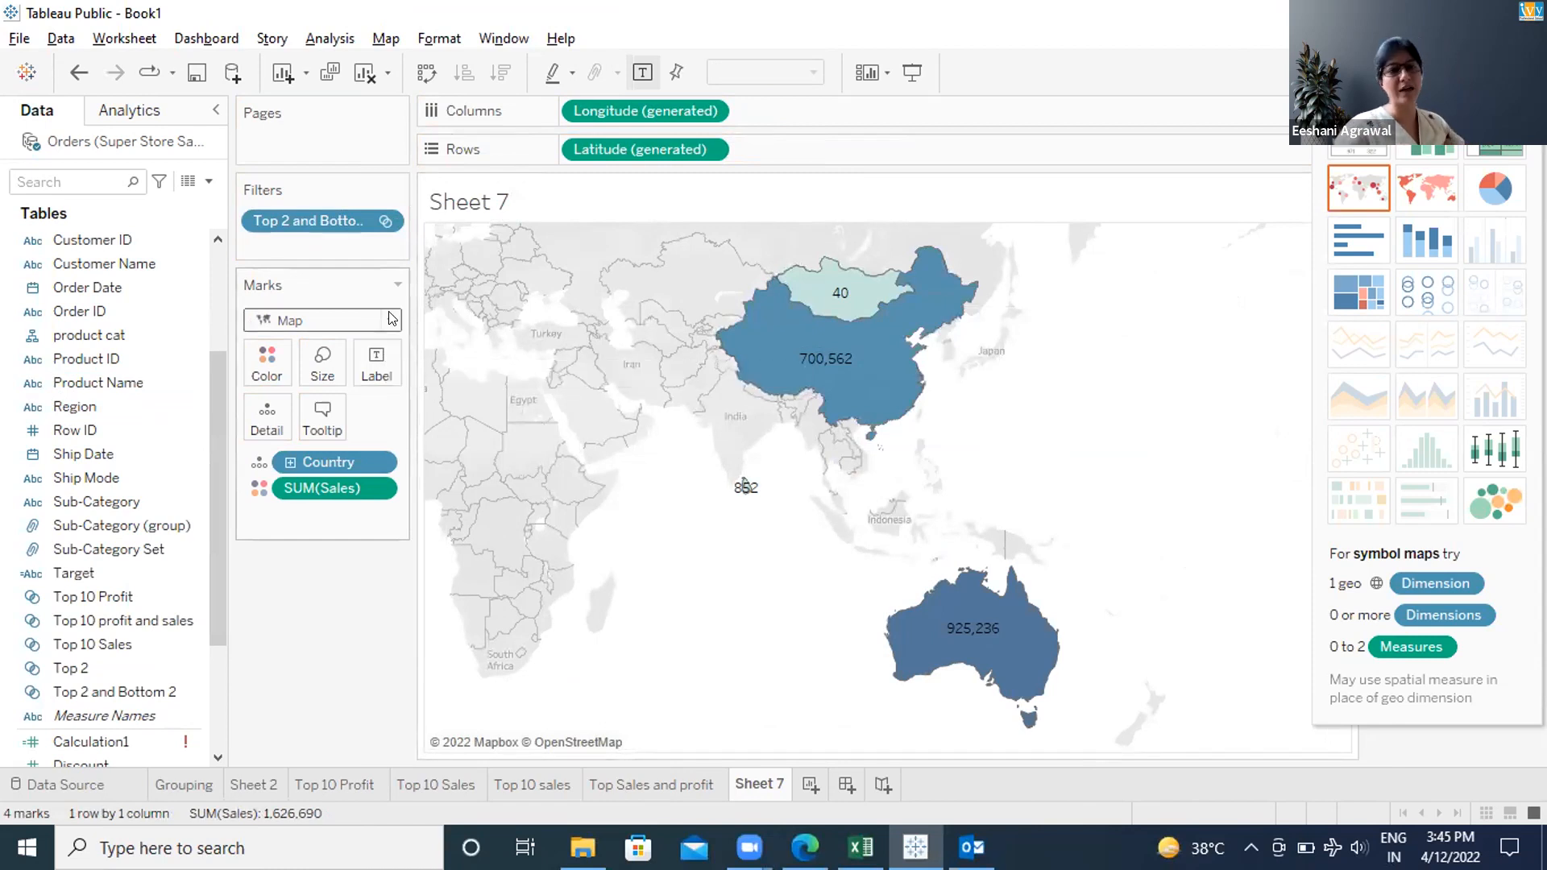
Put Country on both Label and Color so each of the four countries is named and coloured
{"action": "left_click", "coordinate": [379, 358]}
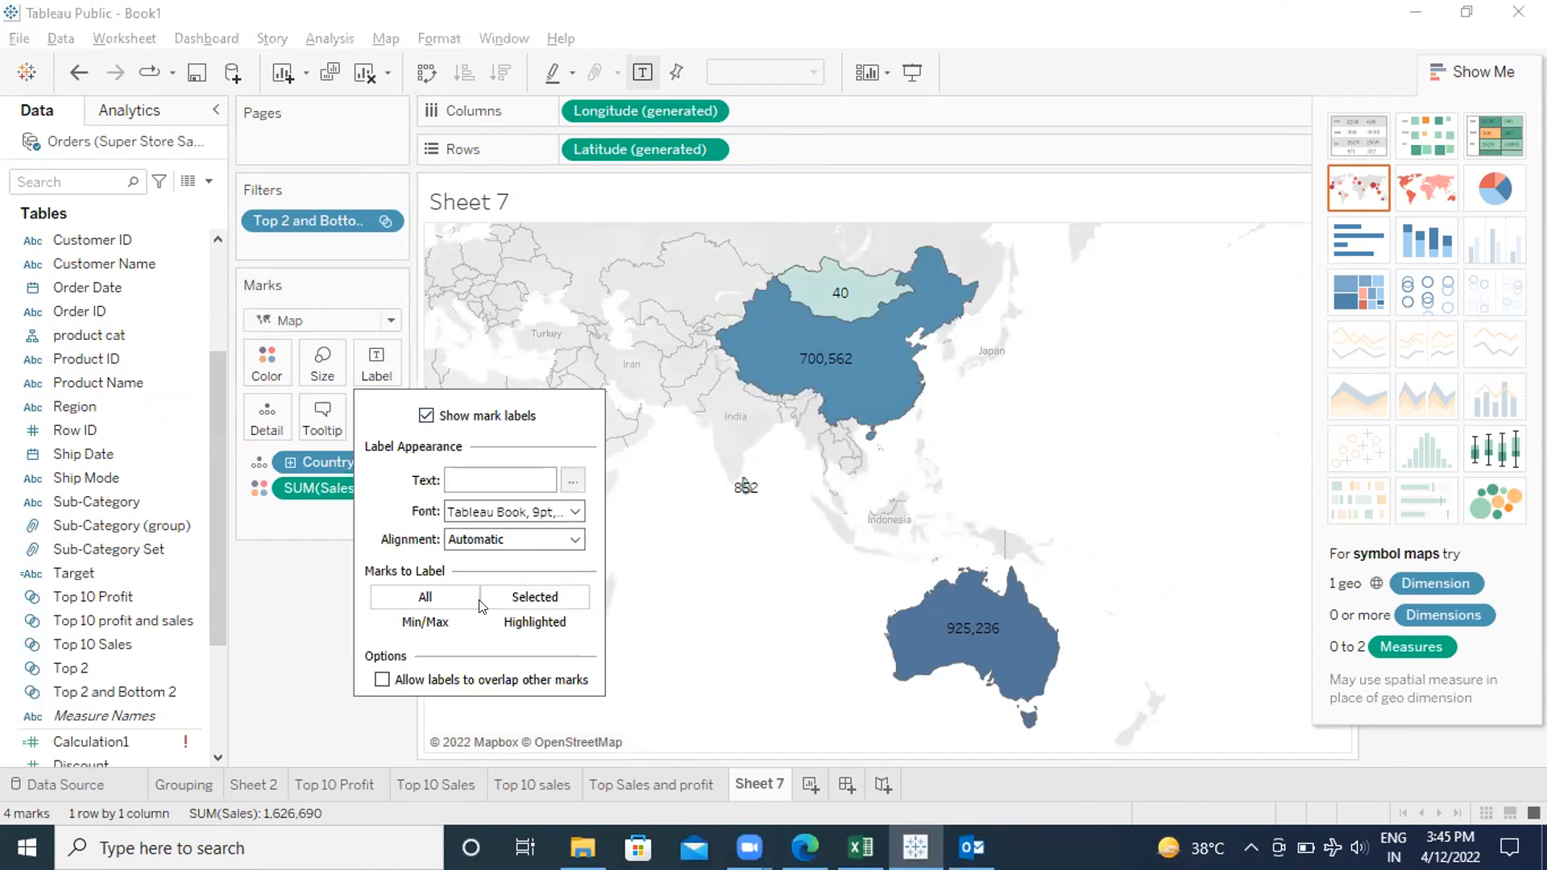
{"action": "left_click", "coordinate": [674, 606]}
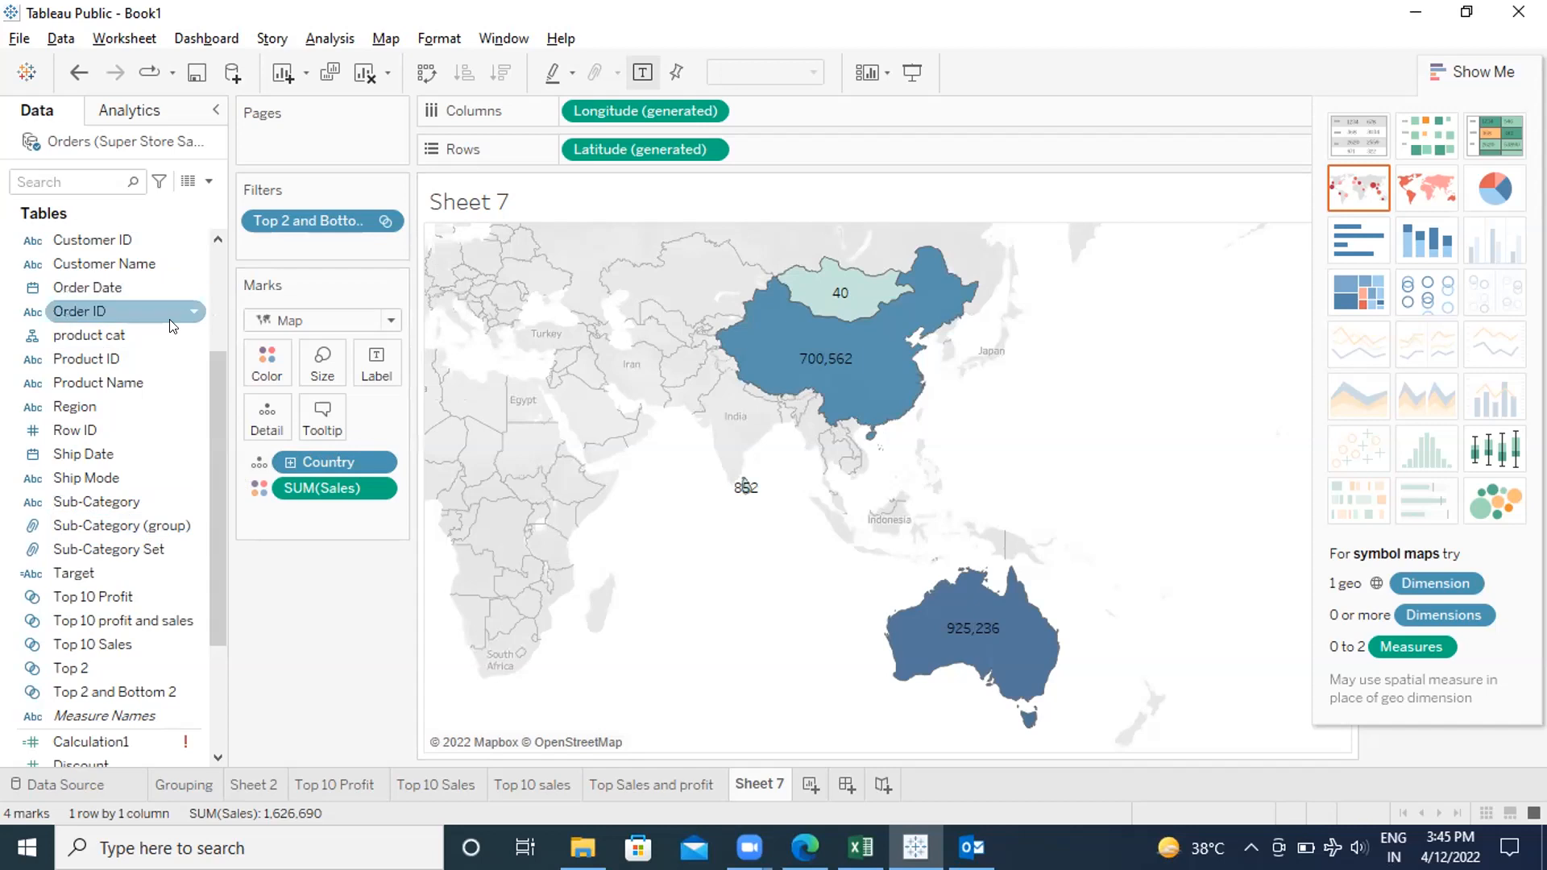
{"action": "scroll", "coordinate": [206, 374], "scroll_direction": "up", "scroll_amount": 3}
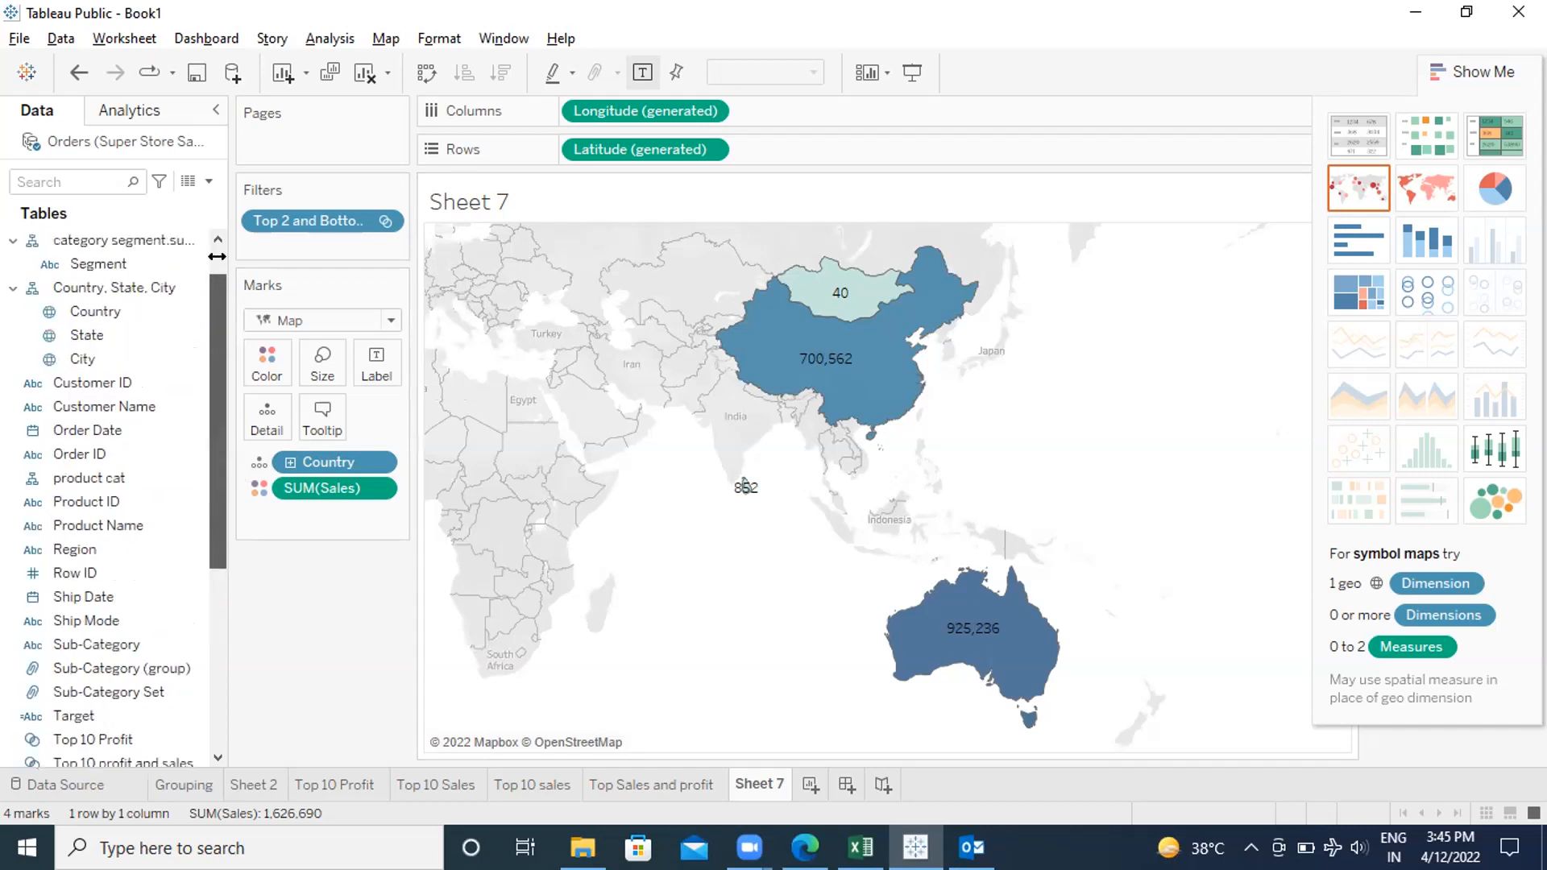
{"action": "left_click", "coordinate": [81, 311]}
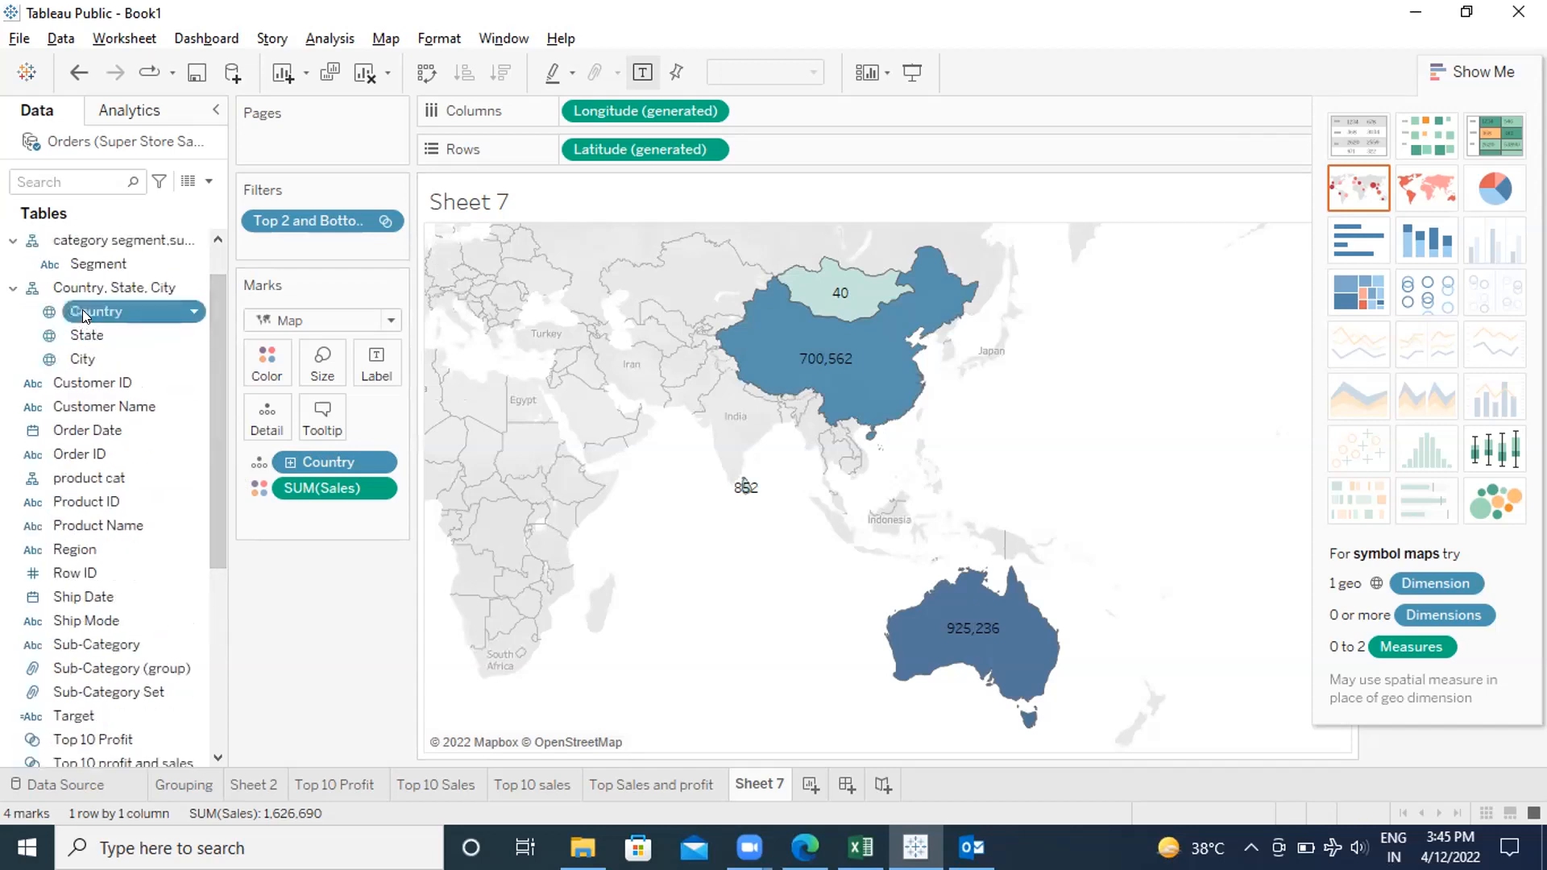
{"action": "left_click_drag", "start_coordinate": [190, 329], "coordinate": [365, 379]}
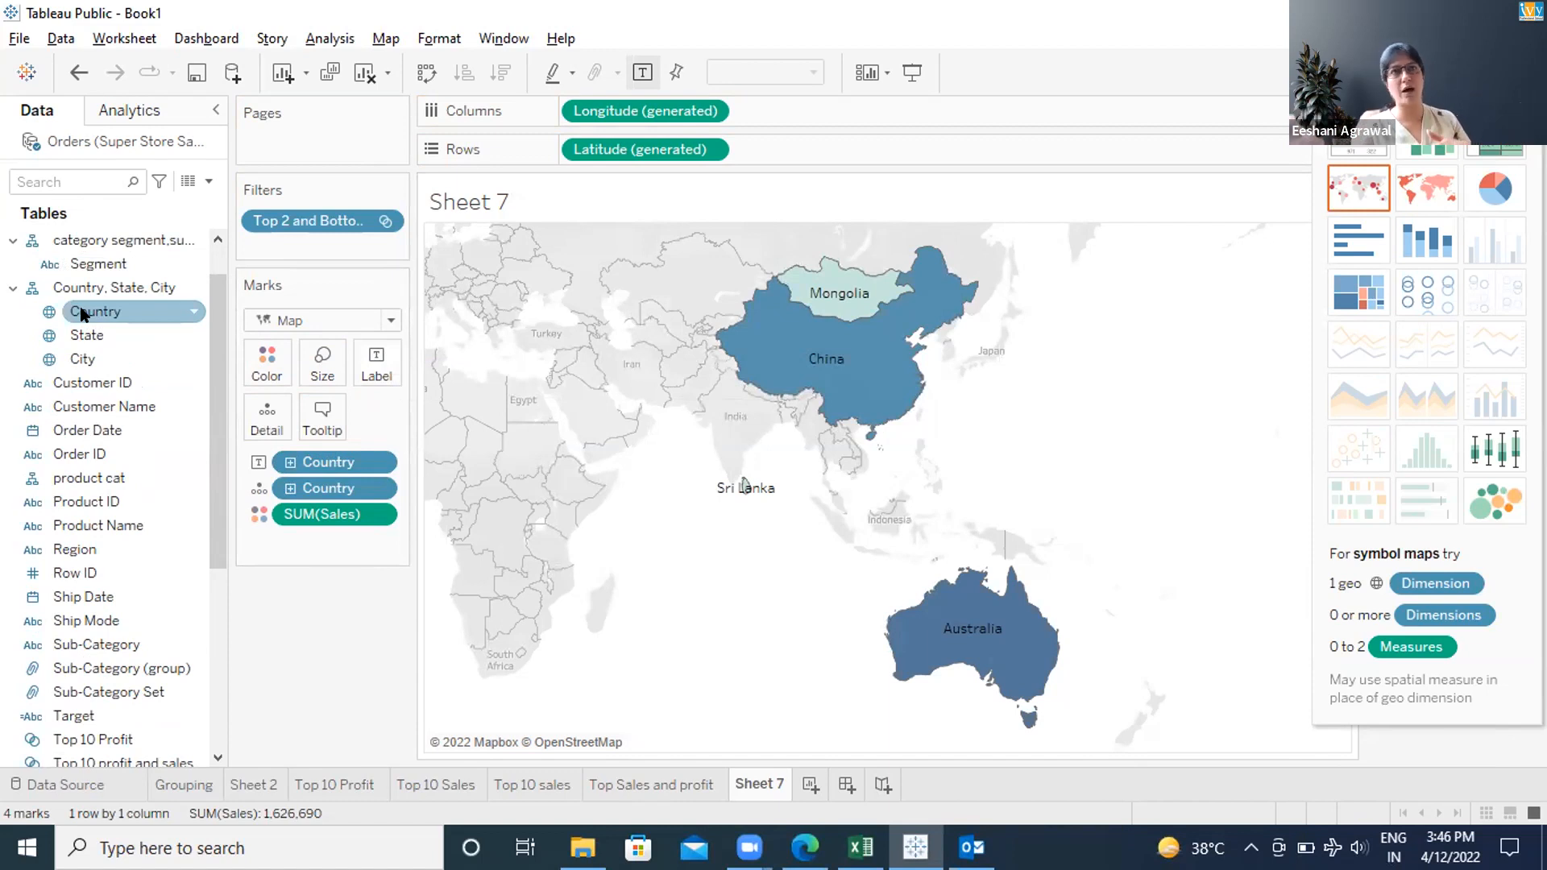
{"action": "left_click_drag", "start_coordinate": [82, 314], "coordinate": [266, 355]}
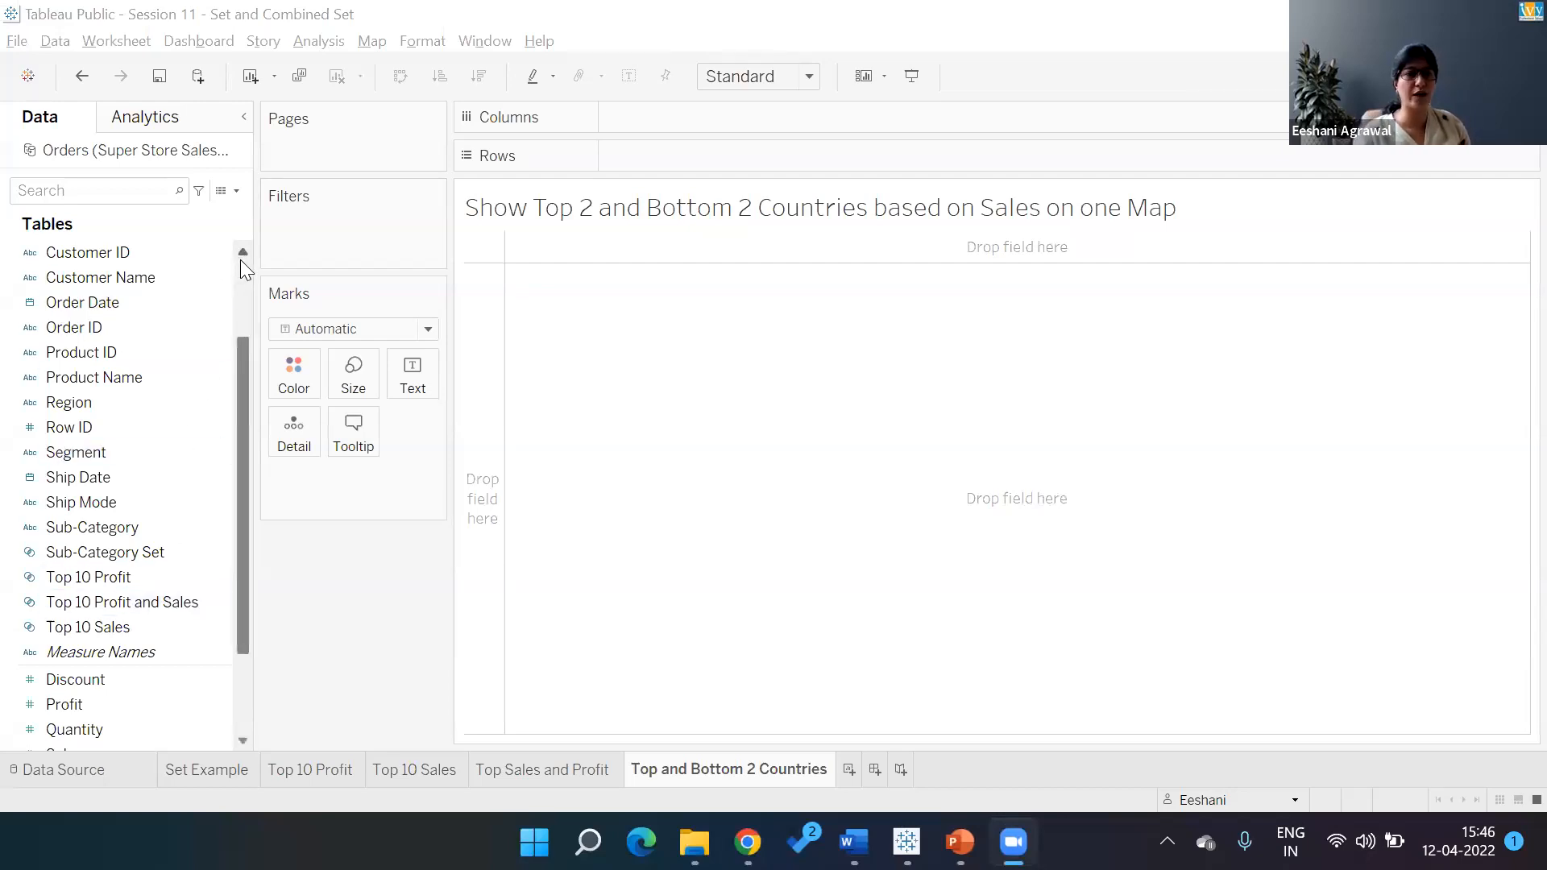
Create a new set on the Country field named Country Top 2
{"action": "left_click", "coordinate": [240, 257]}
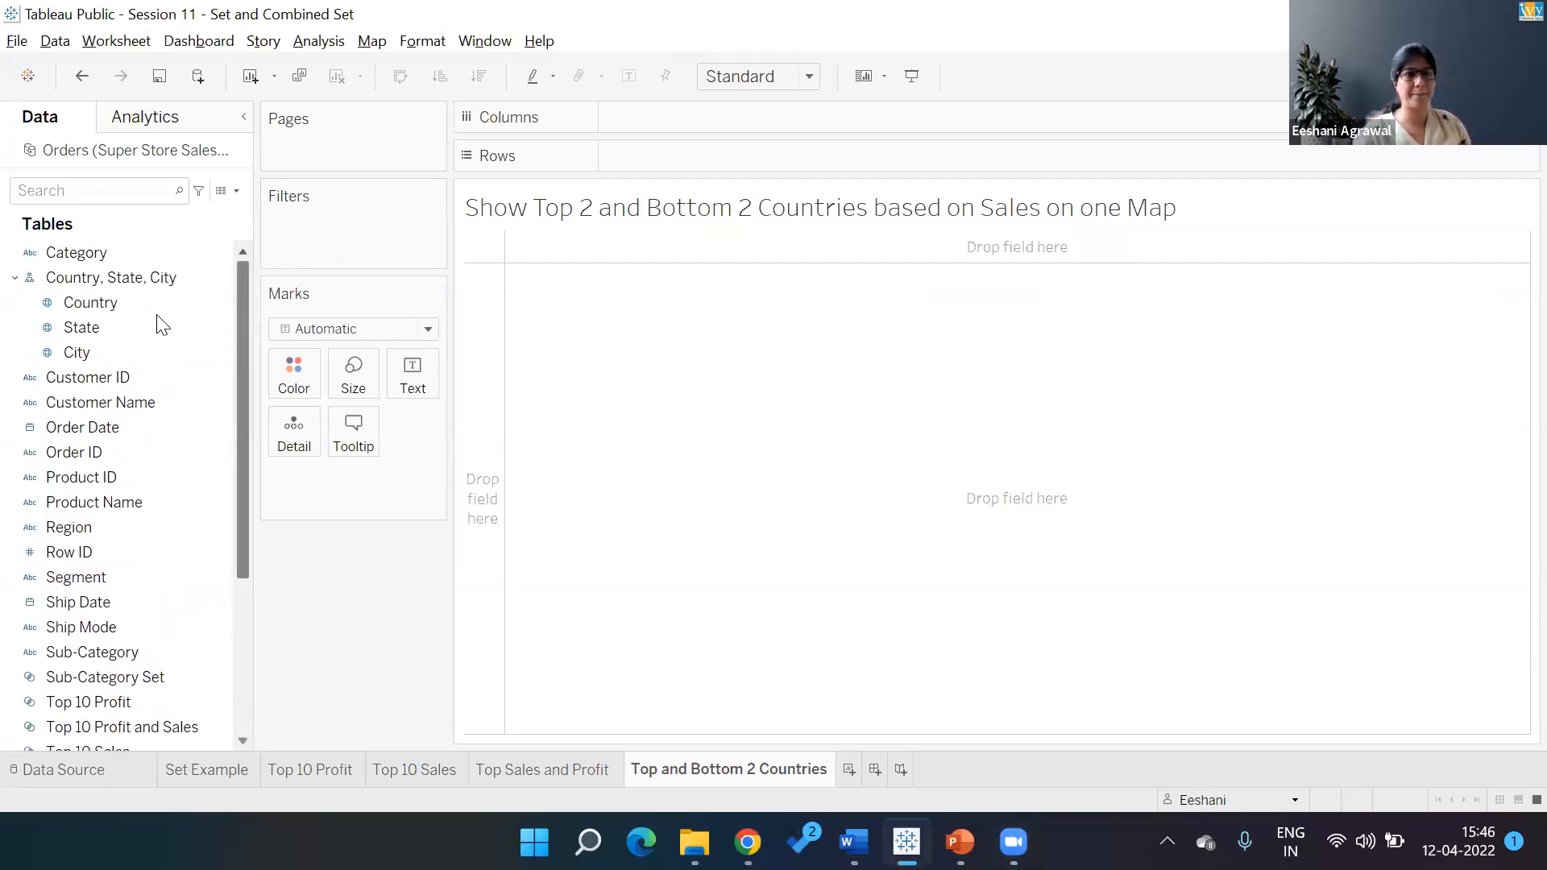
{"action": "right_click", "coordinate": [160, 307]}
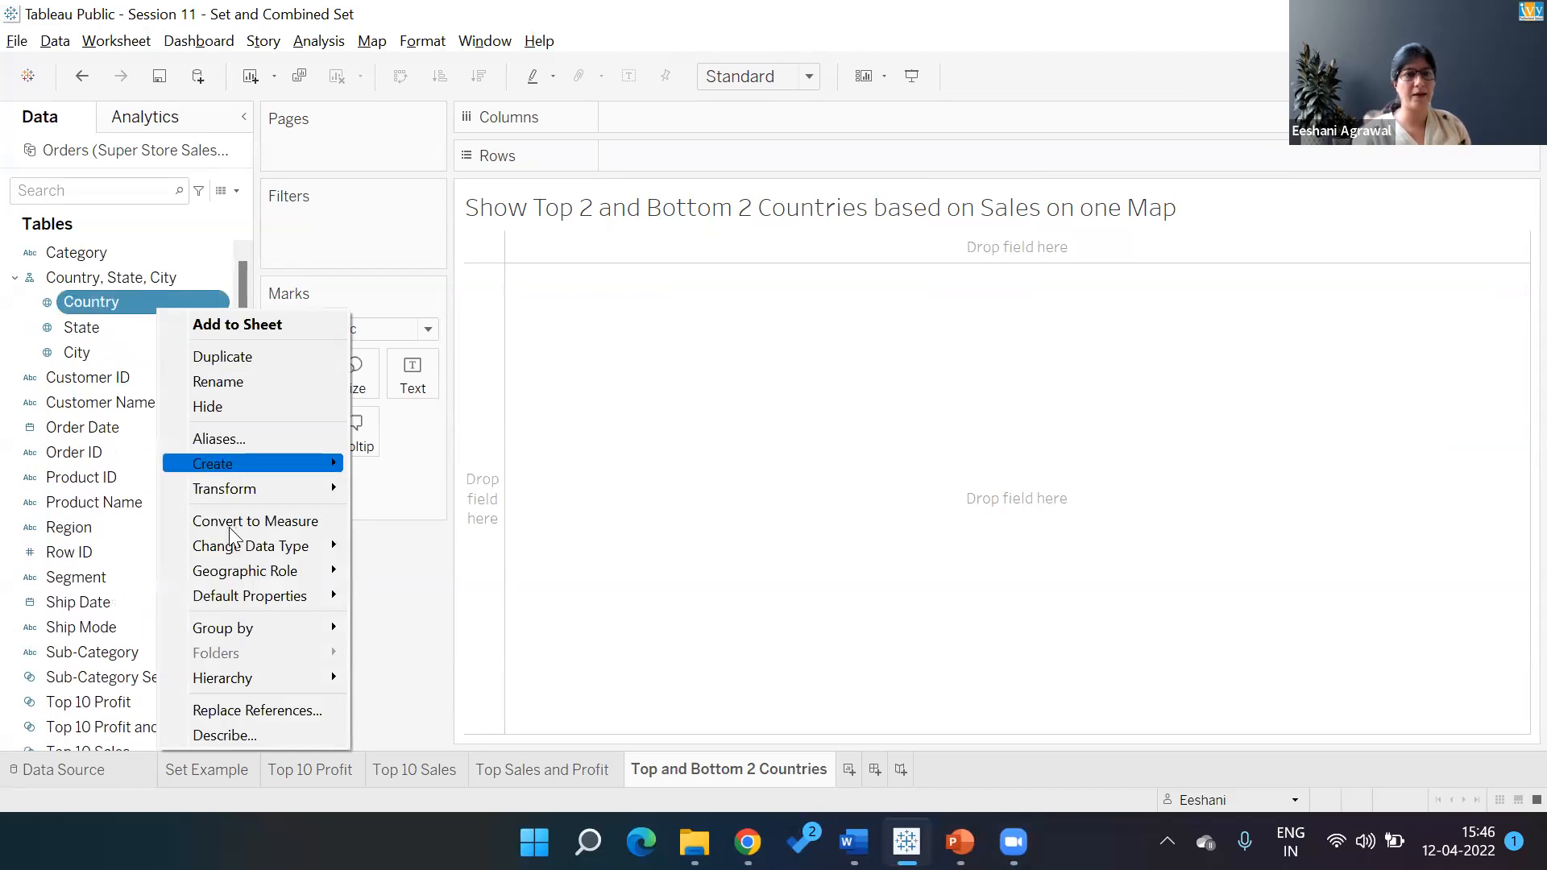
{"action": "mouse_move", "coordinate": [233, 466]}
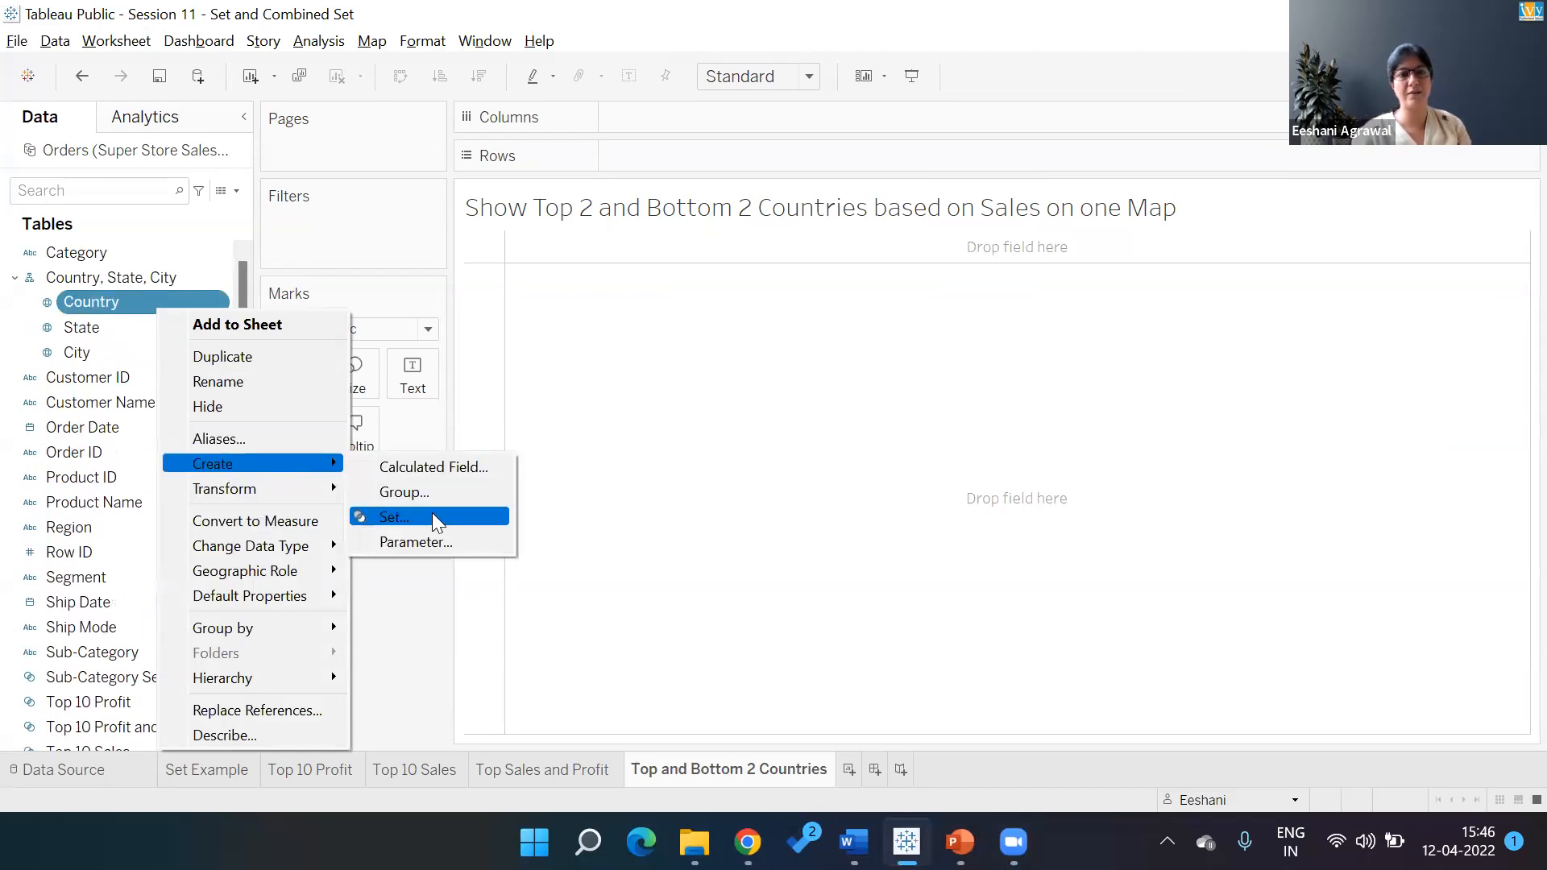
{"action": "left_click", "coordinate": [432, 516]}
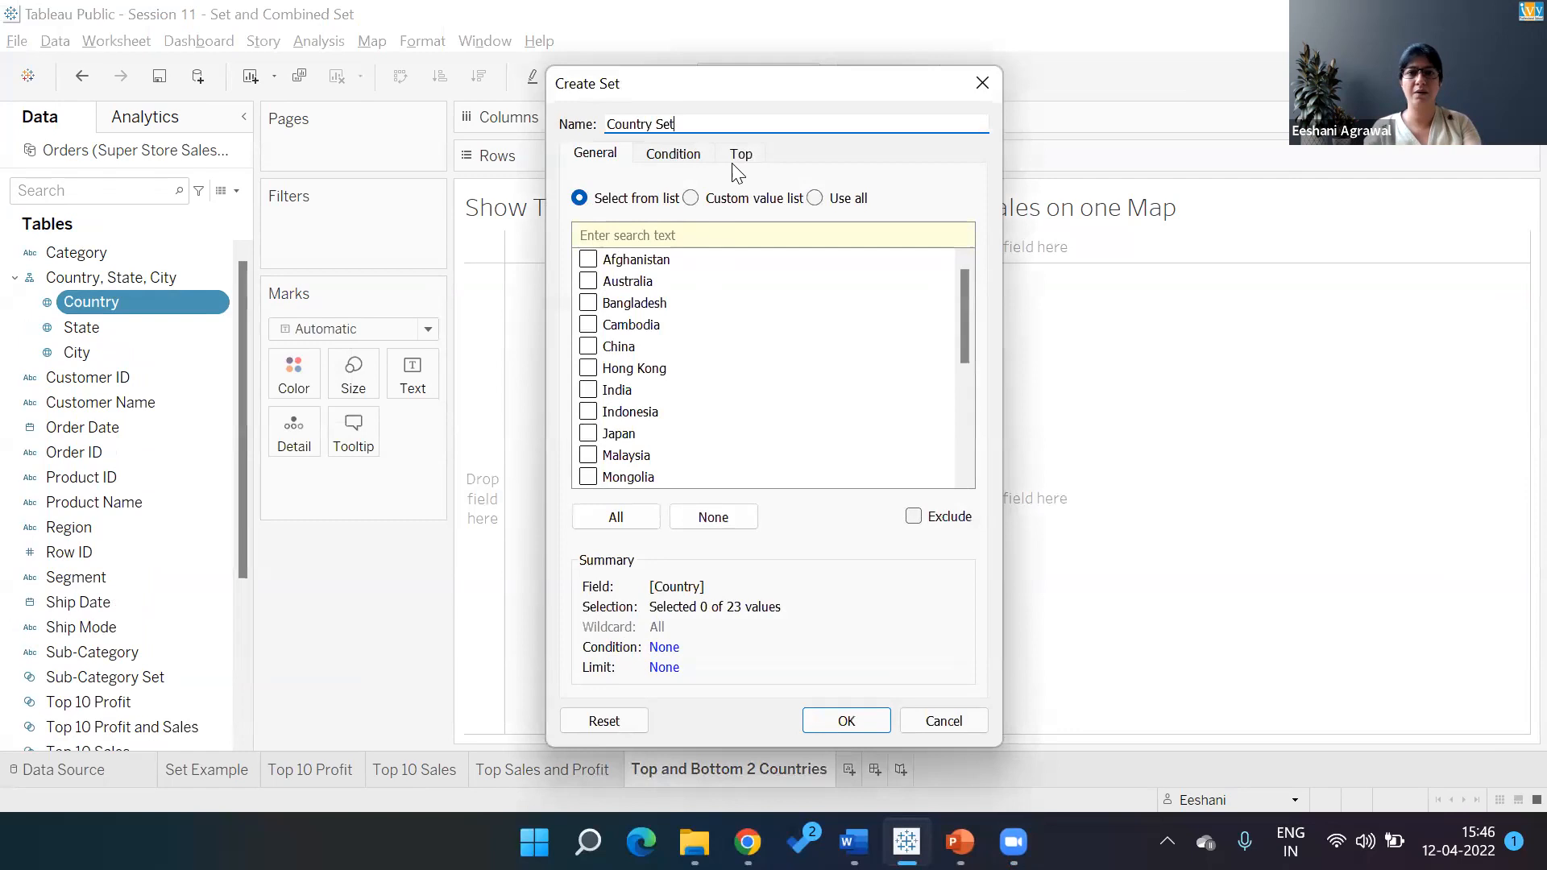
{"action": "left_click", "coordinate": [739, 158]}
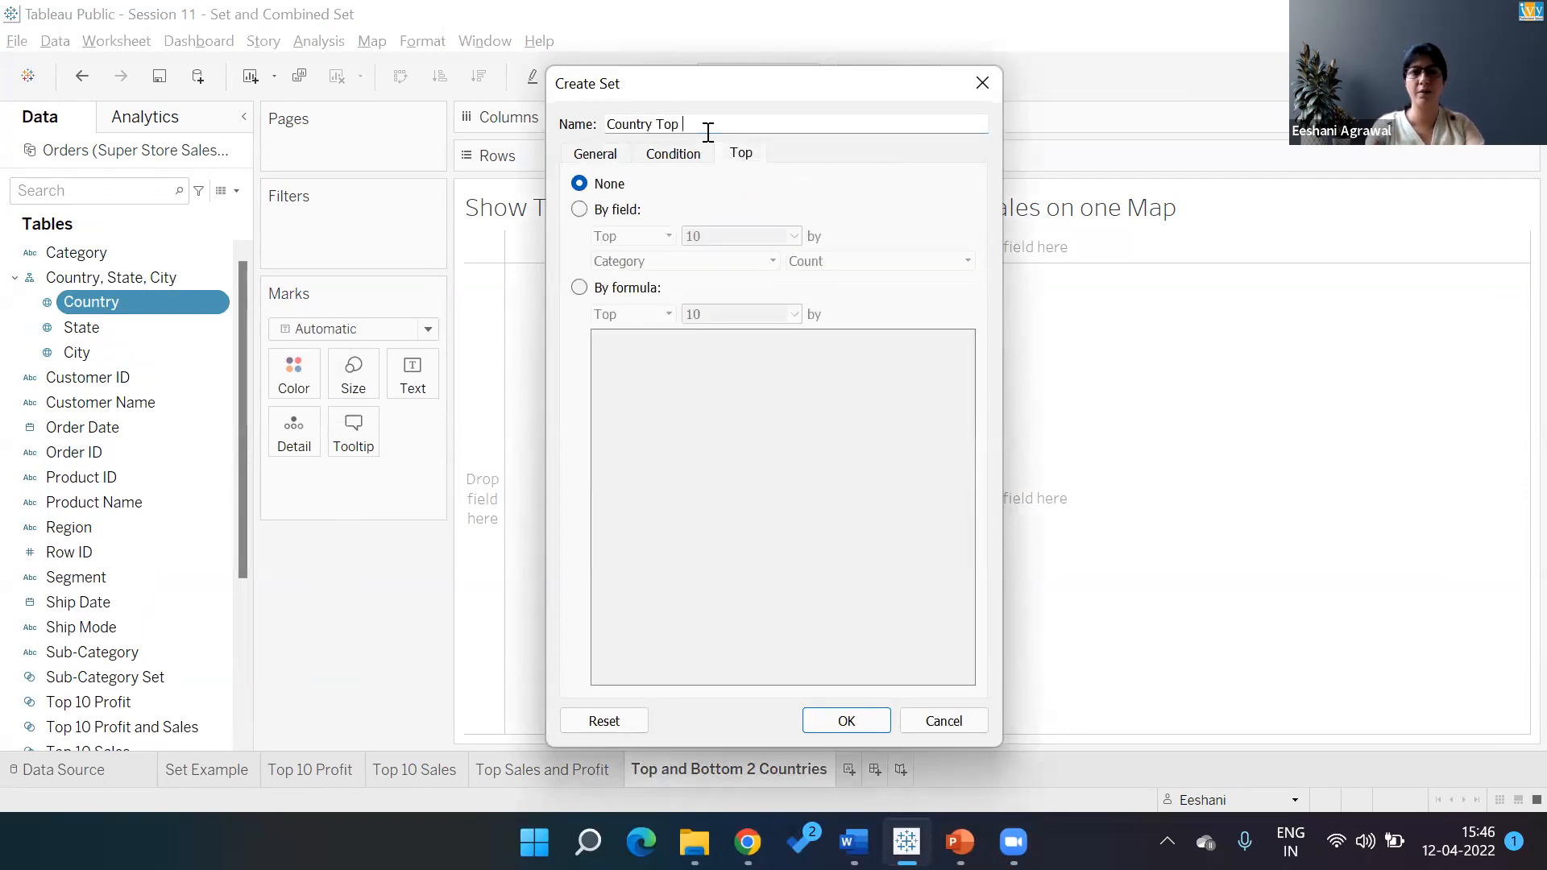
{"action": "type", "text": "2"}
{"action": "key", "text": "Return"}
Define Country Top 2 as the top 2 countries by Sum of Sales
{"action": "right_click", "coordinate": [126, 279]}
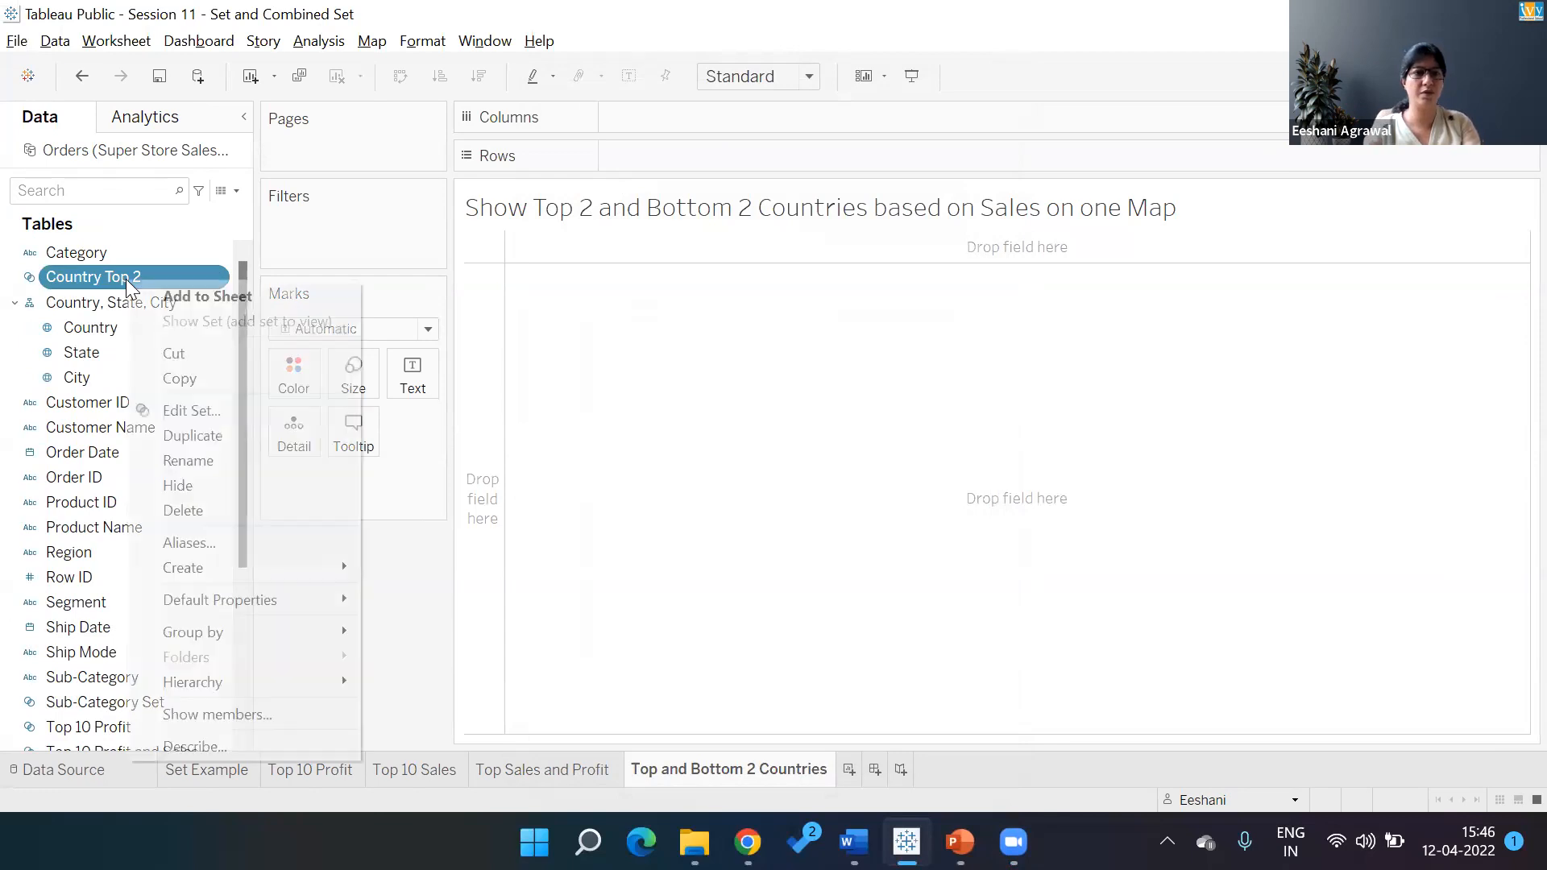
{"action": "left_click", "coordinate": [208, 418]}
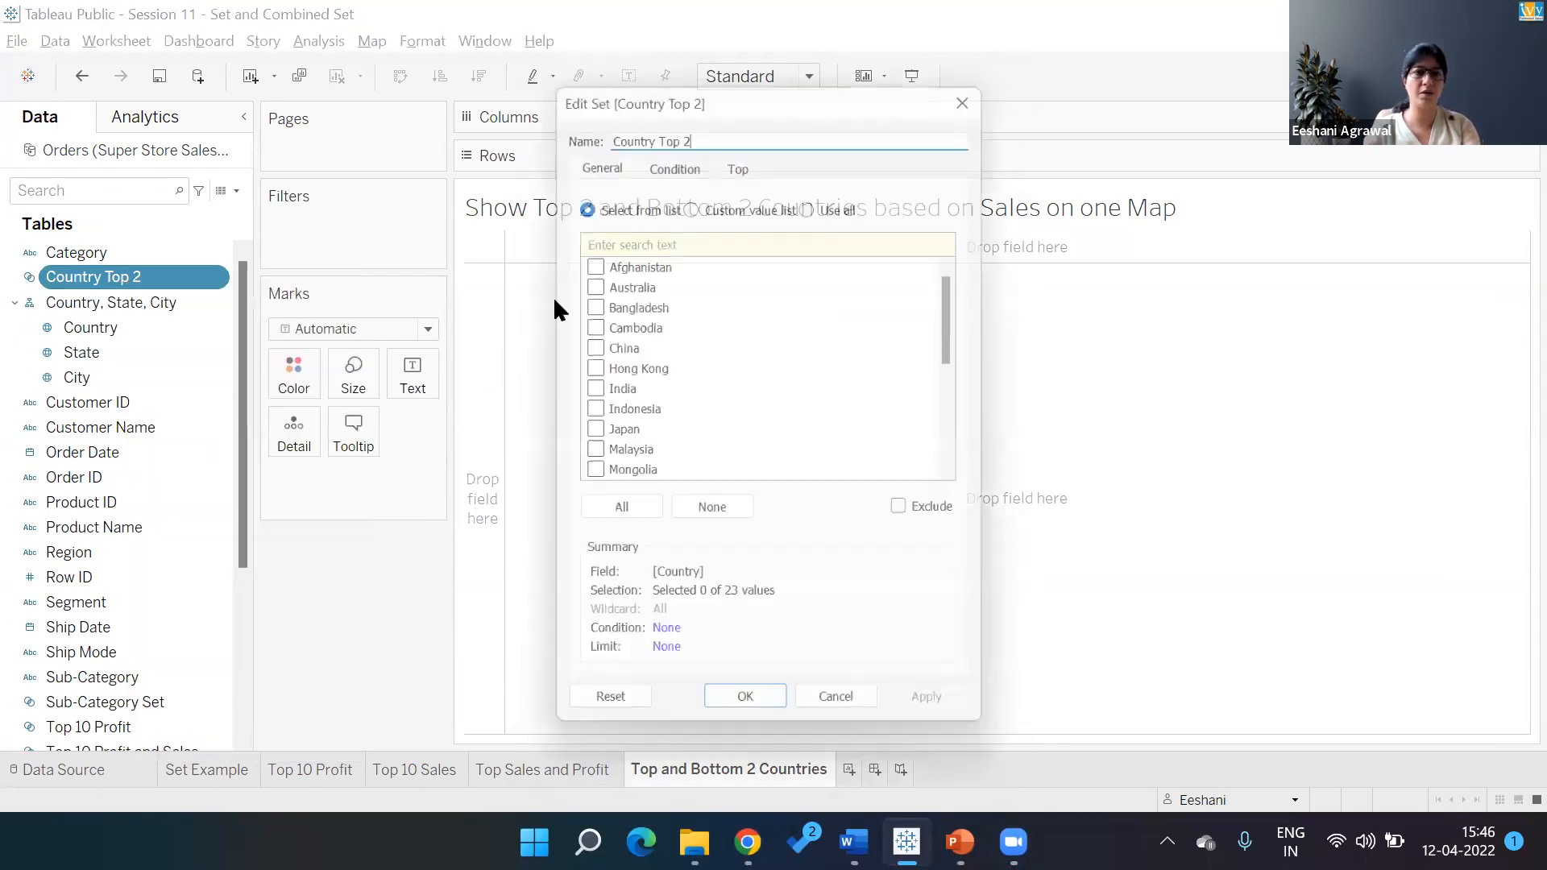
{"action": "left_click", "coordinate": [741, 154]}
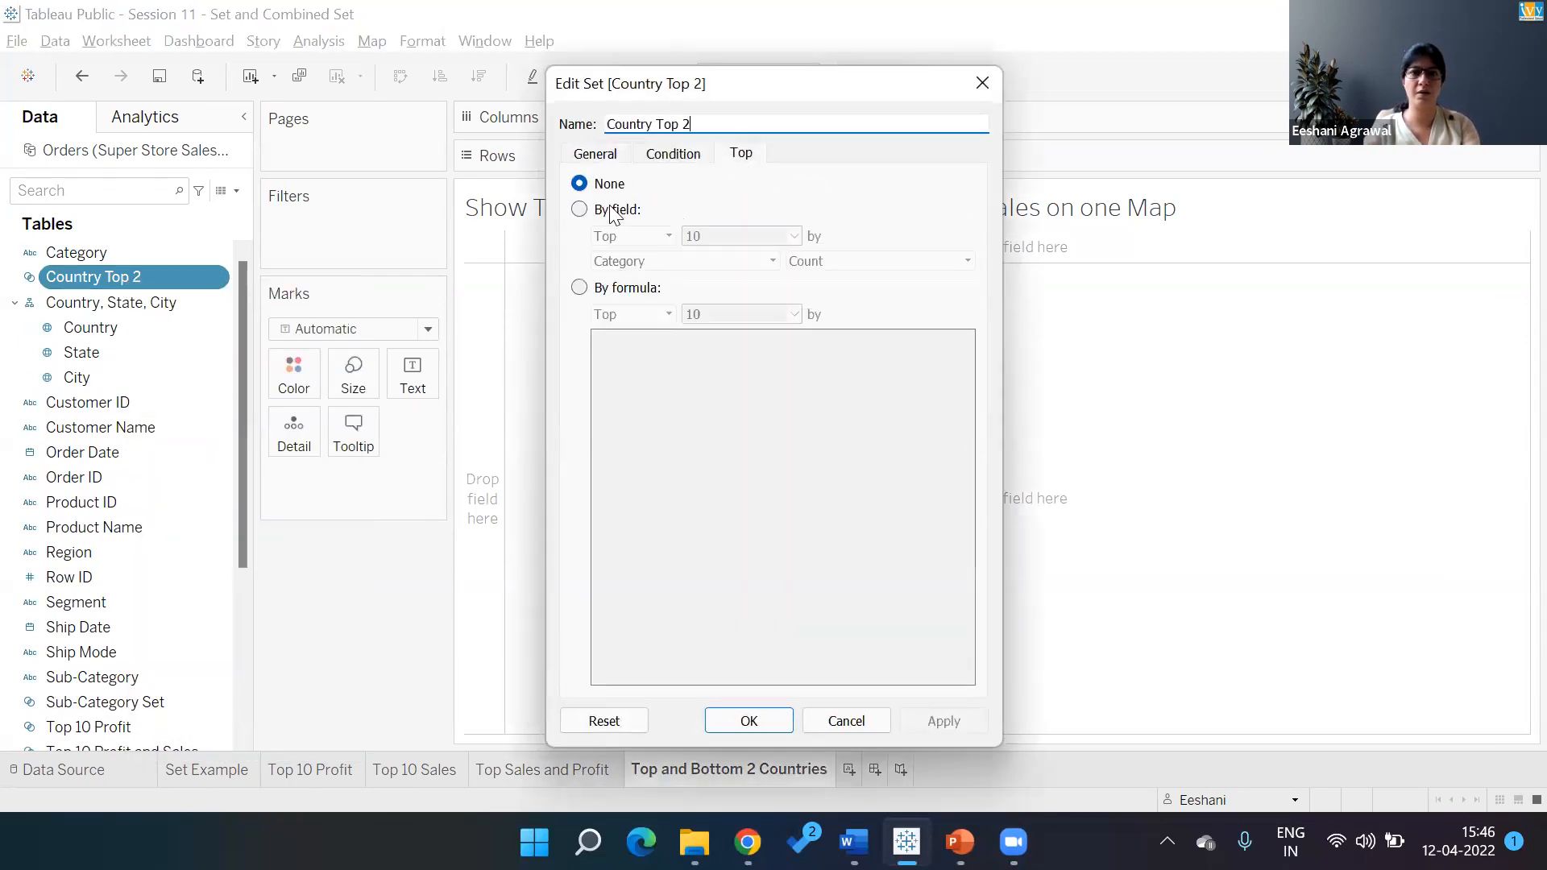
{"action": "left_click", "coordinate": [583, 213]}
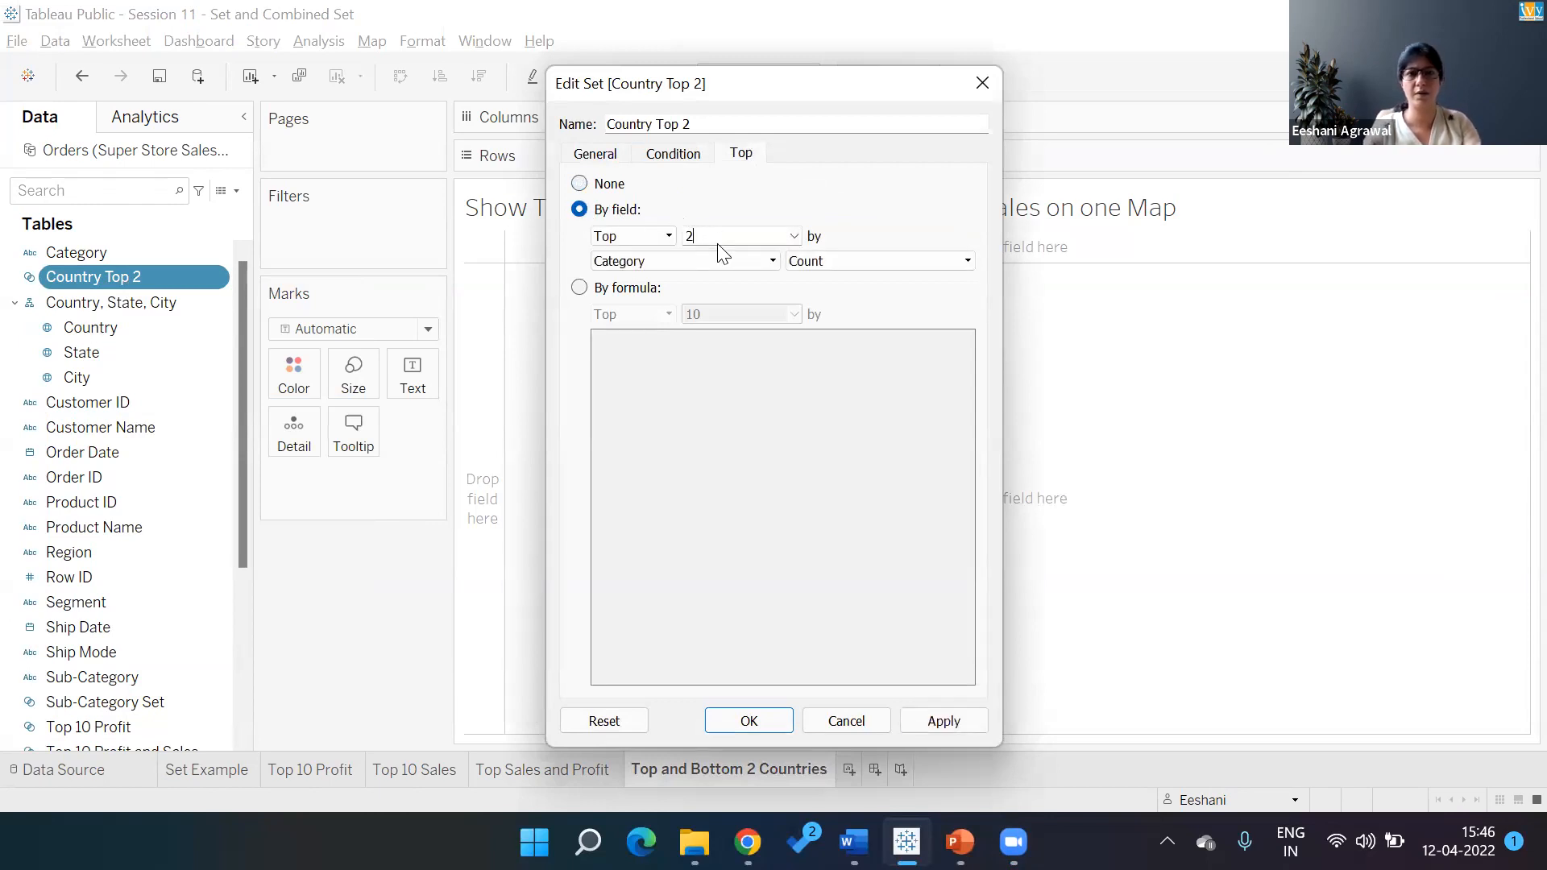
{"action": "key", "text": "Tab"}
{"action": "key", "text": "Tab"}
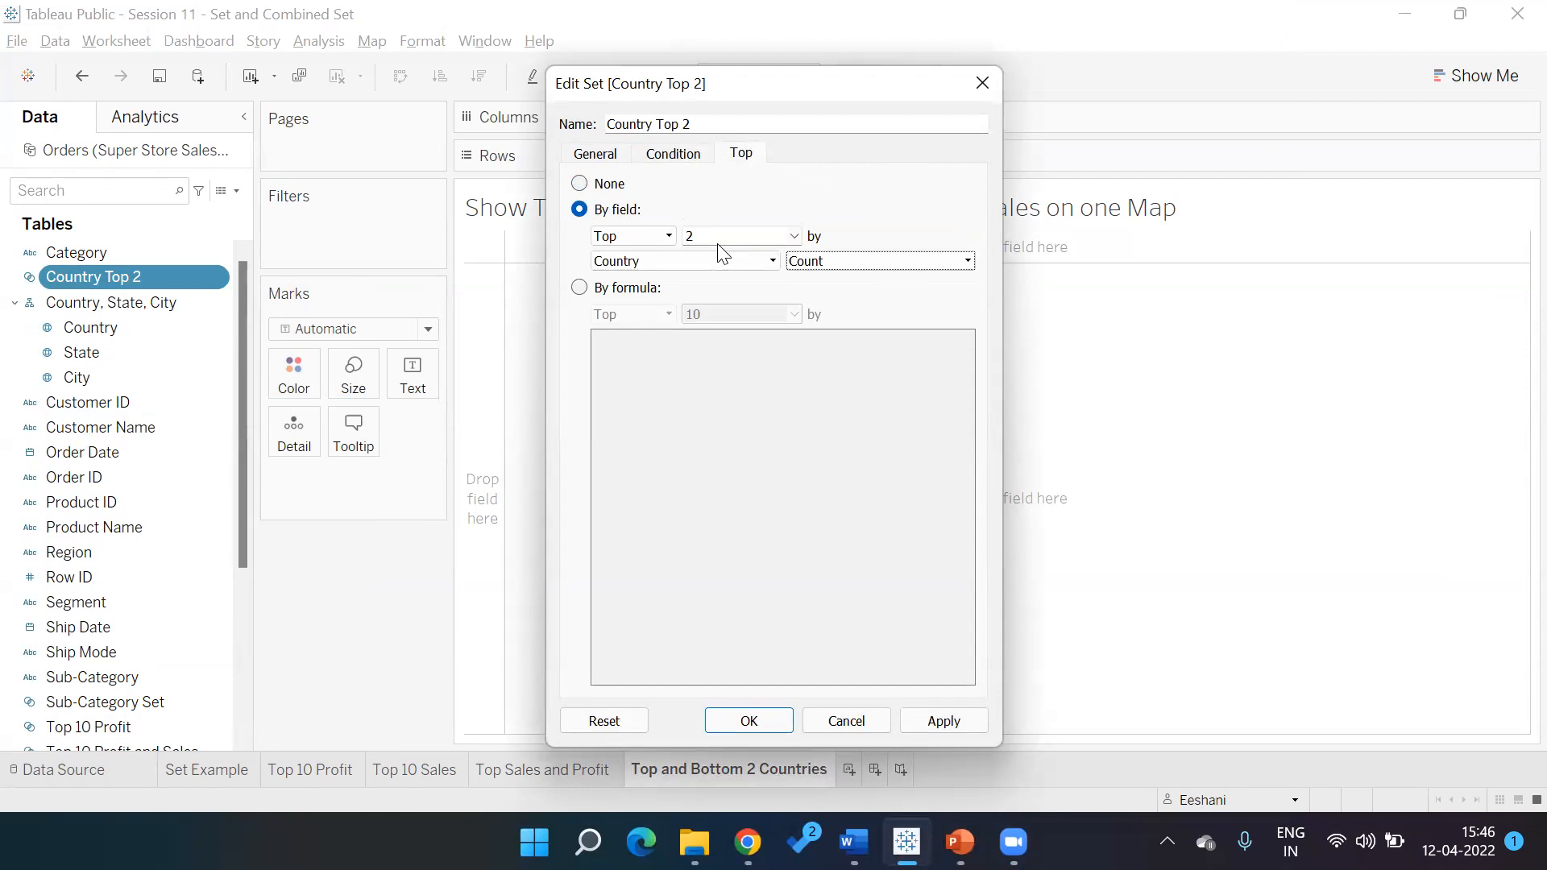
{"action": "key", "text": "Down"}
{"action": "key", "text": "shift+Tab"}
{"action": "key", "text": "s"}
{"action": "key", "text": "Tab"}
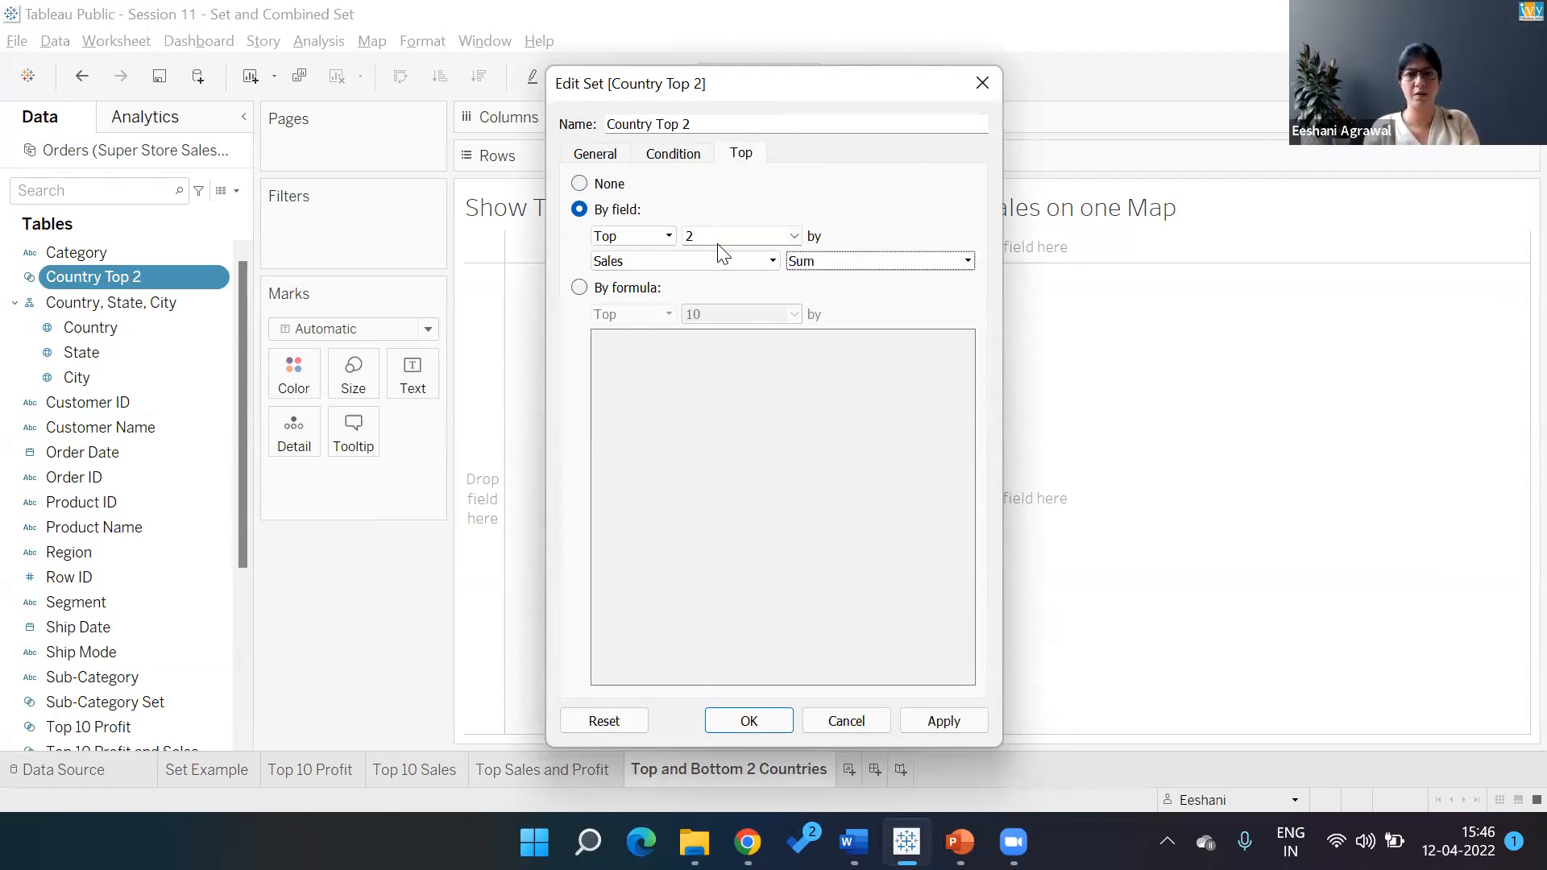
{"action": "left_click", "coordinate": [761, 722]}
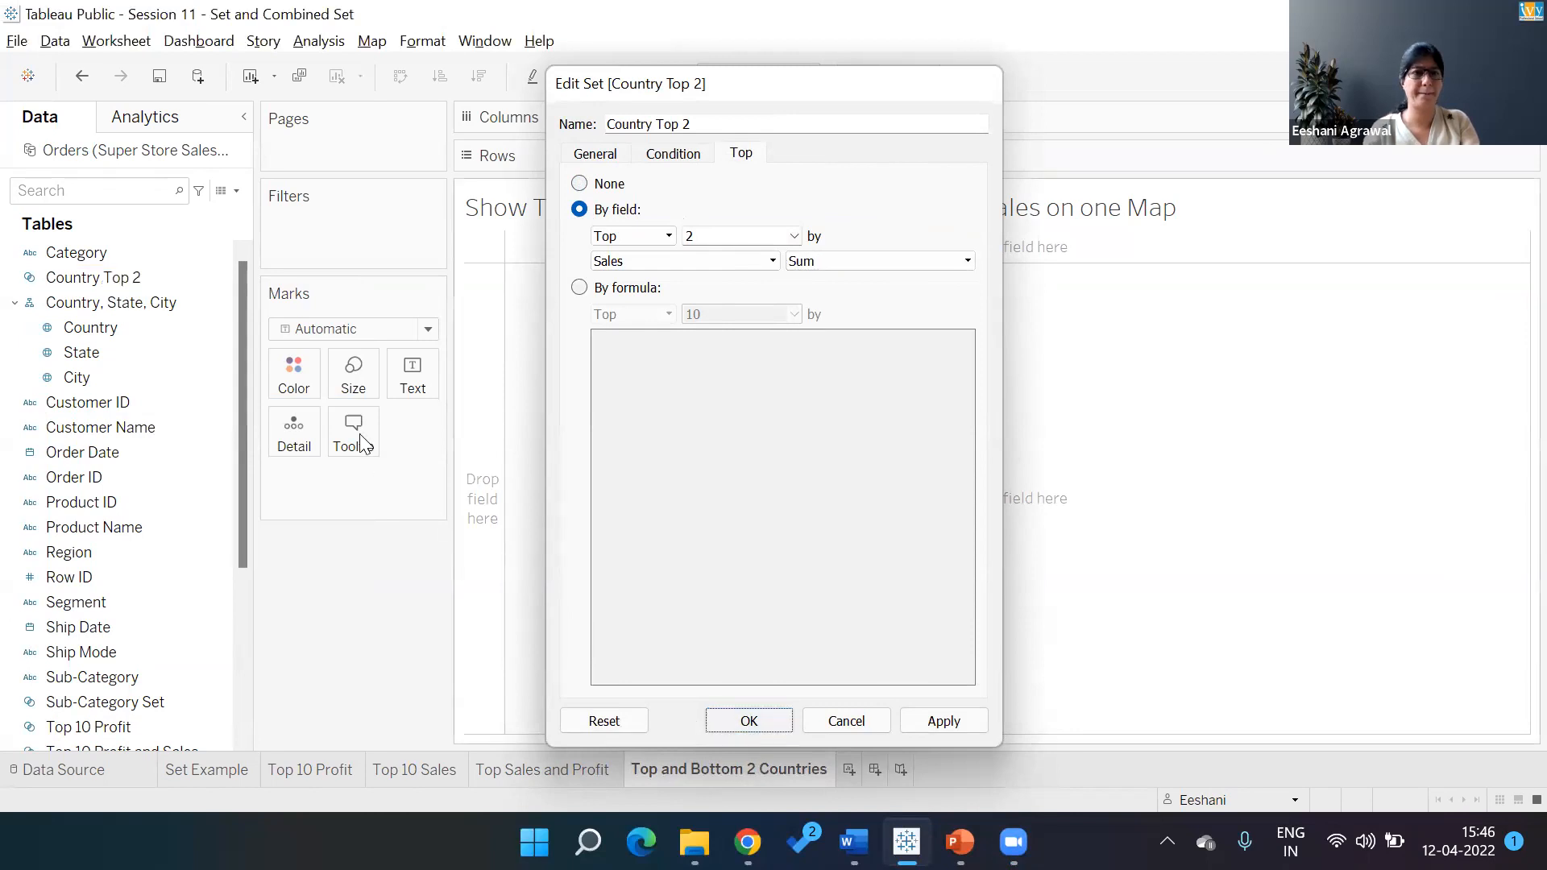
Duplicate the Country Top 2 set
{"action": "right_click", "coordinate": [193, 326]}
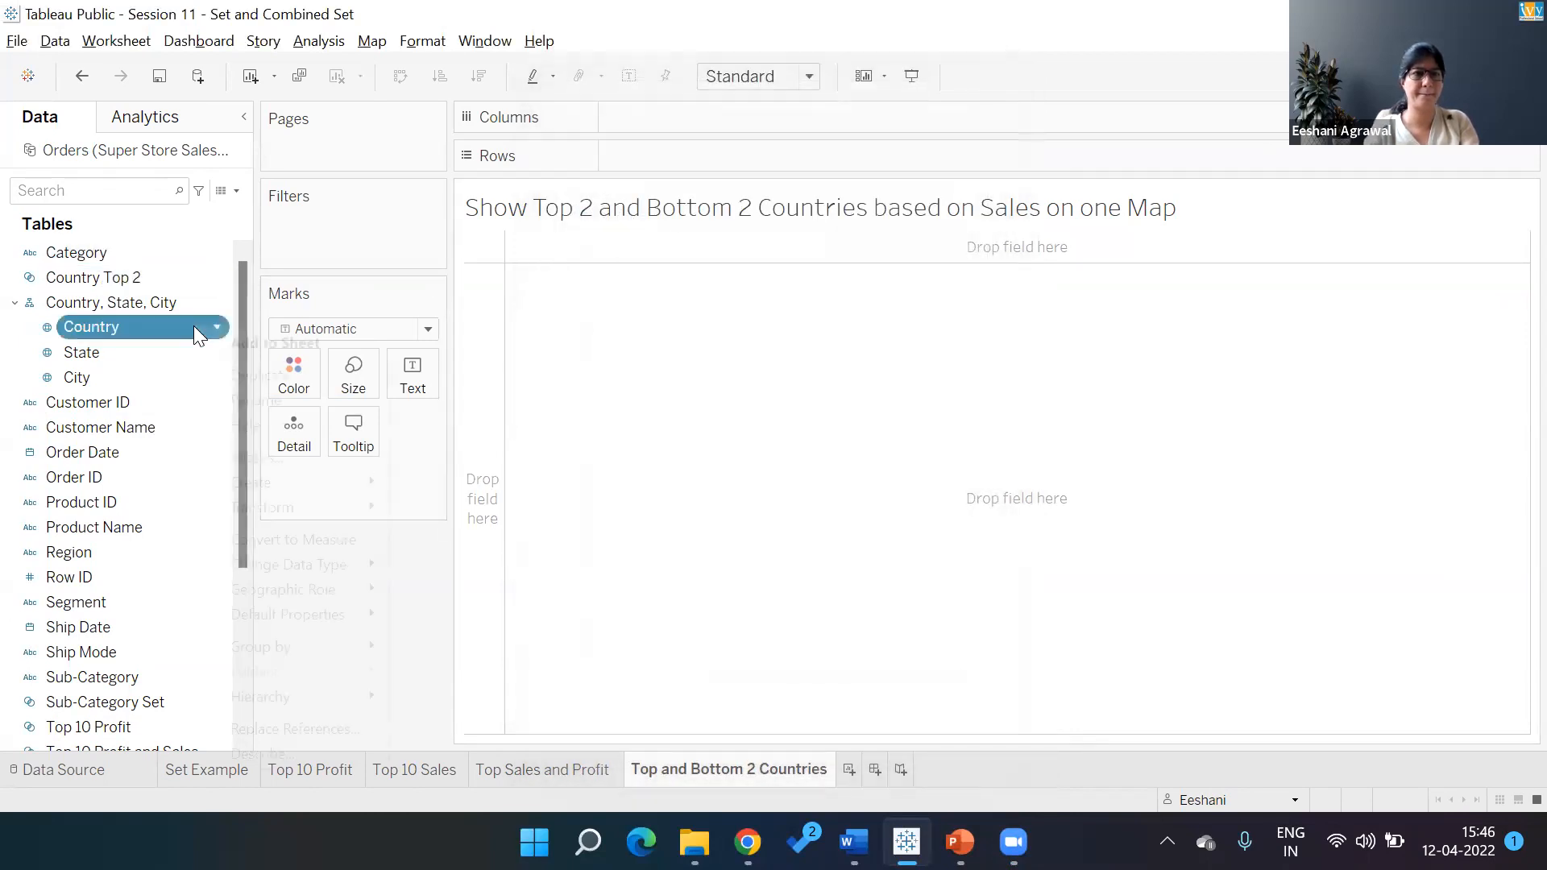
{"action": "right_click", "coordinate": [103, 260]}
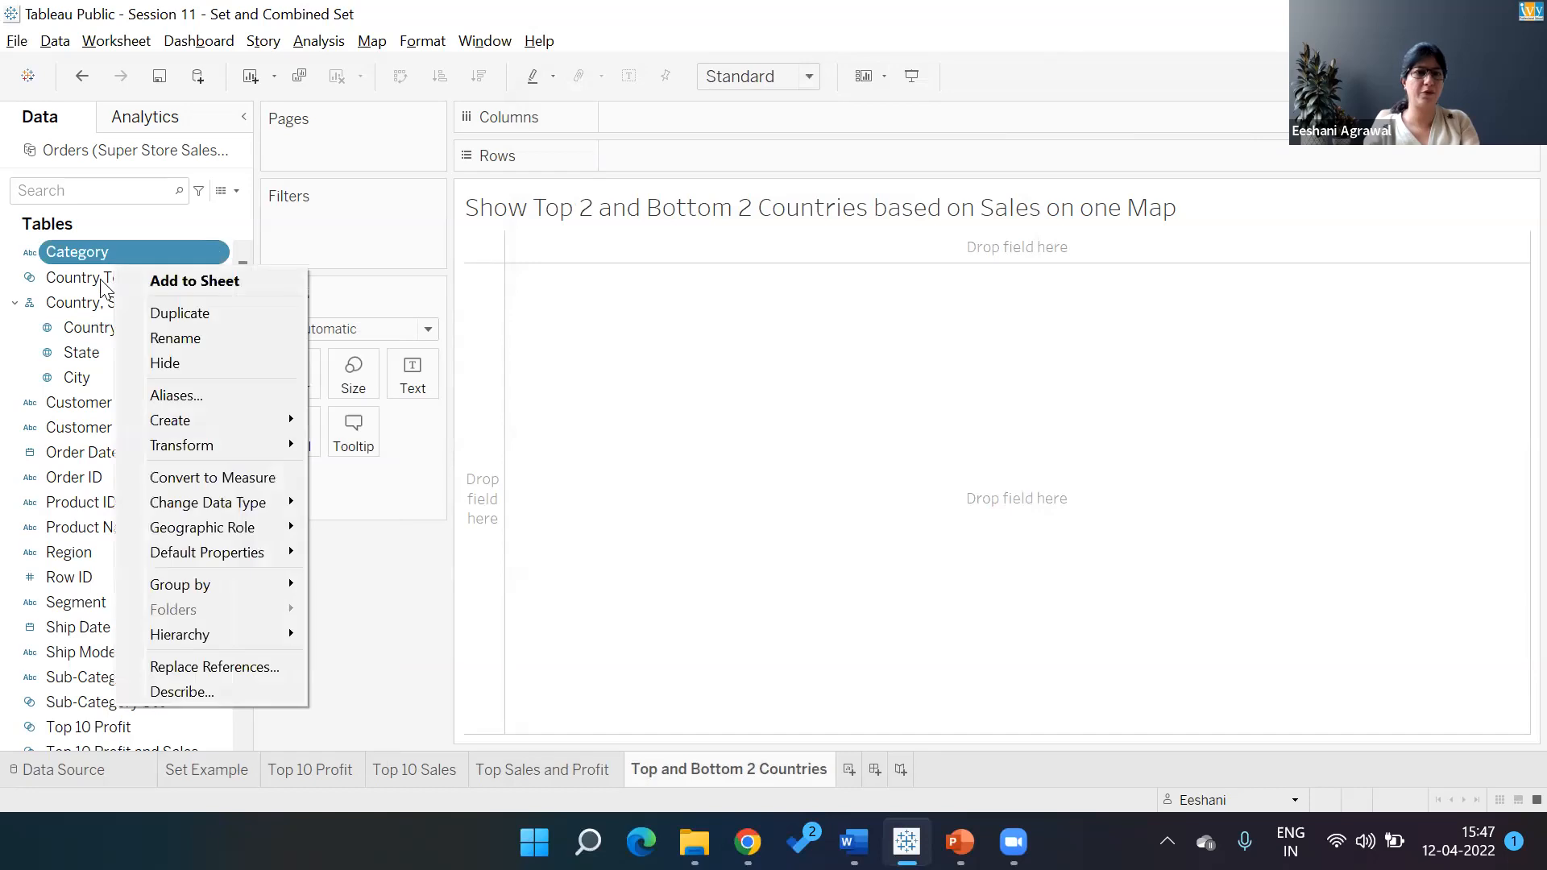
{"action": "right_click", "coordinate": [103, 281]}
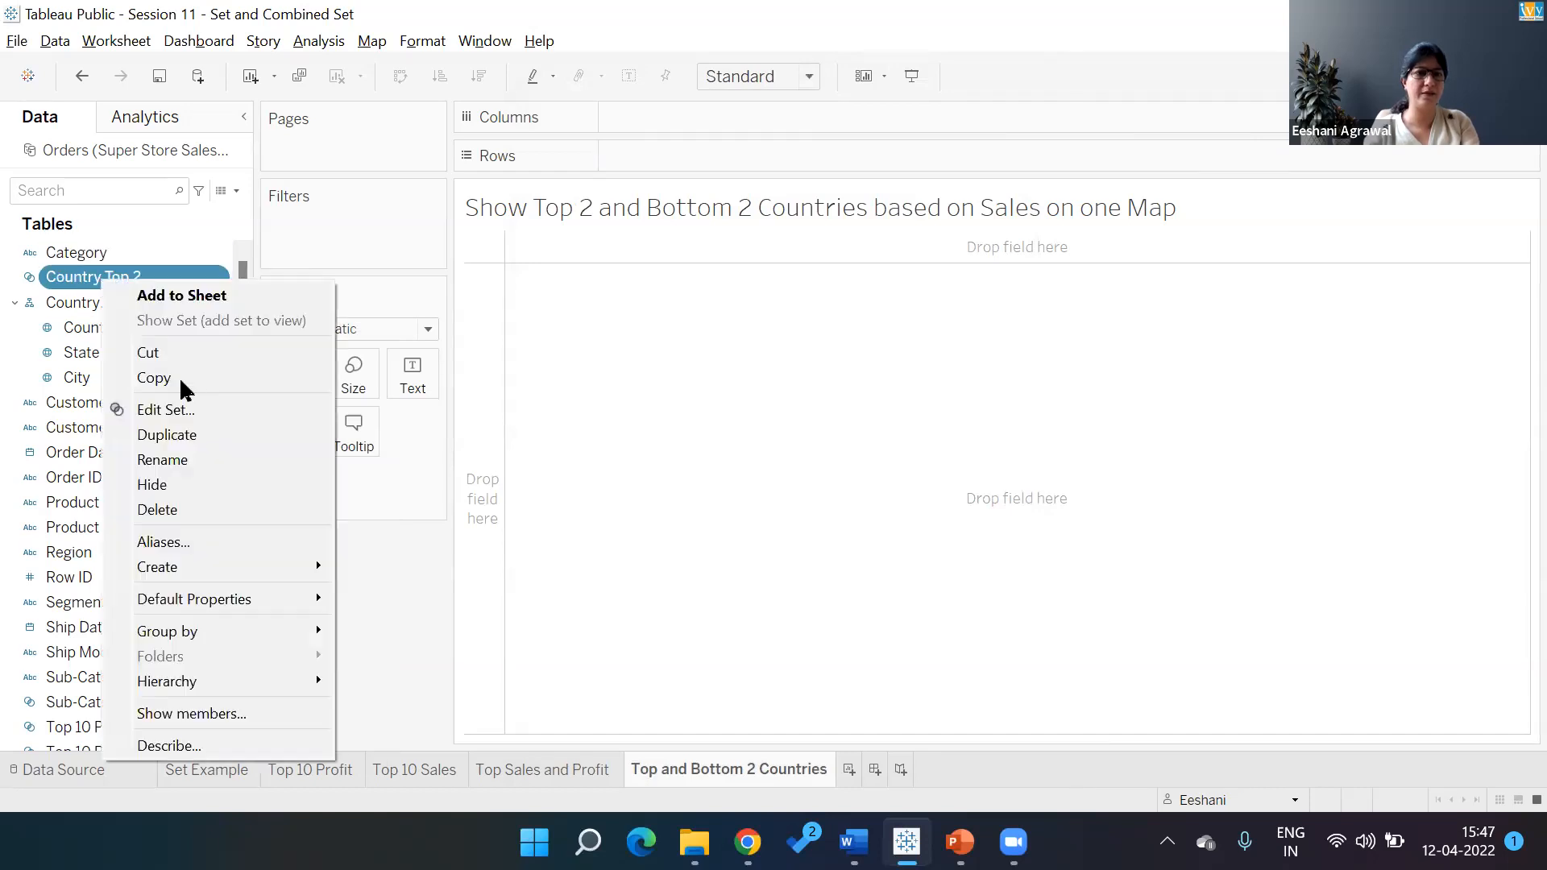
{"action": "left_click", "coordinate": [192, 435]}
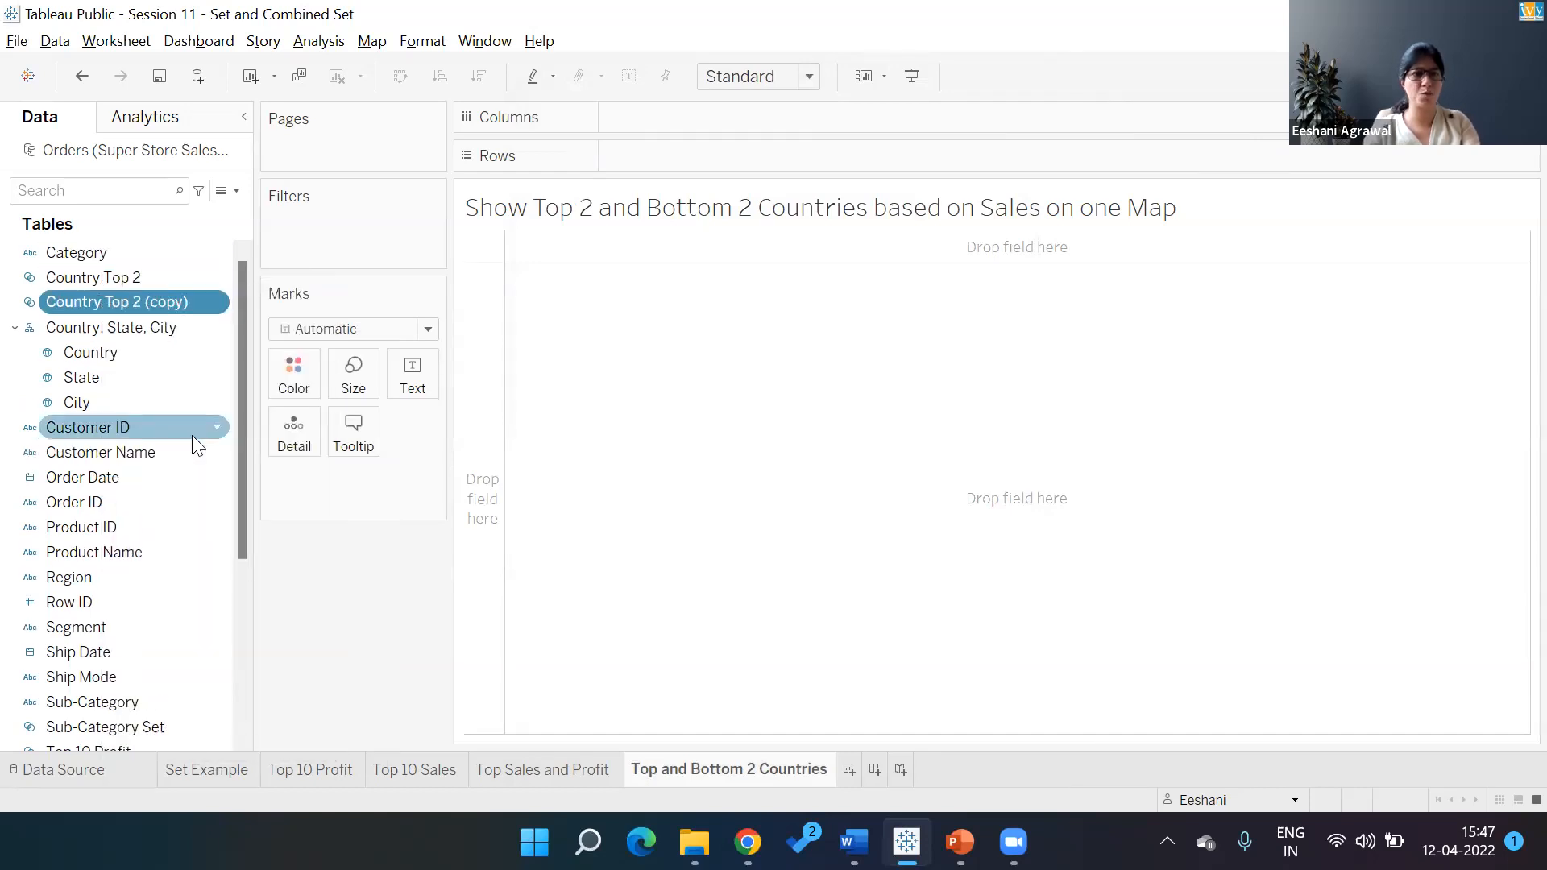
Rename the copy to Country Bottom 2 and switch it to rank the bottom 2 countries
{"action": "right_click", "coordinate": [169, 304]}
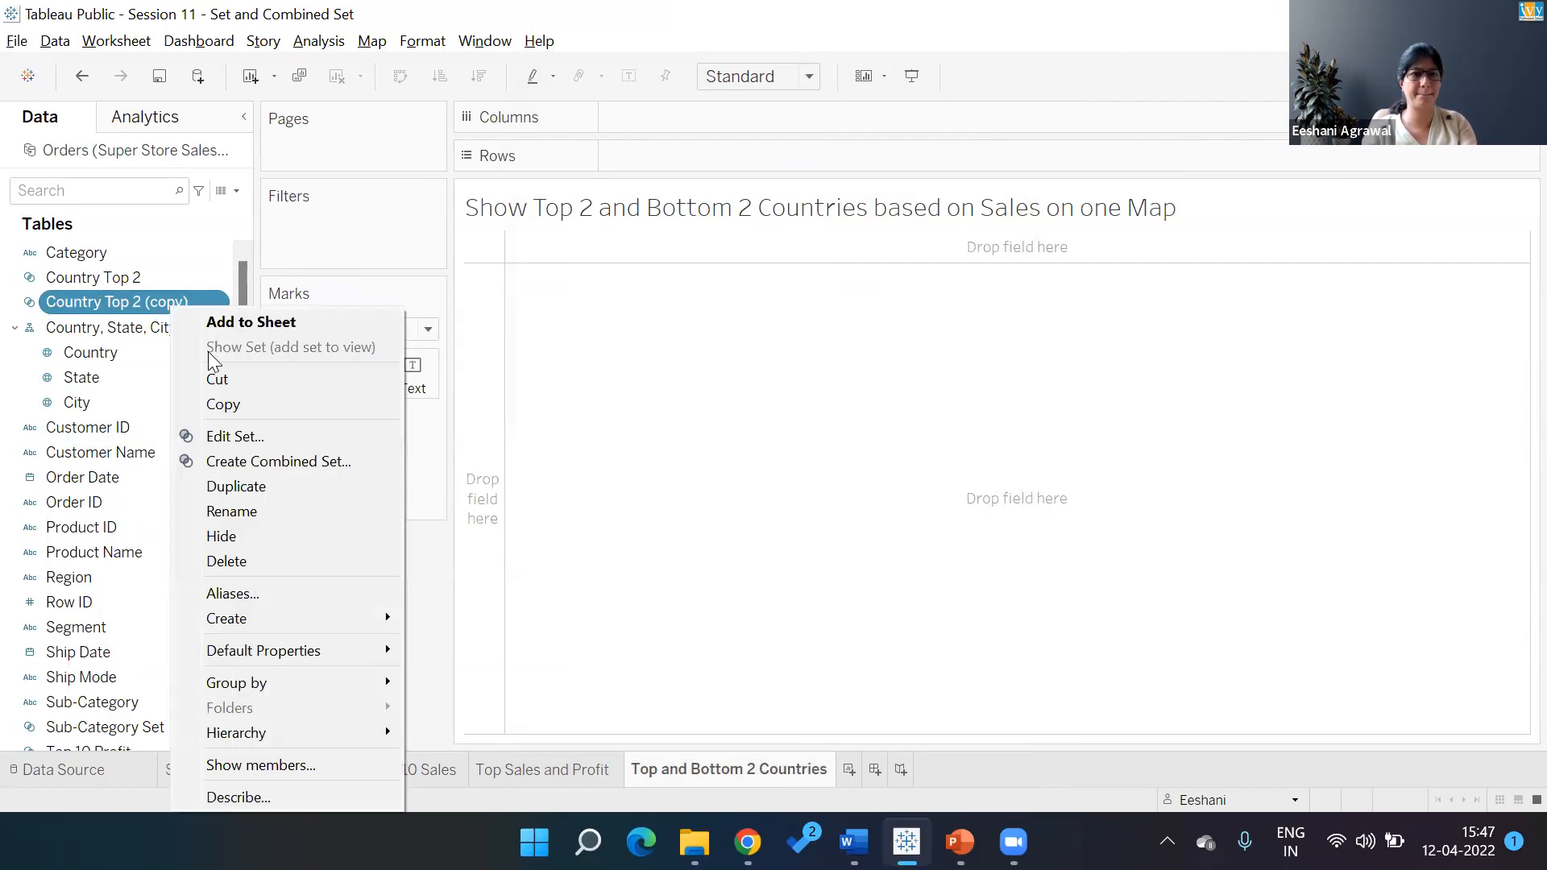
{"action": "left_click", "coordinate": [230, 440]}
{"action": "key", "text": "BackSpace"}
{"action": "key", "text": "BackSpace"}
{"action": "key", "text": "BackSpace"}
{"action": "key", "text": "BackSpace"}
{"action": "key", "text": "BackSpace"}
{"action": "key", "text": "BackSpace"}
{"action": "key", "text": "BackSpace"}
{"action": "key", "text": "Left"}
{"action": "key", "text": "Left"}
{"action": "key", "text": "shift+Left"}
{"action": "type", "text": "B"}
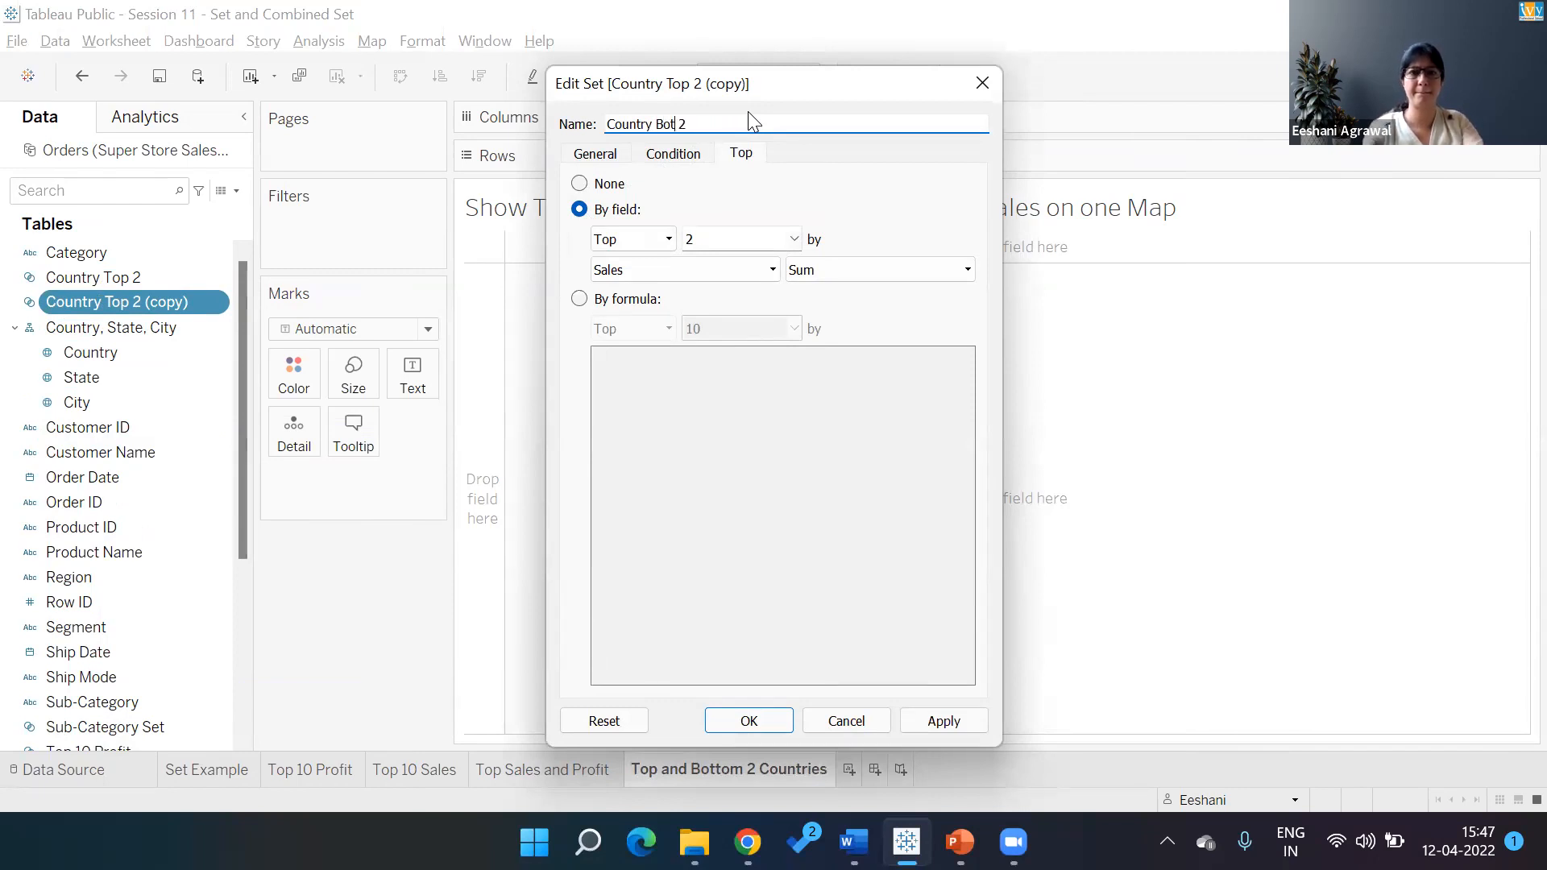
{"action": "left_click", "coordinate": [637, 239]}
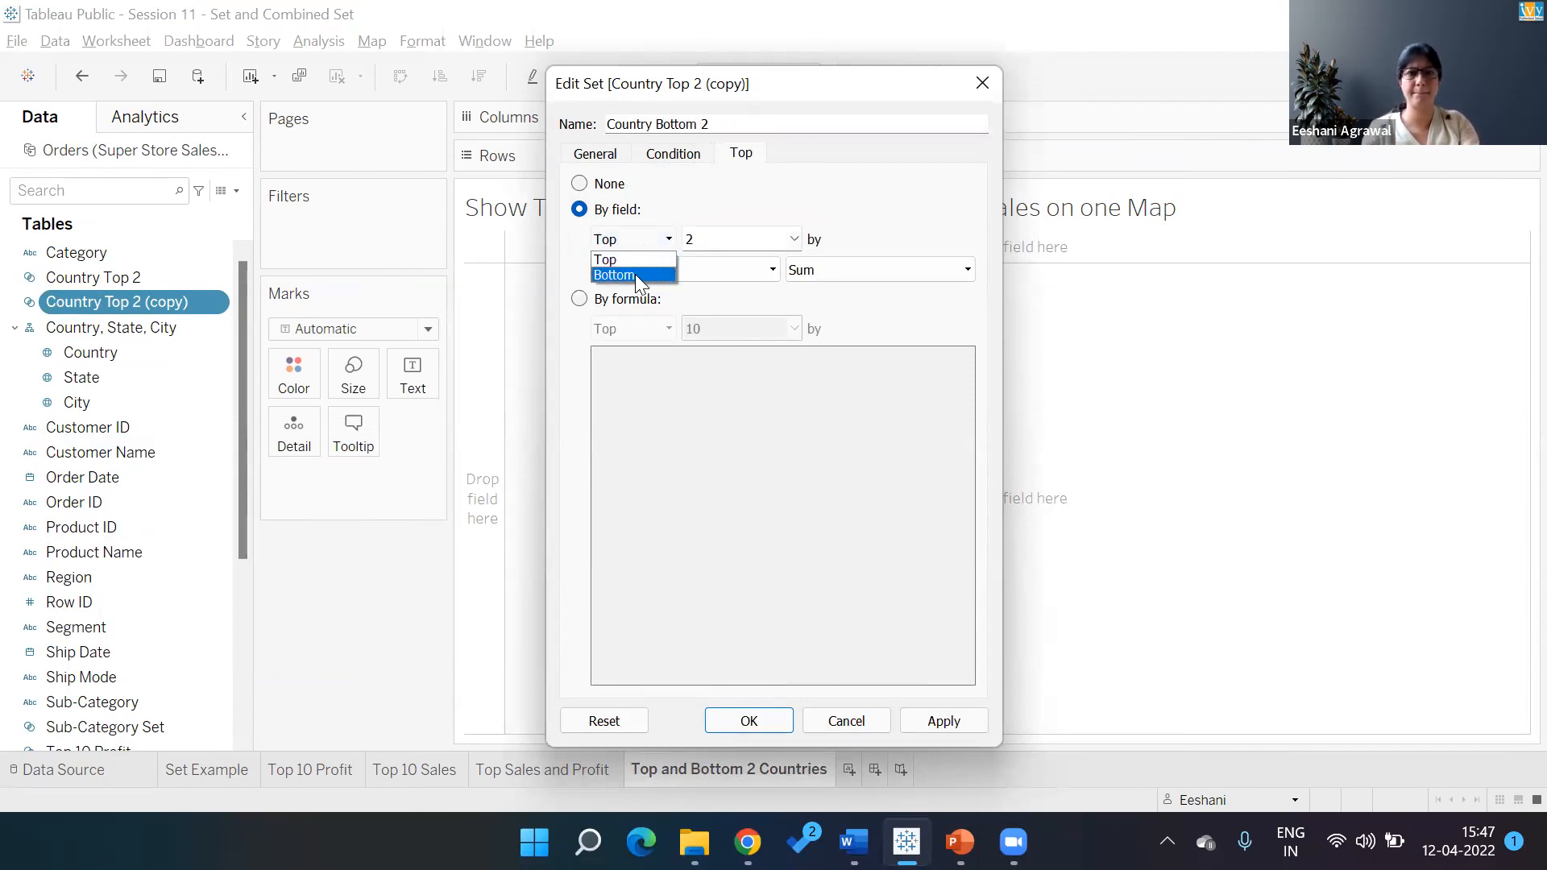
{"action": "left_click", "coordinate": [635, 274]}
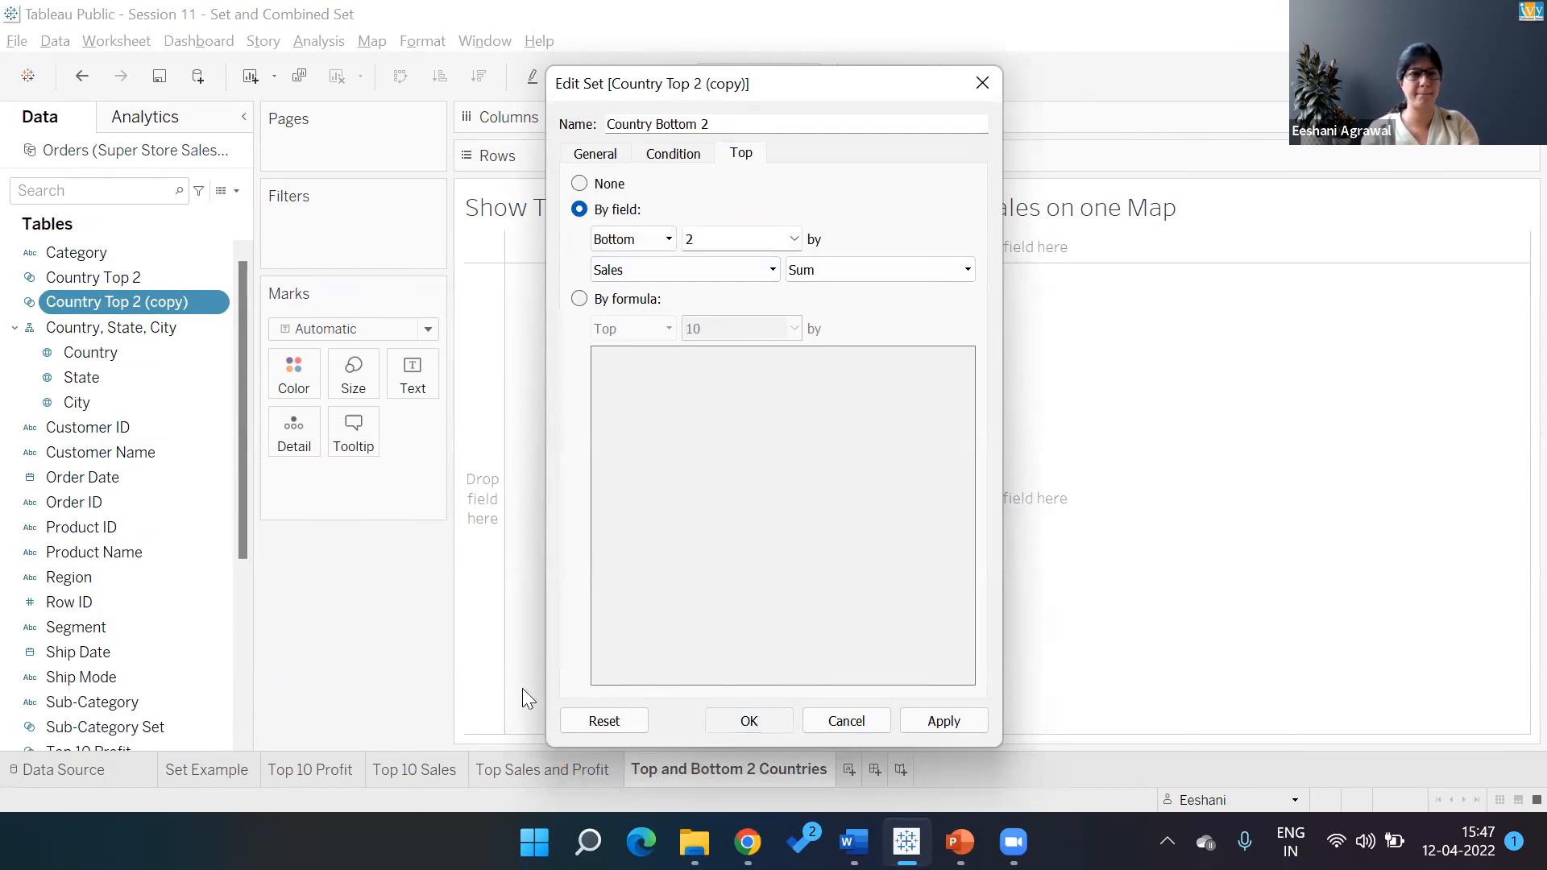
Combine Country Top 2 with Country Bottom 2 into 'Top and Bottom Countries', keeping all members
{"action": "right_click", "coordinate": [140, 295]}
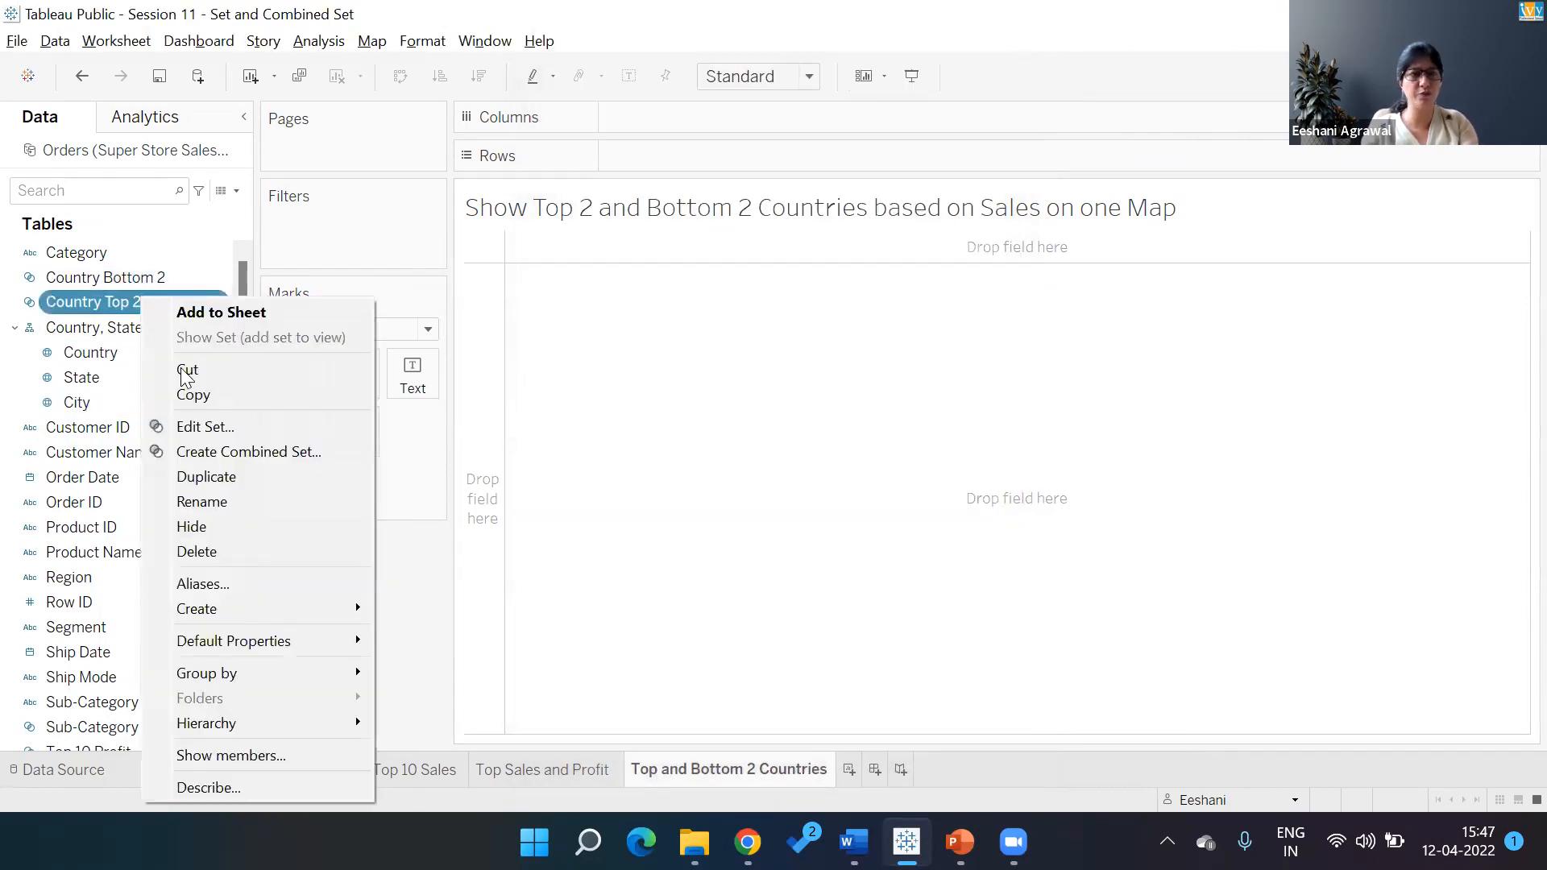
{"action": "left_click", "coordinate": [222, 453]}
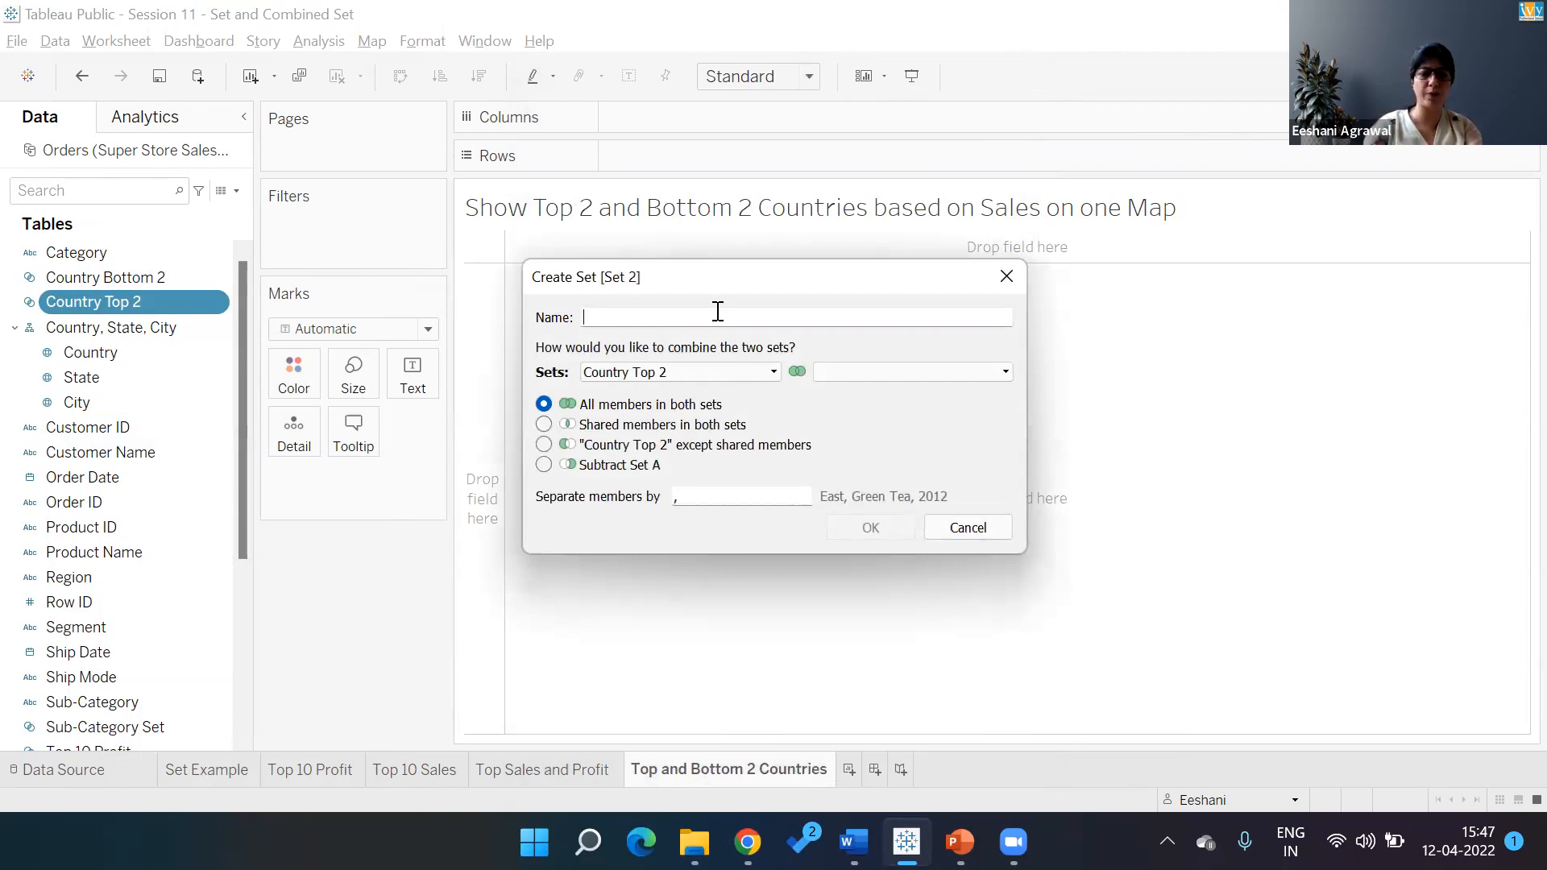
{"action": "left_click", "coordinate": [718, 311]}
{"action": "type", "text": "Top and Bottom Countries"}
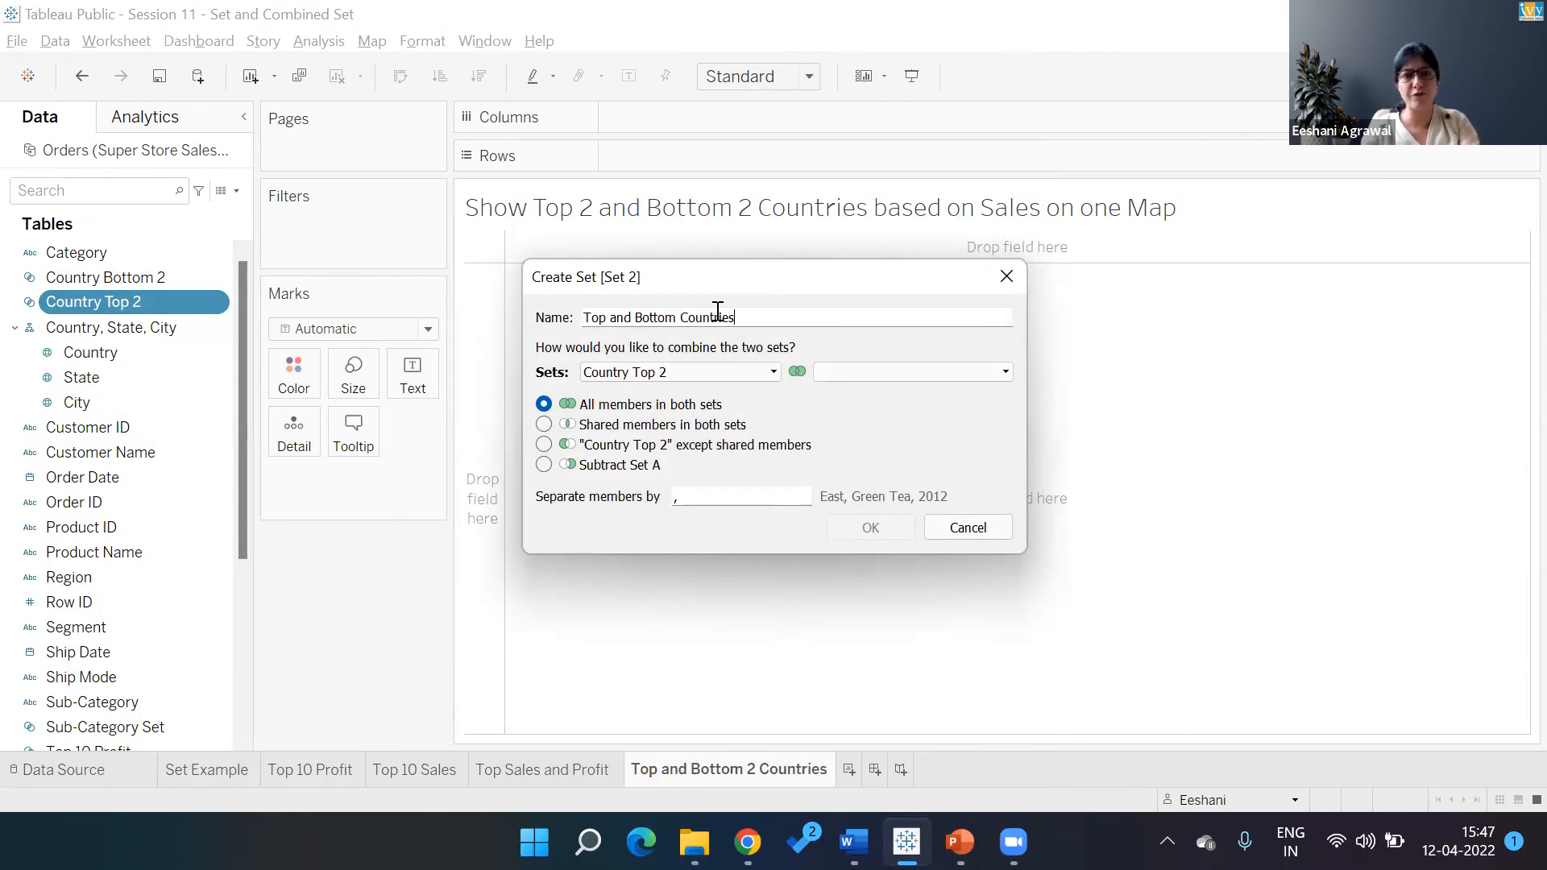
{"action": "left_click", "coordinate": [863, 371]}
{"action": "left_click", "coordinate": [862, 390]}
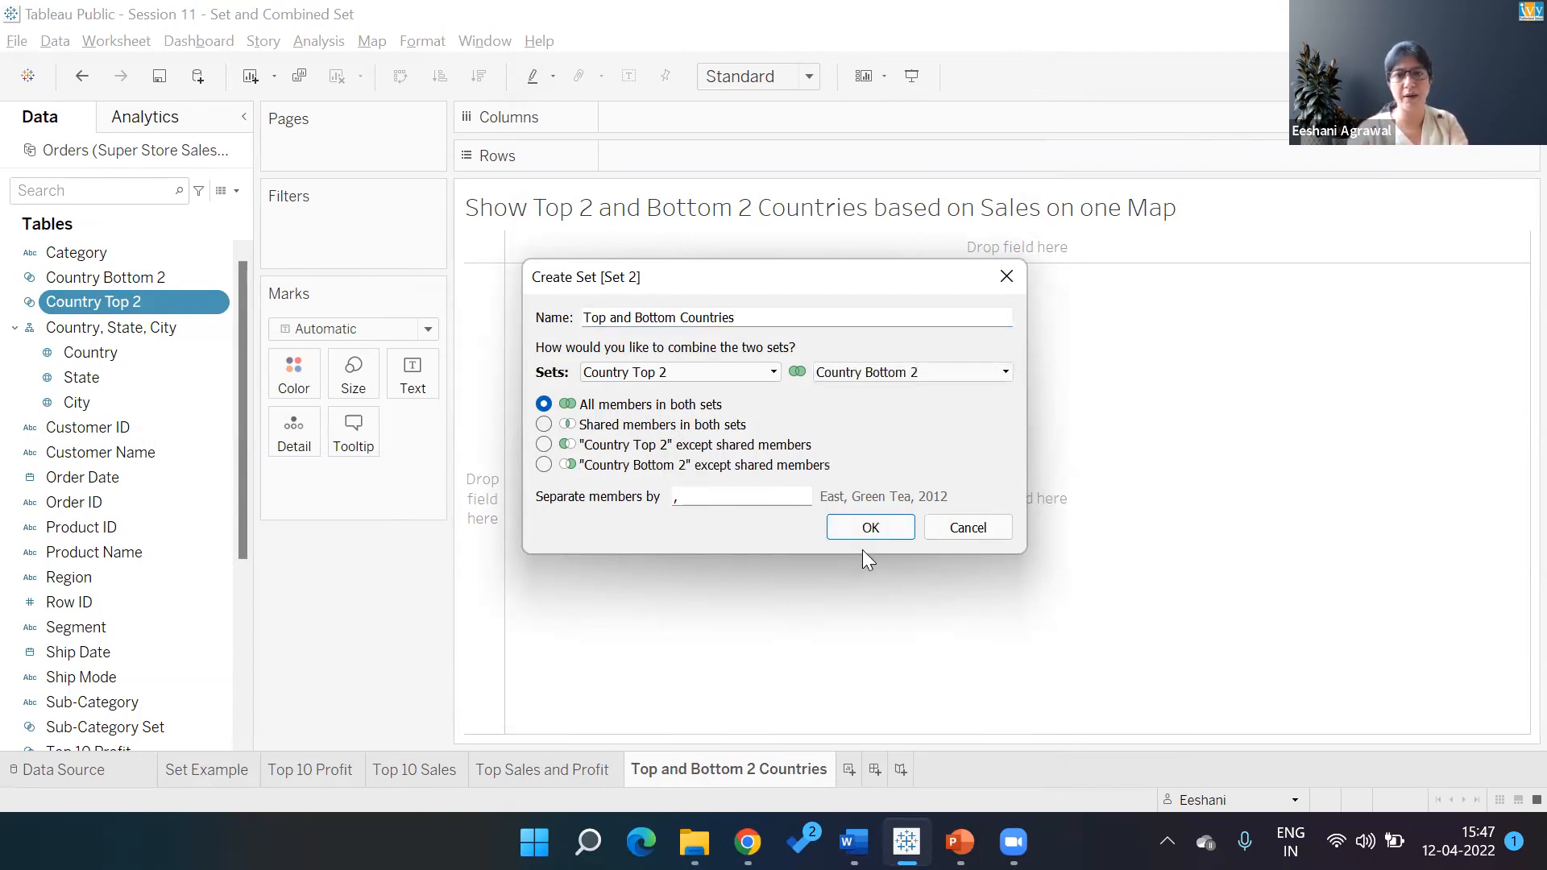
{"action": "left_click", "coordinate": [862, 532]}
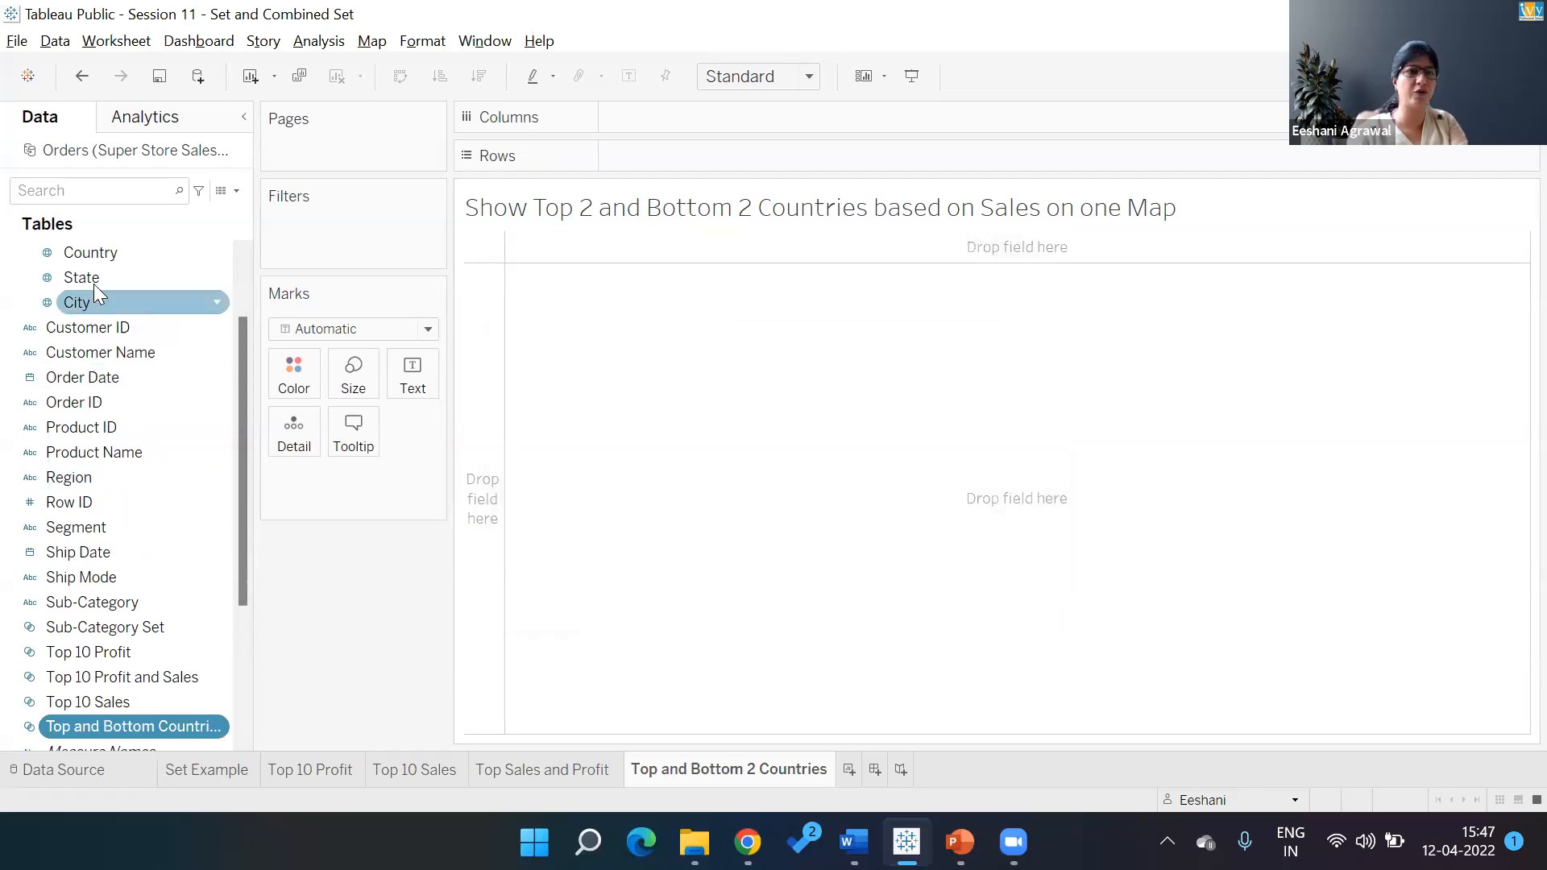
Map countries filtered to Top and Bottom Countries as a filled map shaded by Sum of Sales
{"action": "double_click", "coordinate": [97, 252]}
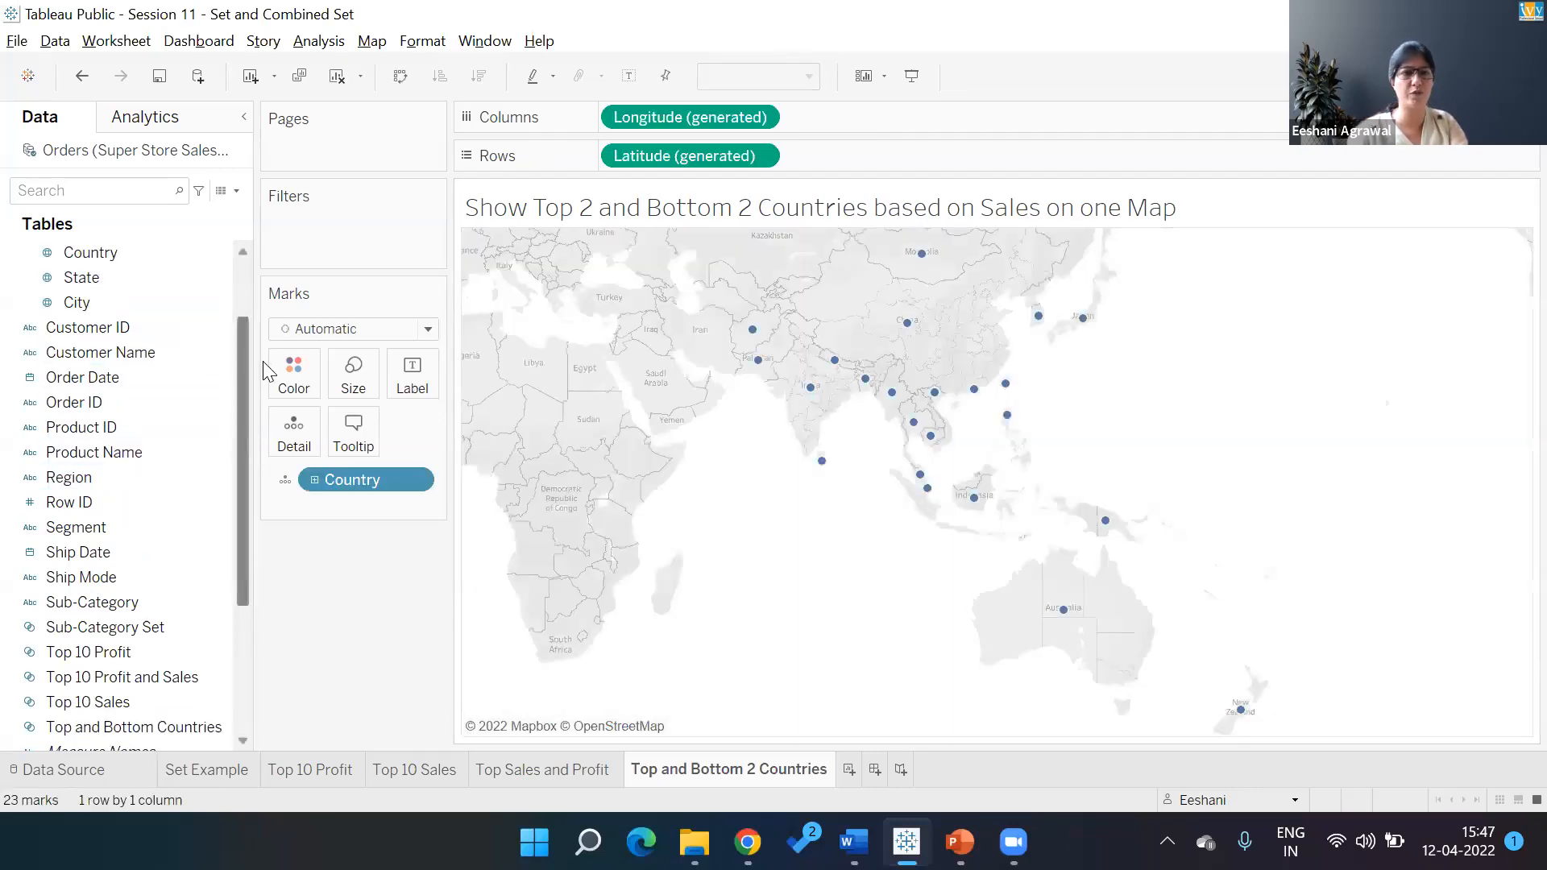
{"action": "left_click_drag", "start_coordinate": [243, 361], "coordinate": [259, 490]}
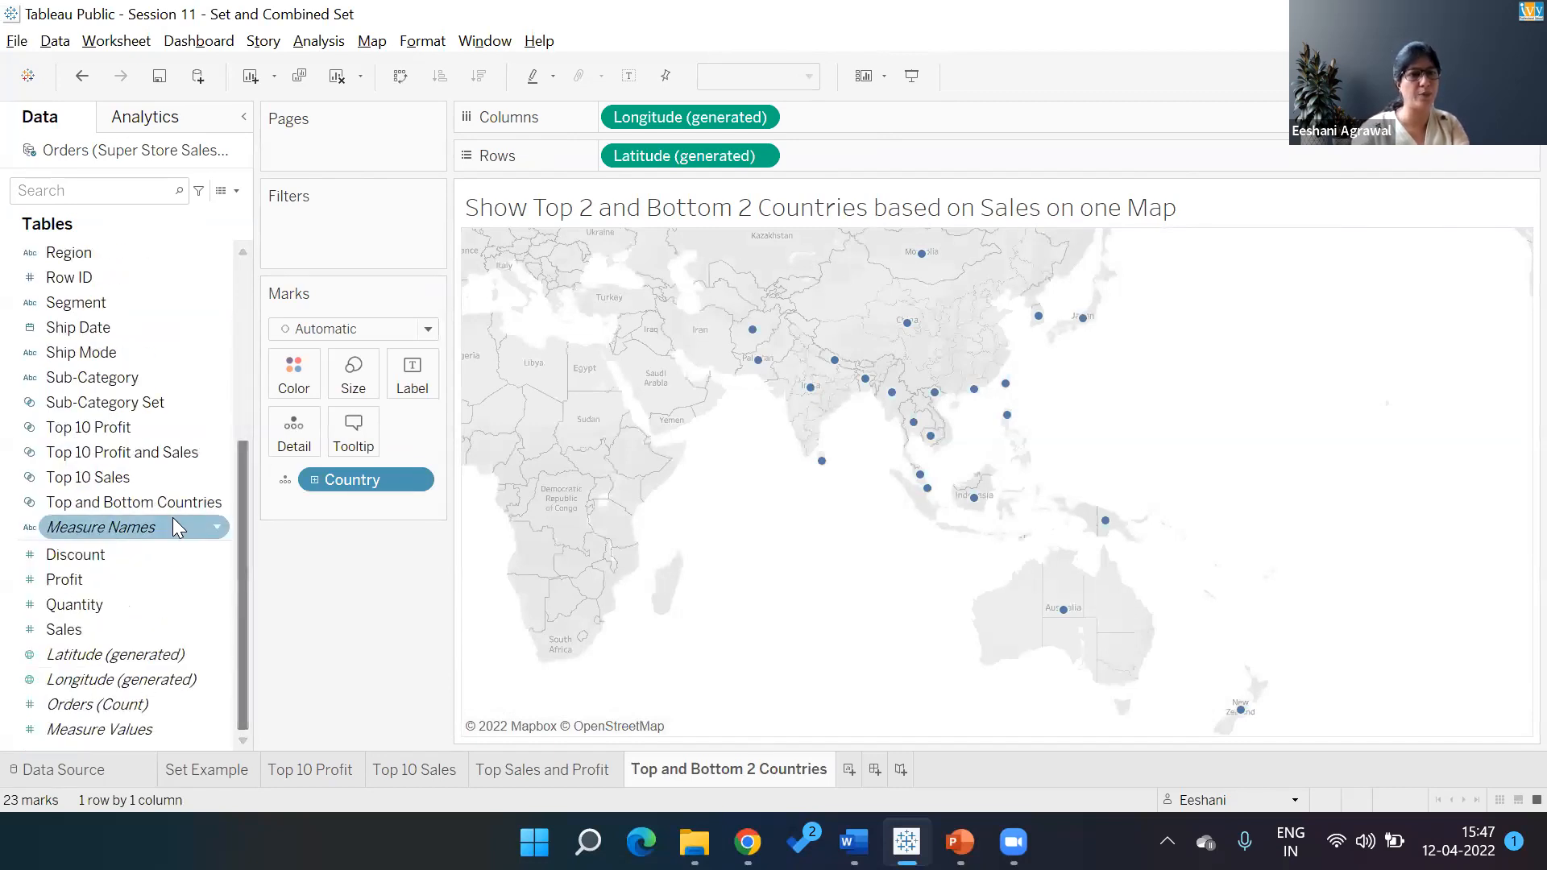
{"action": "left_click_drag", "start_coordinate": [171, 512], "coordinate": [354, 230]}
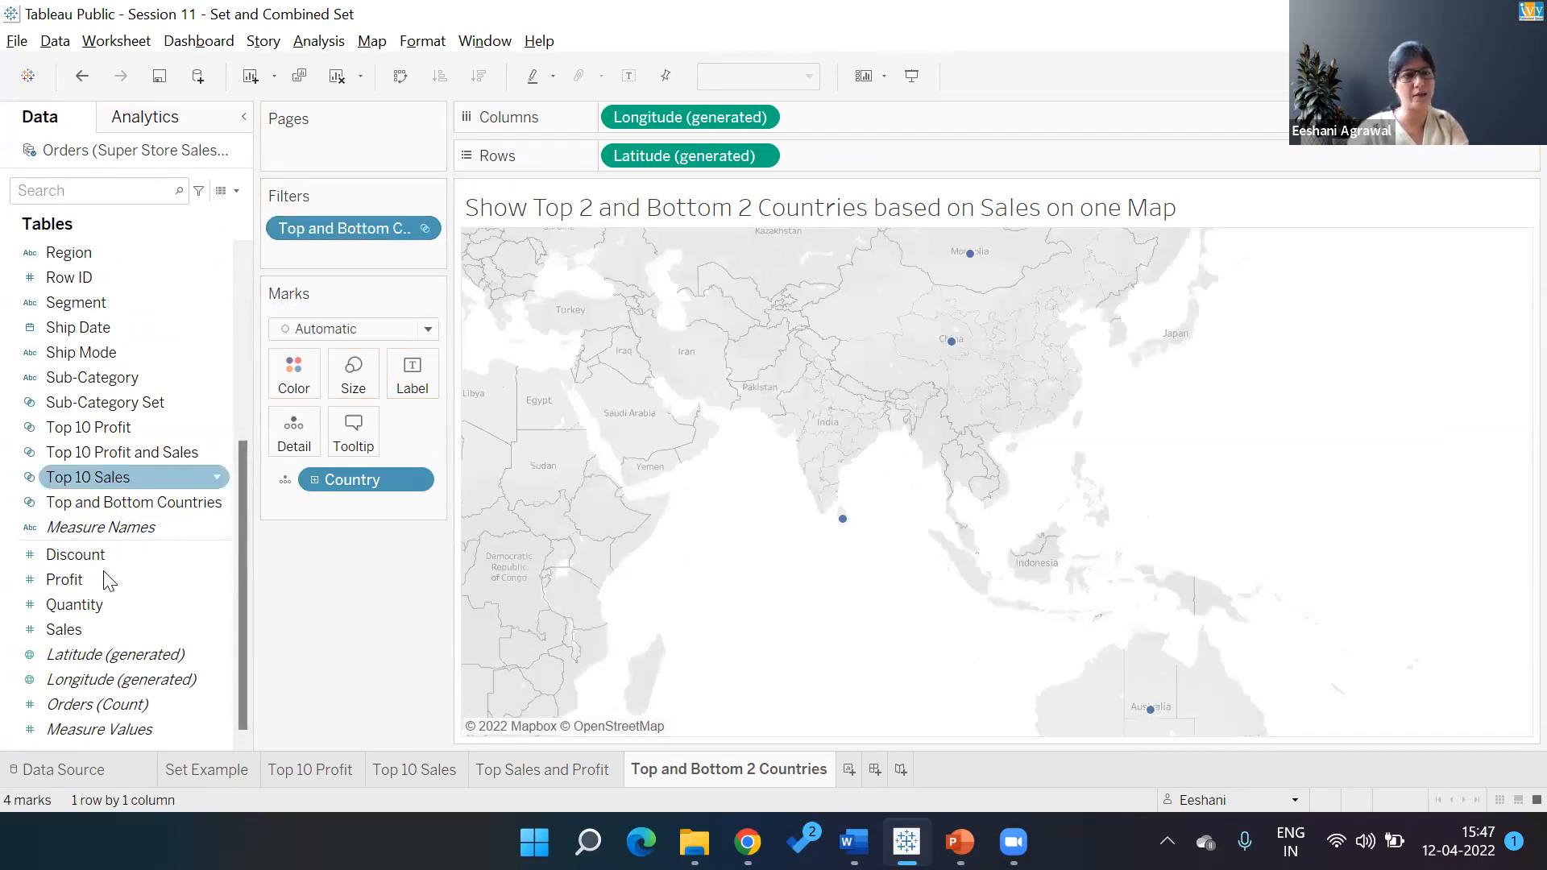
{"action": "left_click_drag", "start_coordinate": [105, 639], "coordinate": [353, 375]}
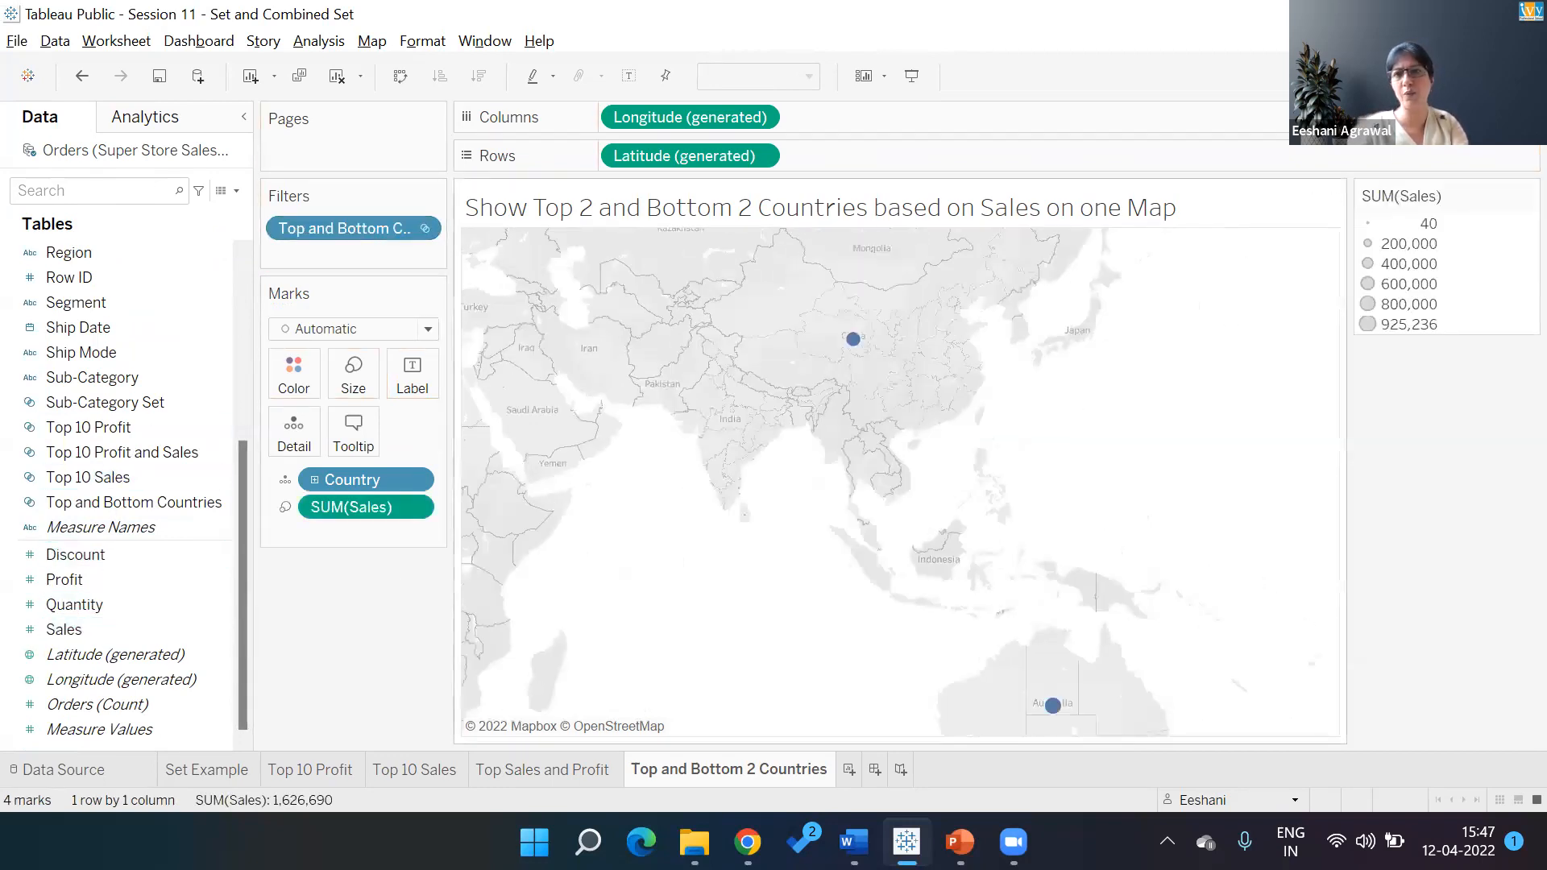
{"action": "left_click", "coordinate": [1507, 76]}
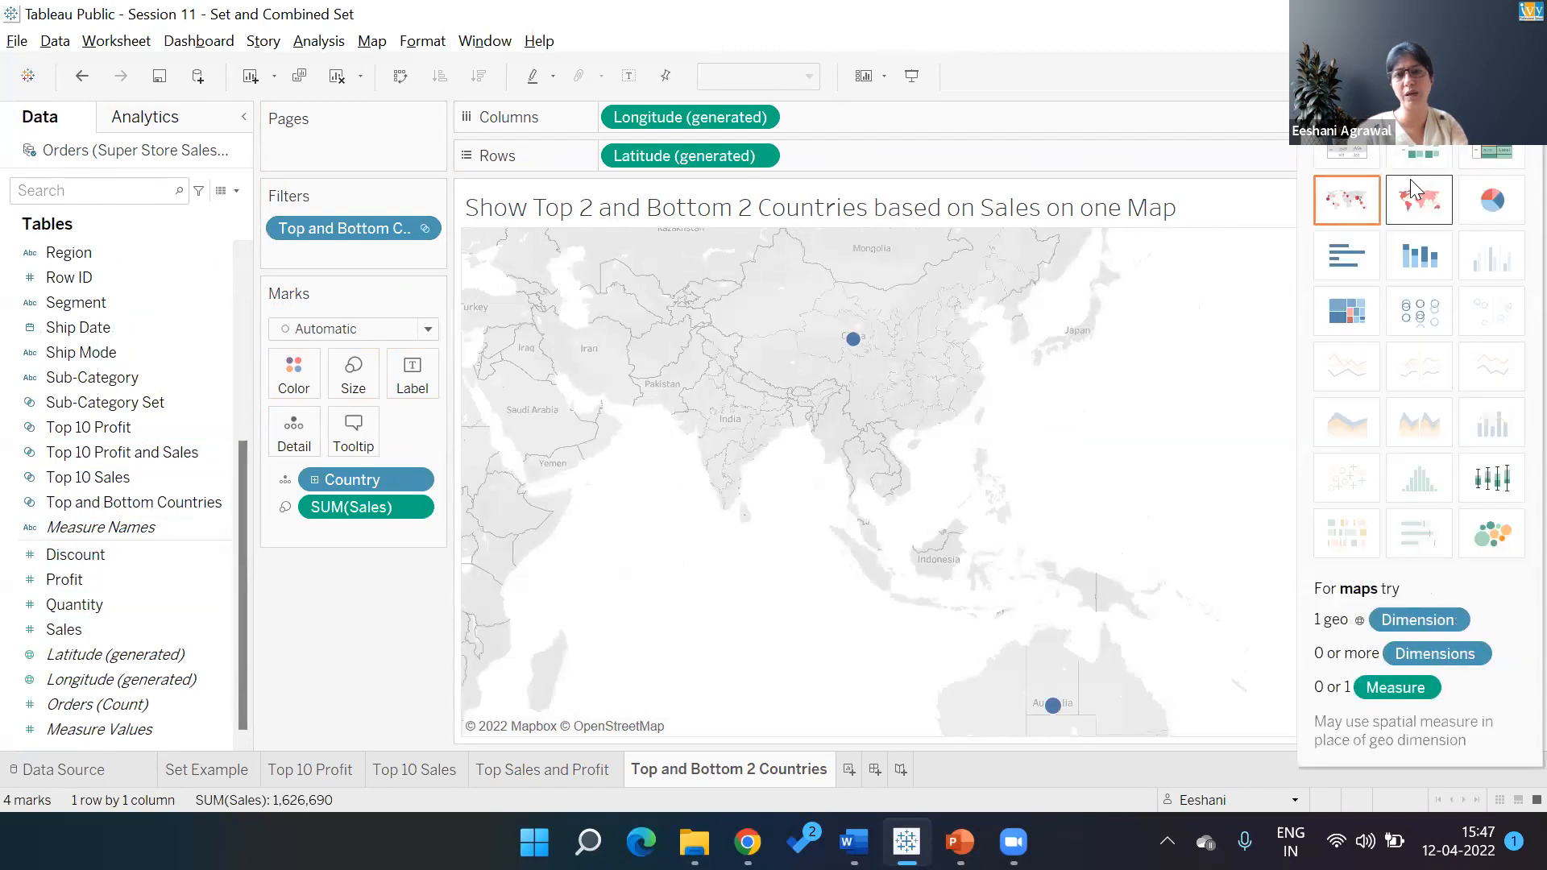
{"action": "left_click", "coordinate": [1419, 199]}
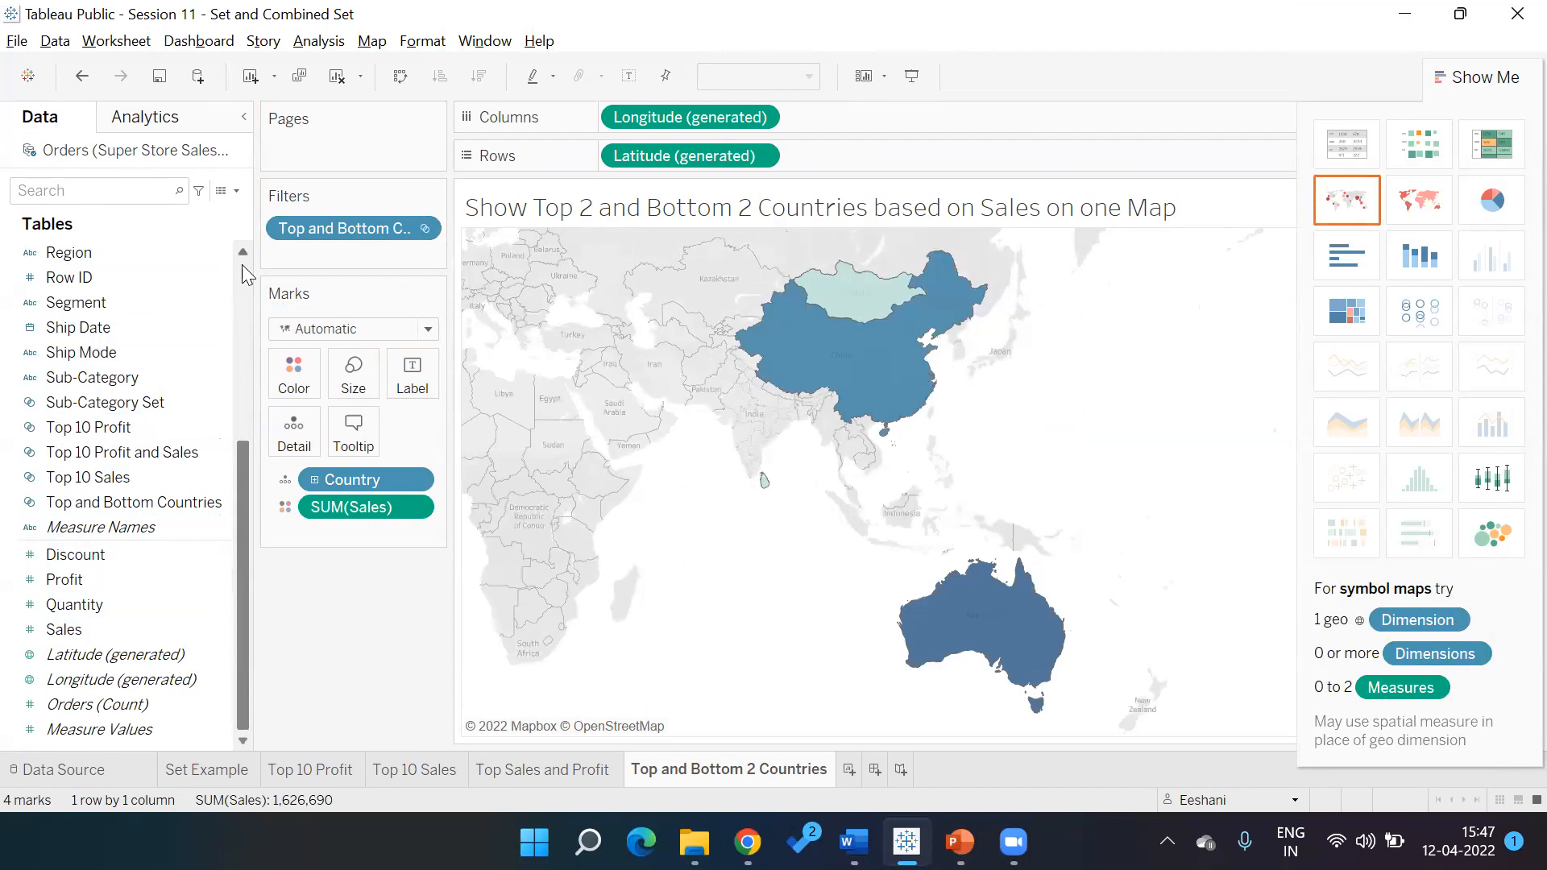
{"action": "scroll", "coordinate": [242, 266], "scroll_direction": "up", "scroll_amount": 5}
{"action": "left_click_drag", "start_coordinate": [109, 339], "coordinate": [413, 374]}
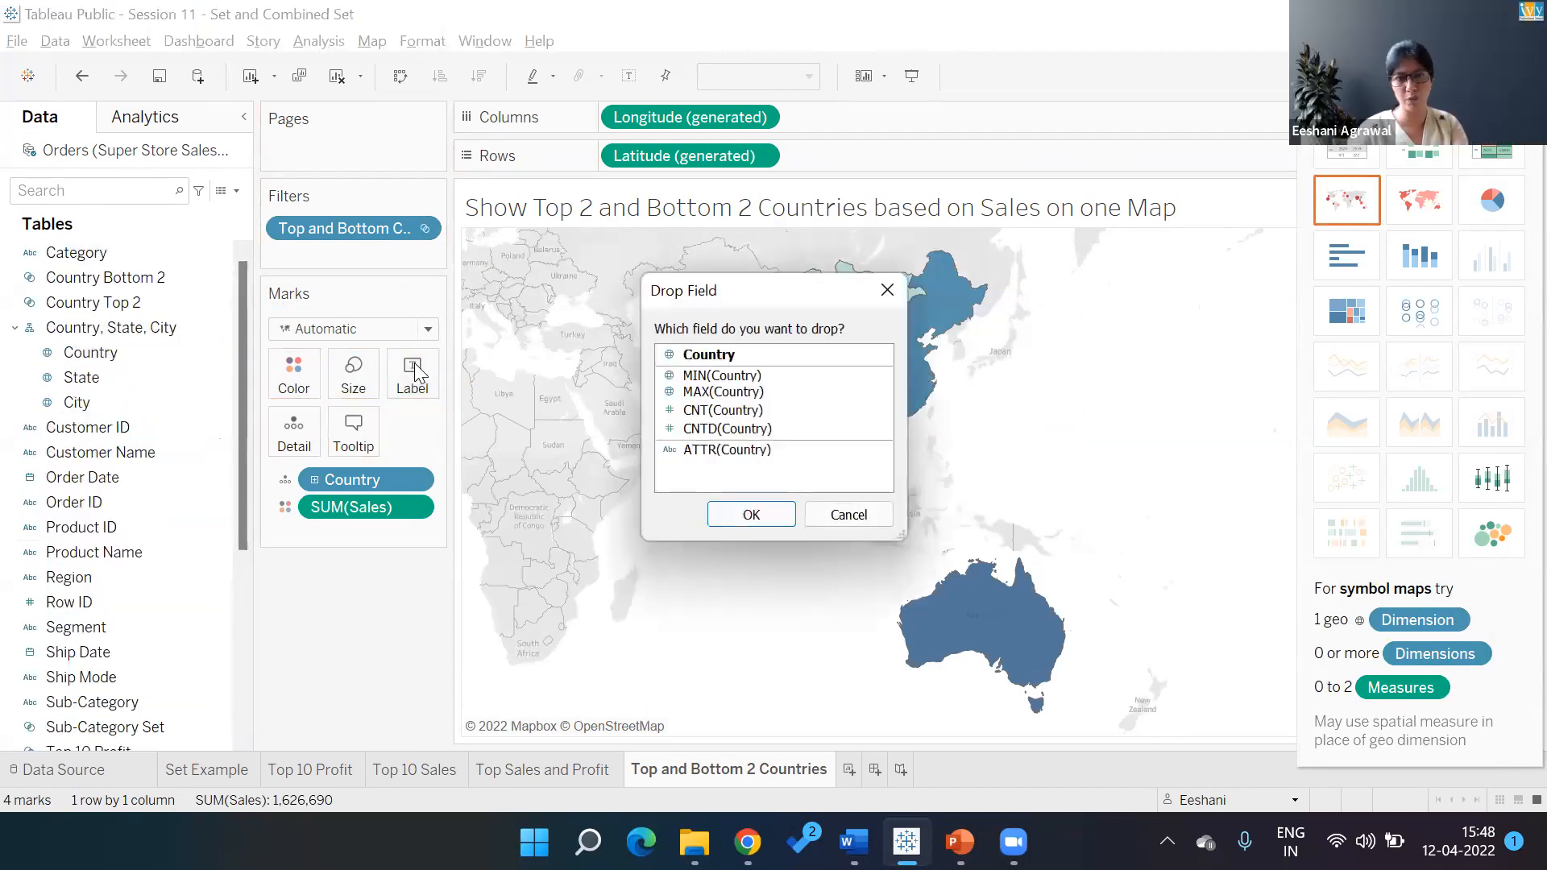
Label the four shaded countries with Country and reveal the Sum of Sales colour legend
{"action": "left_click", "coordinate": [725, 355]}
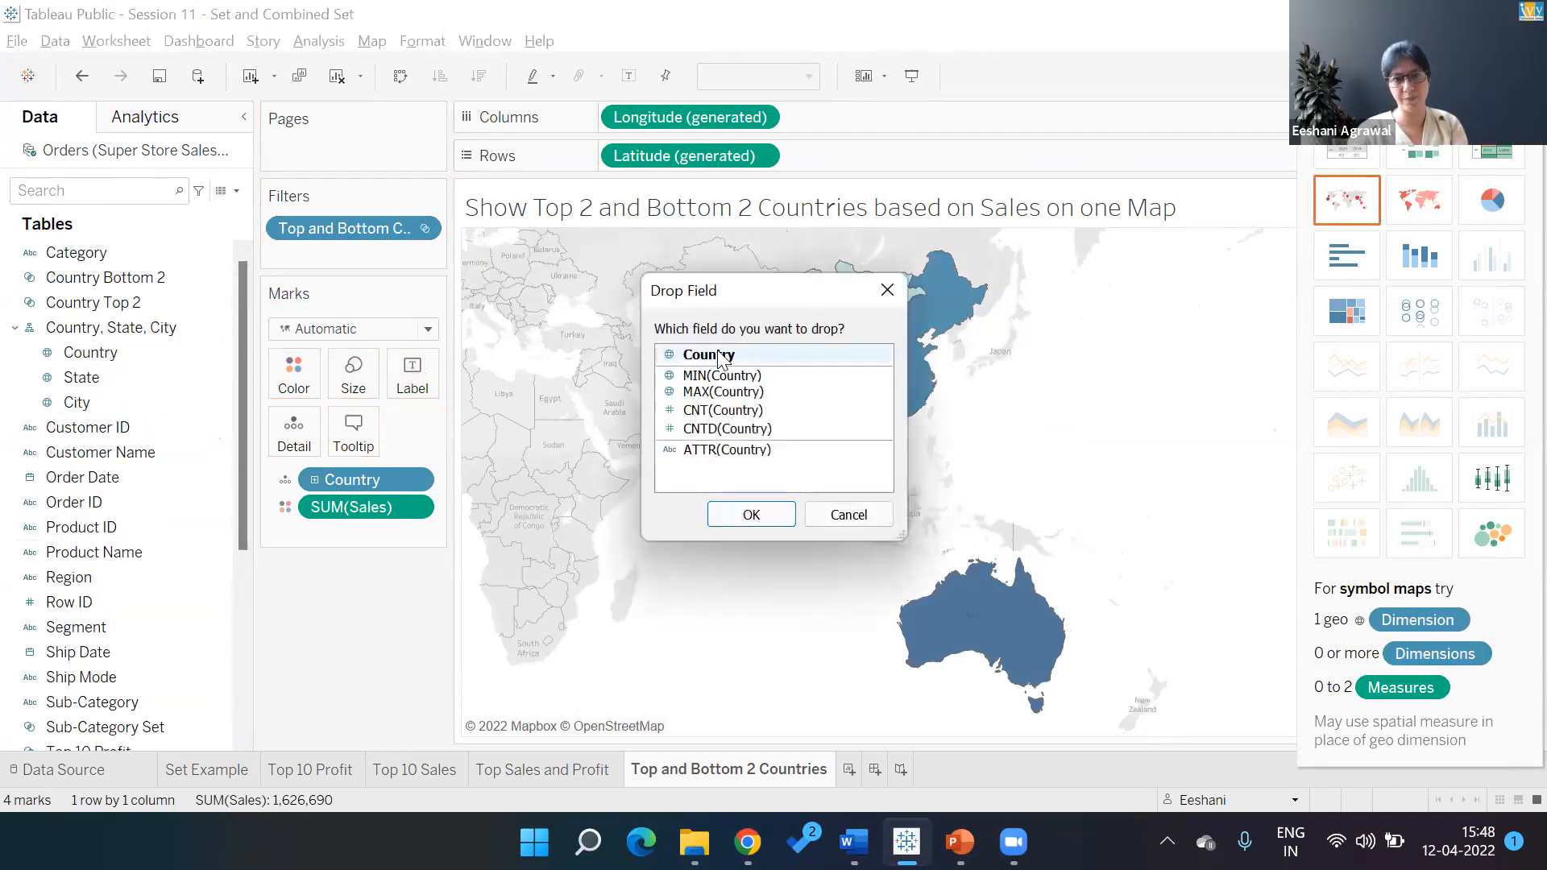
{"action": "left_click", "coordinate": [756, 514]}
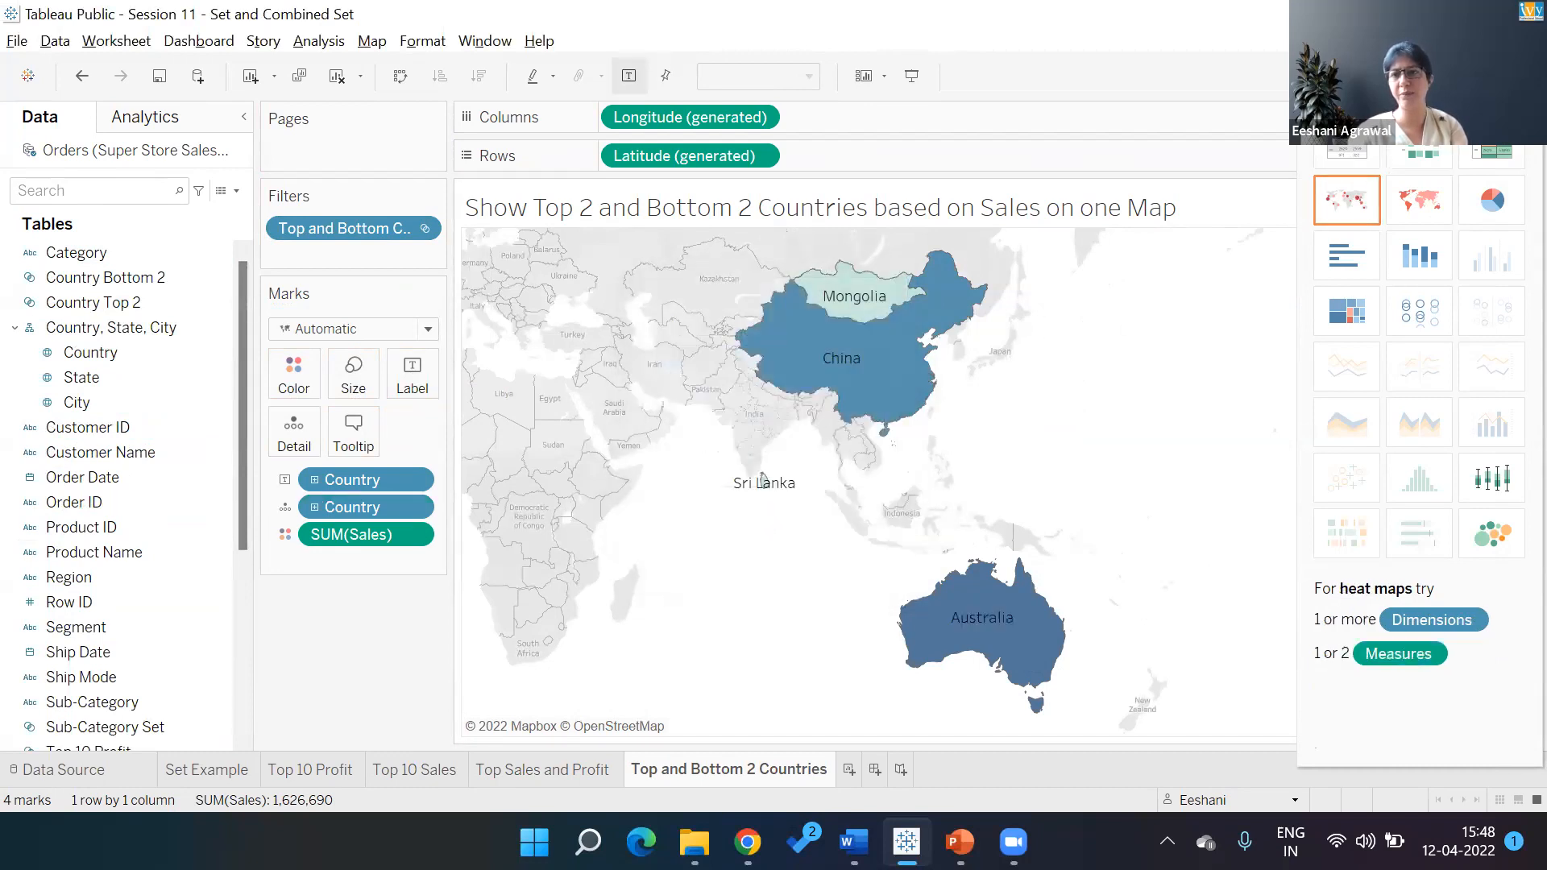
{"action": "left_click", "coordinate": [1502, 77]}
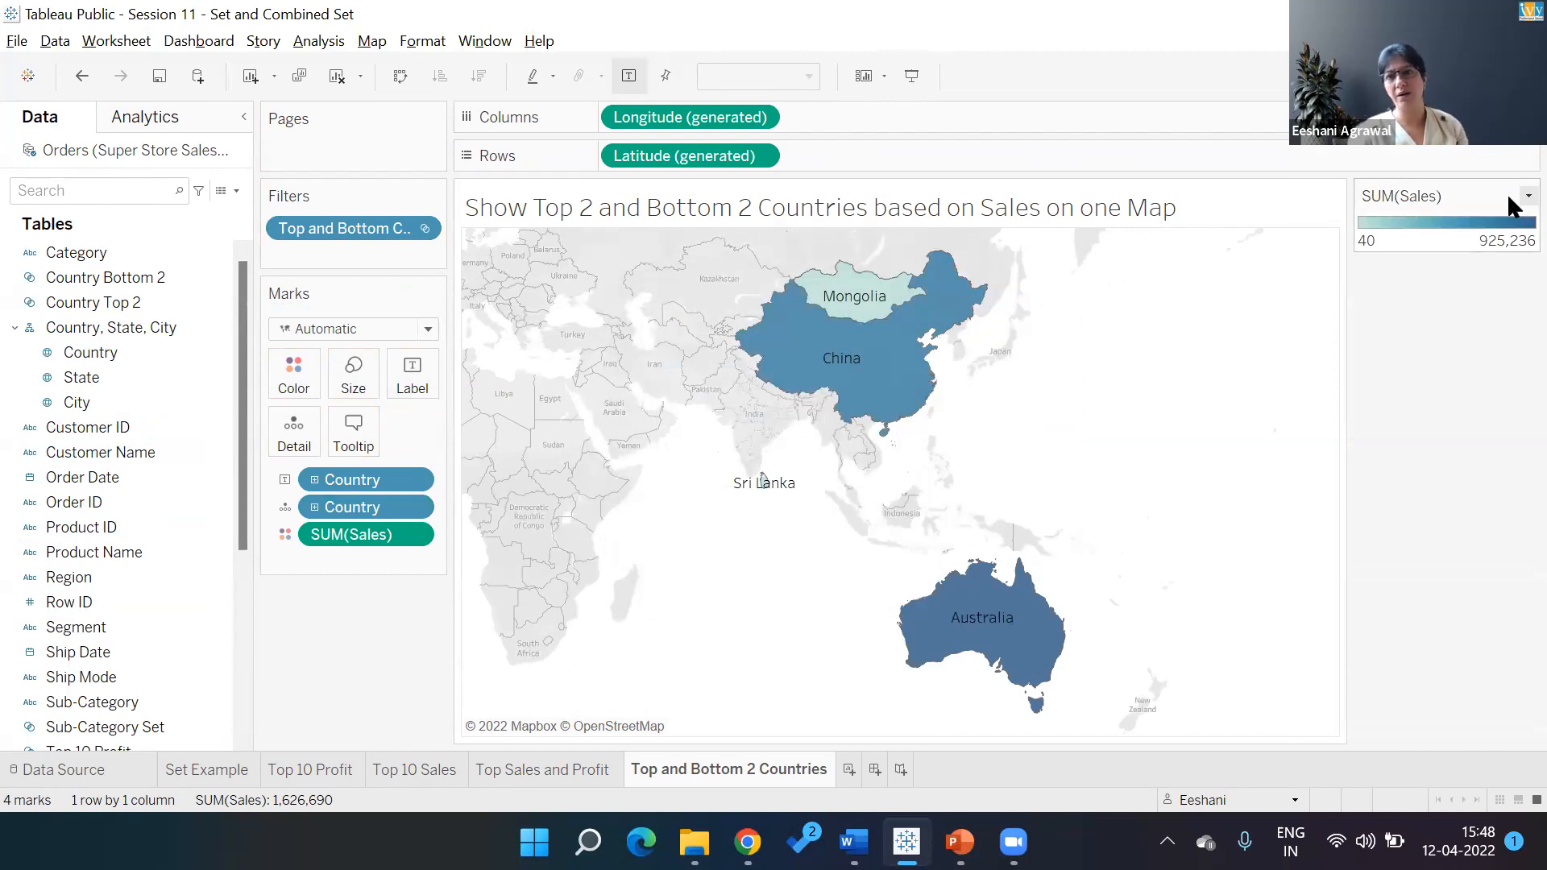
{"action": "left_click", "coordinate": [1508, 199]}
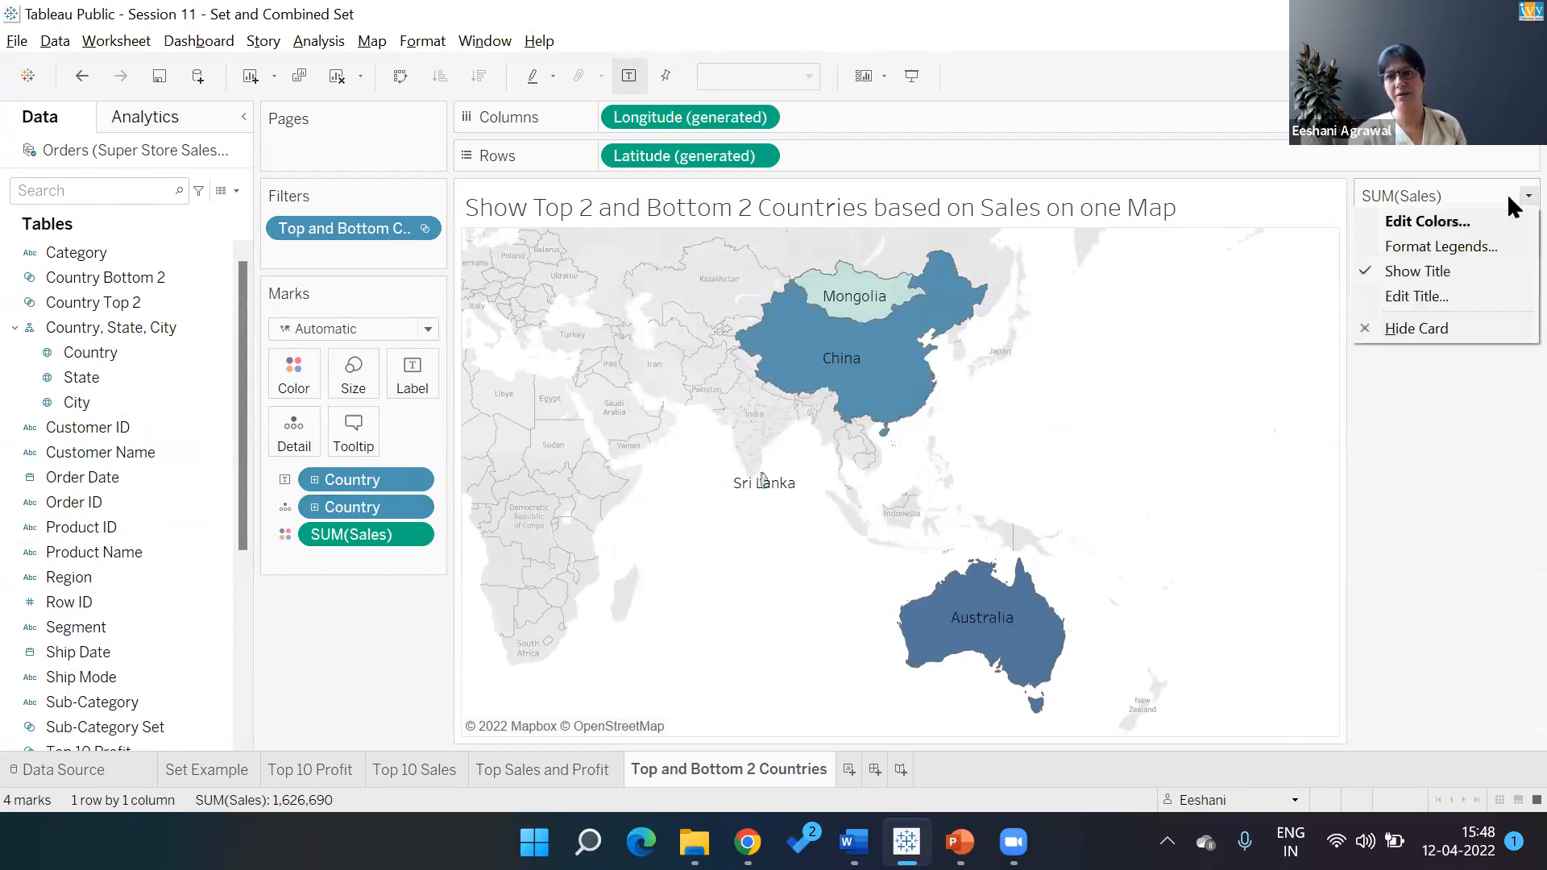
Try the Red-Green-White Diverging palette on the SUM(Sales) map colours
{"action": "left_click", "coordinate": [1448, 226]}
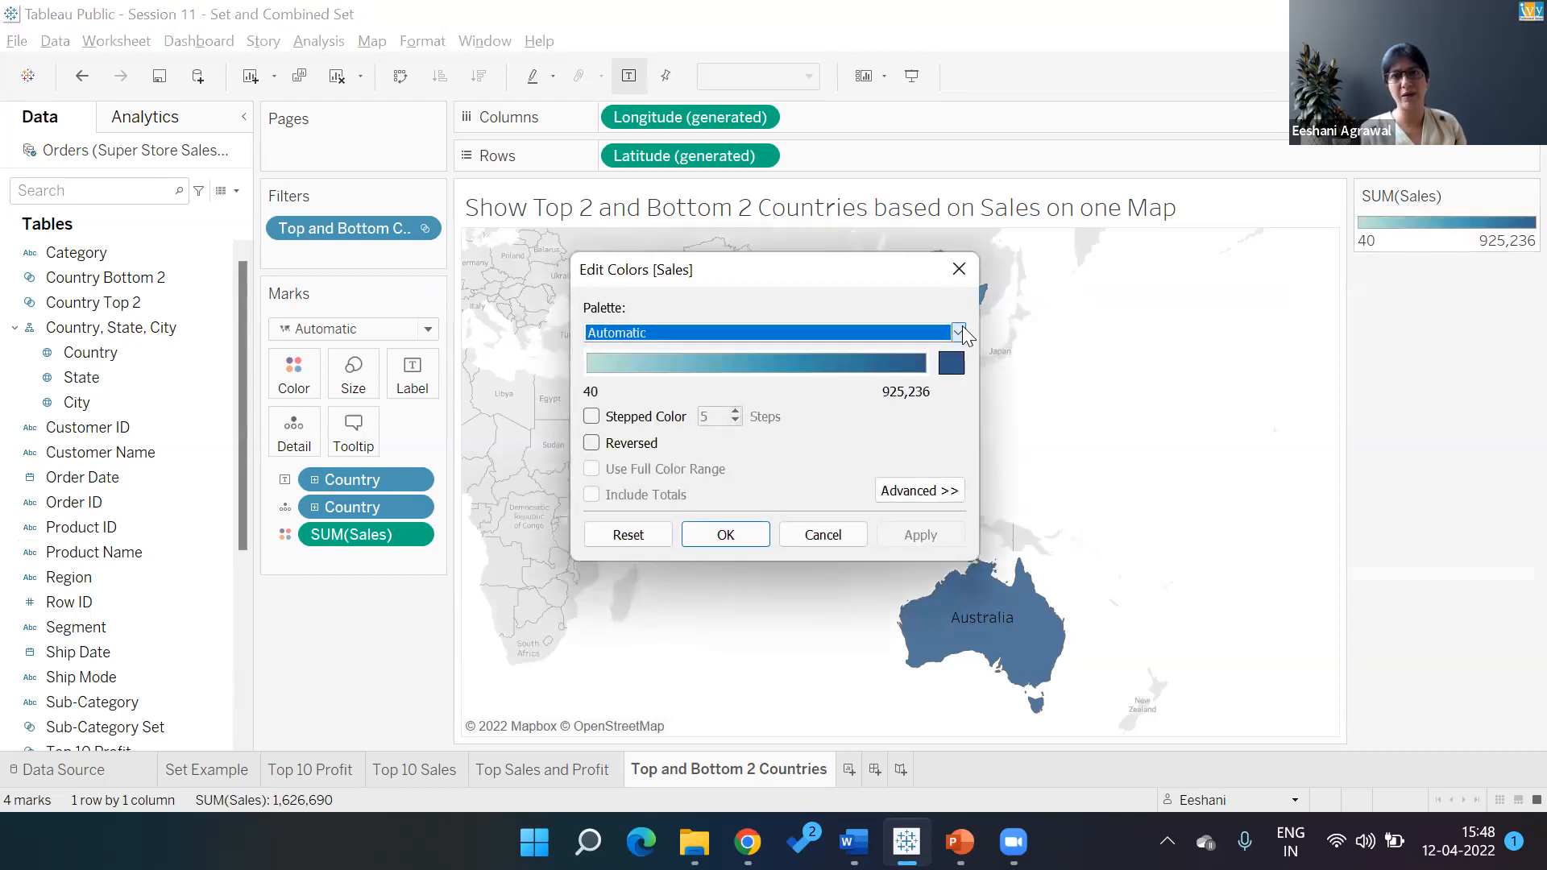
{"action": "left_click", "coordinate": [962, 331]}
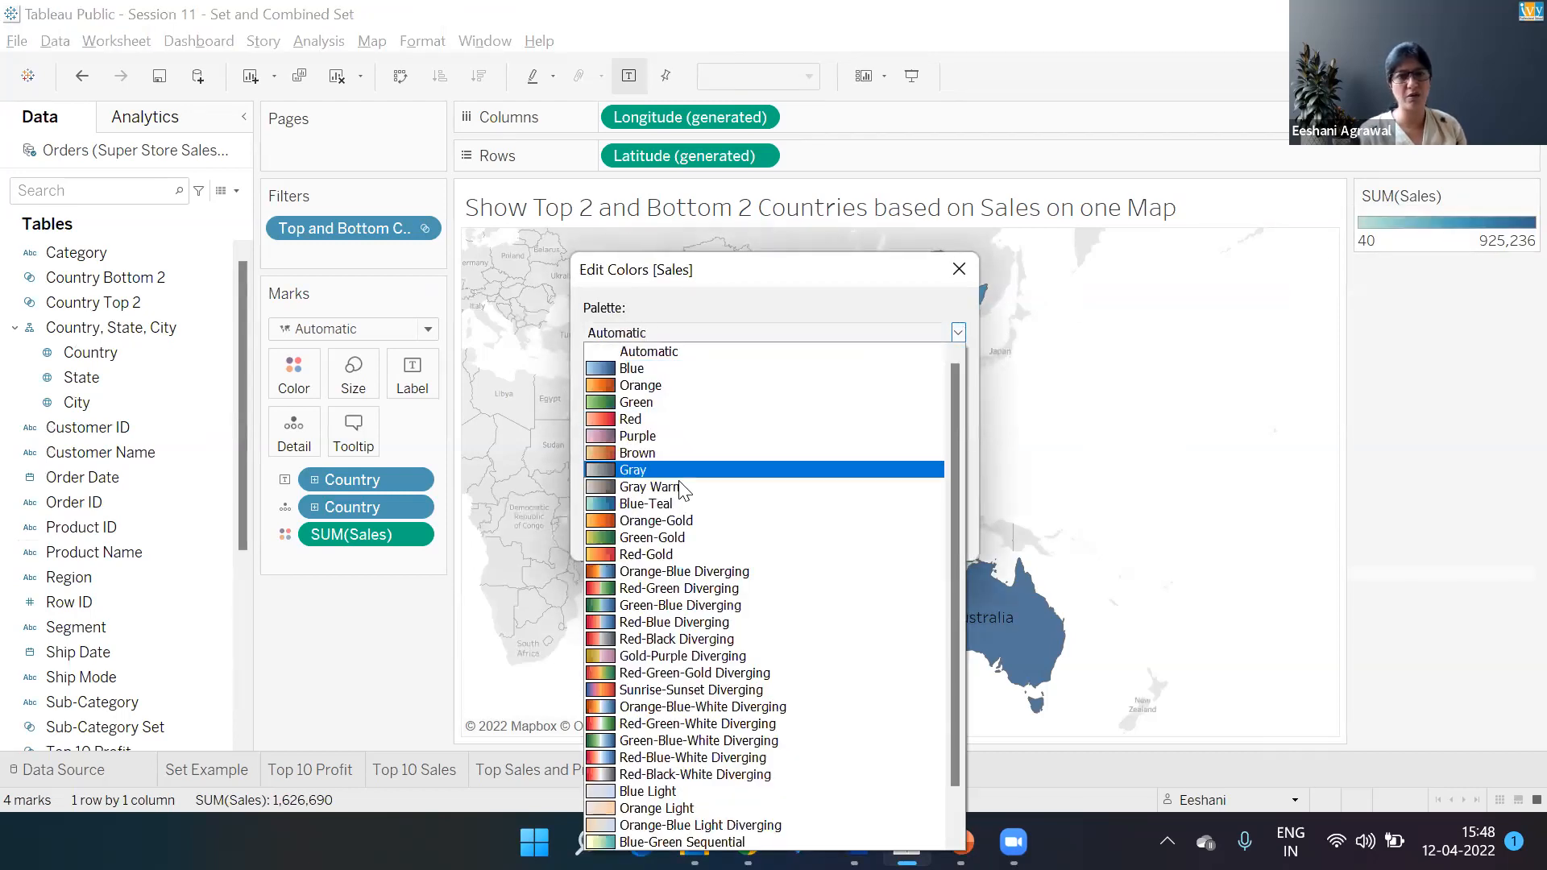
{"action": "left_click", "coordinate": [654, 723]}
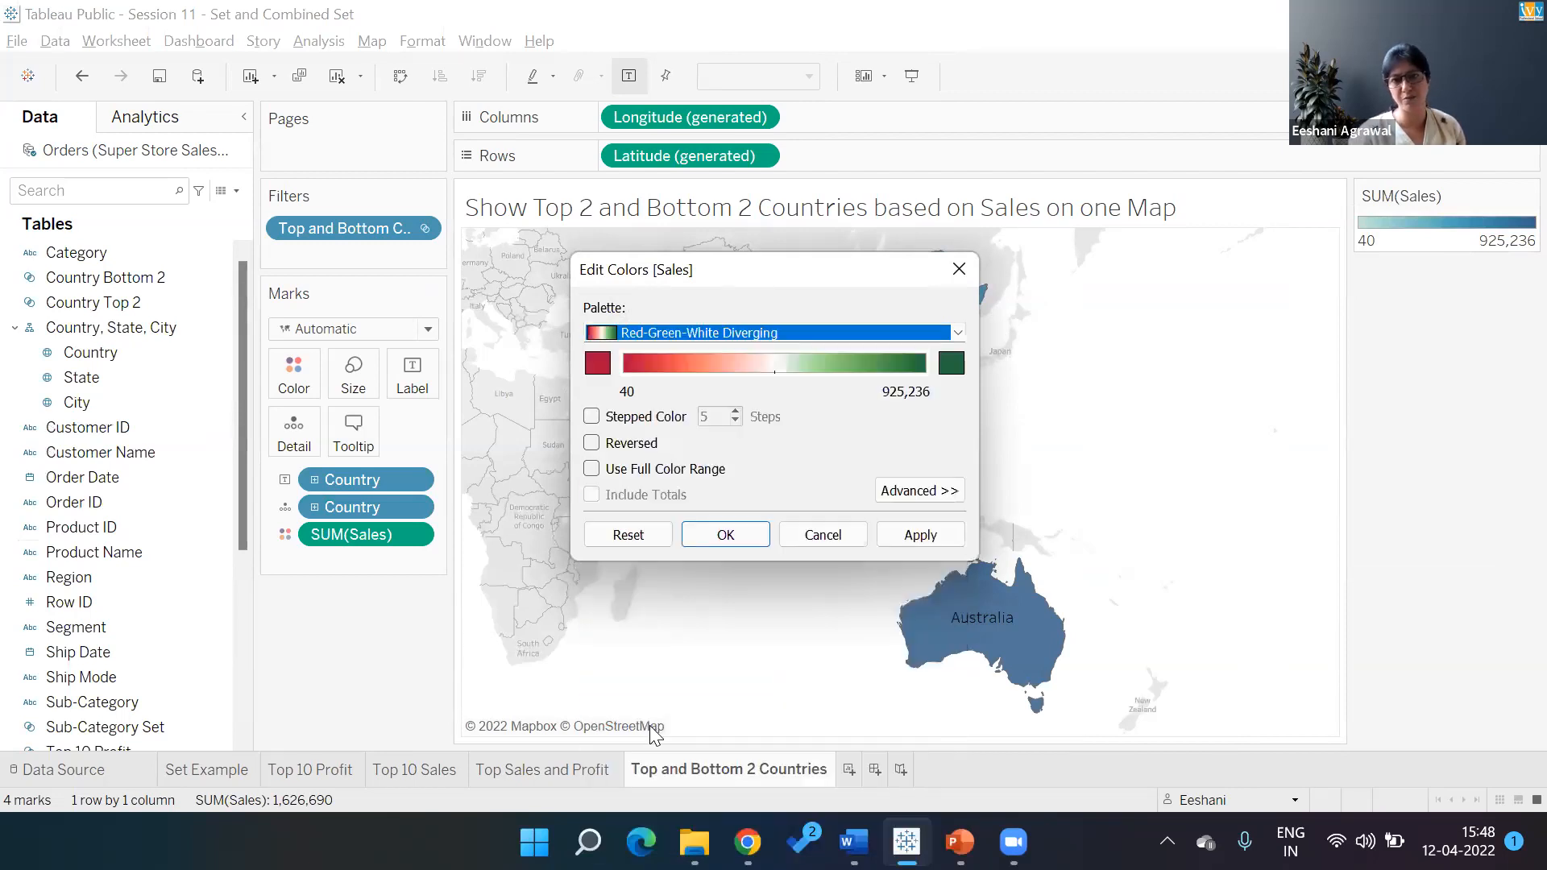
{"action": "left_click", "coordinate": [691, 538]}
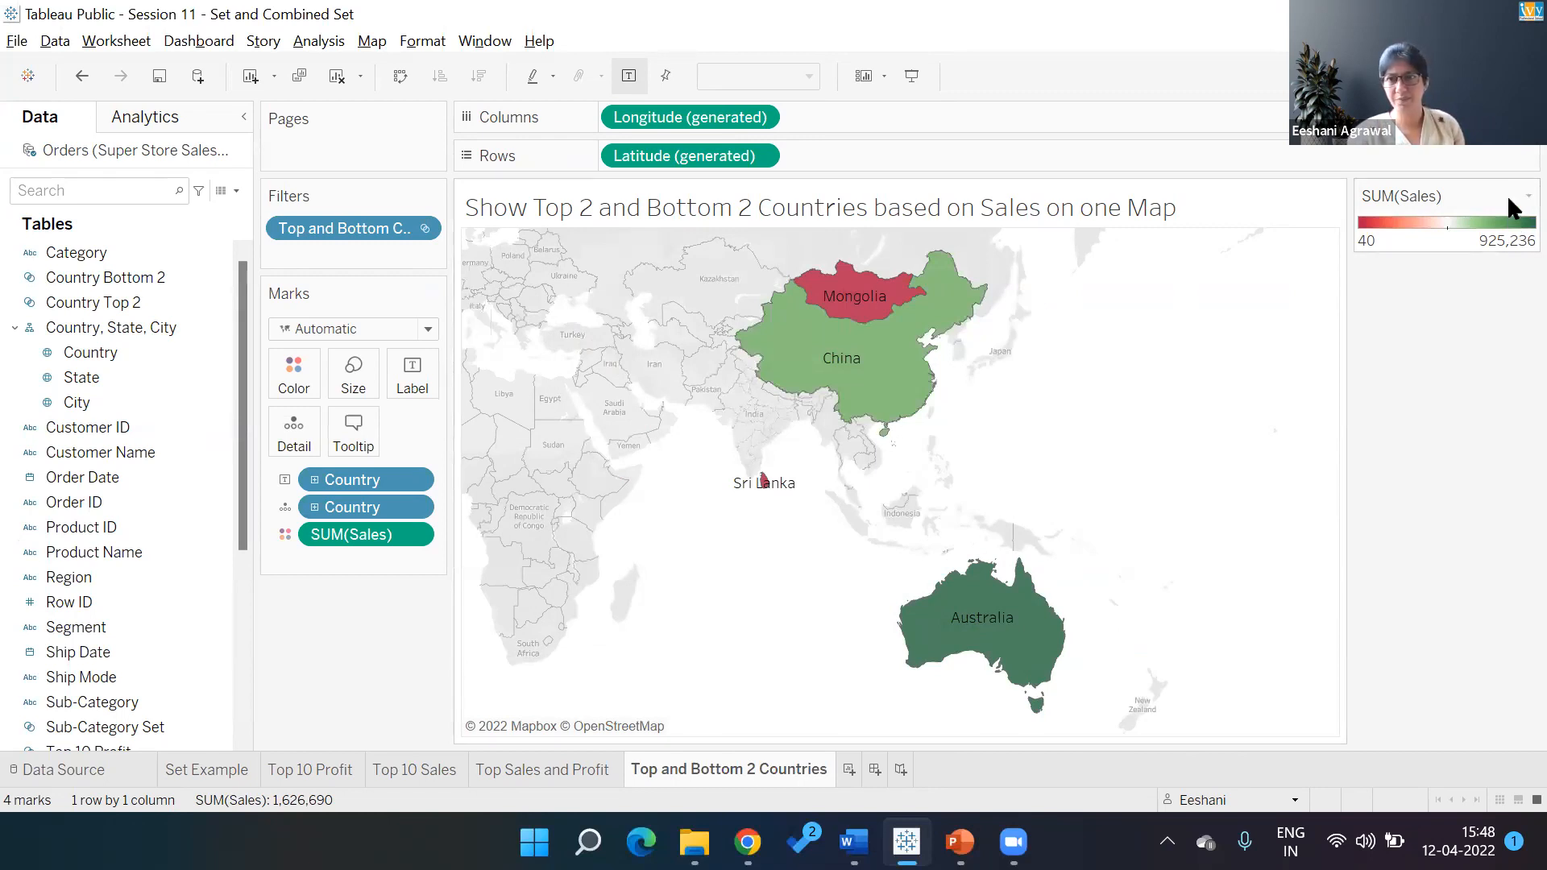
Switch the map to Red-Blue-White Diverging, so Mongolia and Sri Lanka show red and the other countries blue
{"action": "left_click", "coordinate": [1527, 196]}
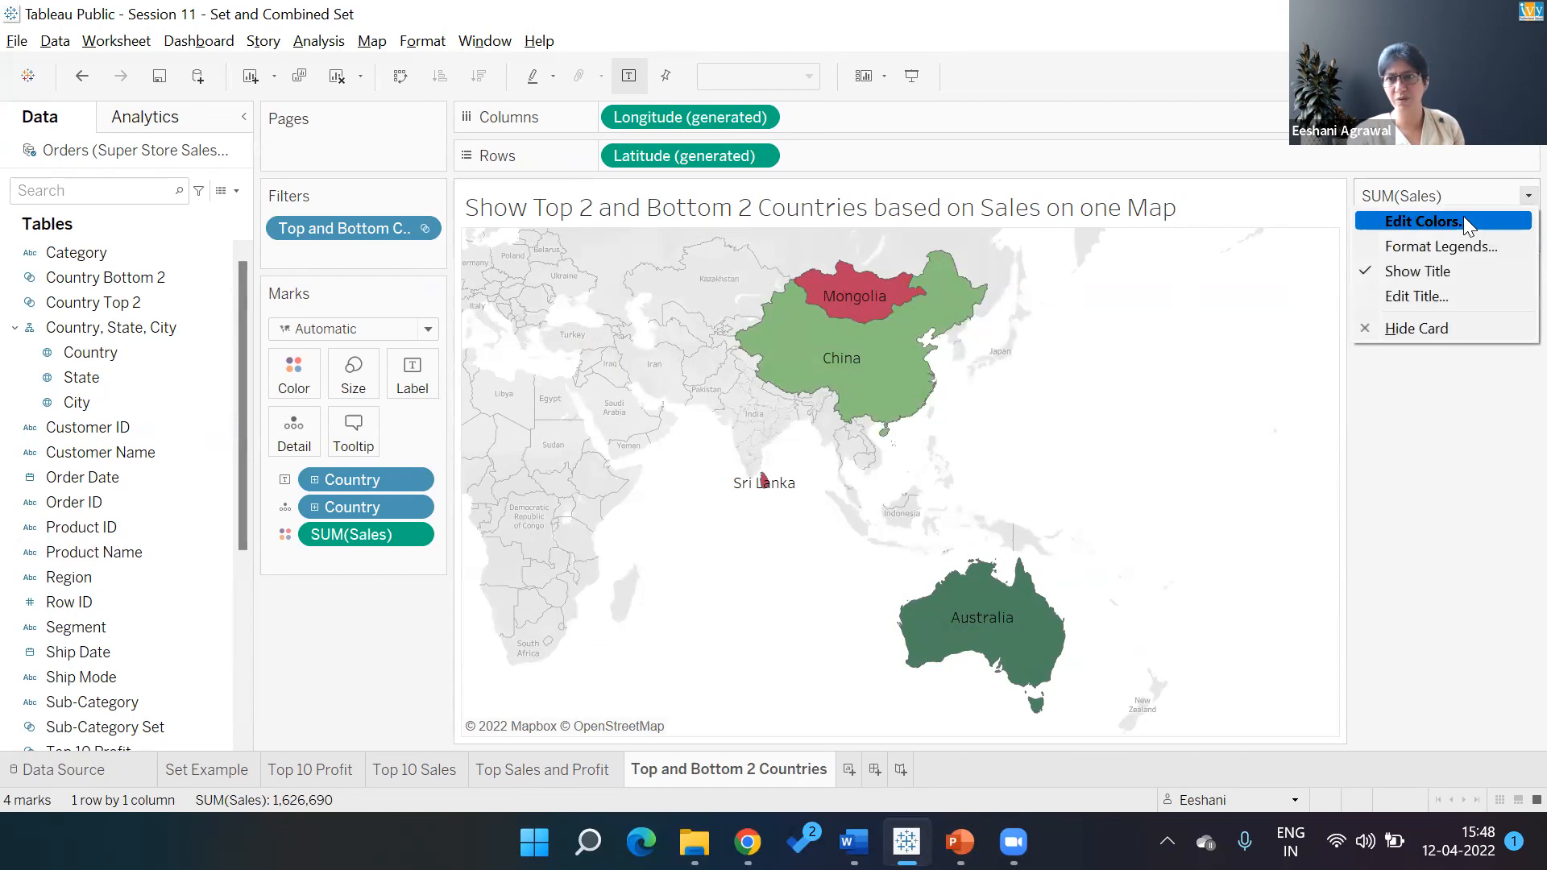
{"action": "left_click", "coordinate": [1464, 218]}
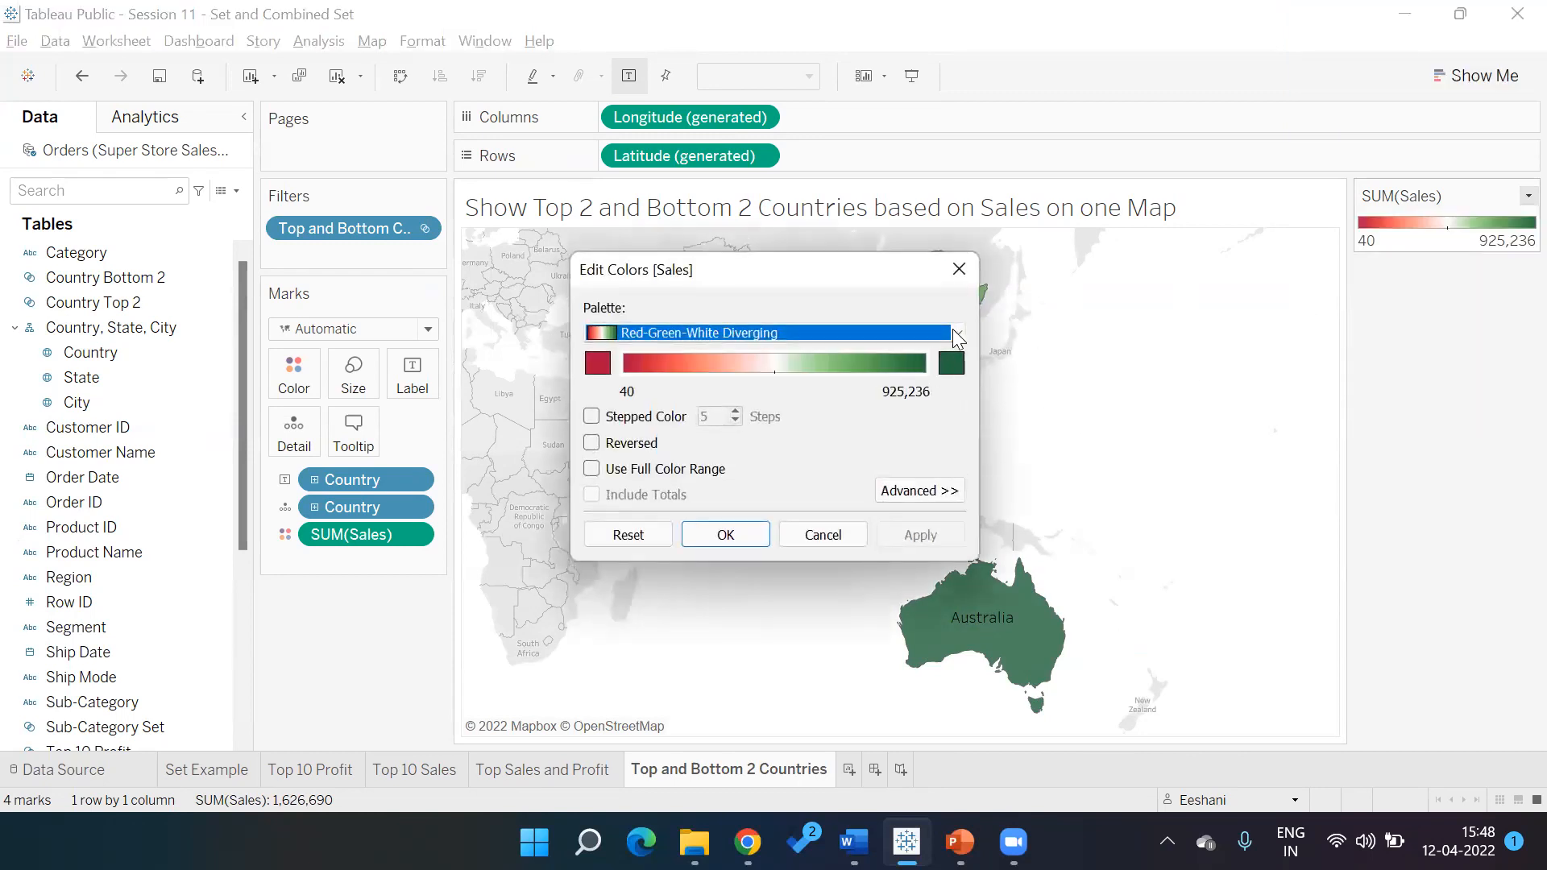
{"action": "left_click", "coordinate": [954, 332]}
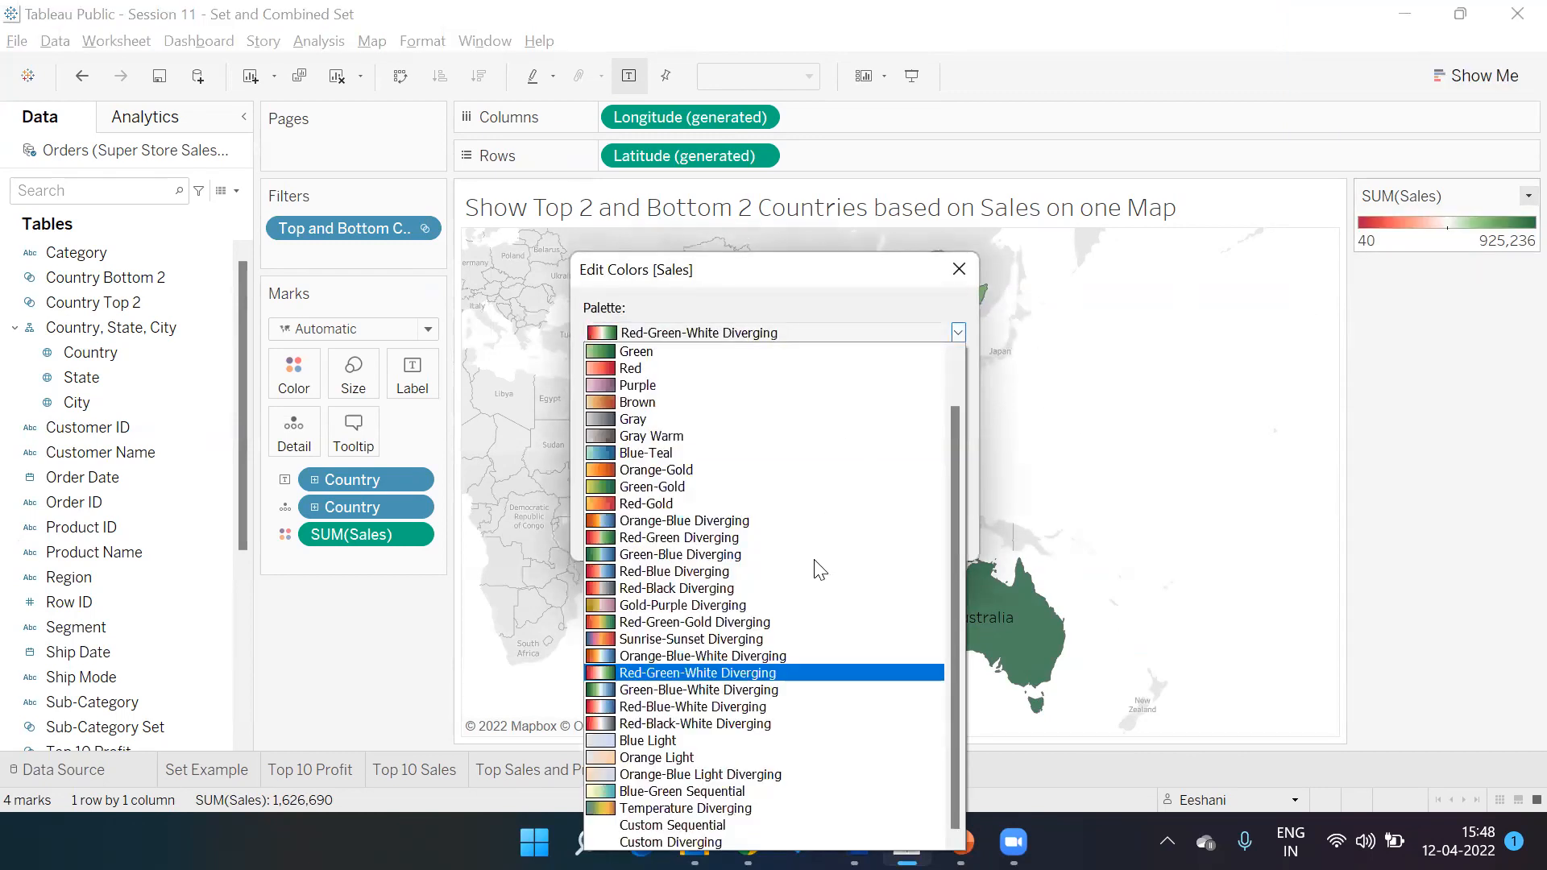
{"action": "left_click", "coordinate": [739, 712]}
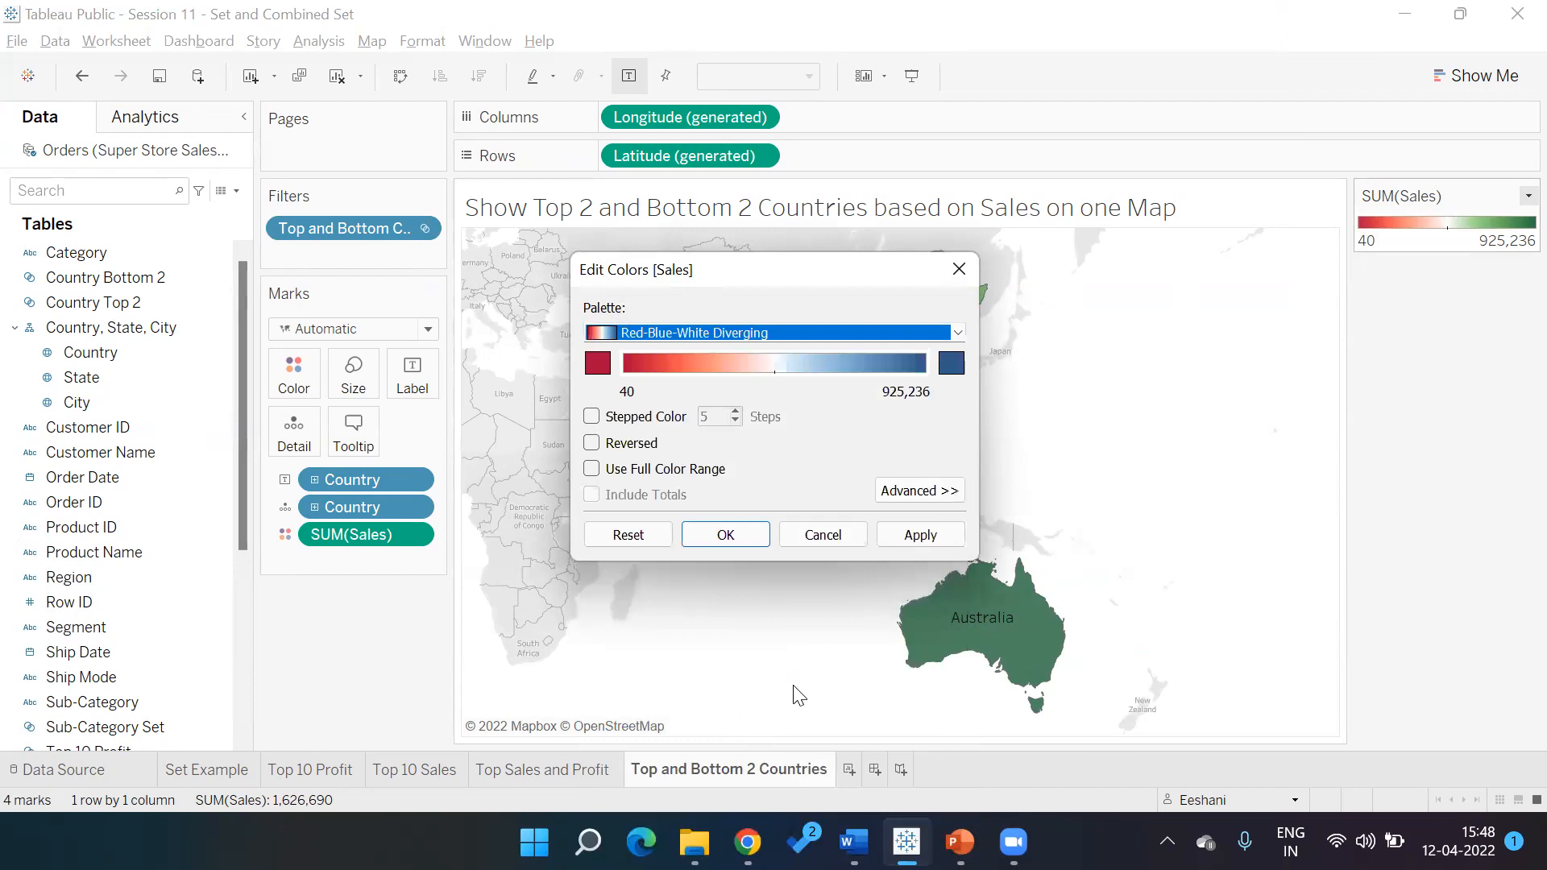
{"action": "left_click", "coordinate": [721, 538]}
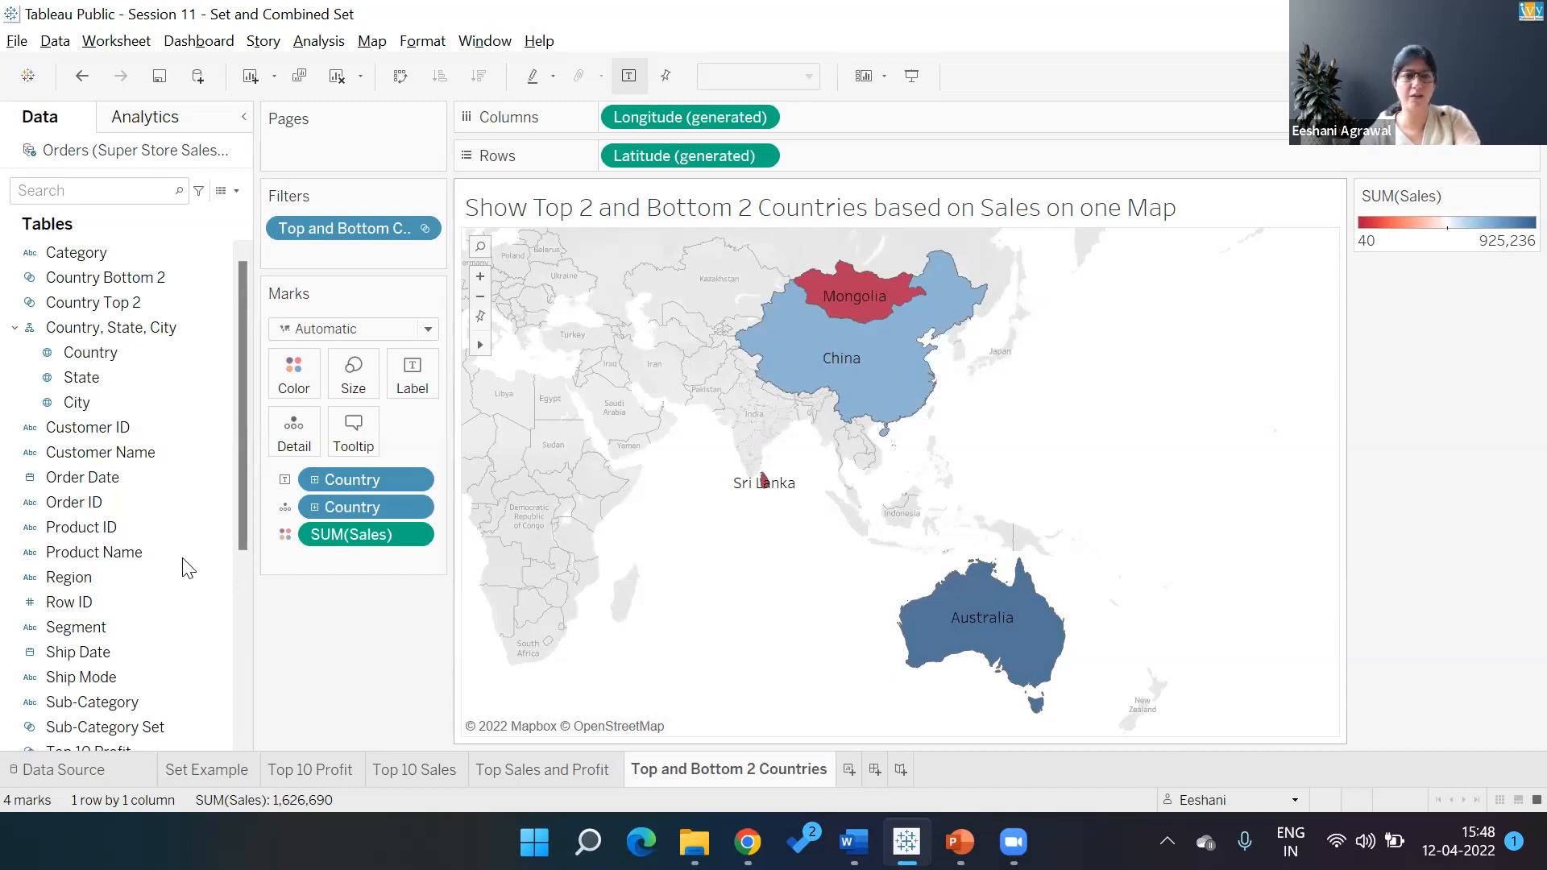
{"action": "key", "text": "alt+Tab"}
Page from slide 104 through Hierarchy, Dashboard and Set Value slides to Storeline, then return to Tableau
{"action": "left_click", "coordinate": [129, 662]}
{"action": "key", "text": "Down"}
{"action": "key", "text": "Down"}
{"action": "key", "text": "Down"}
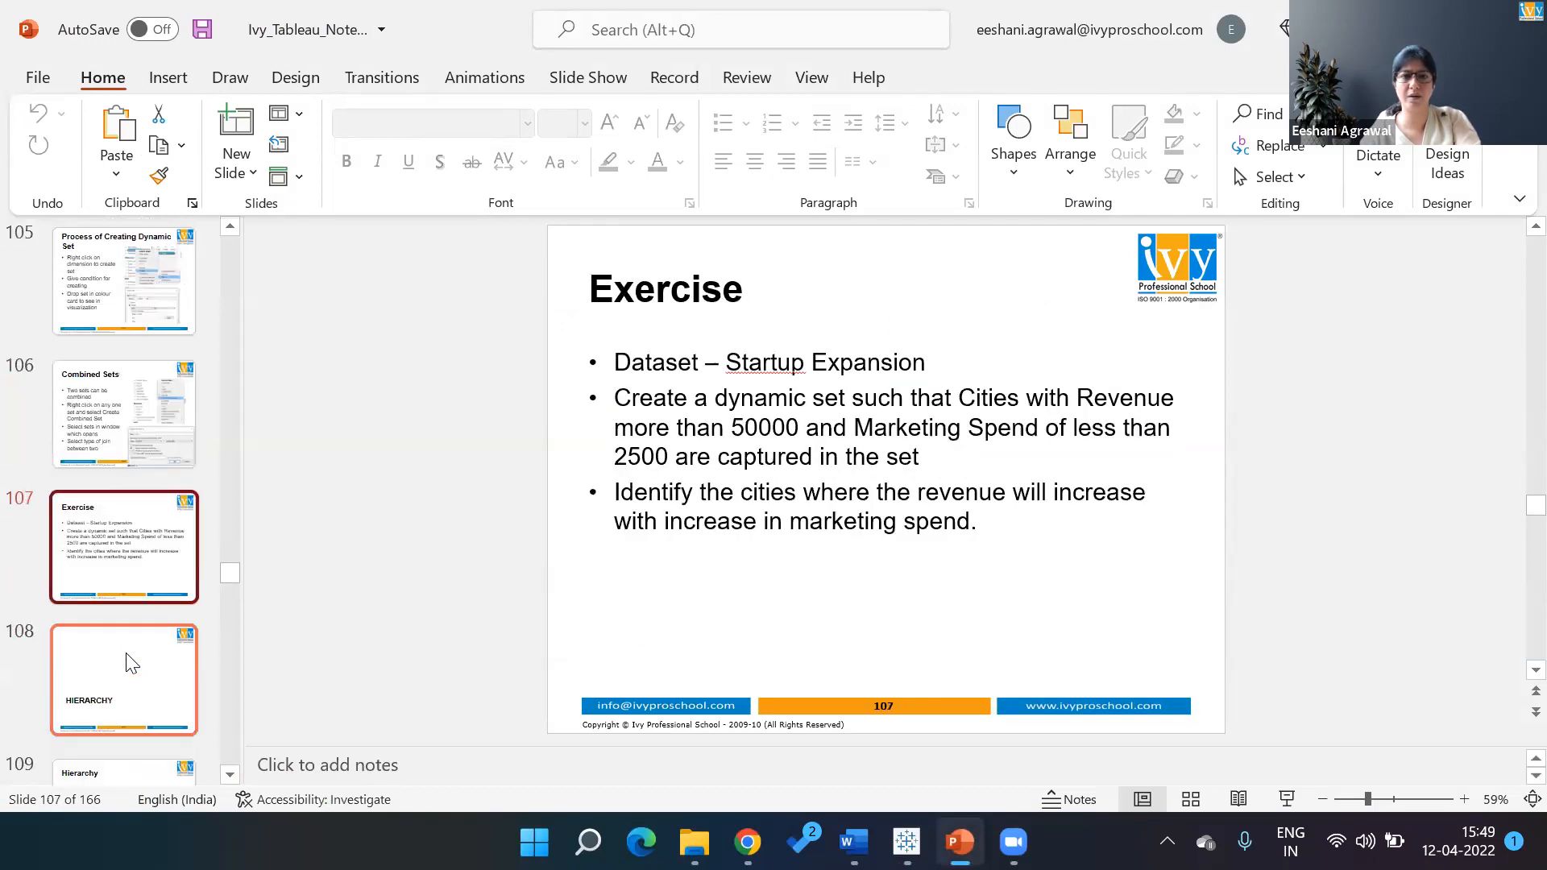
{"action": "key", "text": "Down"}
{"action": "key", "text": "Down"}
{"action": "key", "text": "Down"}
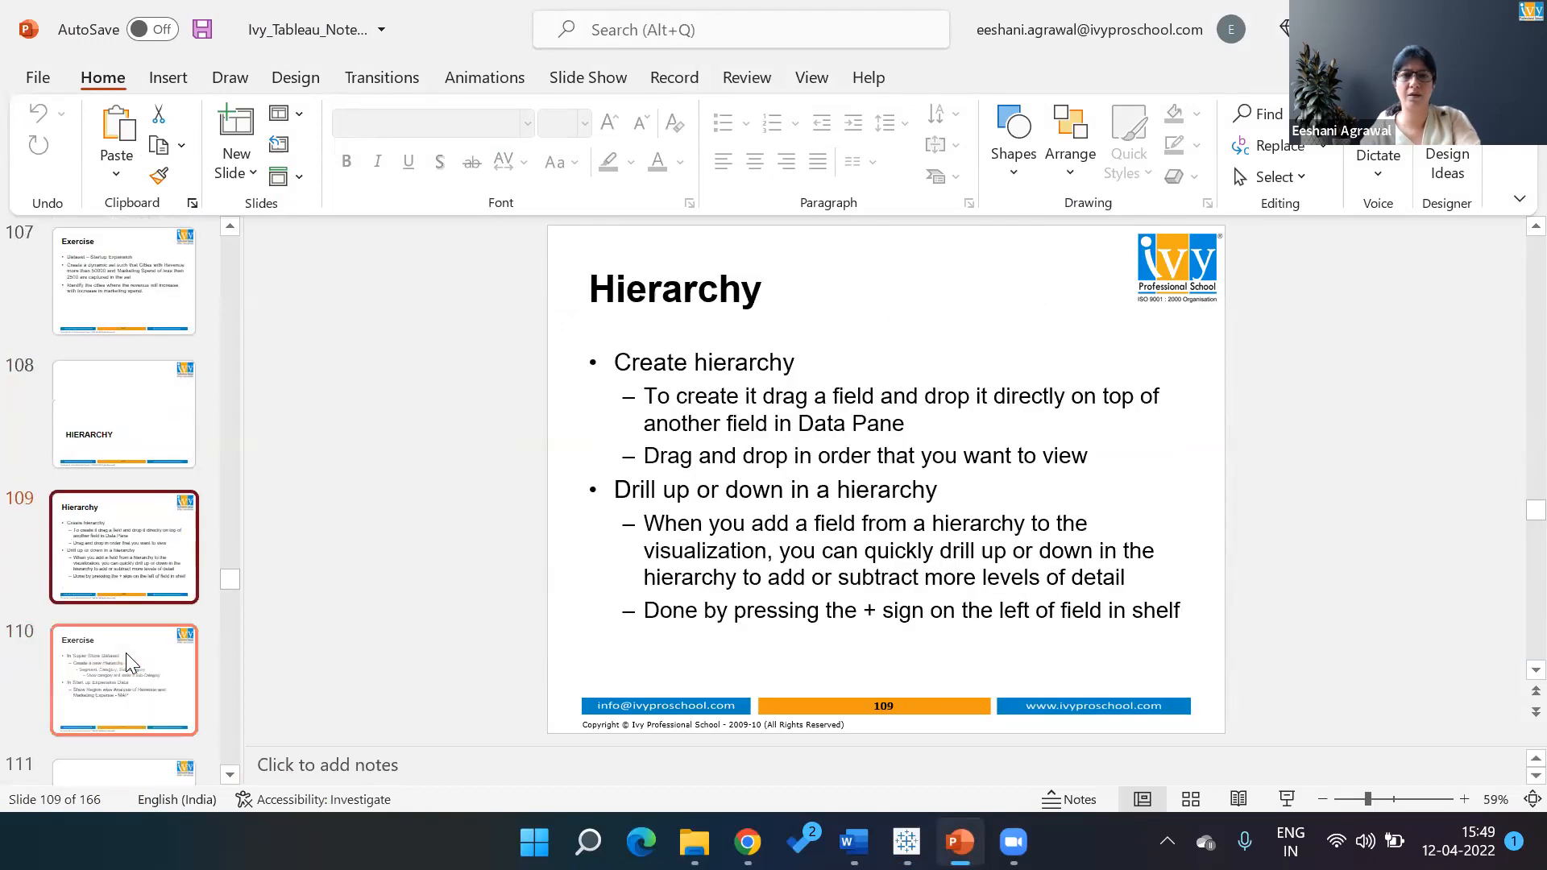
{"action": "key", "text": "Down"}
{"action": "key", "text": "Down"}
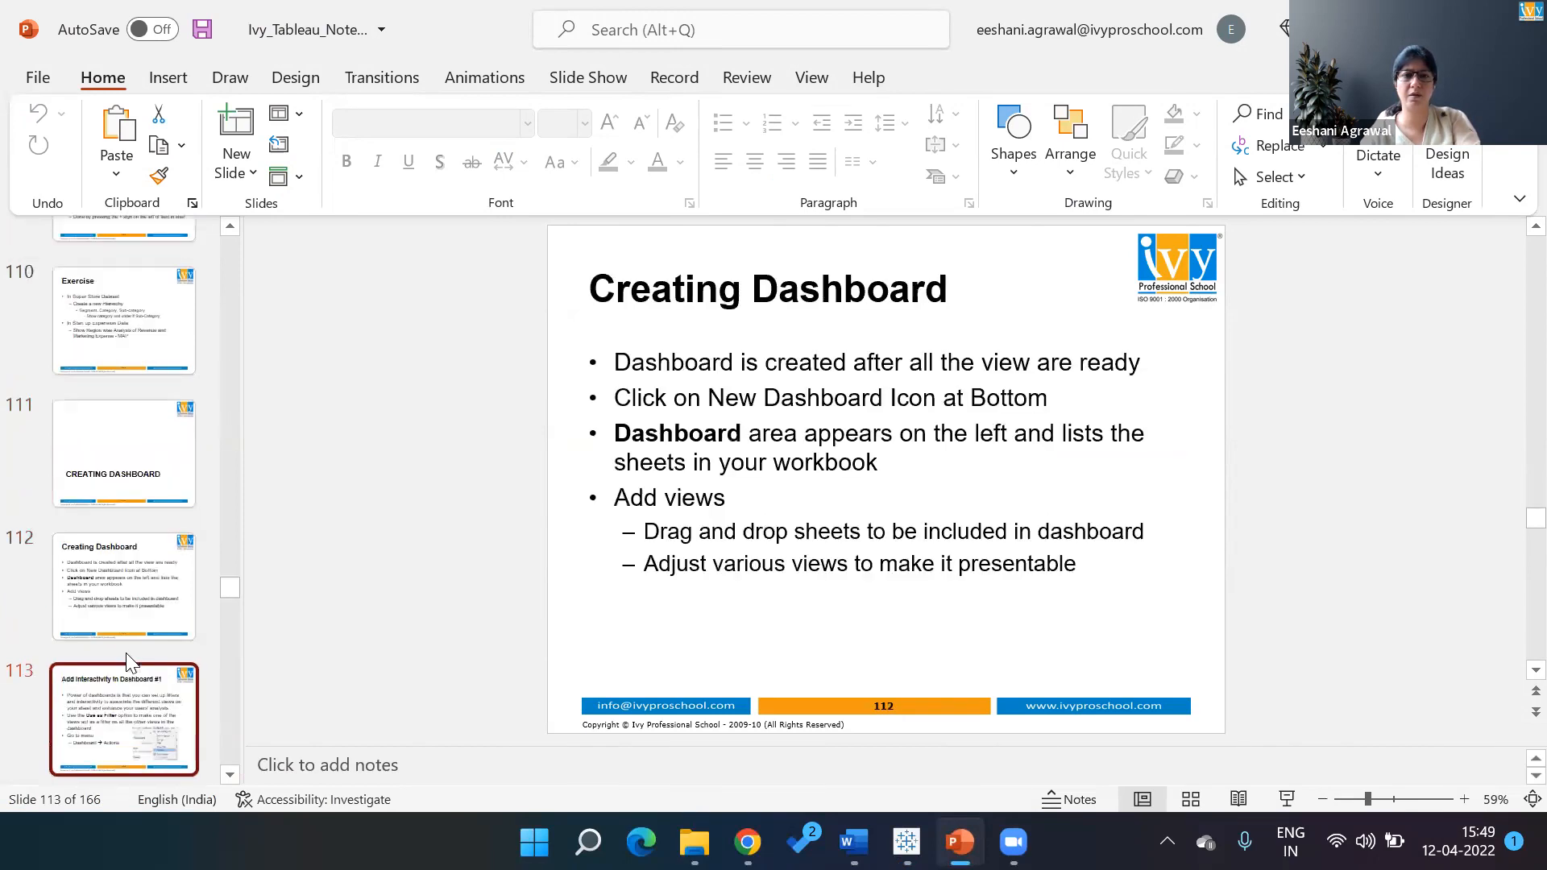
{"action": "key", "text": "Down"}
{"action": "key", "text": "Down"}
{"action": "key", "text": "Down"}
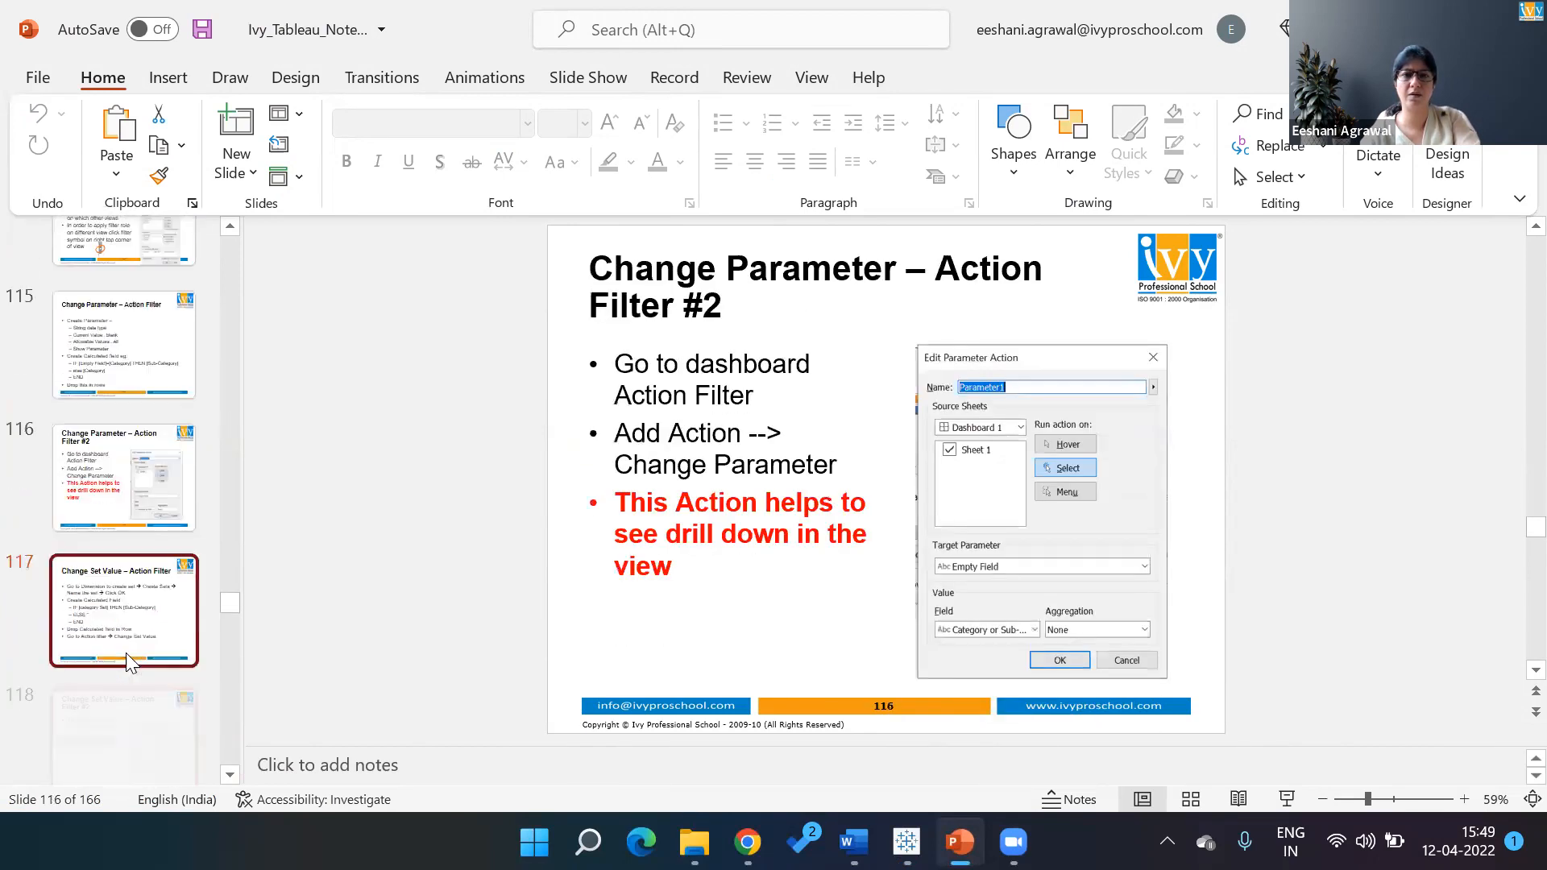
{"action": "key", "text": "Down"}
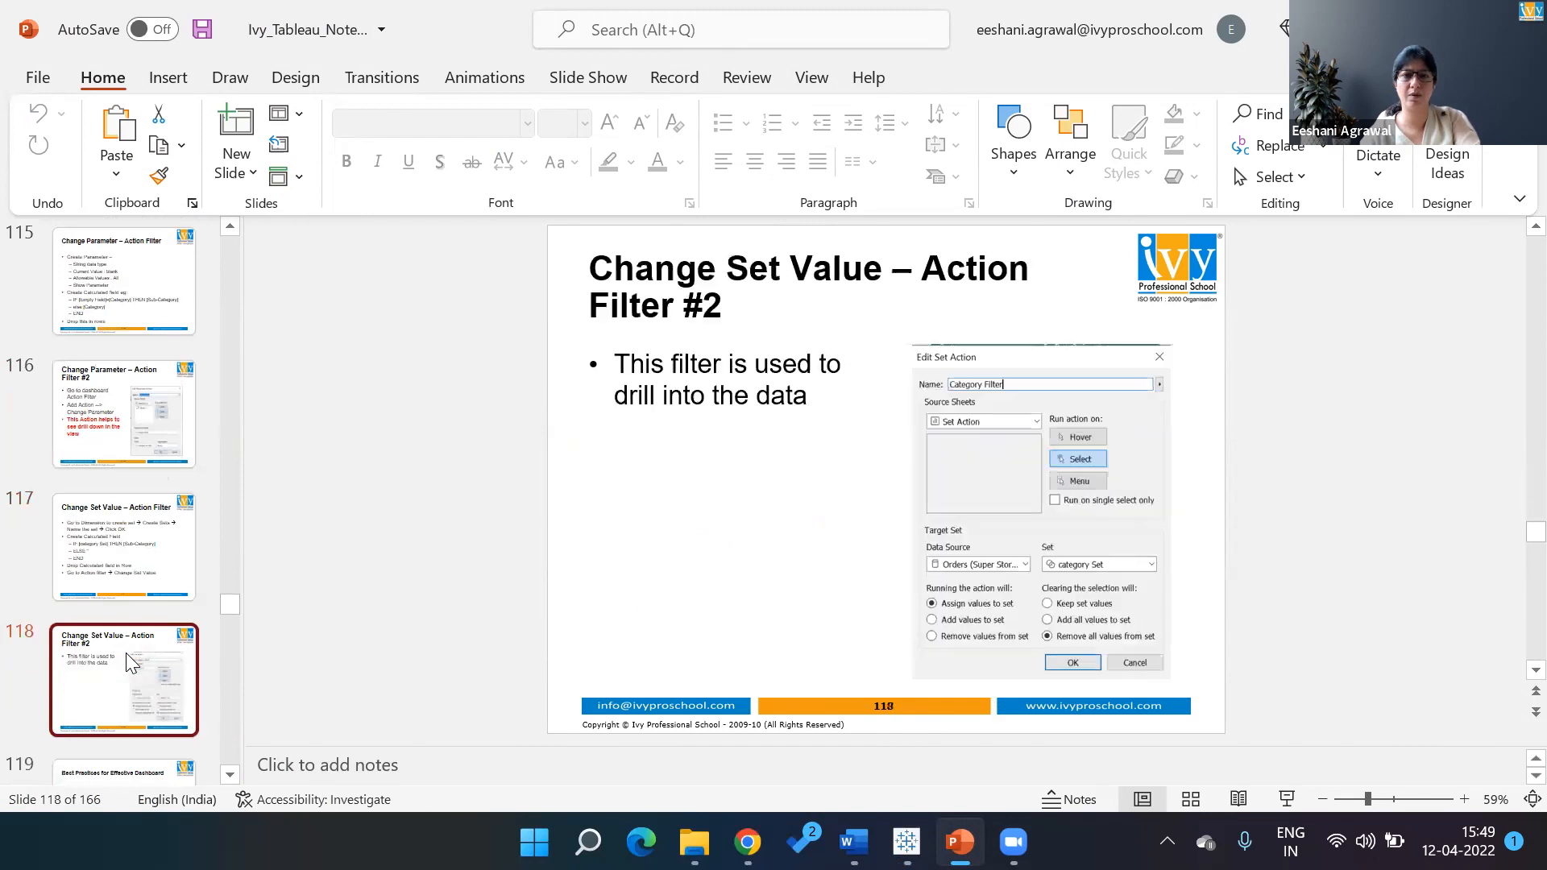
{"action": "key", "text": "Down"}
{"action": "key", "text": "Down"}
{"action": "key", "text": "Down"}
{"action": "key", "text": "Down"}
{"action": "key", "text": "Down"}
{"action": "key", "text": "Down"}
{"action": "key", "text": "Down"}
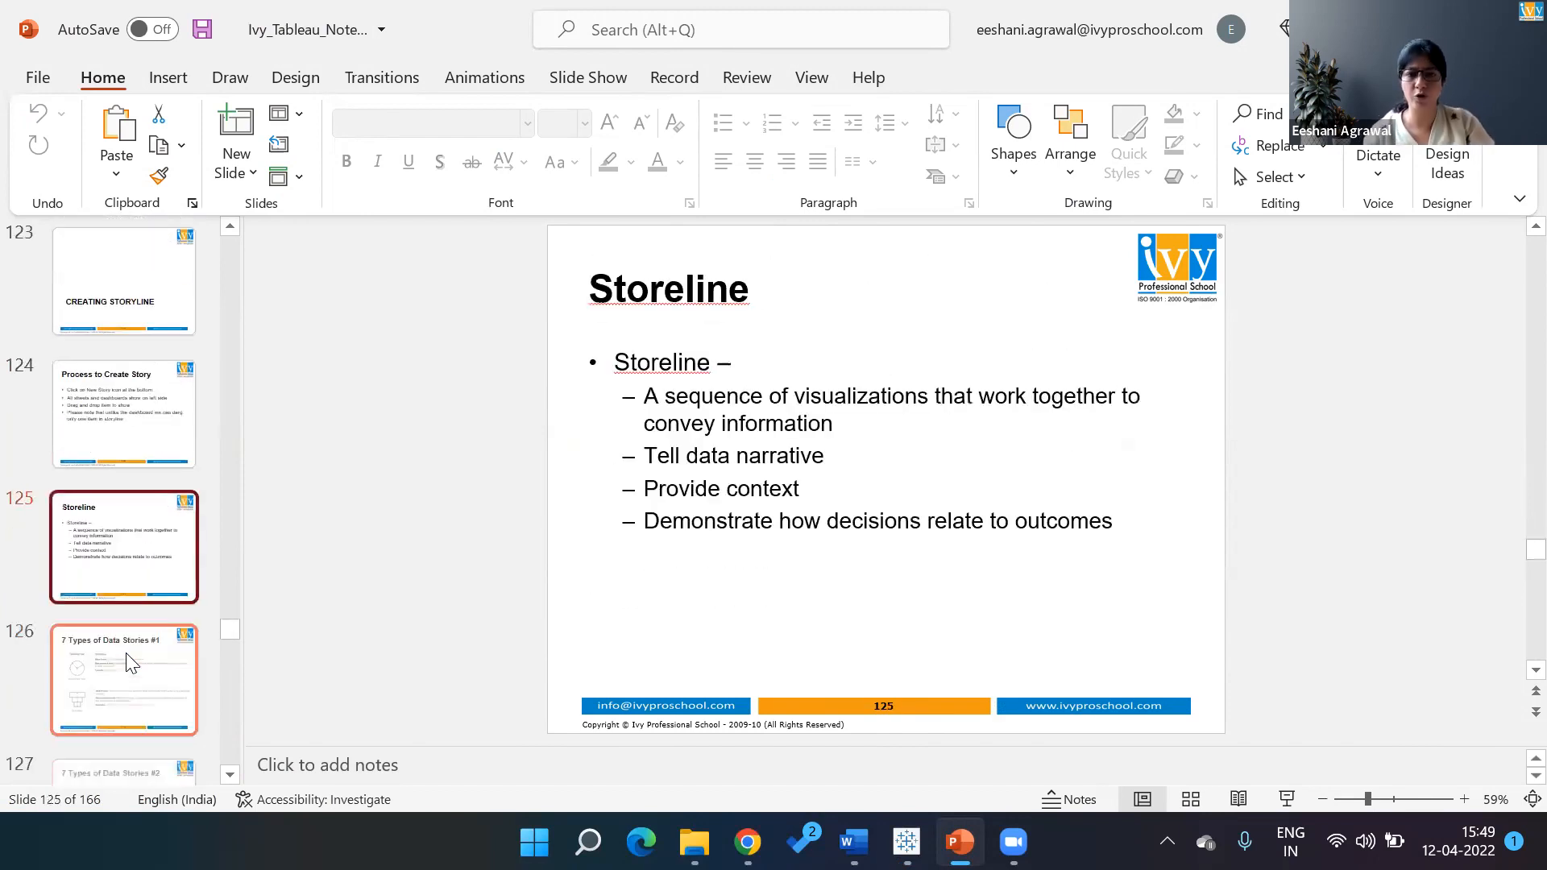
{"action": "key", "text": "Up"}
{"action": "key", "text": "Up"}
{"action": "key", "text": "Up"}
{"action": "key", "text": "Up"}
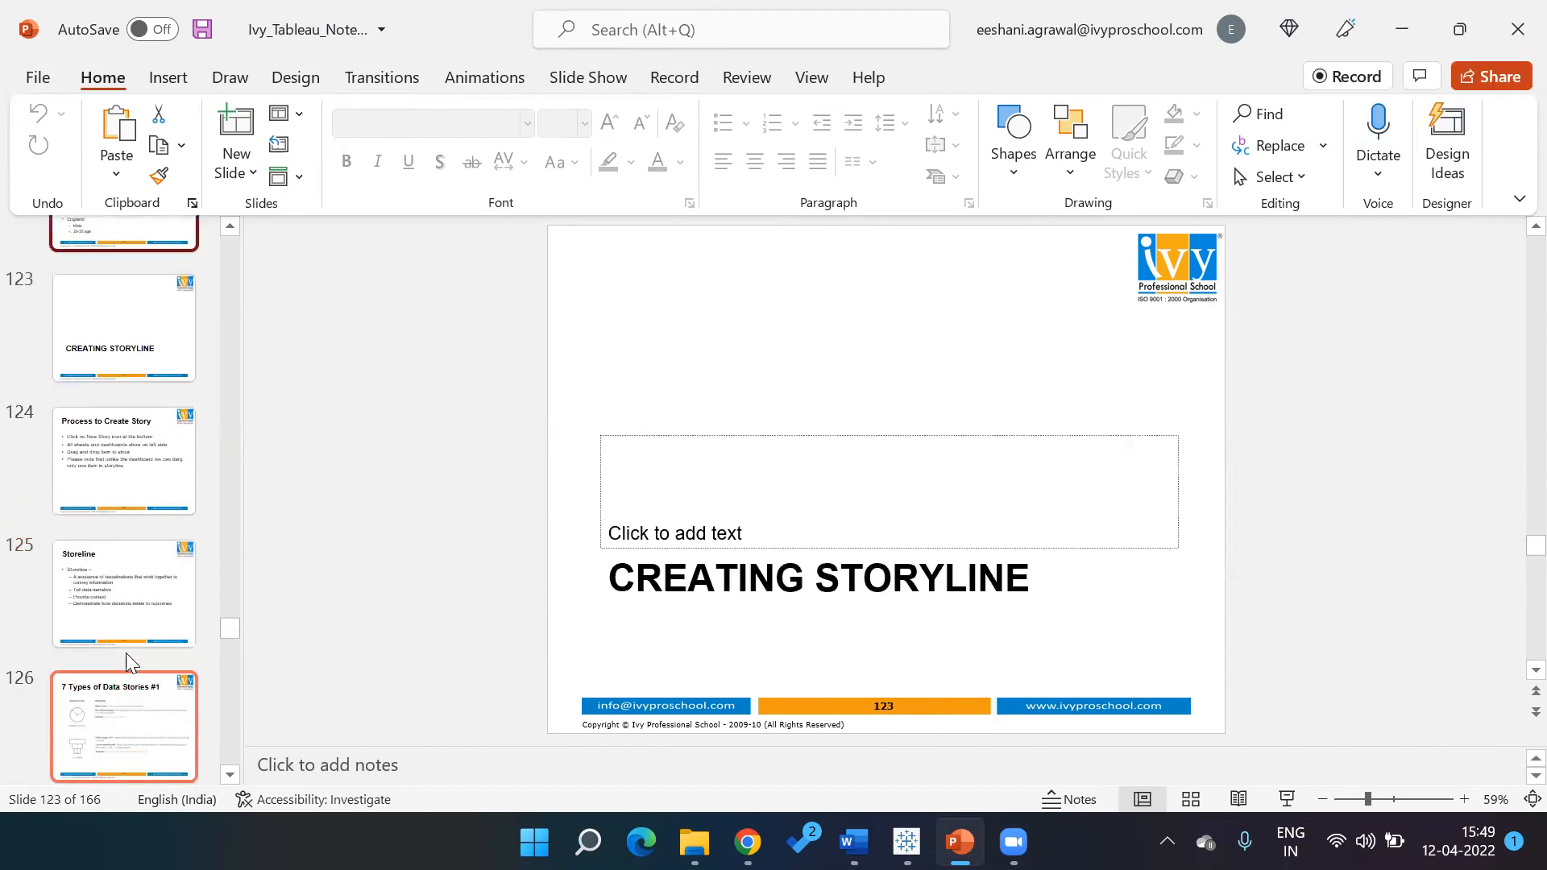
{"action": "key", "text": "alt+Tab"}
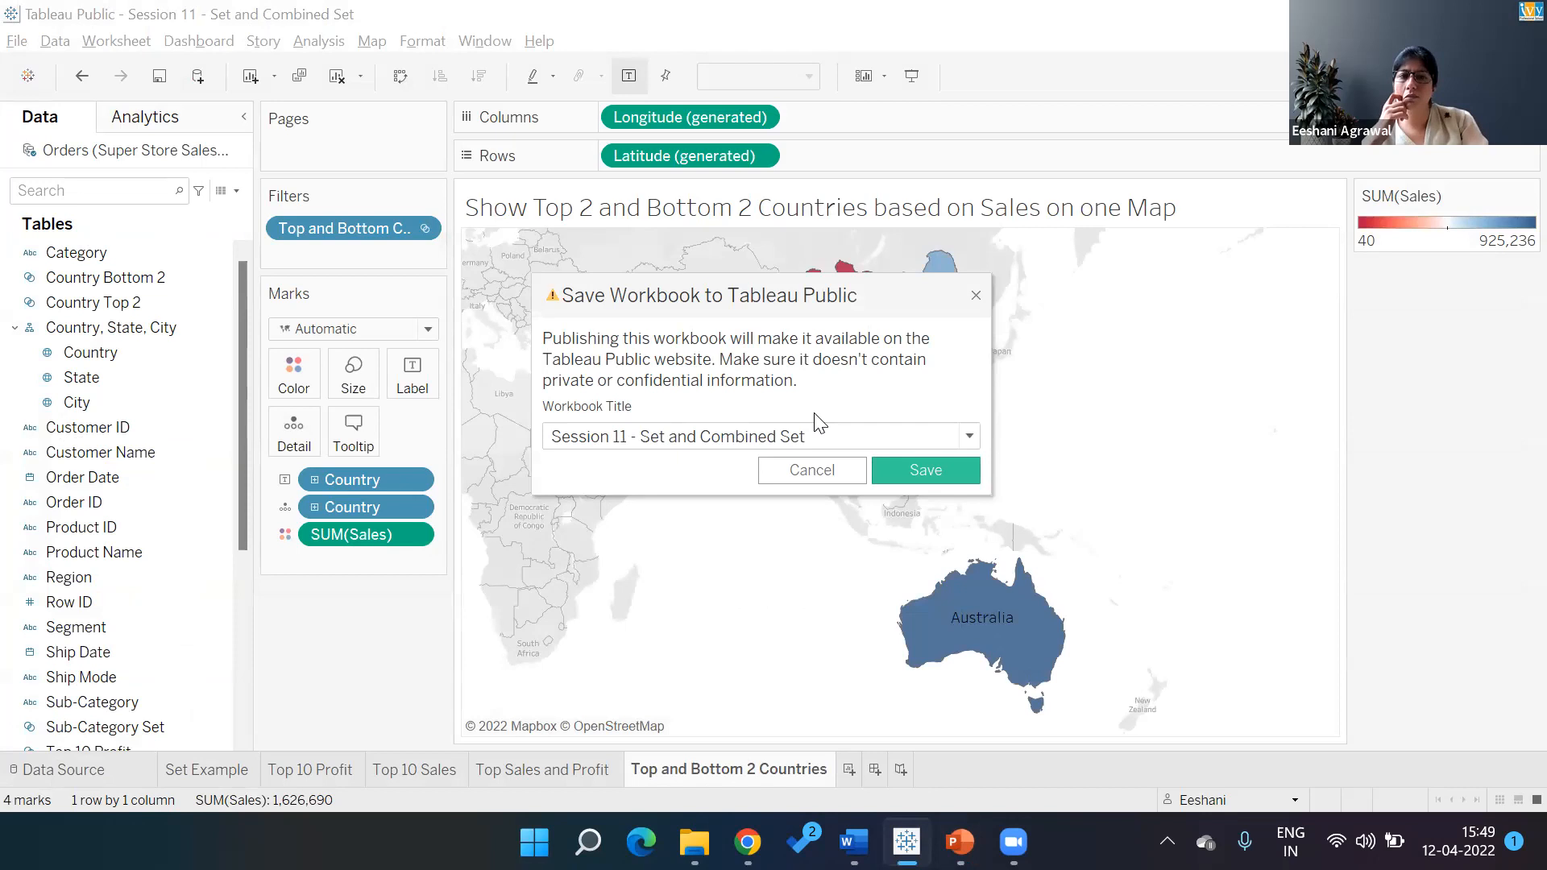
Save the workbook to Tableau Public as 'Session 11 - Set and Combined Set', then add a blank Sheet 6
{"action": "key", "text": "Return"}
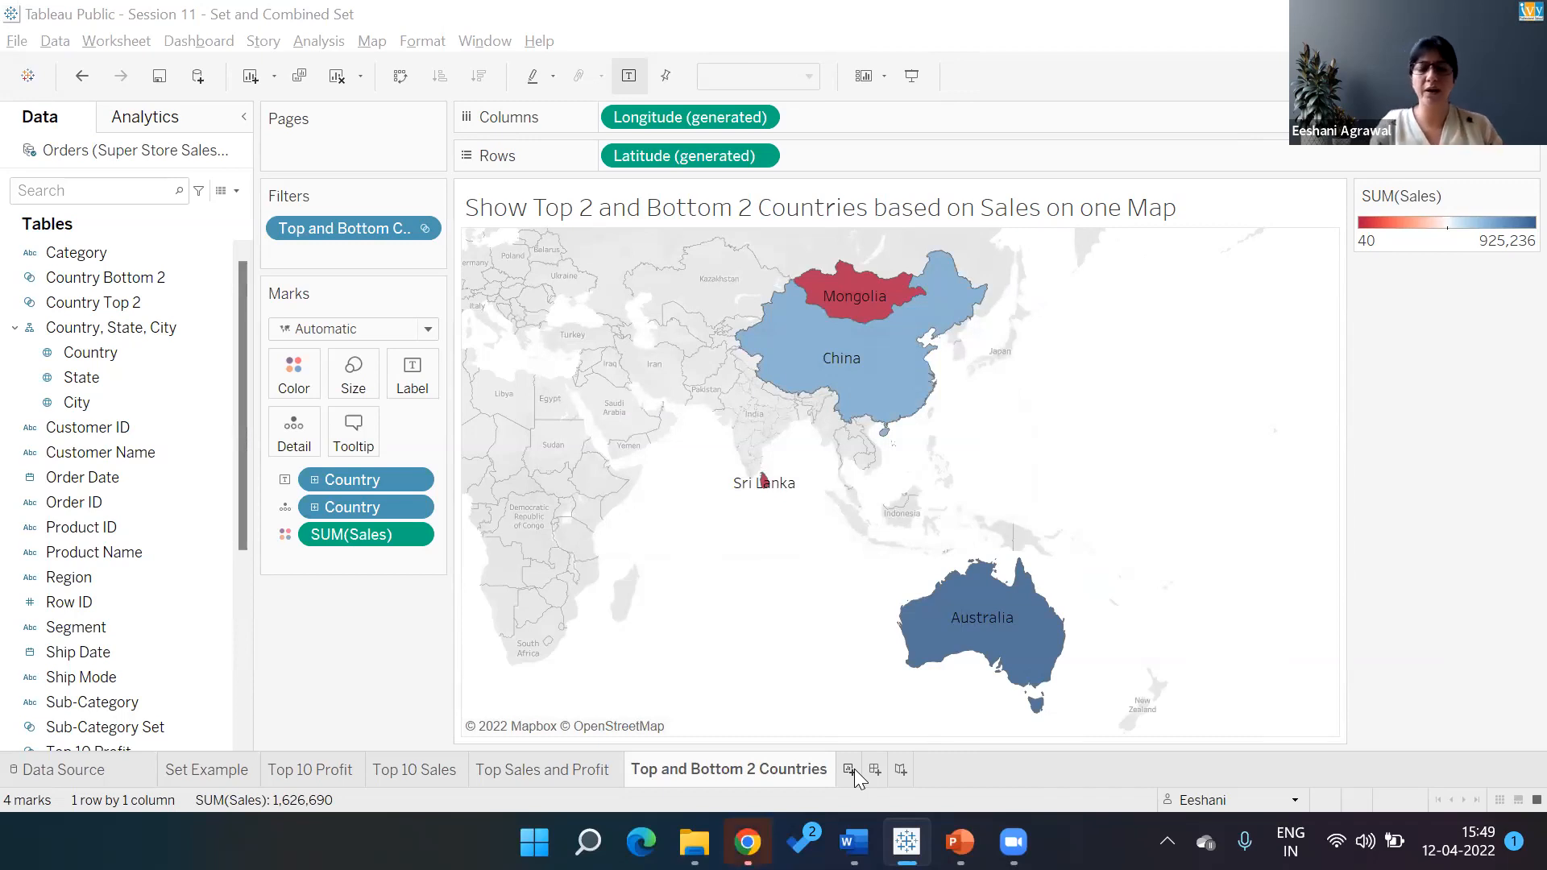
{"action": "left_click", "coordinate": [851, 769]}
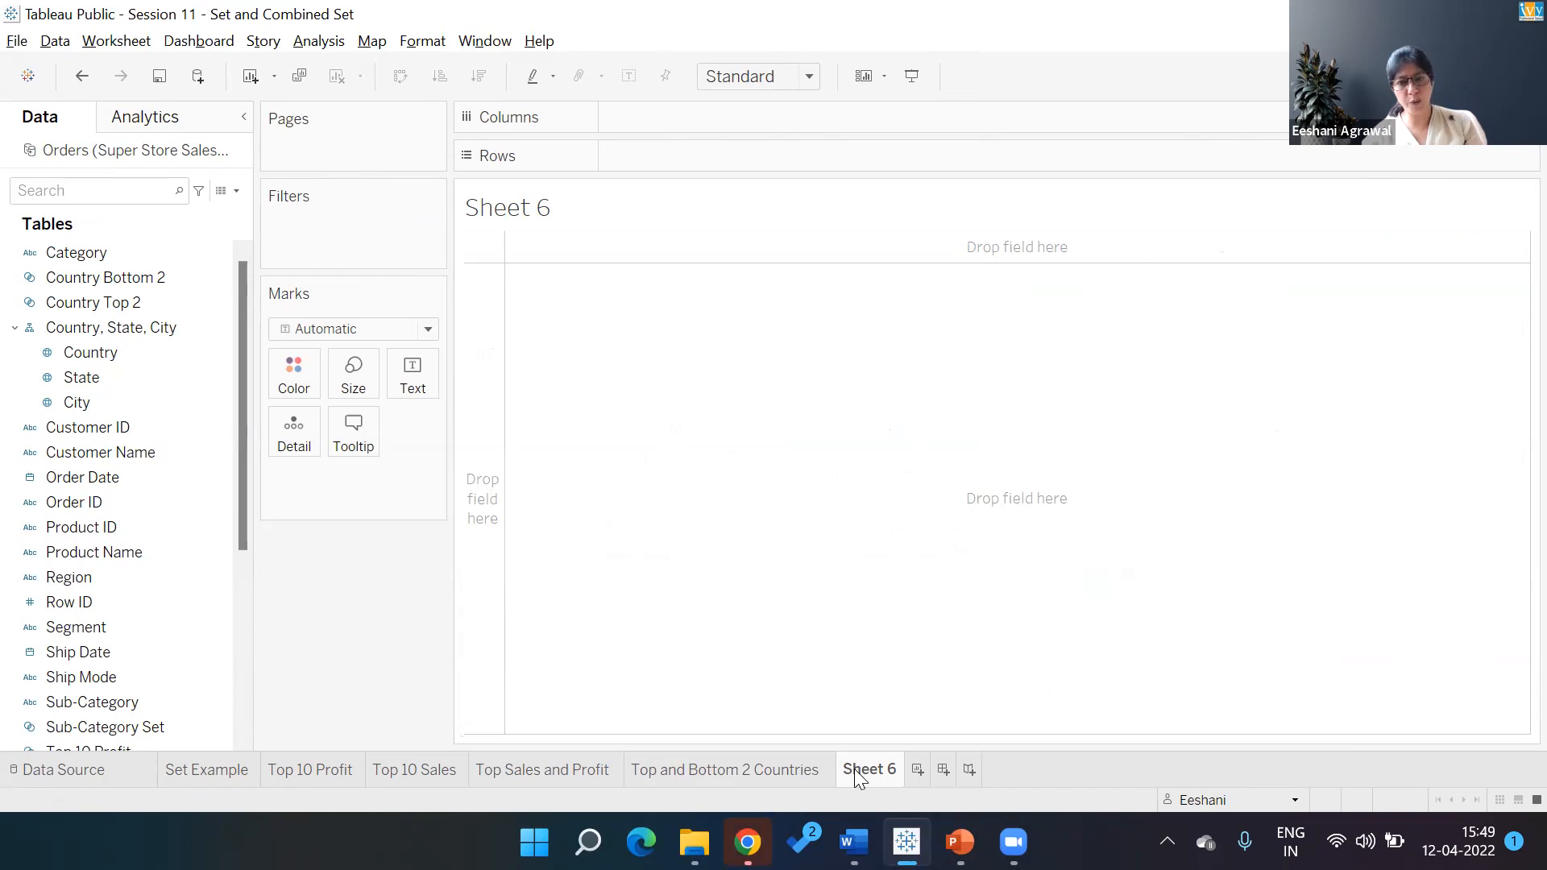
Title Sheet 6 'Does higher sales mean higher profit?'
{"action": "double_click", "coordinate": [547, 211]}
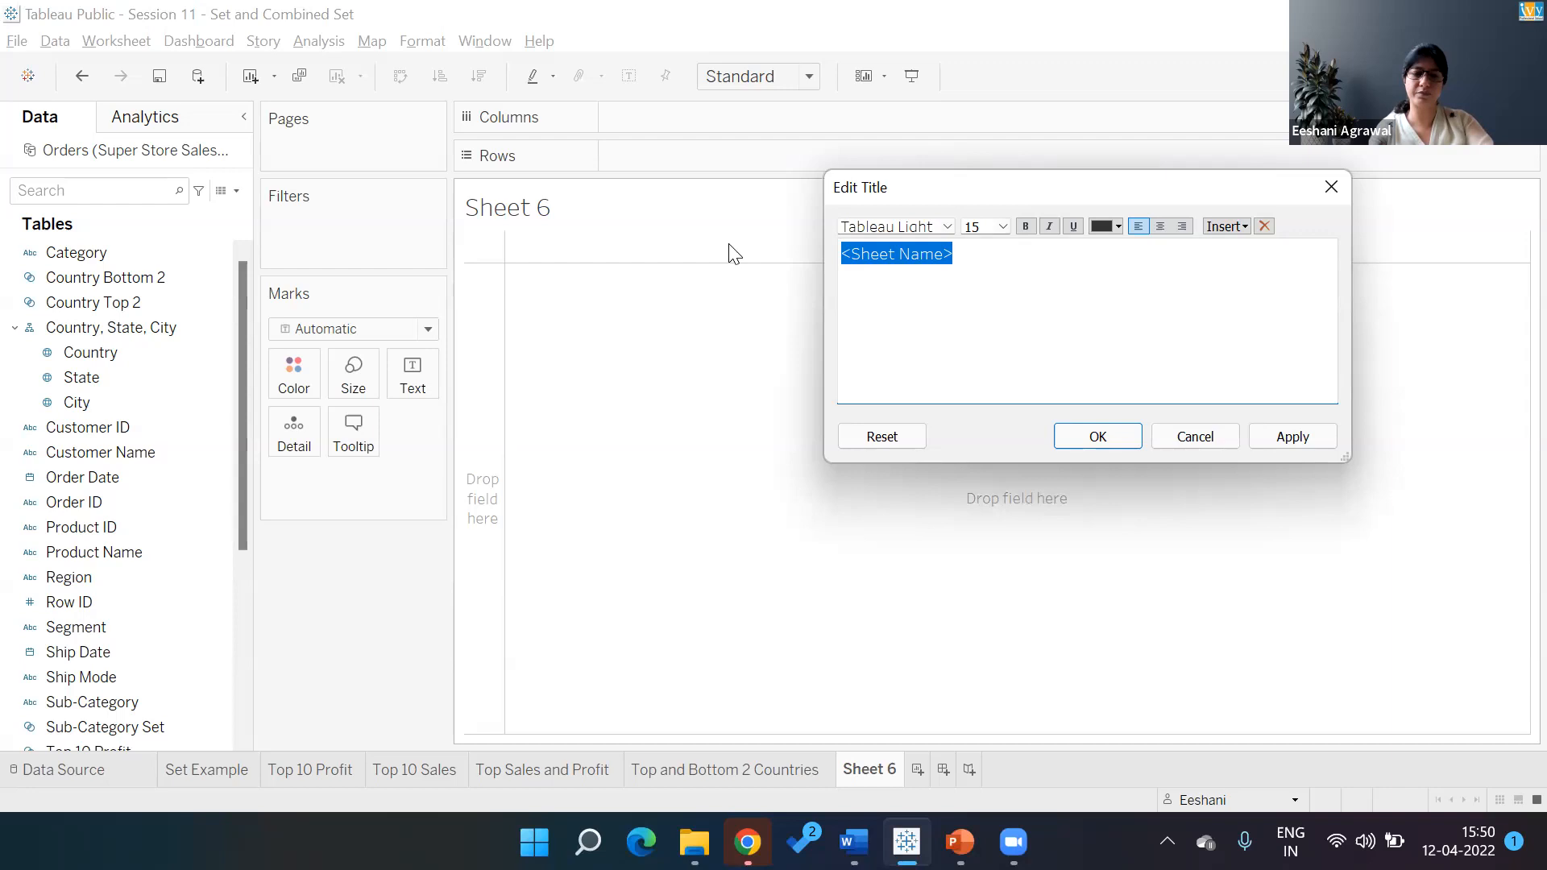
{"action": "type", "text": "Does higher sales mean "}
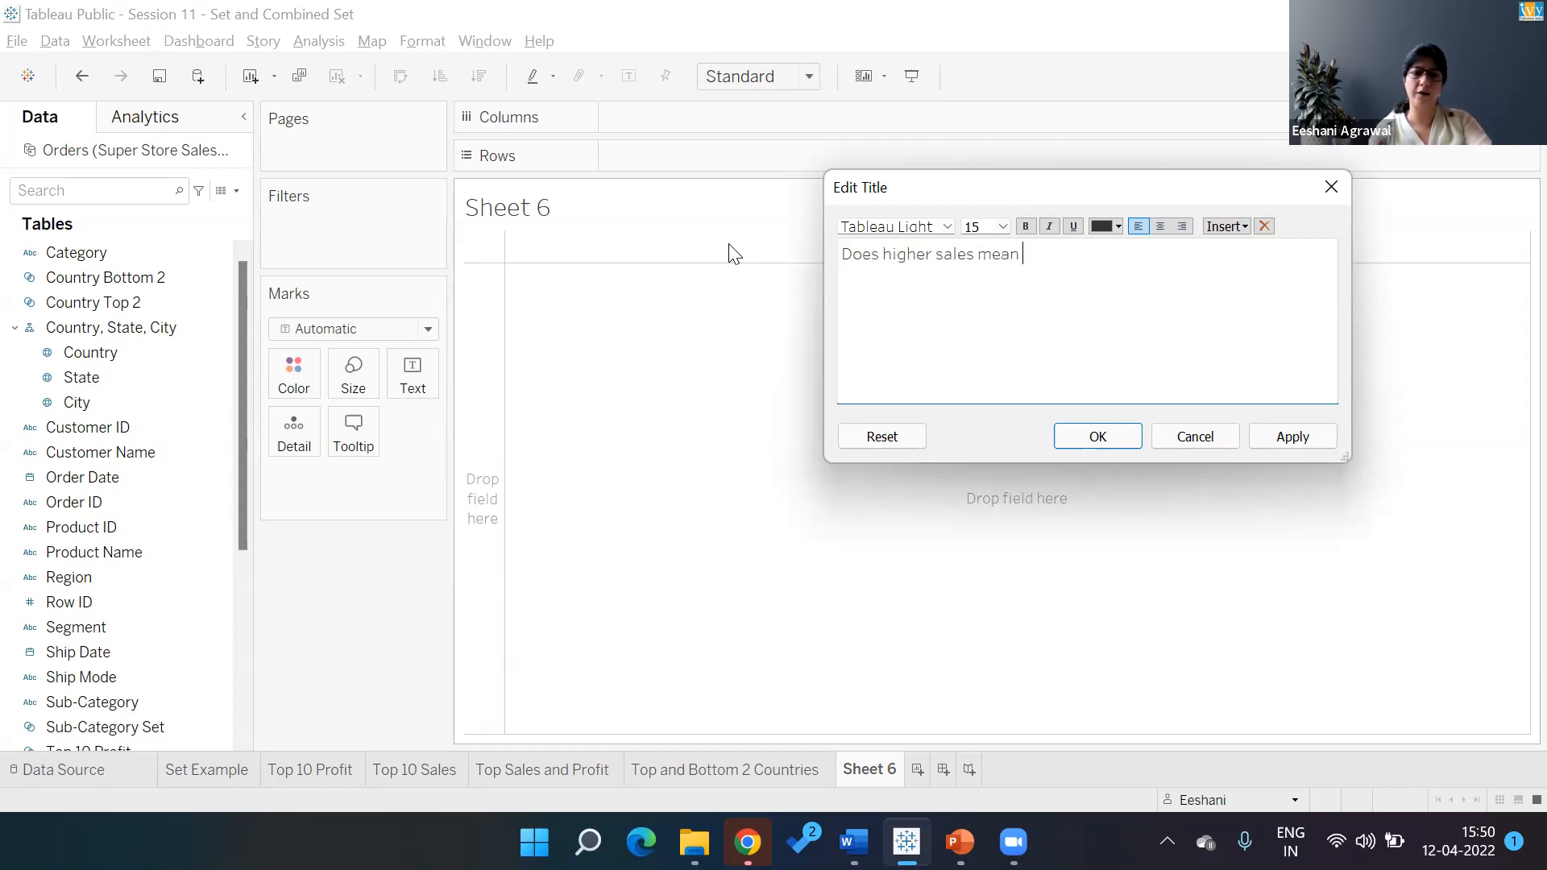
{"action": "type", "text": "higher profit?"}
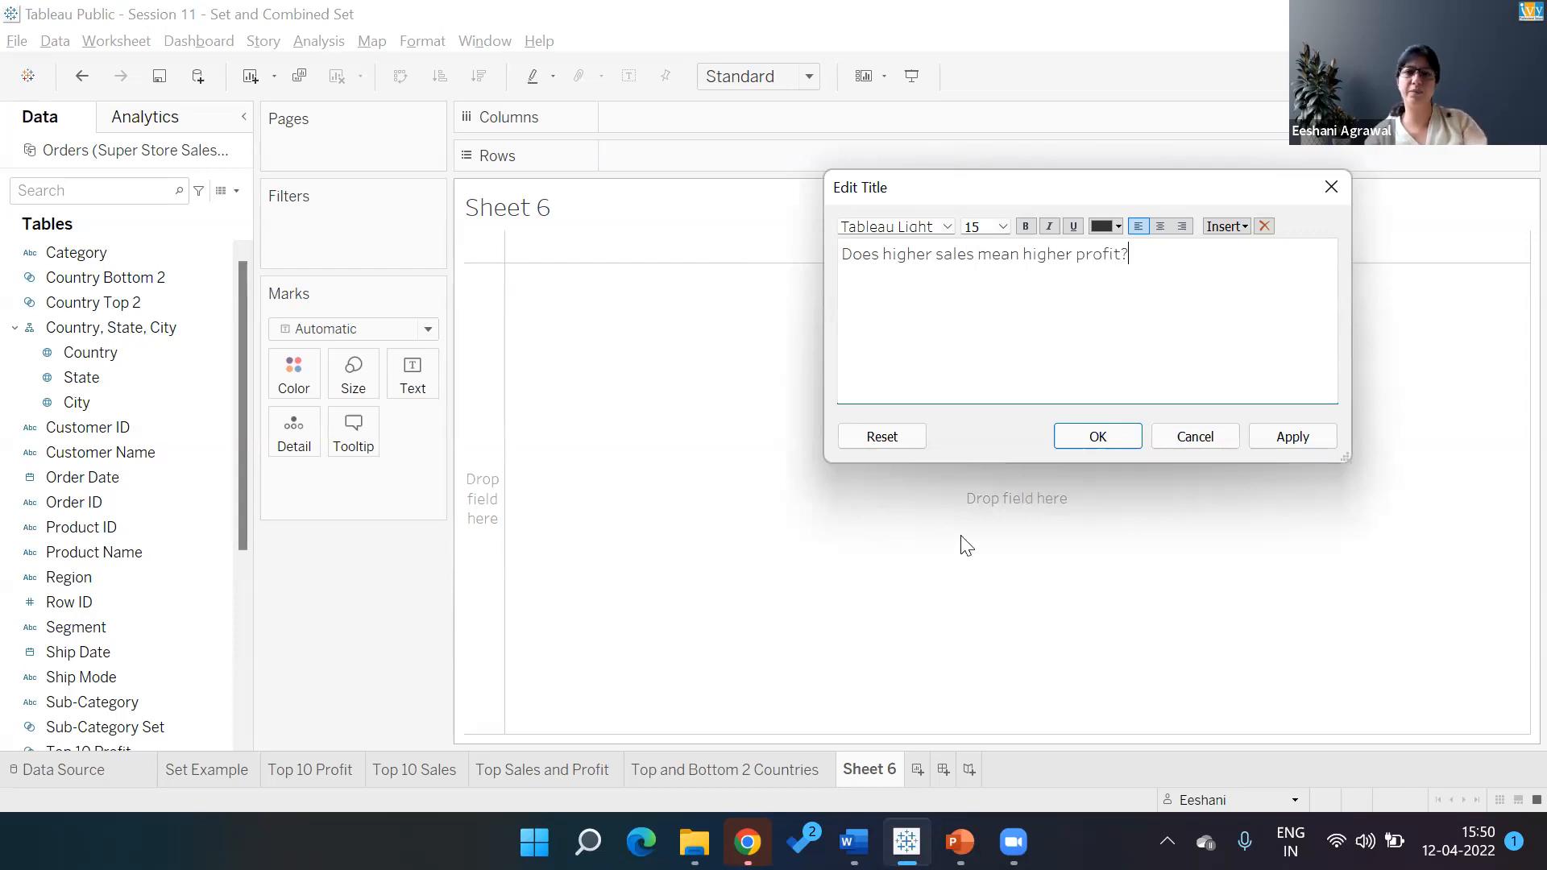
{"action": "left_click", "coordinate": [1079, 435]}
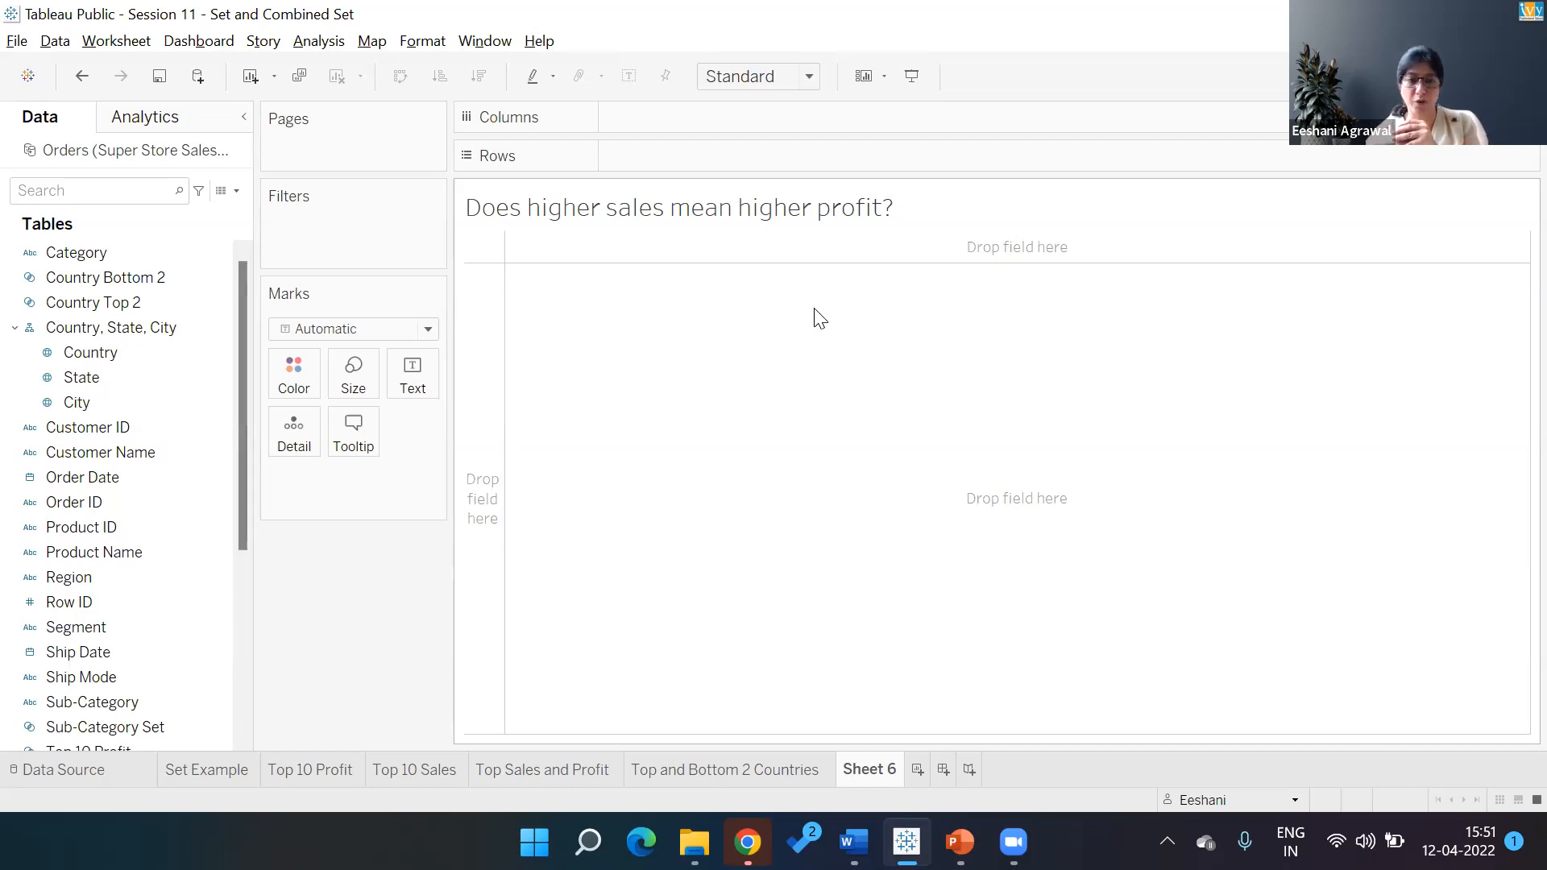
Plot SUM(Sales) against SUM(Profit) on Sheet 6 and colour the 17 points by Sub-Category
{"action": "left_click", "coordinate": [161, 303]}
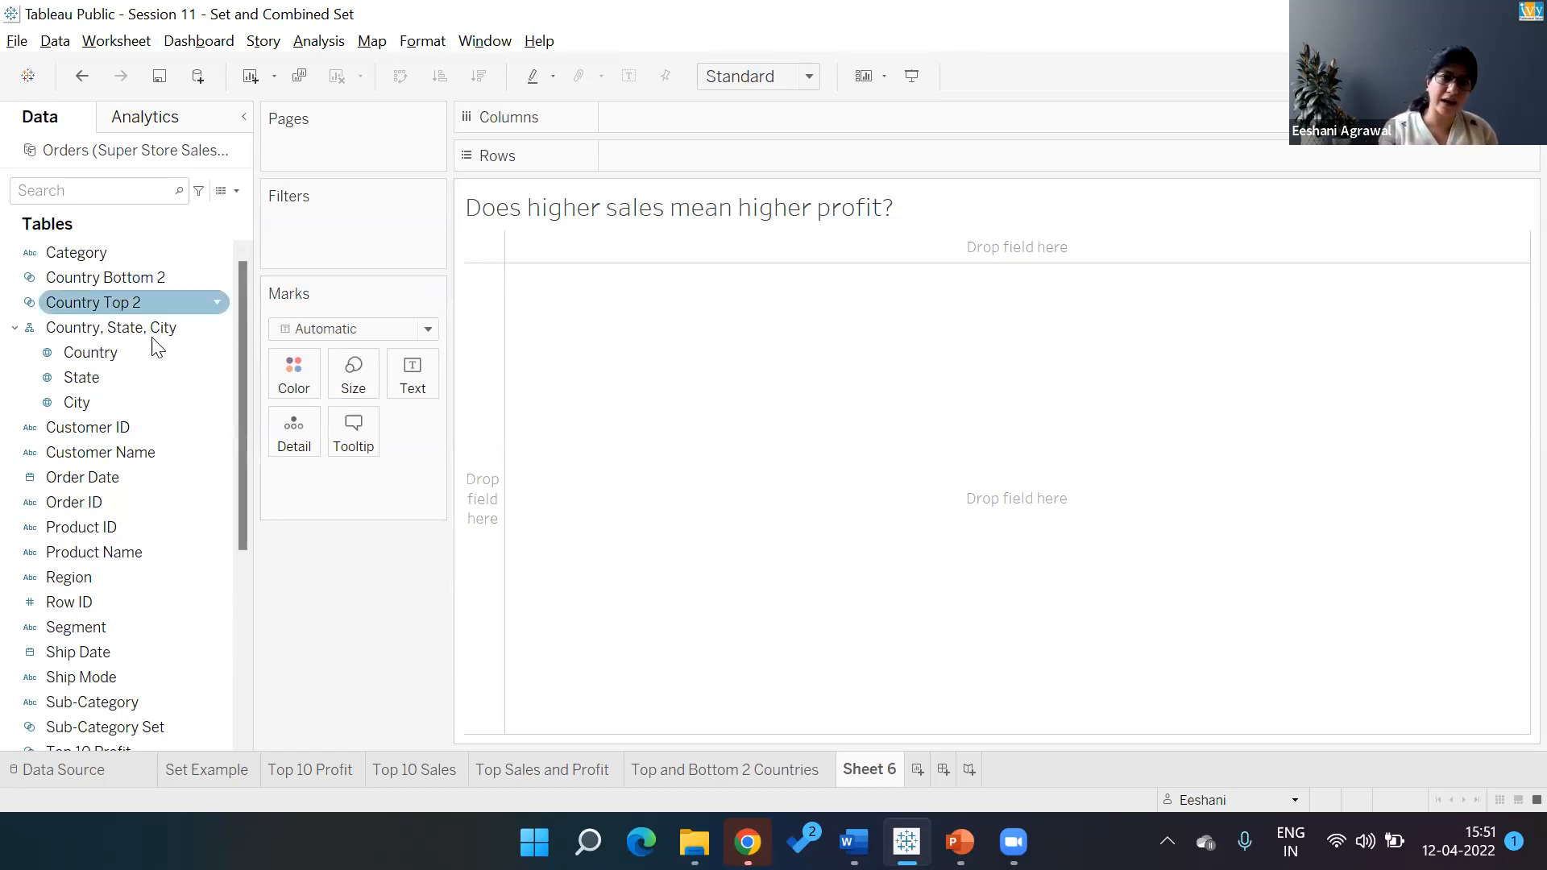
{"action": "left_click_drag", "start_coordinate": [242, 303], "coordinate": [243, 522]}
{"action": "left_click_drag", "start_coordinate": [64, 626], "coordinate": [512, 731]}
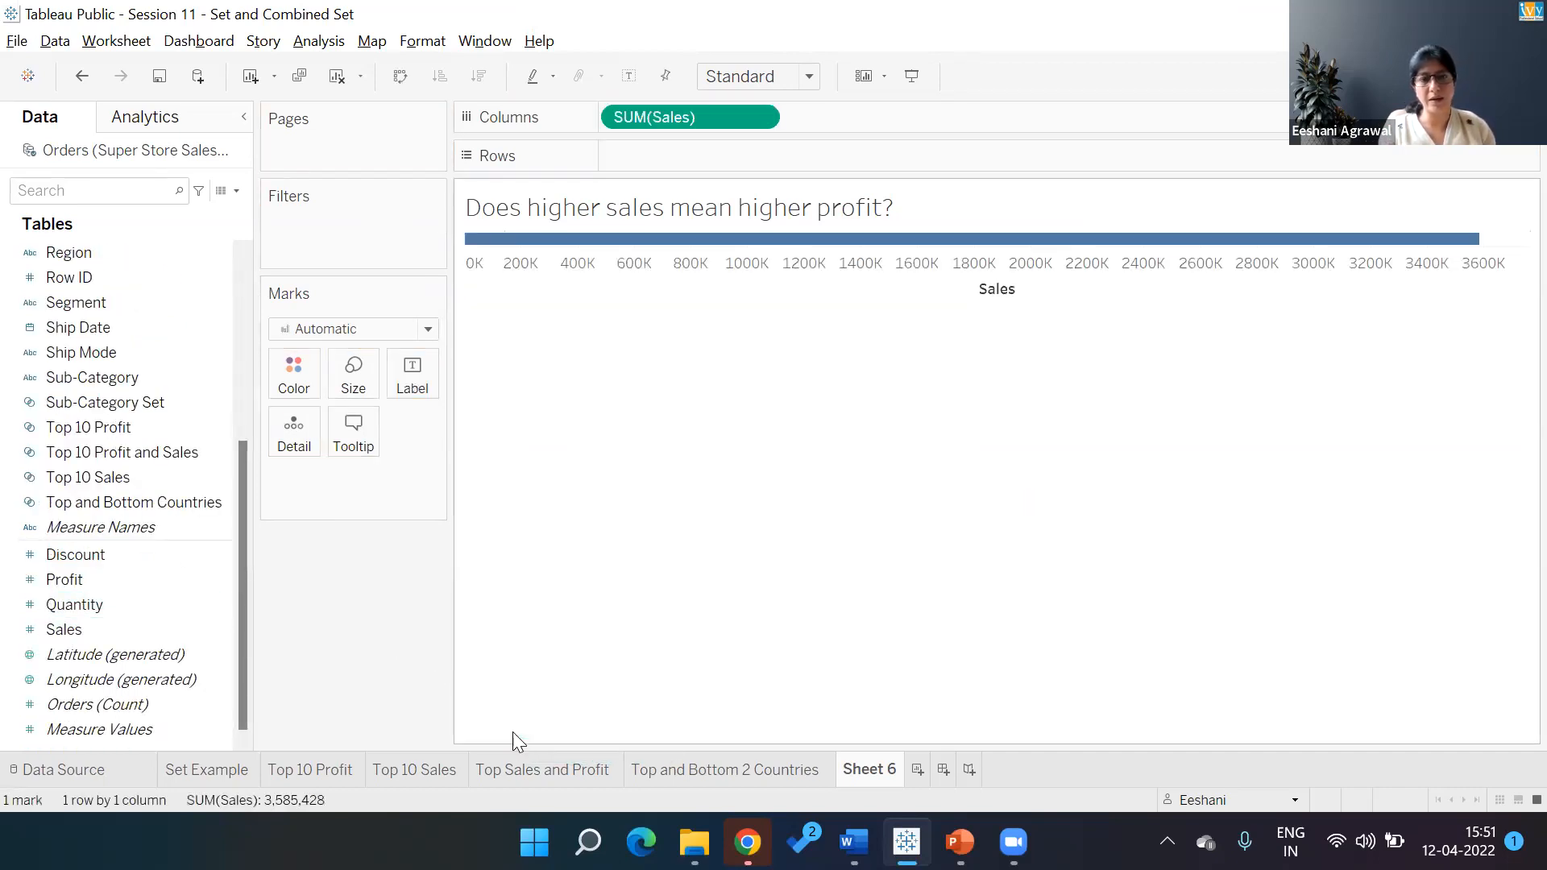
{"action": "left_click_drag", "start_coordinate": [72, 580], "coordinate": [466, 237]}
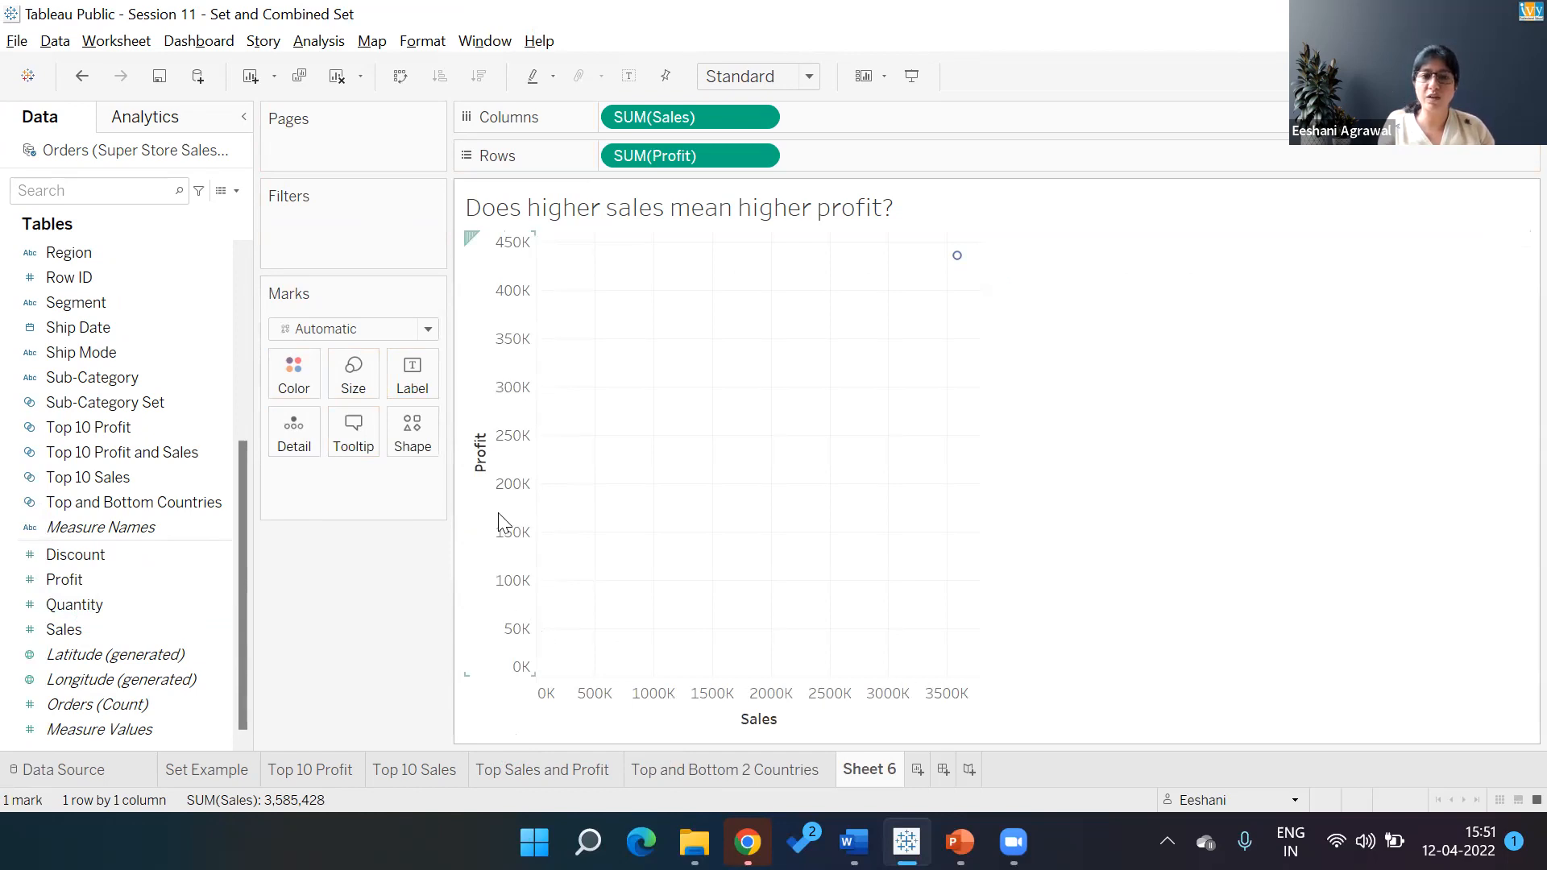
{"action": "left_click", "coordinate": [133, 394]}
{"action": "left_click_drag", "start_coordinate": [129, 379], "coordinate": [659, 343]}
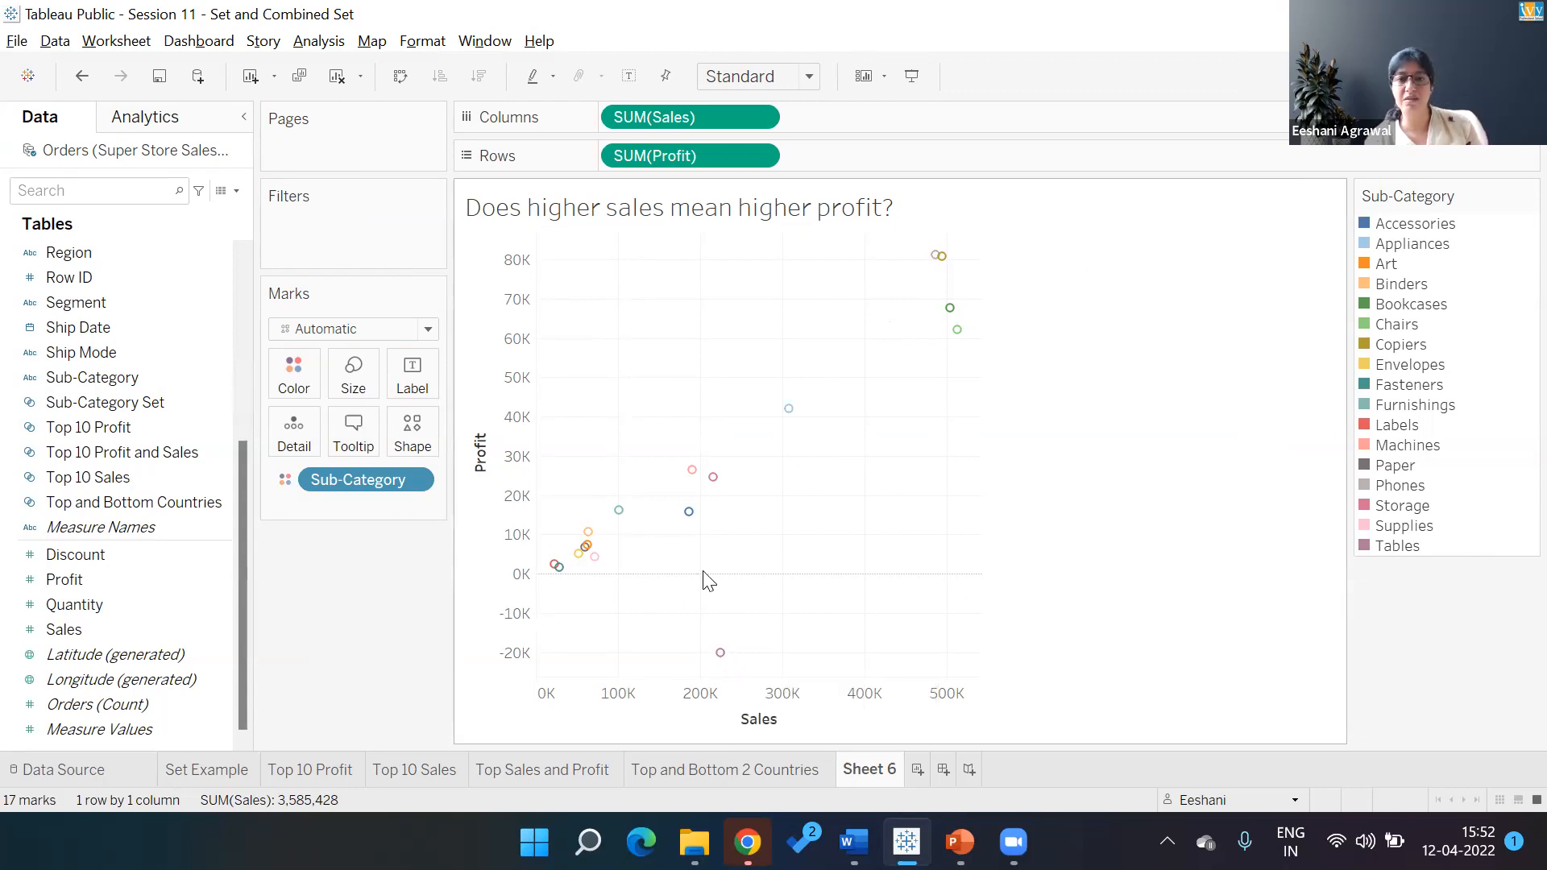
{"action": "mouse_move", "coordinate": [714, 669]}
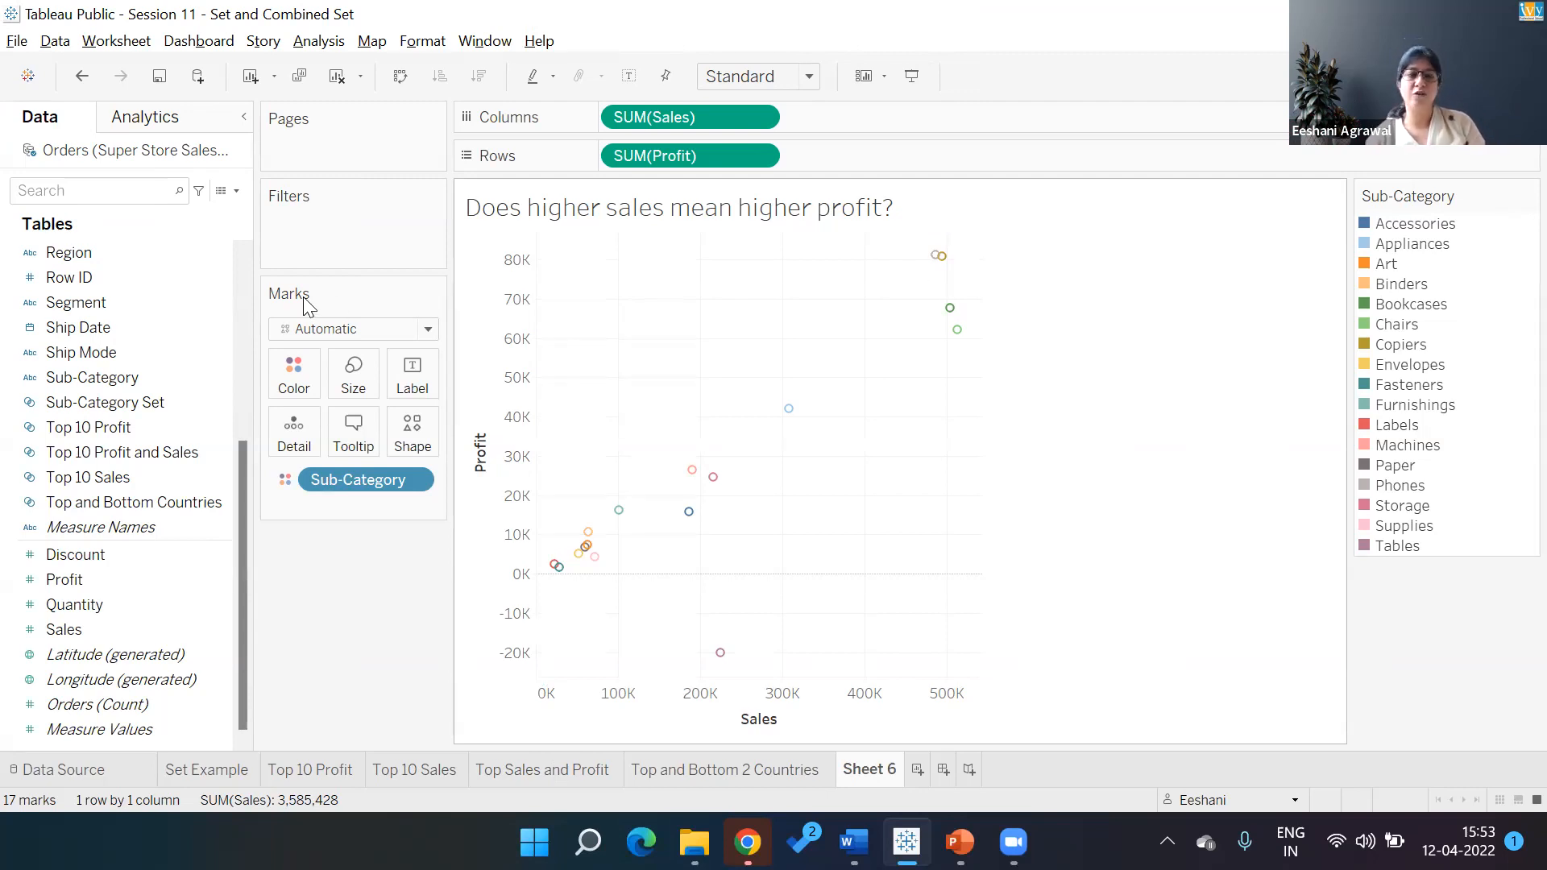
Add Cluster from the Analytics pane to the scatter with default settings
{"action": "left_click", "coordinate": [146, 117]}
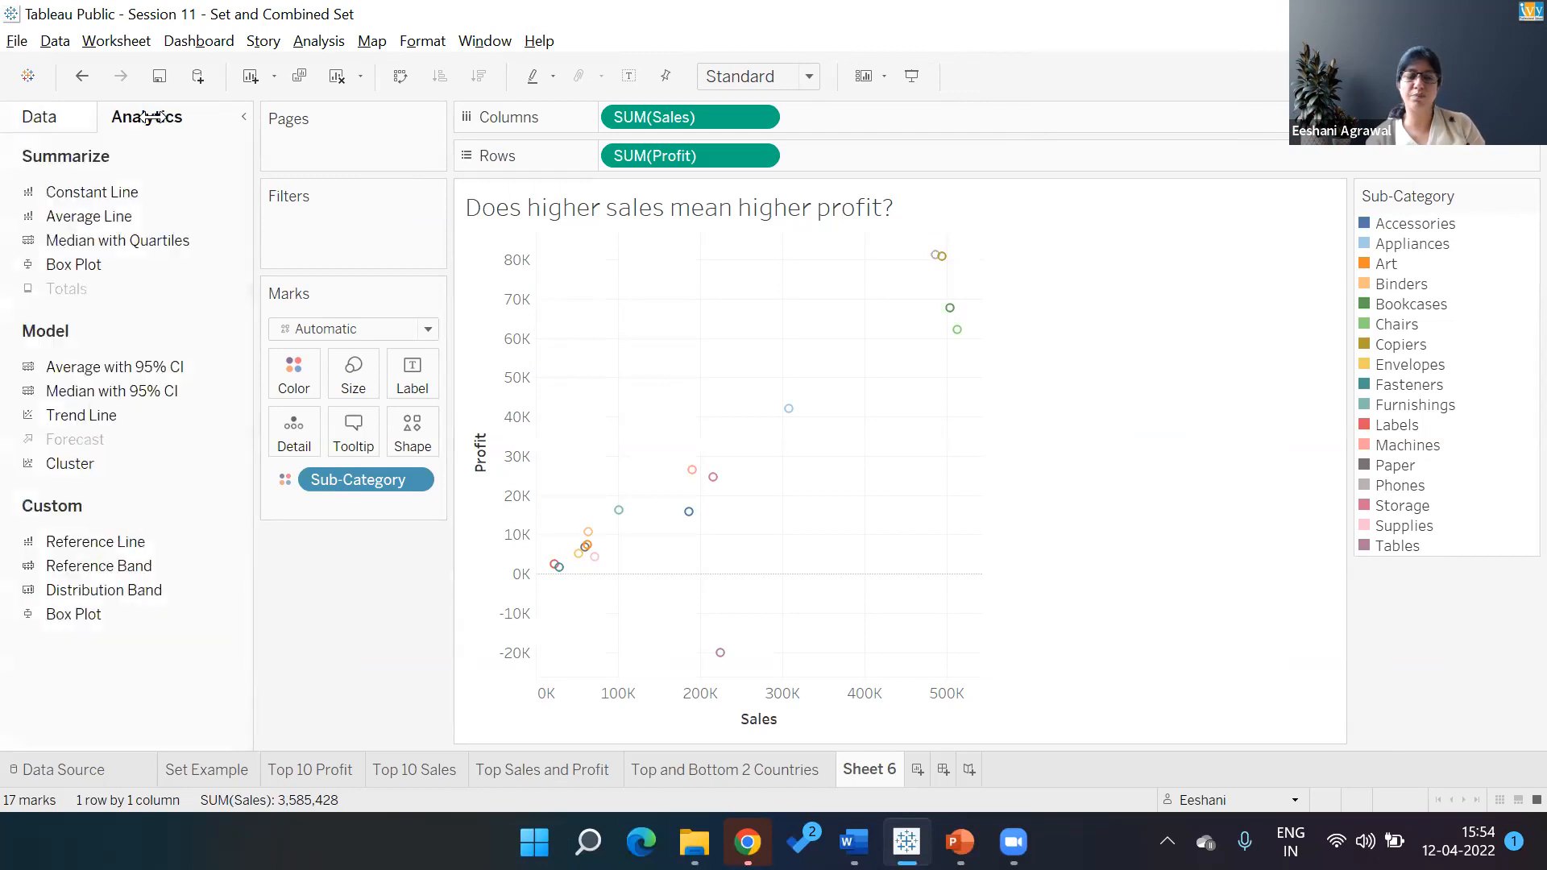
{"action": "left_click", "coordinate": [44, 118]}
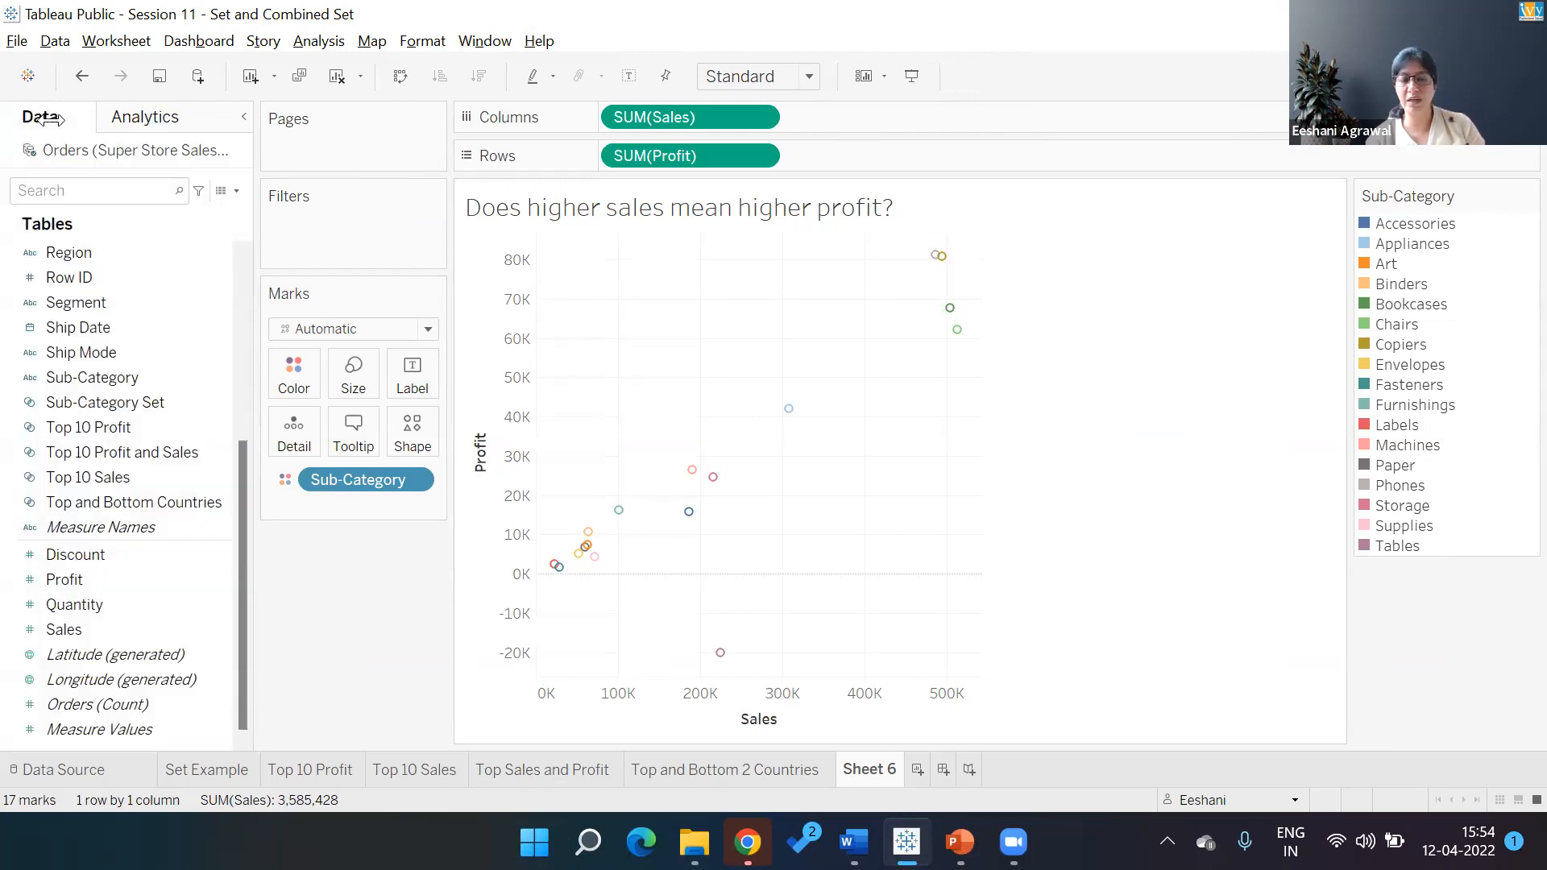
{"action": "left_click", "coordinate": [162, 111]}
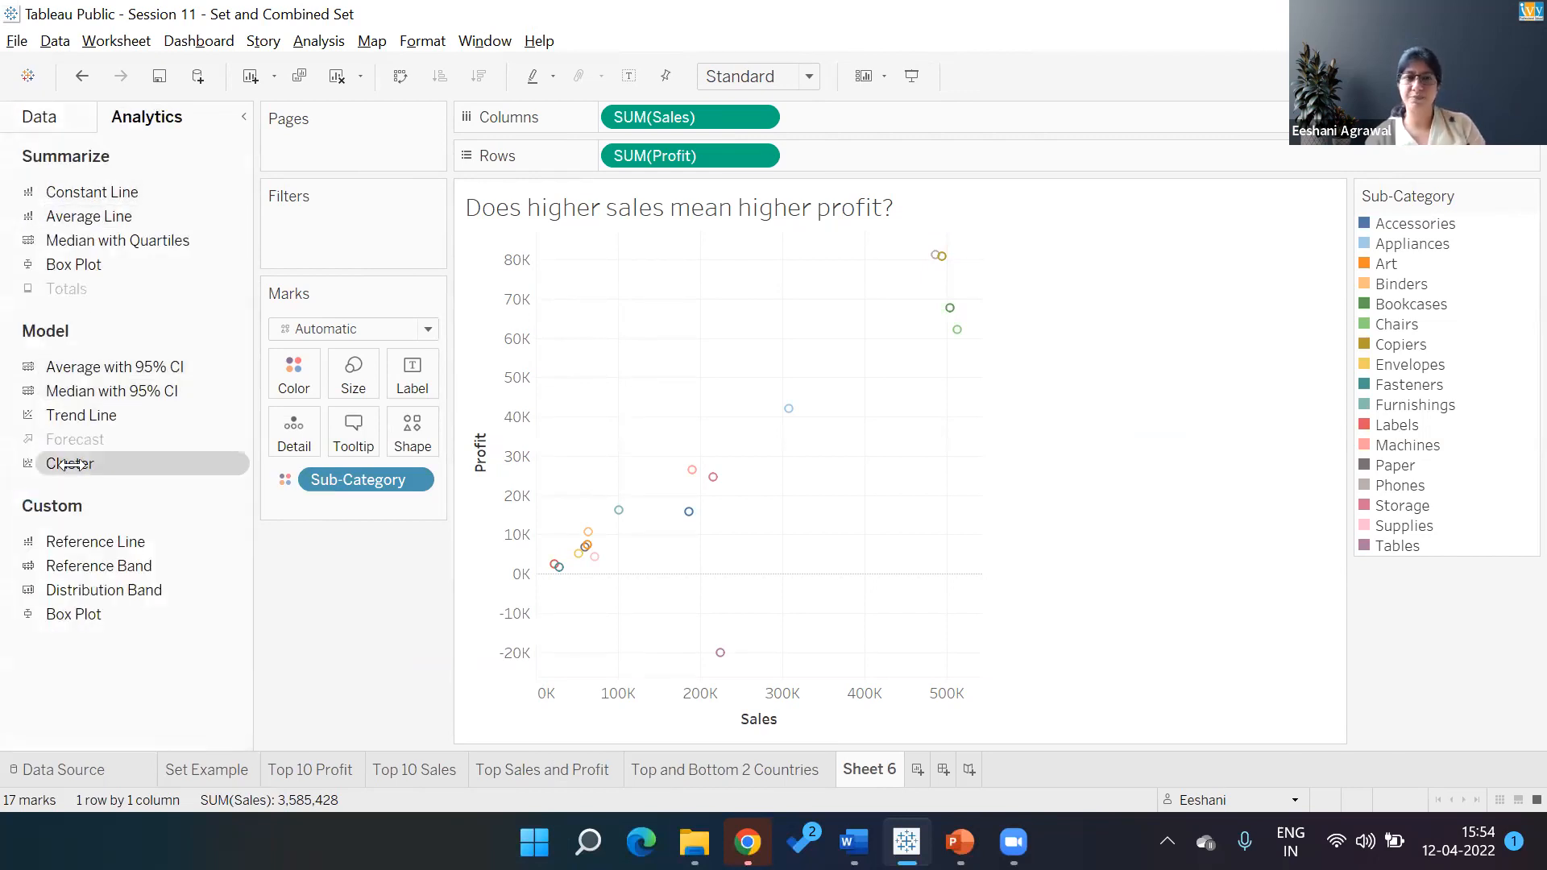
{"action": "left_click_drag", "start_coordinate": [69, 464], "coordinate": [612, 270]}
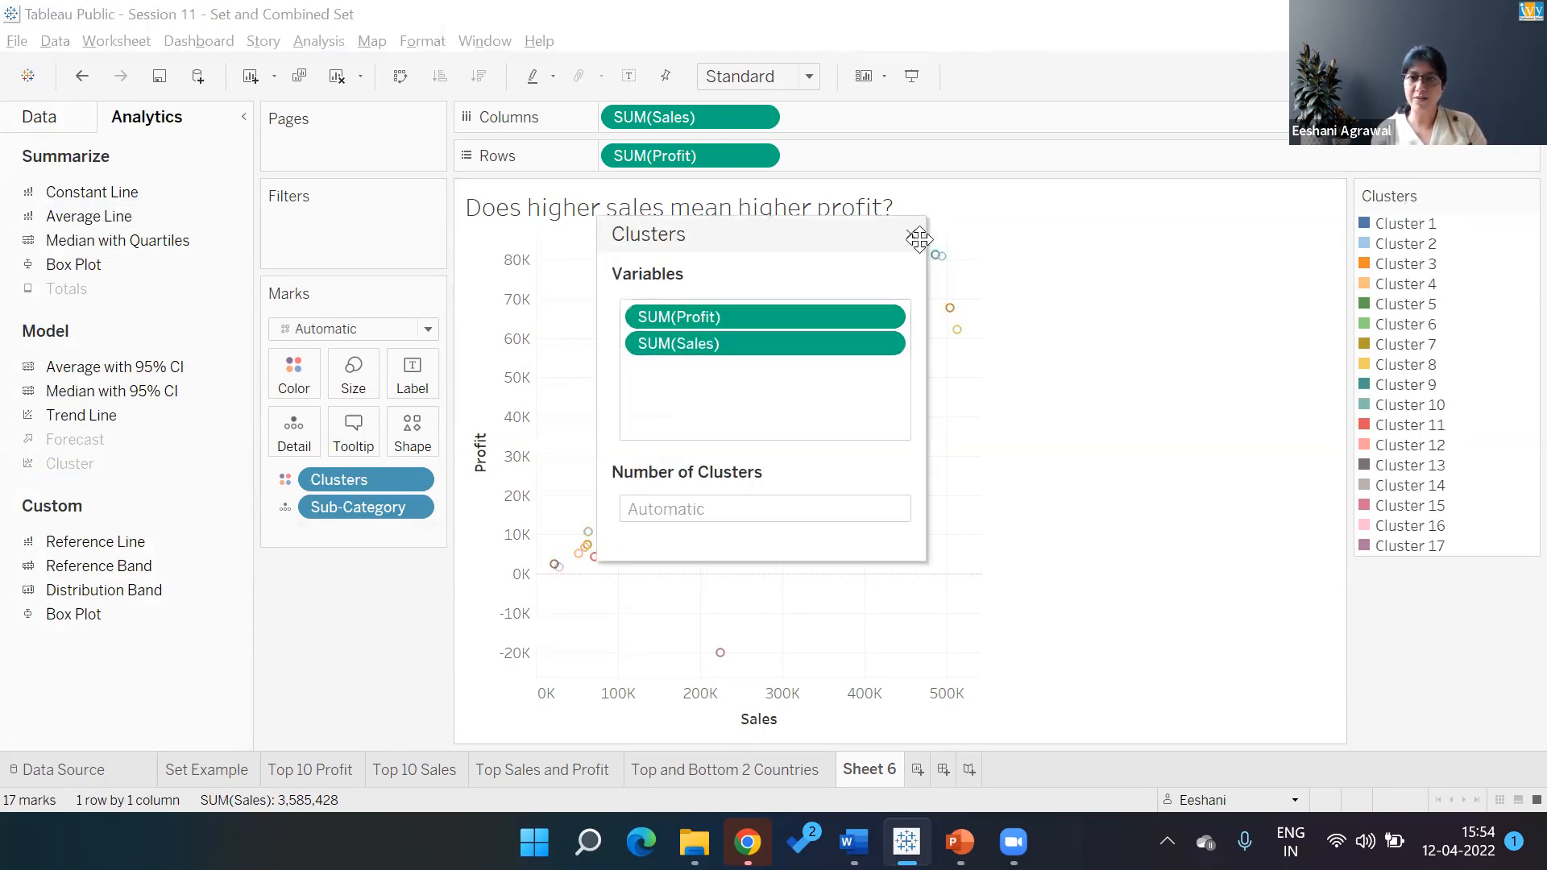
{"action": "left_click", "coordinate": [911, 235]}
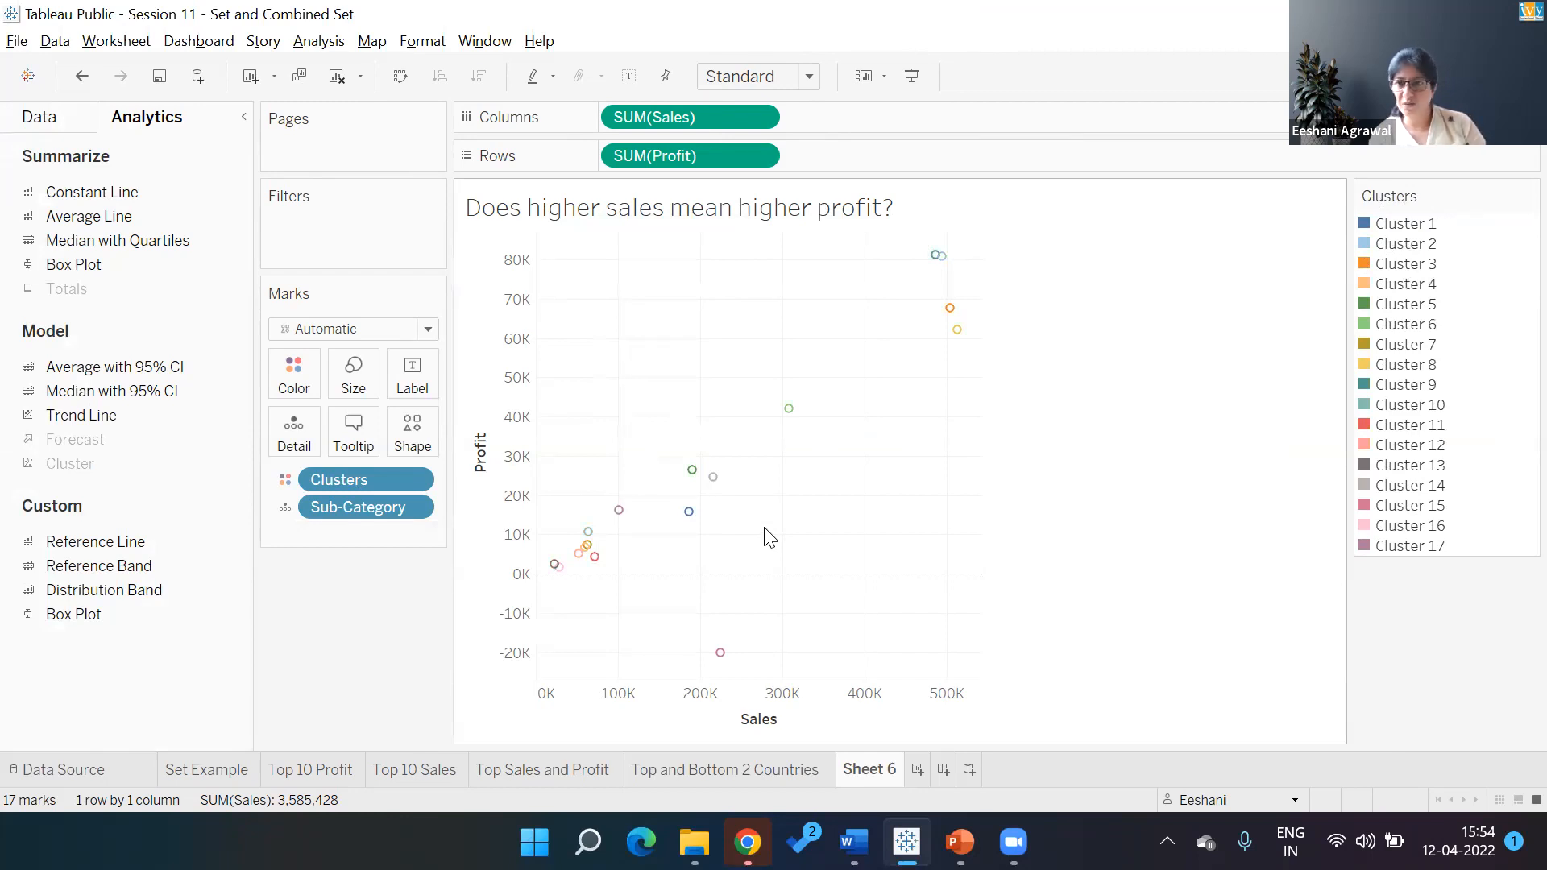
Edit the Clusters pill to set the number of clusters to 4
{"action": "left_click", "coordinate": [362, 482]}
{"action": "right_click", "coordinate": [362, 481]}
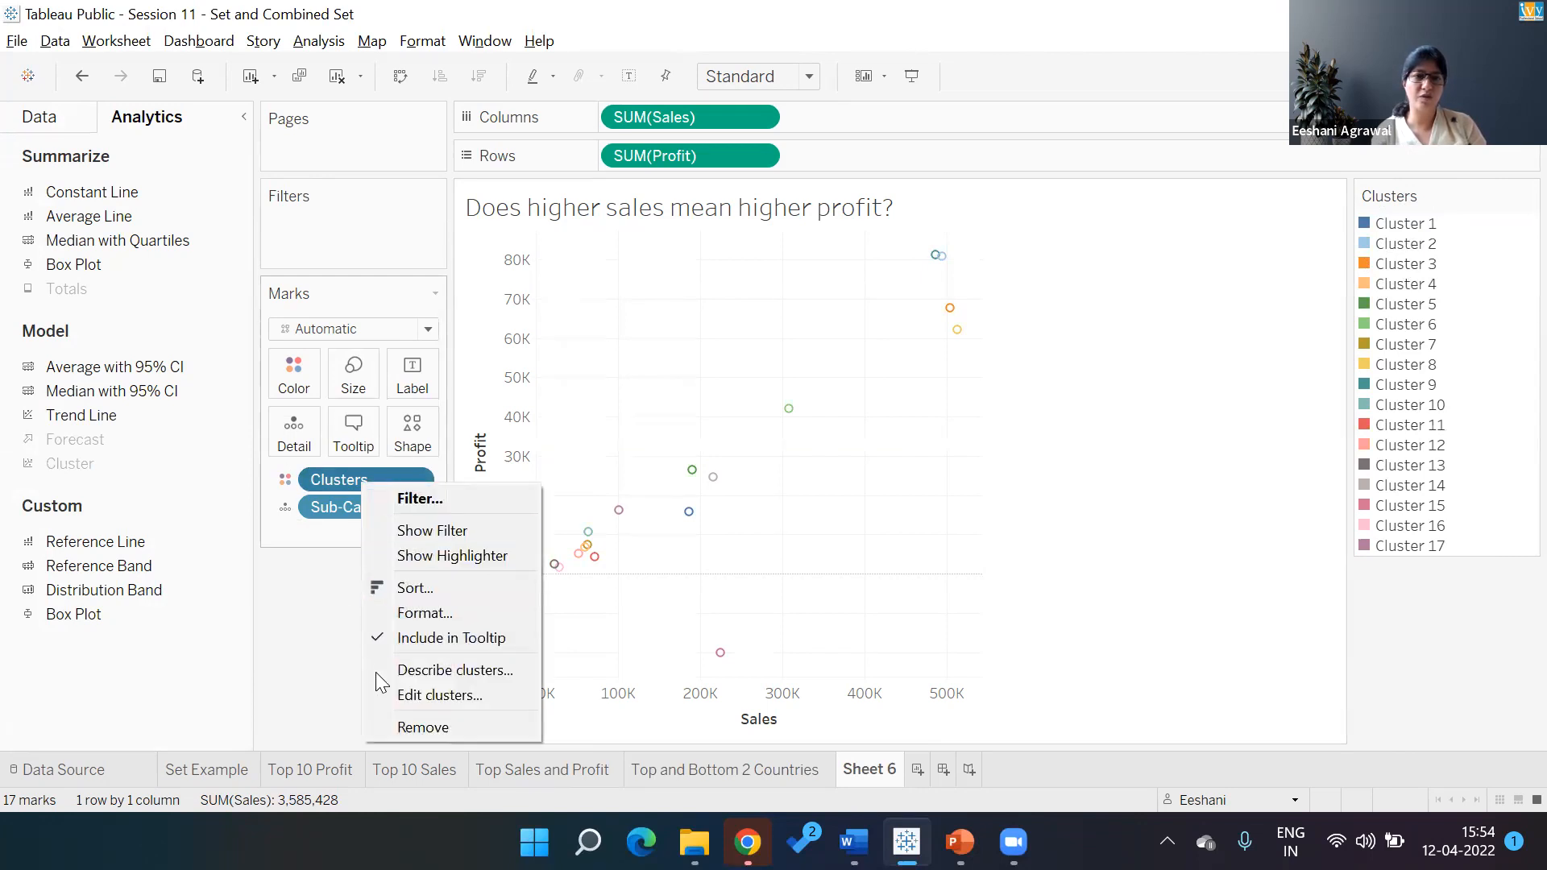
{"action": "left_click", "coordinate": [419, 694]}
{"action": "left_click", "coordinate": [692, 507]}
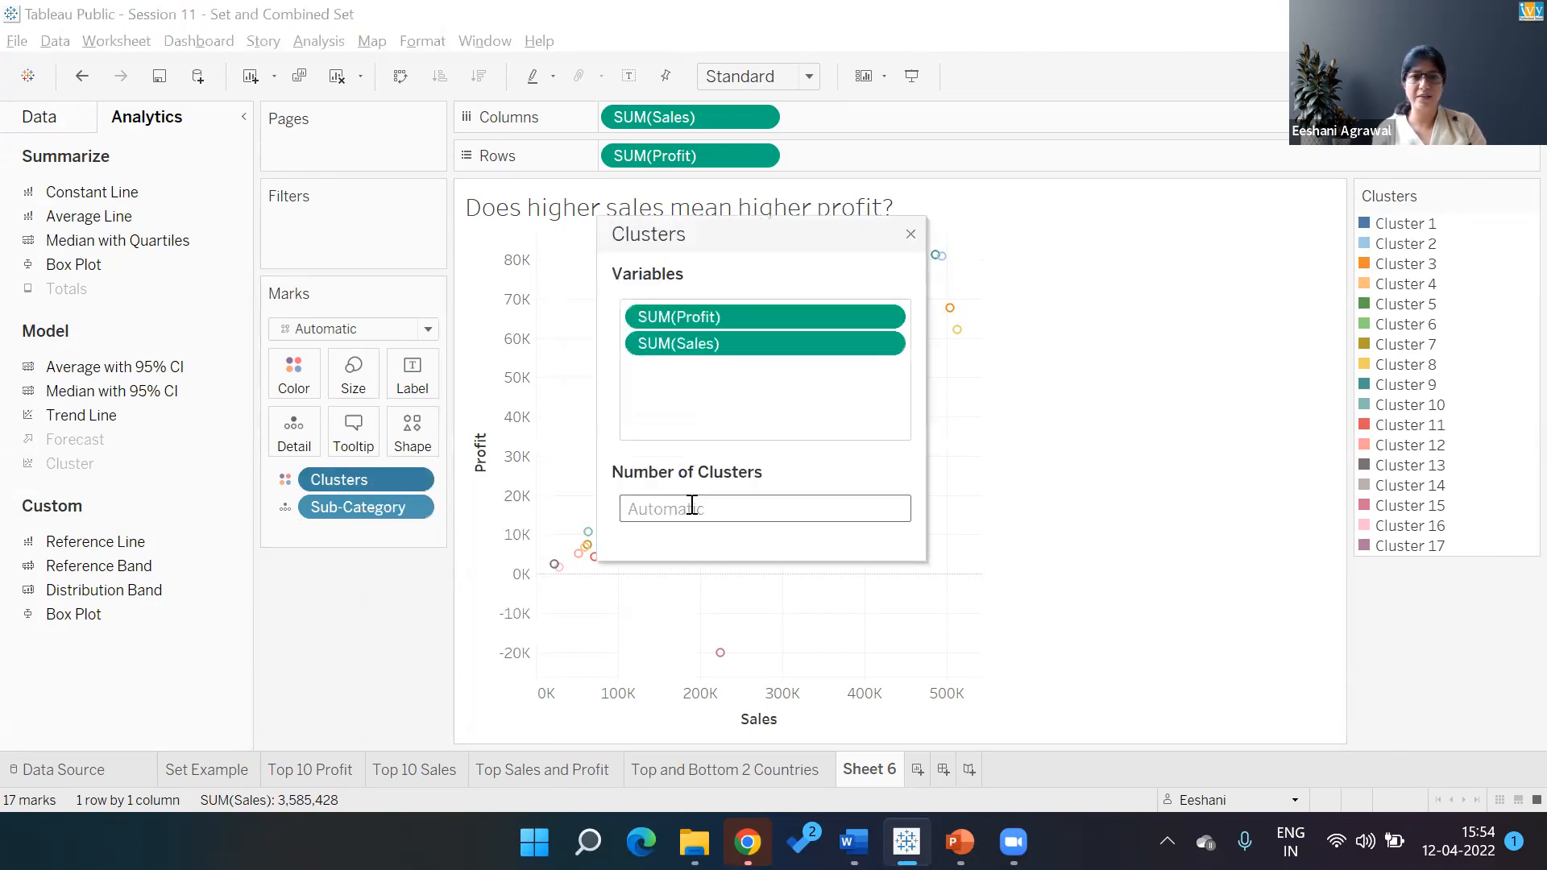
{"action": "type", "text": "4"}
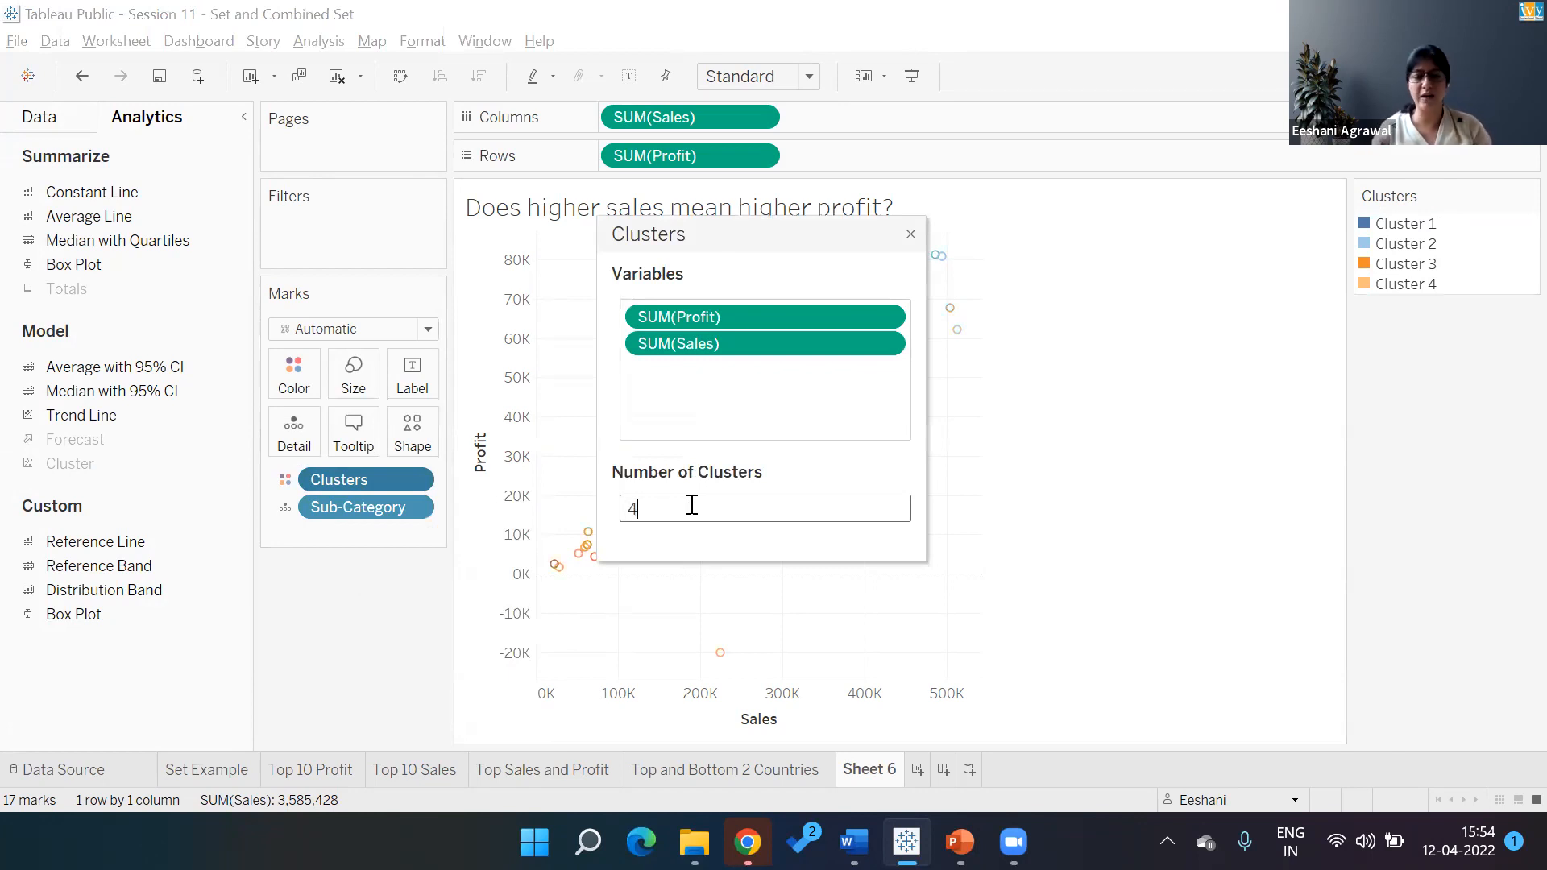
{"action": "left_click", "coordinate": [911, 236]}
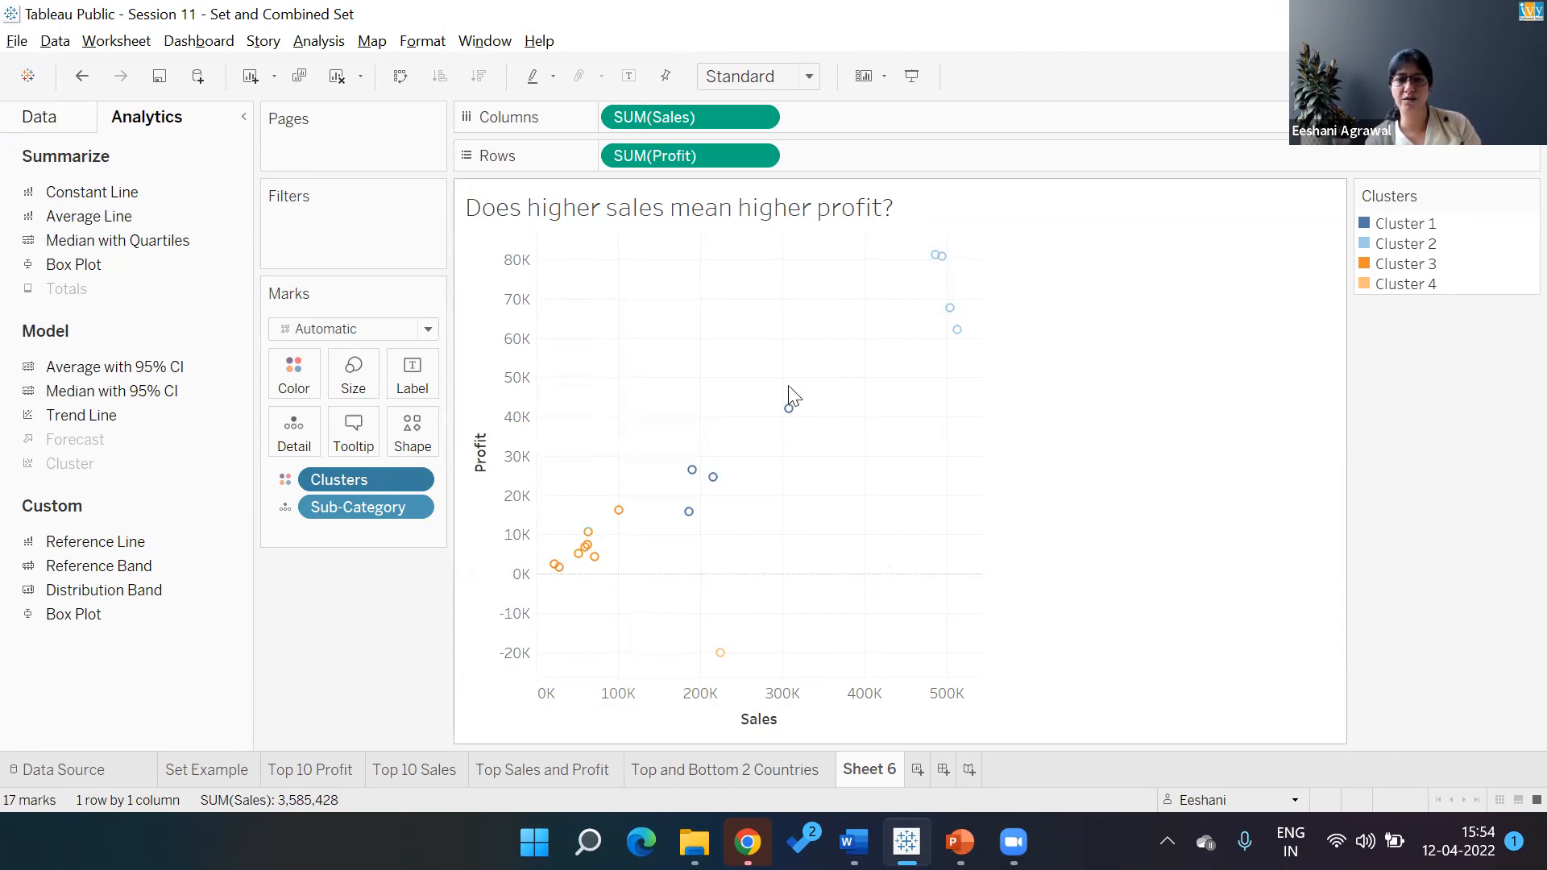
{"action": "mouse_move", "coordinate": [788, 425]}
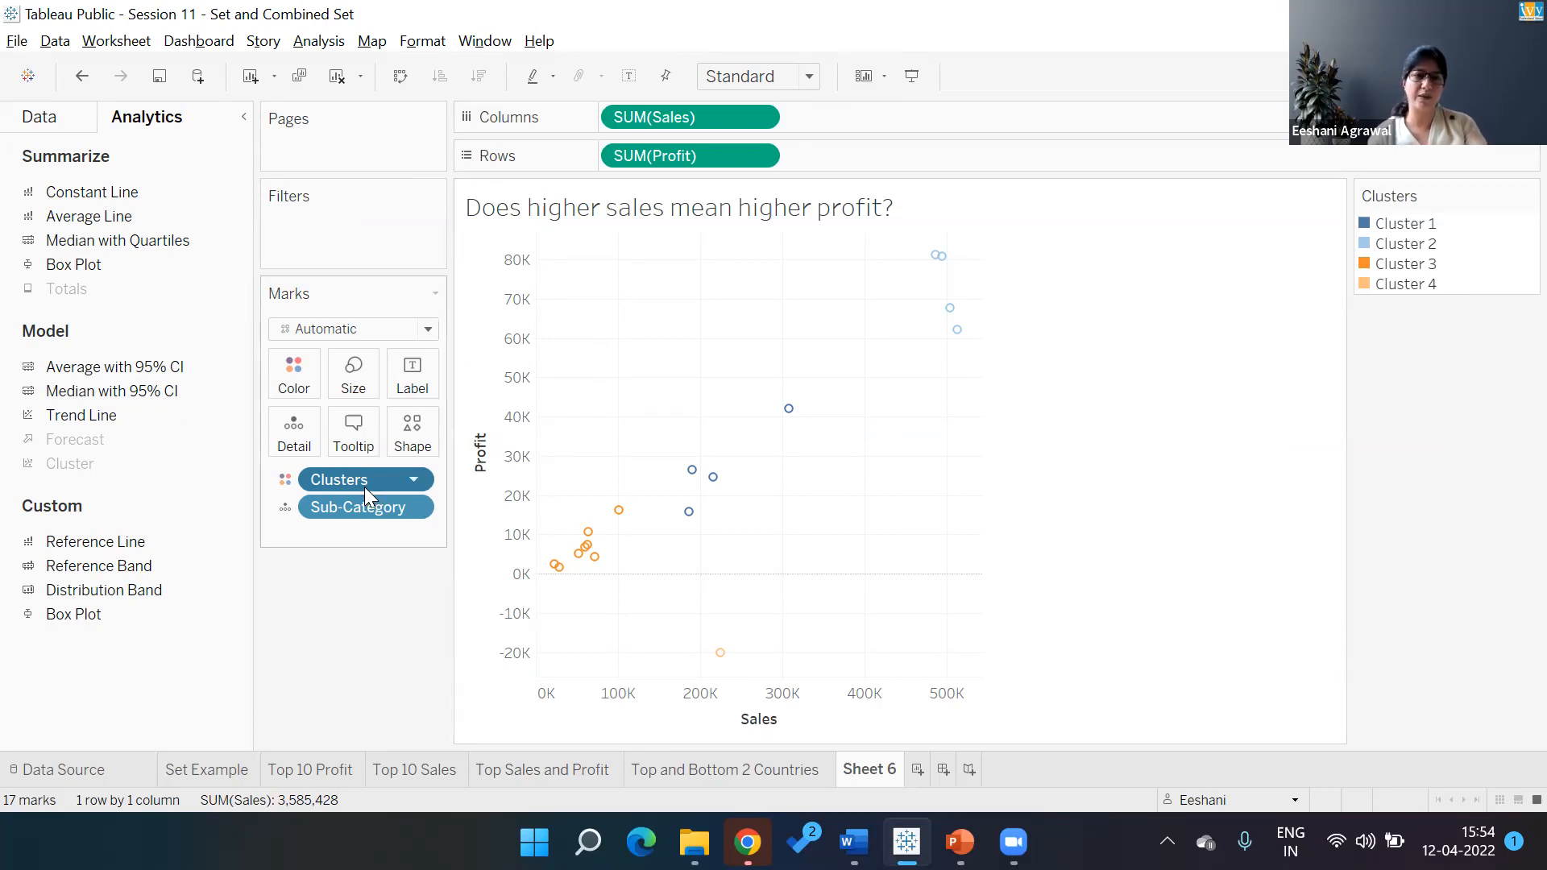
Remove the Clusters and Sub-Category pills and break the scatter down by Country
{"action": "left_click_drag", "start_coordinate": [364, 486], "coordinate": [365, 569]}
{"action": "left_click_drag", "start_coordinate": [364, 488], "coordinate": [356, 678]}
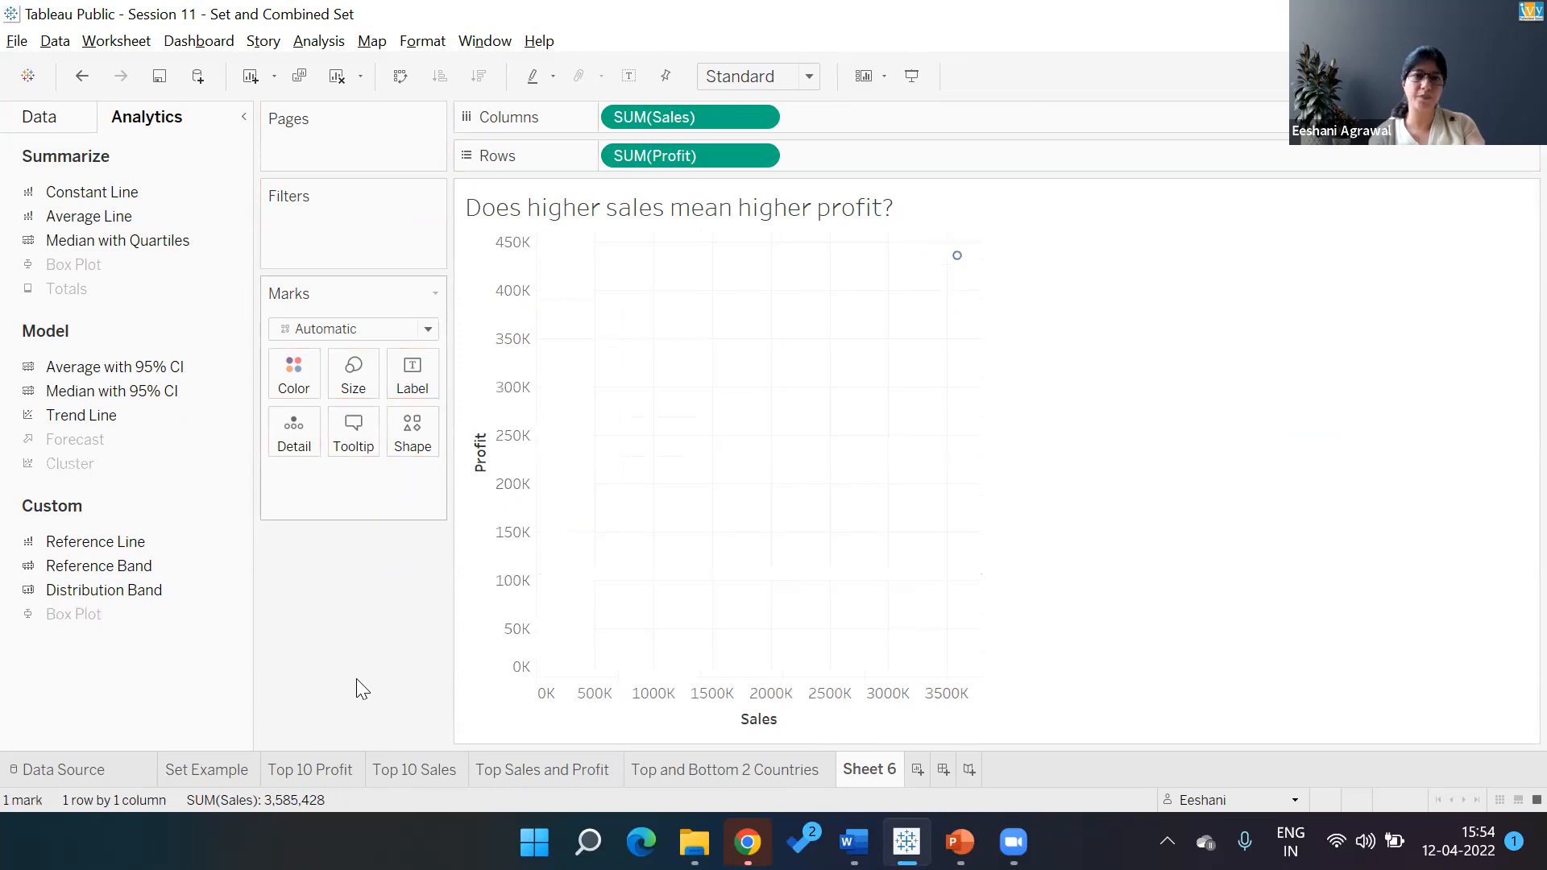
{"action": "left_click", "coordinate": [69, 119]}
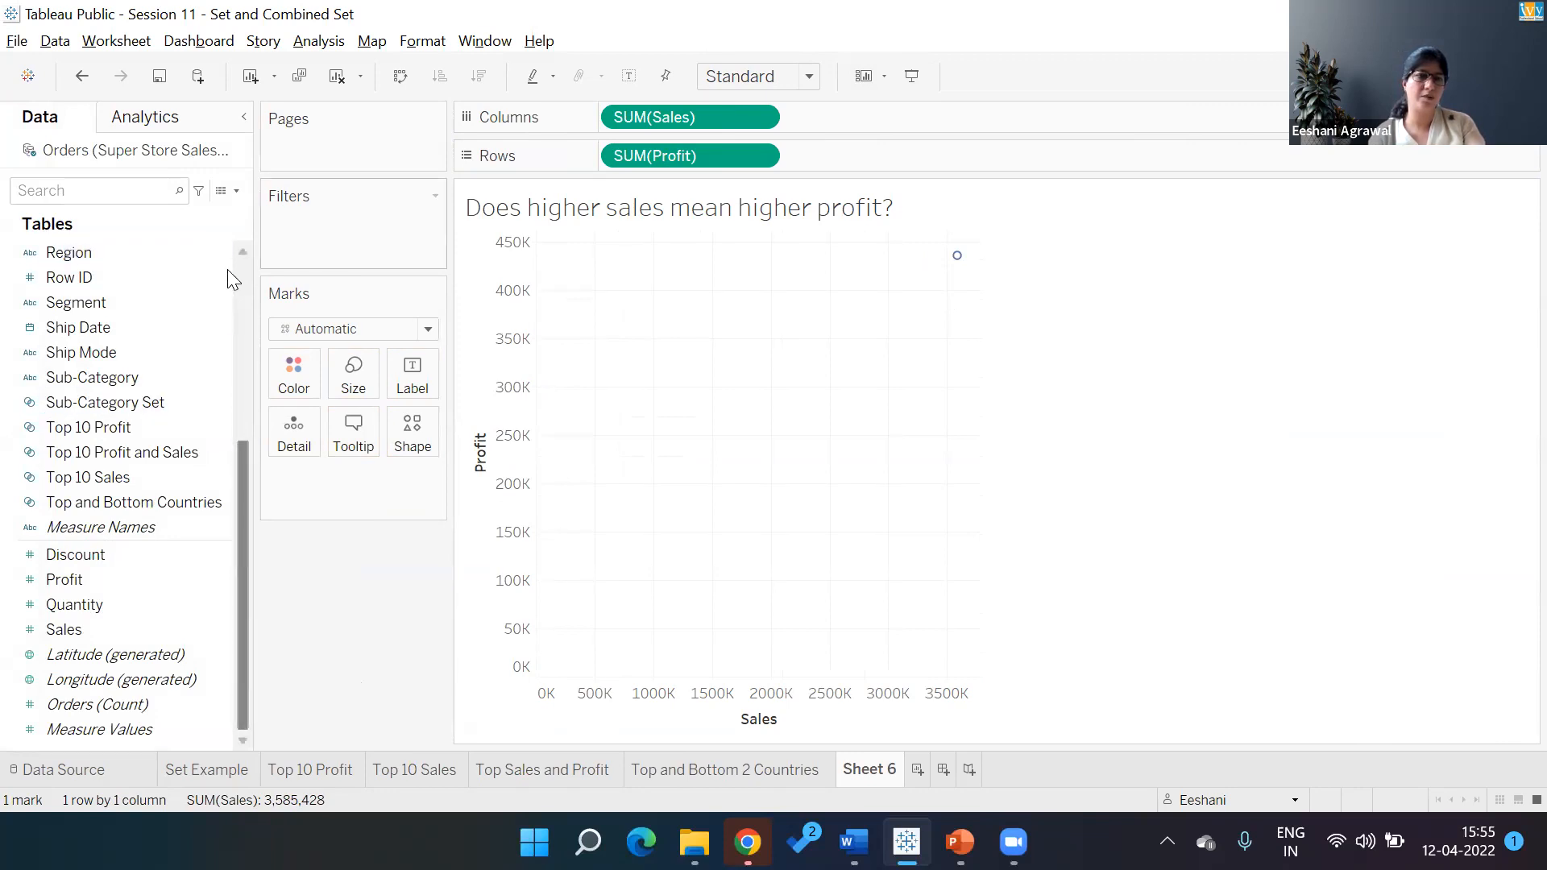
{"action": "scroll", "coordinate": [113, 347], "scroll_direction": "up", "scroll_amount": 5}
{"action": "scroll", "coordinate": [109, 355], "scroll_direction": "up", "scroll_amount": 1}
{"action": "double_click", "coordinate": [105, 353]}
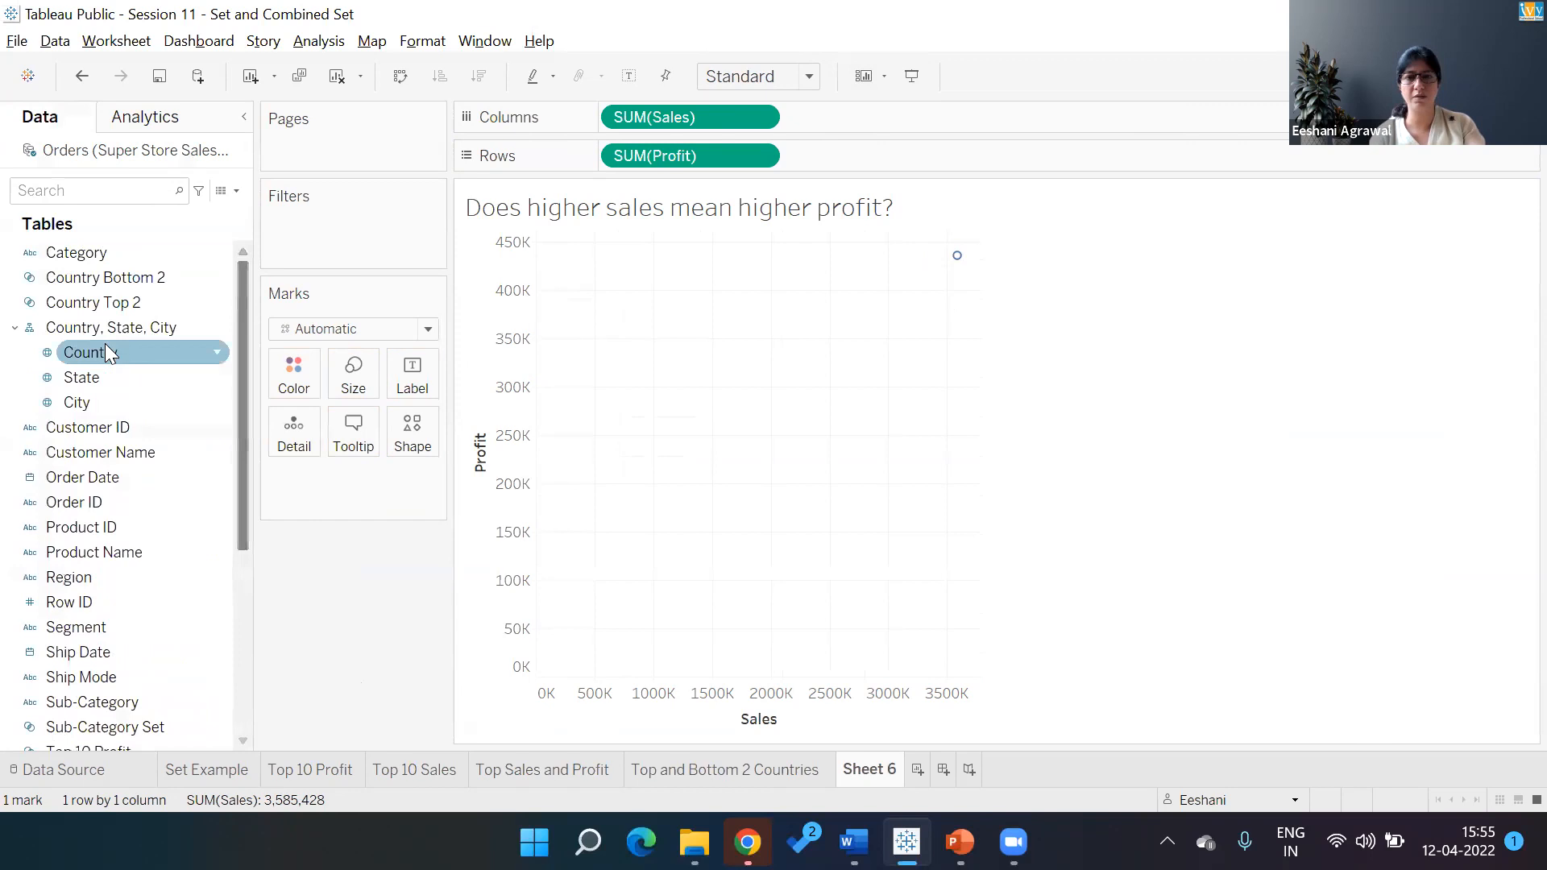
Apply automatic clustering to split the 23 country points into two clusters
{"action": "left_click", "coordinate": [165, 121]}
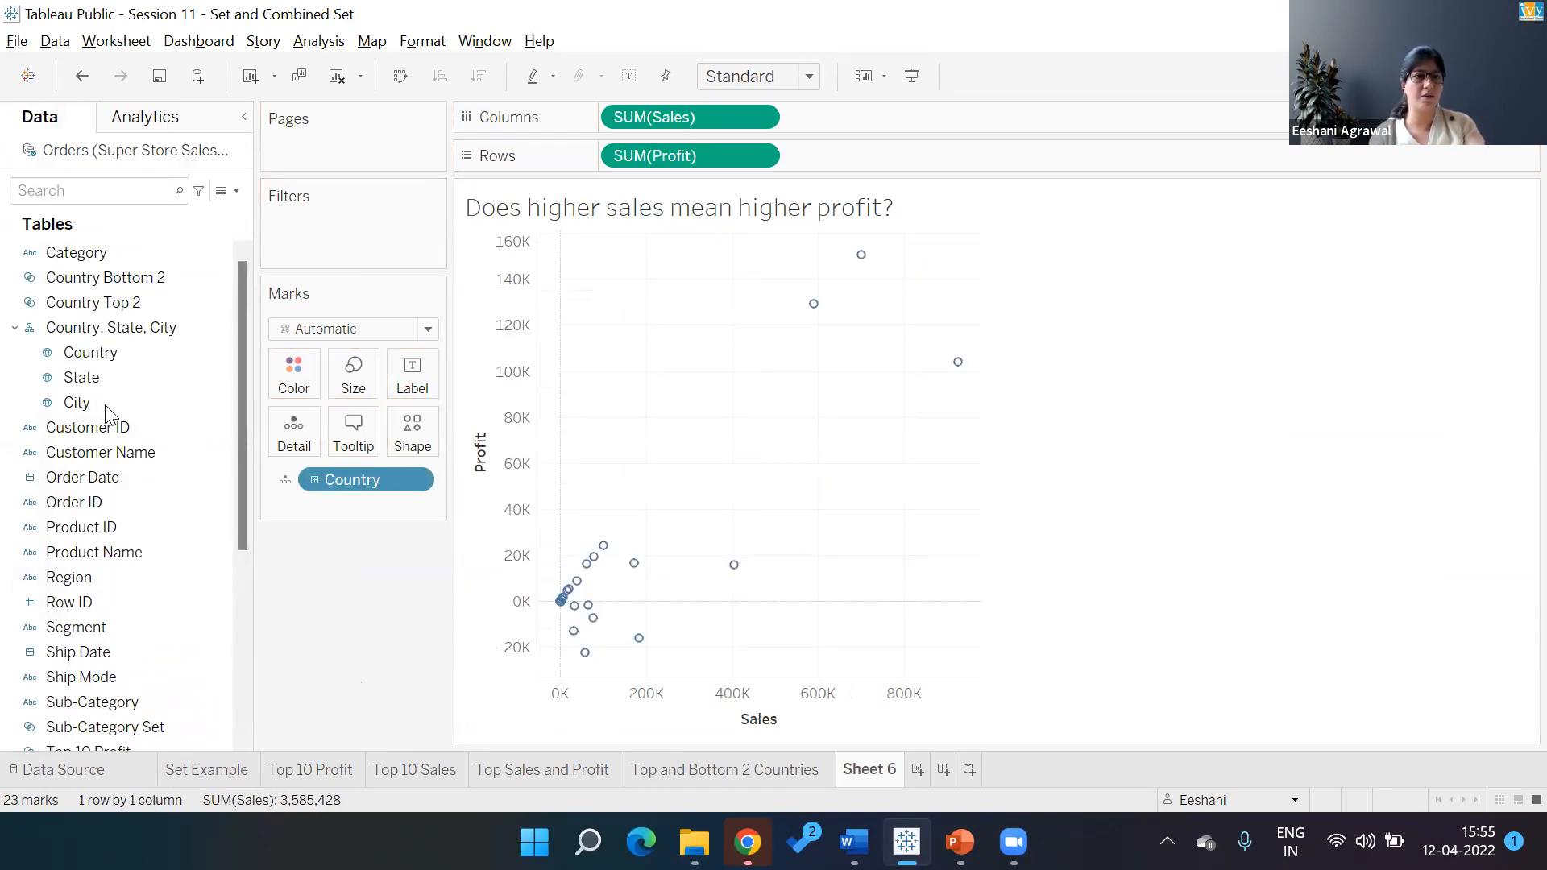
{"action": "left_click_drag", "start_coordinate": [700, 298], "coordinate": [619, 253]}
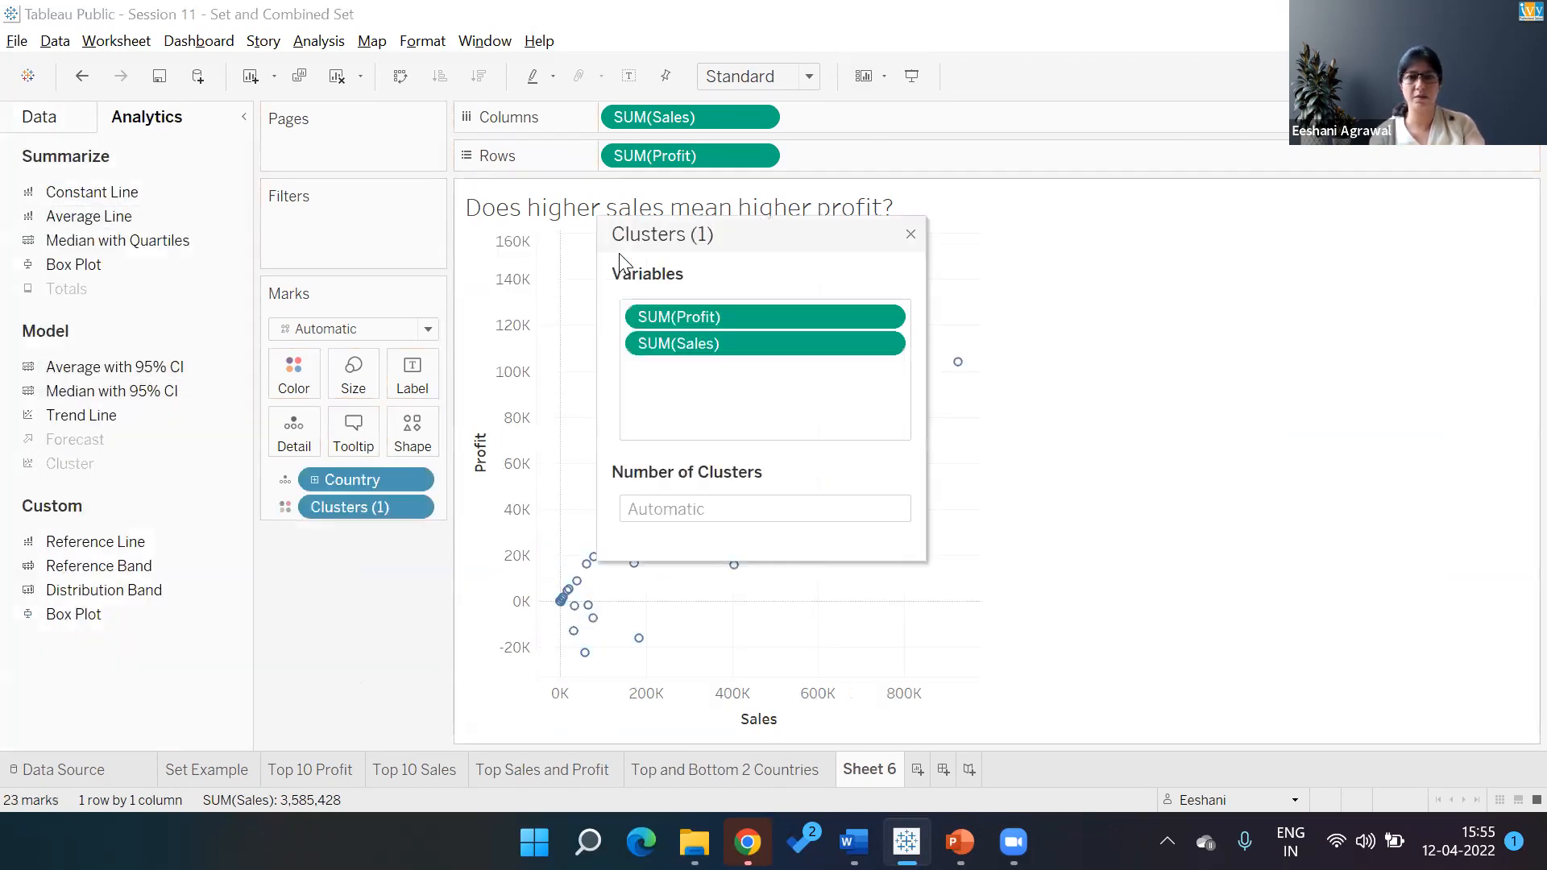
{"action": "left_click", "coordinate": [912, 233]}
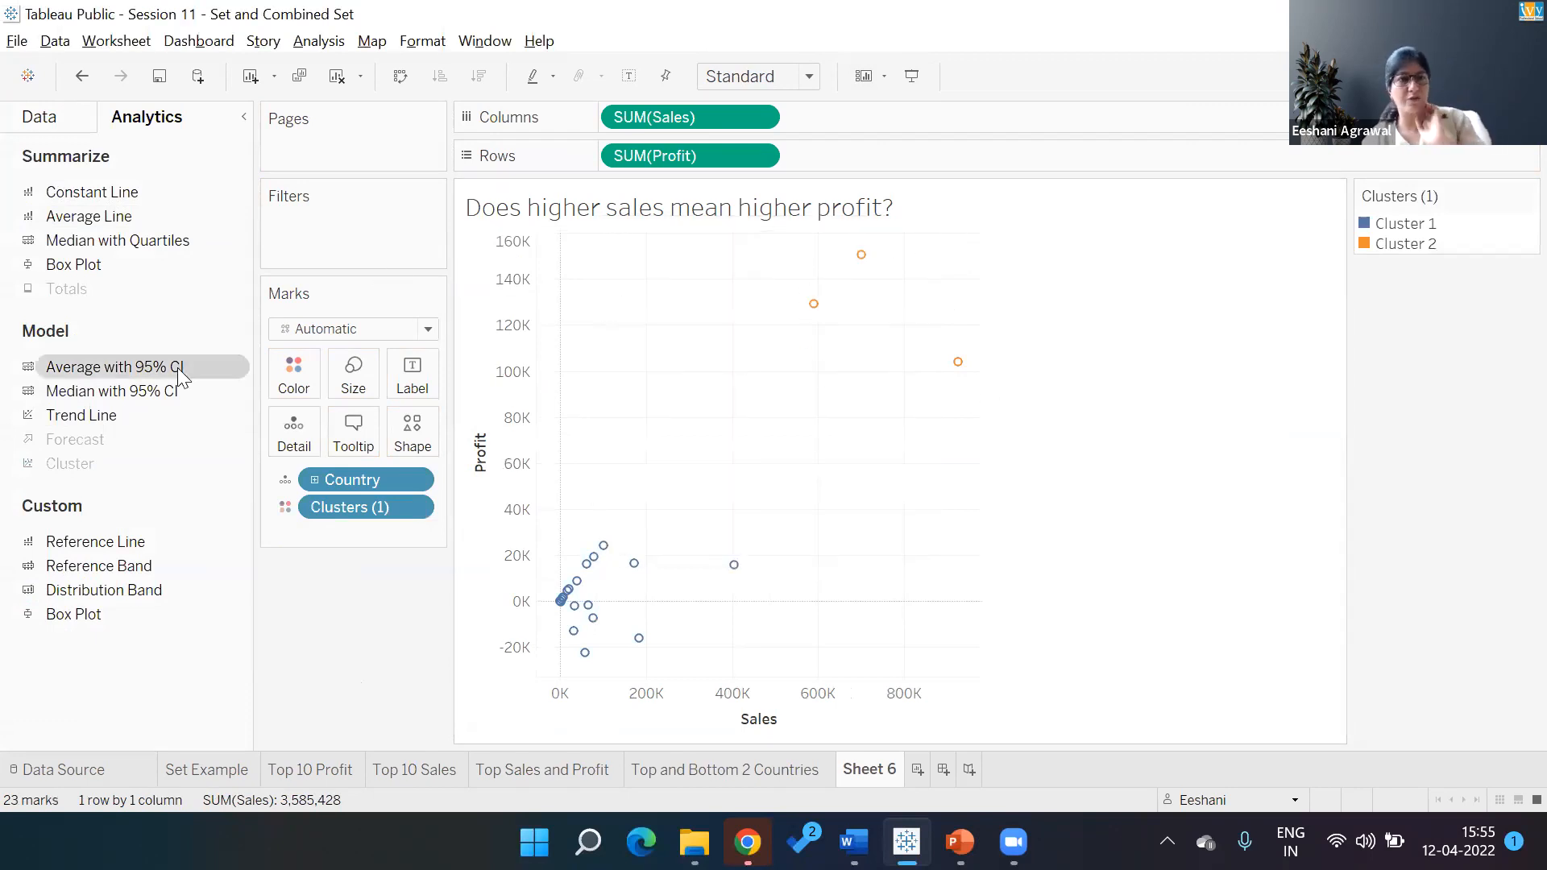
Label the points with Country names and drop the Clusters pill from the Marks card
{"action": "left_click_drag", "start_coordinate": [367, 471], "coordinate": [413, 369]}
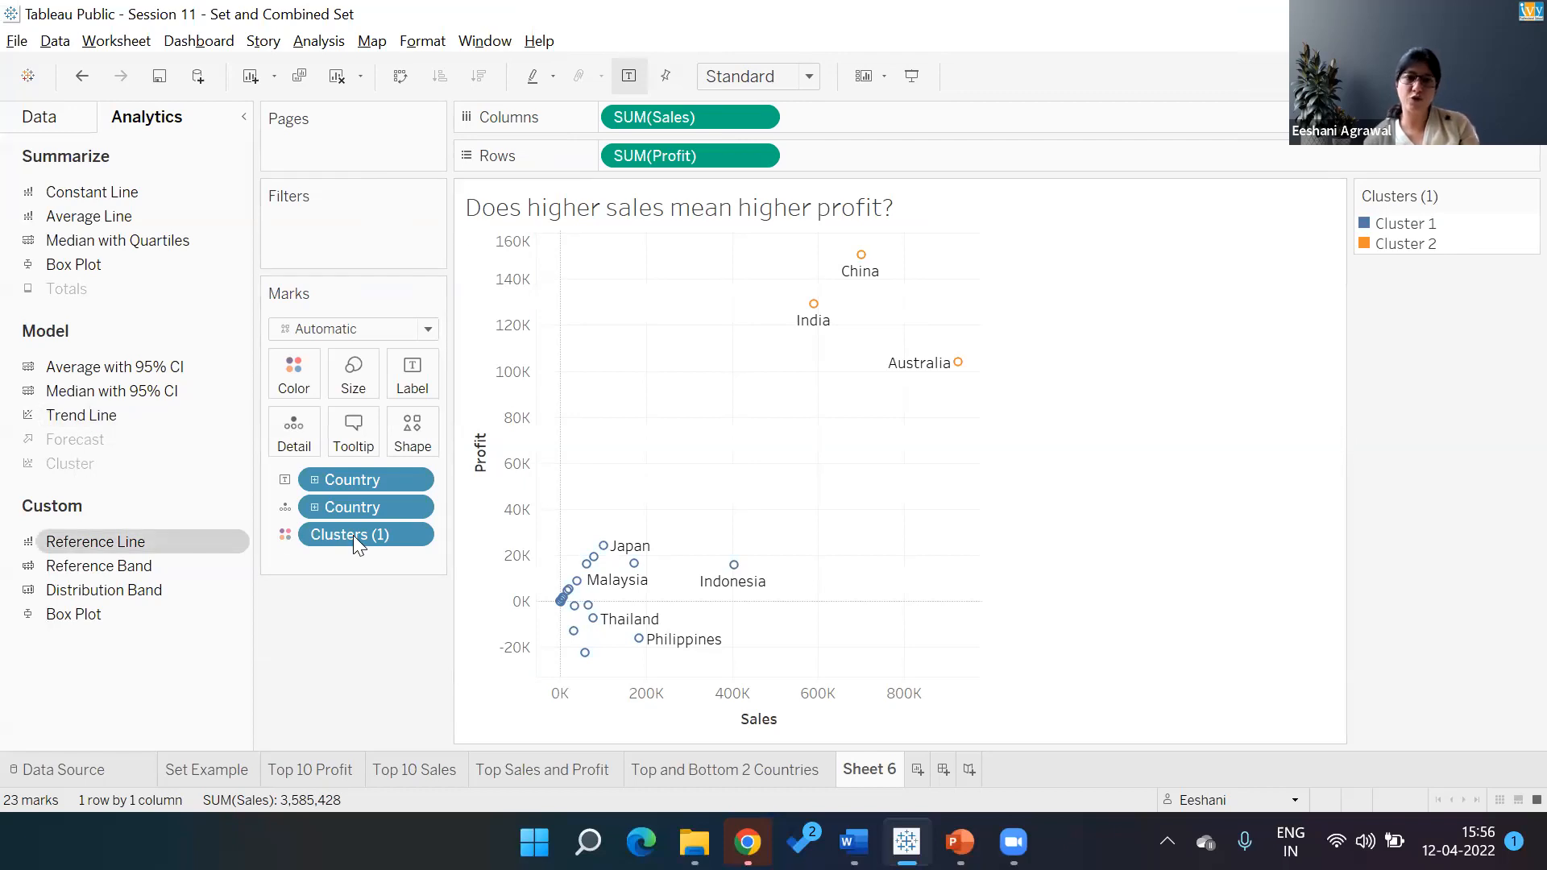
{"action": "right_click", "coordinate": [355, 643]}
{"action": "left_click_drag", "start_coordinate": [330, 529], "coordinate": [328, 698]}
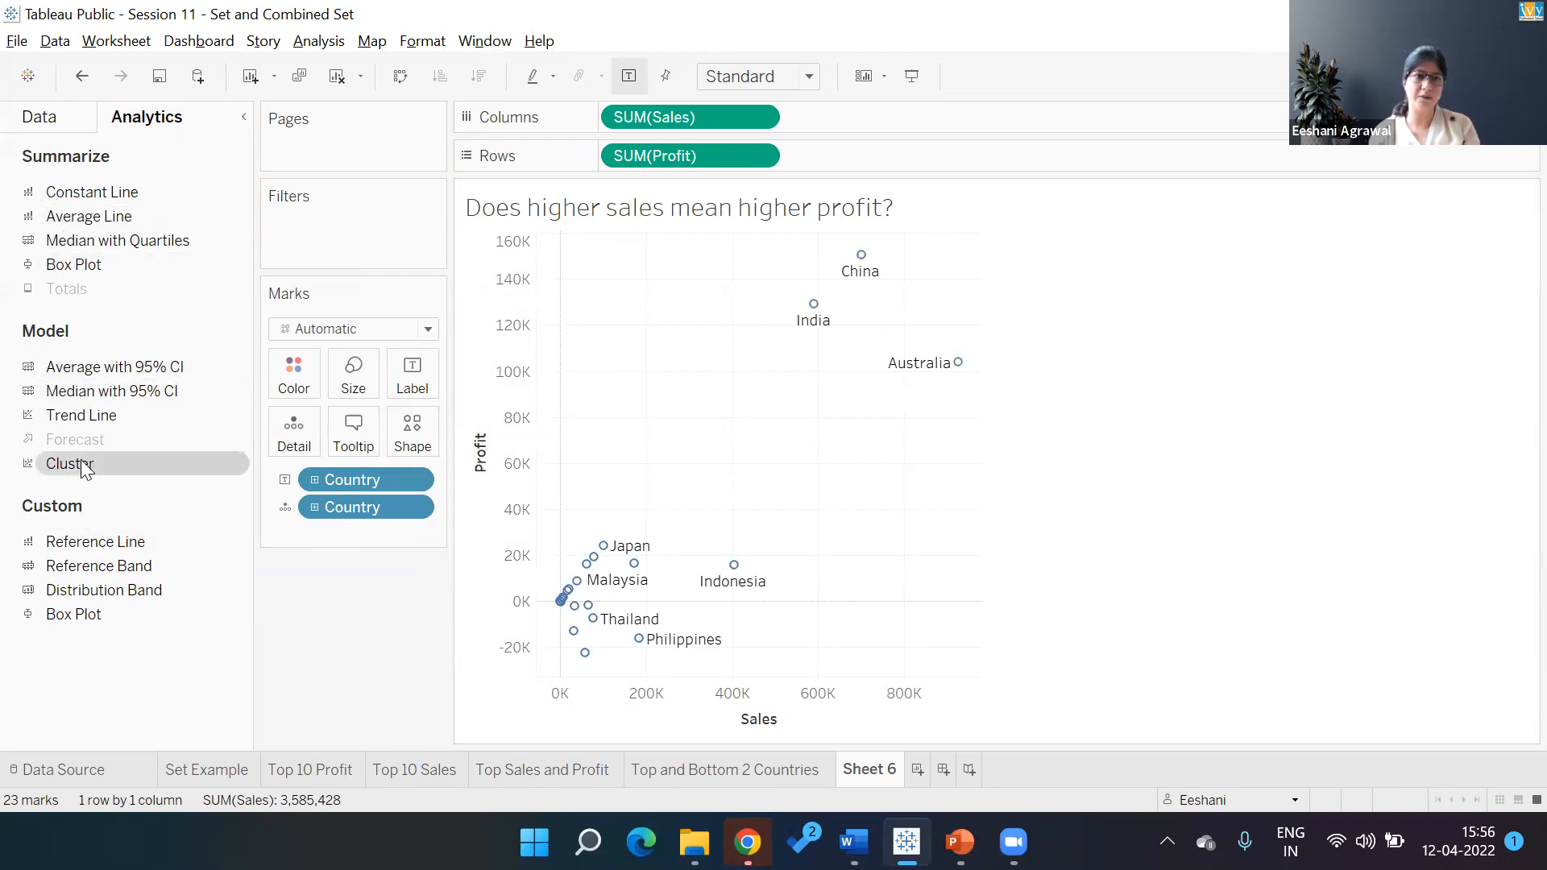
Re-apply two automatic clusters to the labelled country points, then clear the legend highlight
{"action": "left_click_drag", "start_coordinate": [83, 471], "coordinate": [620, 274]}
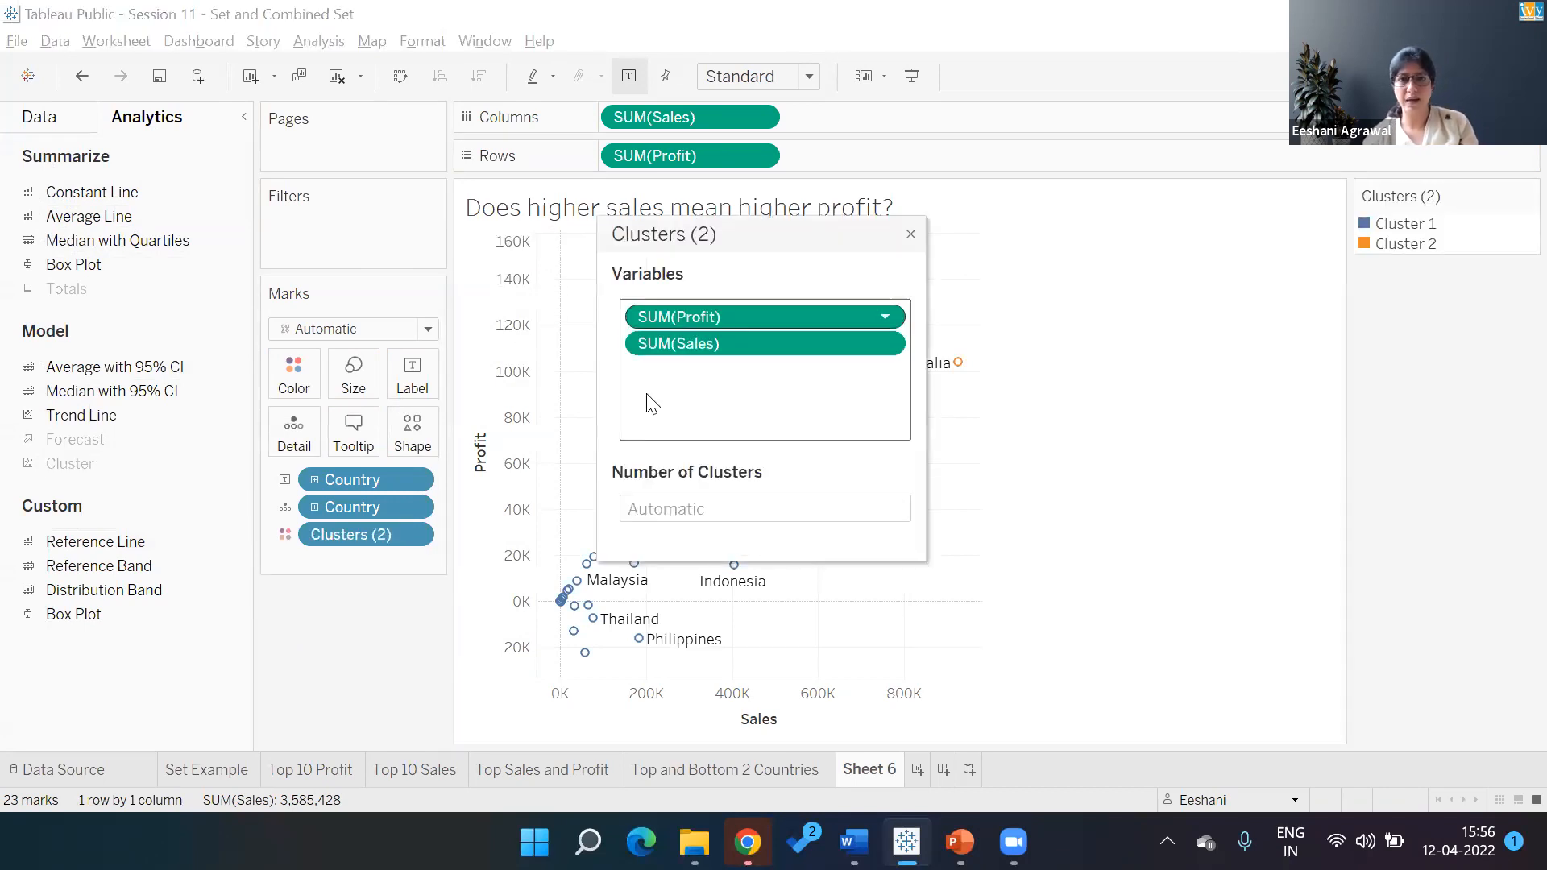
{"action": "left_click", "coordinate": [914, 235]}
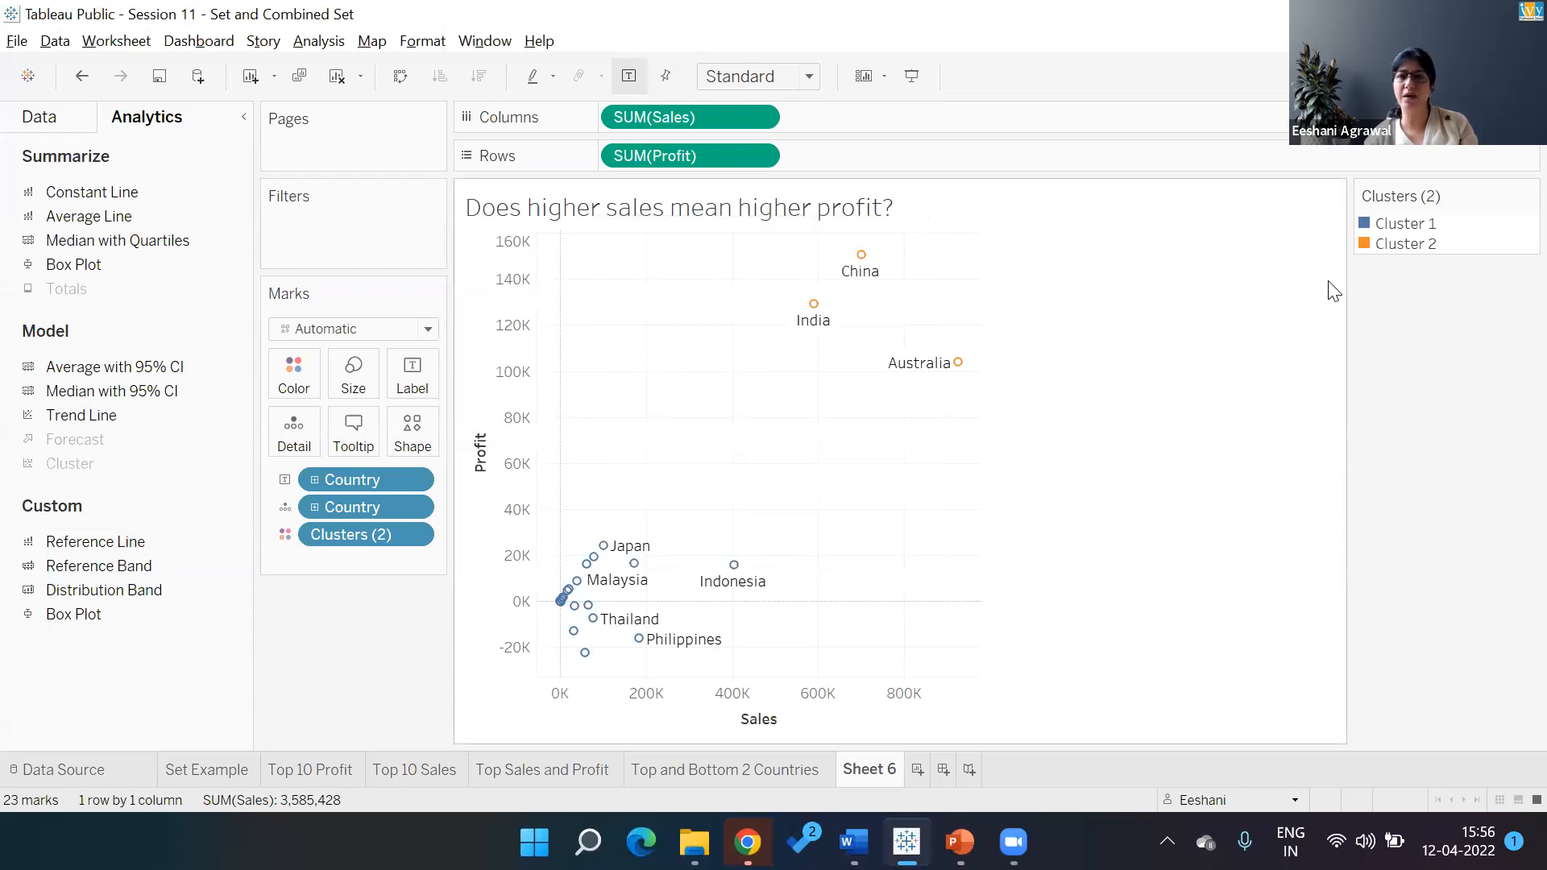
{"action": "left_click", "coordinate": [1384, 244]}
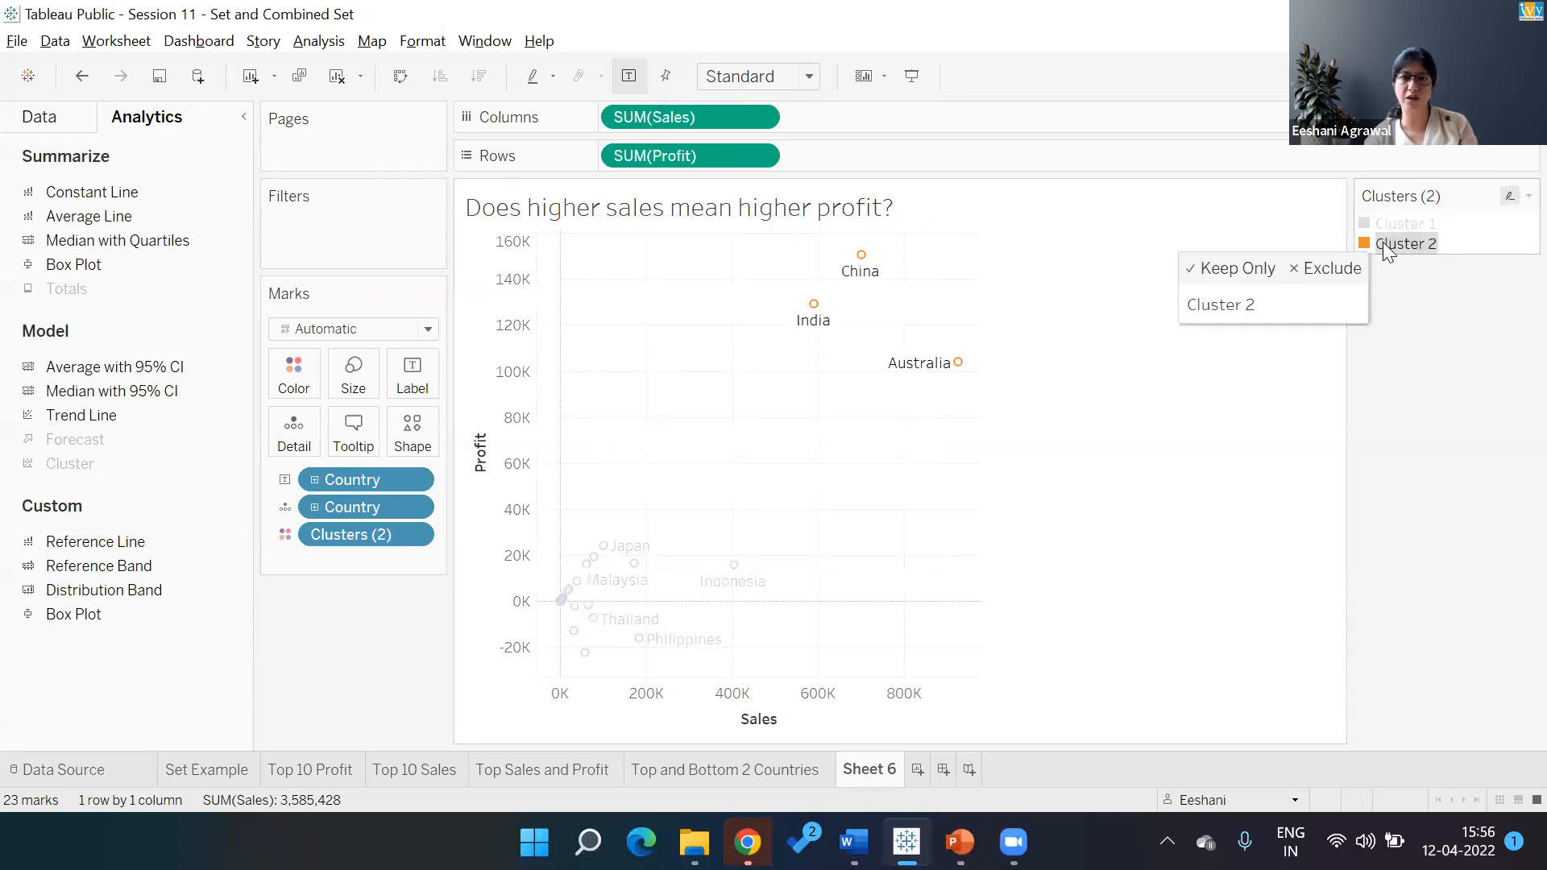
{"action": "left_click", "coordinate": [1403, 216]}
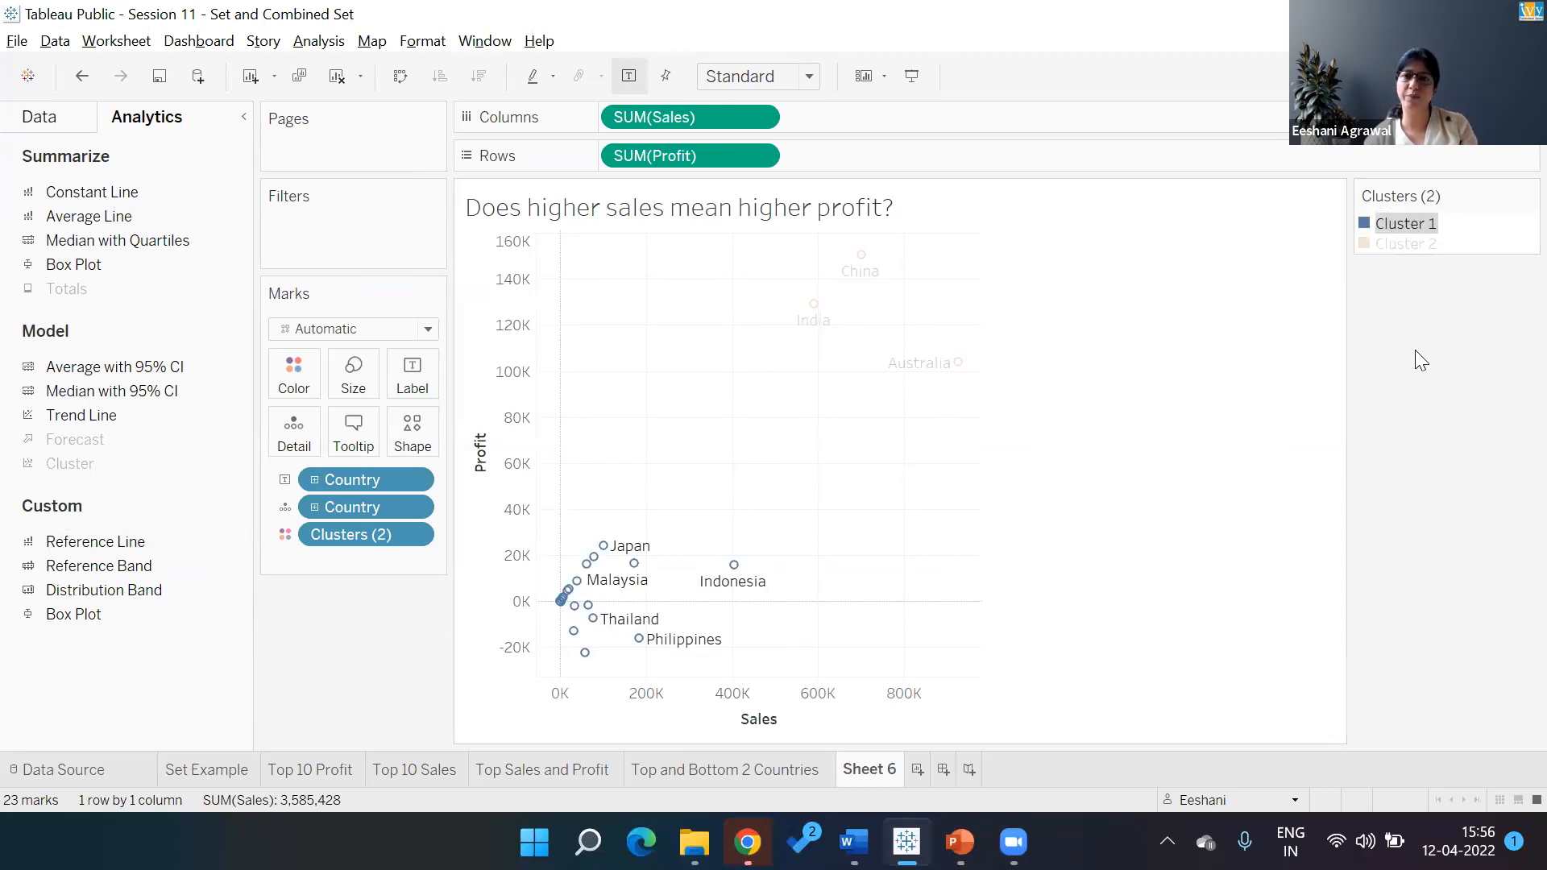
{"action": "left_click", "coordinate": [1395, 269]}
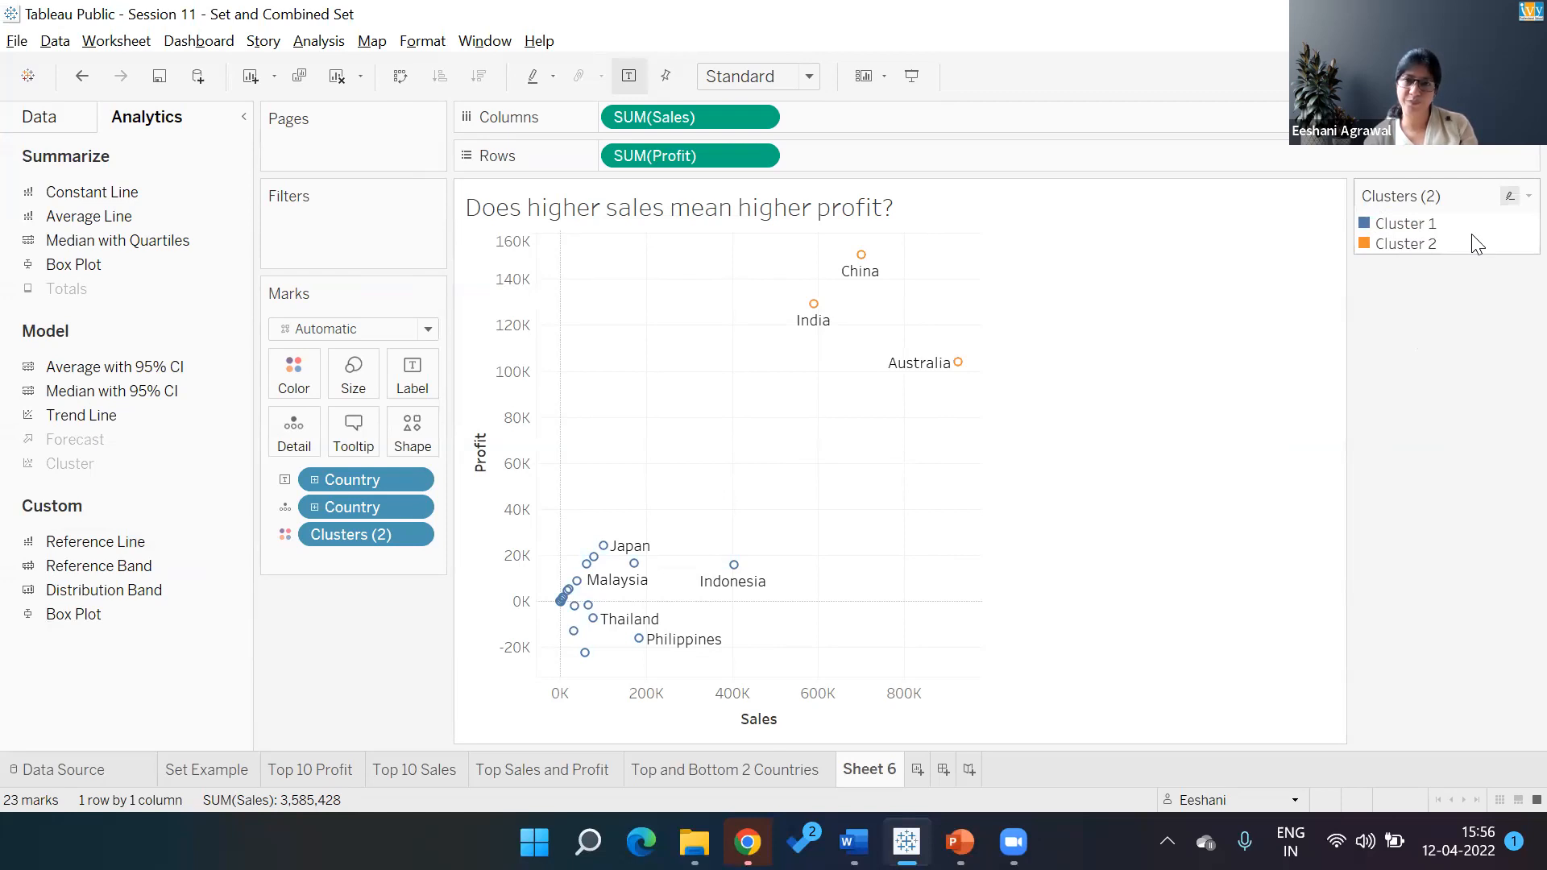
Rename the scatter sheet to 'Clusters'
{"action": "double_click", "coordinate": [870, 771]}
{"action": "type", "text": "Clusters"}
{"action": "key", "text": "Return"}
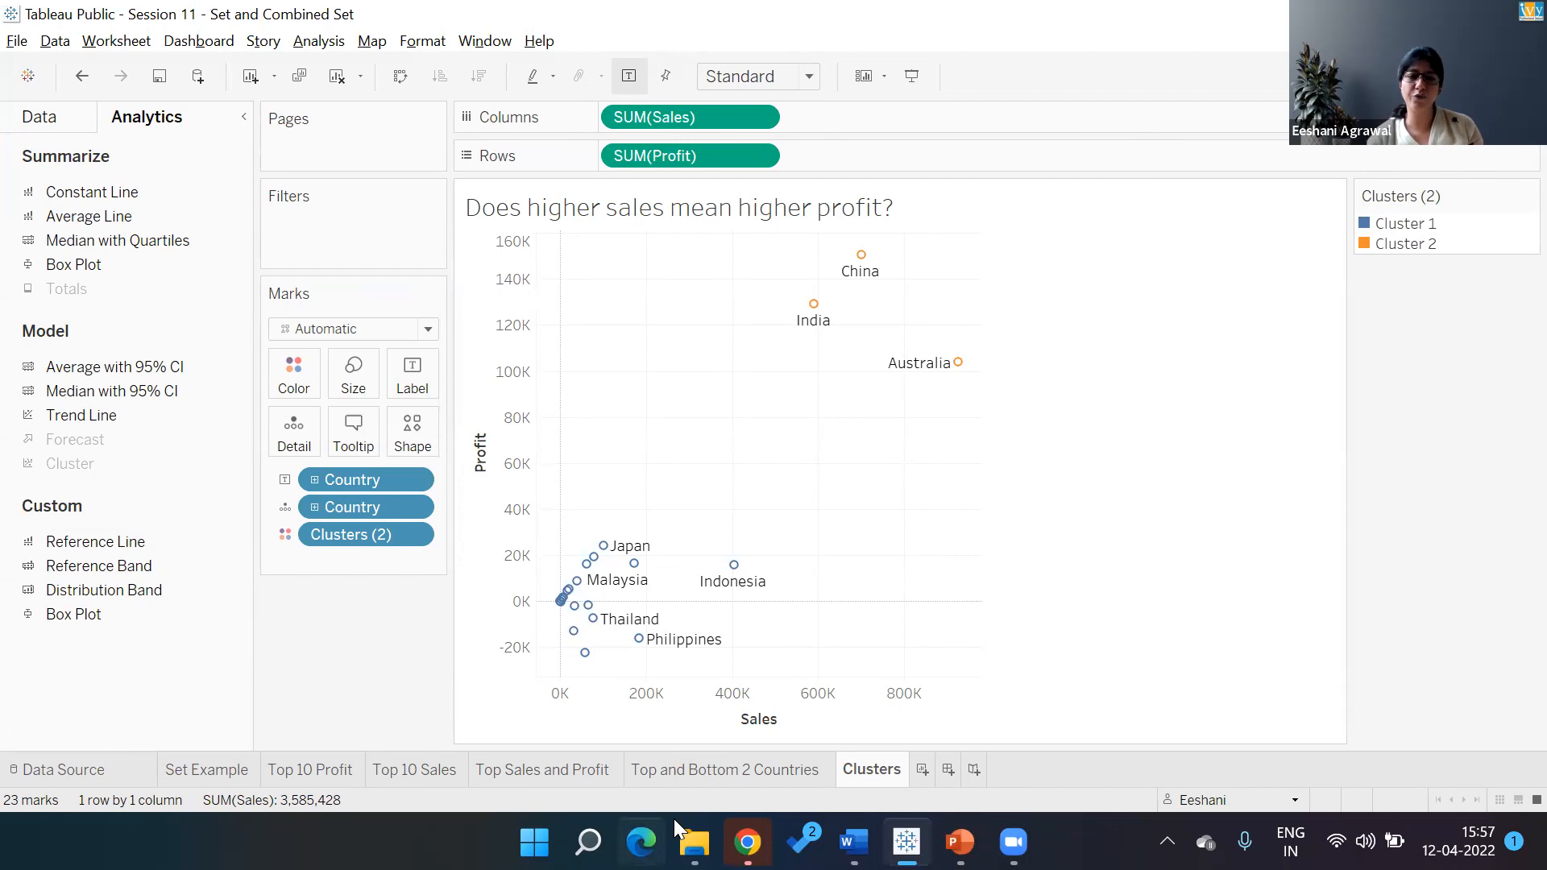
{"action": "mouse_move", "coordinate": [603, 839]}
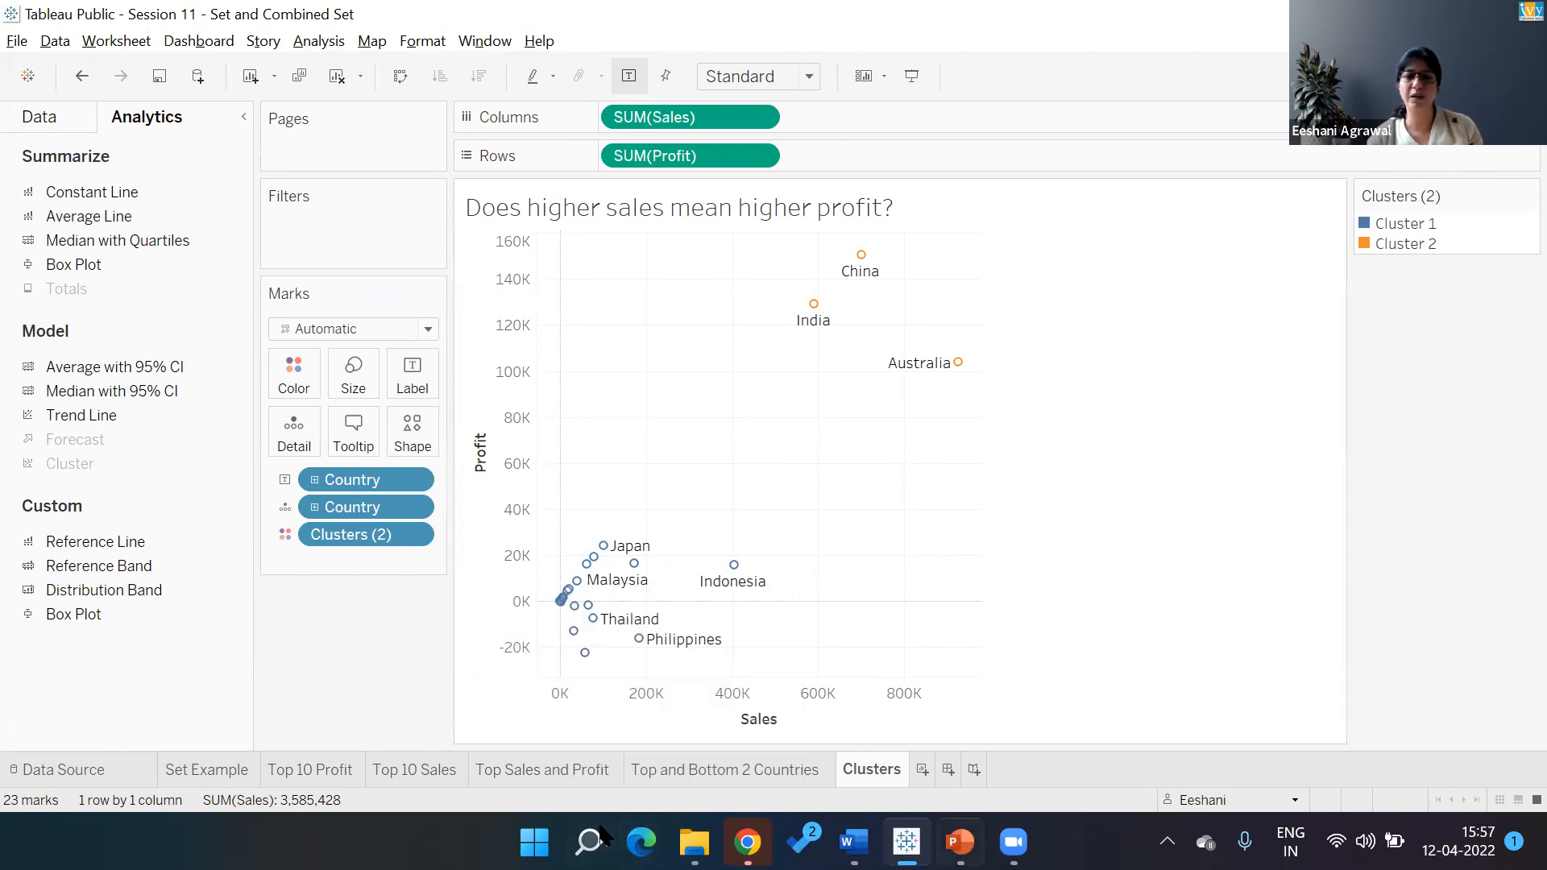
Ink a rising +ve line and a falling -ve line on axes on slide 121, then return to Tableau
{"action": "left_click", "coordinate": [959, 842]}
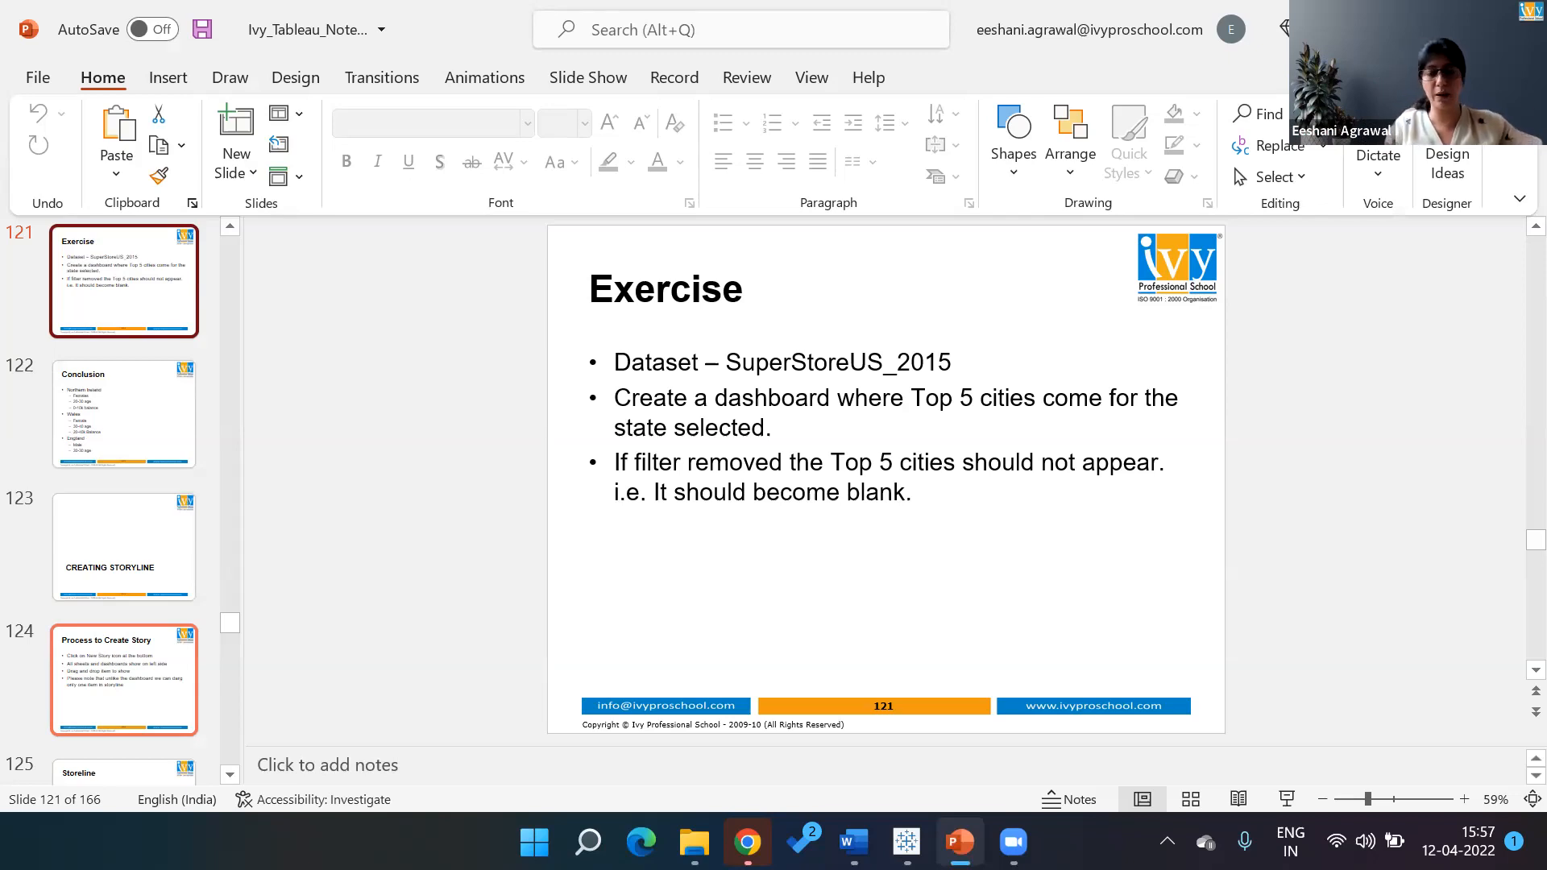
{"action": "mouse_move", "coordinate": [684, 519]}
{"action": "left_mouse_down"}
{"action": "mouse_move", "coordinate": [685, 548]}
{"action": "mouse_move", "coordinate": [790, 622]}
{"action": "left_mouse_up"}
{"action": "mouse_move", "coordinate": [712, 593]}
{"action": "left_mouse_down"}
{"action": "mouse_move", "coordinate": [805, 538]}
{"action": "mouse_move", "coordinate": [844, 572]}
{"action": "left_mouse_up"}
{"action": "left_click_drag", "start_coordinate": [832, 559], "coordinate": [877, 544]}
{"action": "mouse_move", "coordinate": [891, 538]}
{"action": "left_mouse_down"}
{"action": "mouse_move", "coordinate": [1071, 620]}
{"action": "mouse_move", "coordinate": [1154, 617]}
{"action": "left_mouse_up"}
{"action": "mouse_move", "coordinate": [991, 539]}
{"action": "left_mouse_down"}
{"action": "mouse_move", "coordinate": [1132, 606]}
{"action": "mouse_move", "coordinate": [1083, 658]}
{"action": "left_mouse_up"}
{"action": "mouse_move", "coordinate": [936, 545]}
{"action": "left_mouse_down"}
{"action": "mouse_move", "coordinate": [930, 619]}
{"action": "mouse_move", "coordinate": [1161, 625]}
{"action": "left_mouse_up"}
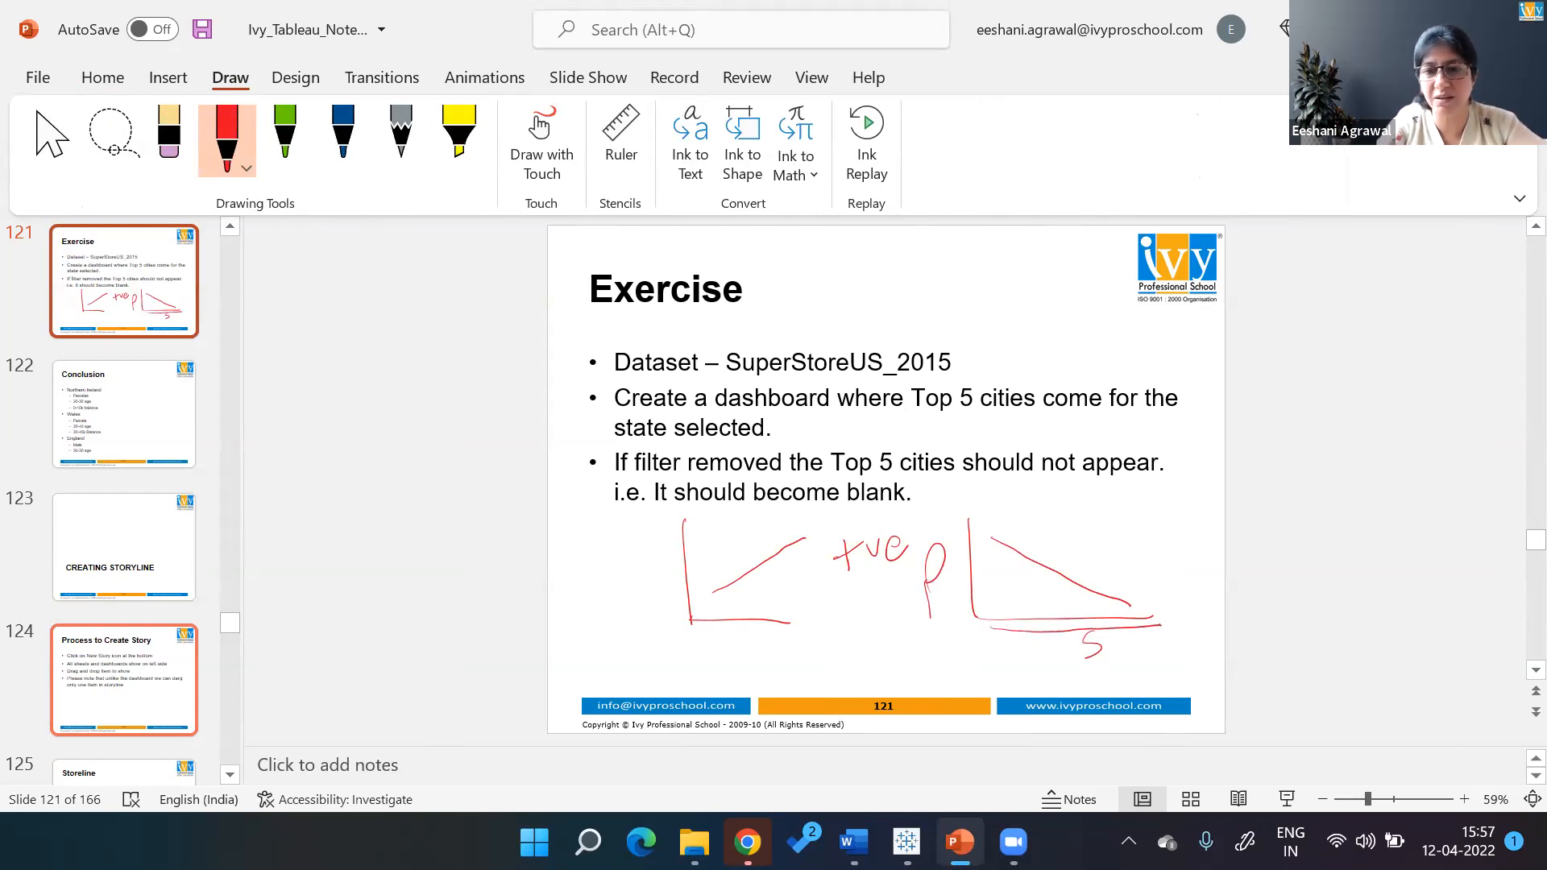
{"action": "left_click_drag", "start_coordinate": [1085, 549], "coordinate": [1107, 548]}
{"action": "mouse_move", "coordinate": [1113, 537]}
{"action": "left_mouse_down"}
{"action": "mouse_move", "coordinate": [1122, 553]}
{"action": "mouse_move", "coordinate": [1152, 529]}
{"action": "left_mouse_up"}
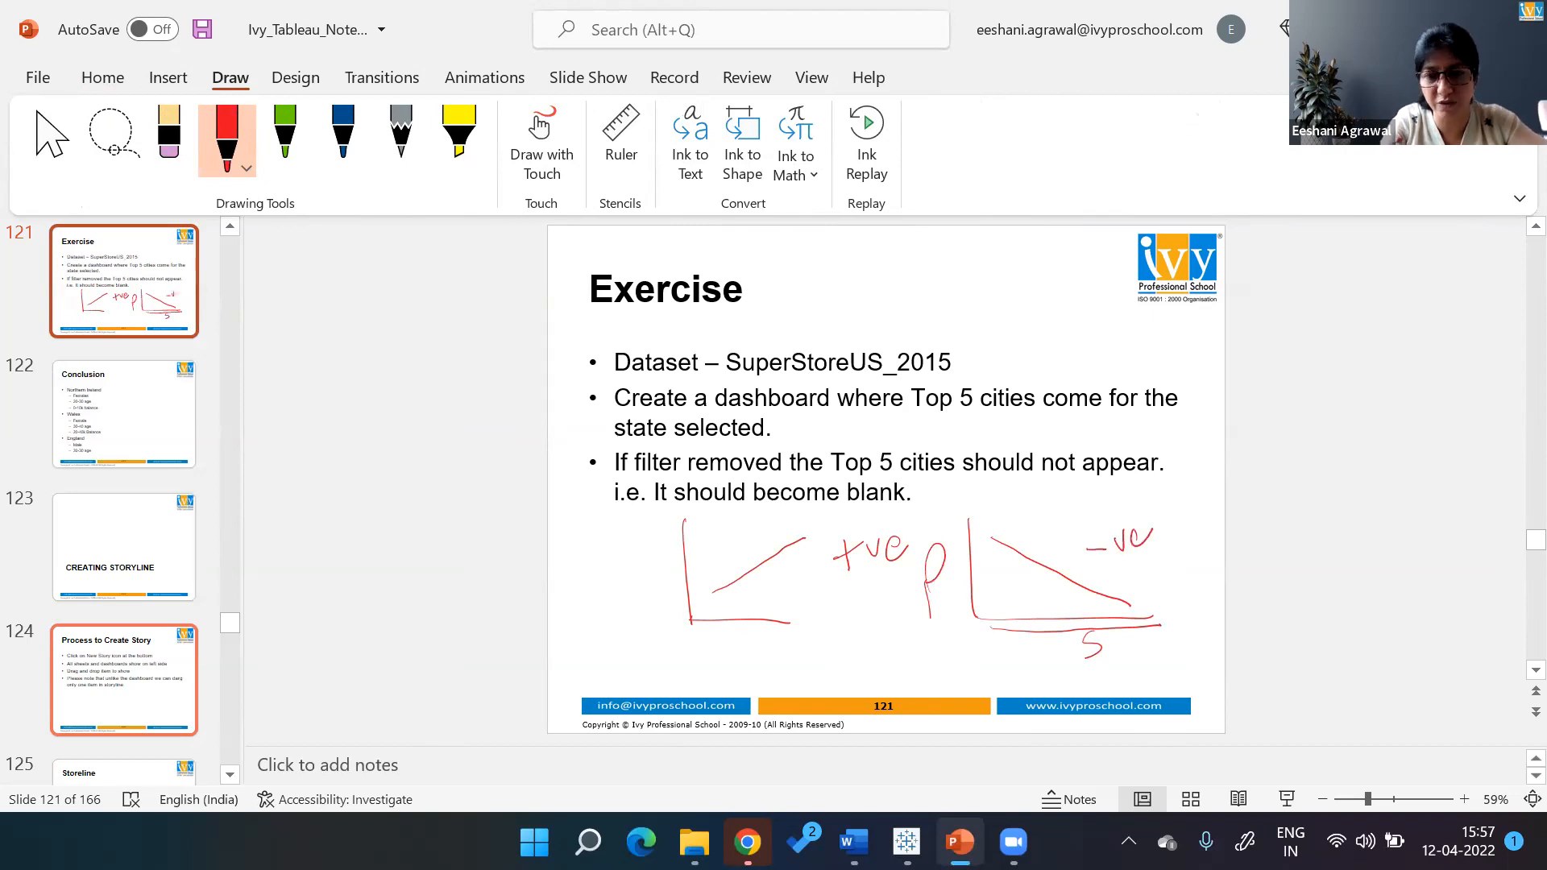
{"action": "mouse_move", "coordinate": [713, 587]}
{"action": "left_mouse_down"}
{"action": "mouse_move", "coordinate": [810, 535]}
{"action": "mouse_move", "coordinate": [730, 584]}
{"action": "mouse_move", "coordinate": [772, 556]}
{"action": "left_mouse_up"}
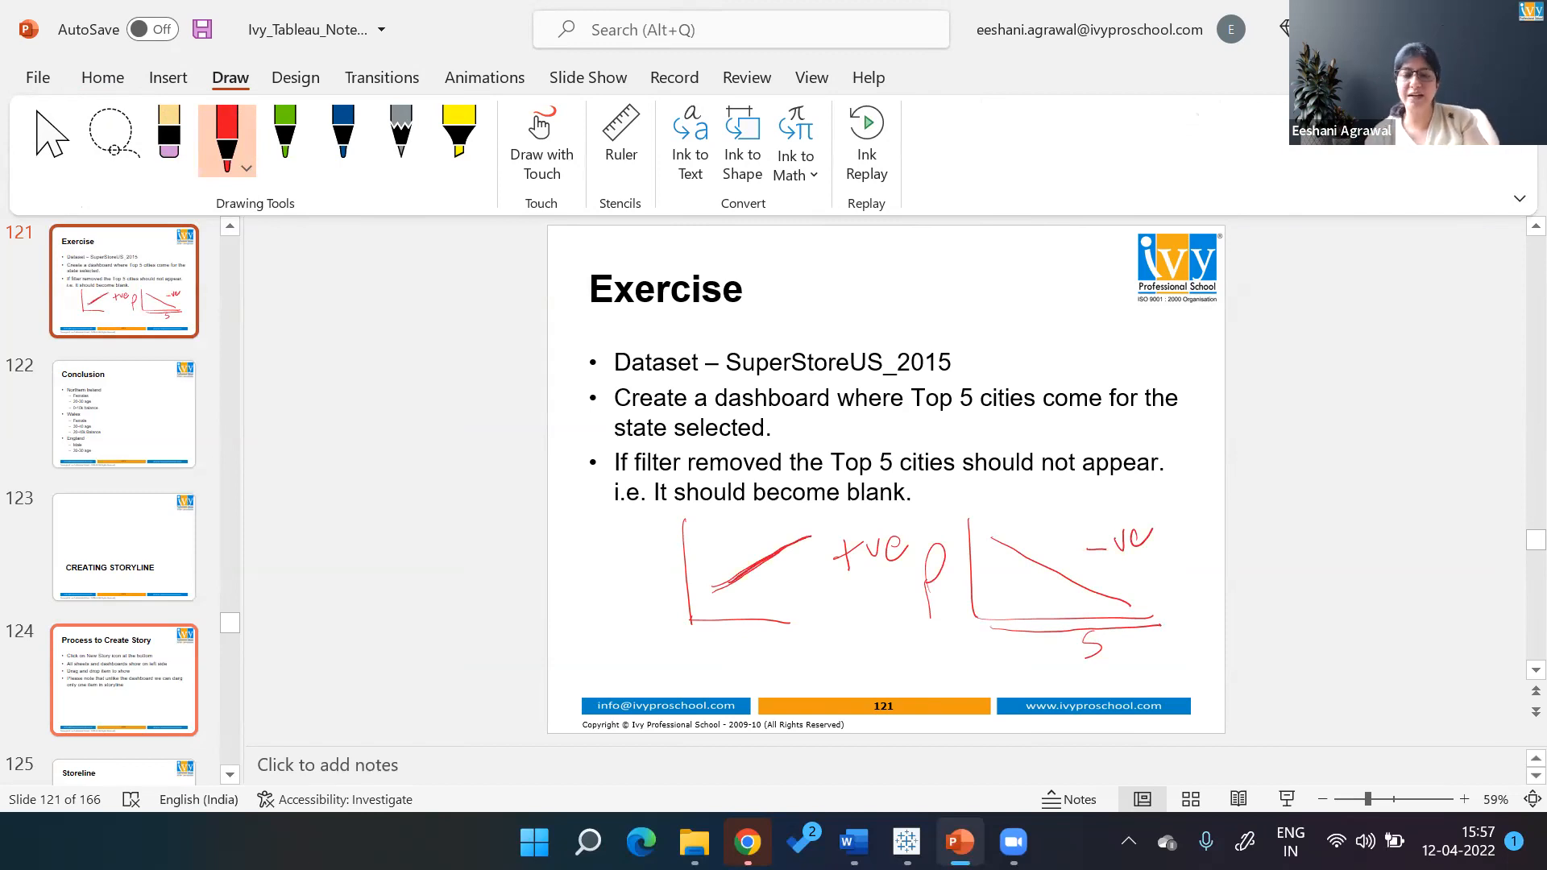
{"action": "key", "text": "alt+Tab"}
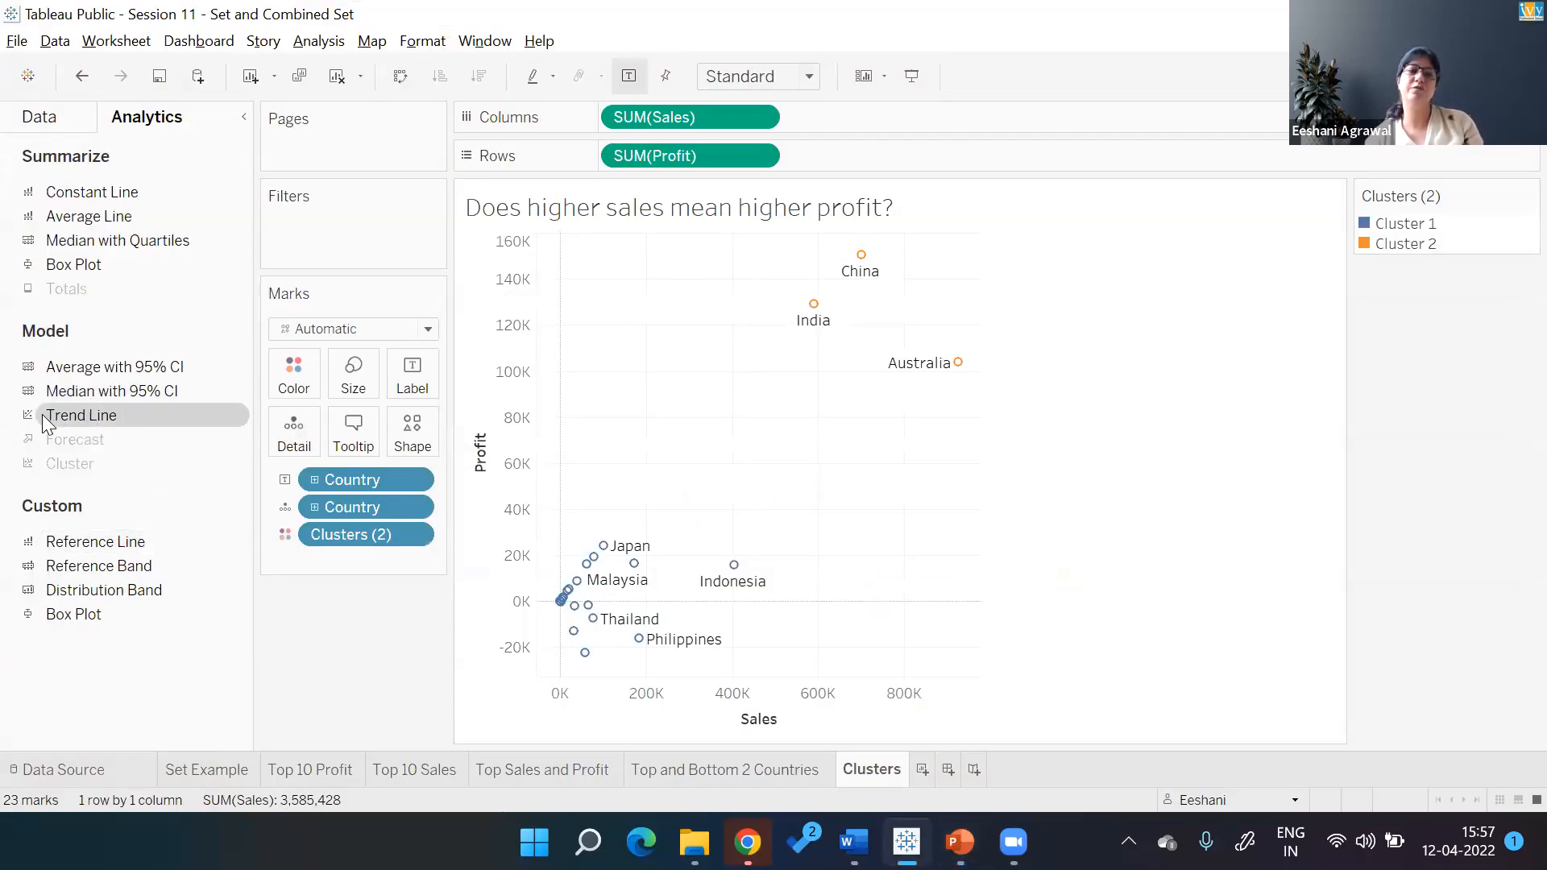
Add linear trend lines: Cluster 2 falls (R-squared 0.475), Cluster 1 rises (R-squared 0.069)
{"action": "mouse_move", "coordinate": [84, 413]}
{"action": "left_mouse_down"}
{"action": "mouse_move", "coordinate": [513, 257]}
{"action": "mouse_move", "coordinate": [643, 264]}
{"action": "left_mouse_up"}
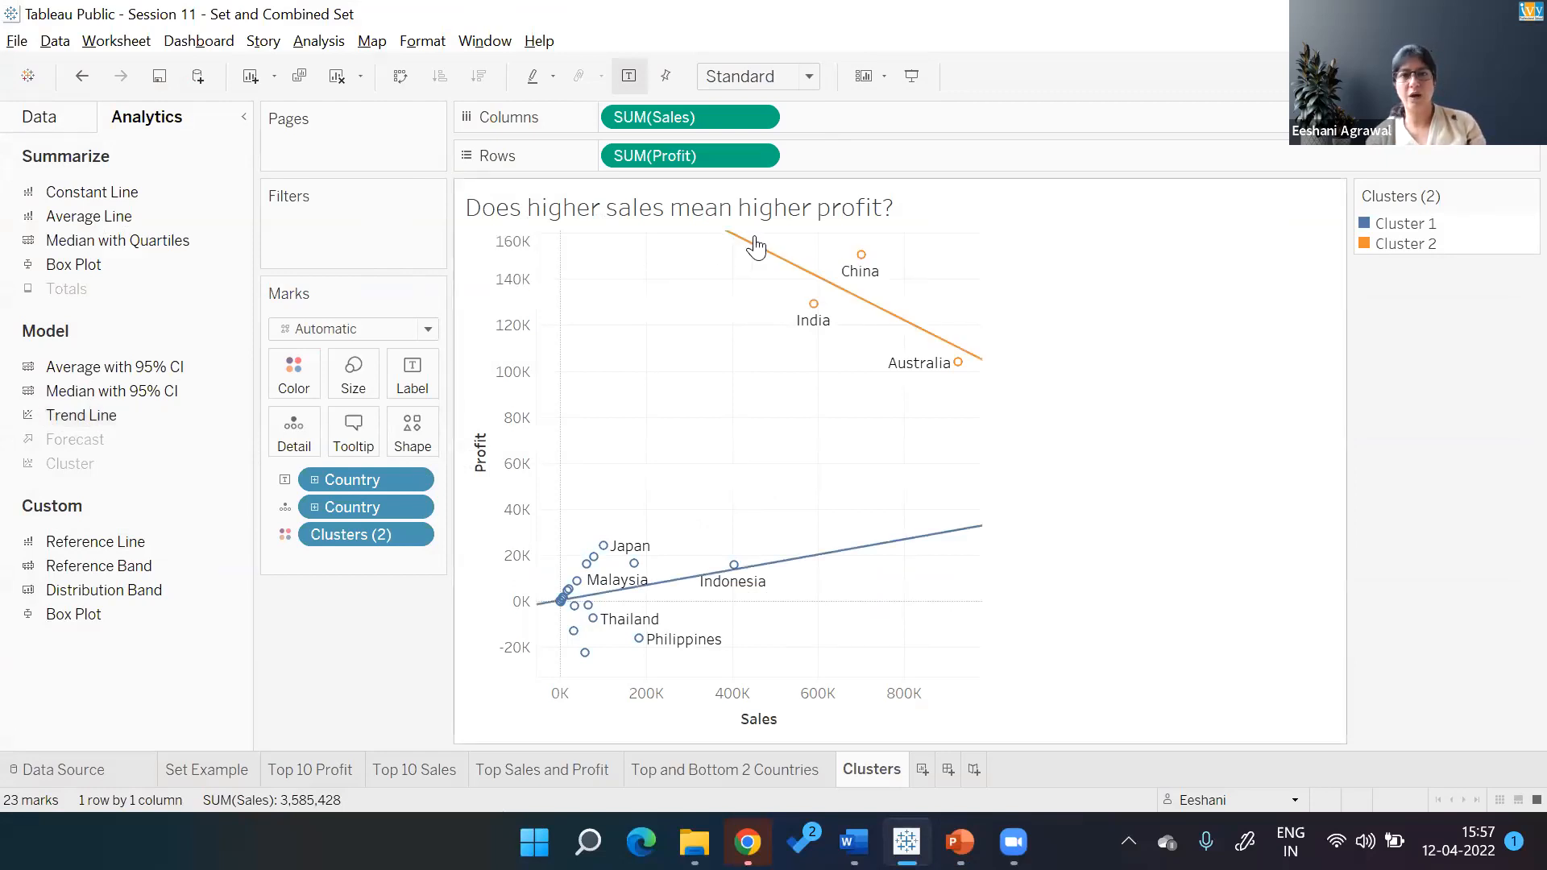
{"action": "mouse_move", "coordinate": [955, 361]}
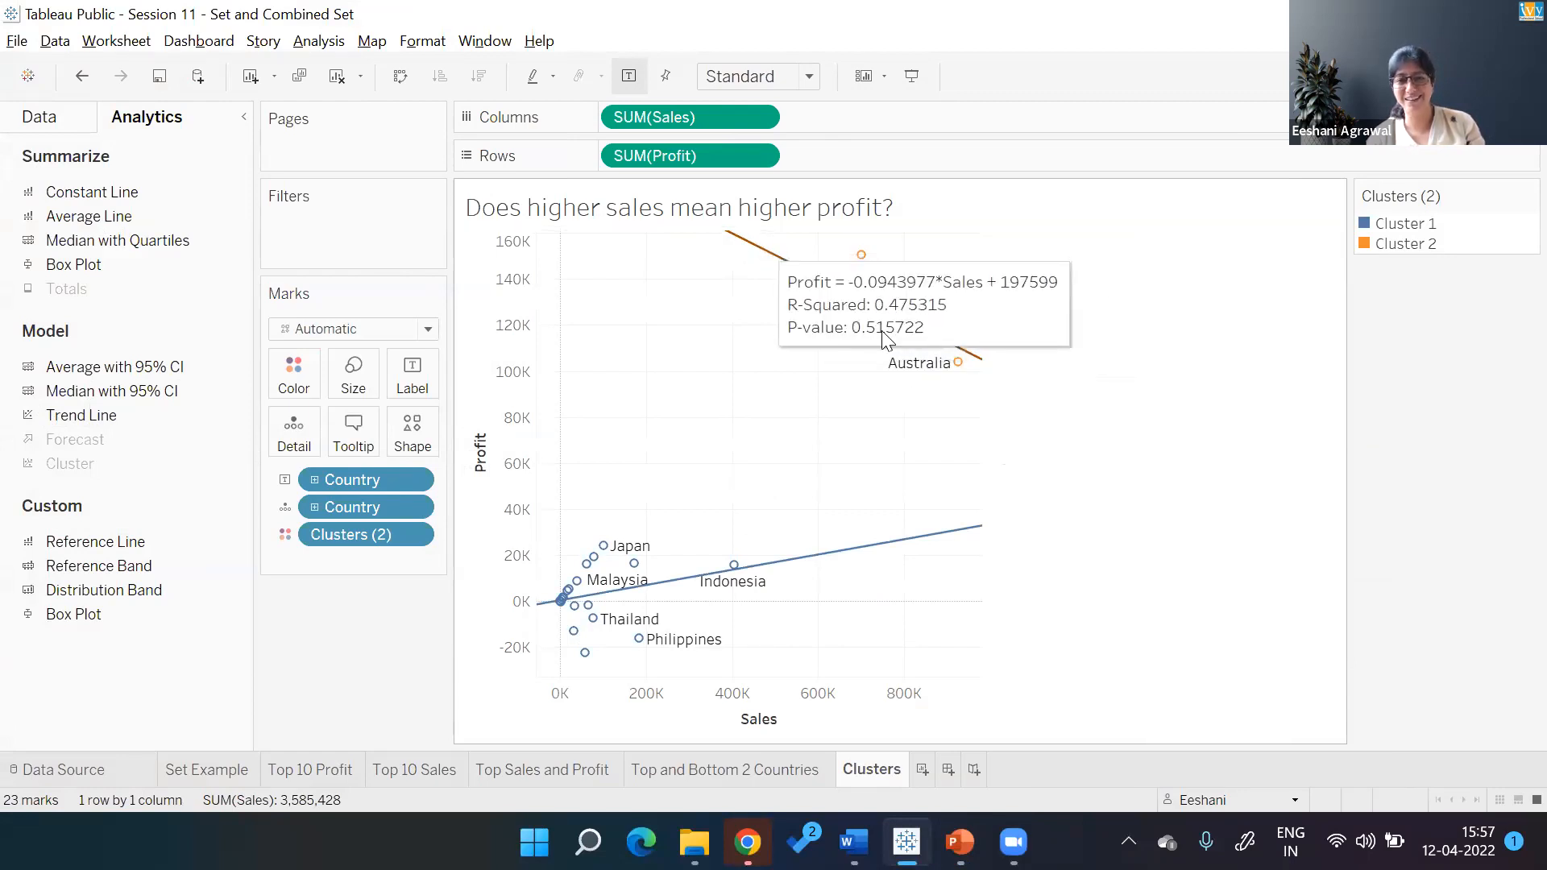
{"action": "mouse_move", "coordinate": [885, 548]}
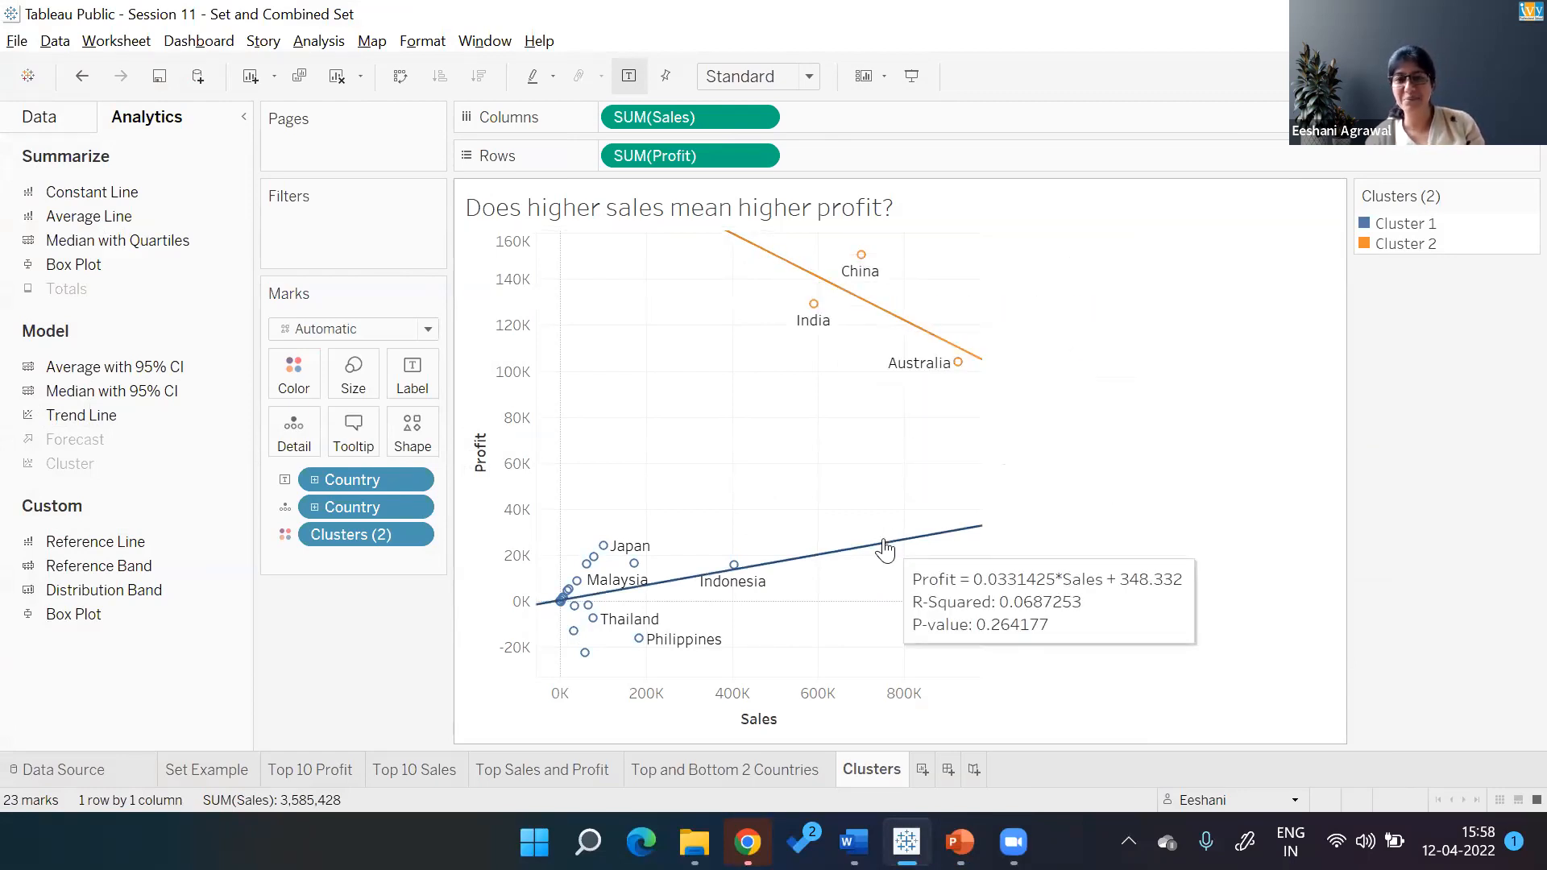
{"action": "mouse_move", "coordinate": [906, 334]}
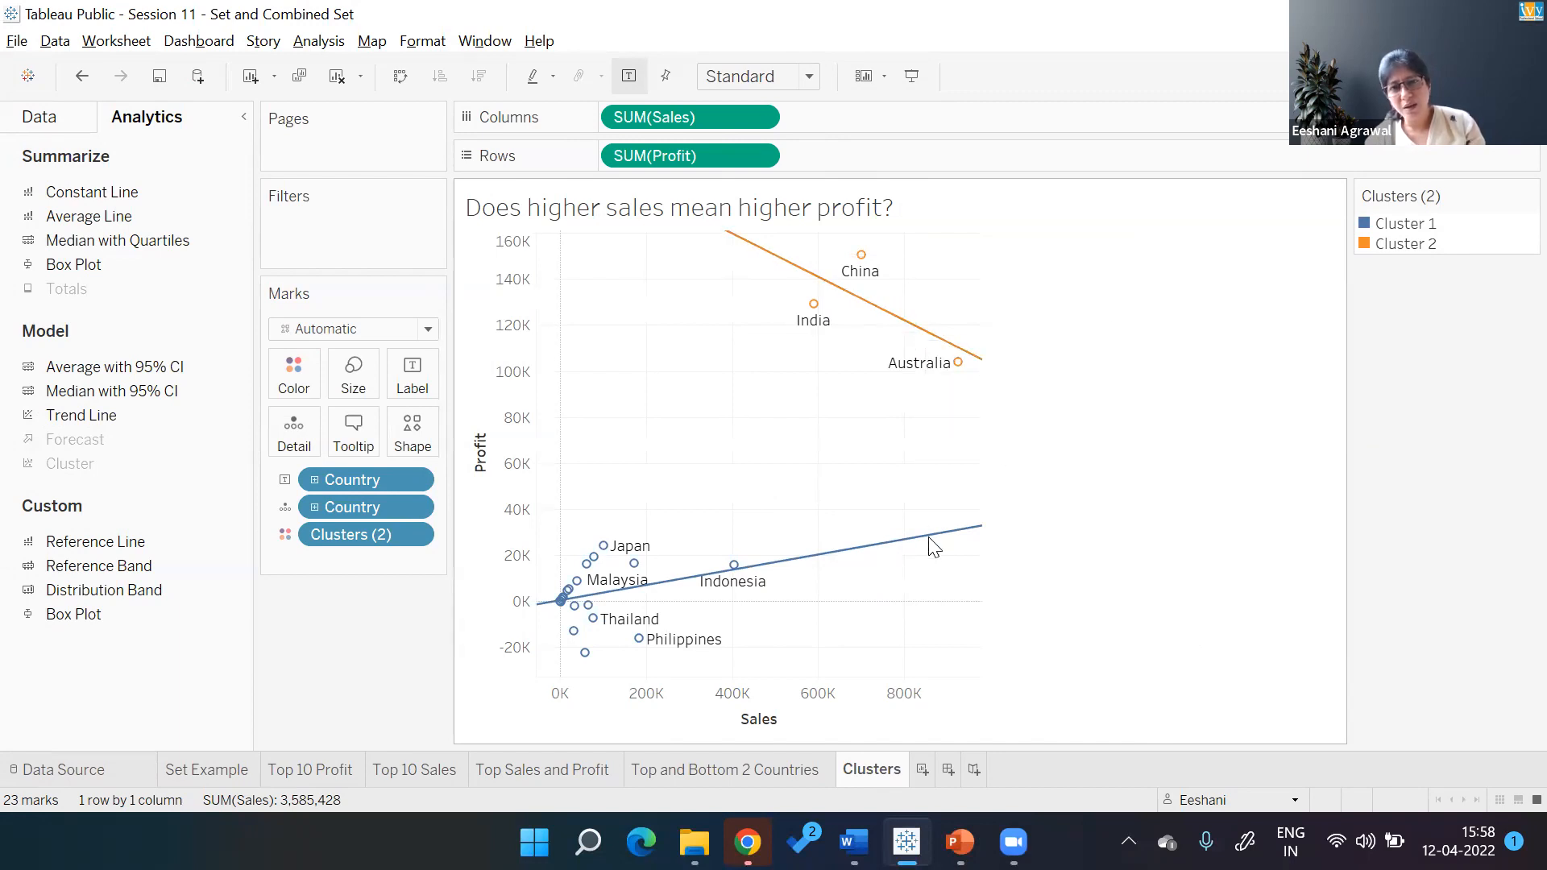
{"action": "mouse_move", "coordinate": [927, 534]}
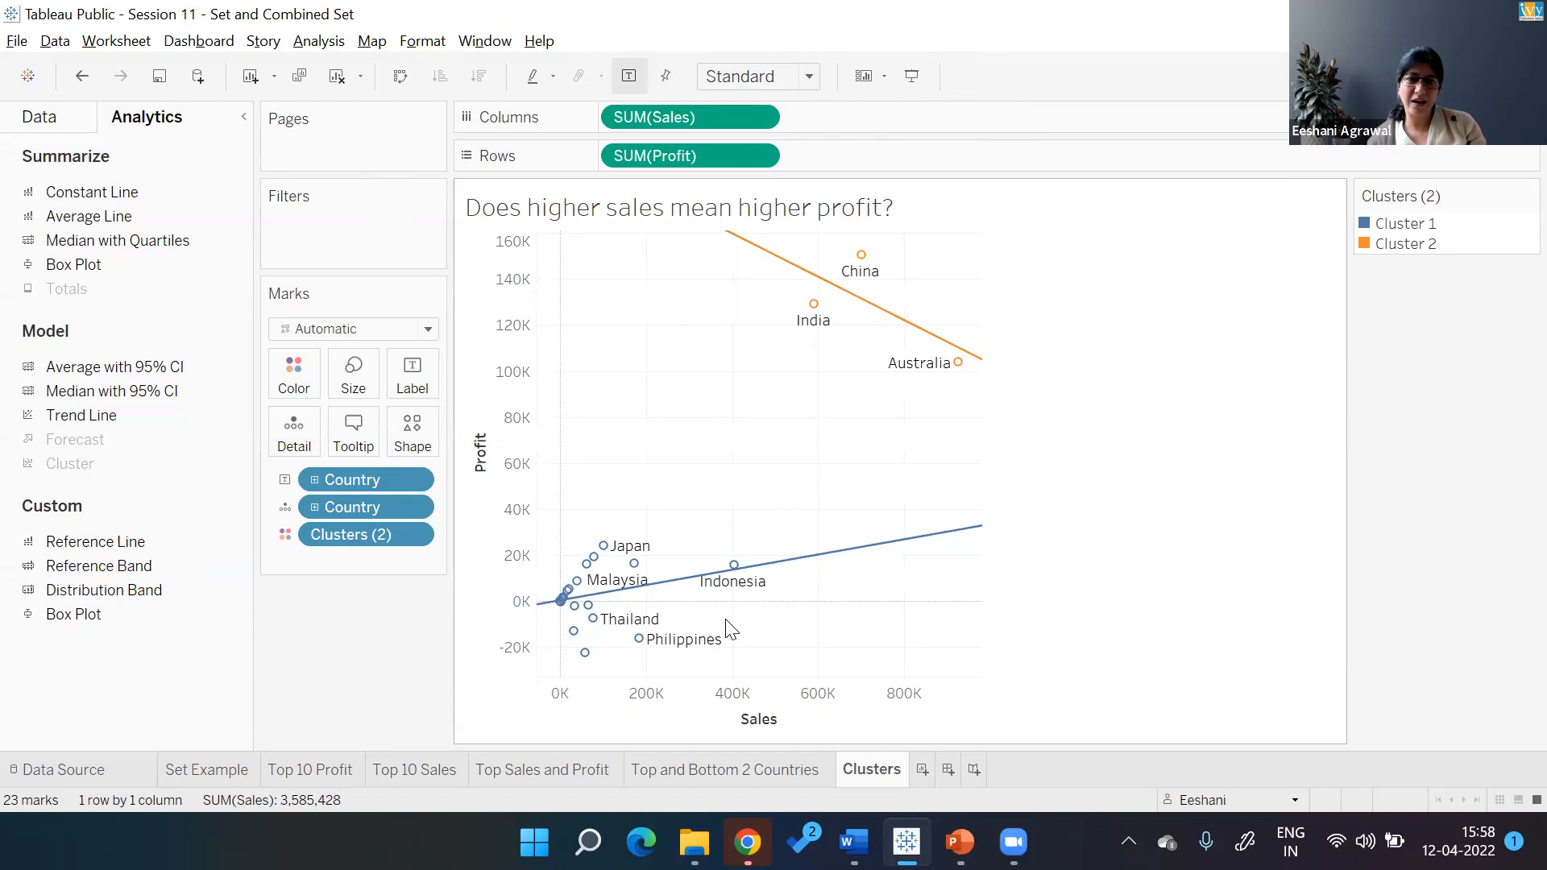
{"action": "mouse_move", "coordinate": [752, 576]}
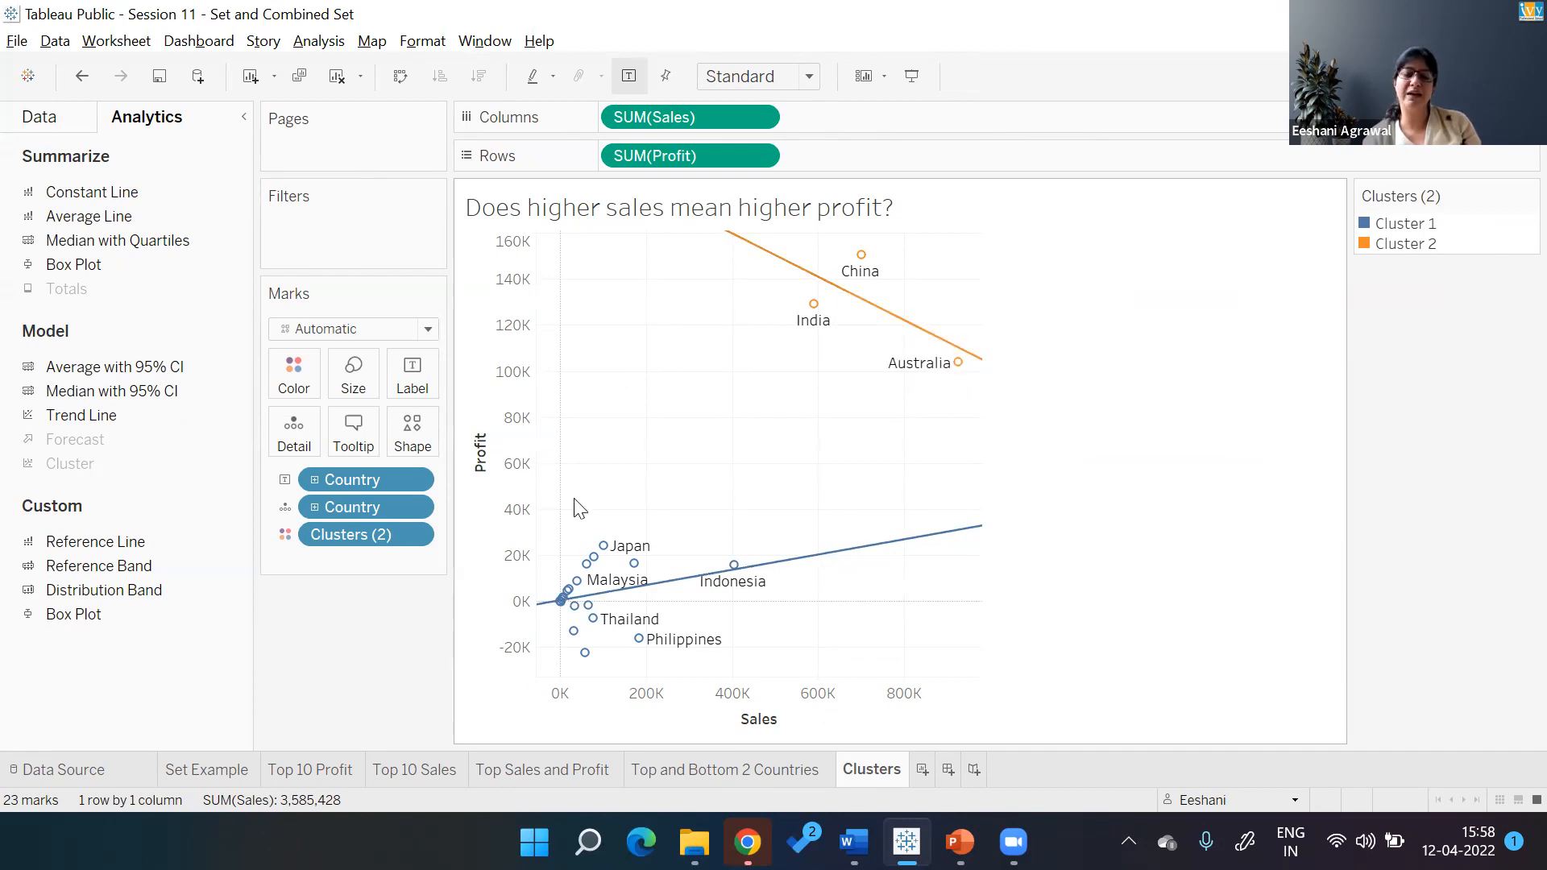
{"action": "mouse_move", "coordinate": [922, 541]}
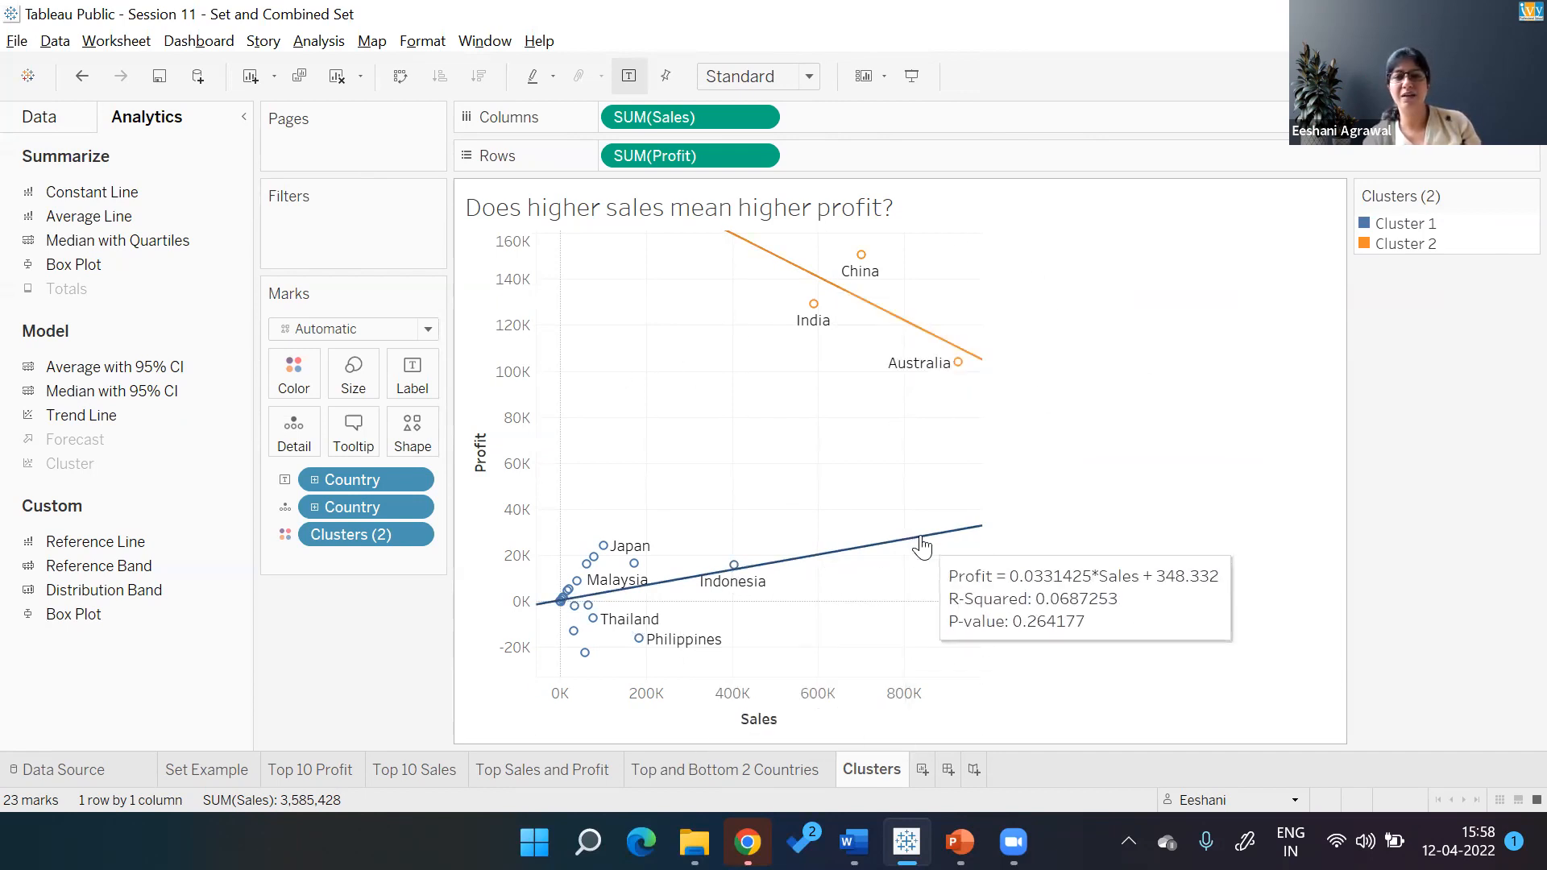
{"action": "mouse_move", "coordinate": [867, 316]}
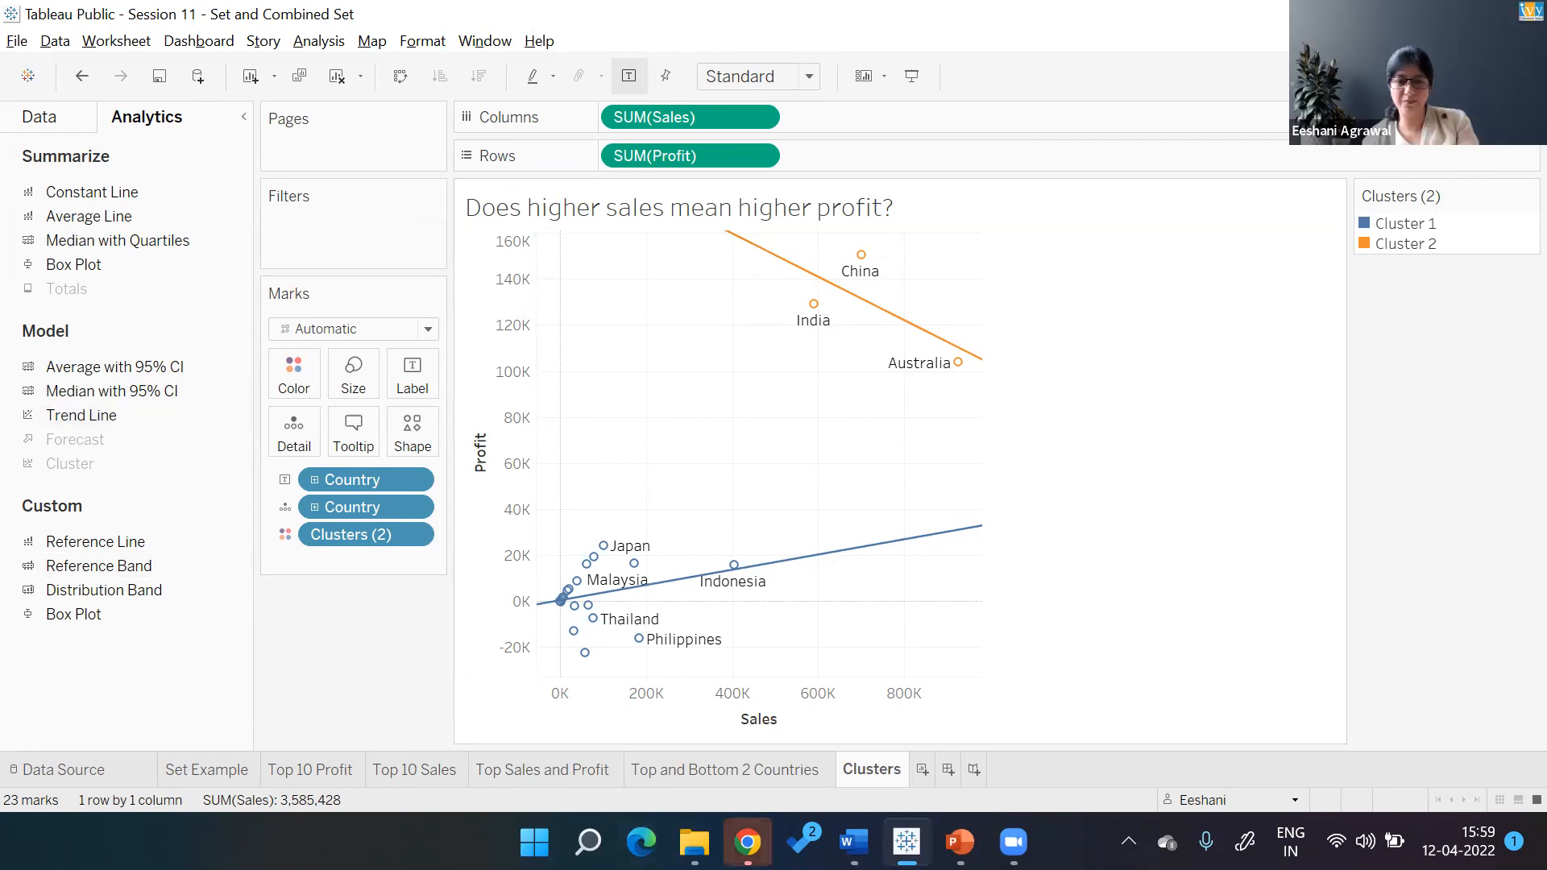
Bring up Teachable's admin curriculum in Chrome and scroll to the new lecture under Datasets
{"action": "left_click", "coordinate": [748, 842]}
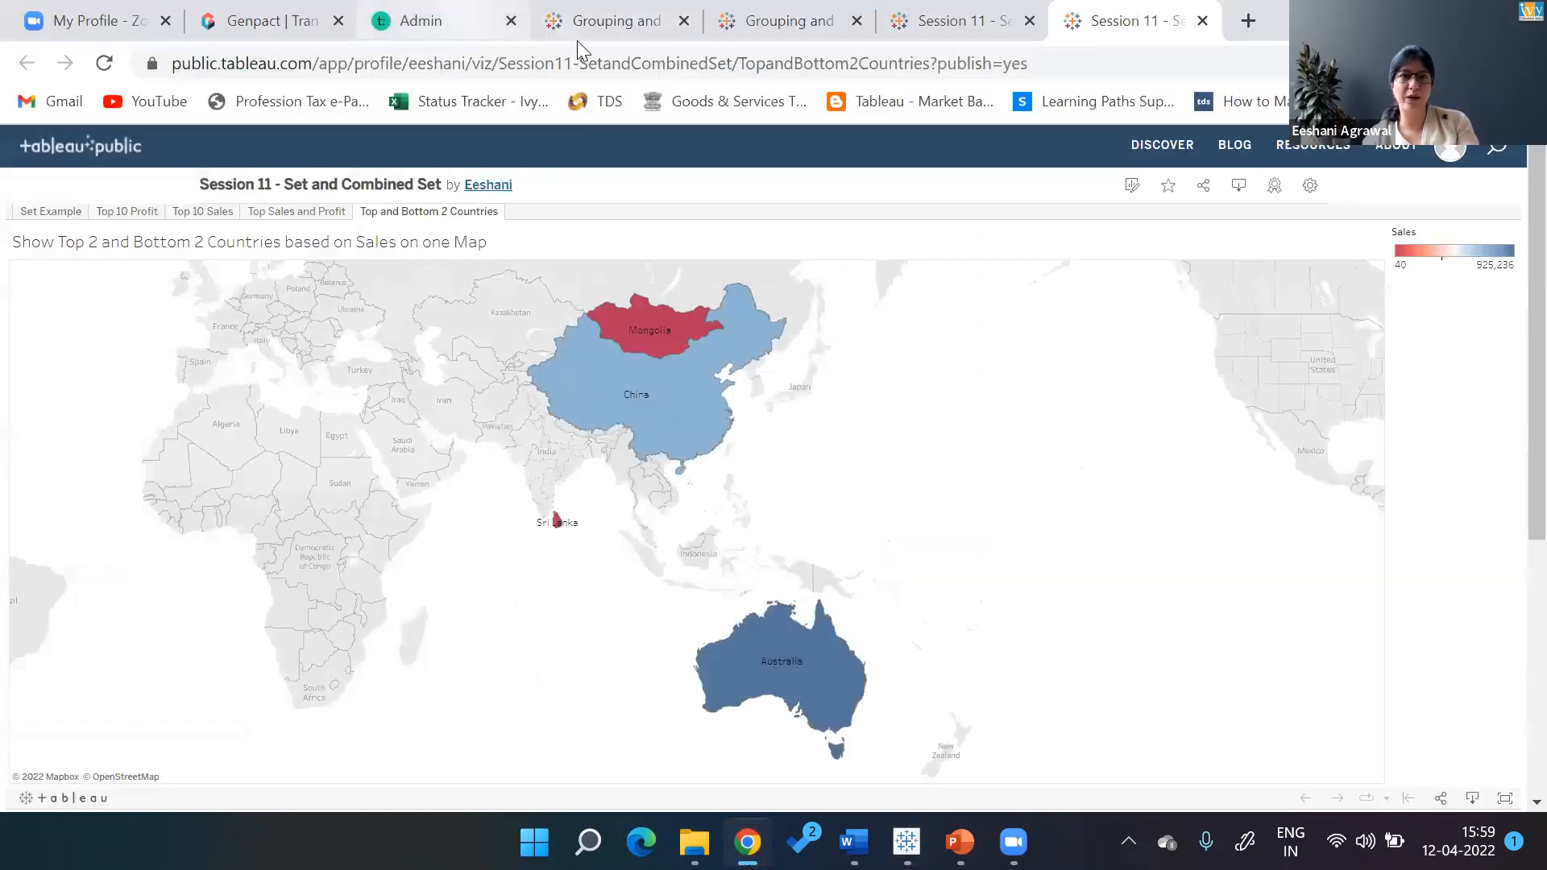
{"action": "left_click", "coordinate": [436, 20]}
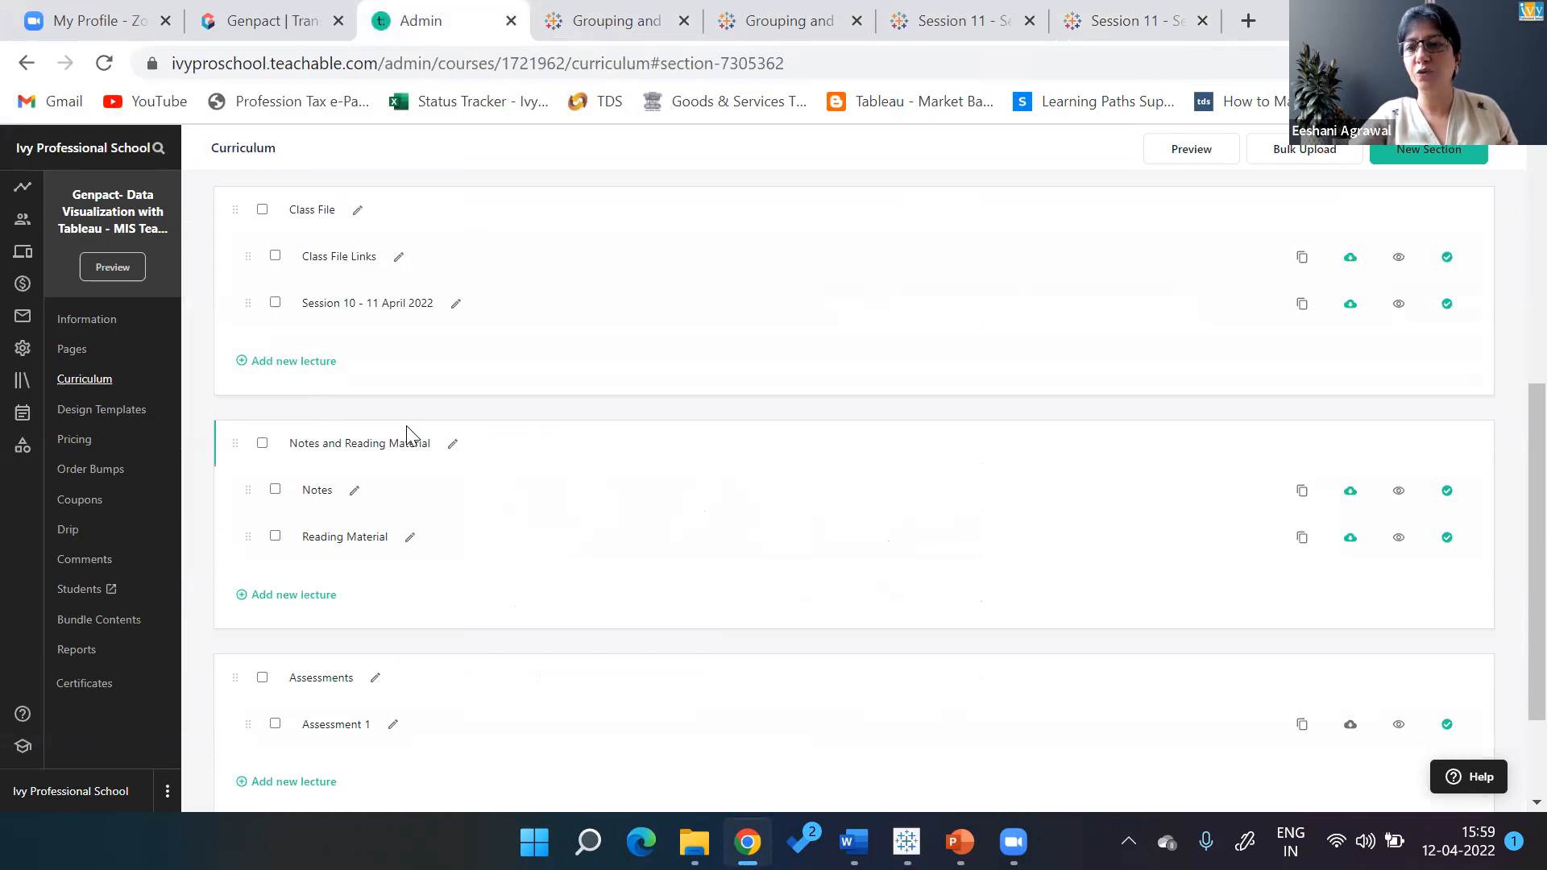
{"action": "scroll", "coordinate": [407, 435], "scroll_direction": "up", "scroll_amount": 4}
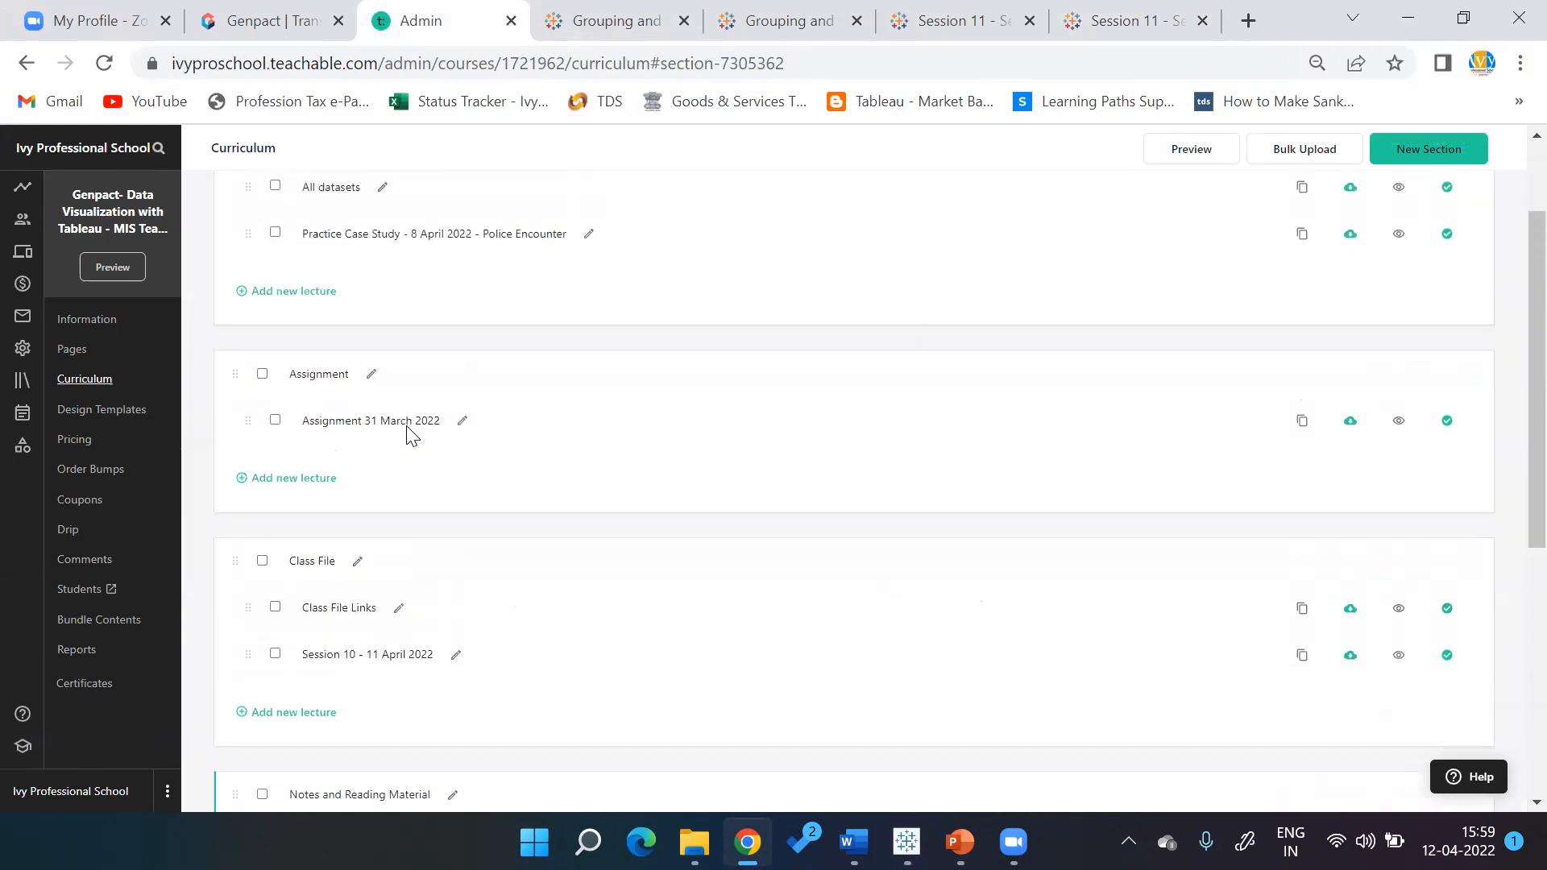
{"action": "scroll", "coordinate": [411, 435], "scroll_direction": "up", "scroll_amount": 1}
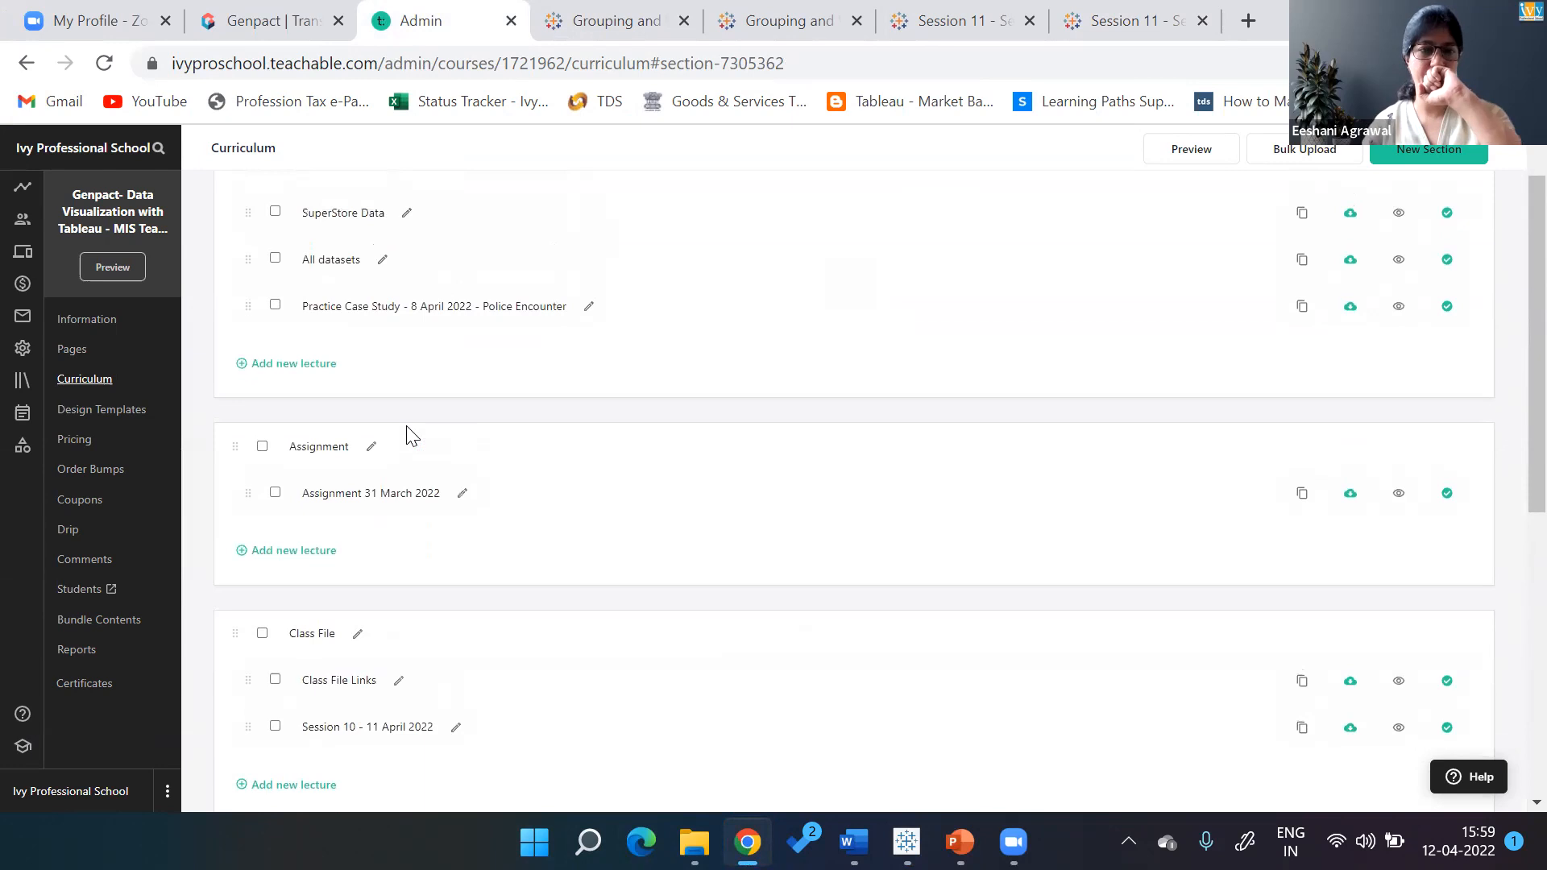
{"action": "scroll", "coordinate": [411, 435], "scroll_direction": "up", "scroll_amount": 1}
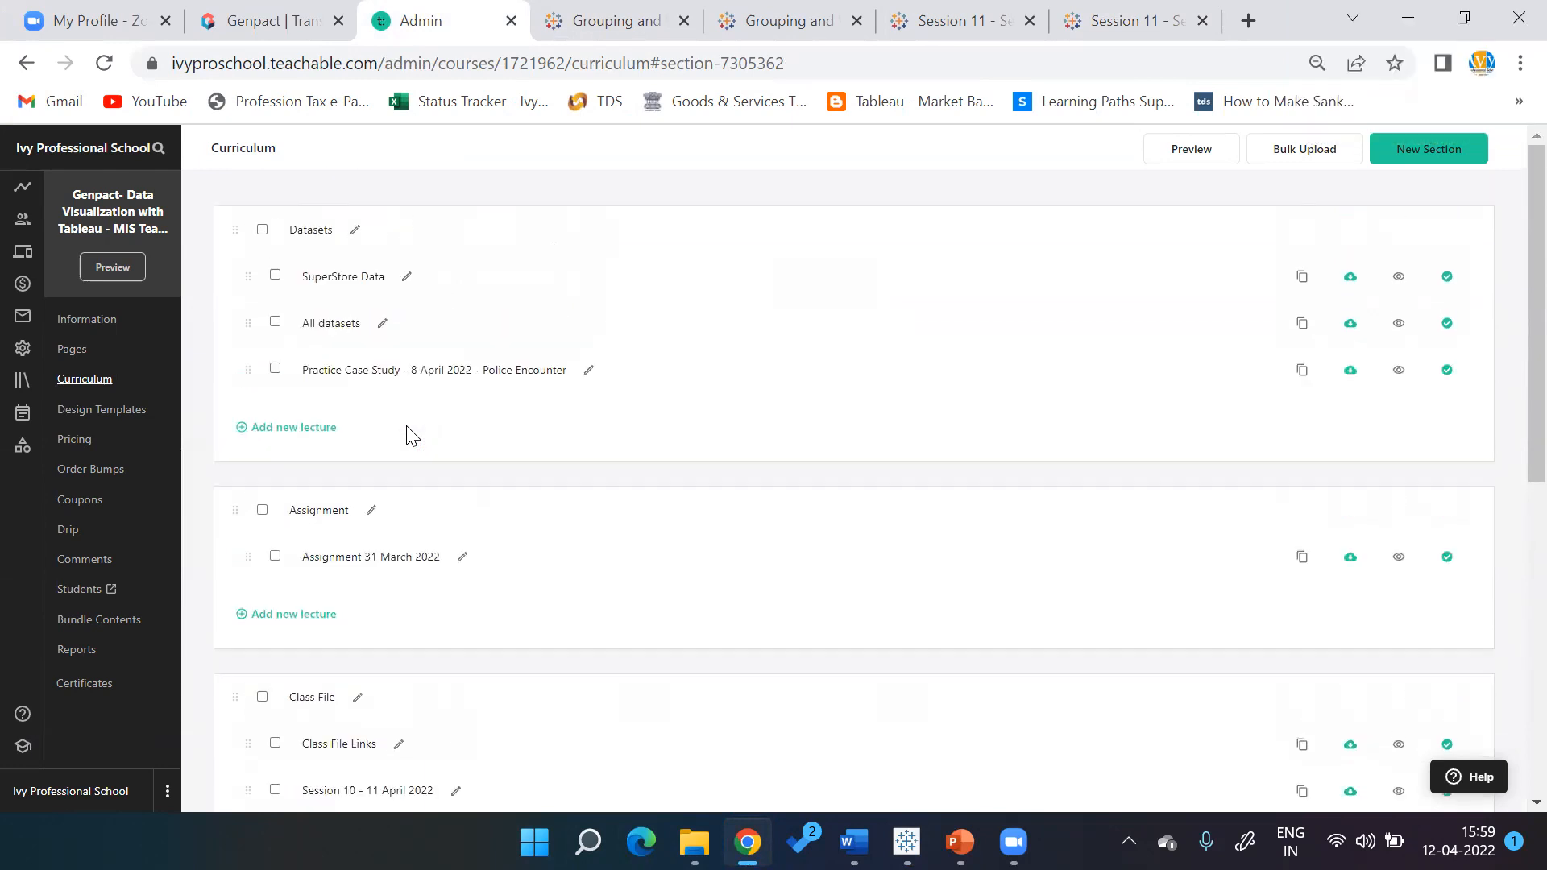
{"action": "scroll", "coordinate": [311, 436], "scroll_direction": "down", "scroll_amount": 6}
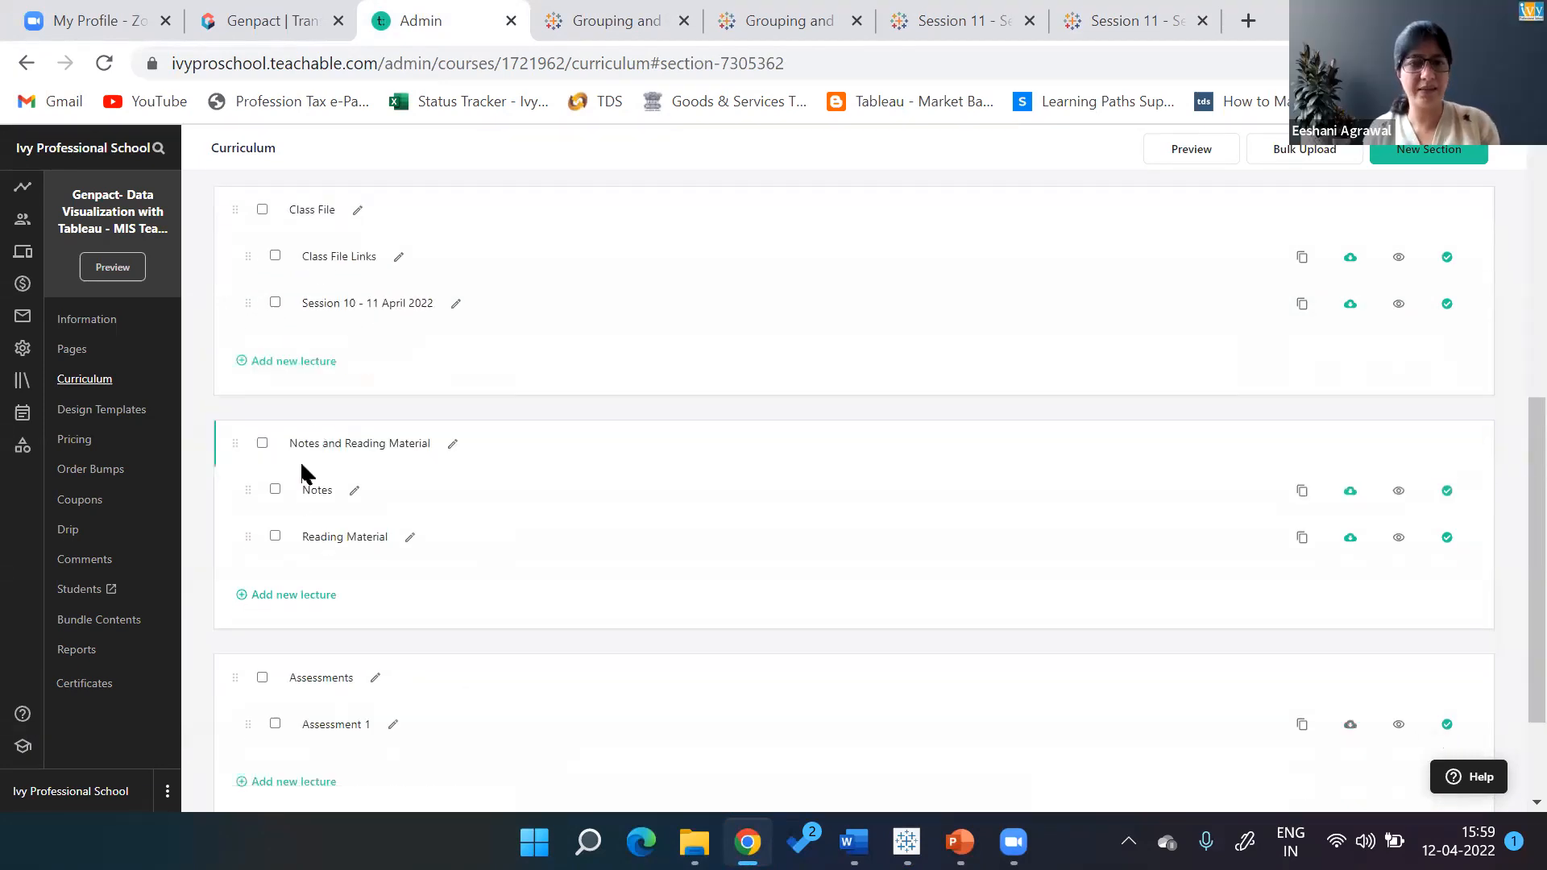
{"action": "scroll", "coordinate": [510, 367], "scroll_direction": "up", "scroll_amount": 6}
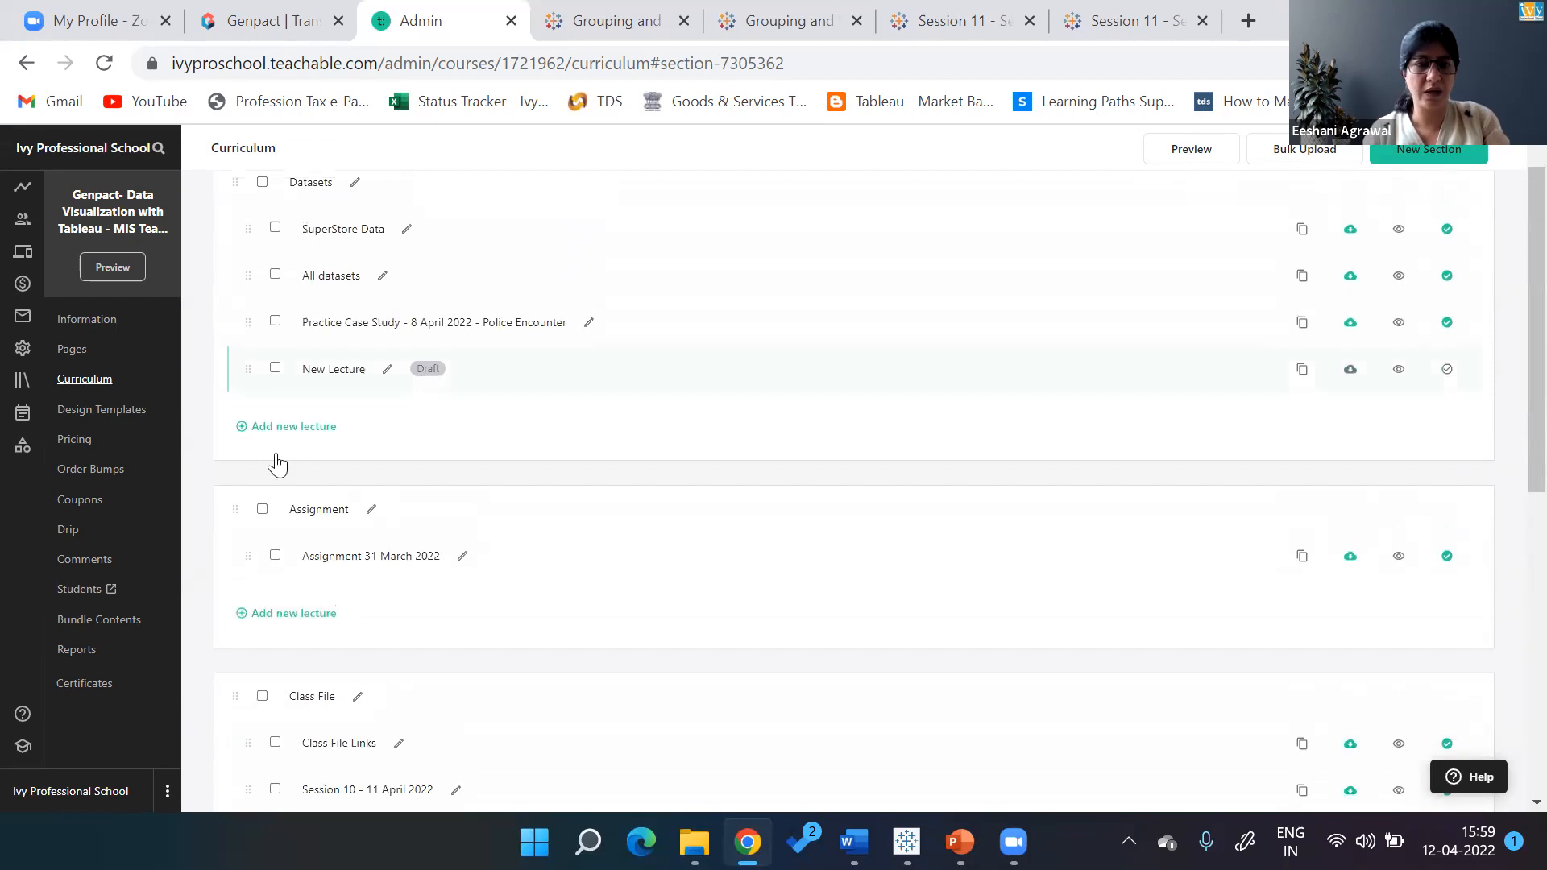
Clear the 'New Lecture' name and begin typing 'Practice Case Study - 13 April 2022 - Coffee Sales'
{"action": "left_click", "coordinate": [389, 368]}
{"action": "key", "text": "BackSpace"}
{"action": "key", "text": "BackSpace"}
{"action": "key", "text": "BackSpace"}
{"action": "key", "text": "BackSpace"}
{"action": "key", "text": "BackSpace"}
{"action": "key", "text": "BackSpace"}
{"action": "type", "text": "P"}
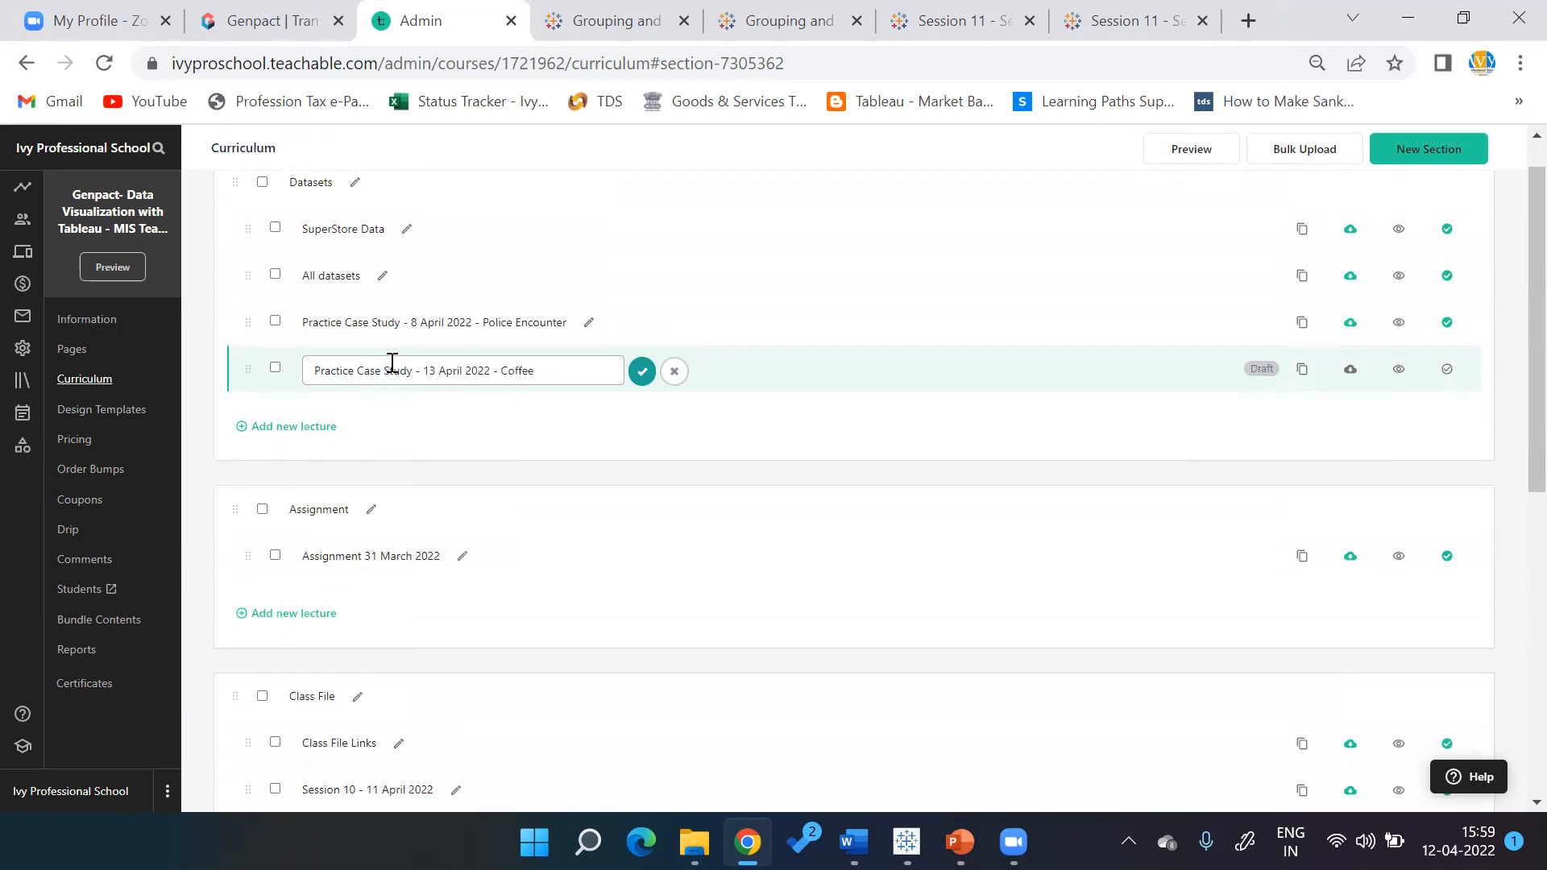
Finish and save the title ending 'Coffee Sales', then open that lecture for editing
{"action": "type", "text": "Sales"}
{"action": "left_click", "coordinate": [642, 372]}
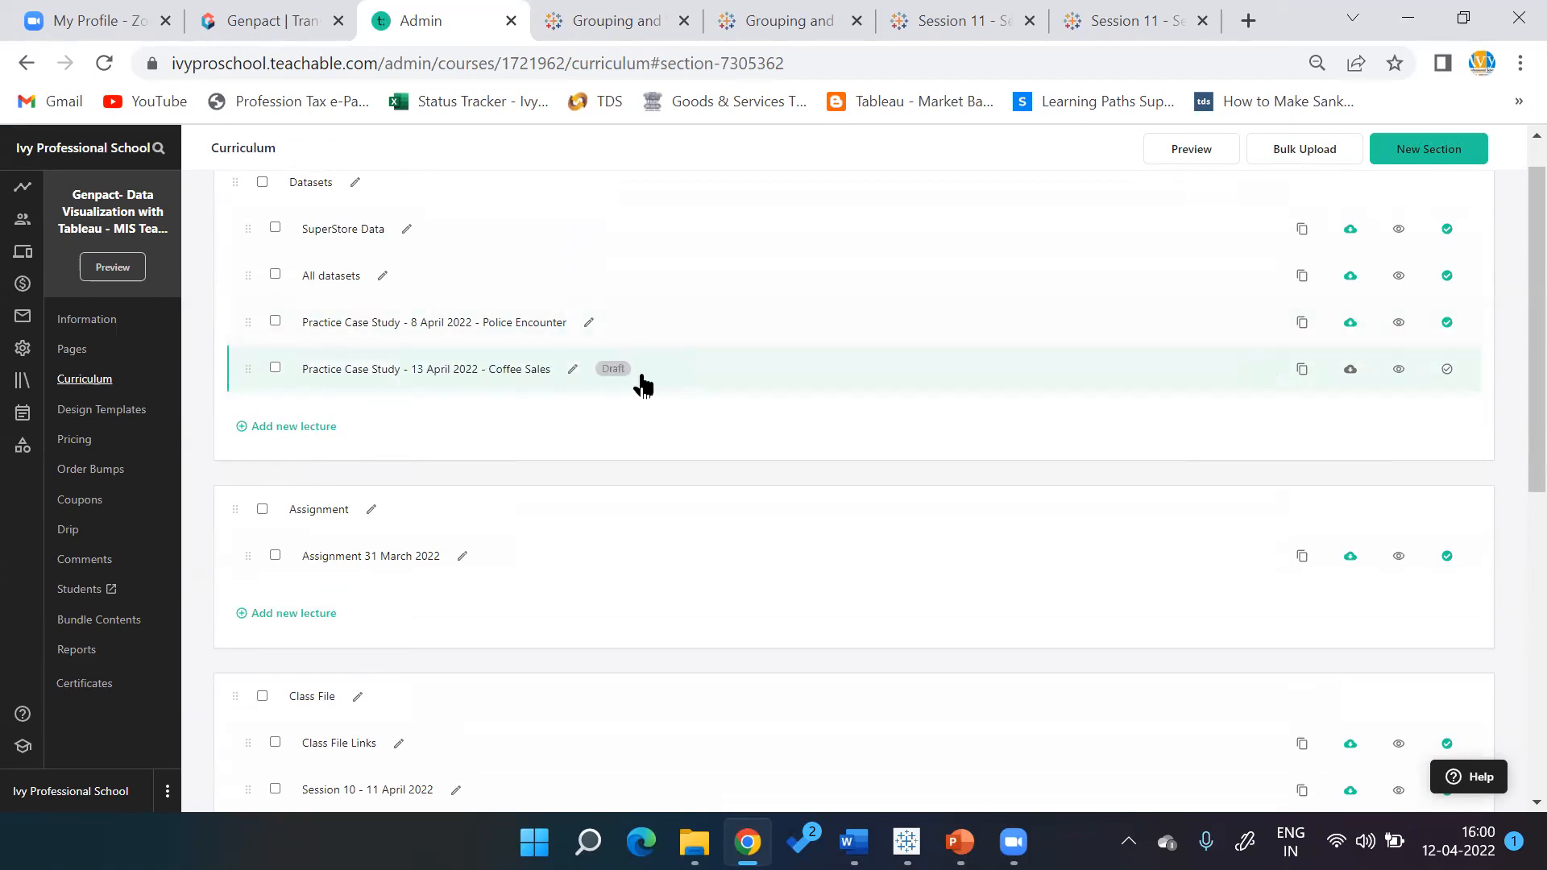
{"action": "left_click", "coordinate": [428, 372]}
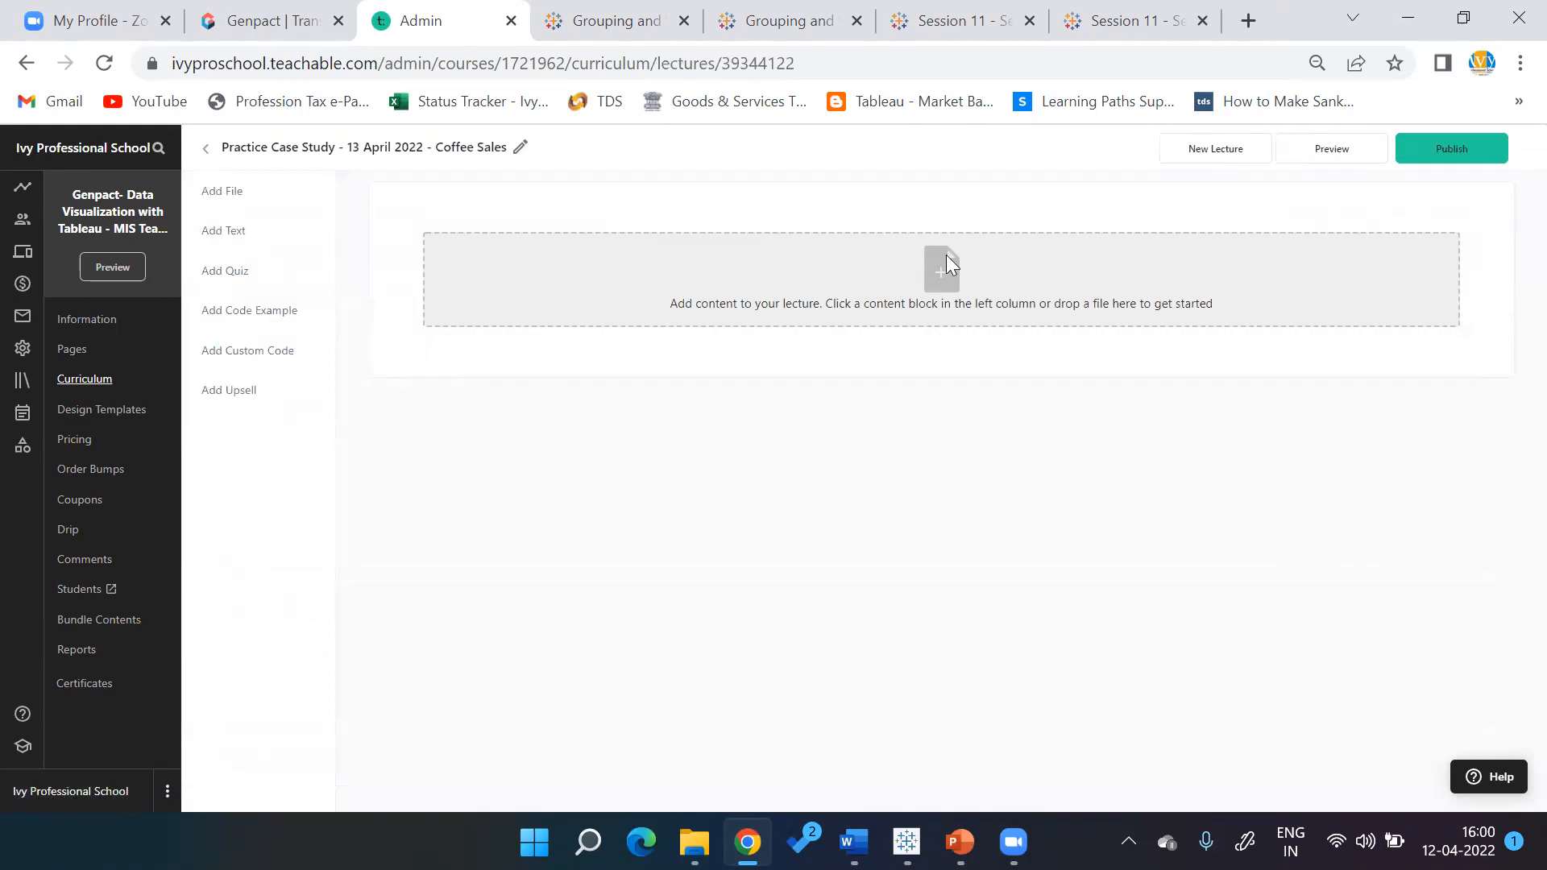
Start a file upload and browse to D:\IVY_Eeshani\Data Analytics Certification KPO
{"action": "left_click", "coordinate": [946, 266]}
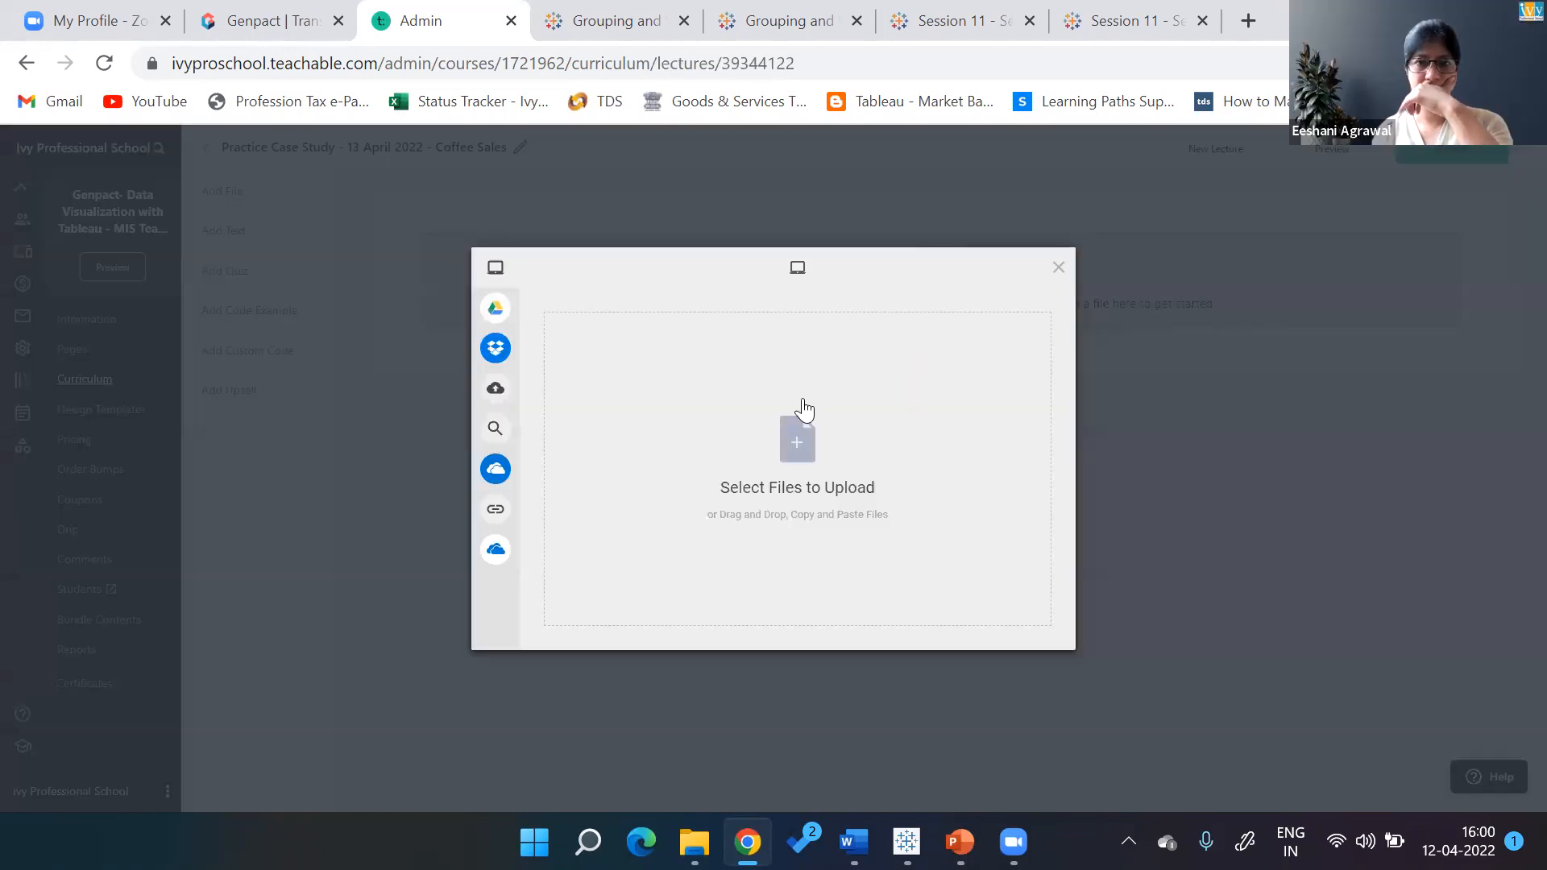
{"action": "left_click", "coordinate": [790, 453]}
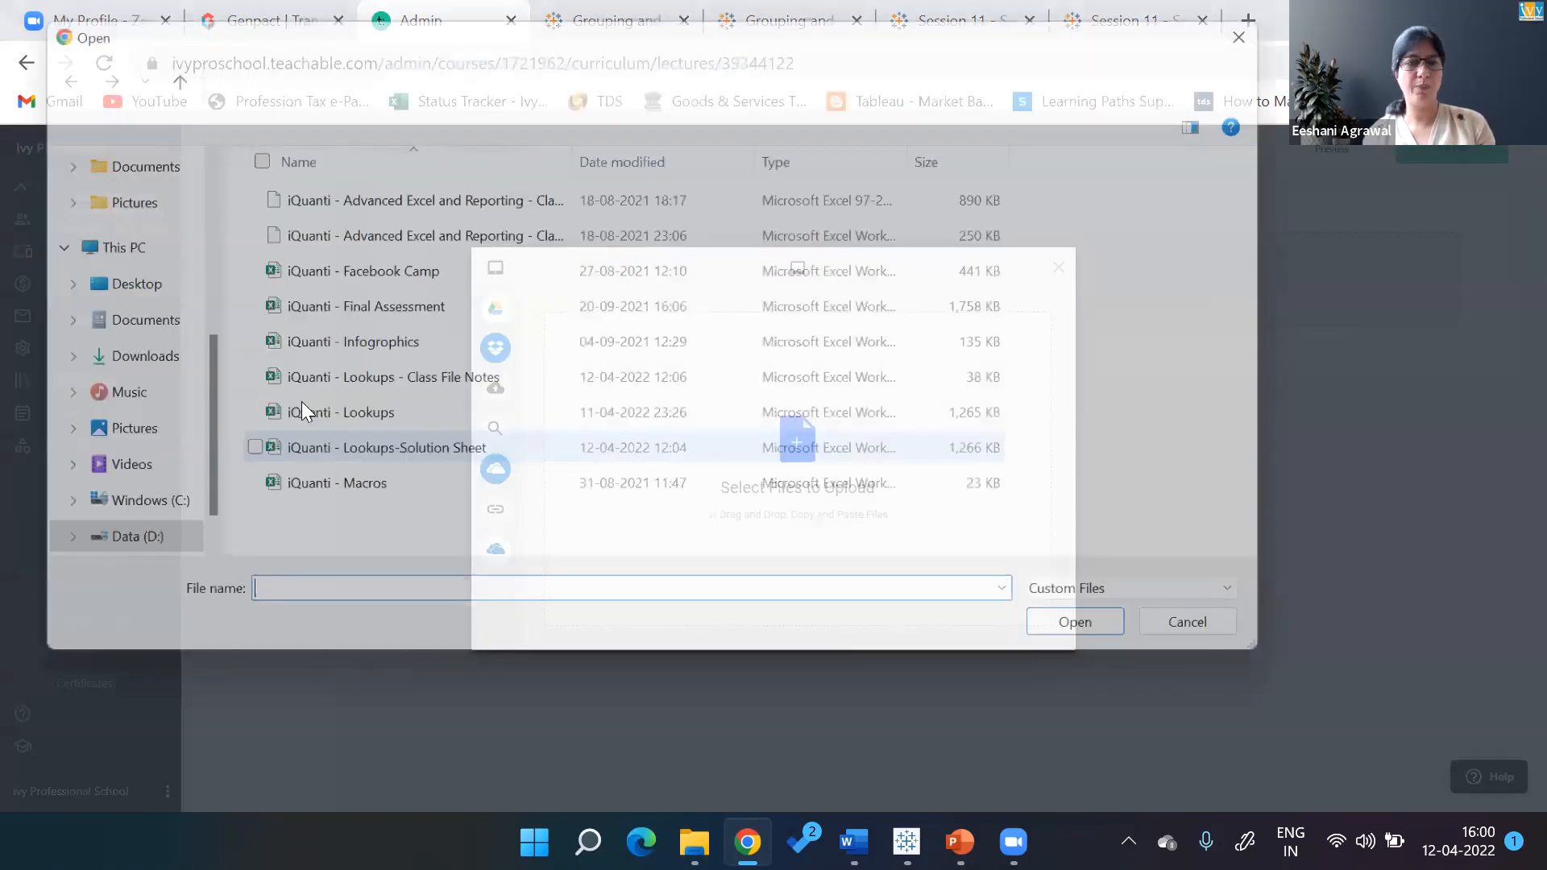
{"action": "left_click", "coordinate": [106, 555]}
{"action": "left_click", "coordinate": [327, 274]}
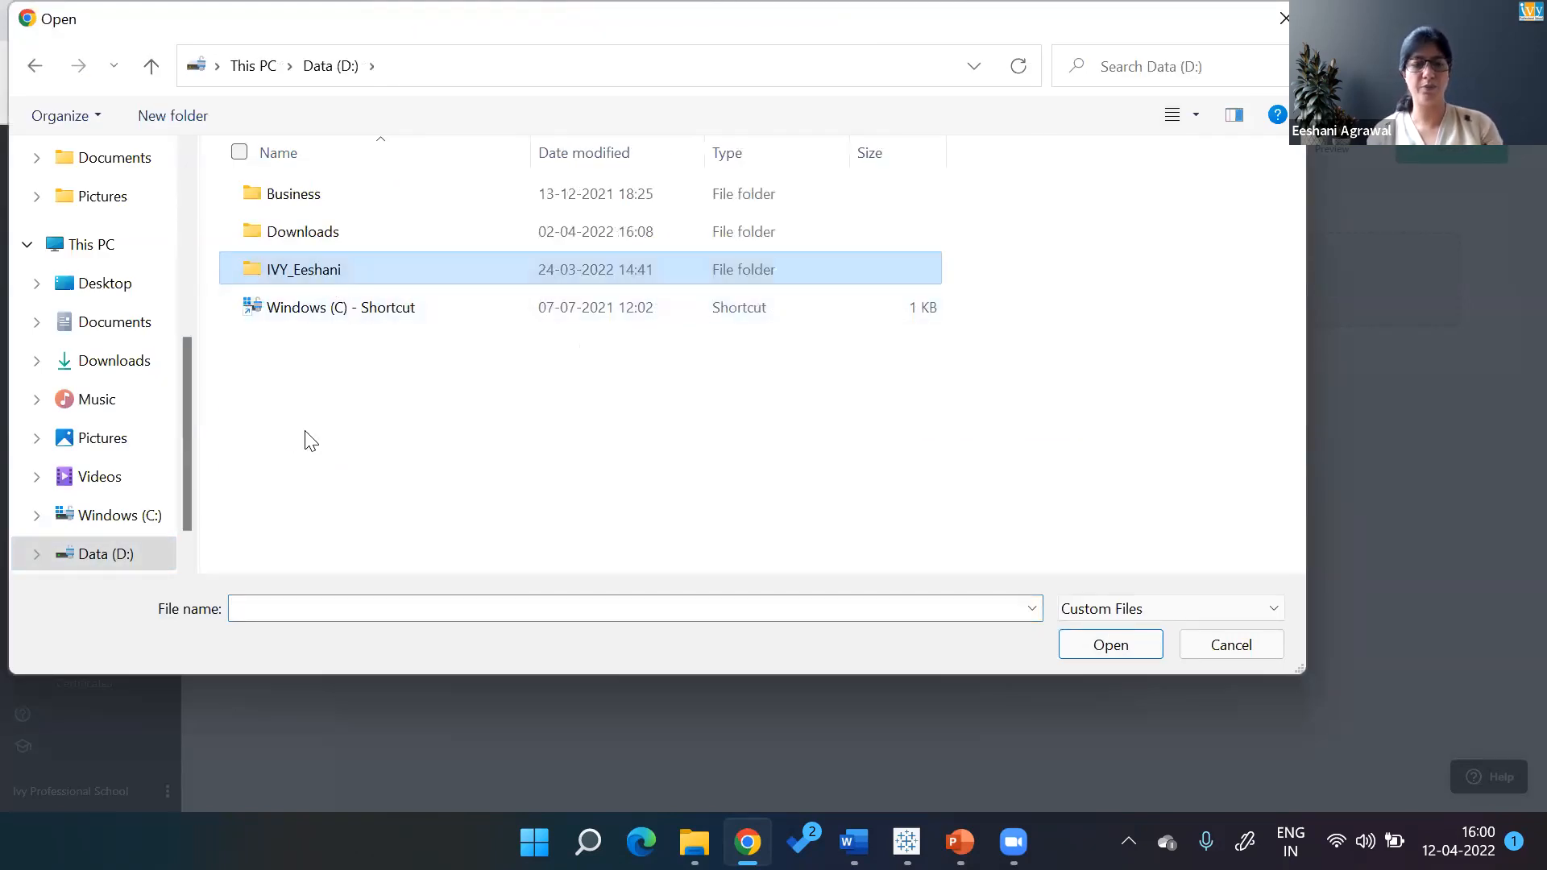
{"action": "key", "text": "Return"}
{"action": "key", "text": "Down"}
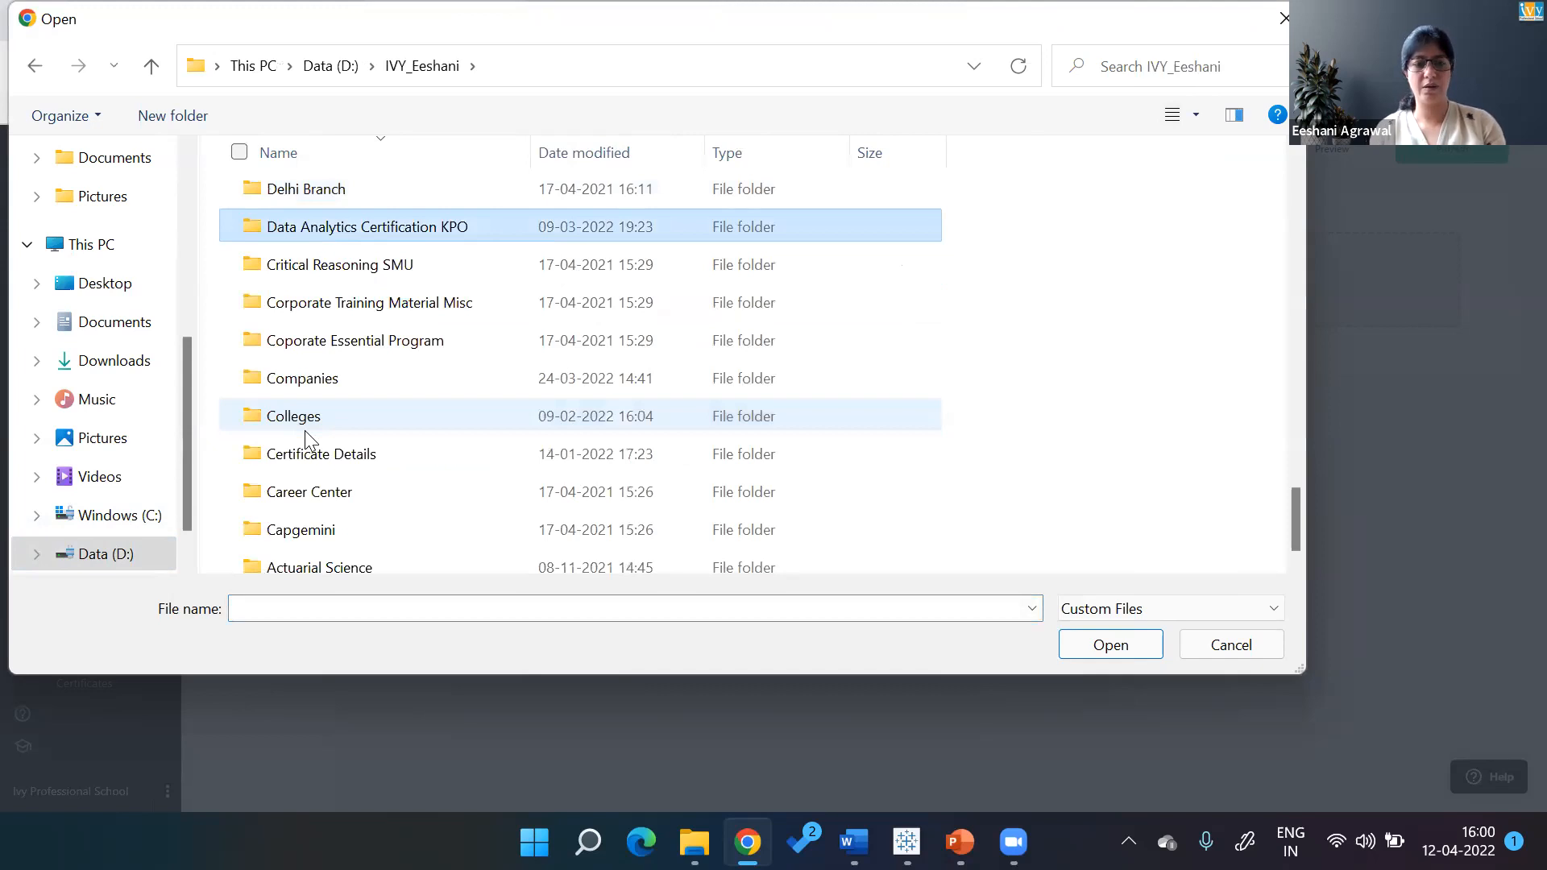
{"action": "key", "text": "Return"}
Continue into the Tableau\Eeshani\Case Study\Coffee folder
{"action": "key", "text": "e"}
{"action": "key", "text": "e"}
{"action": "key", "text": "e"}
{"action": "key", "text": "t"}
{"action": "key", "text": "Return"}
{"action": "key", "text": "e"}
{"action": "key", "text": "Return"}
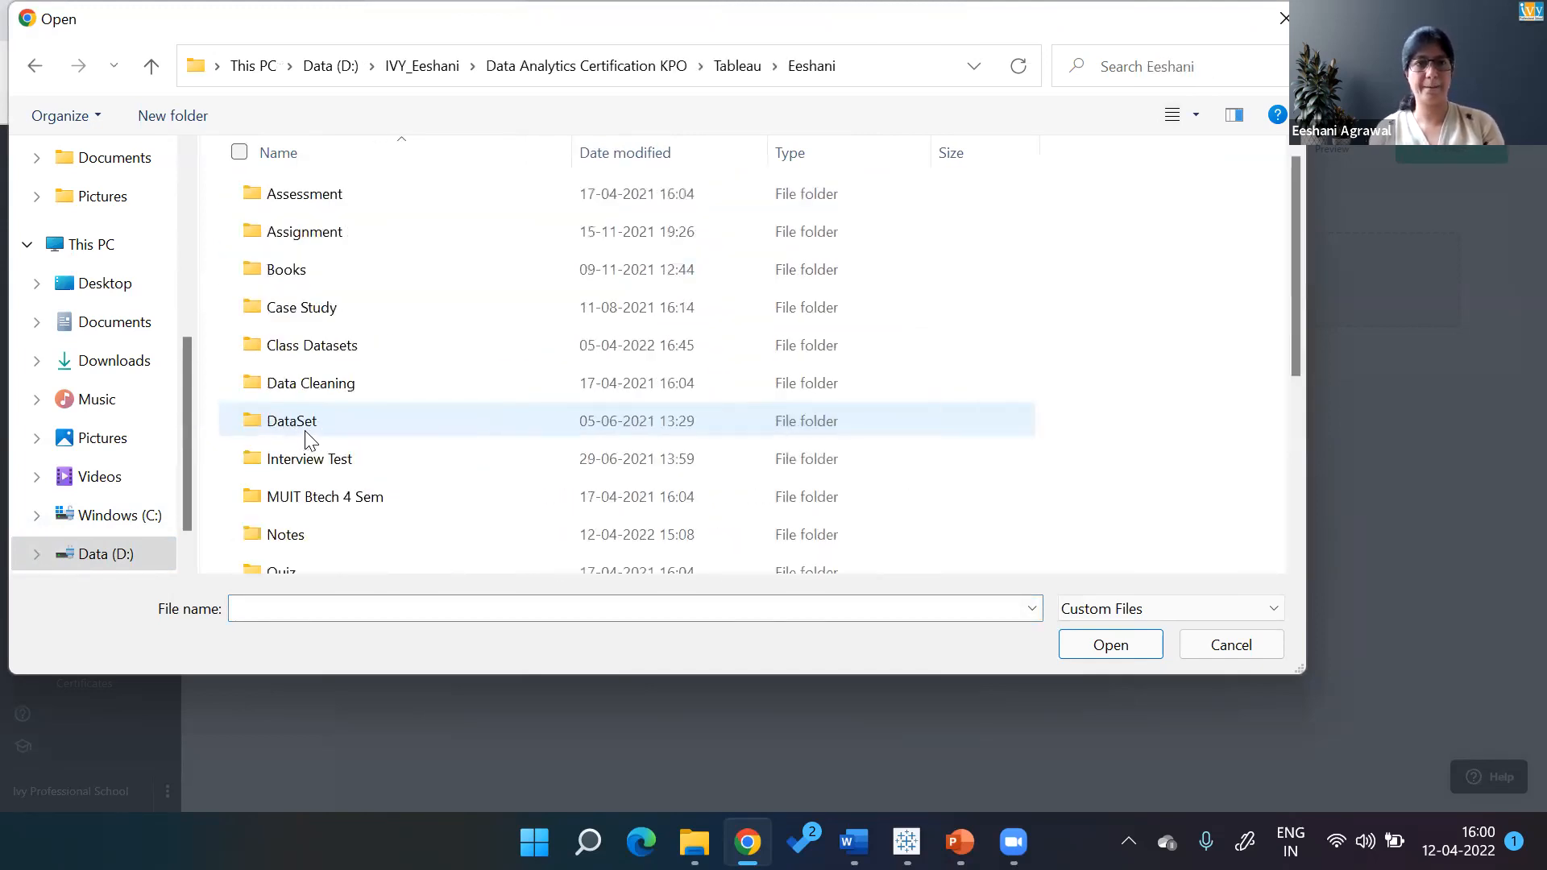
{"action": "key", "text": "b"}
{"action": "key", "text": "c"}
{"action": "key", "text": "Return"}
{"action": "key", "text": "c"}
{"action": "key", "text": "c"}
{"action": "key", "text": "c"}
{"action": "key", "text": "Return"}
{"action": "key", "text": "c"}
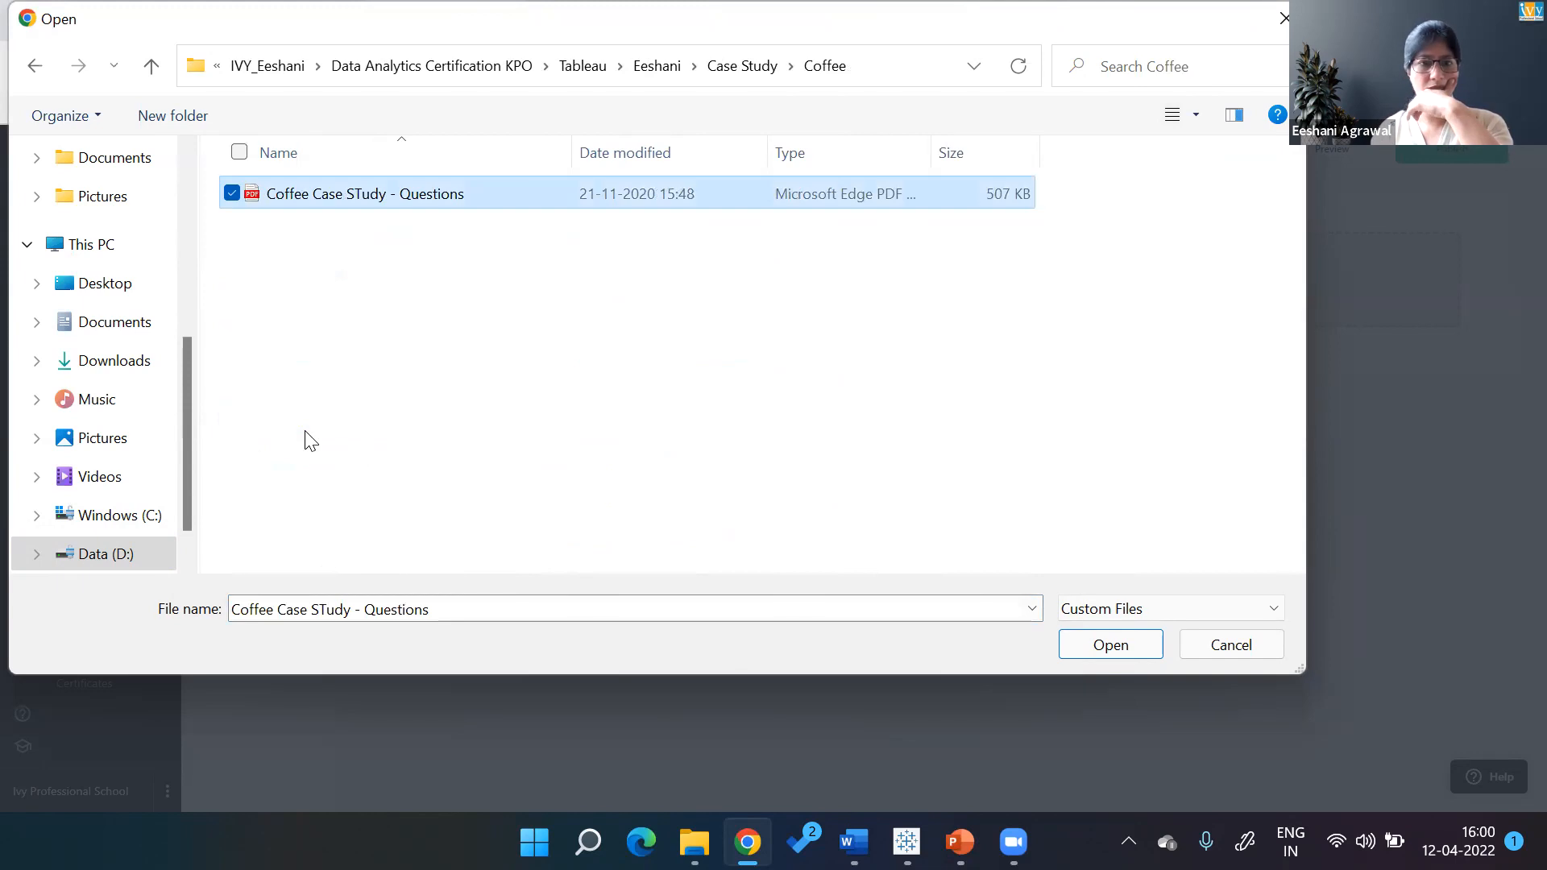
Show All Files and upload the questions PDF together with Sample - Coffee Chain
{"action": "left_click", "coordinate": [1128, 613]}
{"action": "left_click", "coordinate": [1114, 656]}
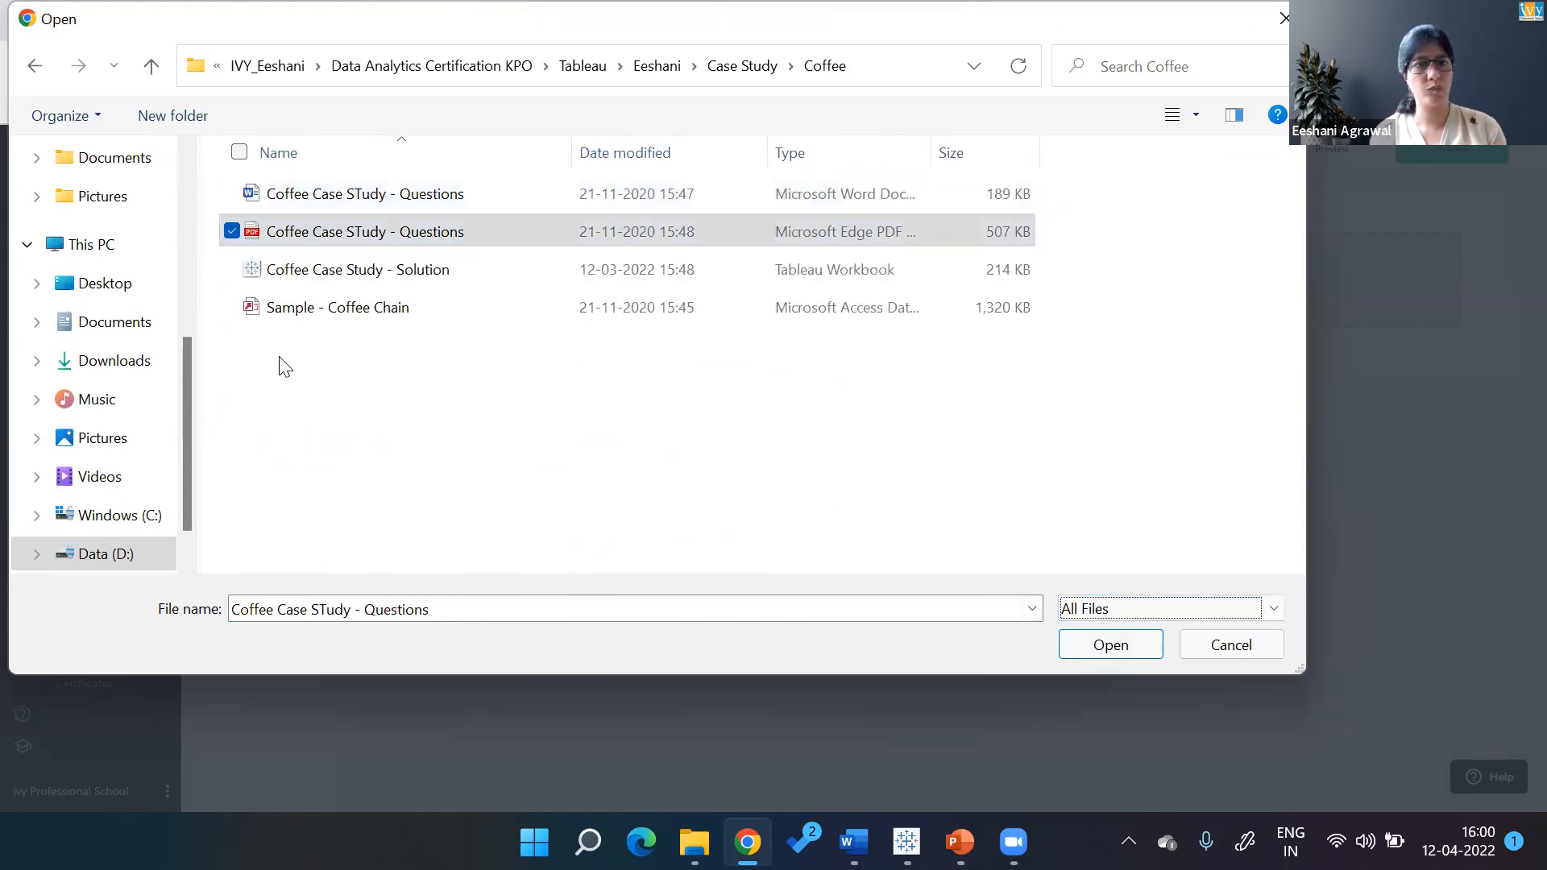
{"action": "left_click", "coordinate": [232, 308]}
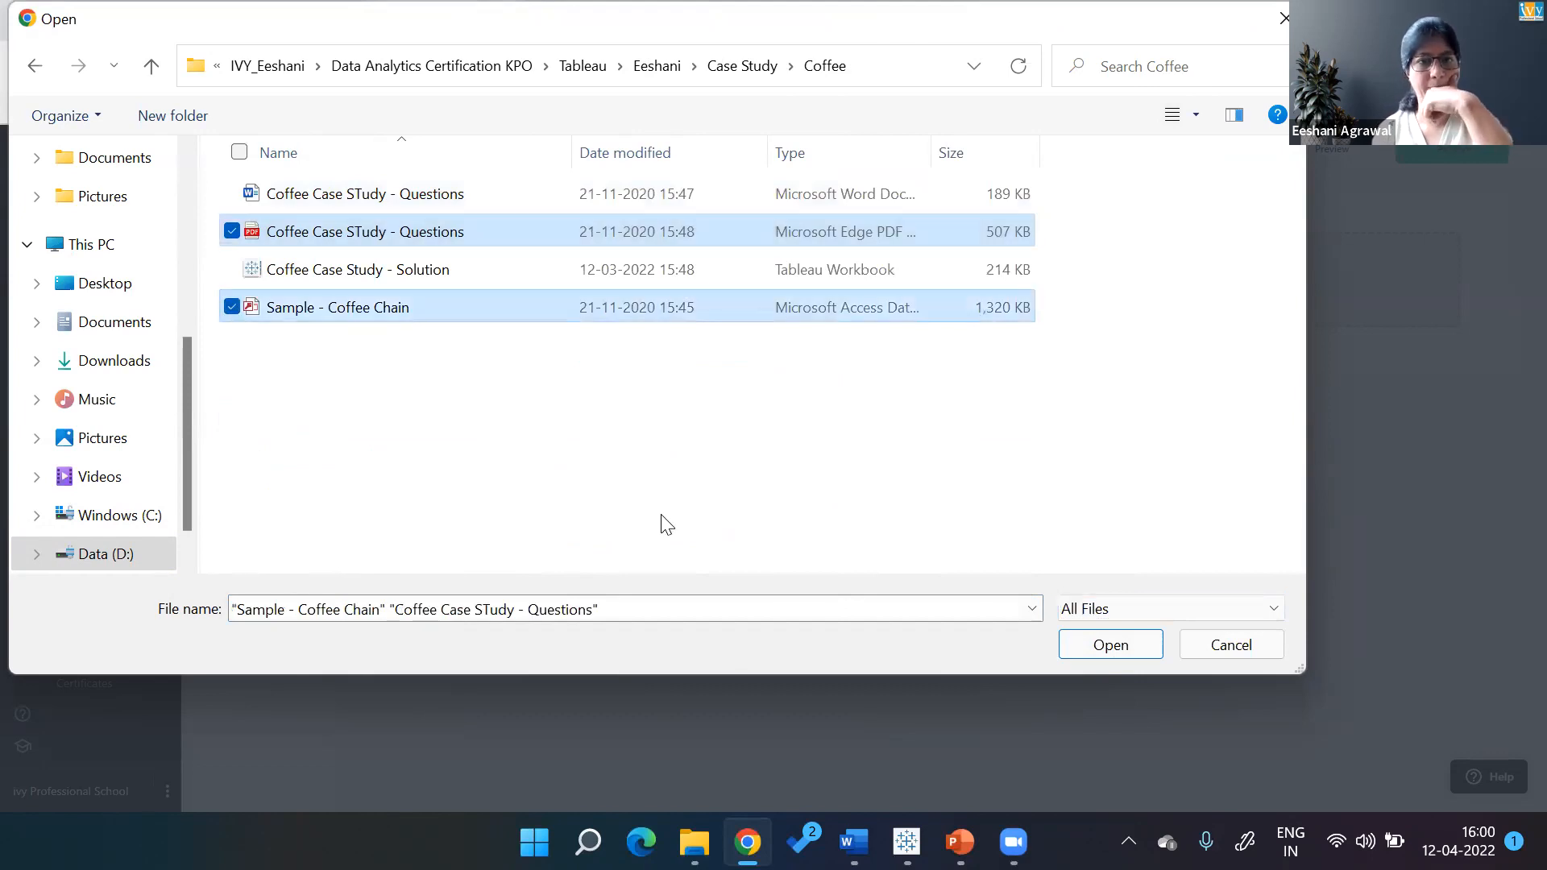
{"action": "left_click", "coordinate": [1120, 652]}
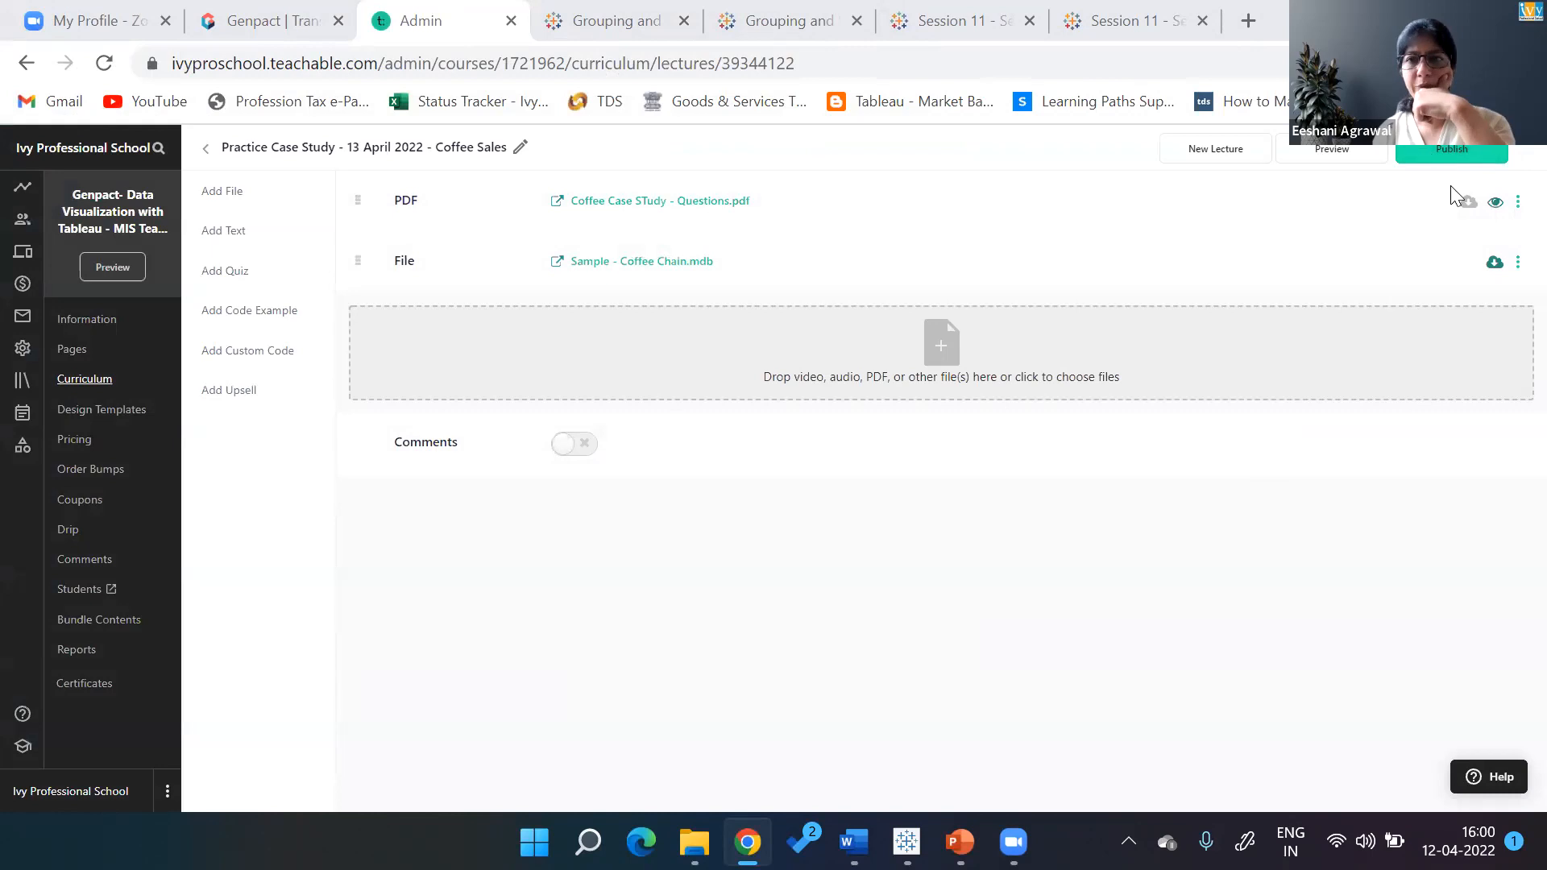
Make the questions PDF downloadable and publish the Coffee Sales lecture
{"action": "left_click", "coordinate": [1468, 205]}
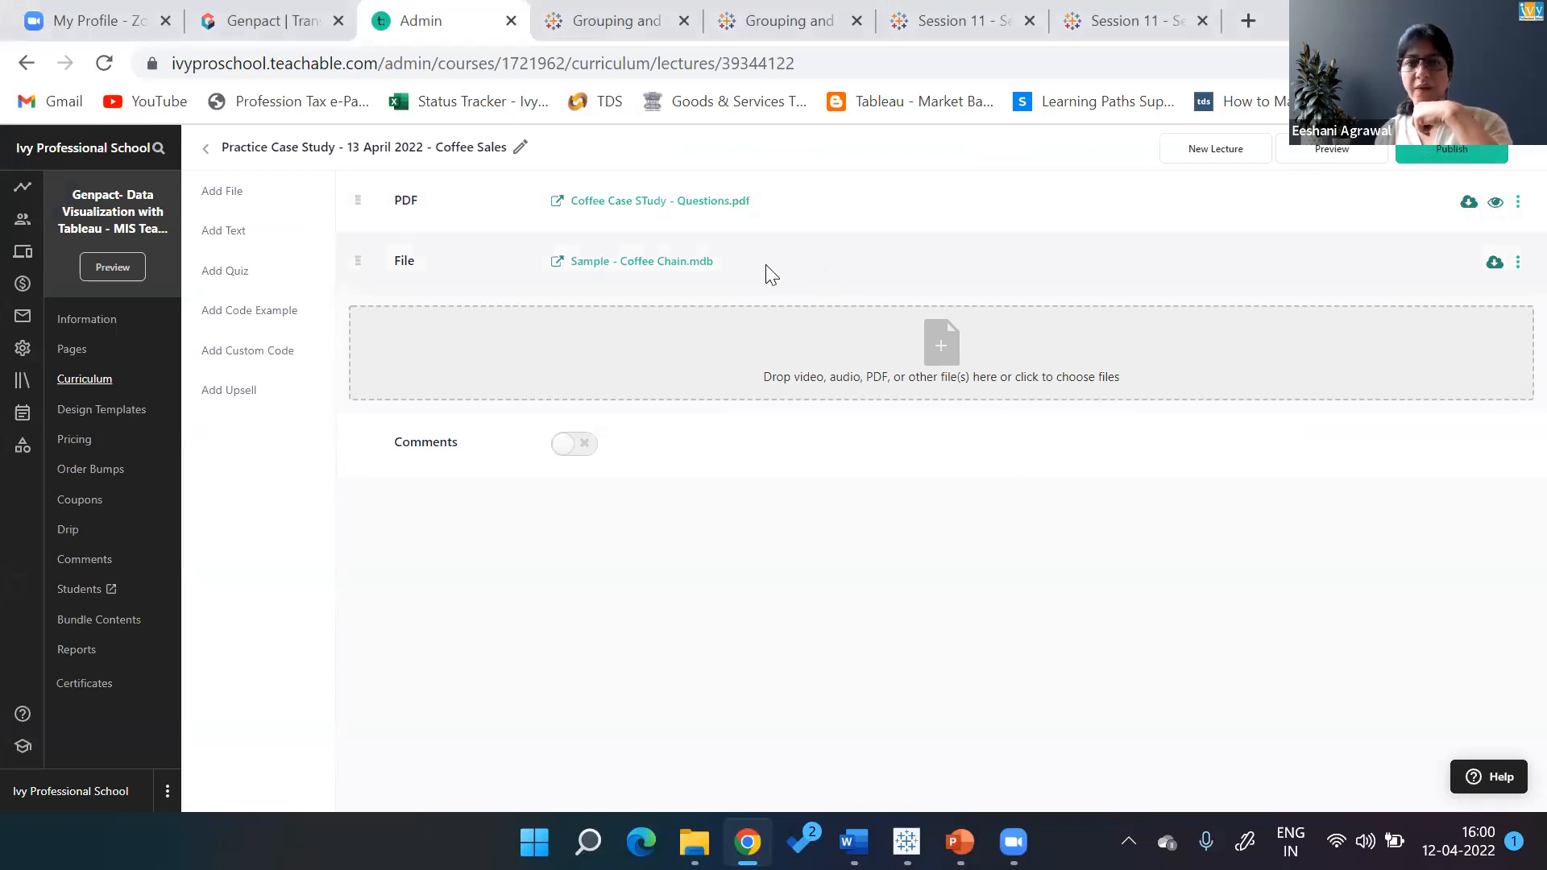
{"action": "left_click", "coordinate": [1430, 152]}
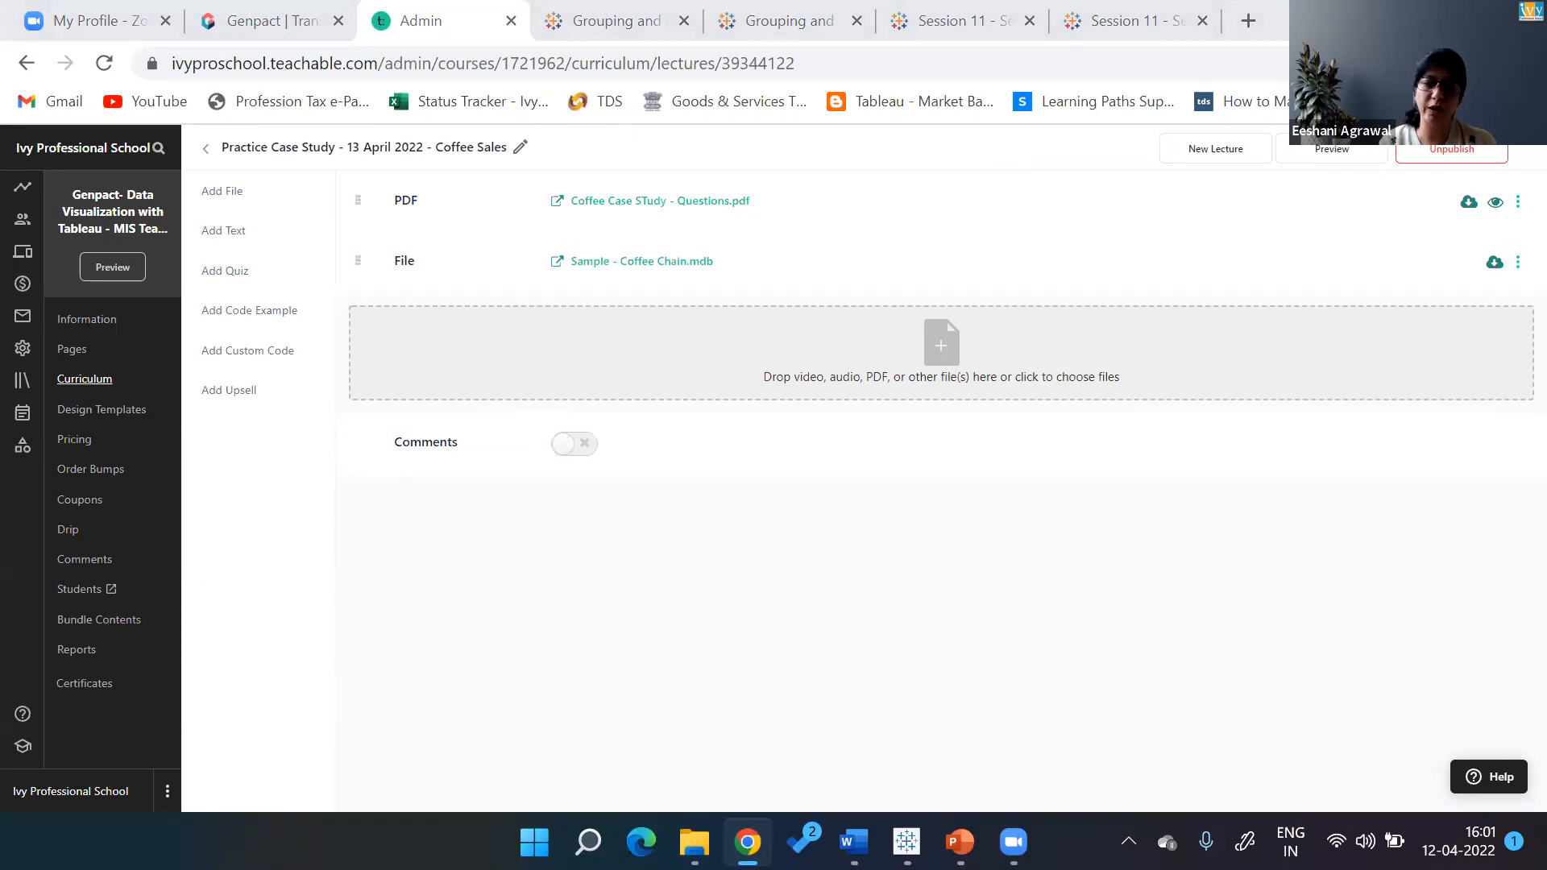
{"action": "left_click", "coordinate": [693, 842]}
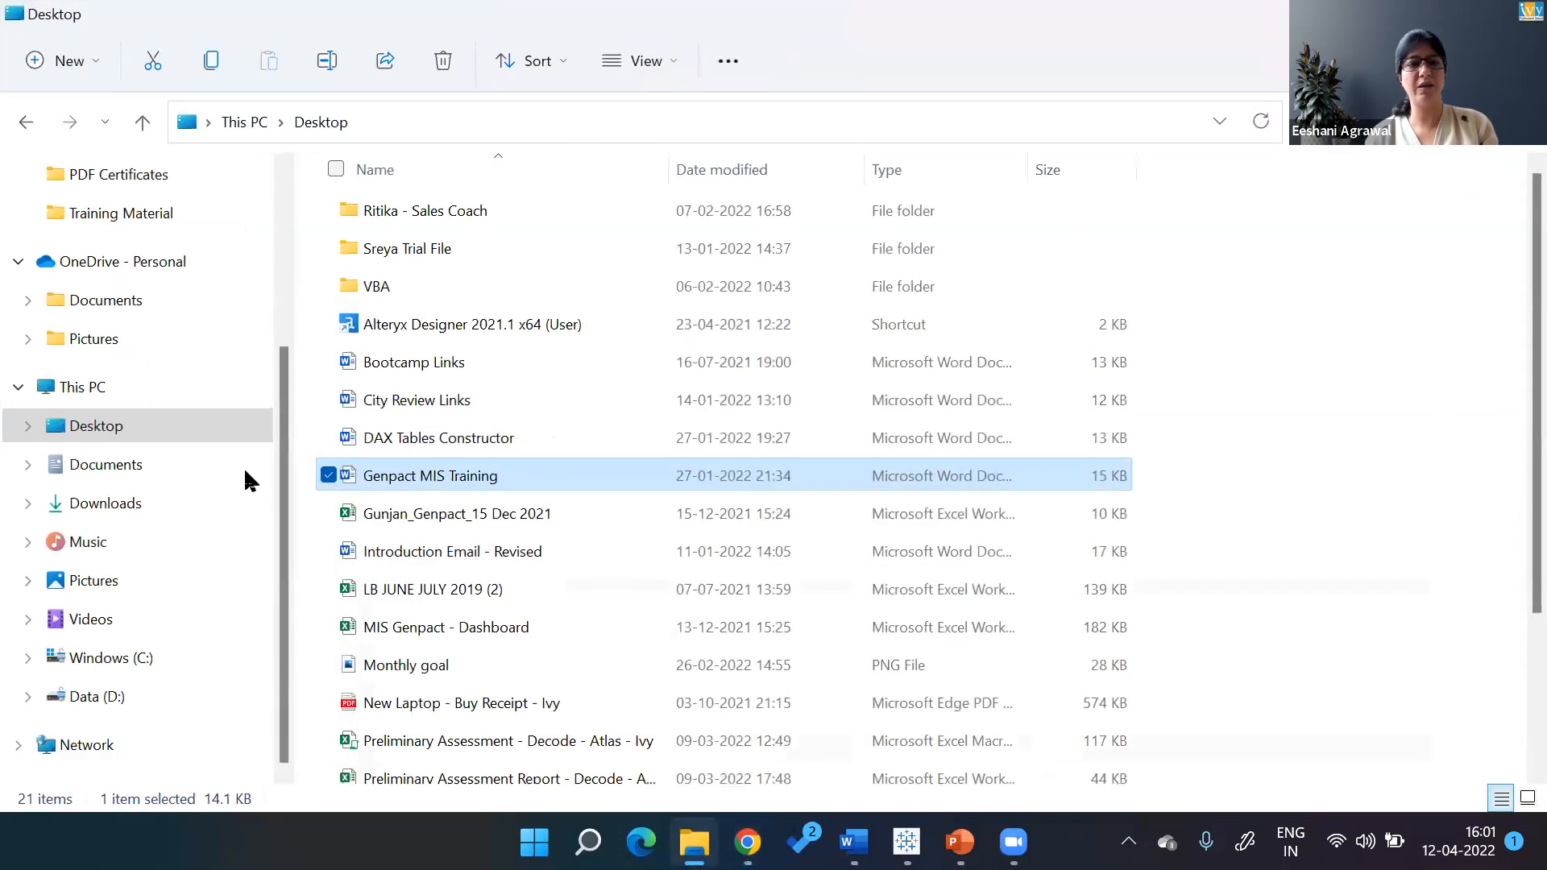
Browse Data (D:) into IVY_Eeshani\Data Analytics Certification KPO
{"action": "left_click", "coordinate": [137, 701]}
{"action": "double_click", "coordinate": [401, 290]}
{"action": "left_click", "coordinate": [414, 442]}
{"action": "key", "text": "Down"}
{"action": "key", "text": "Up"}
{"action": "key", "text": "Up"}
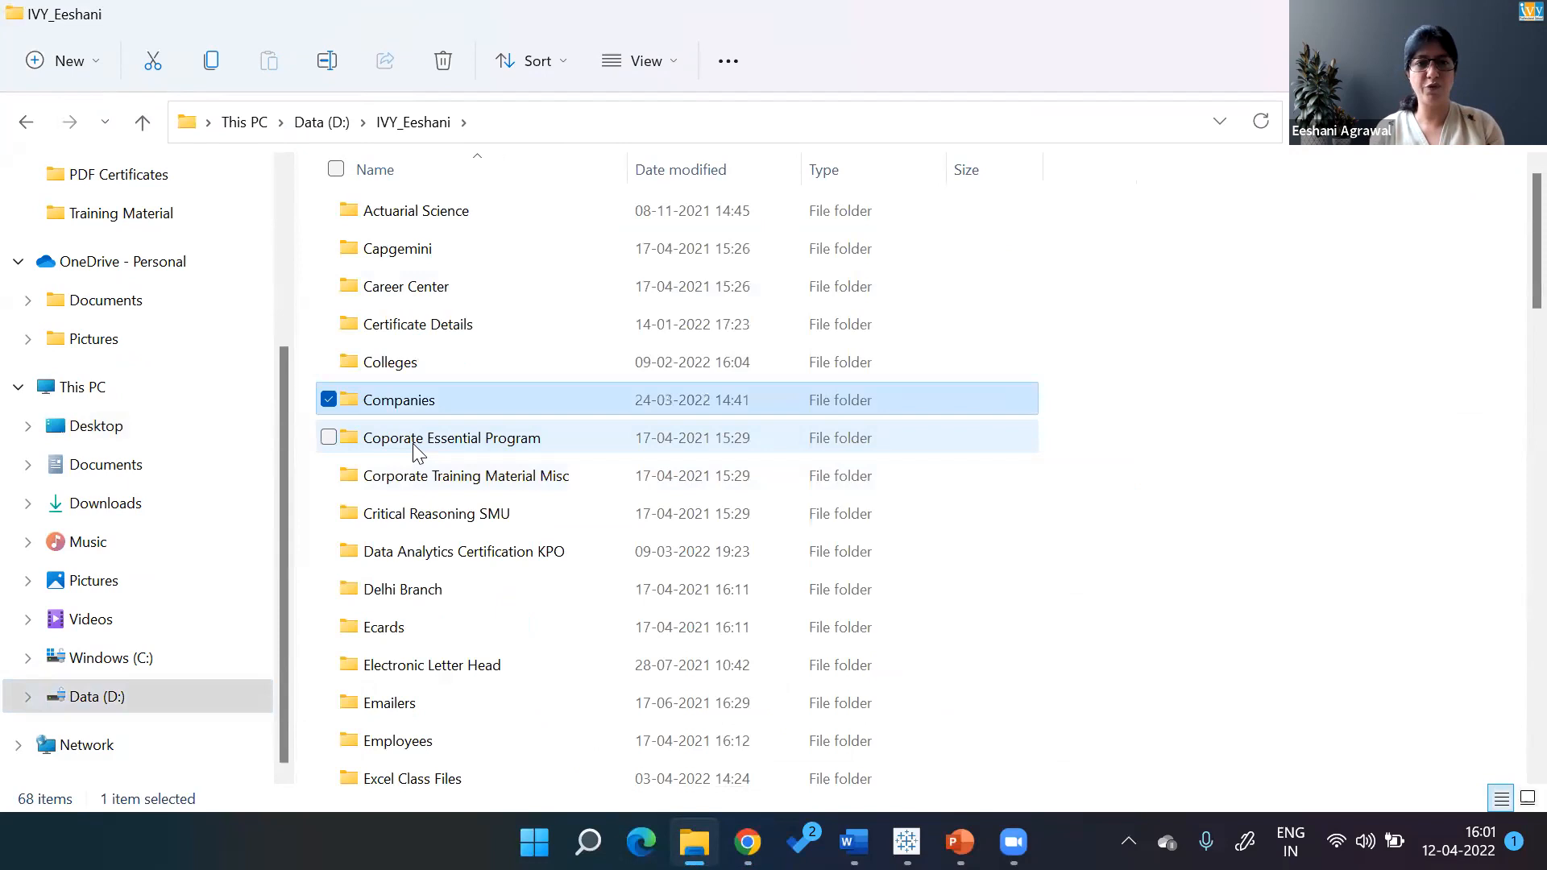
{"action": "key", "text": "Down"}
{"action": "key", "text": "Down"}
{"action": "key", "text": "Down"}
{"action": "key", "text": "Down"}
{"action": "key", "text": "Return"}
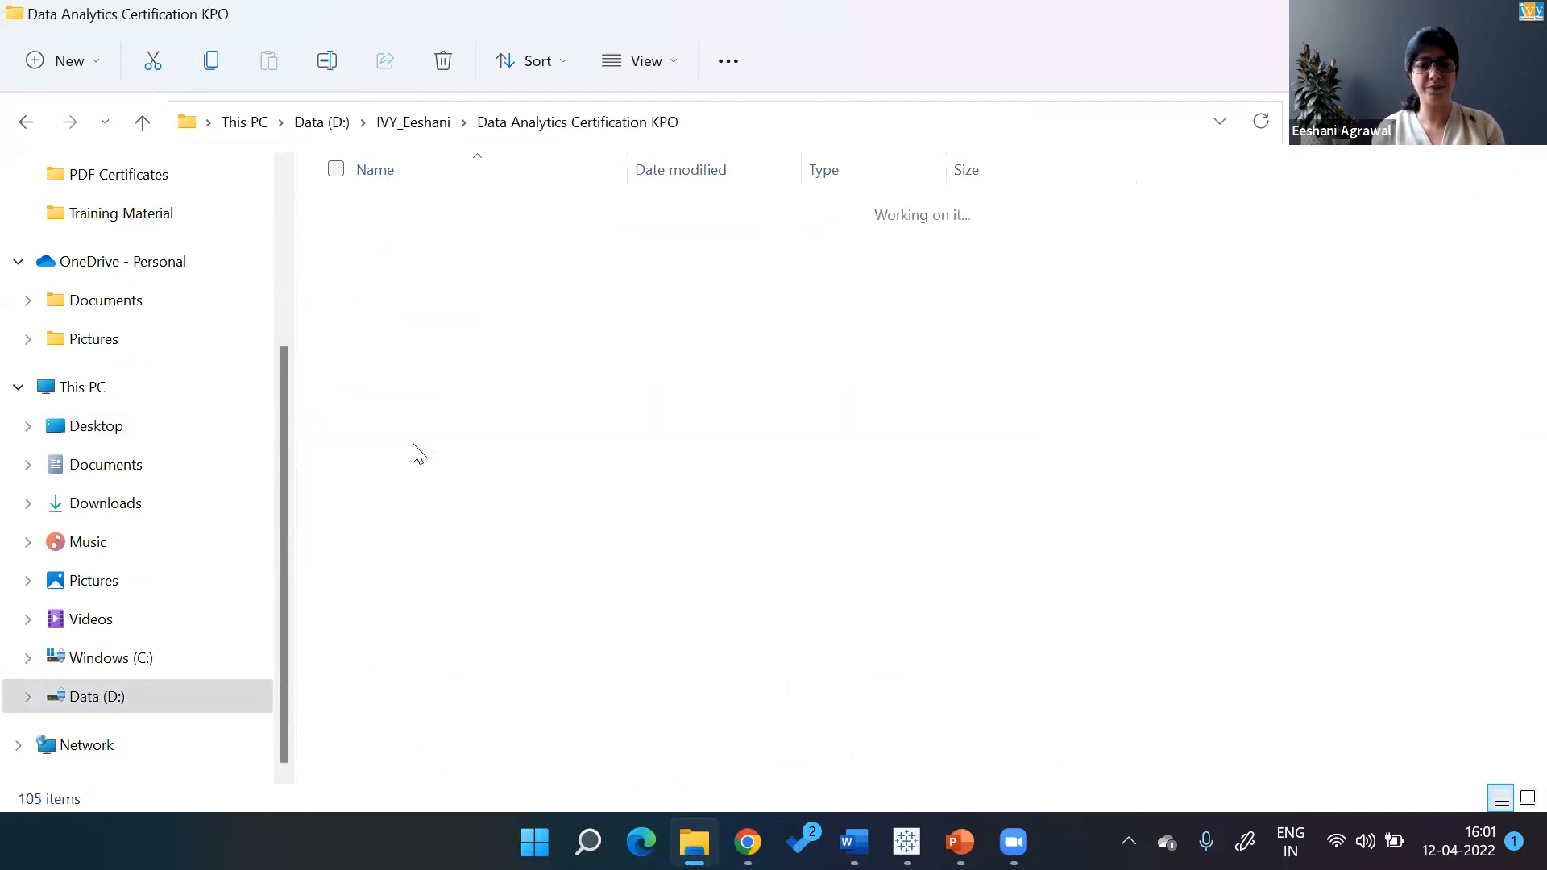
Go through Tableau\Eeshani\Case Study\Coffee and open the Coffee Case STudy - Questions PDF
{"action": "key", "text": "t"}
{"action": "key", "text": "Return"}
{"action": "key", "text": "e"}
{"action": "key", "text": "Return"}
{"action": "key", "text": "c"}
{"action": "key", "text": "Return"}
{"action": "key", "text": "Down"}
{"action": "key", "text": "Down"}
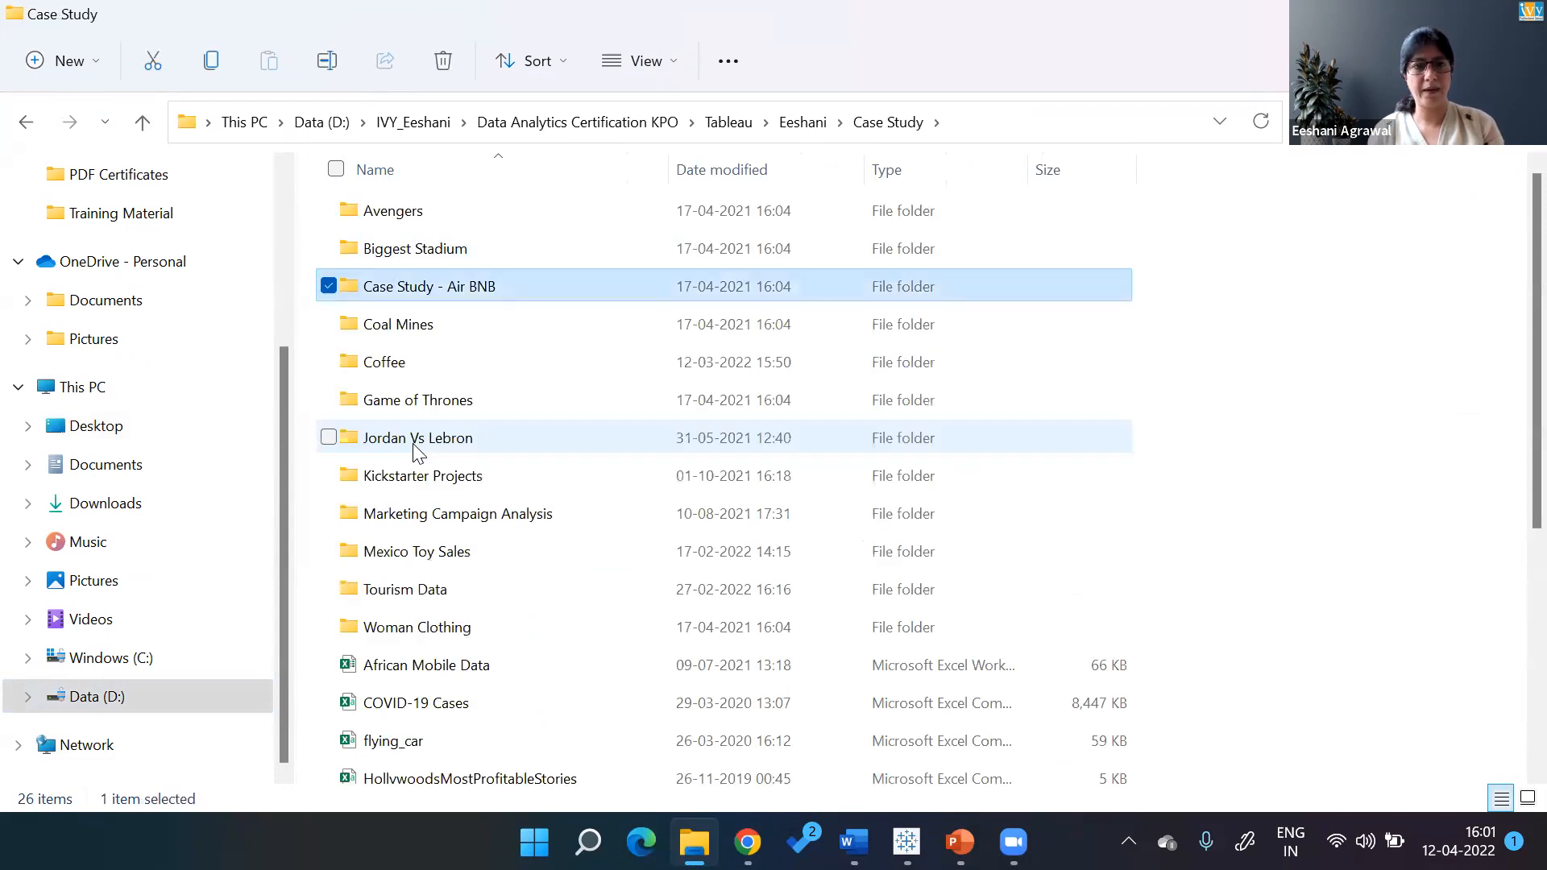
{"action": "key", "text": "Down"}
{"action": "key", "text": "Down"}
{"action": "key", "text": "Return"}
{"action": "key", "text": "Down"}
{"action": "key", "text": "Down"}
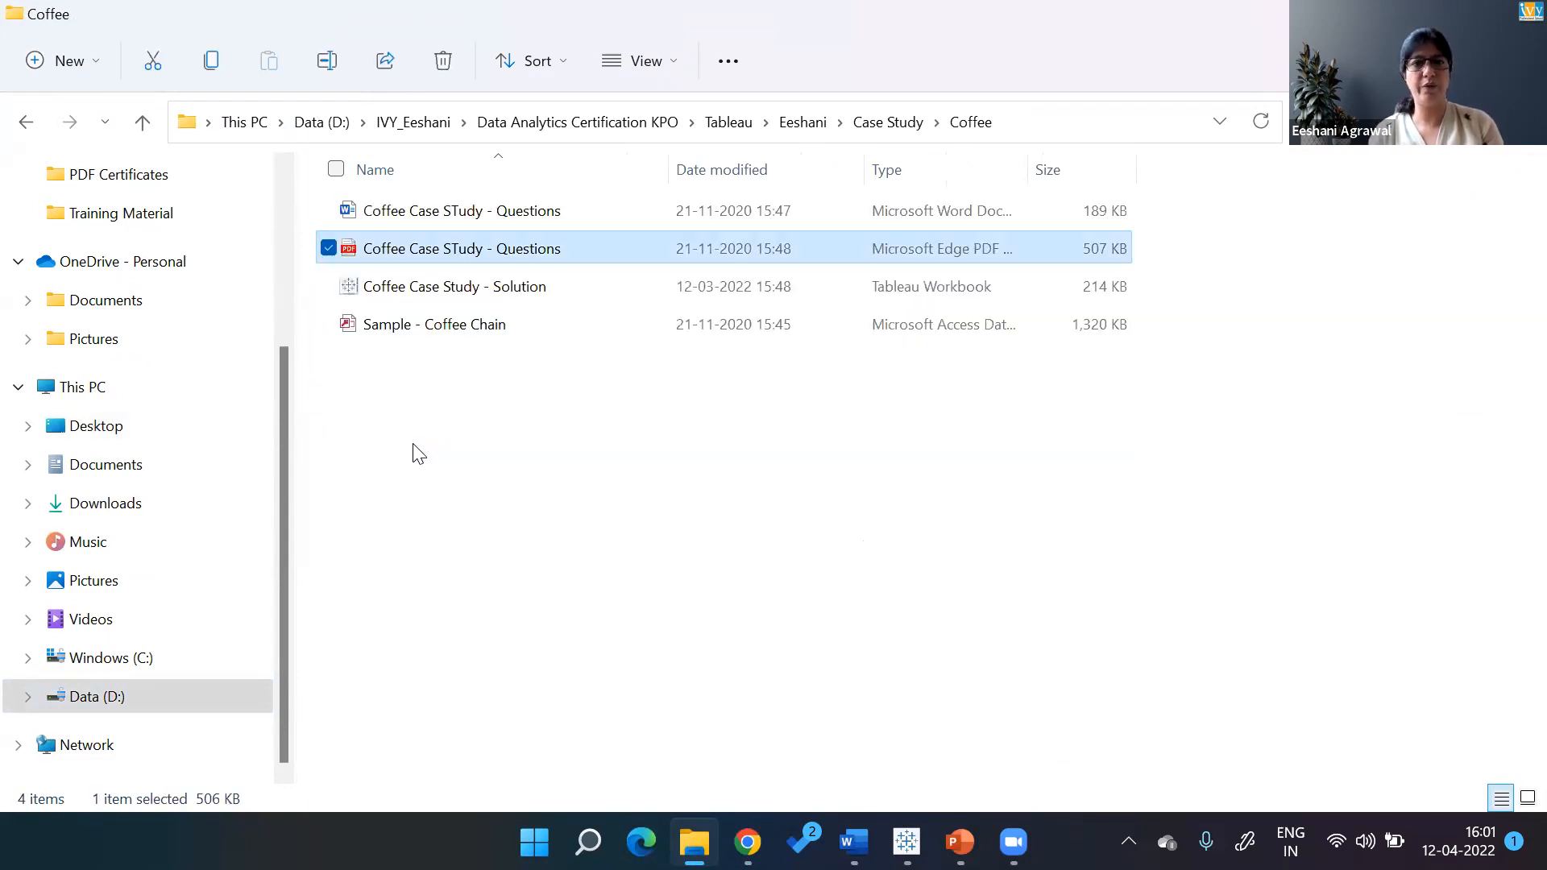
{"action": "key", "text": "Return"}
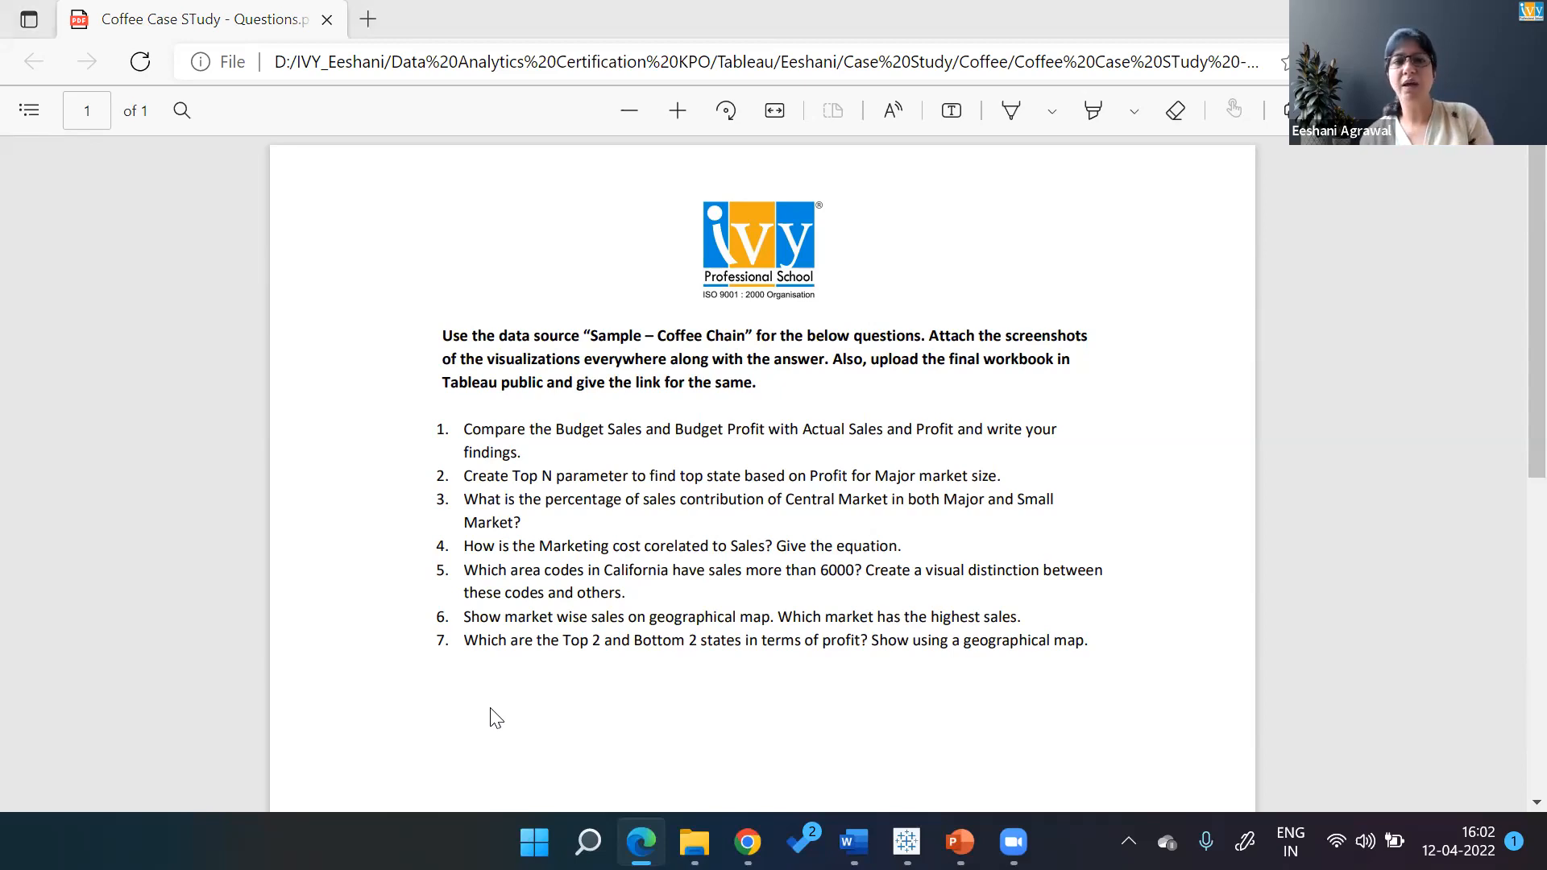
{"action": "key", "text": "alt+Tab"}
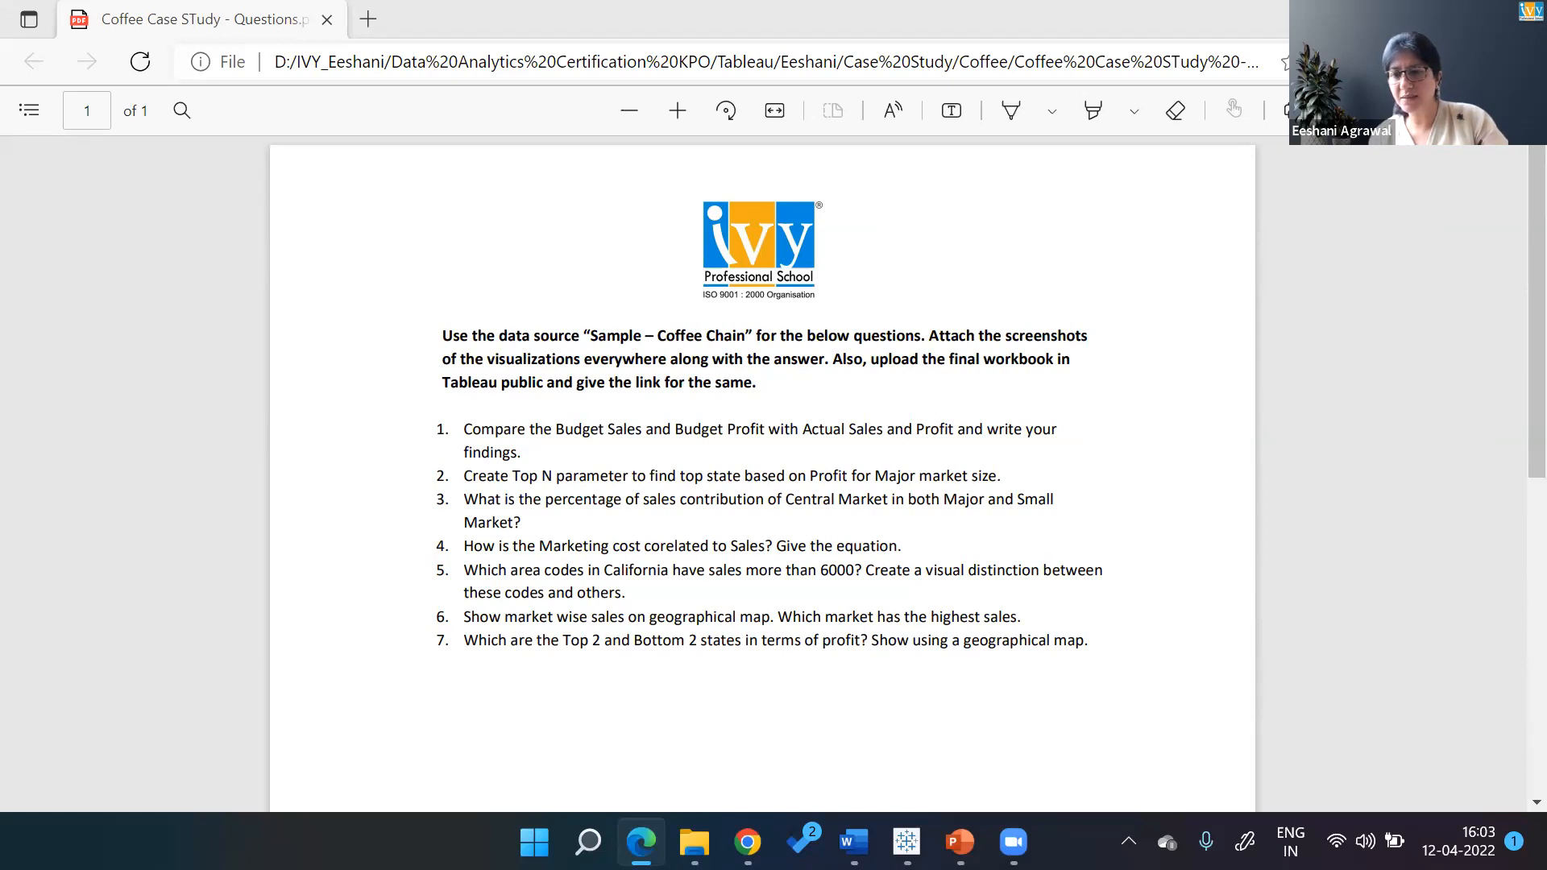
{"action": "left_click", "coordinate": [1459, 842]}
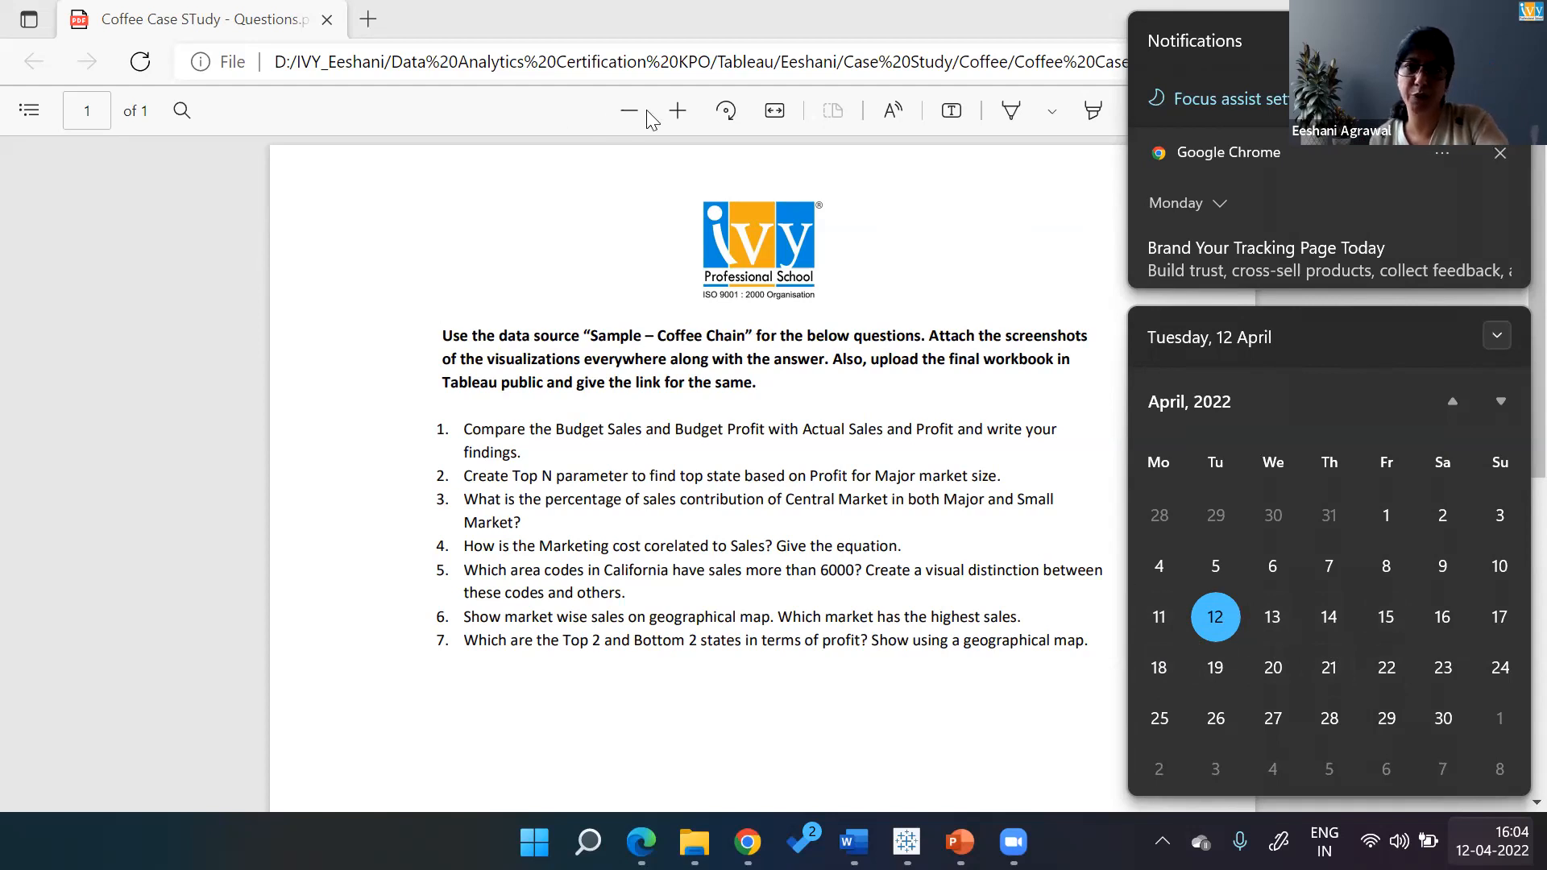
{"action": "left_click", "coordinate": [697, 106]}
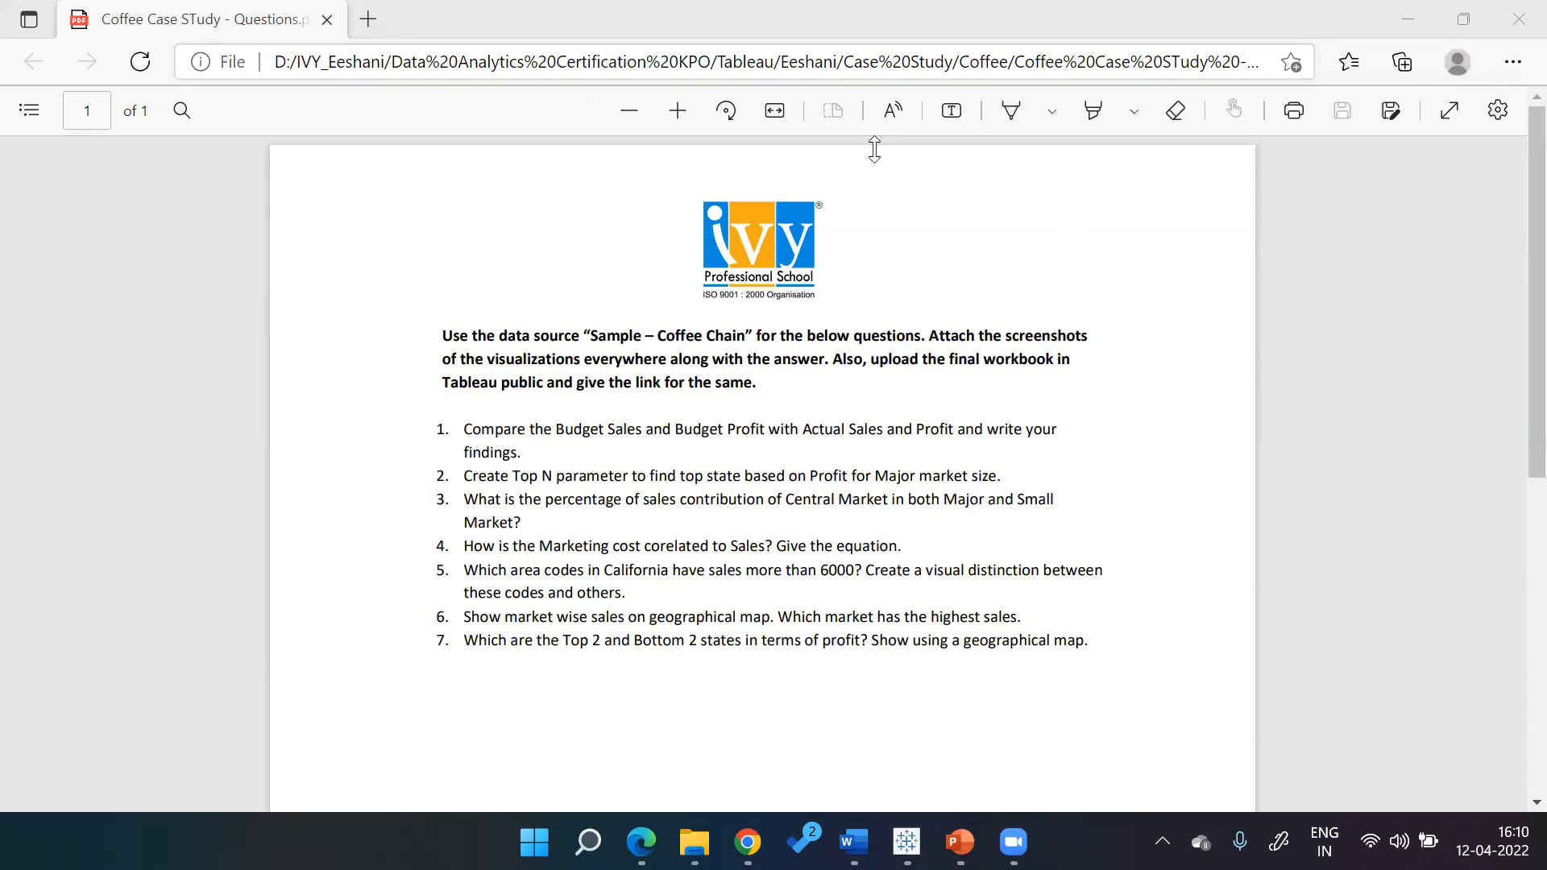
Close the questions PDF in Edge and the Coffee folder window to return to Teachable
{"action": "left_click", "coordinate": [810, 433]}
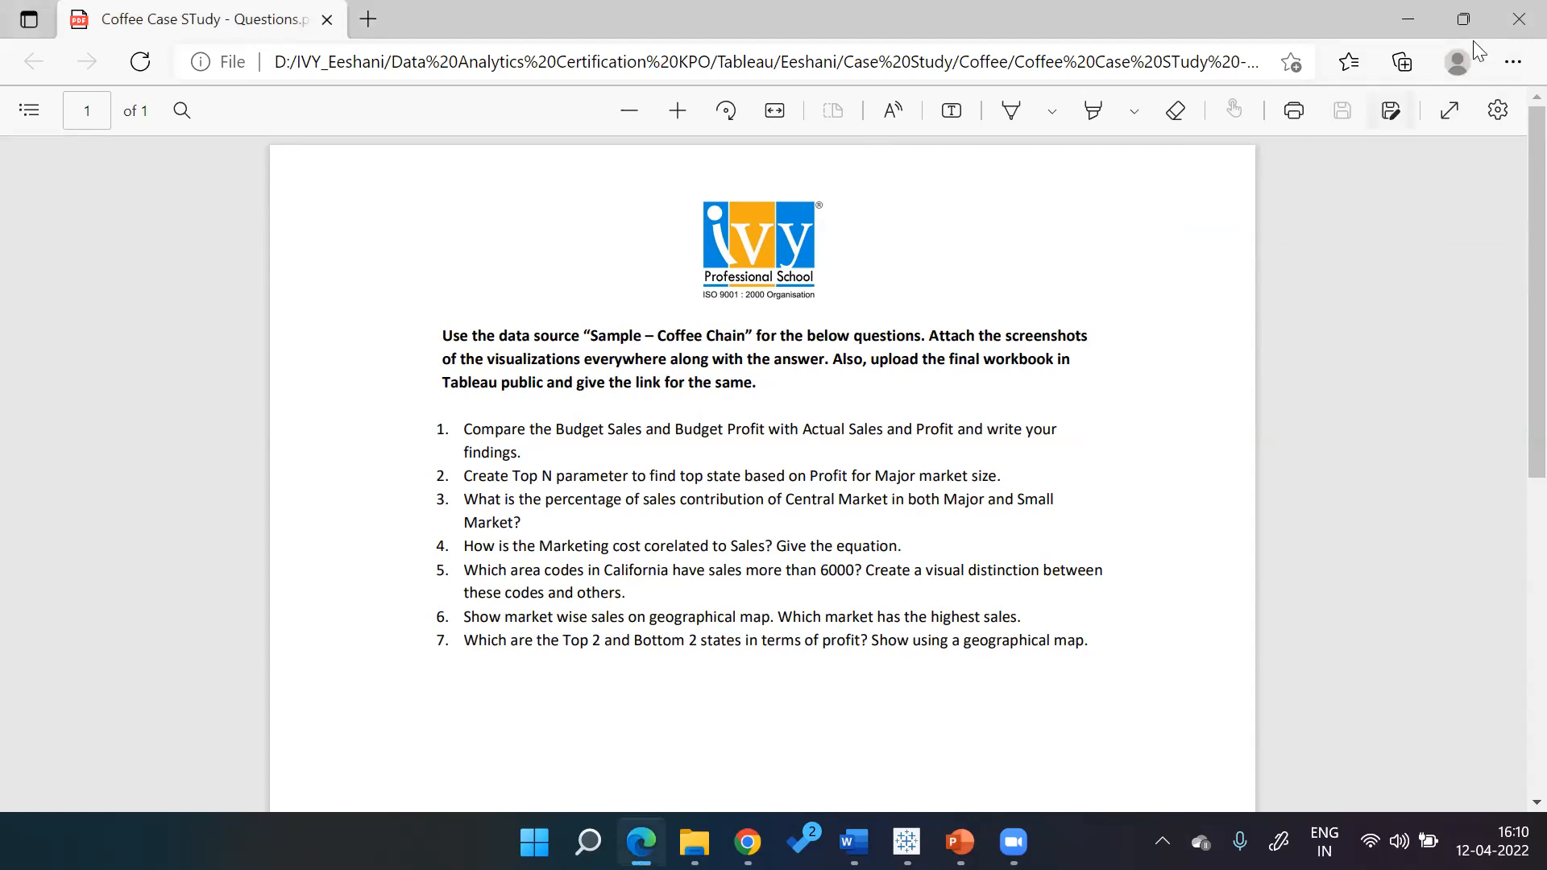
{"action": "left_click", "coordinate": [1514, 21]}
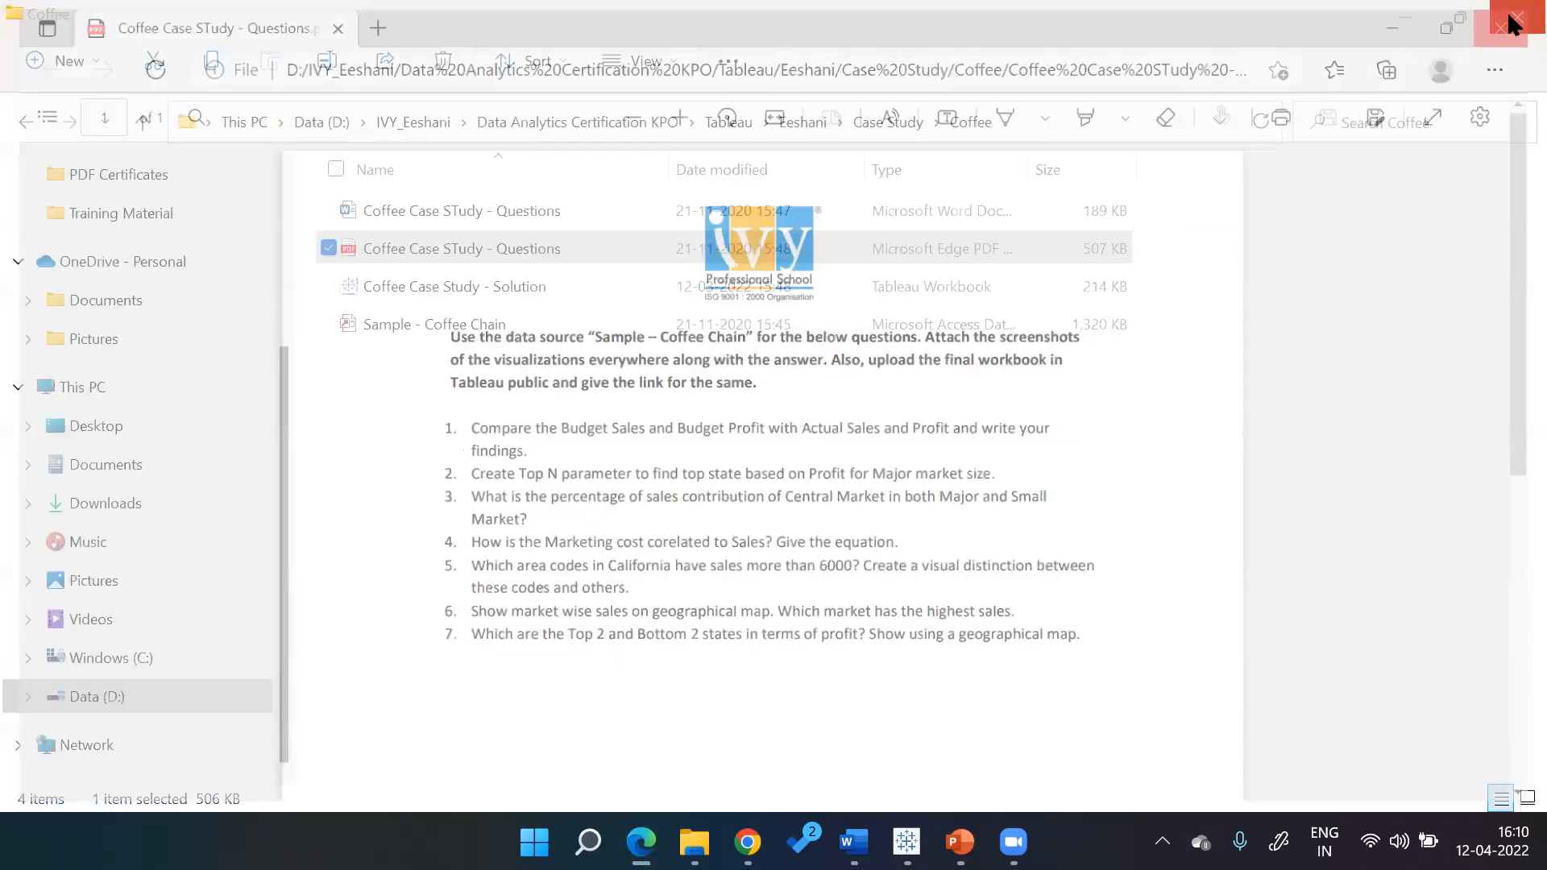
{"action": "left_click", "coordinate": [1513, 22]}
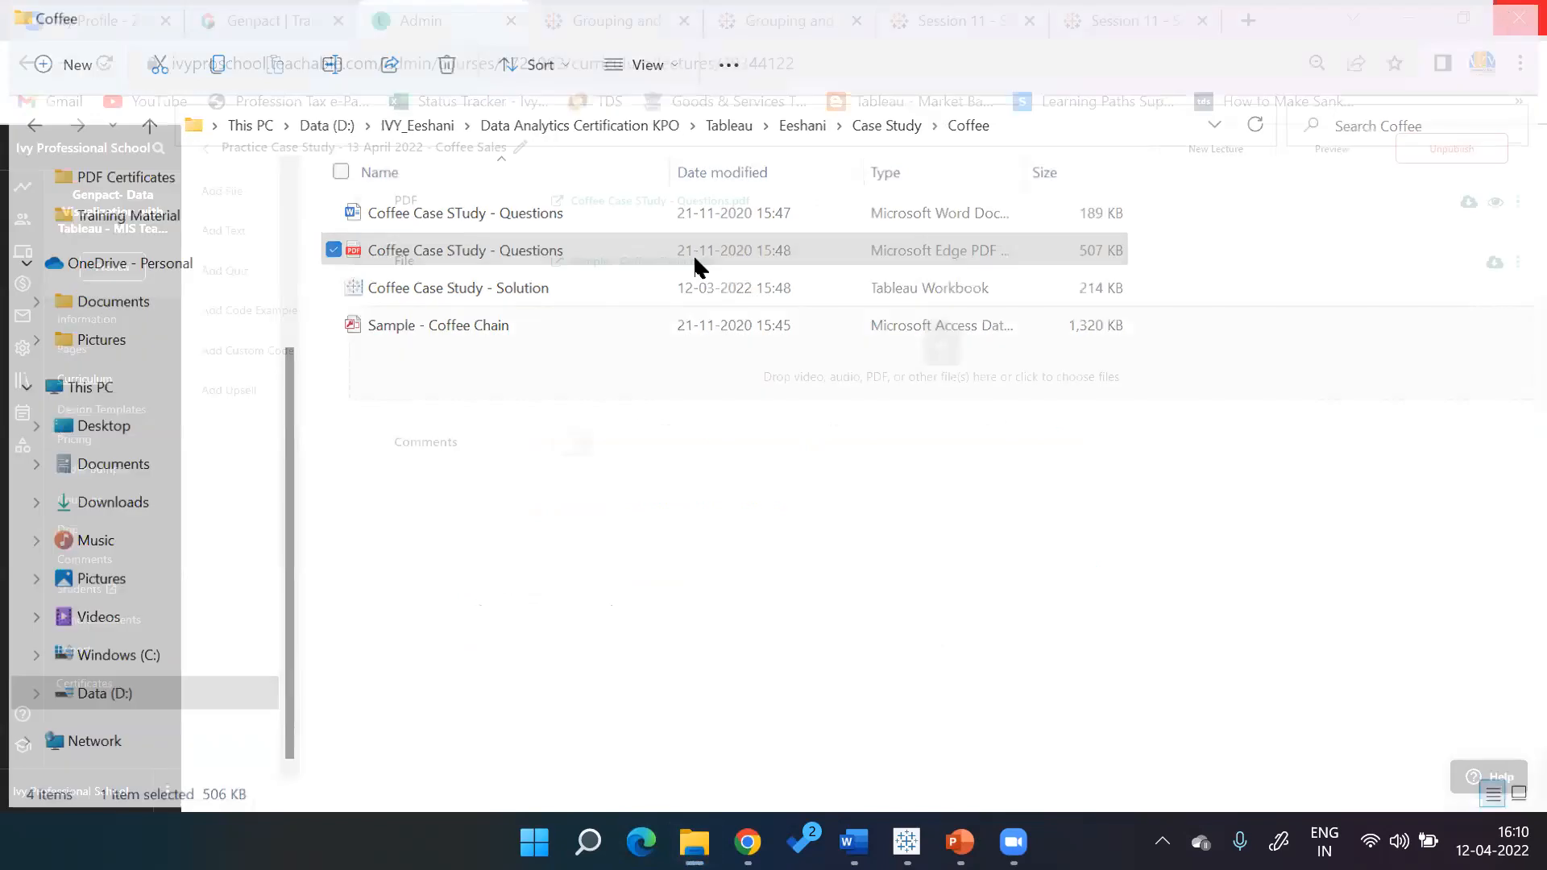